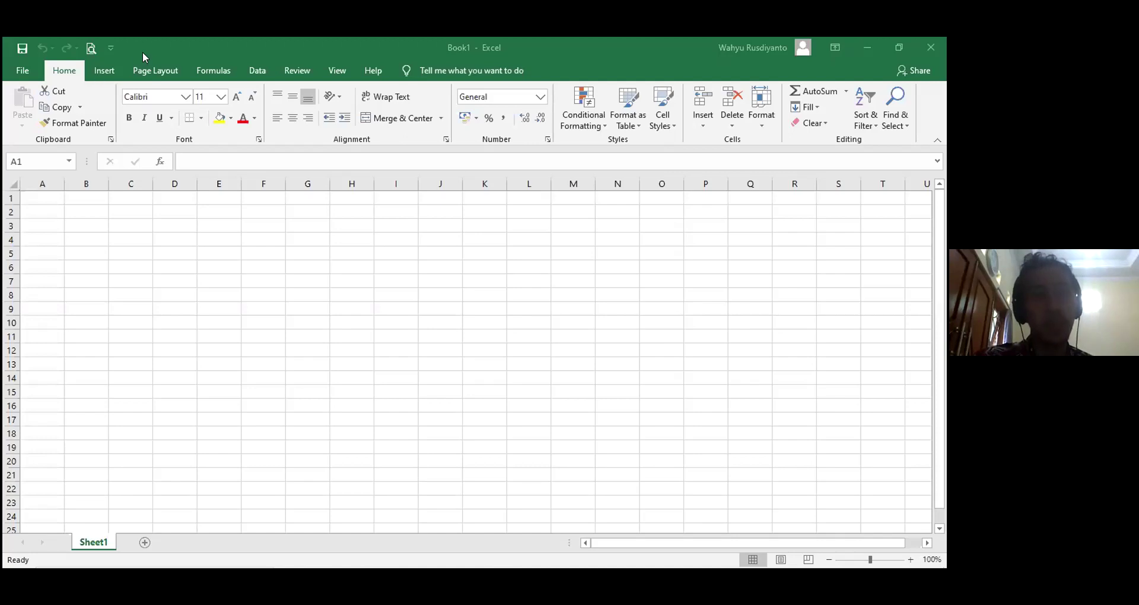
Review the available sorting and filtering, find and select, and number format options for the blank worksheet
left_click(379, 353)
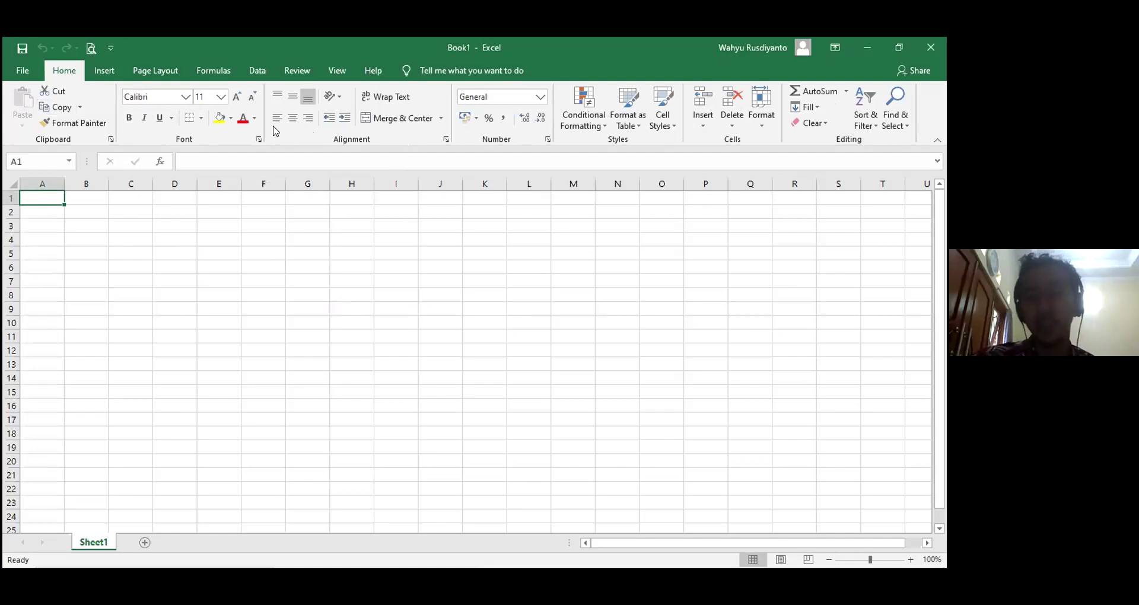
left_click(106, 72)
left_click(157, 72)
left_click(75, 75)
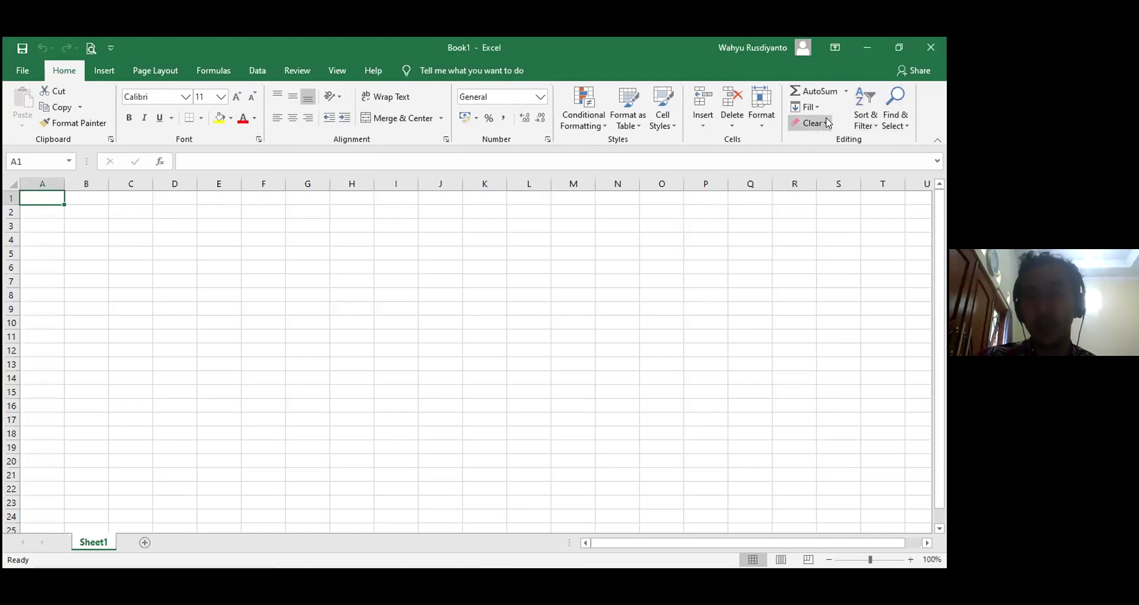
left_click(872, 128)
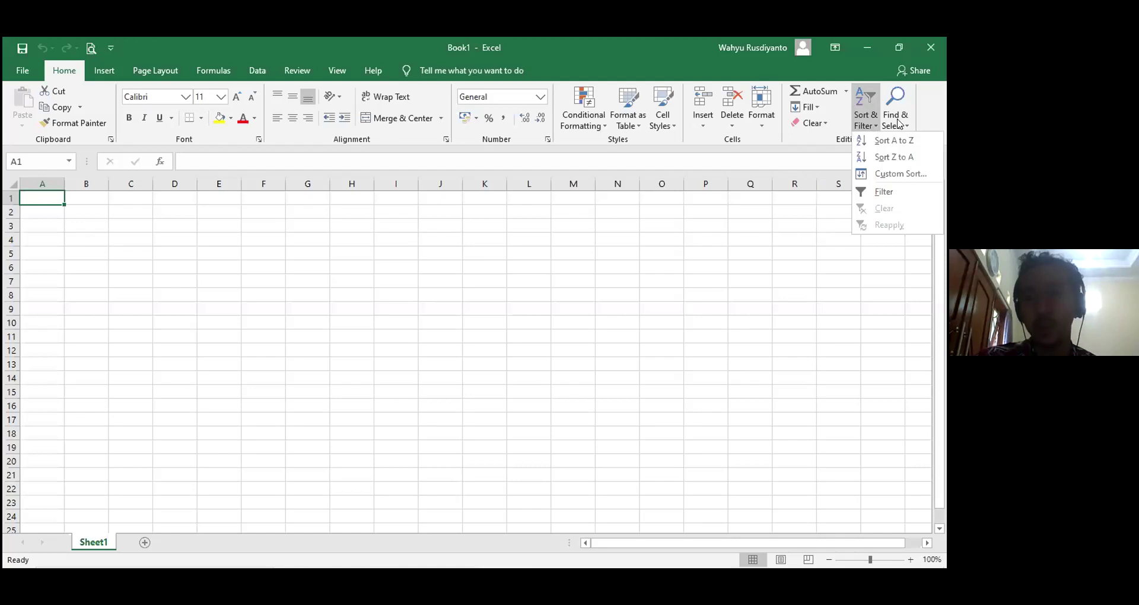
left_click(899, 124)
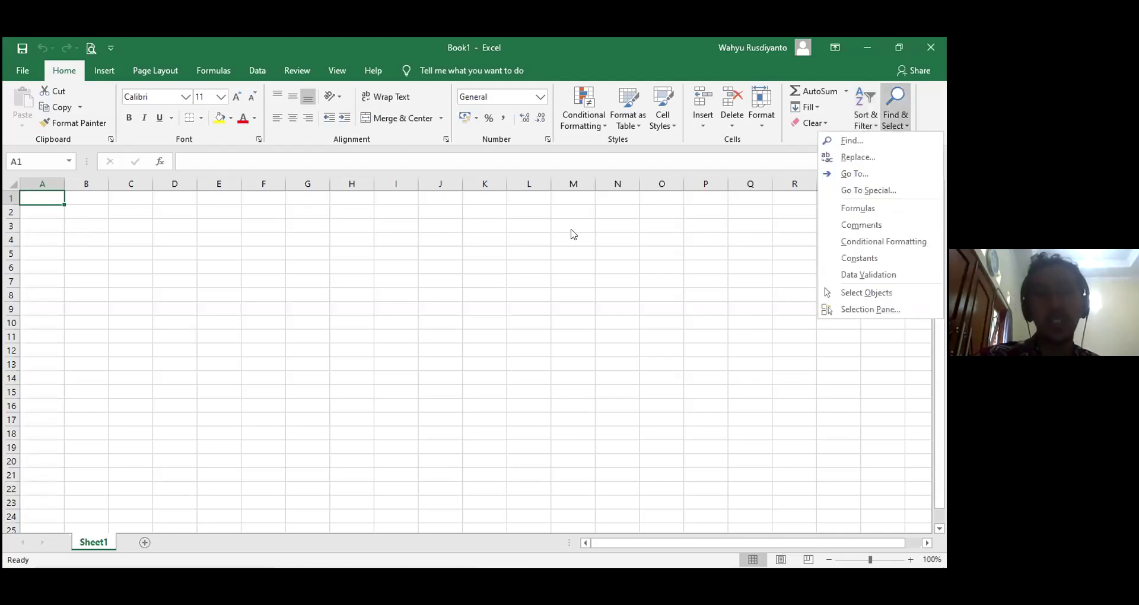
left_click(566, 254)
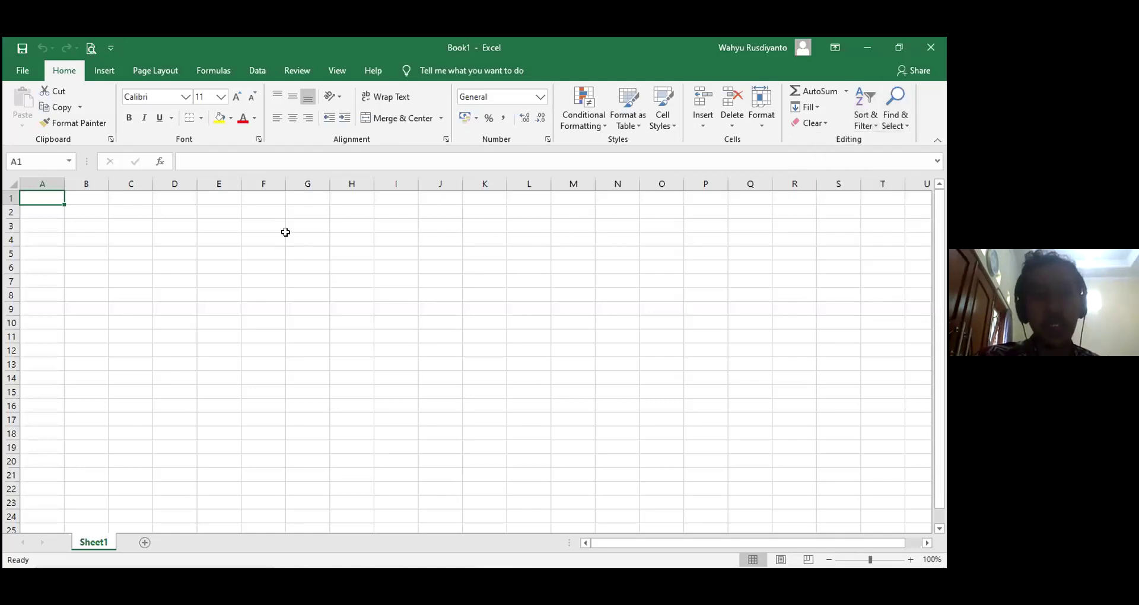
left_click(541, 97)
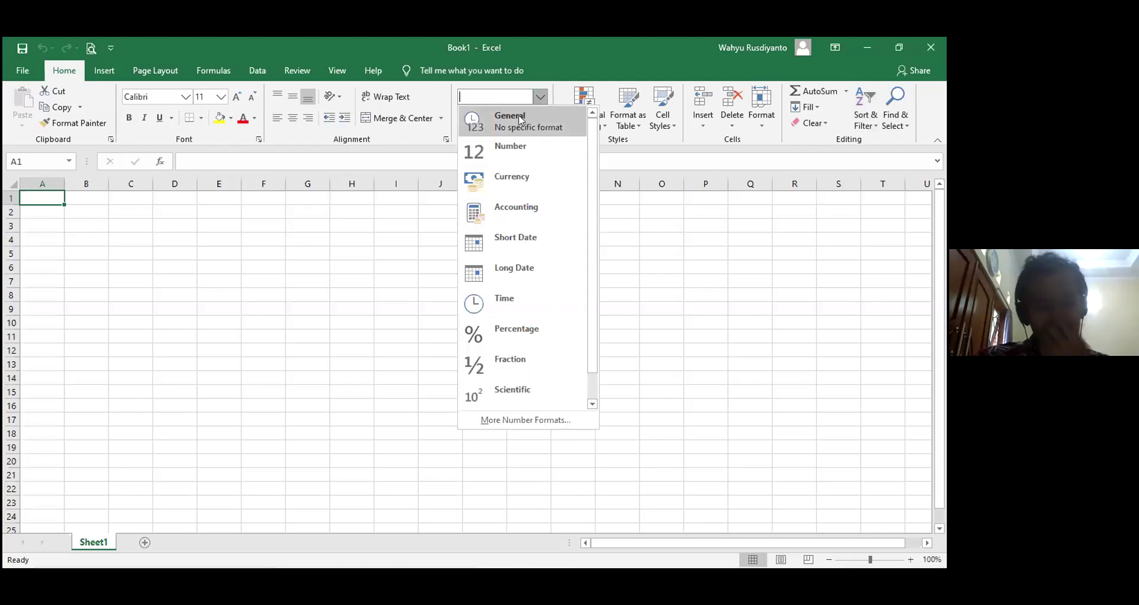
Enter the numbers 1, 2 and 3 in cells B2, C2 and D2
left_click(92, 209)
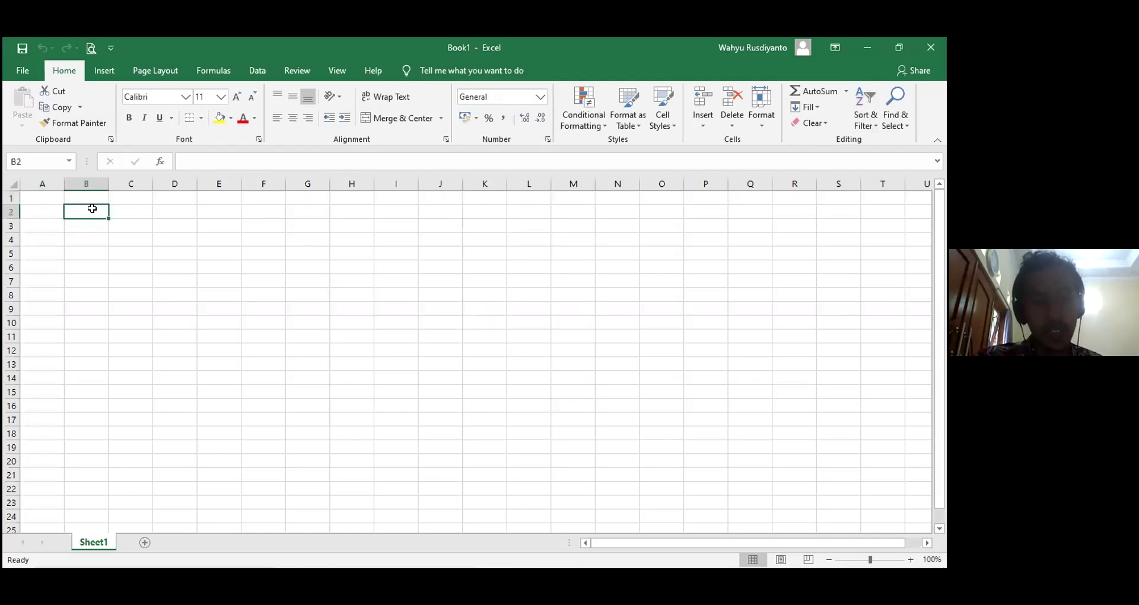
type("1")
left_click(131, 212)
type("2")
left_click(169, 210)
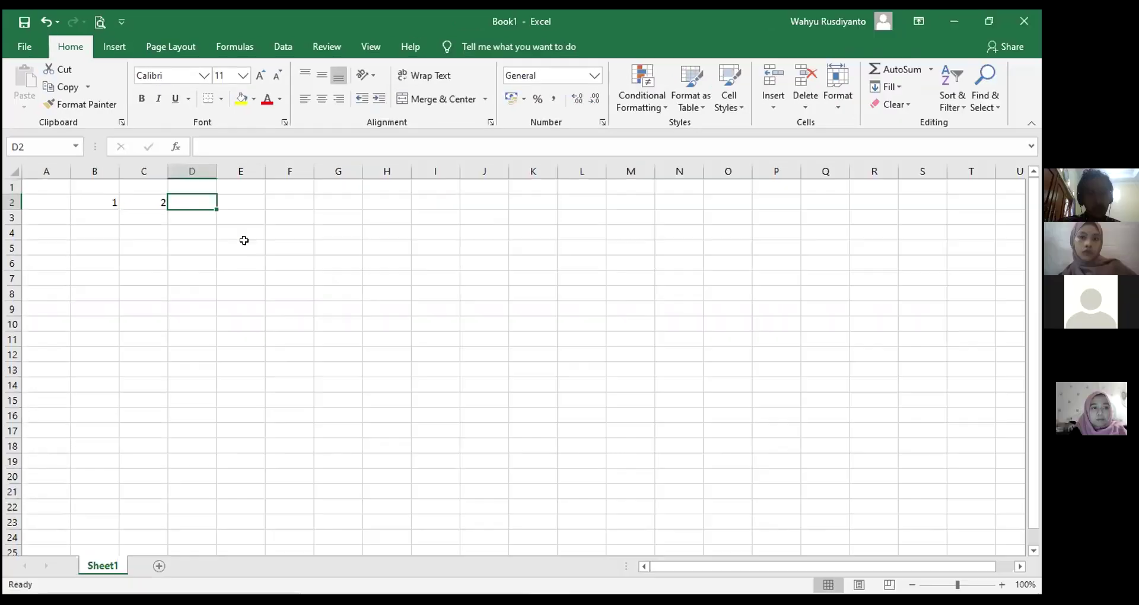
type("3")
left_click(218, 253)
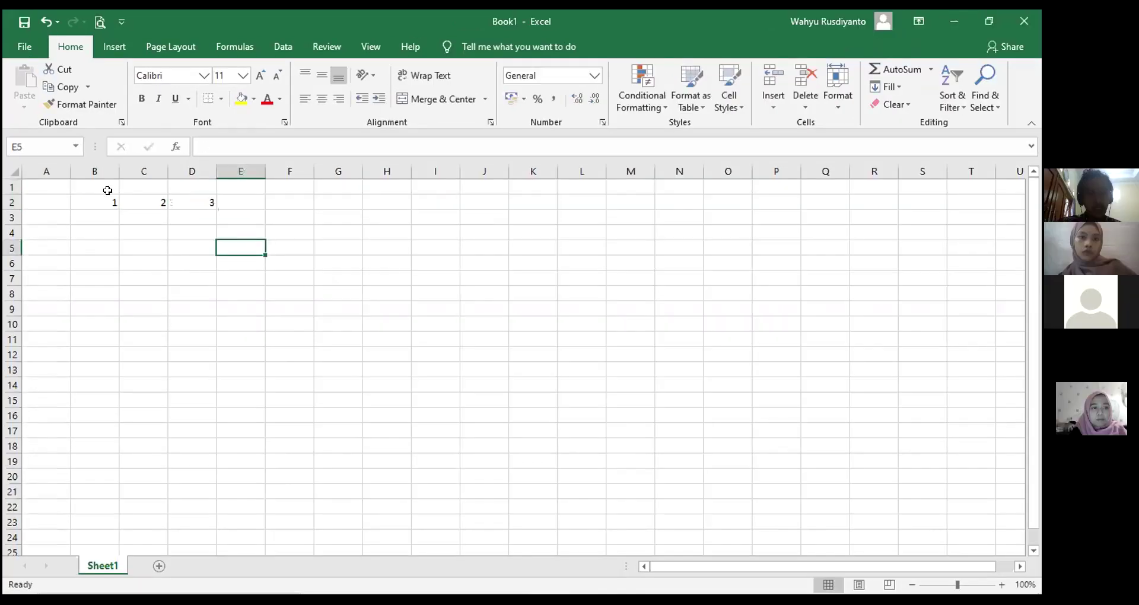
Try the Number and Text formats on cell B2
left_click(106, 201)
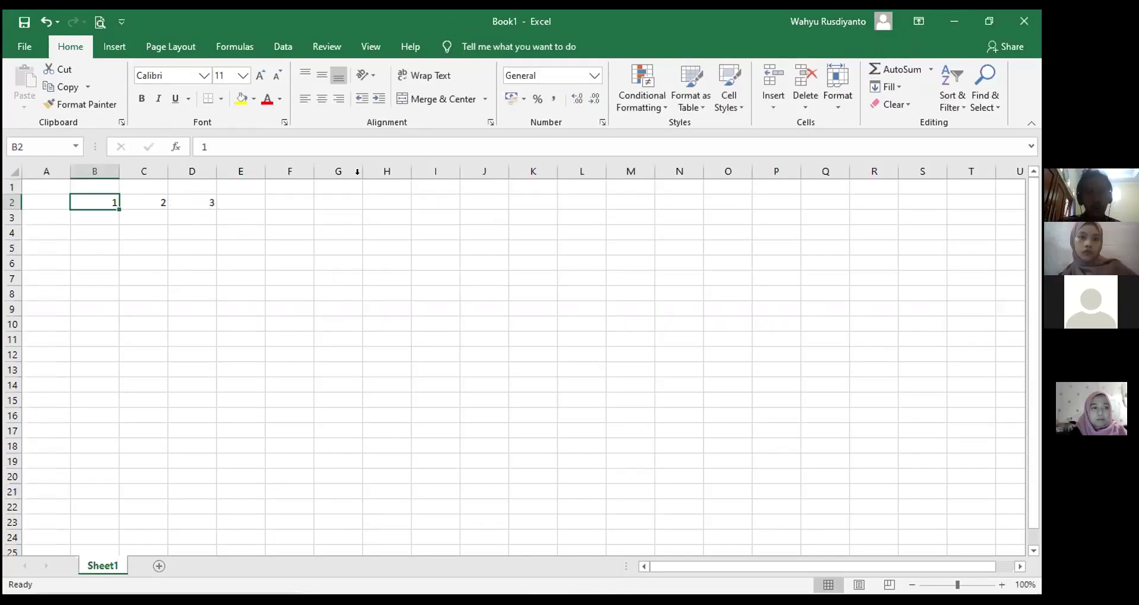
left_click(593, 77)
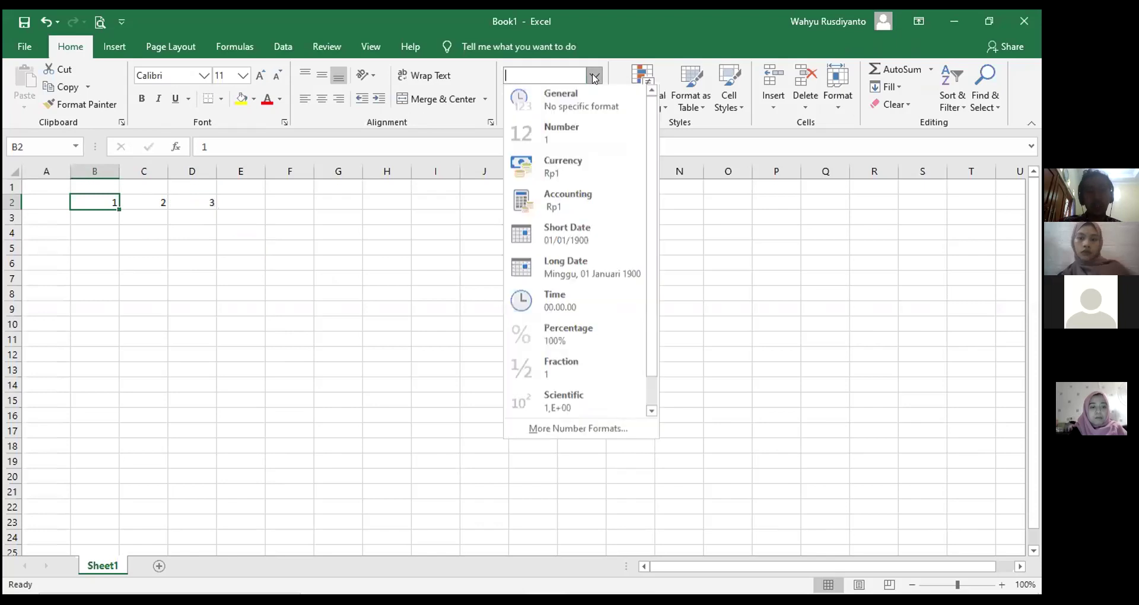
left_click(578, 131)
left_click(594, 78)
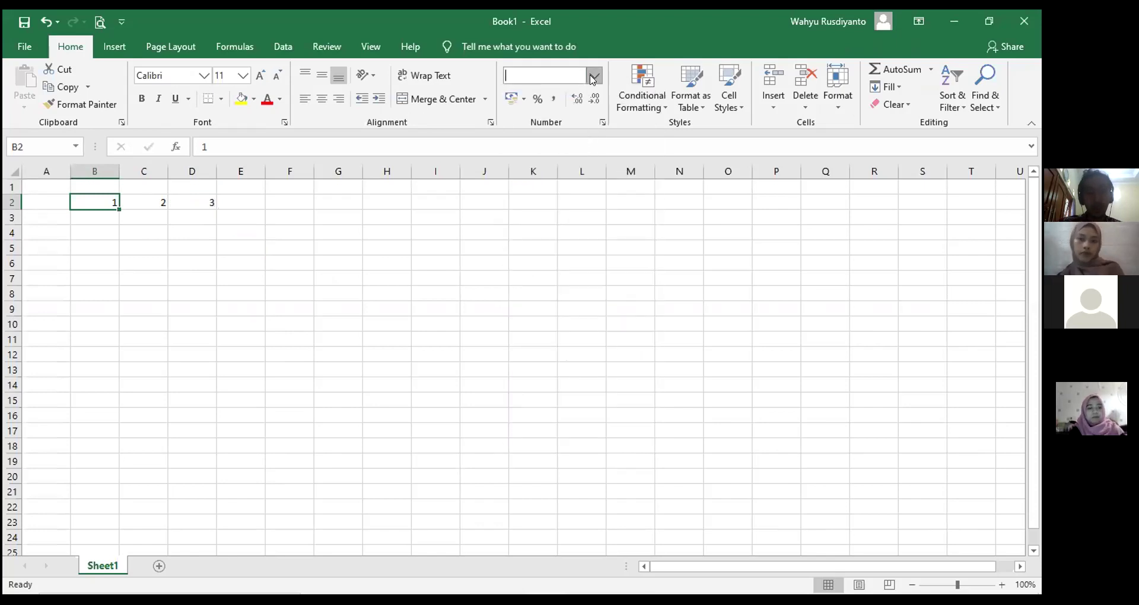
scroll(646, 231, "down", 1)
left_click(579, 403)
Try the Short Date format on cell B2 and settle on the Currency format
left_click(593, 76)
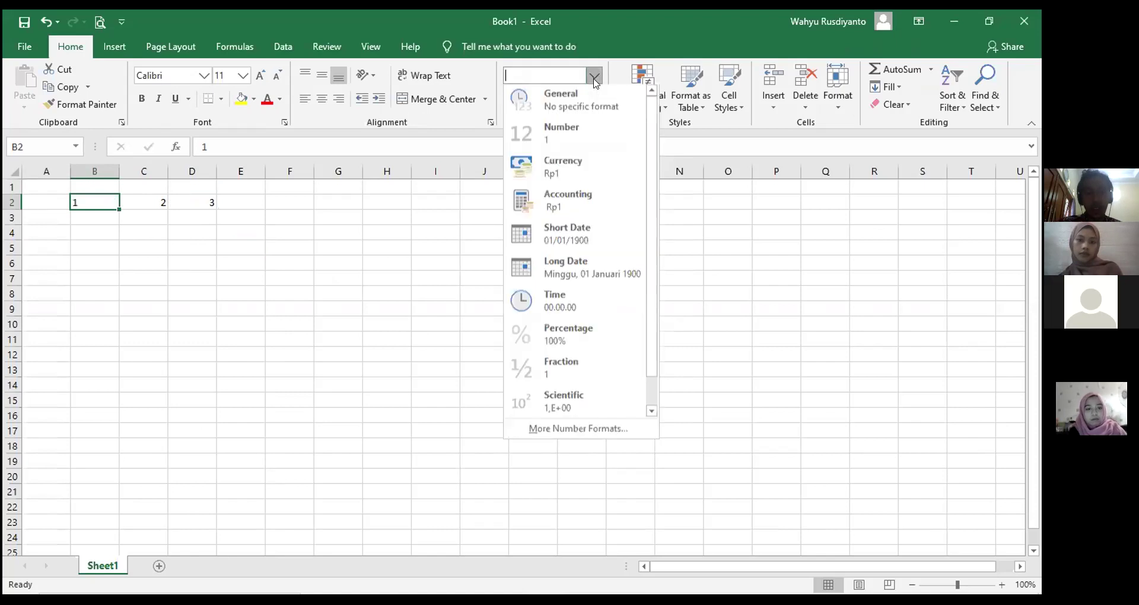
left_click(590, 236)
left_click(594, 76)
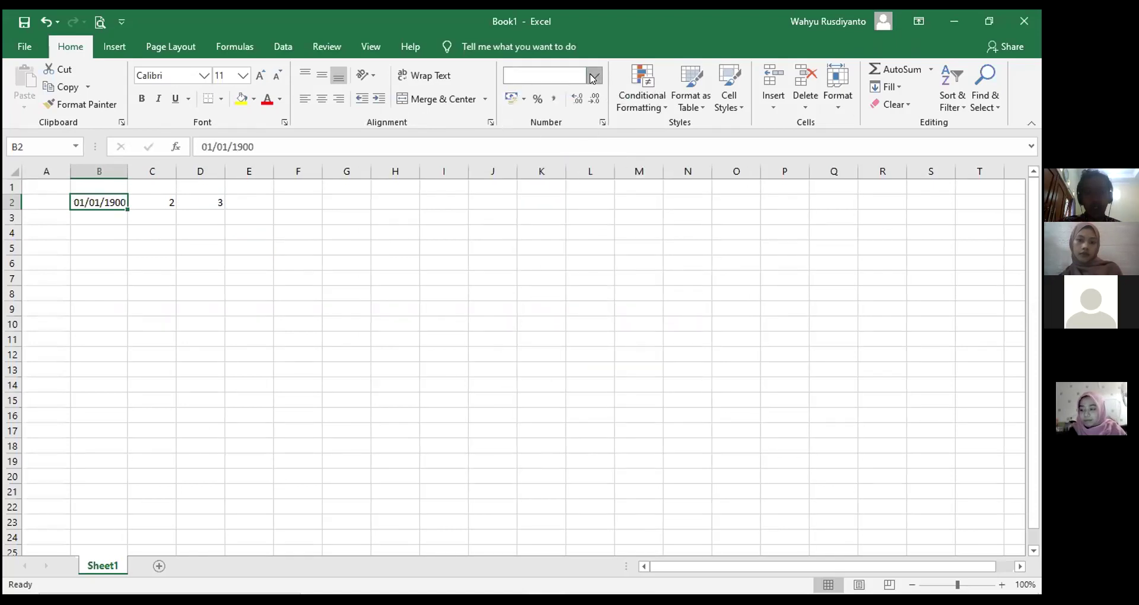
left_click(596, 173)
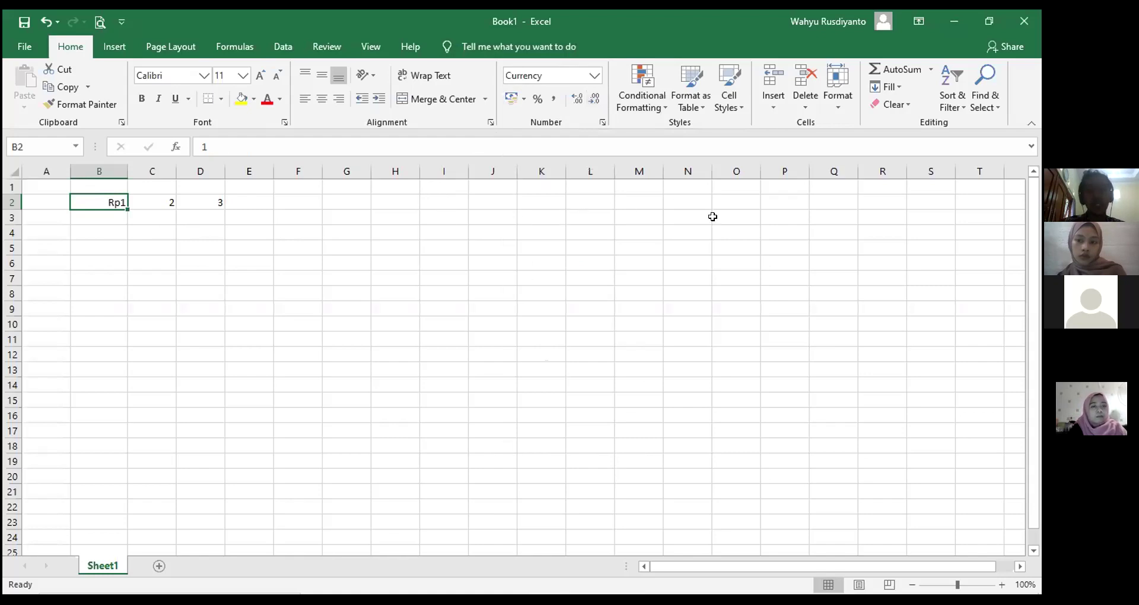
Clear the contents of cells B2 to D2
left_click(216, 246)
left_click_drag(98, 201, 200, 201)
key("Delete")
left_click(109, 201)
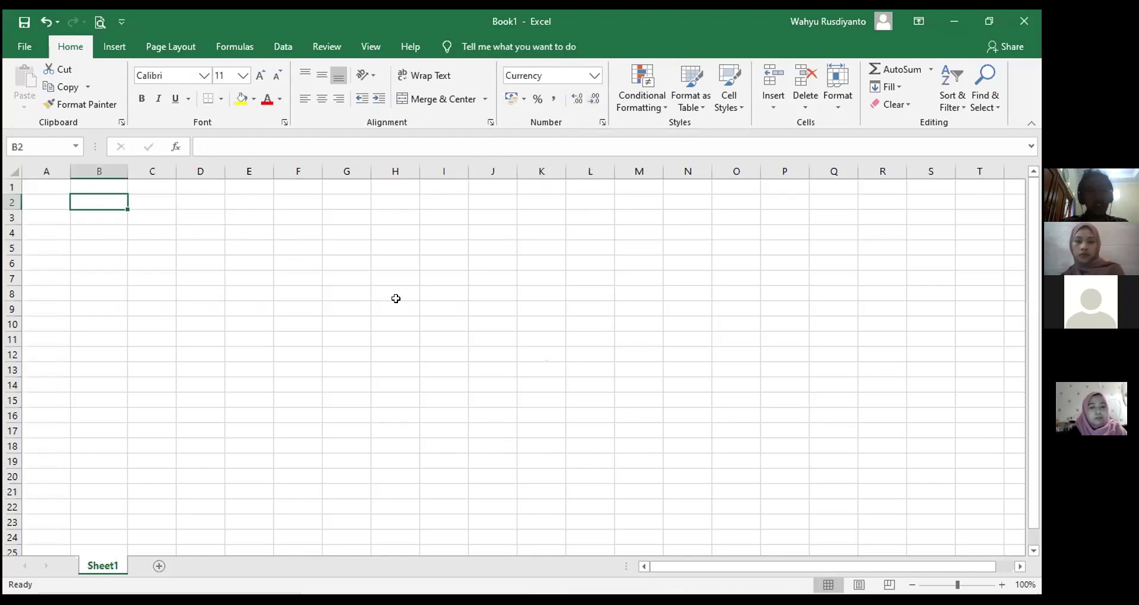
left_click_drag(396, 307, 395, 296)
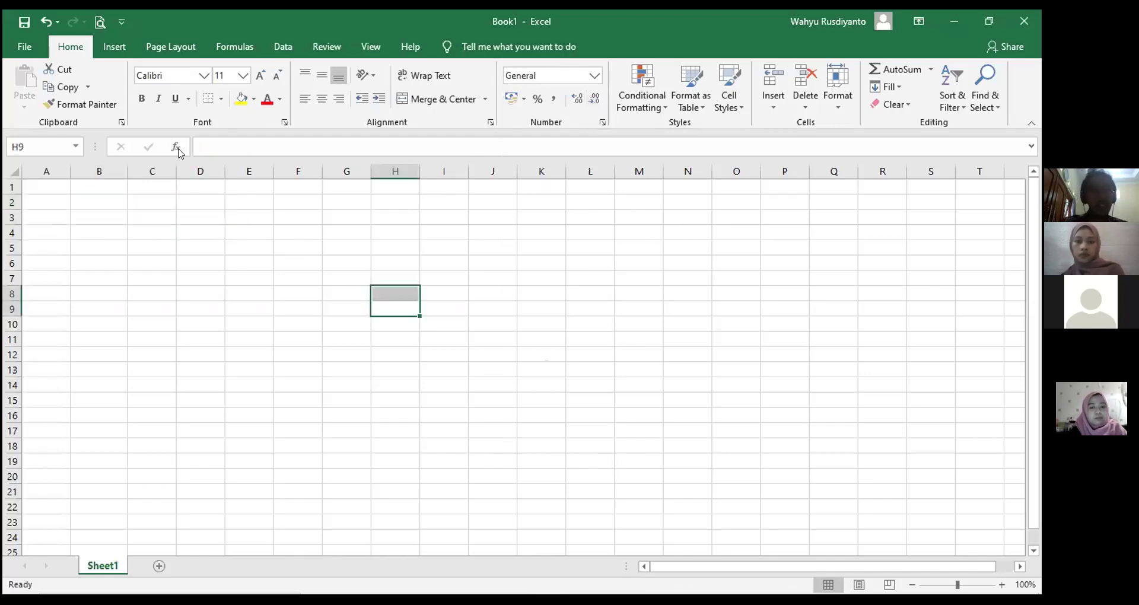
Review the insert and page layout commands, and browse the function library categories from Financial through Math & Trig
left_click(115, 47)
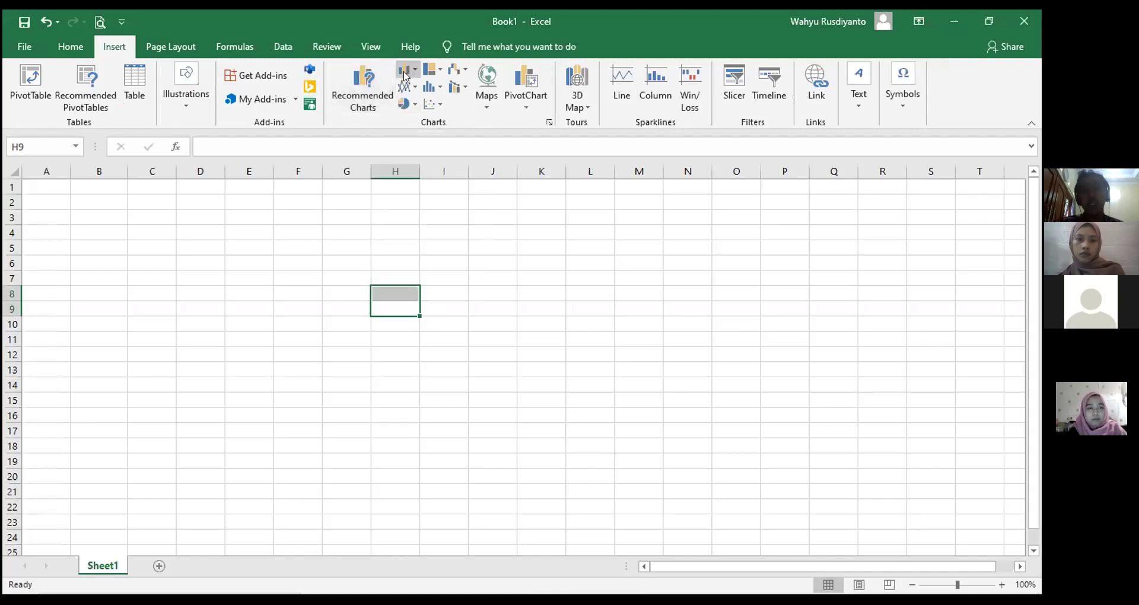
left_click(181, 53)
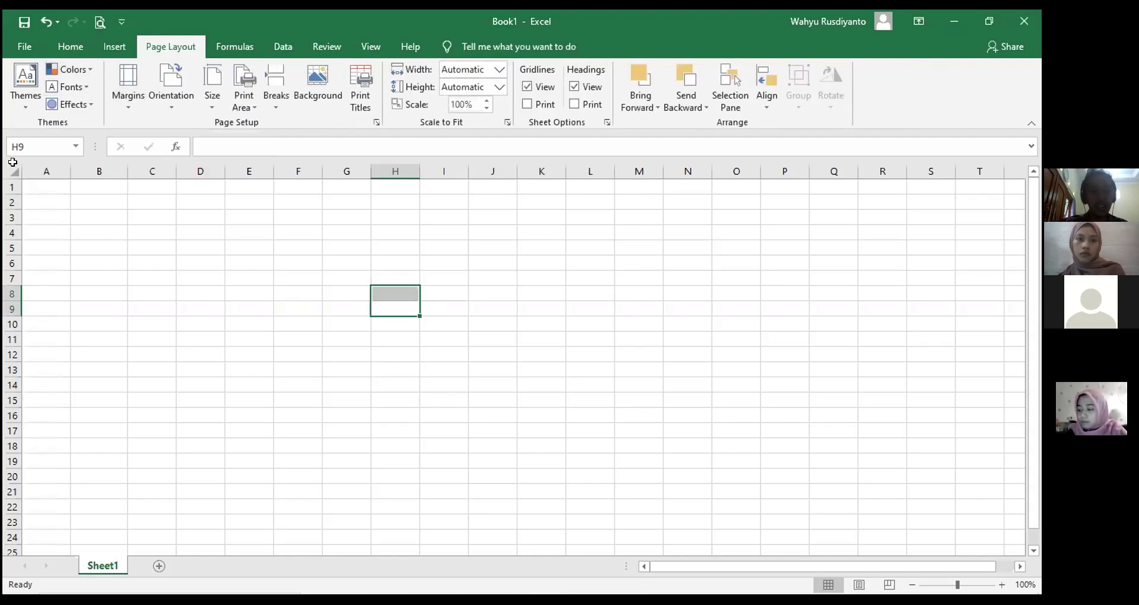
left_click(227, 54)
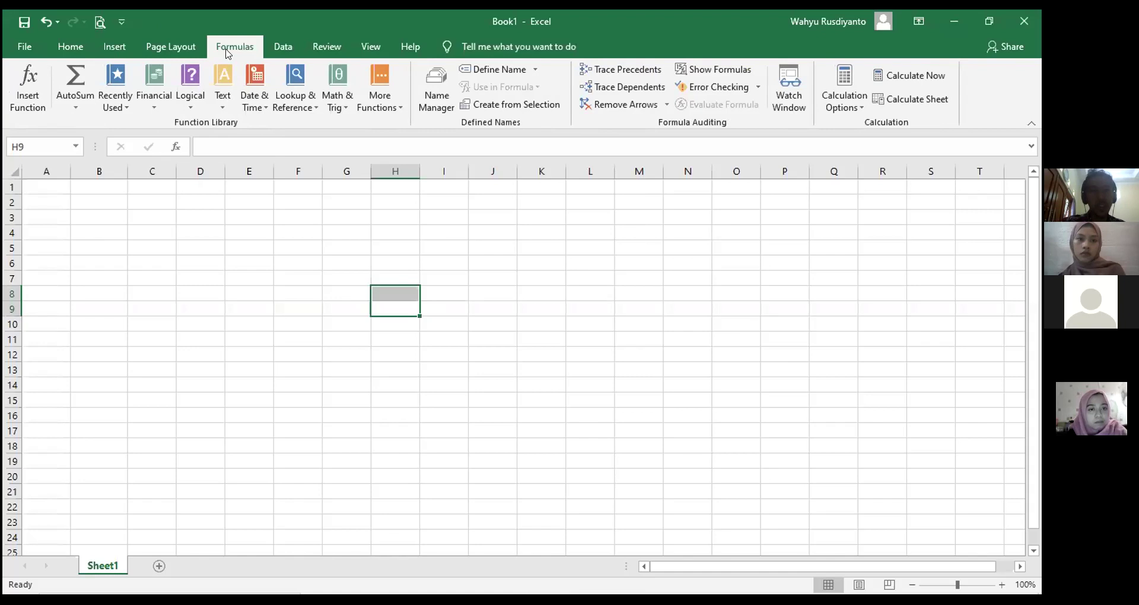
left_click(155, 111)
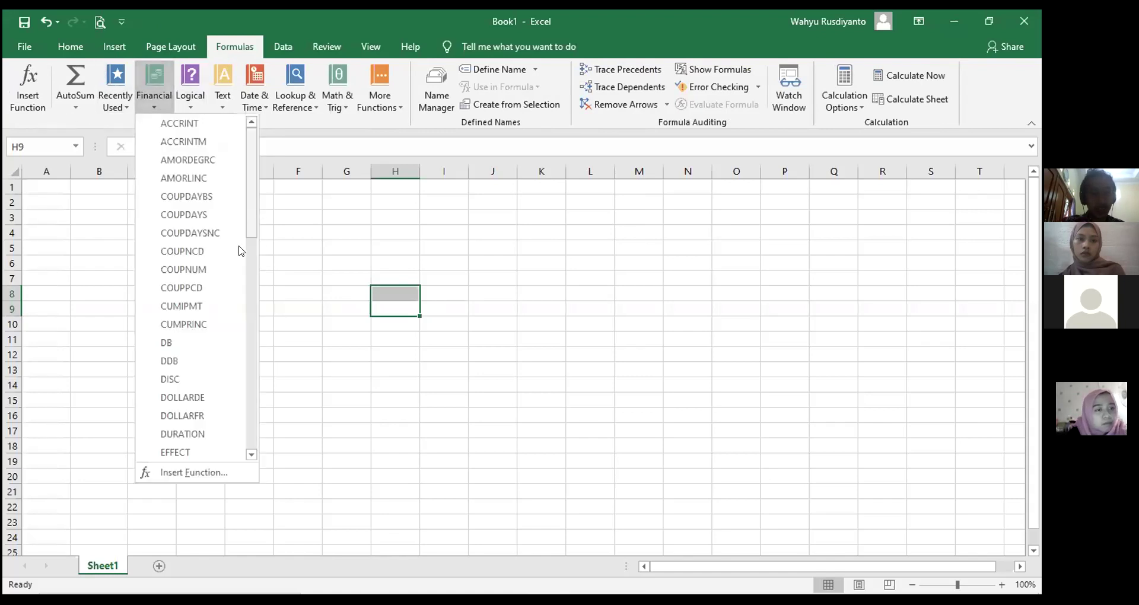
scroll(224, 407, "down", 12)
scroll(223, 292, "up", 8)
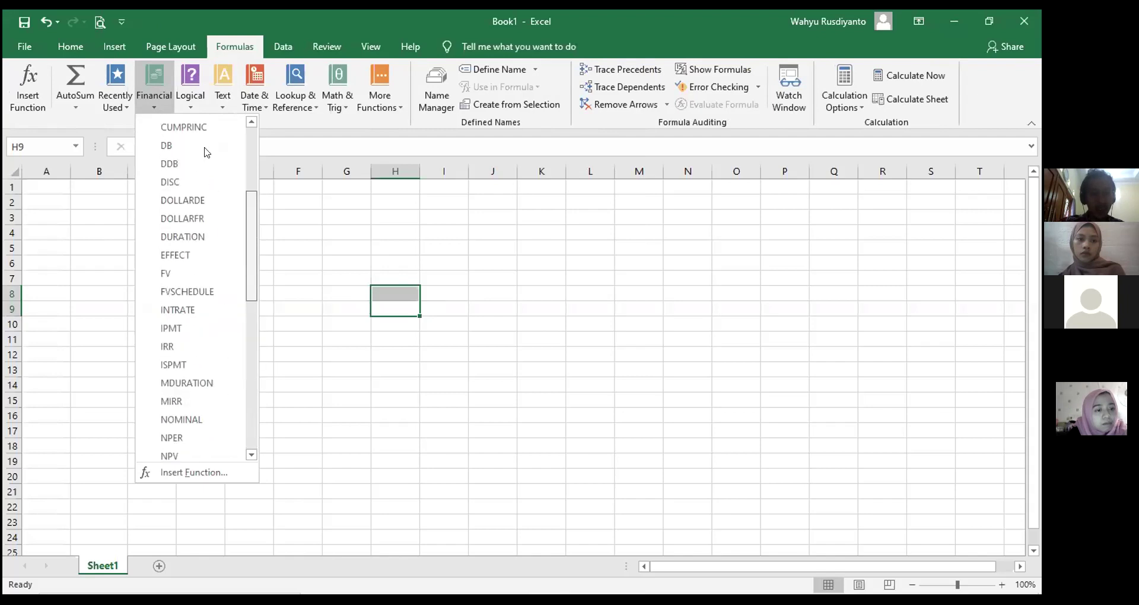
left_click(188, 107)
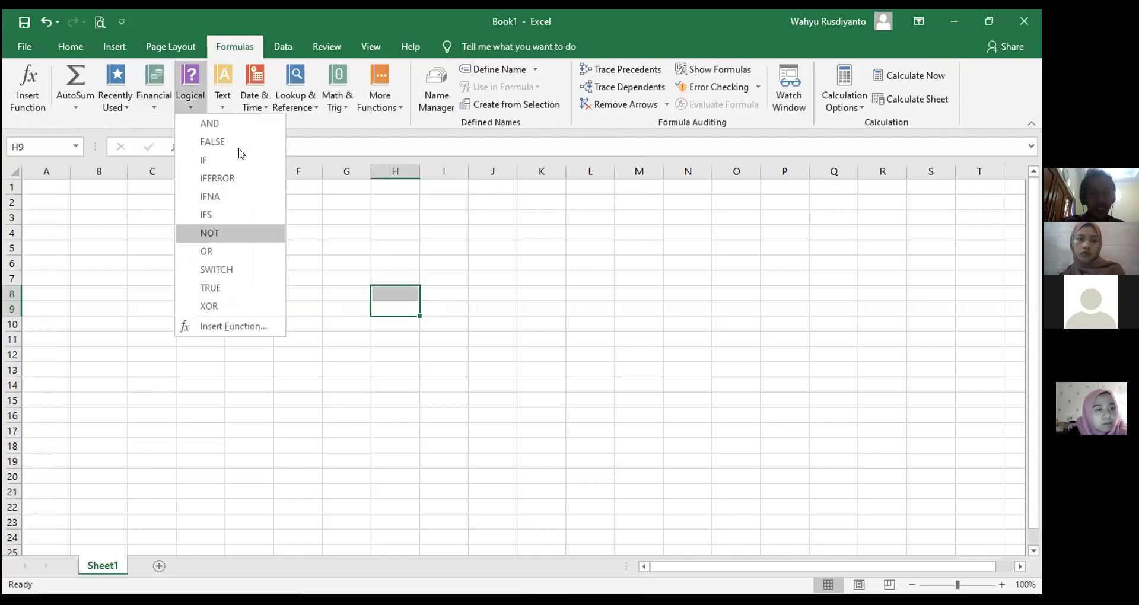
left_click(219, 105)
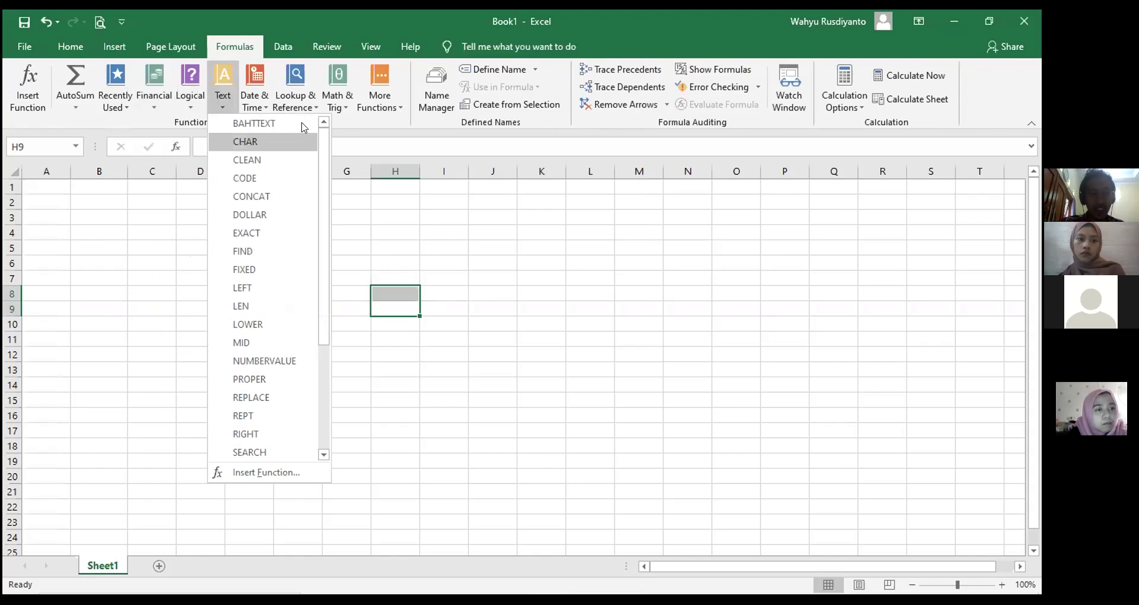
left_click(263, 111)
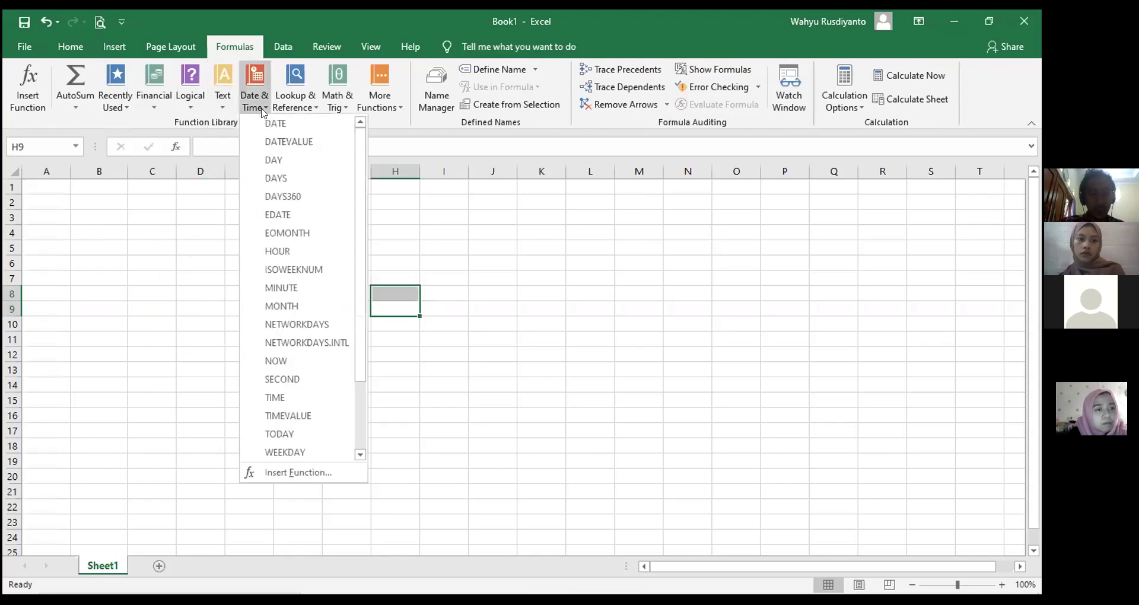
left_click(303, 106)
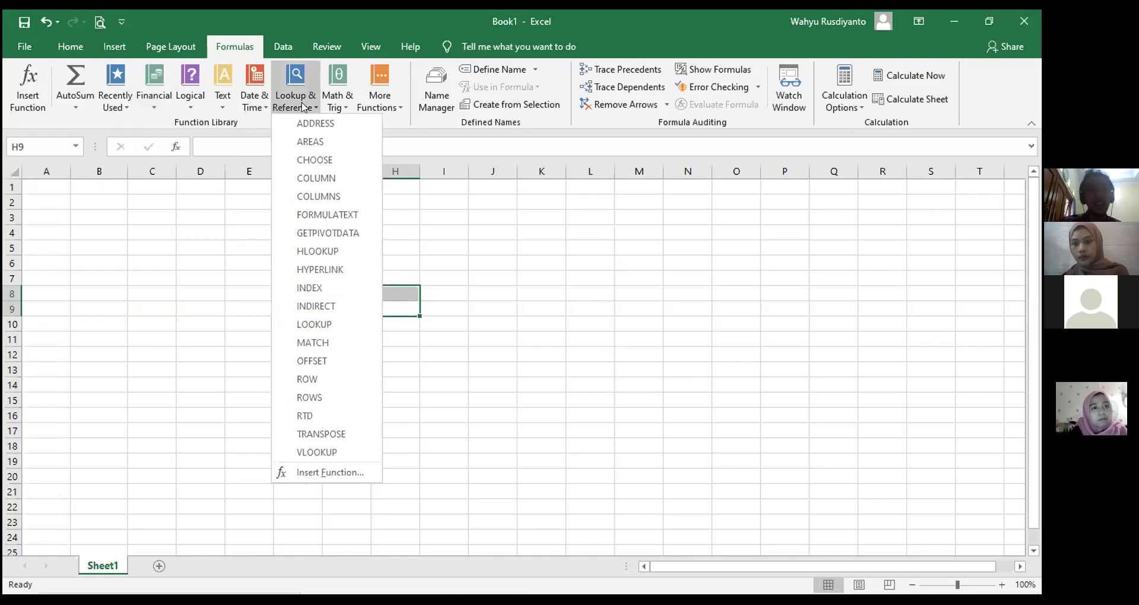
left_click(336, 105)
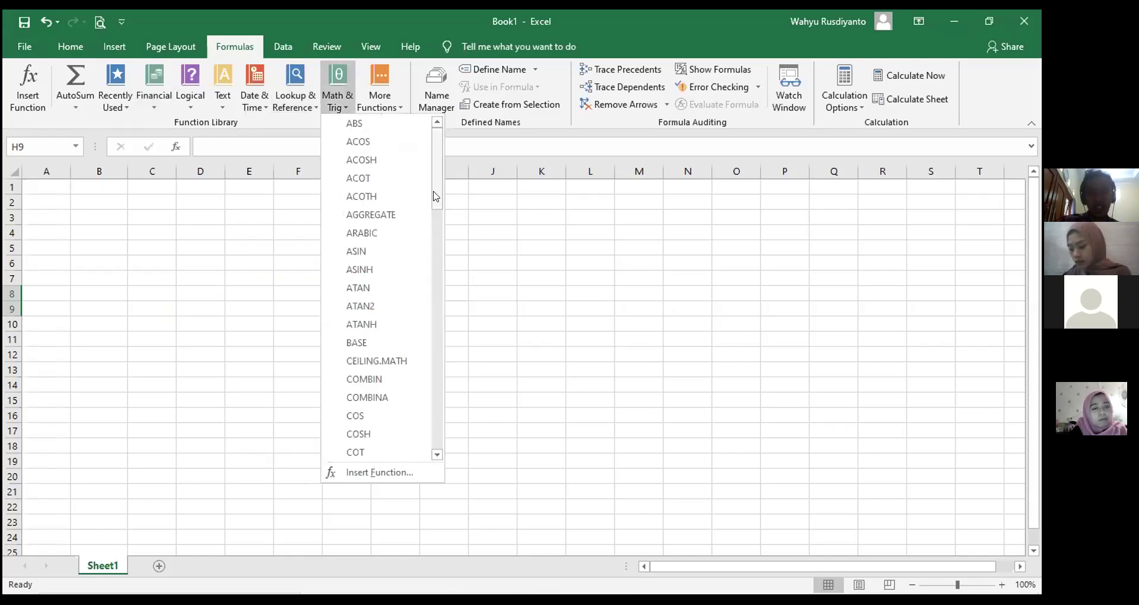
scroll(430, 415, "down", 5)
left_click_drag(428, 411, 437, 179)
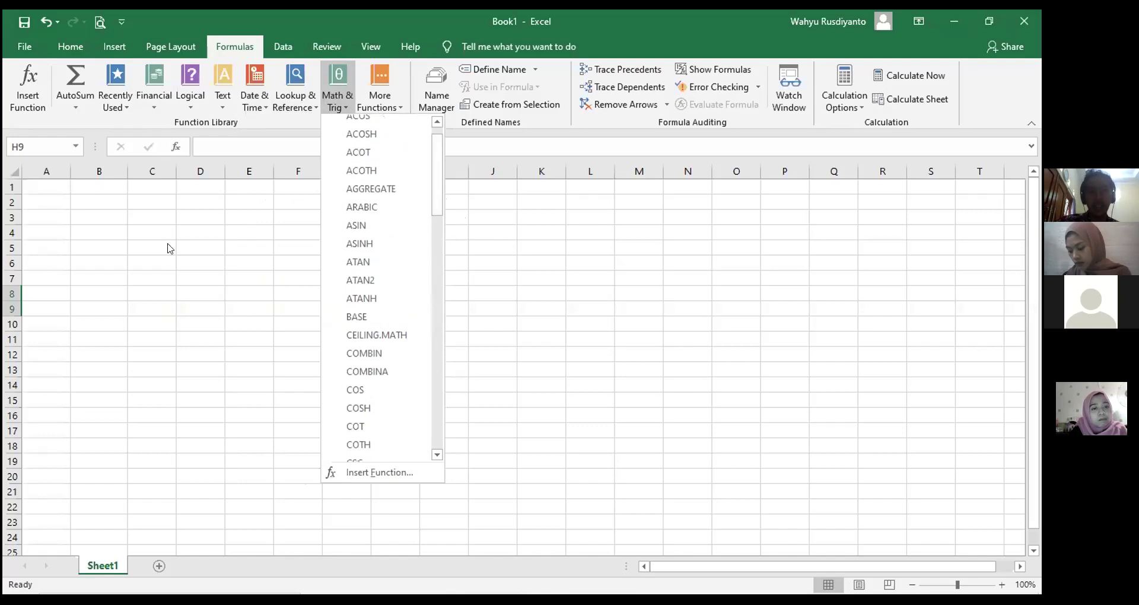
left_click(178, 240)
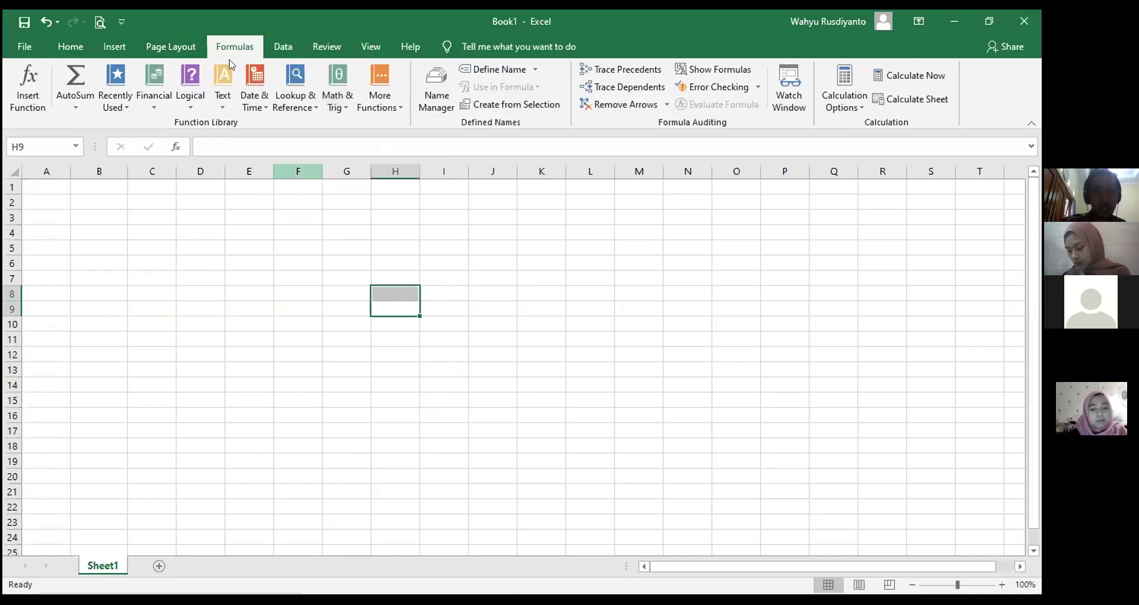
Examine the data, review and view commands, and look over the file management options
scroll(261, 79, "down", 1)
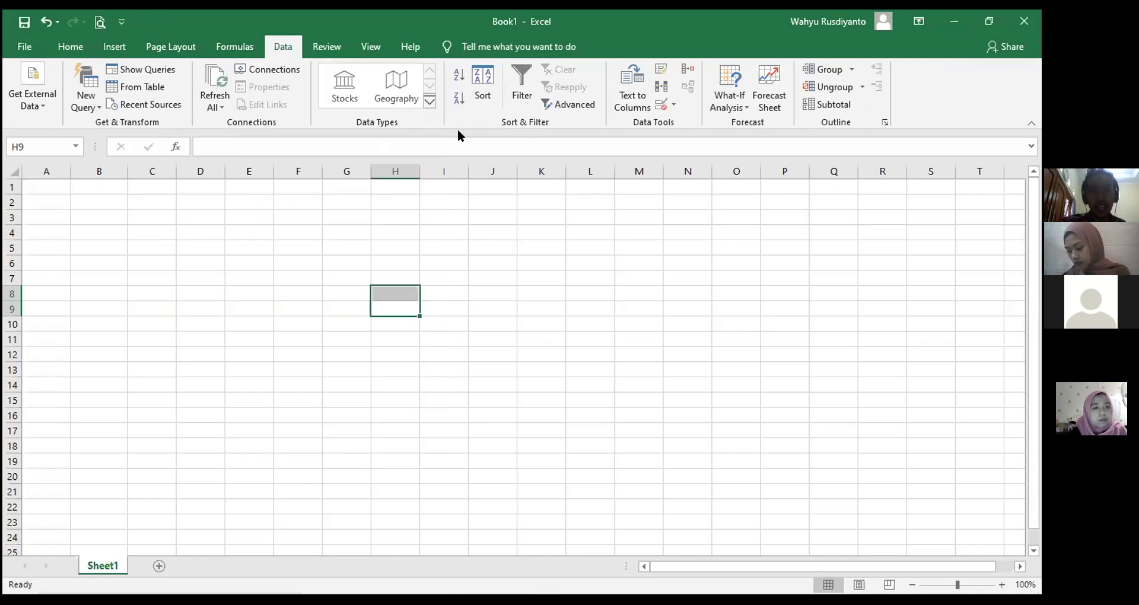
left_click(315, 49)
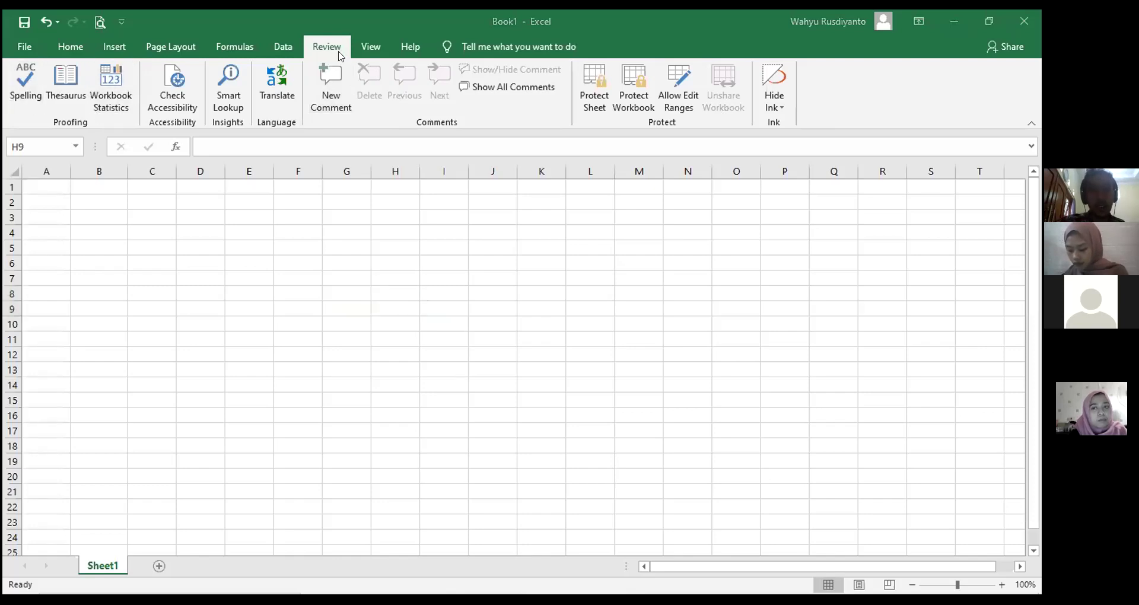
left_click(371, 47)
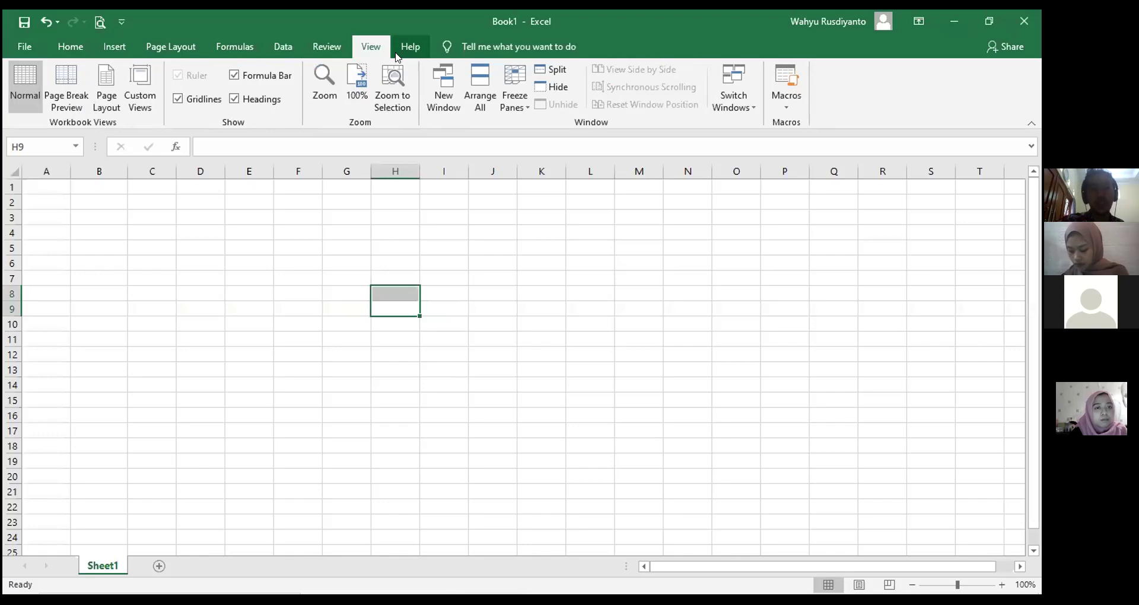
left_click(24, 46)
left_click(23, 52)
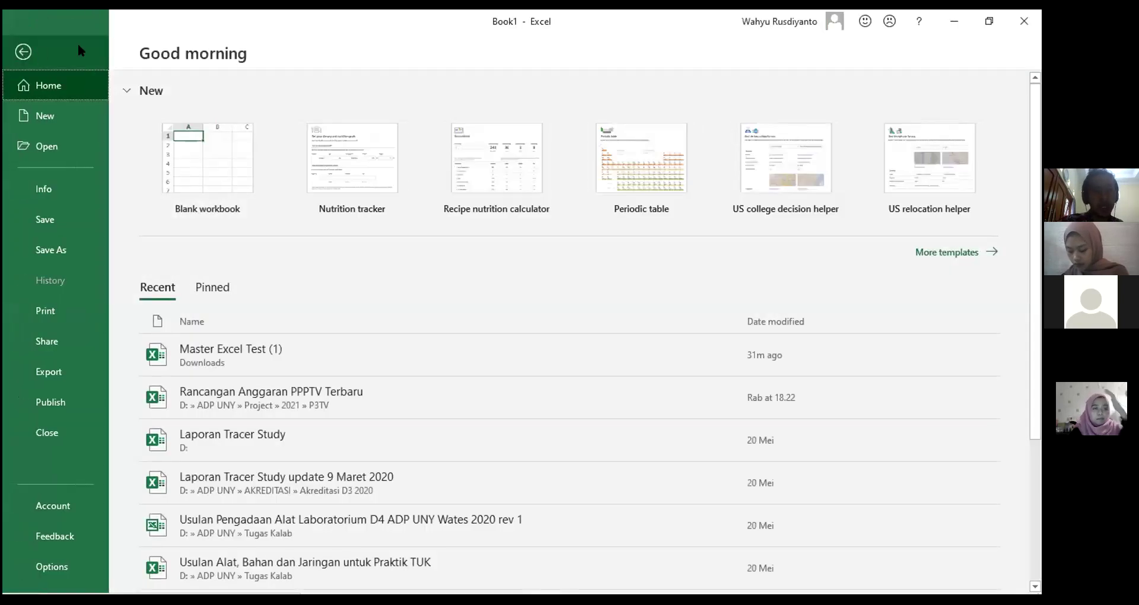
left_click(76, 51)
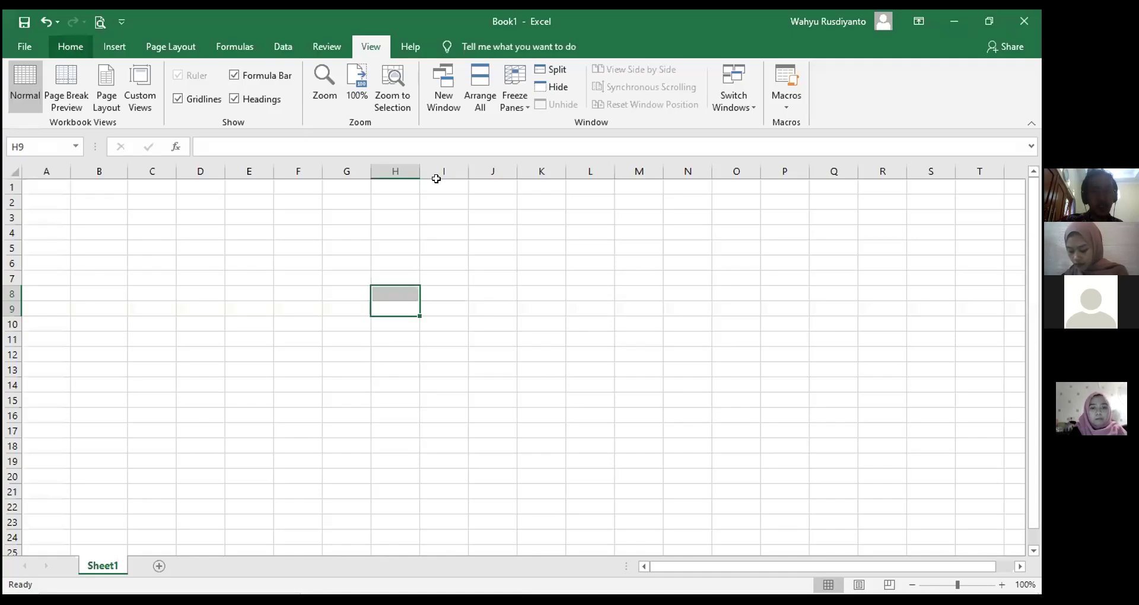
left_click(21, 50)
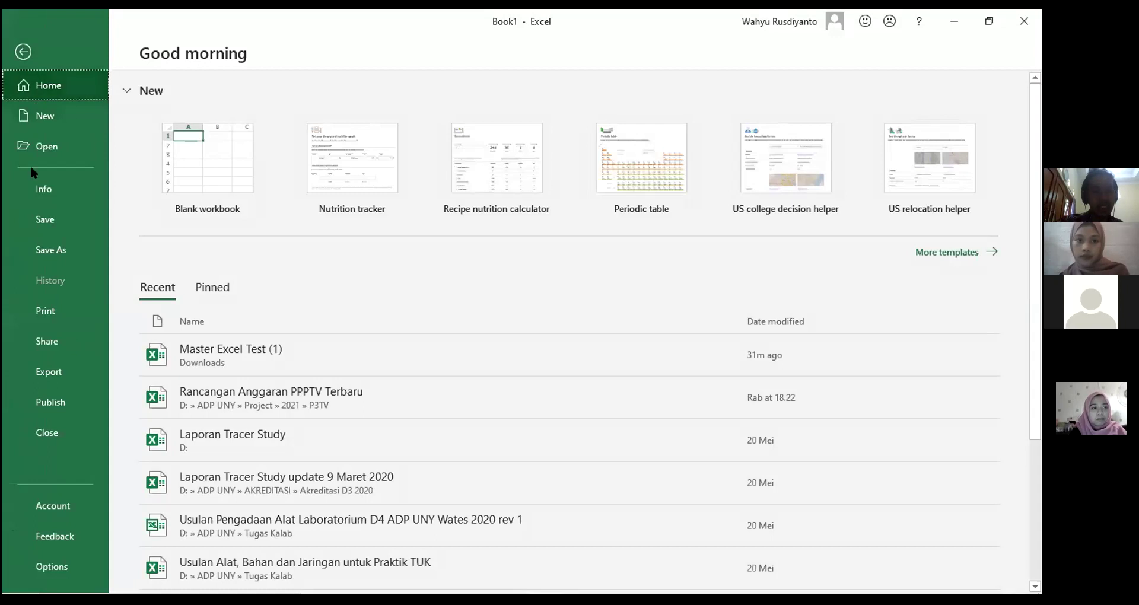
Leave the file management options and return to the worksheet grid
left_click(26, 51)
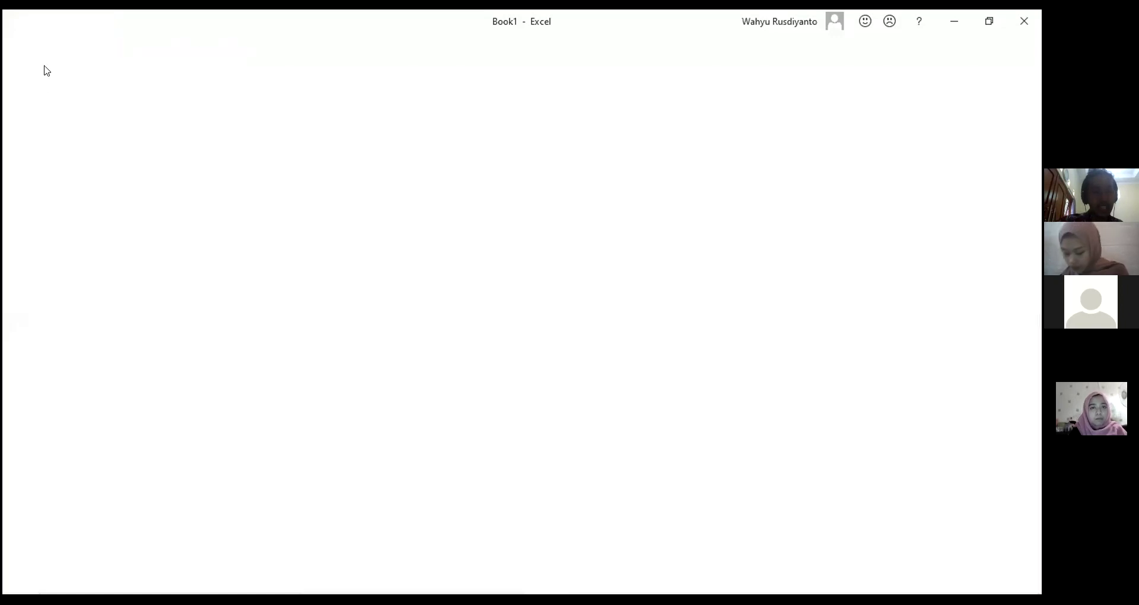
left_click(25, 47)
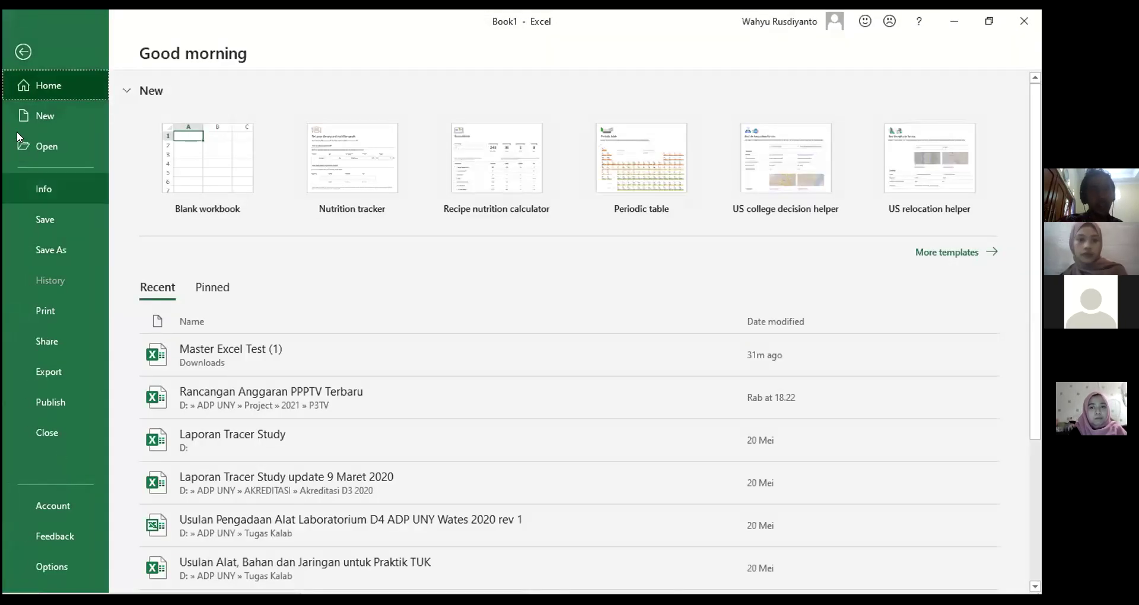
left_click(9, 52)
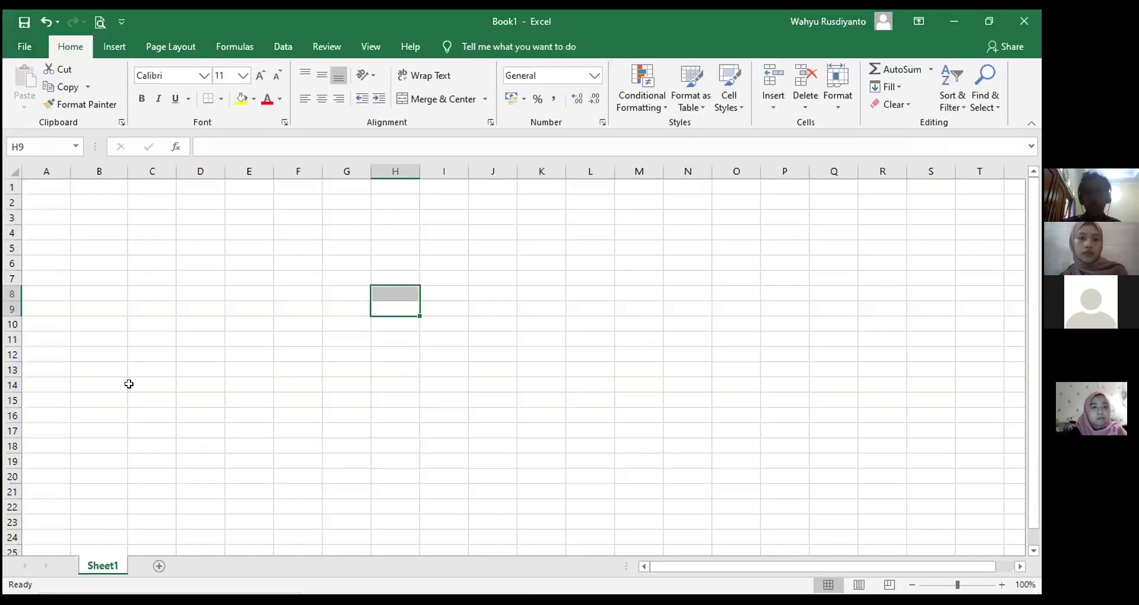
left_click(129, 357)
left_click(63, 245)
left_click(165, 301)
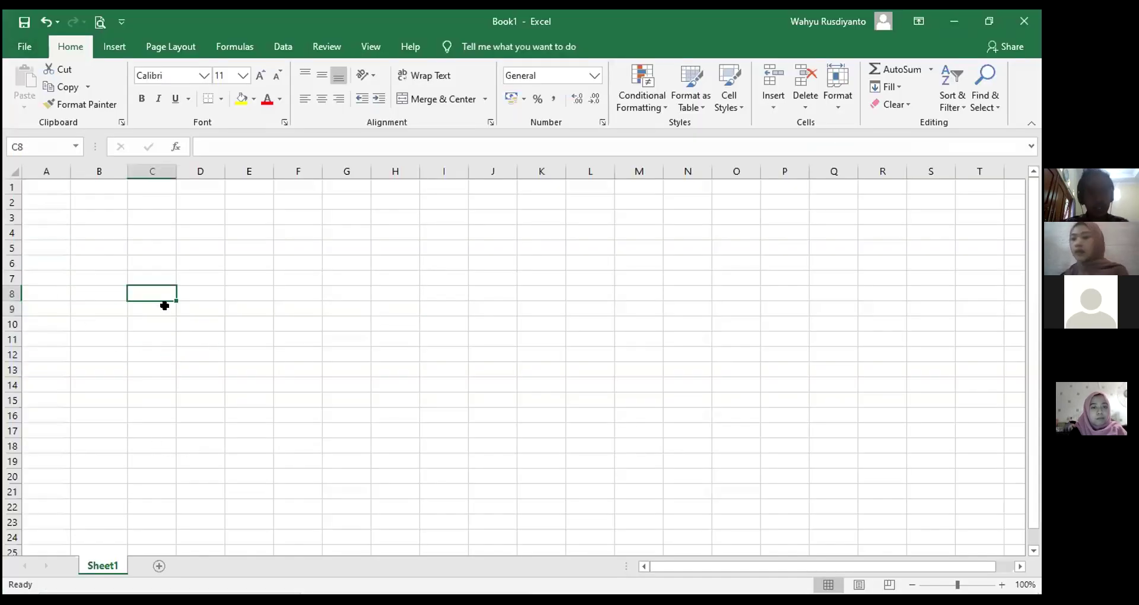
left_click(110, 249)
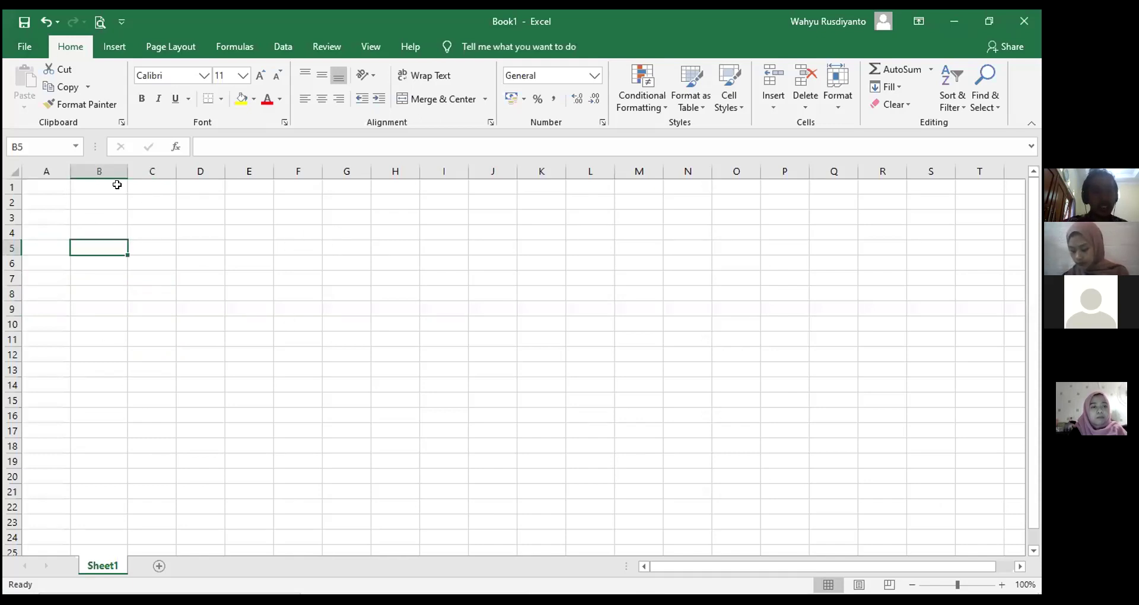
Fill cells B2 to B12 with yellow and cells D4 to F4 with blue
left_click_drag(98, 197, 114, 353)
left_click(247, 103)
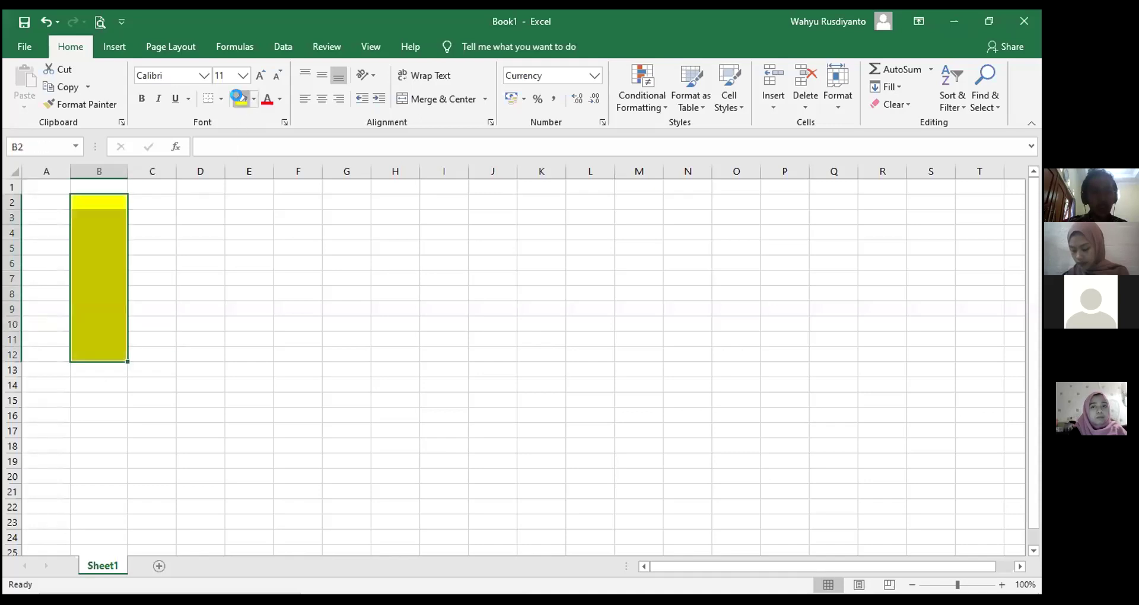
left_click_drag(183, 238, 314, 231)
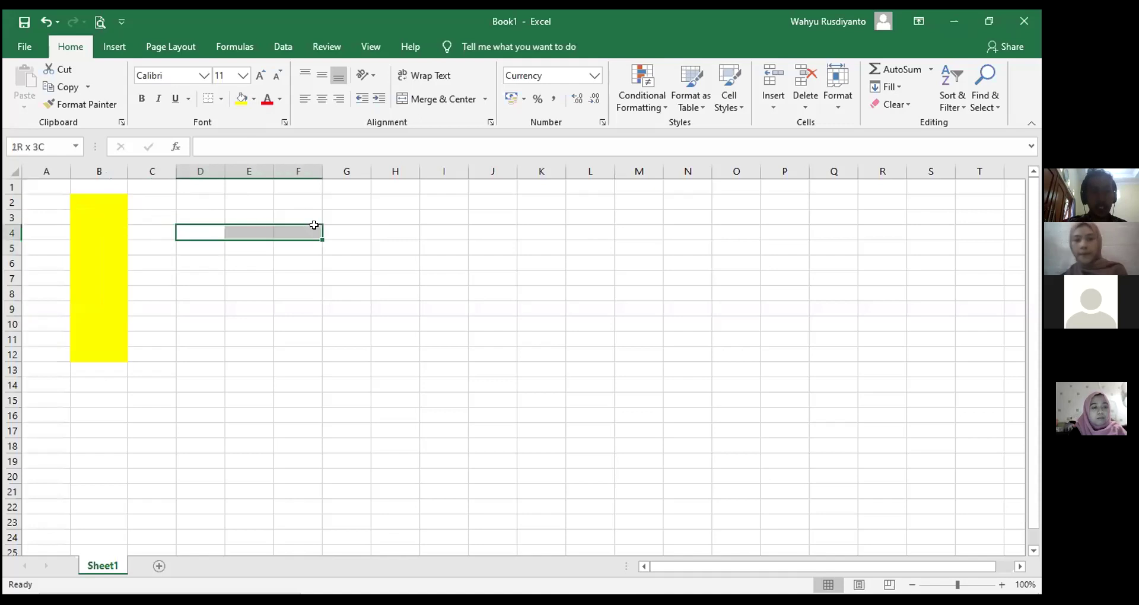
left_click(254, 99)
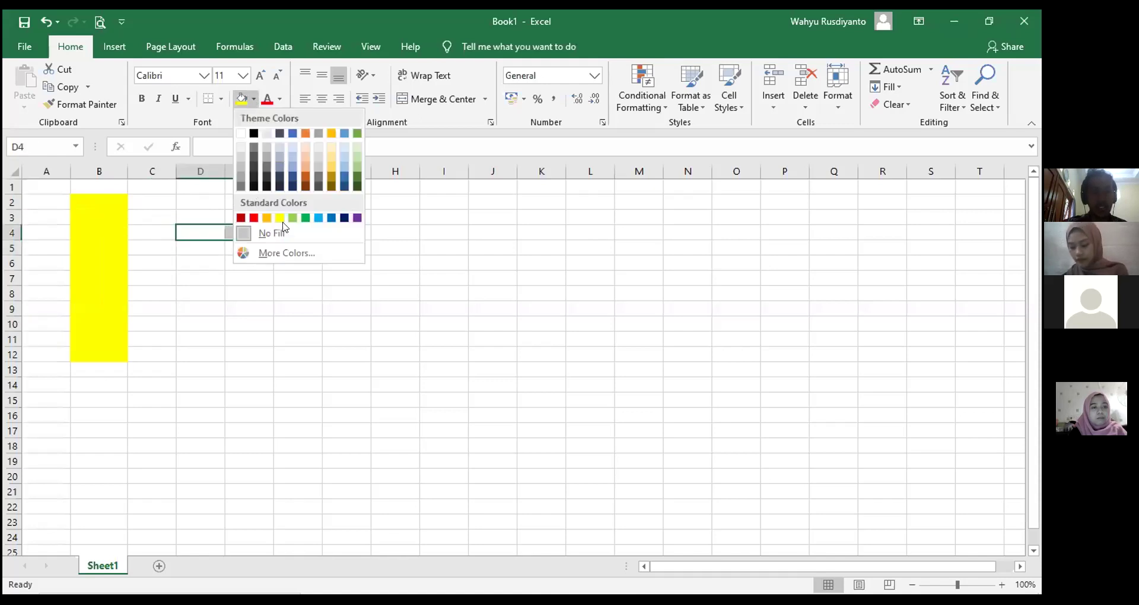
left_click(331, 218)
left_click(304, 278)
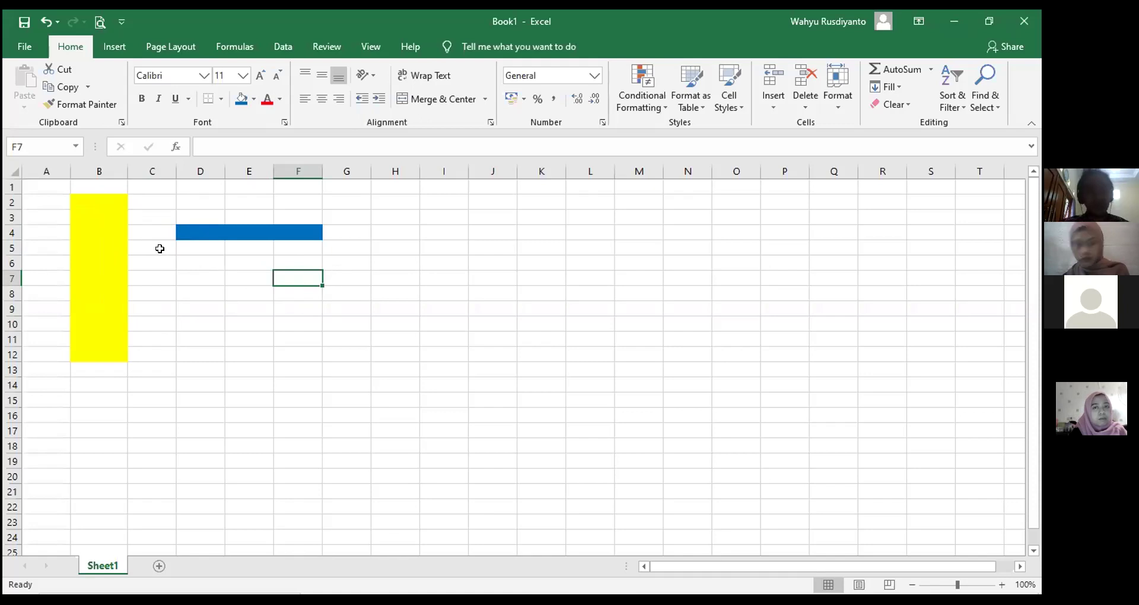
Undo the blue and yellow cell fills
key("ctrl+z")
key("ctrl+z")
left_click(226, 275)
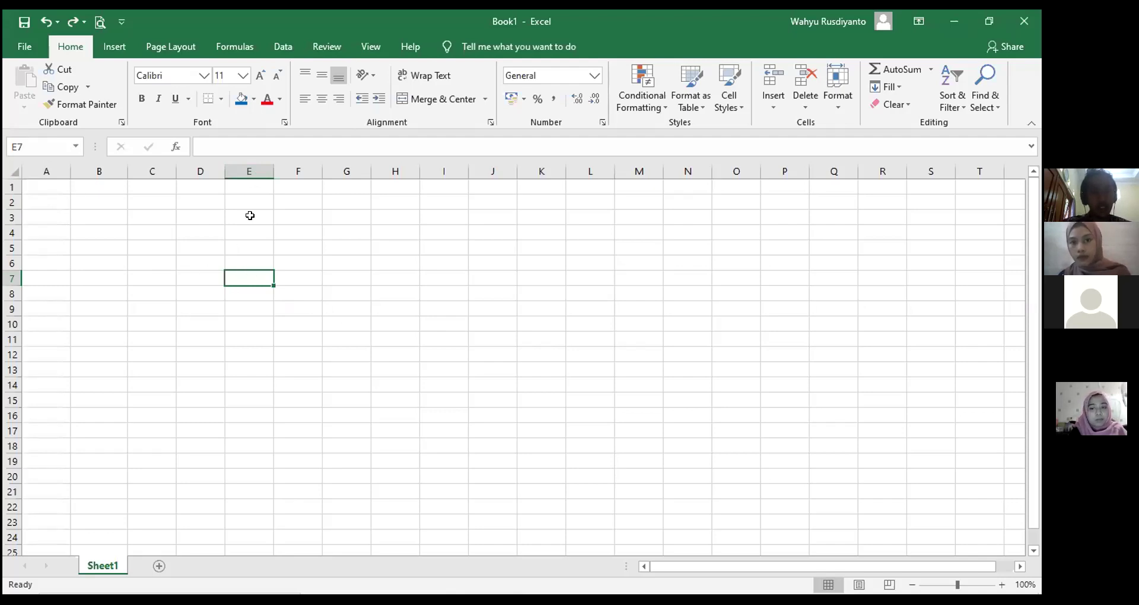
left_click(117, 225)
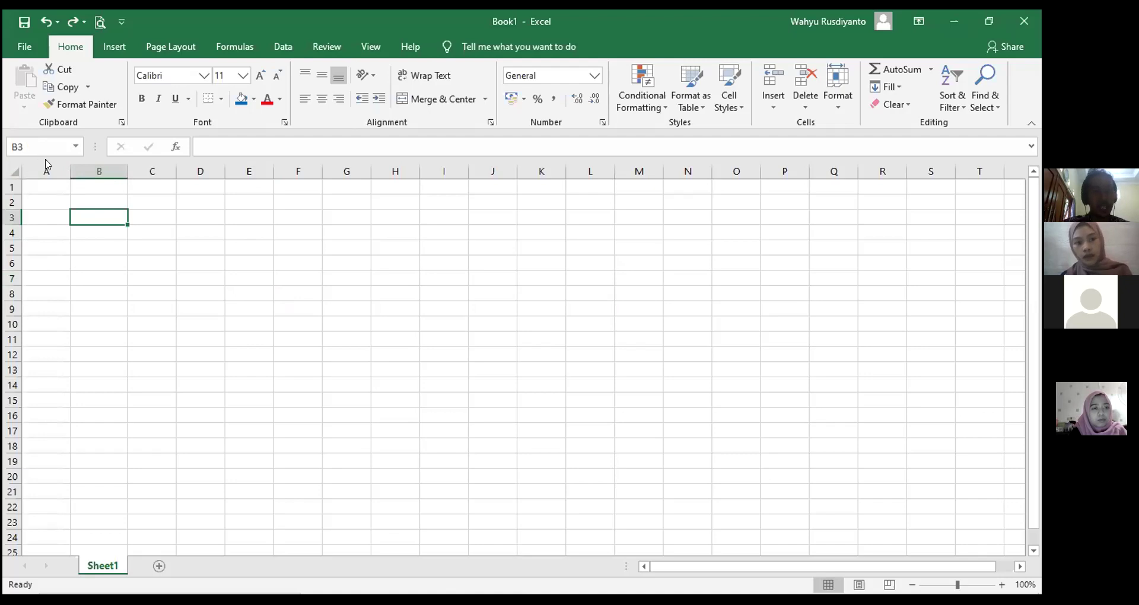
left_click(217, 246)
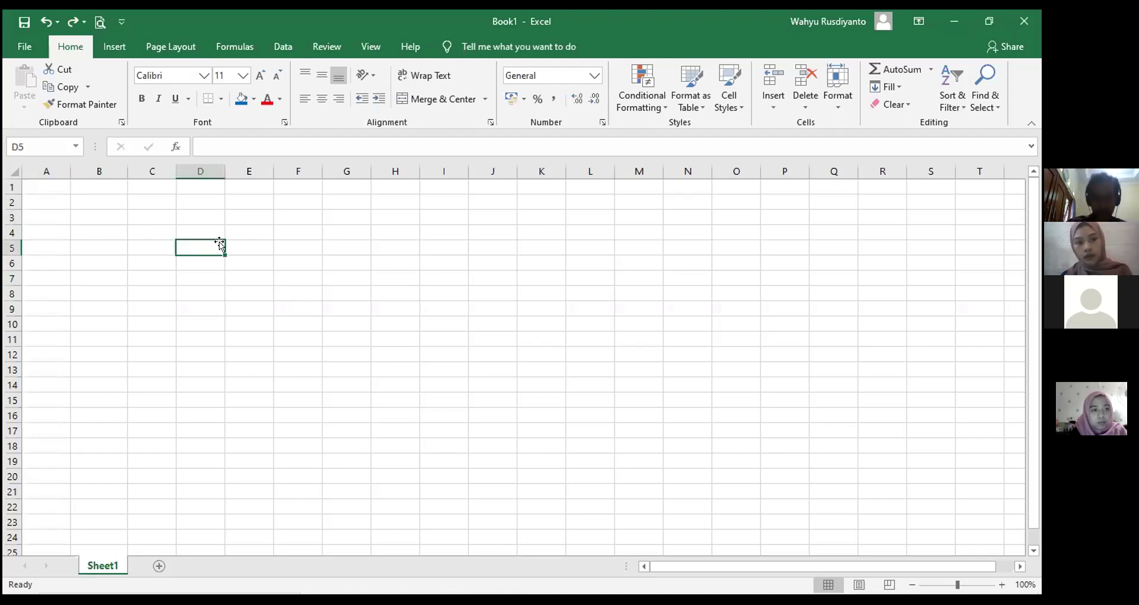
key("Right")
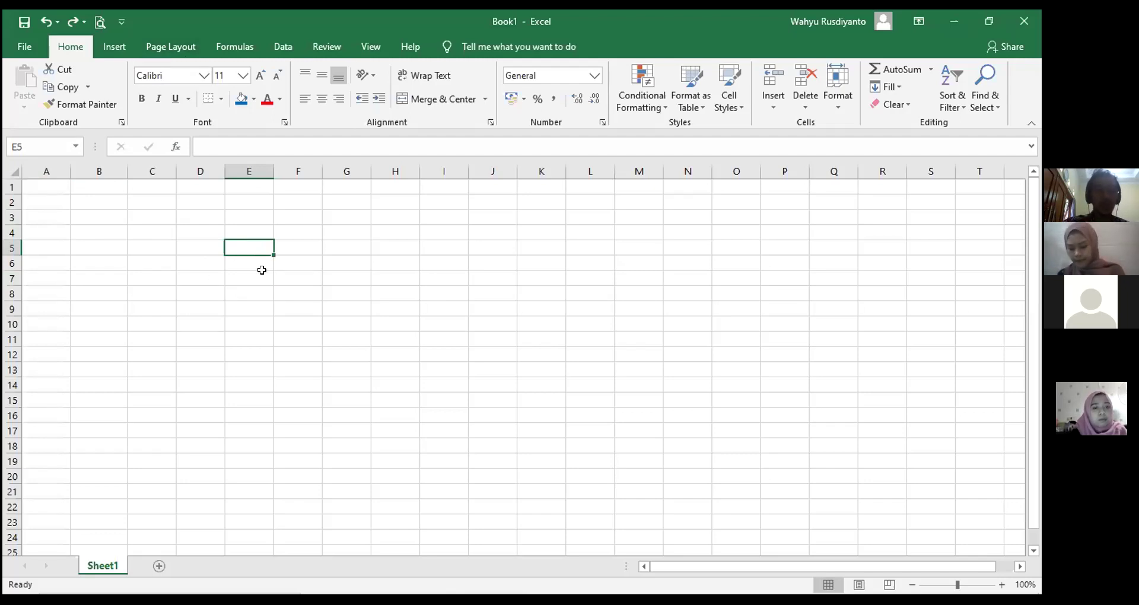
Set the worksheet's paper size to A4 (21 cm x 29,7 cm)
left_click(177, 48)
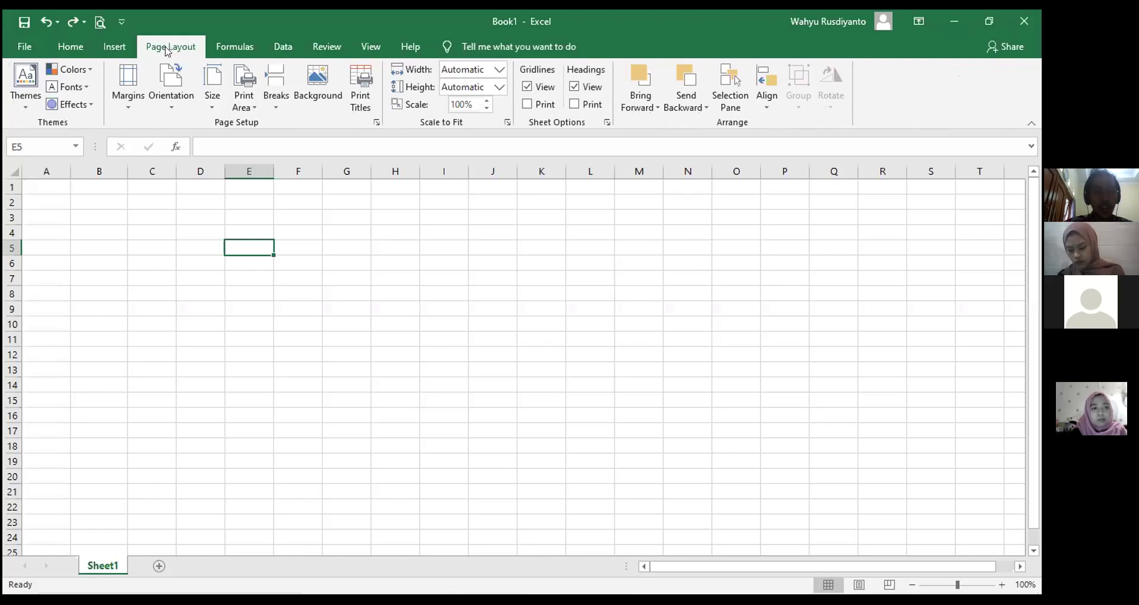
left_click(216, 105)
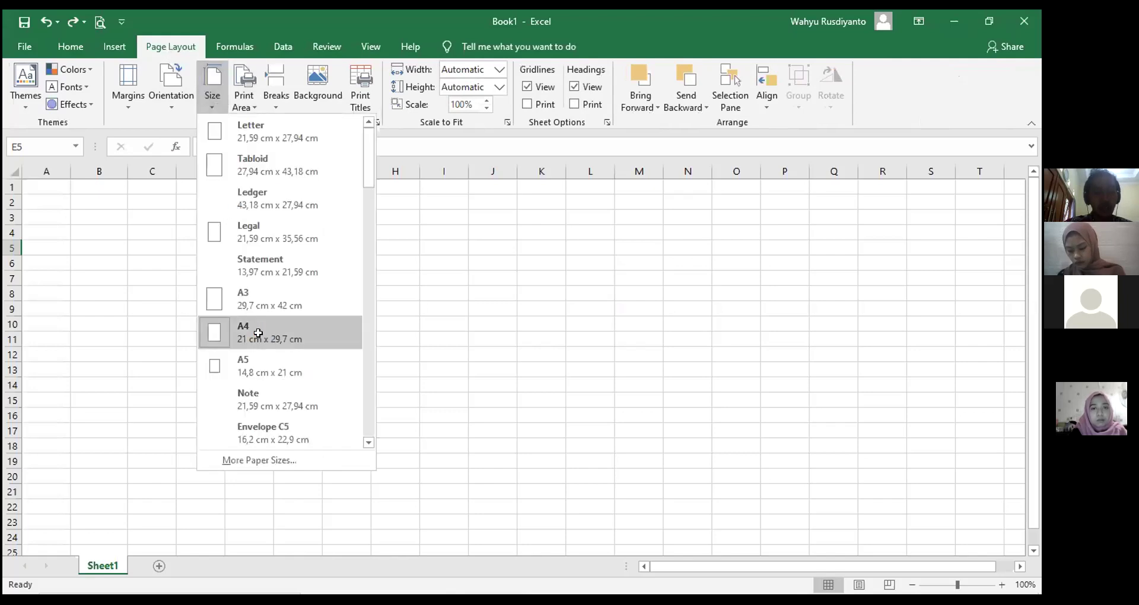
left_click(257, 334)
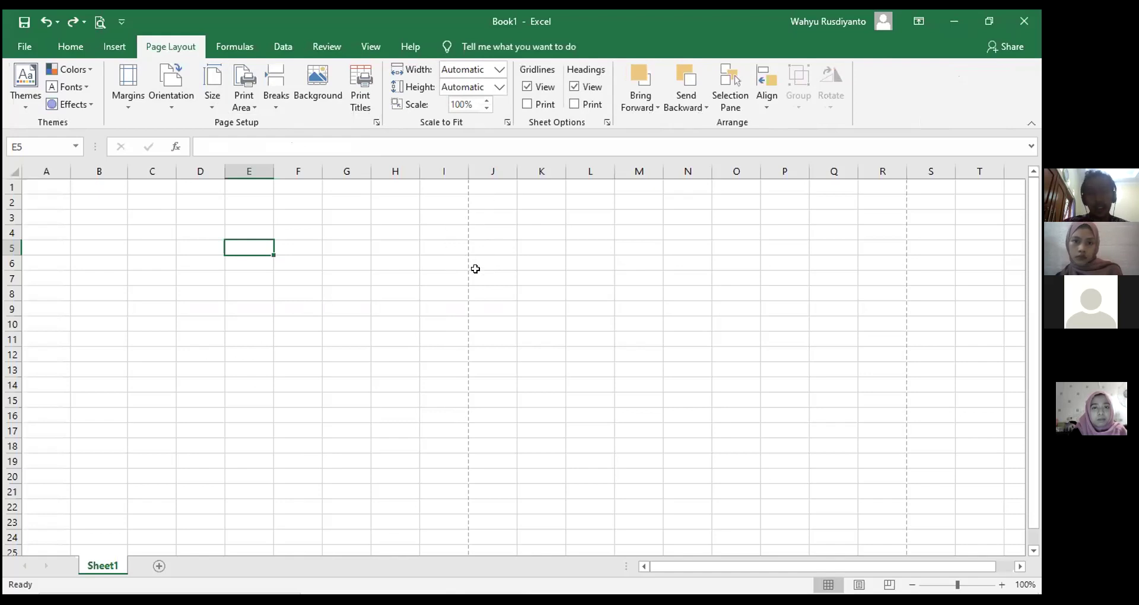
Compare the Narrow and Normal page margin presets and settle on Narrow margins
left_click(128, 106)
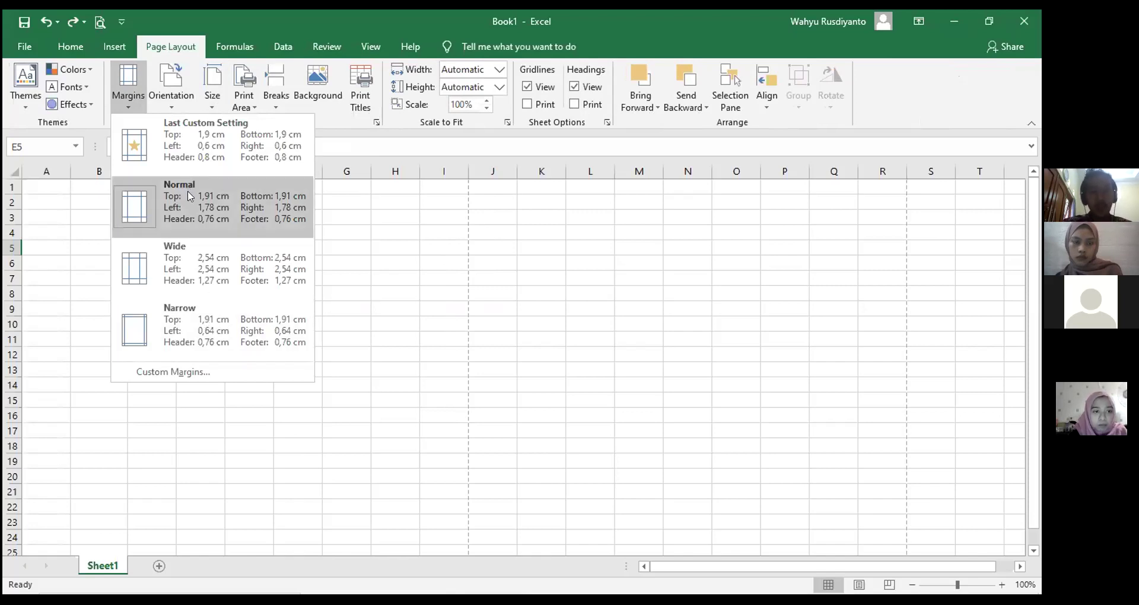
left_click(227, 331)
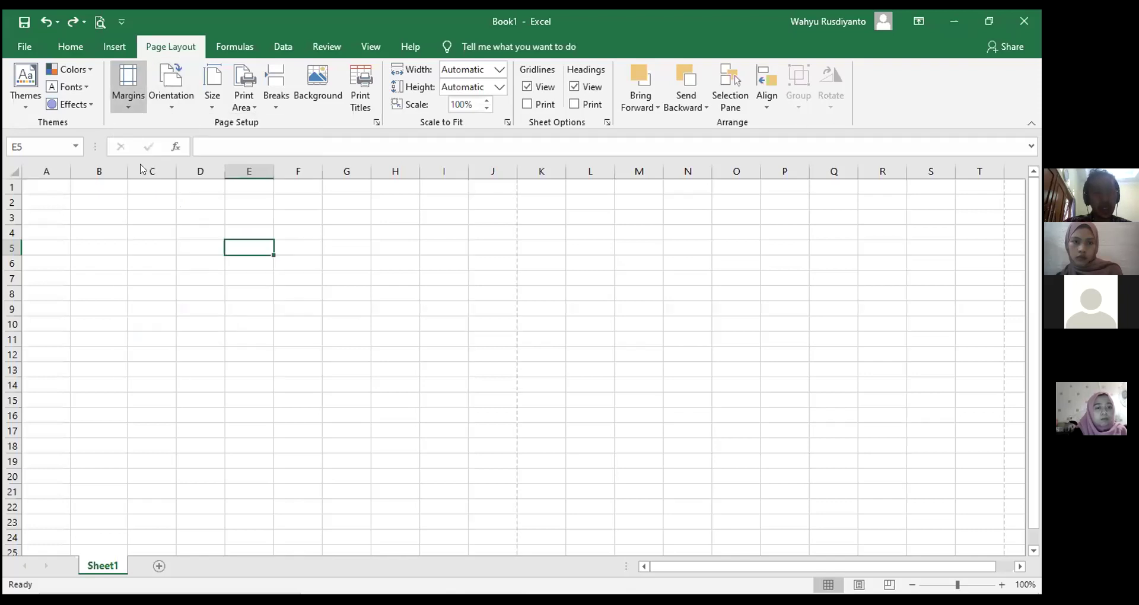
left_click(128, 86)
left_click(171, 199)
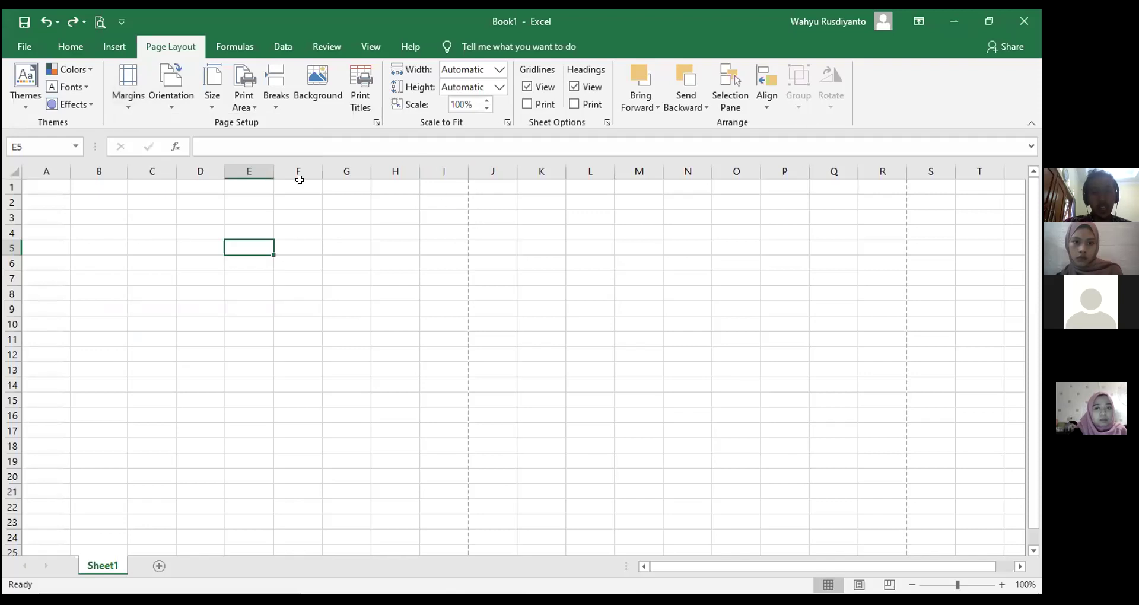
left_click(128, 101)
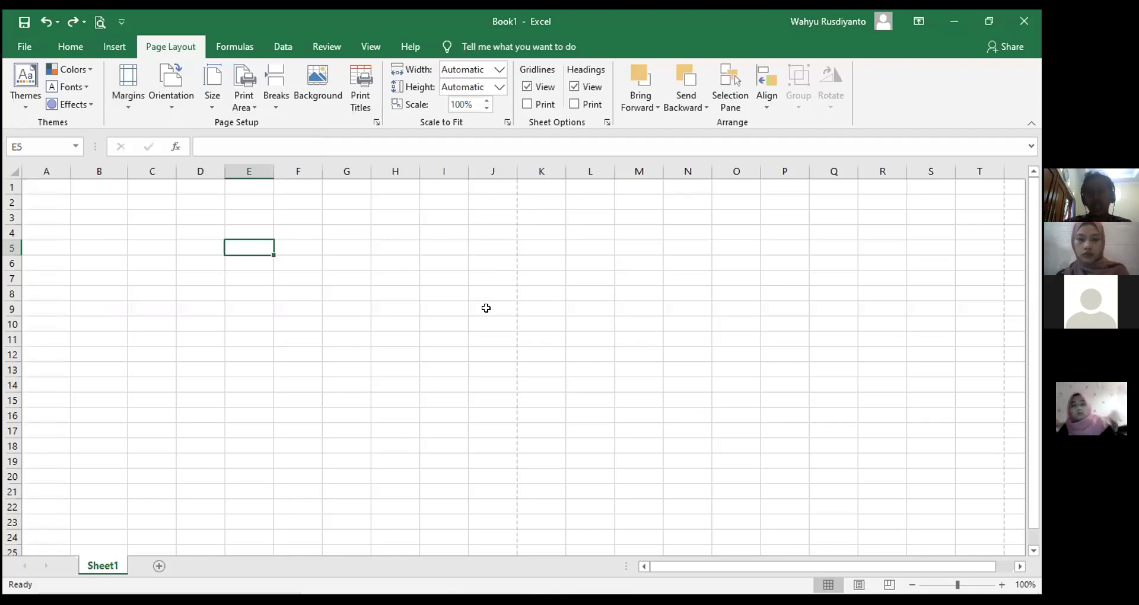
scroll(477, 314, "down", 1)
scroll(463, 329, "up", 1)
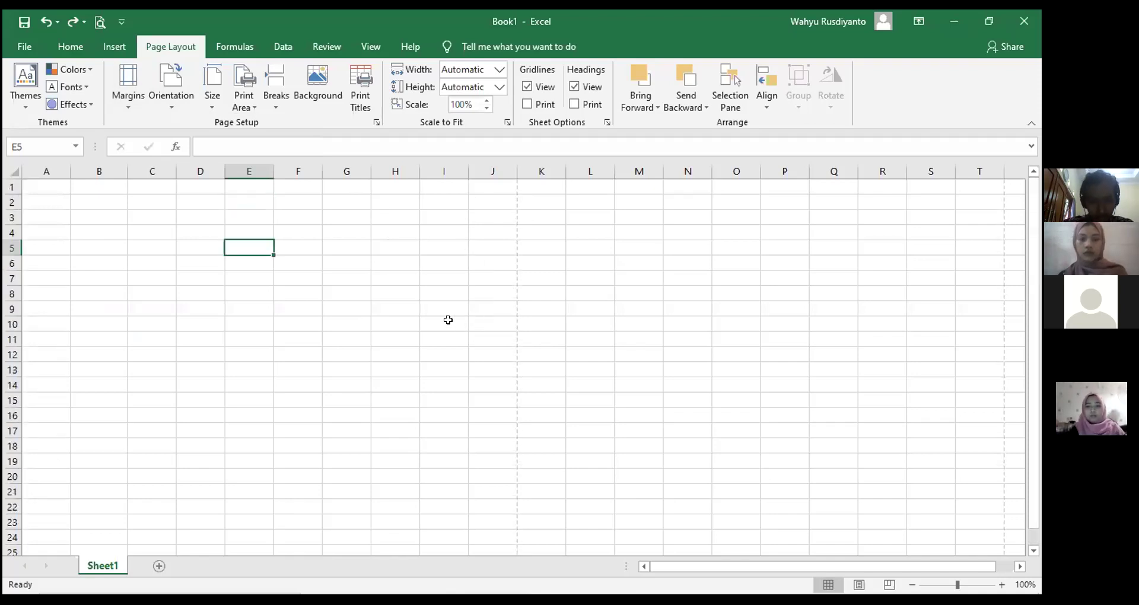
left_click(159, 289)
left_click(243, 299)
left_click(46, 250)
left_click(296, 308)
left_click(381, 302)
left_click(214, 230)
left_click(70, 231)
left_click(293, 293)
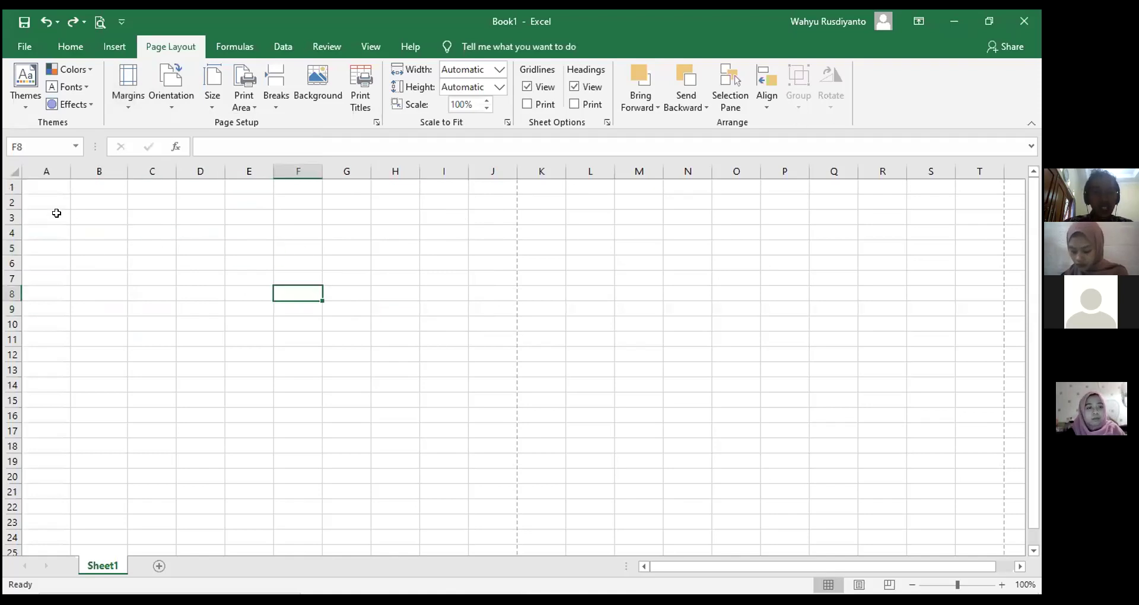
left_click(32, 187)
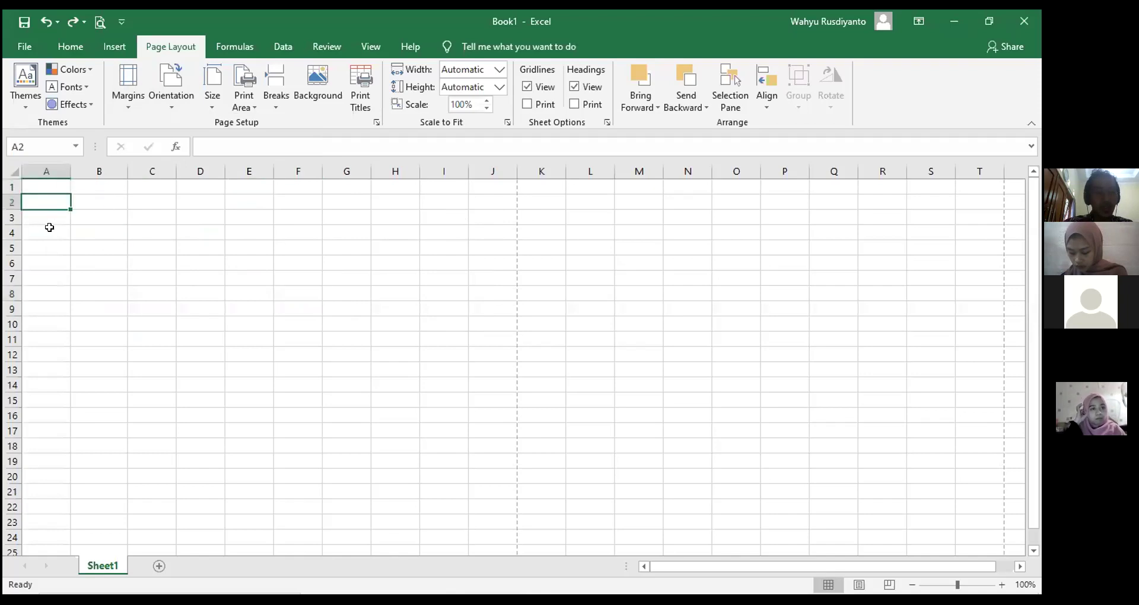
left_click(41, 203)
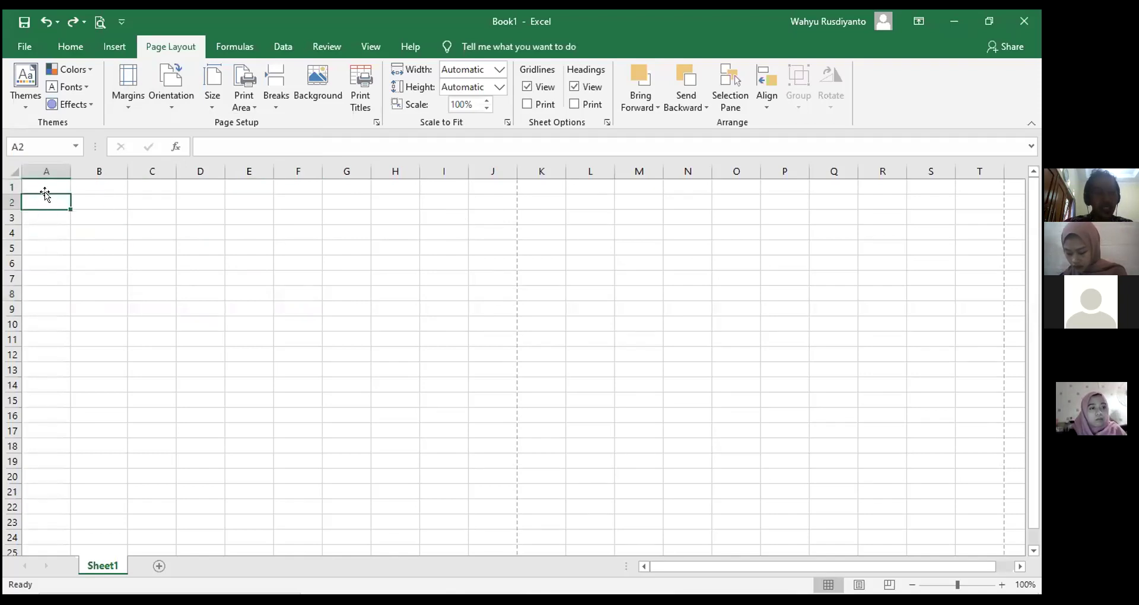
Enter the column headings "No.", "NIM" and "Nama" in cells A3, B3 and C3
left_click(44, 215)
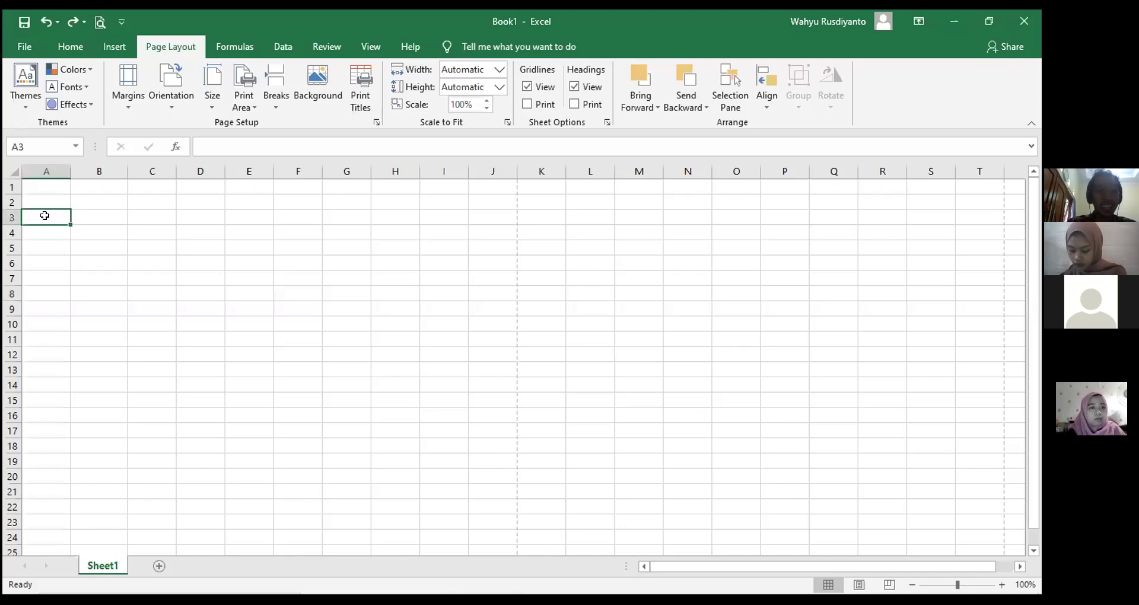
type("No.")
left_click(100, 217)
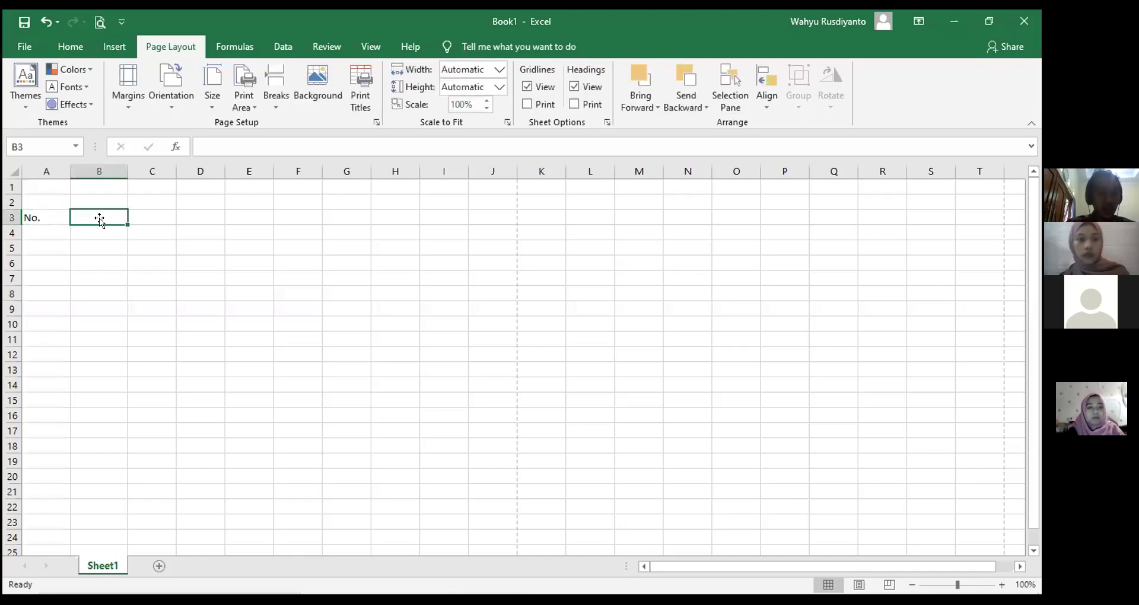
type("NIM")
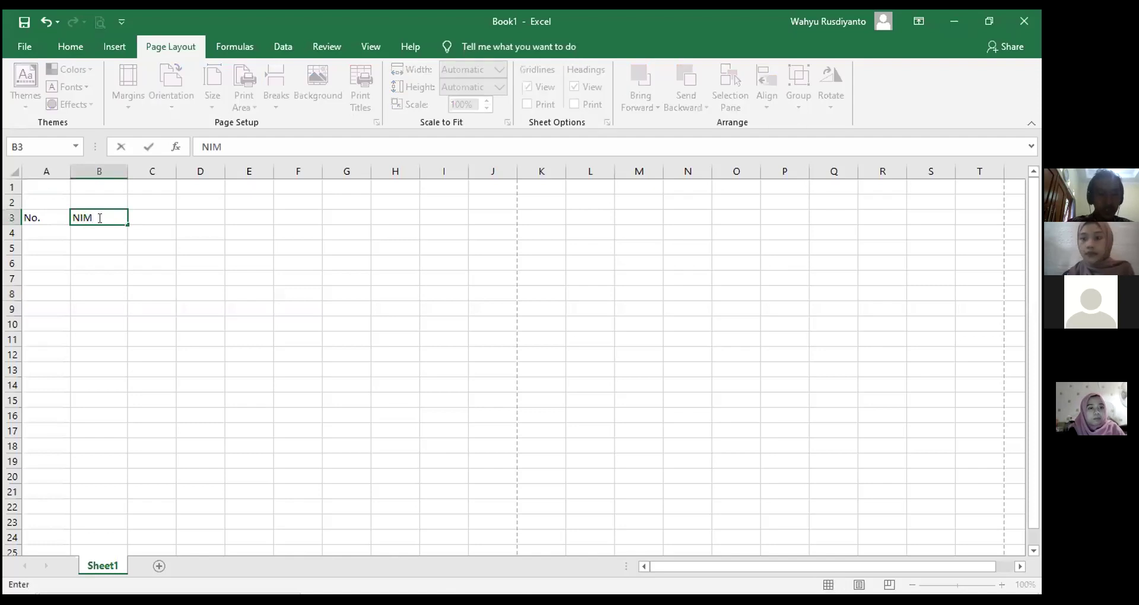
left_click(130, 215)
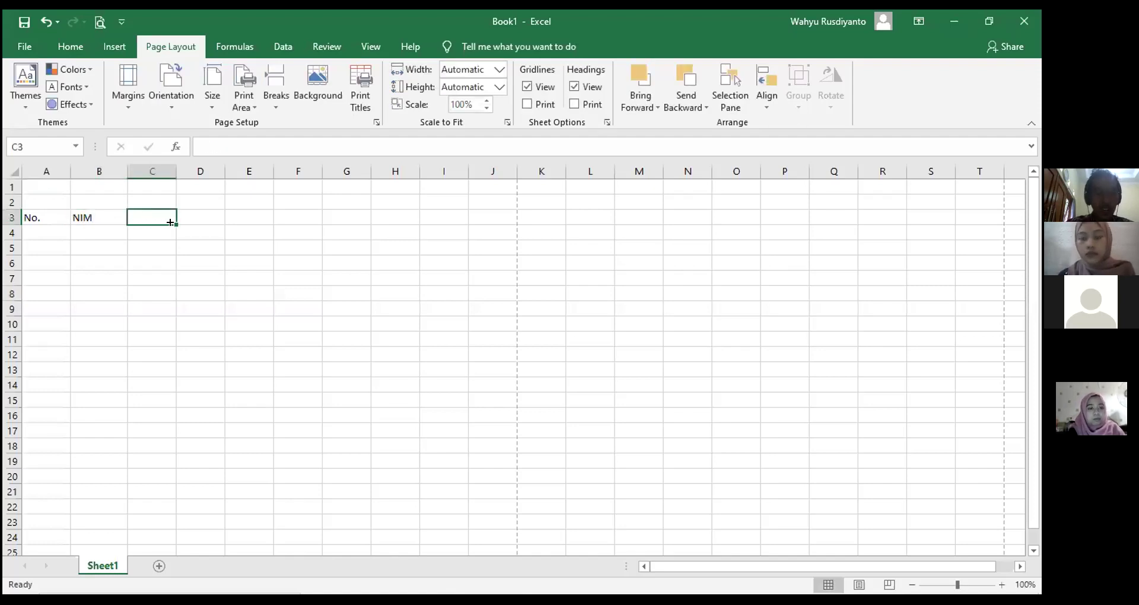
type("NAma")
key("BackSpace")
key("BackSpace")
key("BackSpace")
type("a")
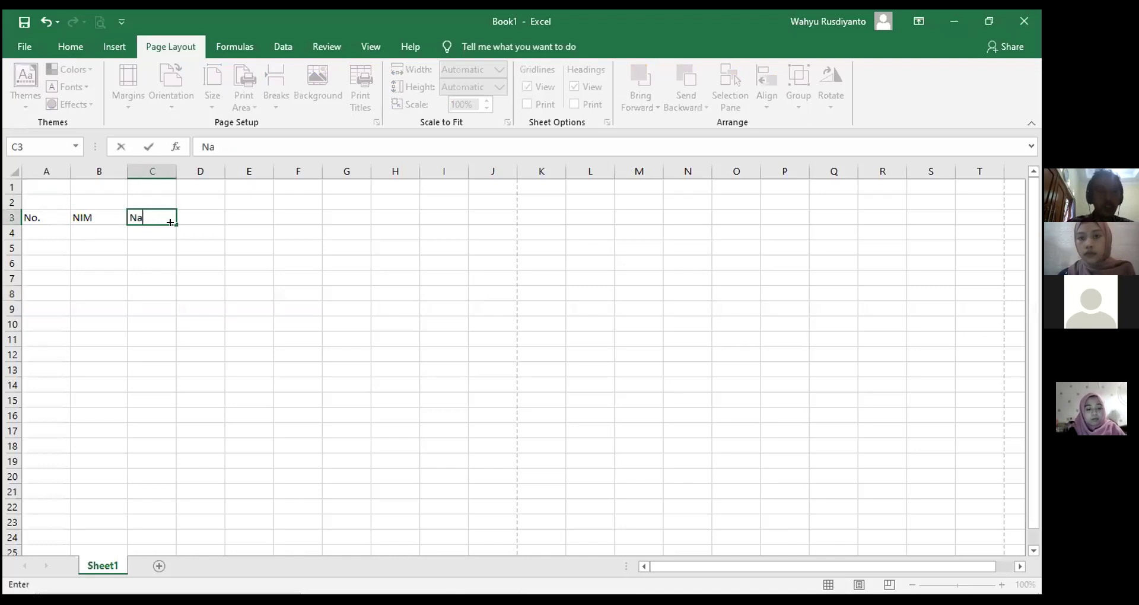
type("ma")
left_click(221, 243)
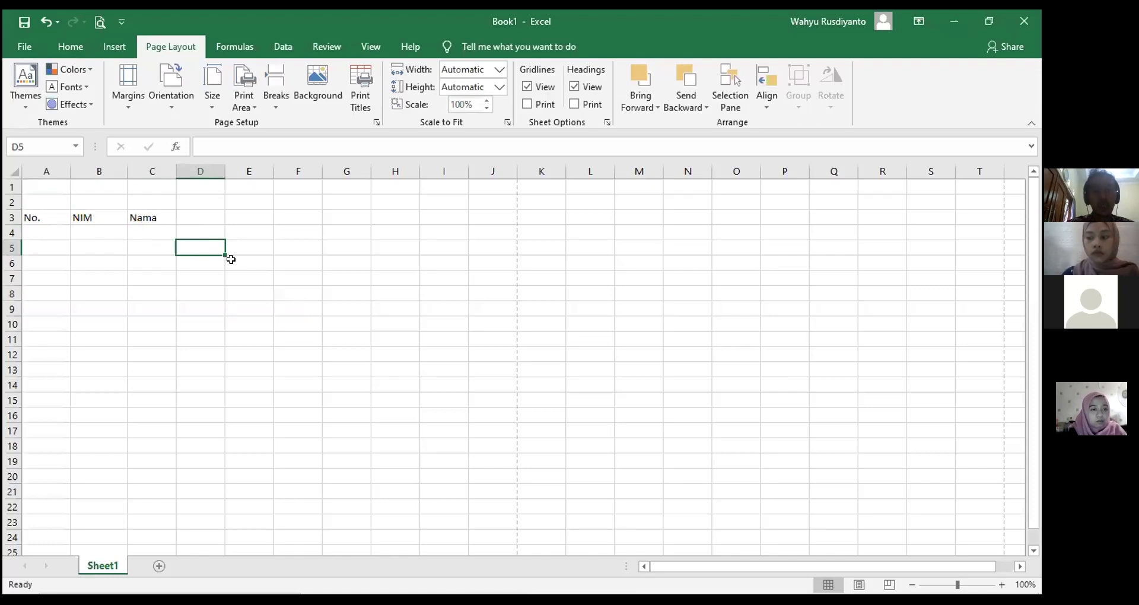
Enter the heading "Komponen Penilaian" in cell D3 and select the cell below it
left_click(190, 217)
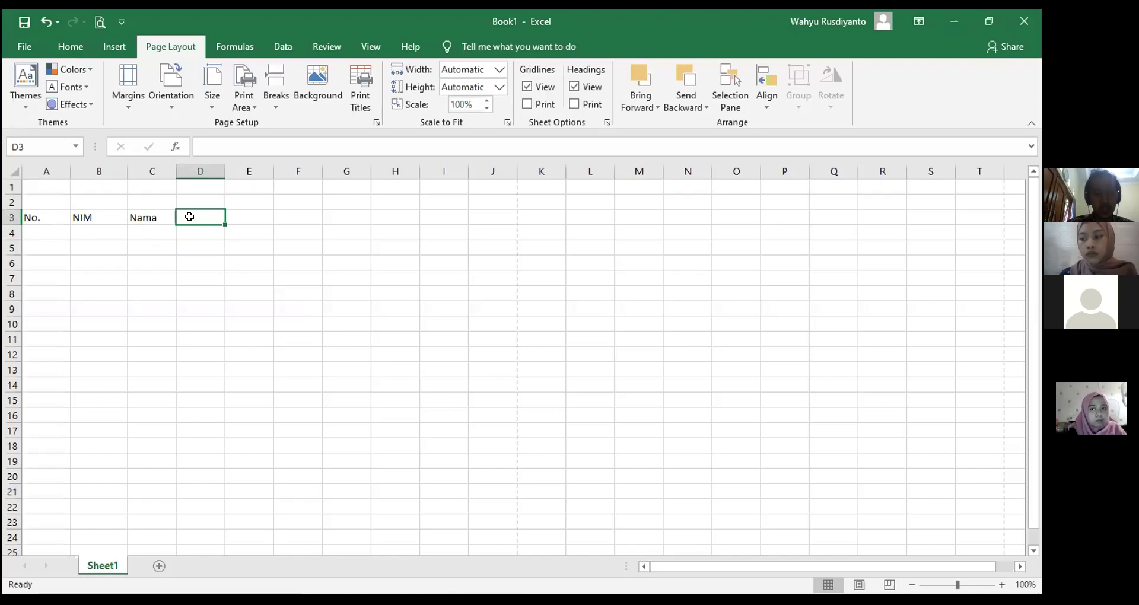
type("Komponen Penila")
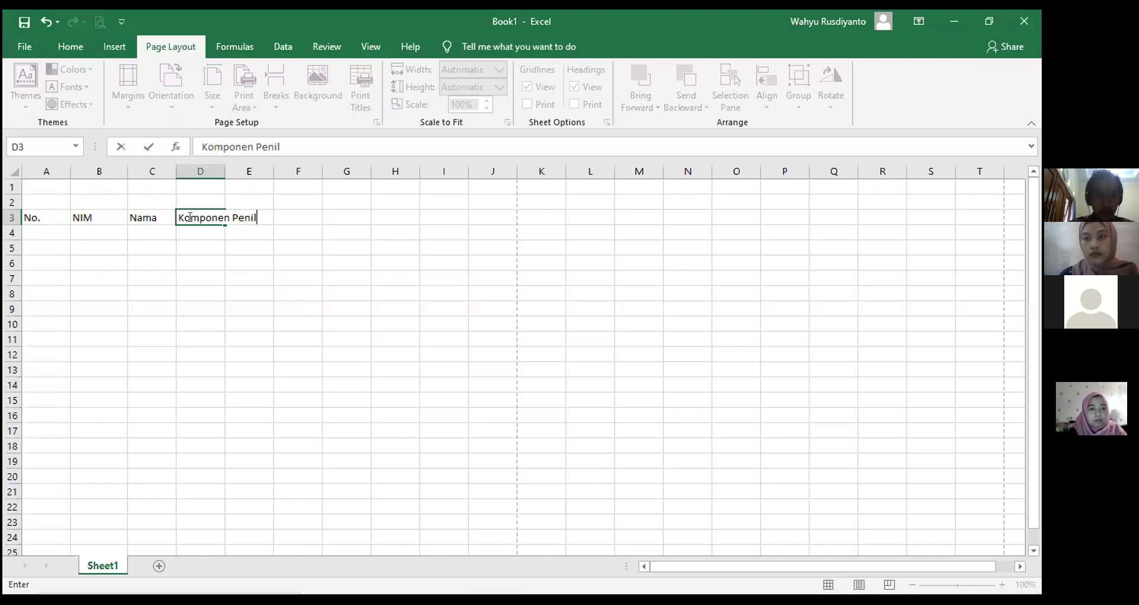
type("an")
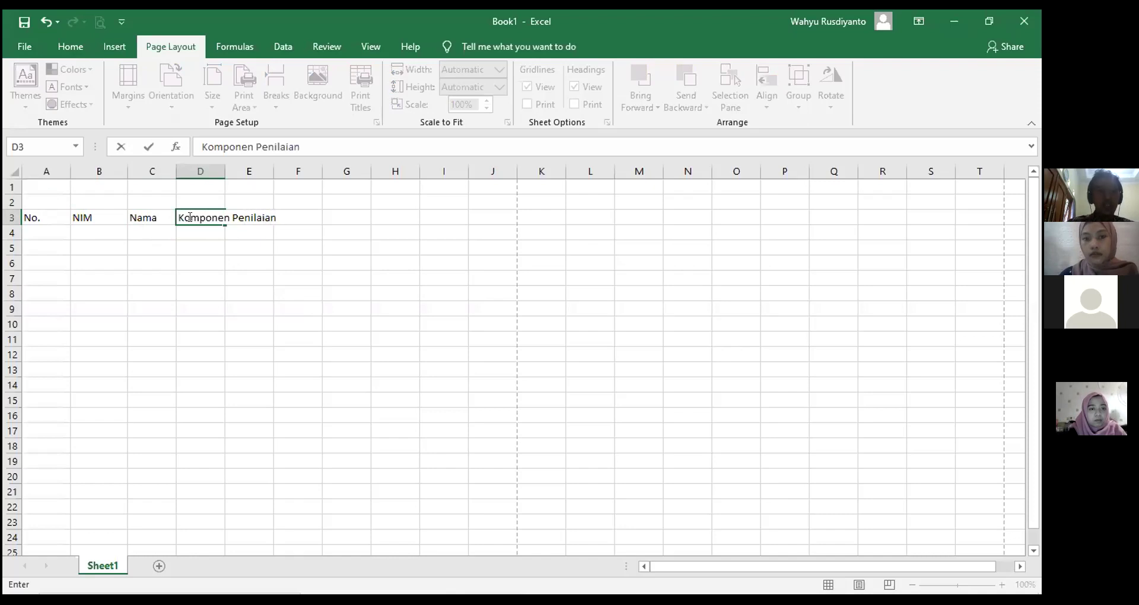
left_click(421, 452)
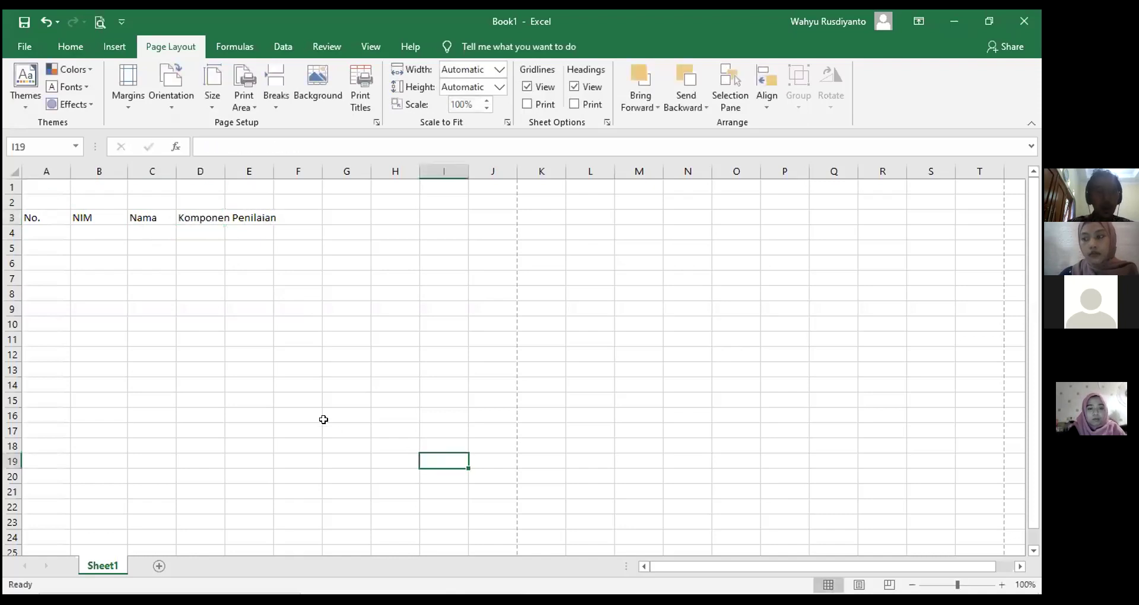
left_click(203, 233)
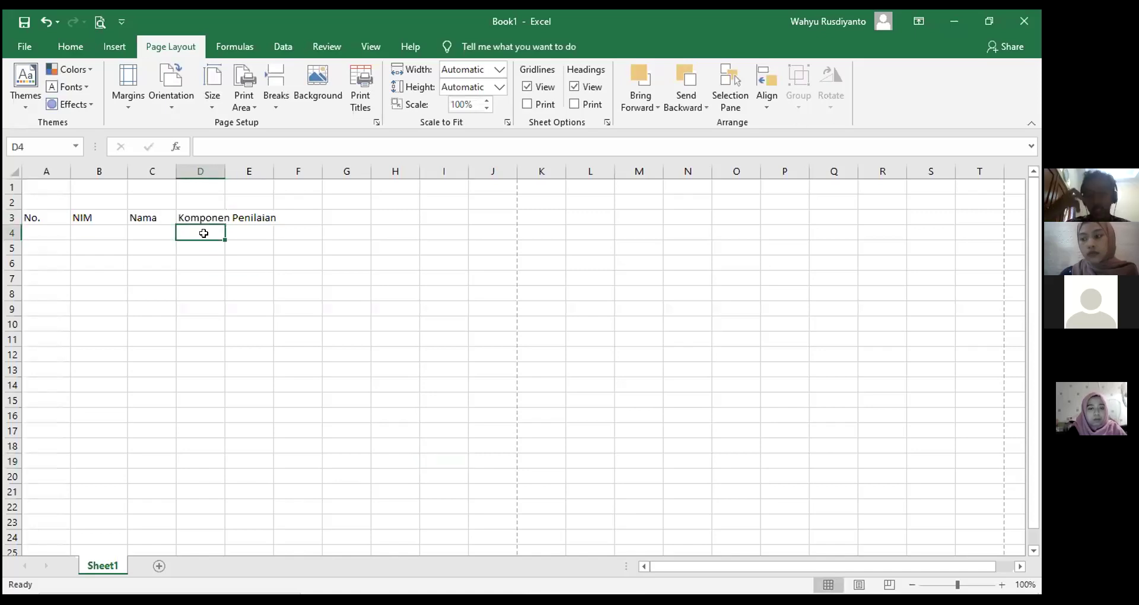
Enter the subheadings "Presentasi", "Tugas", "UTS" and "UAS" in cells D4, E4, F4 and G4
type("Presentasi")
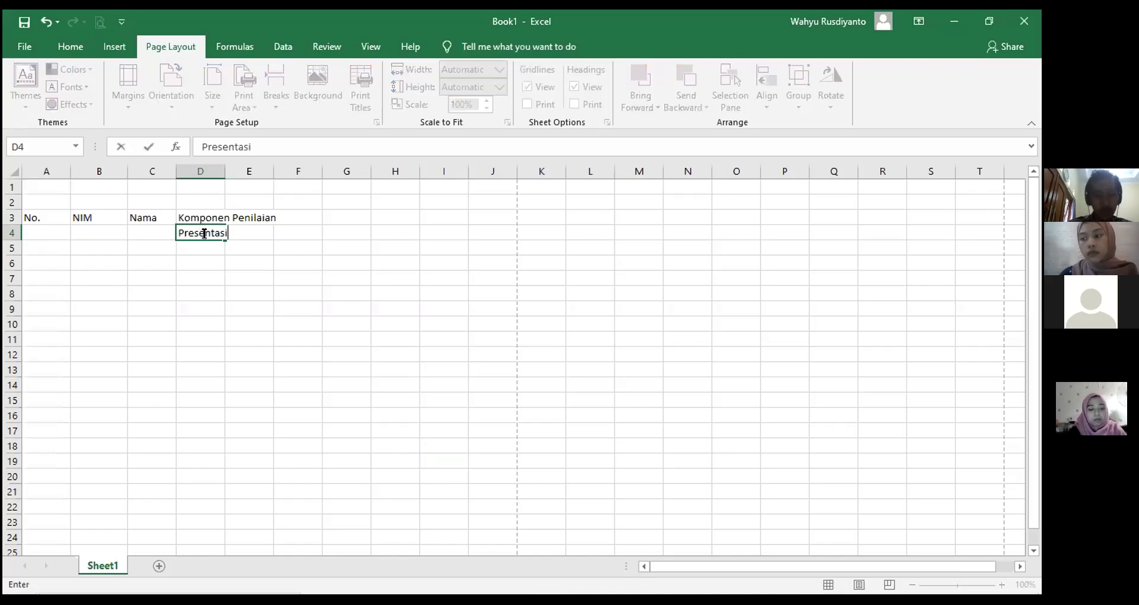
left_click(276, 246)
left_click(253, 226)
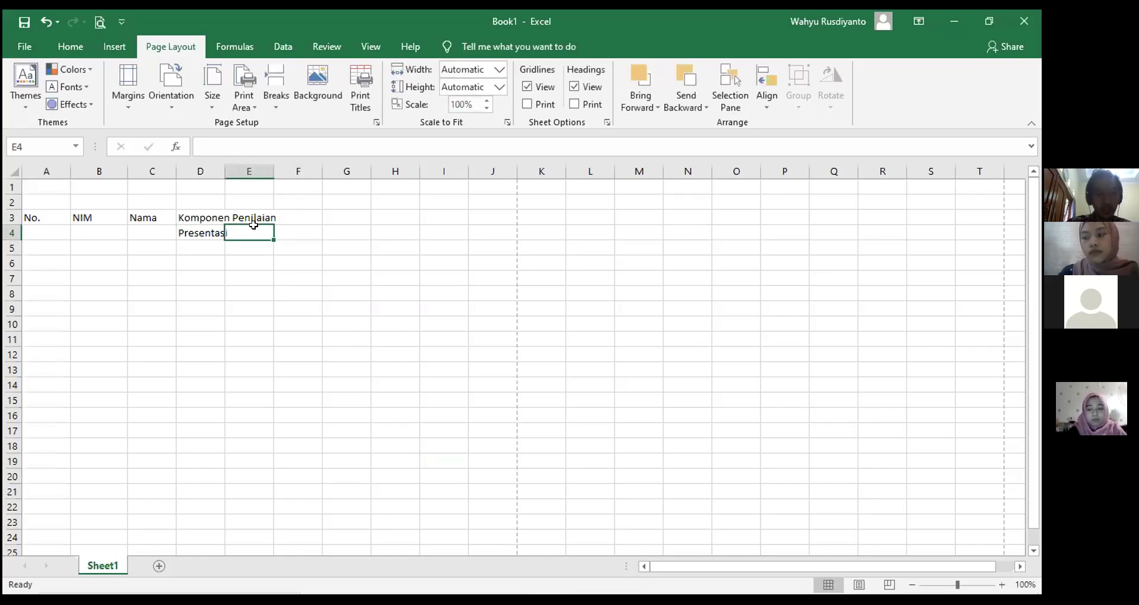
type("Tugas")
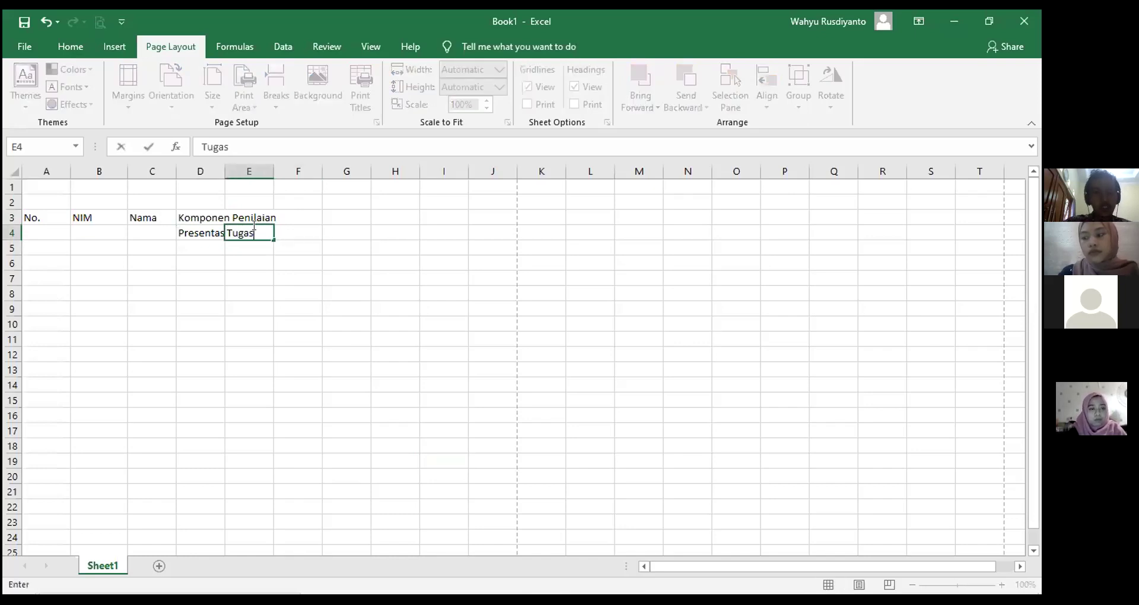
left_click(312, 229)
type("U")
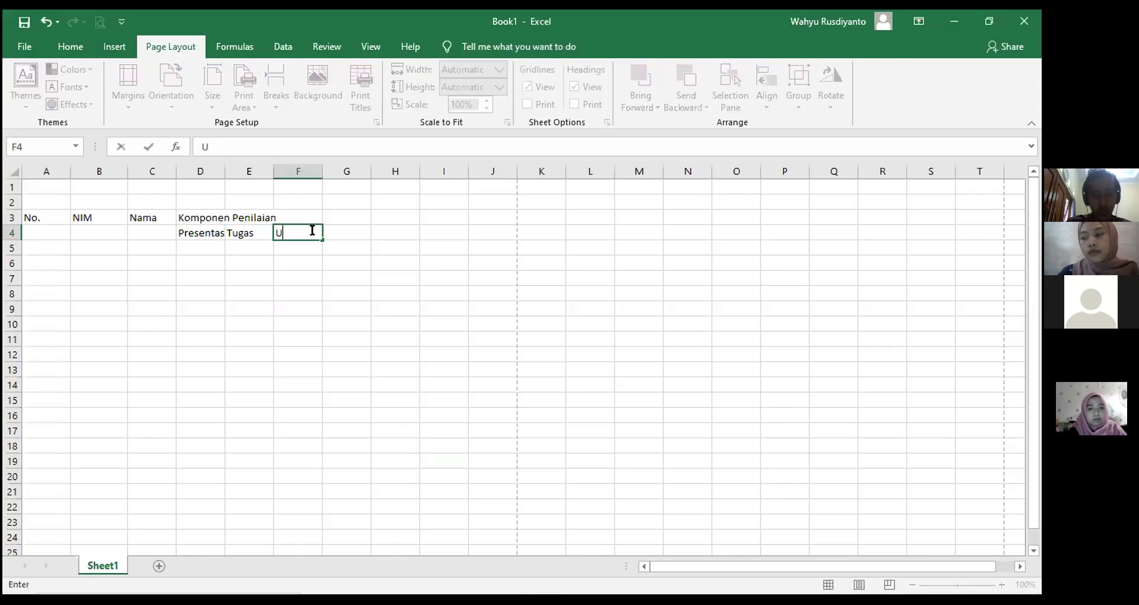
type("TS")
left_click(351, 228)
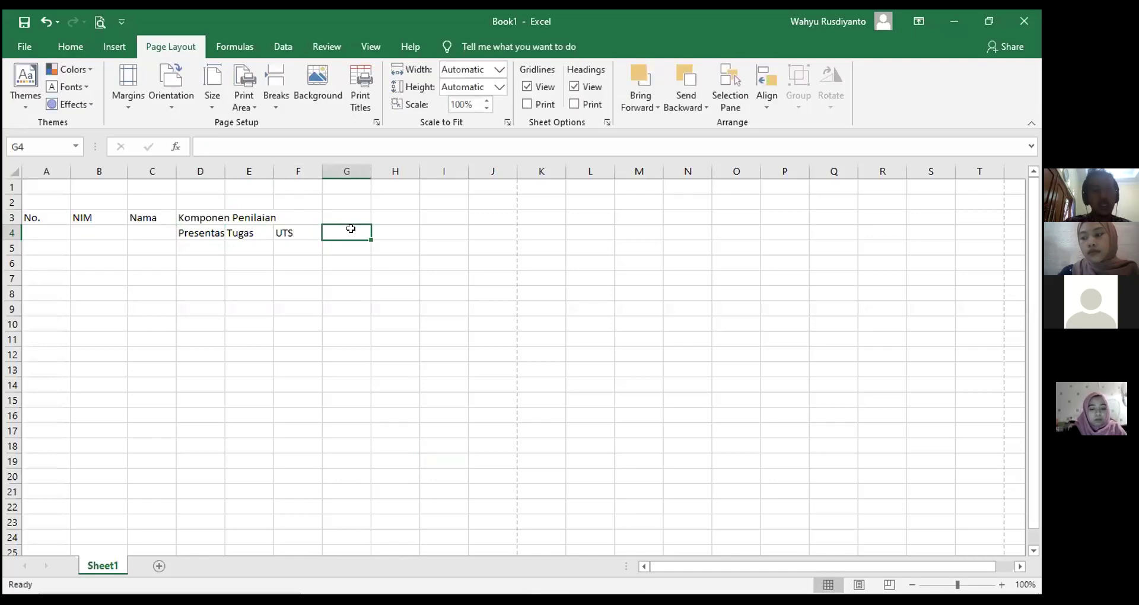
type("UAS")
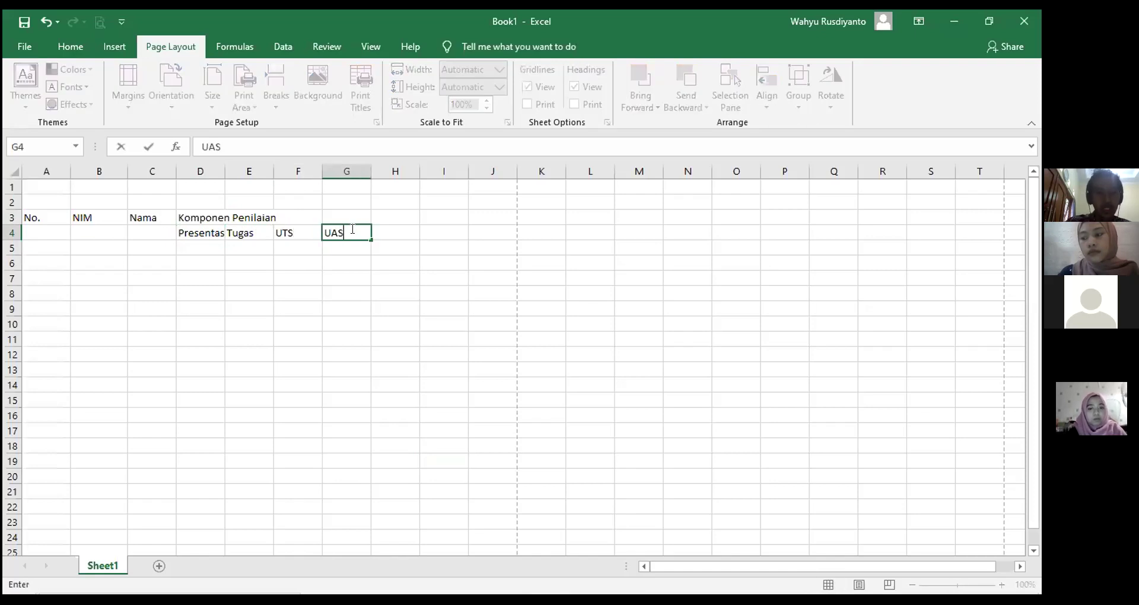
left_click(414, 289)
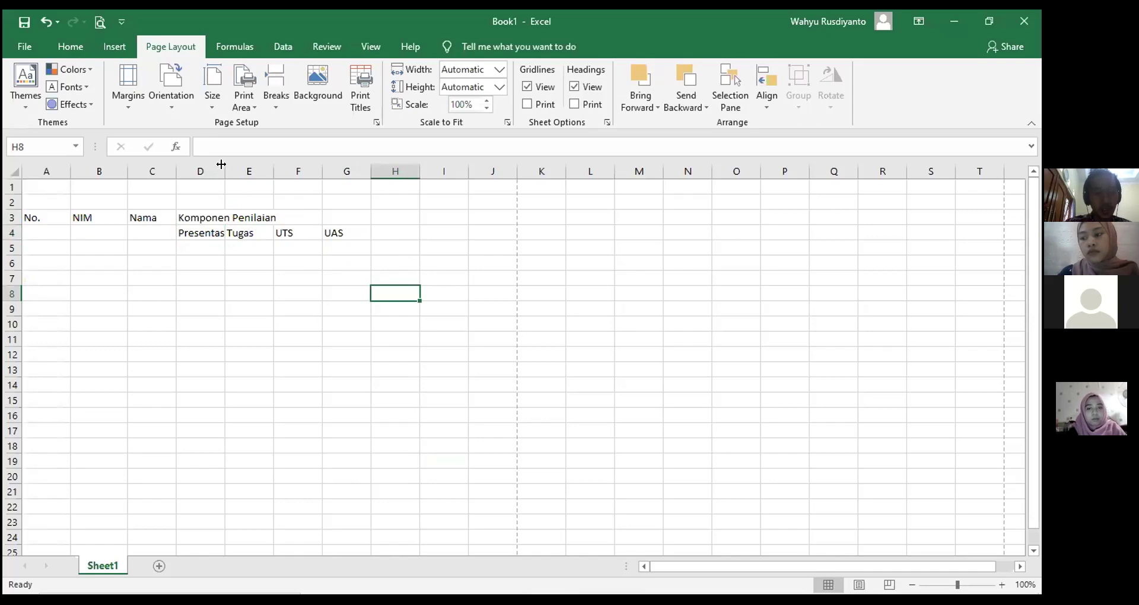
Auto-fit the width of column D to its contents
left_click(406, 276)
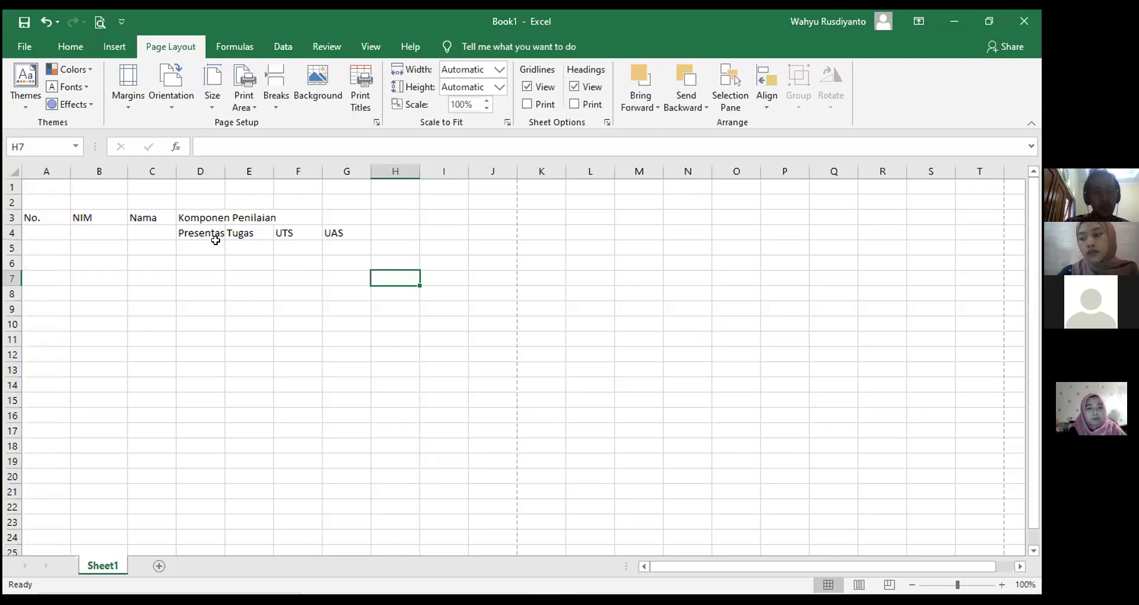
double_click(222, 167)
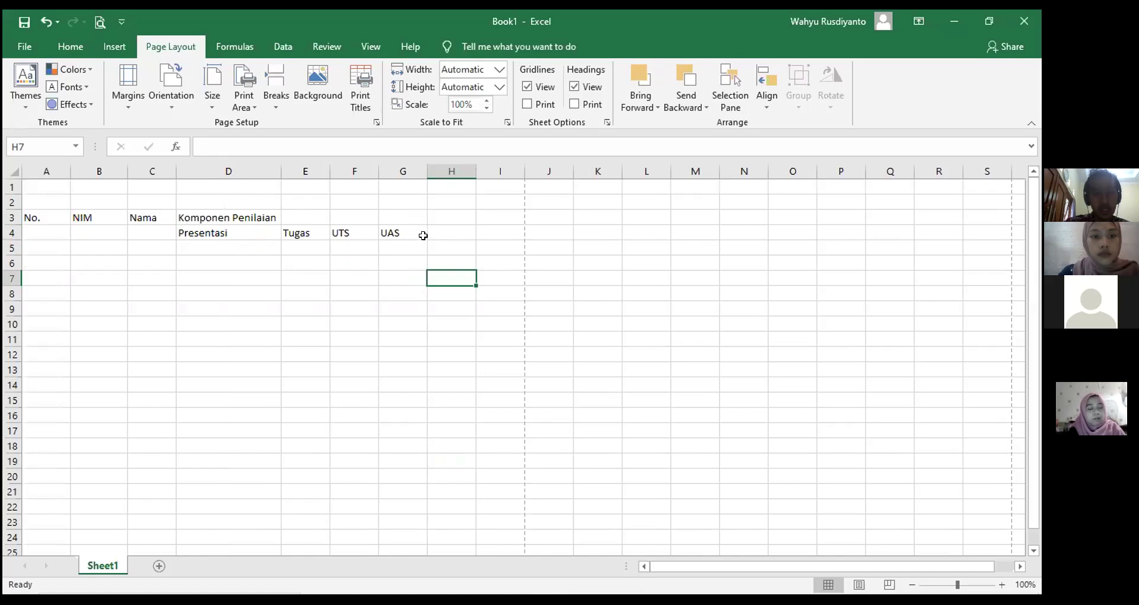
left_click(354, 248)
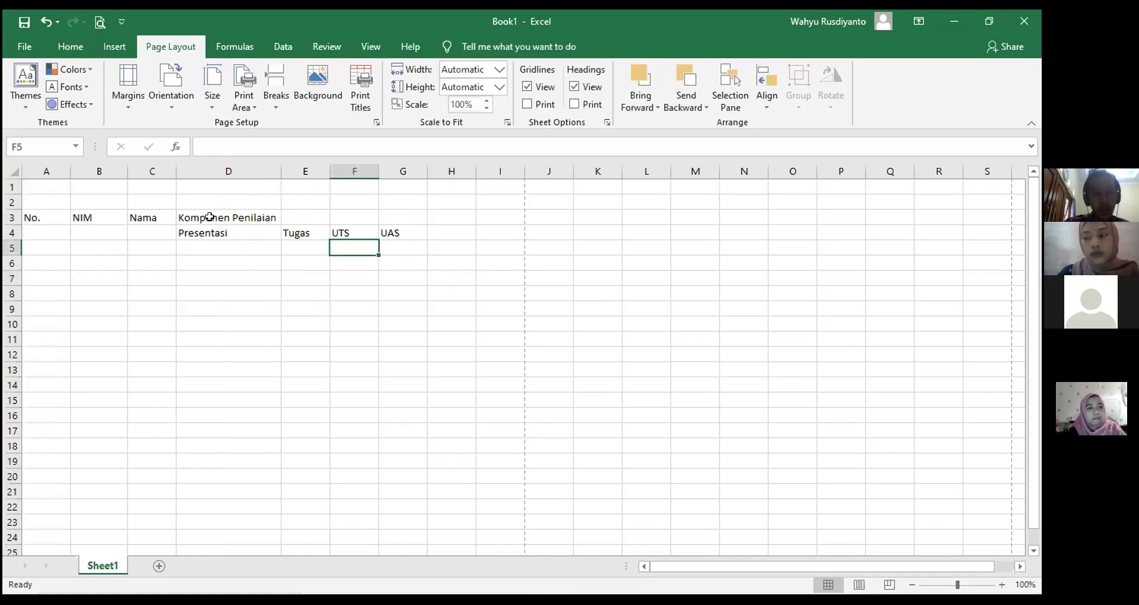
left_click(243, 235)
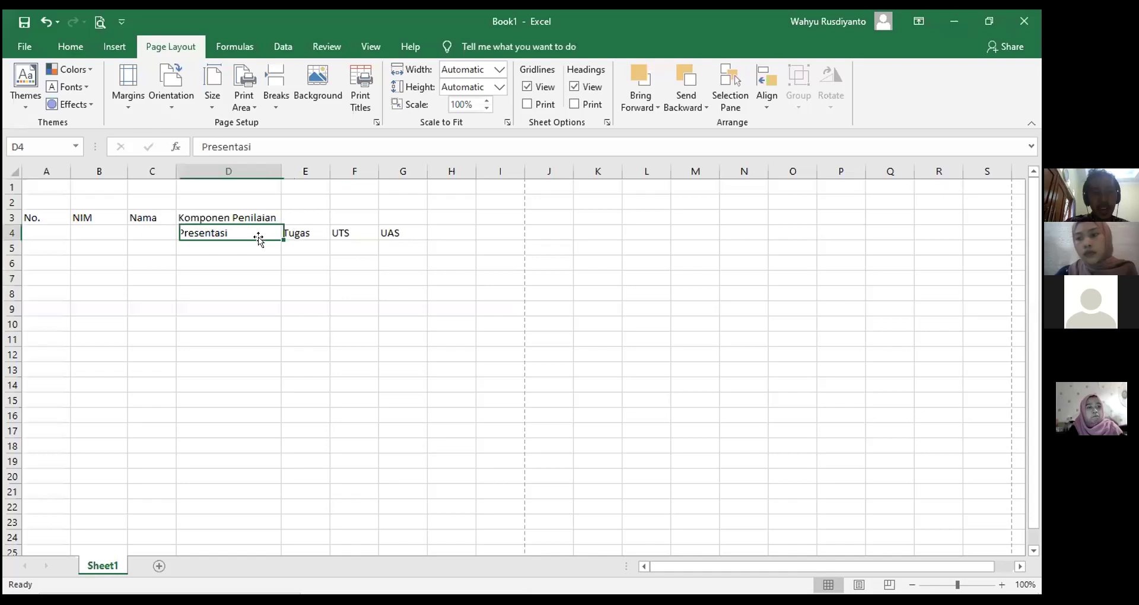
left_click(391, 232)
left_click(394, 274)
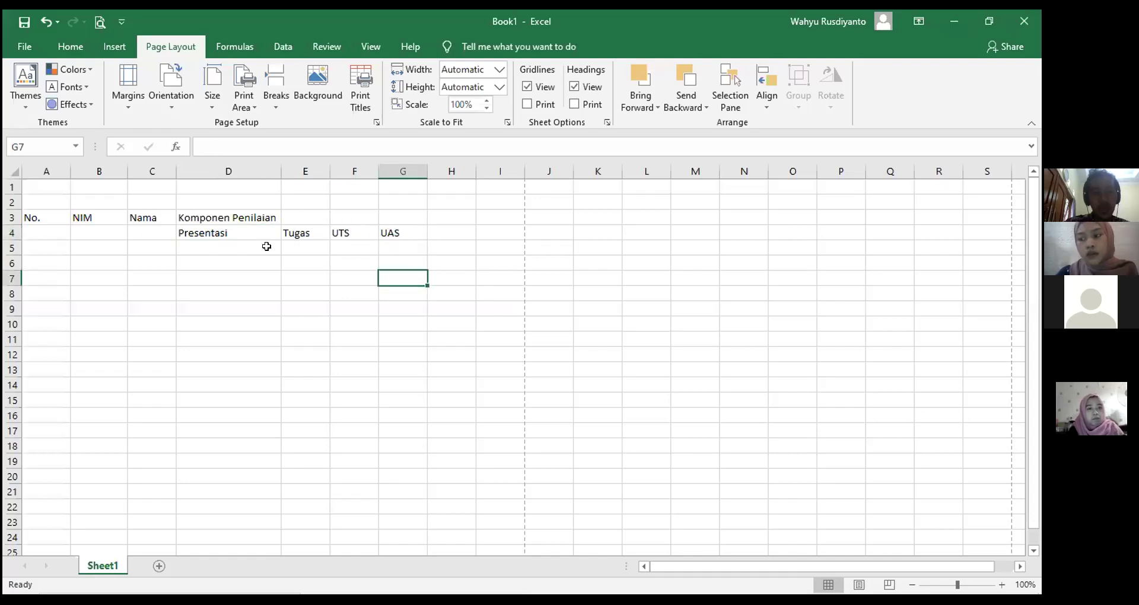
left_click(243, 229)
left_click(394, 322)
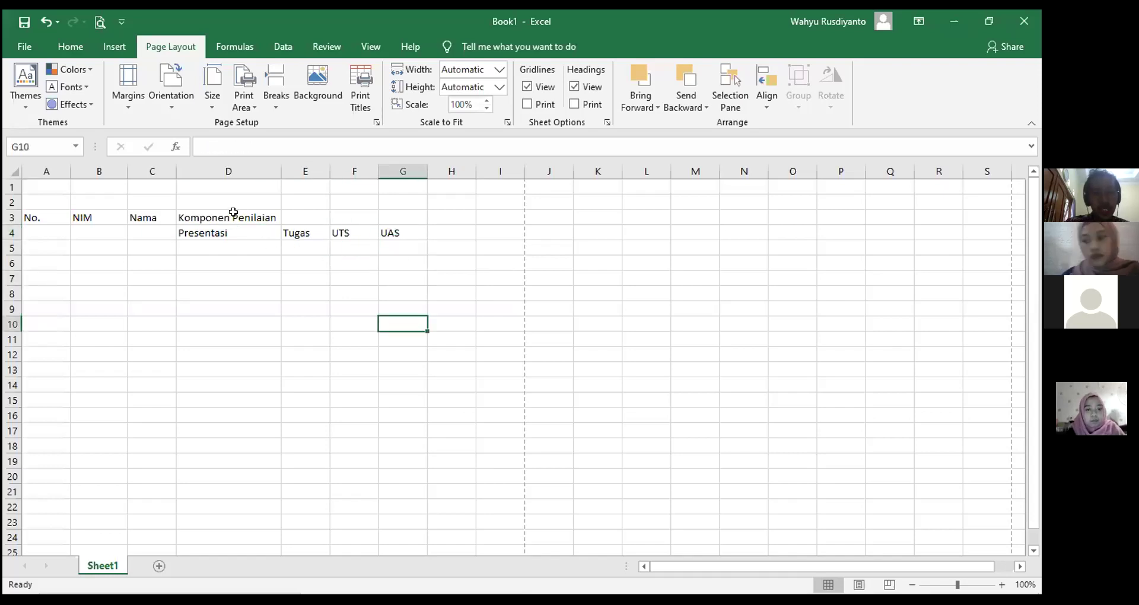
Merge and center the "Komponen Penilaian" heading across cells D3 to G3
left_click_drag(231, 215, 403, 213)
left_click(70, 46)
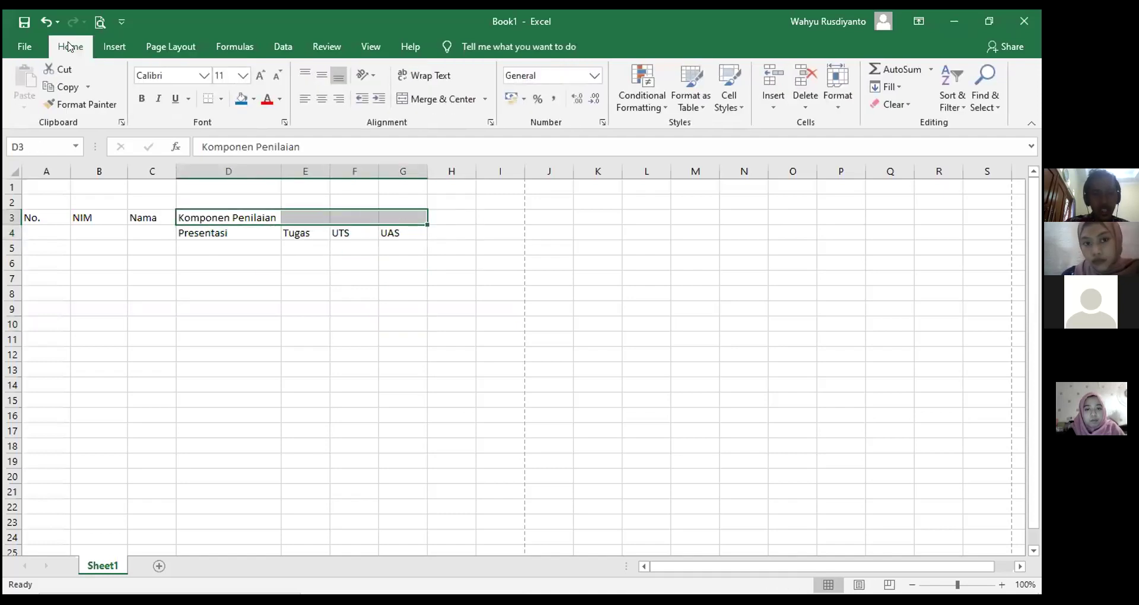
left_click(258, 294)
left_click(197, 215)
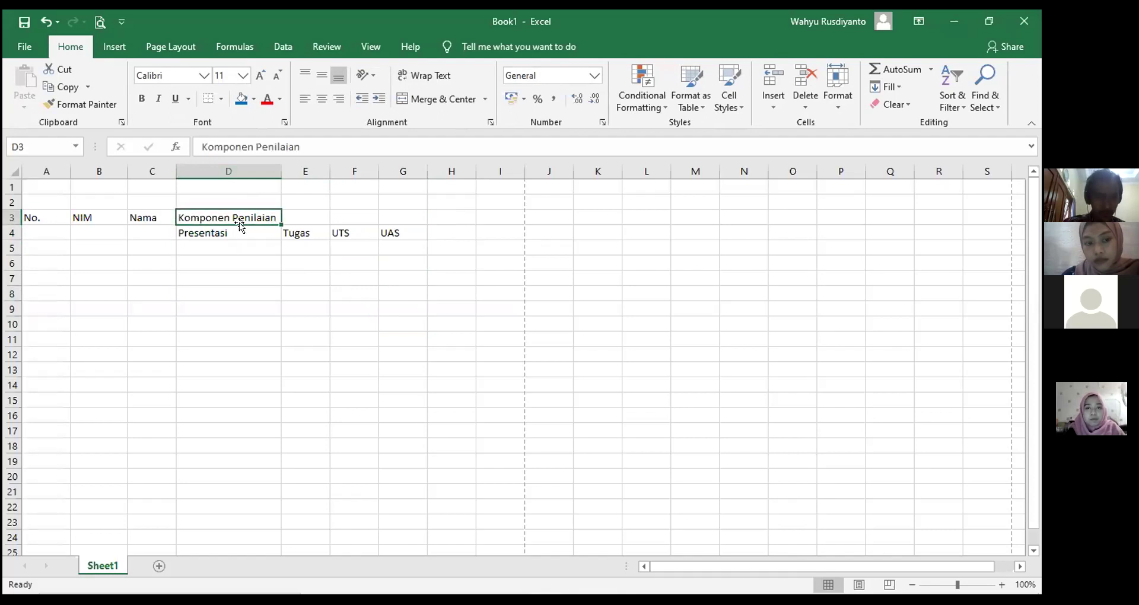
left_click(390, 217)
left_click_drag(251, 214, 400, 215)
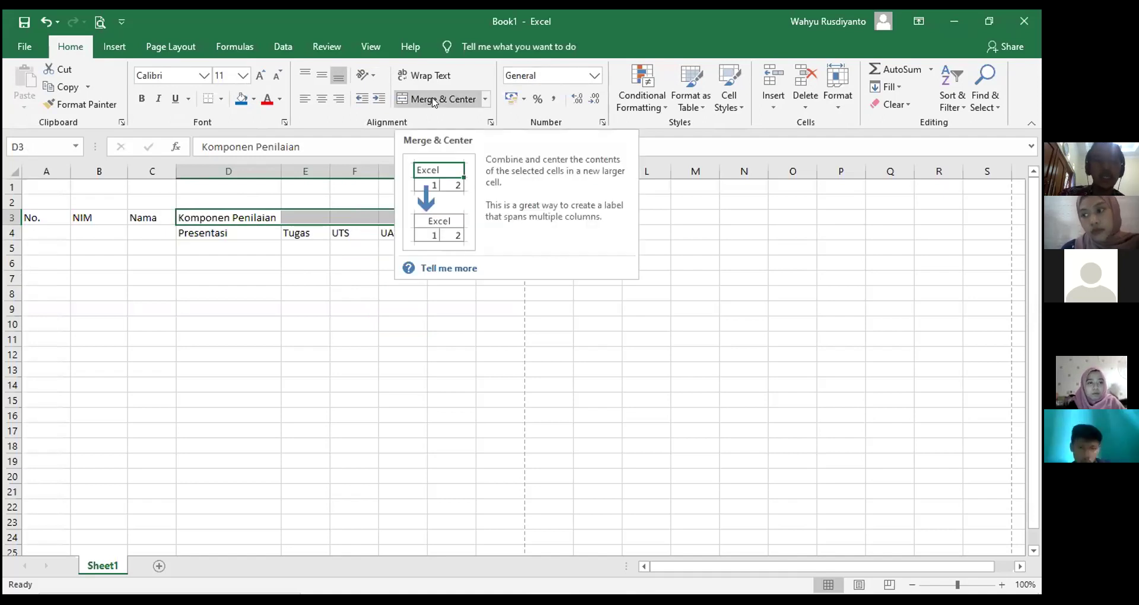
left_click(434, 99)
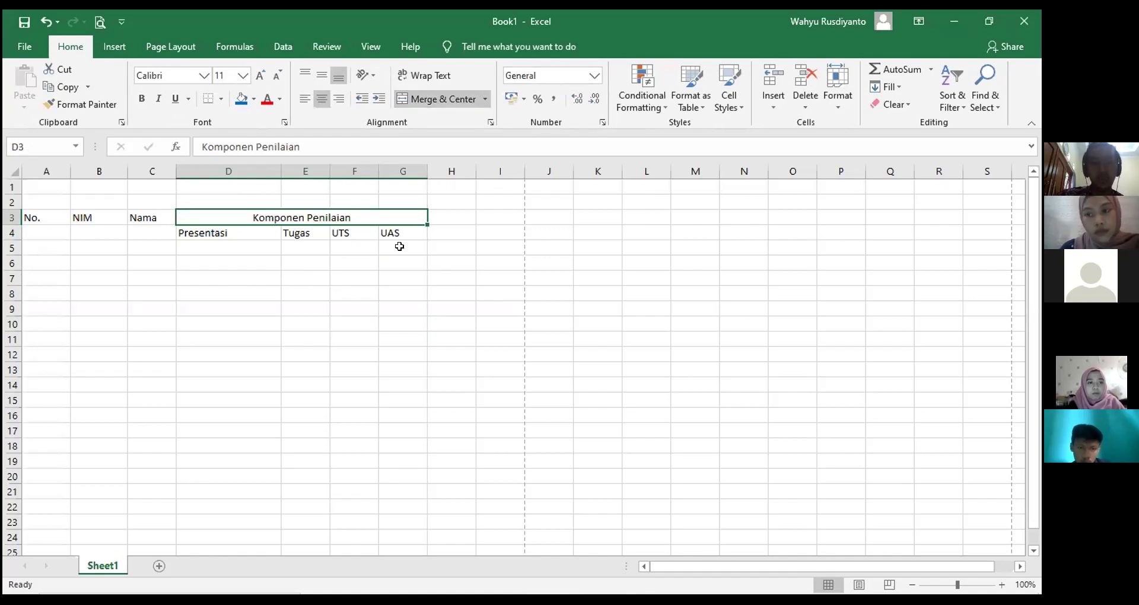
left_click(357, 310)
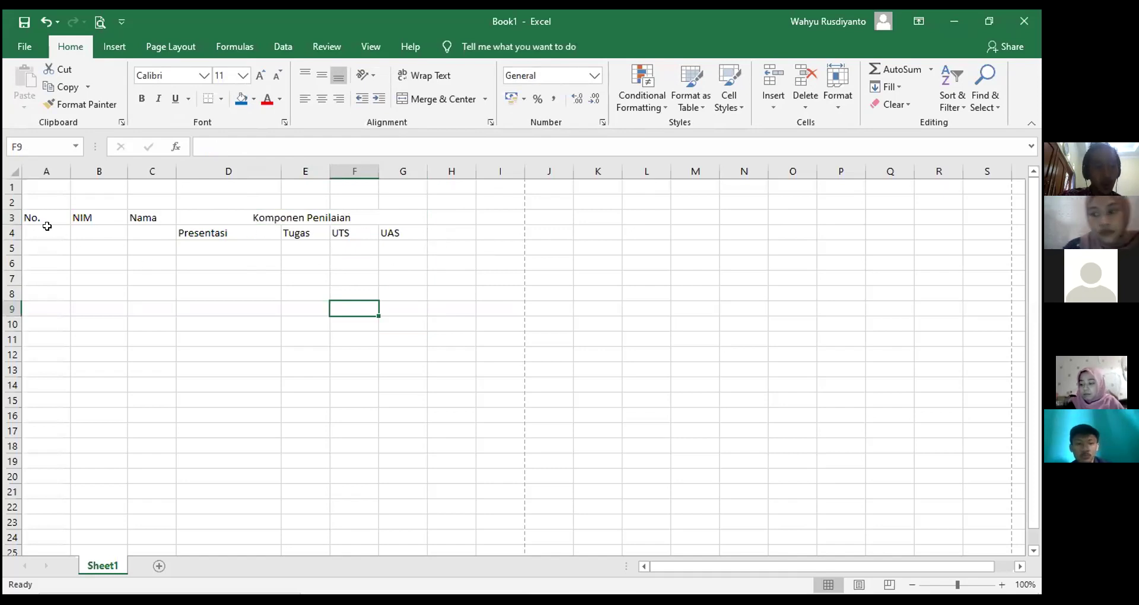
Merge and center cells A3 and A4 for the "No." heading and align it vertically to the middle
left_click(264, 272)
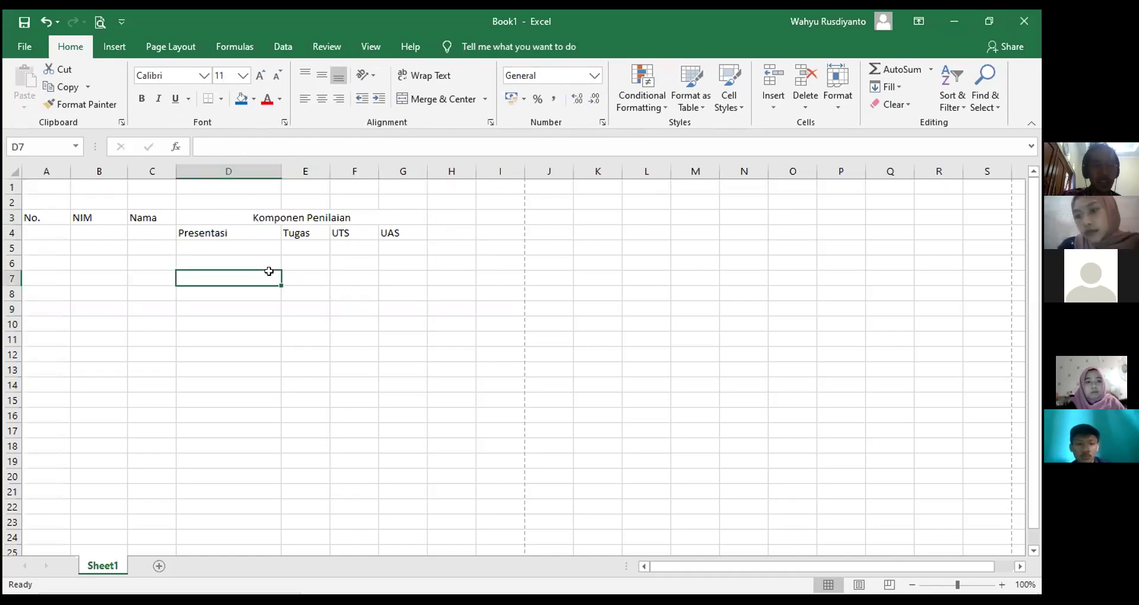
left_click_drag(45, 213, 51, 233)
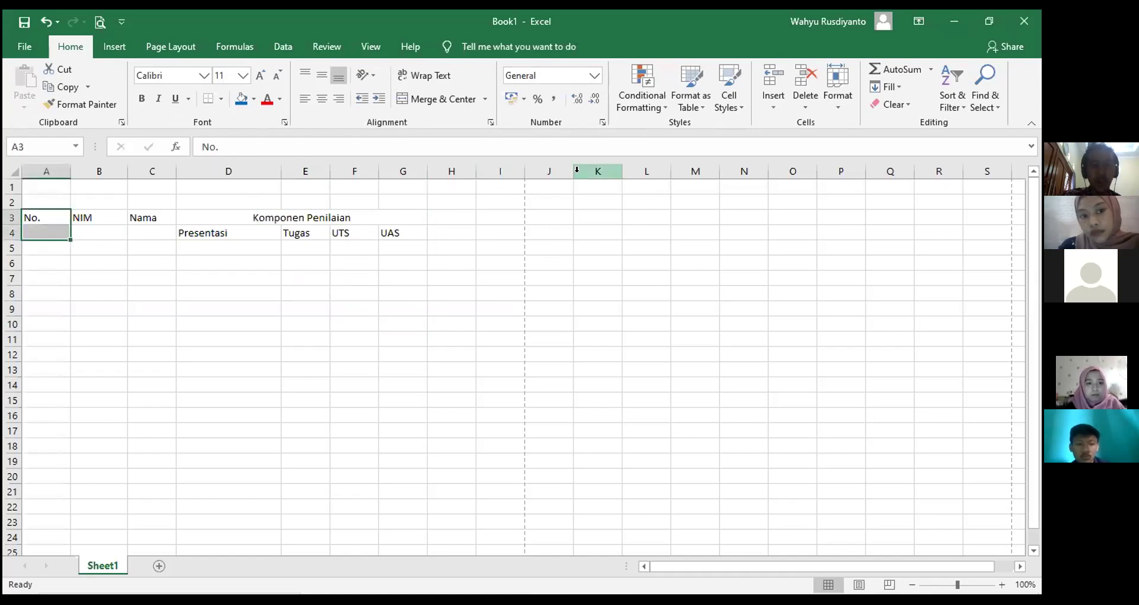
left_click(414, 101)
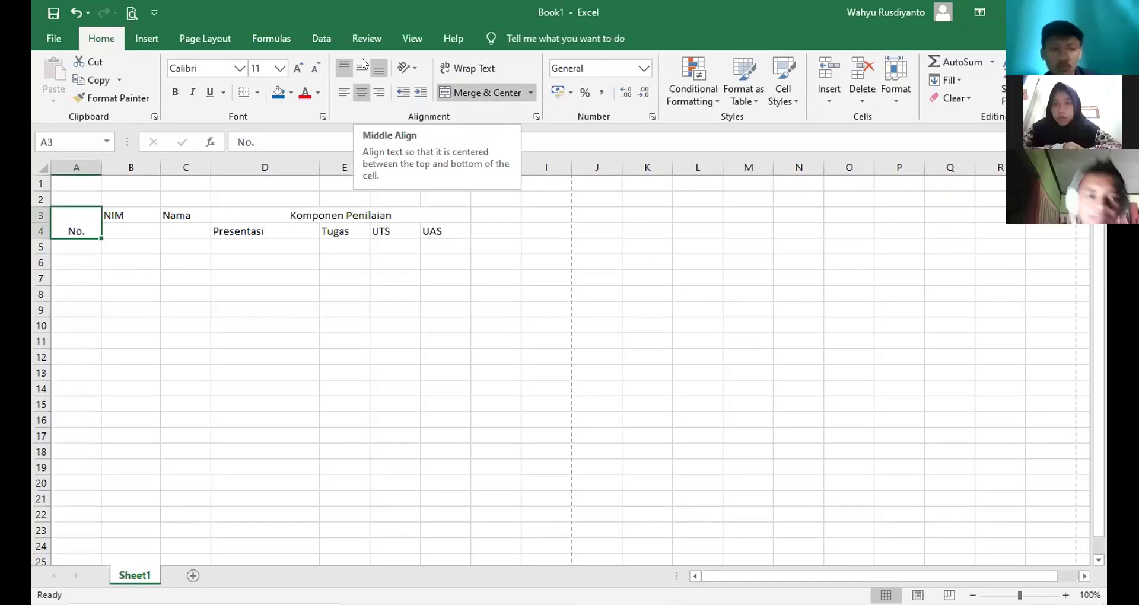
left_click(363, 73)
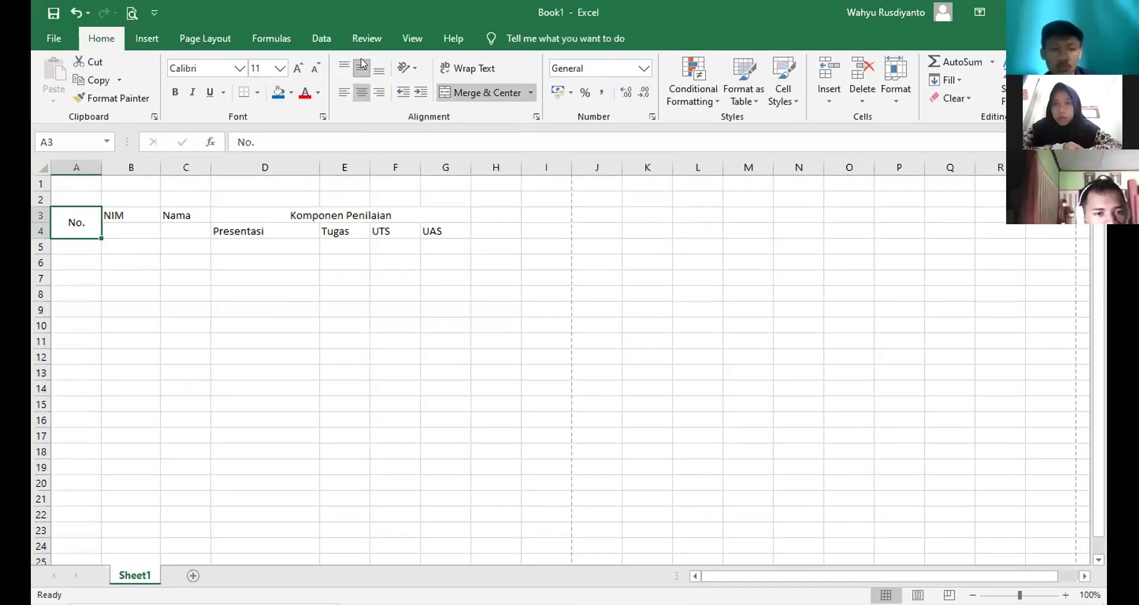
Merge and center B3:B4 for "NIM" and C3:C4 for "Nama", aligning both headings vertically to the middle
left_click_drag(150, 212, 152, 231)
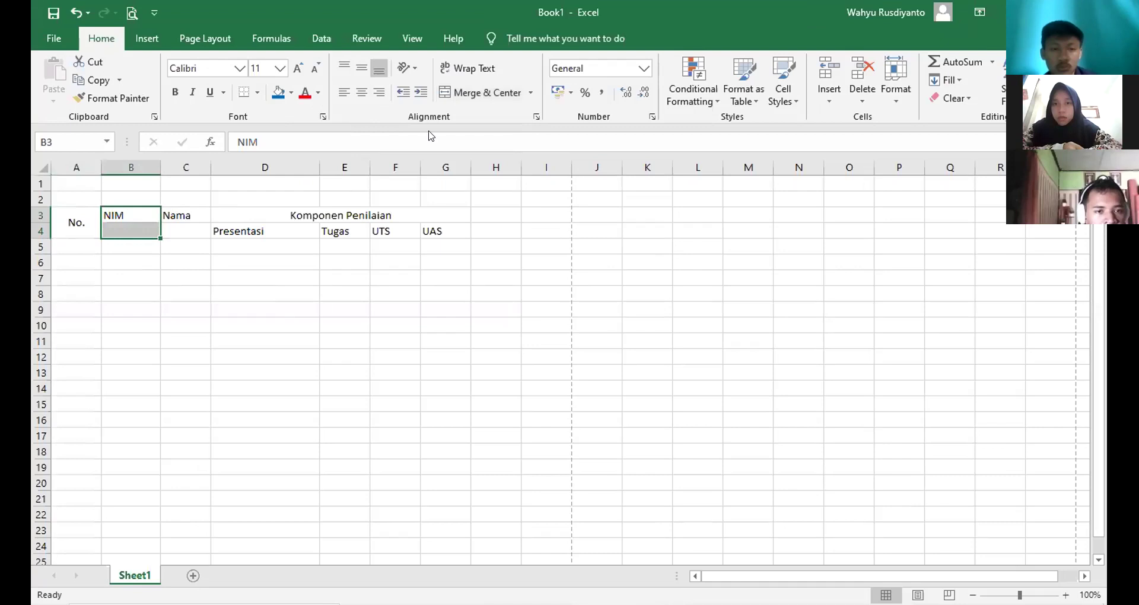
left_click(471, 95)
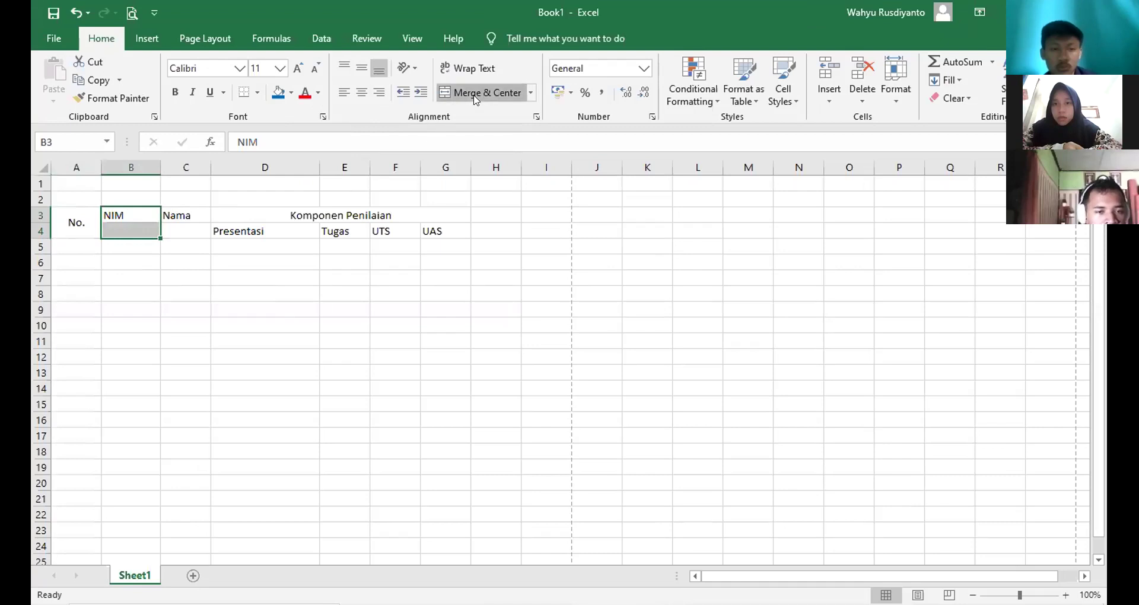
left_click(361, 68)
left_click_drag(204, 215, 206, 226)
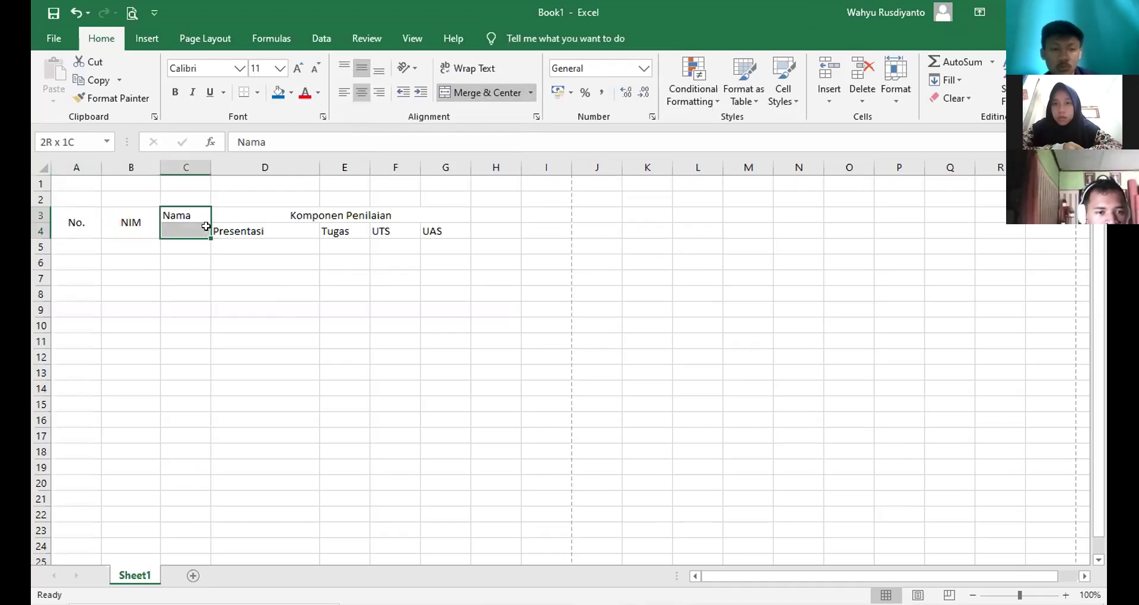
left_click(469, 92)
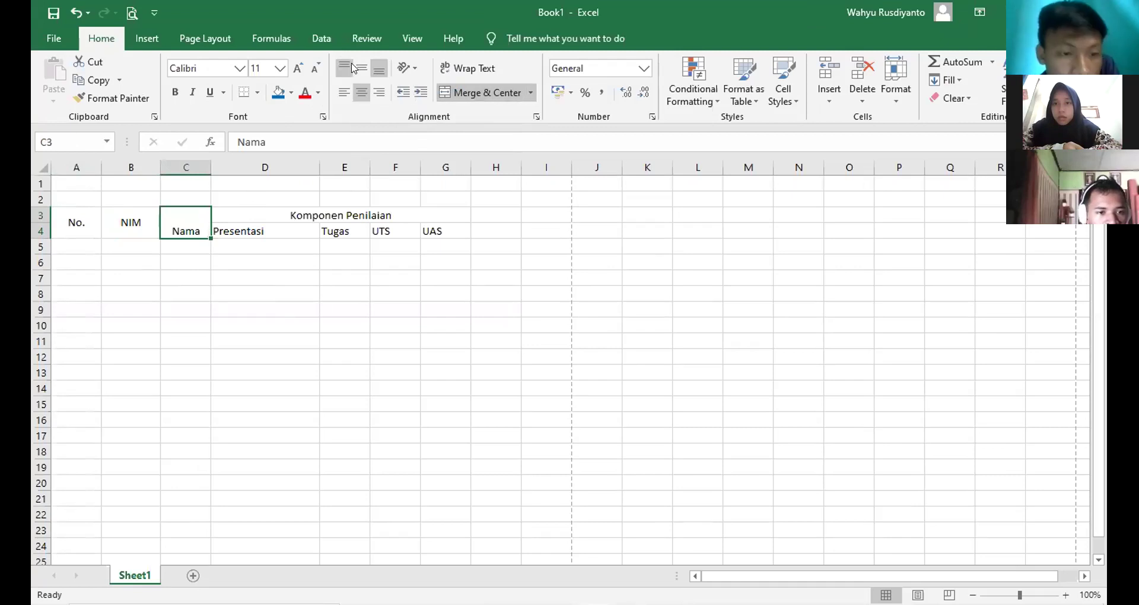
left_click(361, 68)
Enter the heading "Kelulusan" in cell H3 and auto-fit the width of column H
left_click(483, 214)
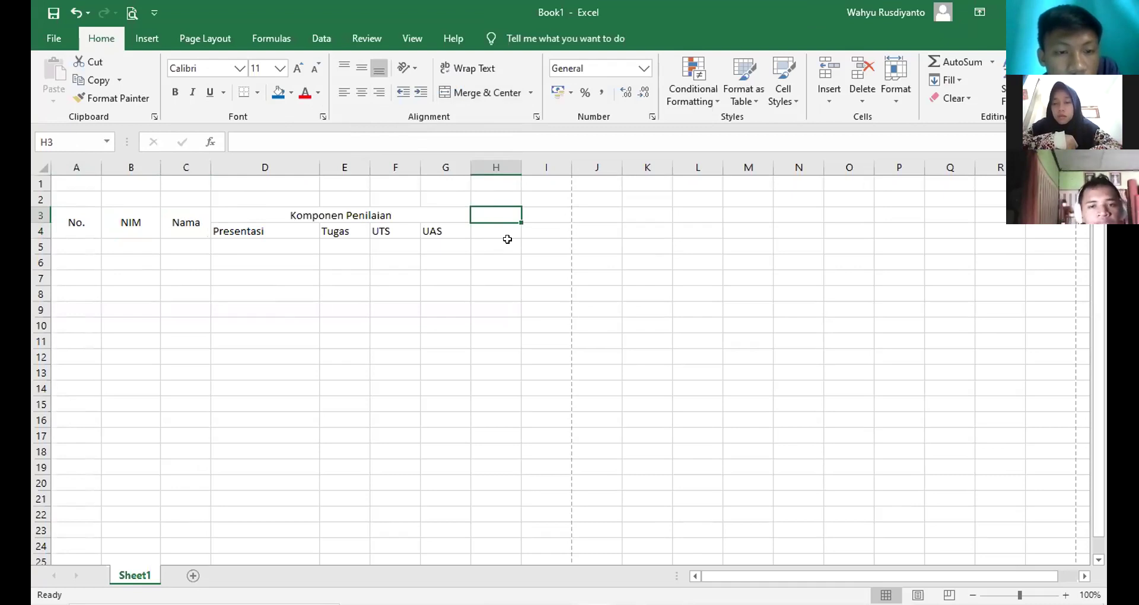
type("Kelulusan")
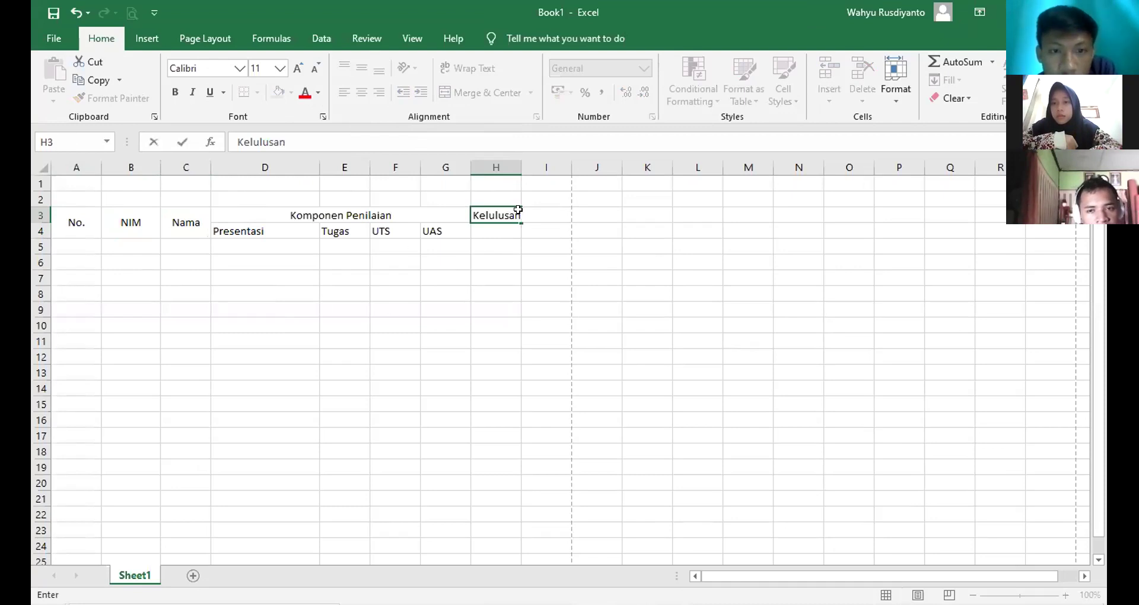
left_click(498, 310)
double_click(522, 167)
left_click(546, 272)
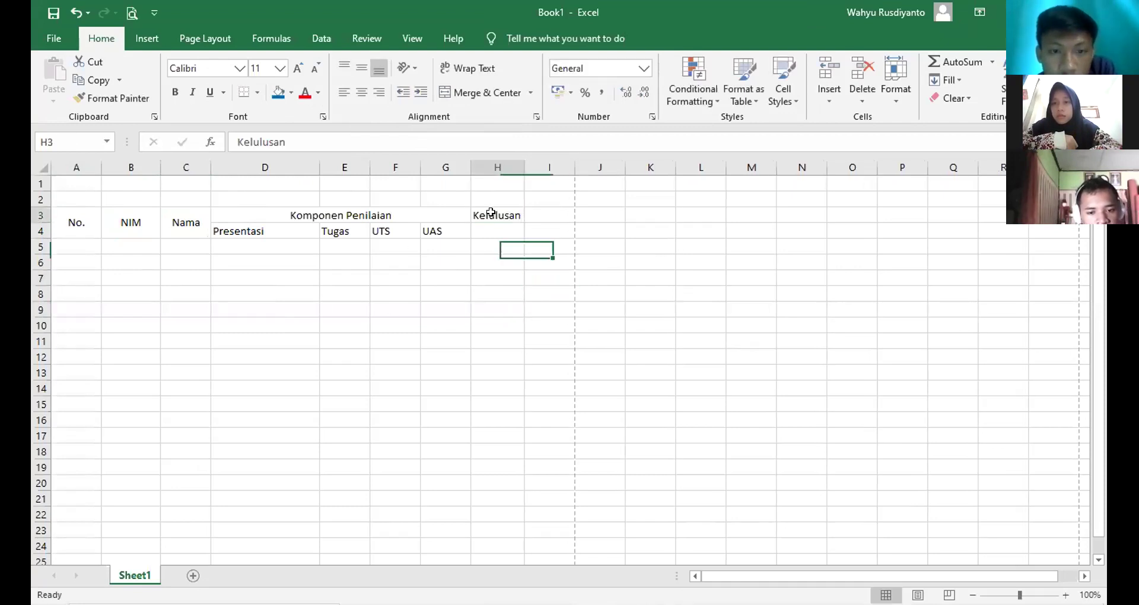
Merge and center cells H3 and H4 for the "Kelulusan" heading and align it vertically to the middle
left_click_drag(491, 215, 500, 233)
left_click(481, 93)
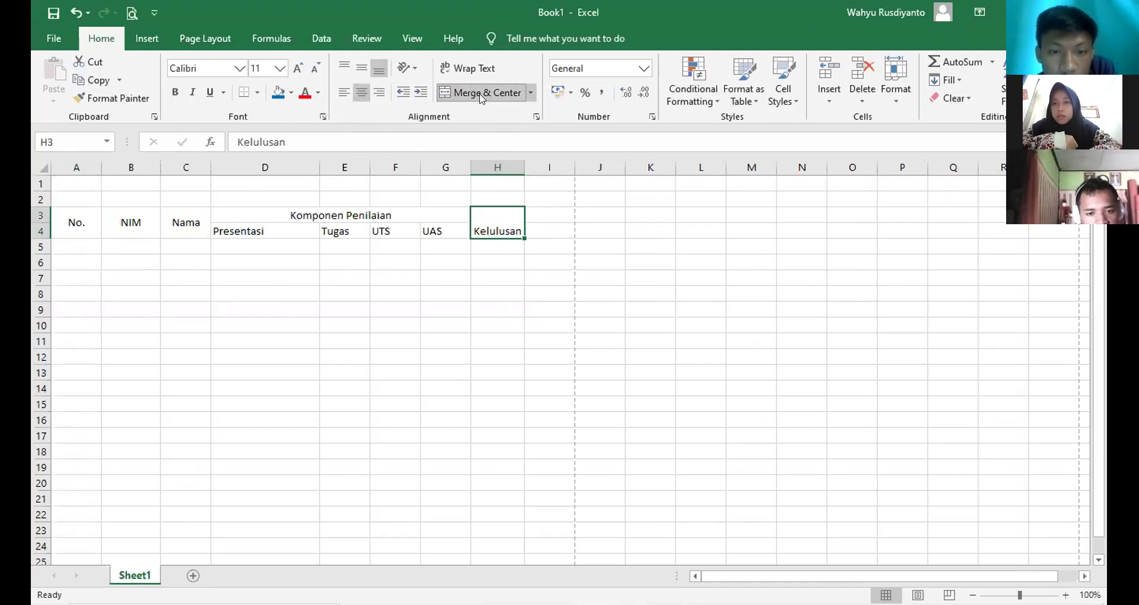
left_click(362, 68)
left_click(489, 338)
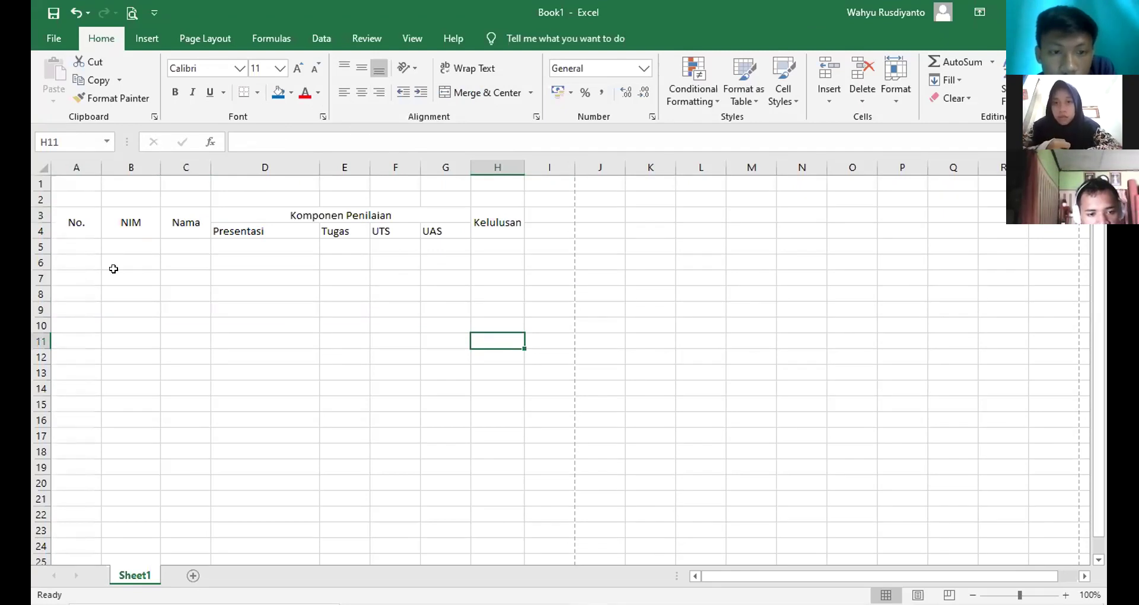
Enter the numbers 1 and 2 in cells A5 and A6 and select both cells
left_click(91, 246)
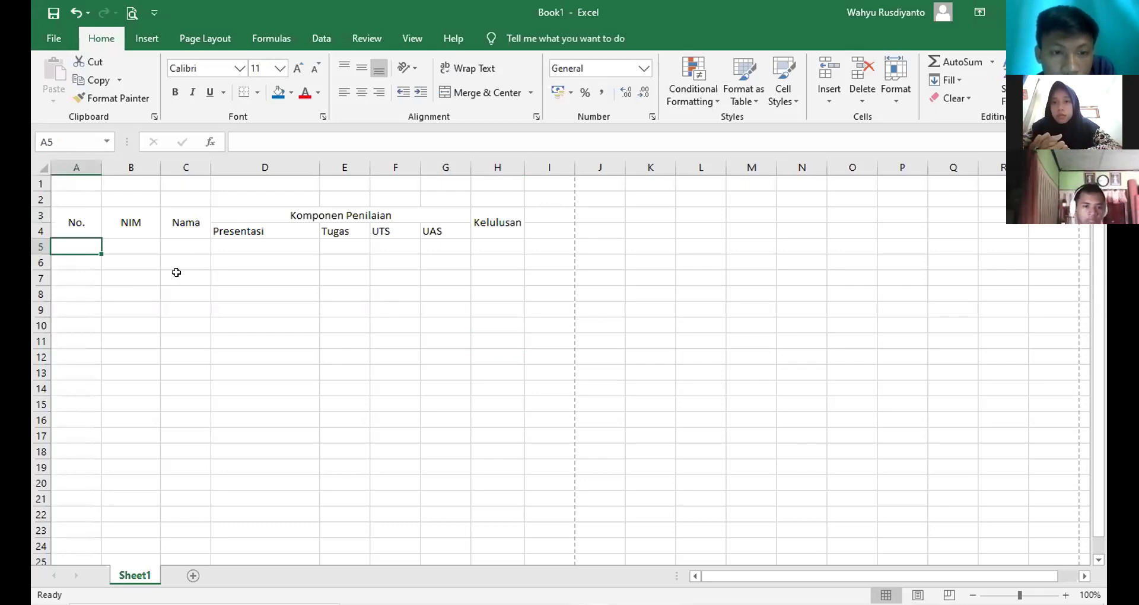
type("1")
left_click(79, 262)
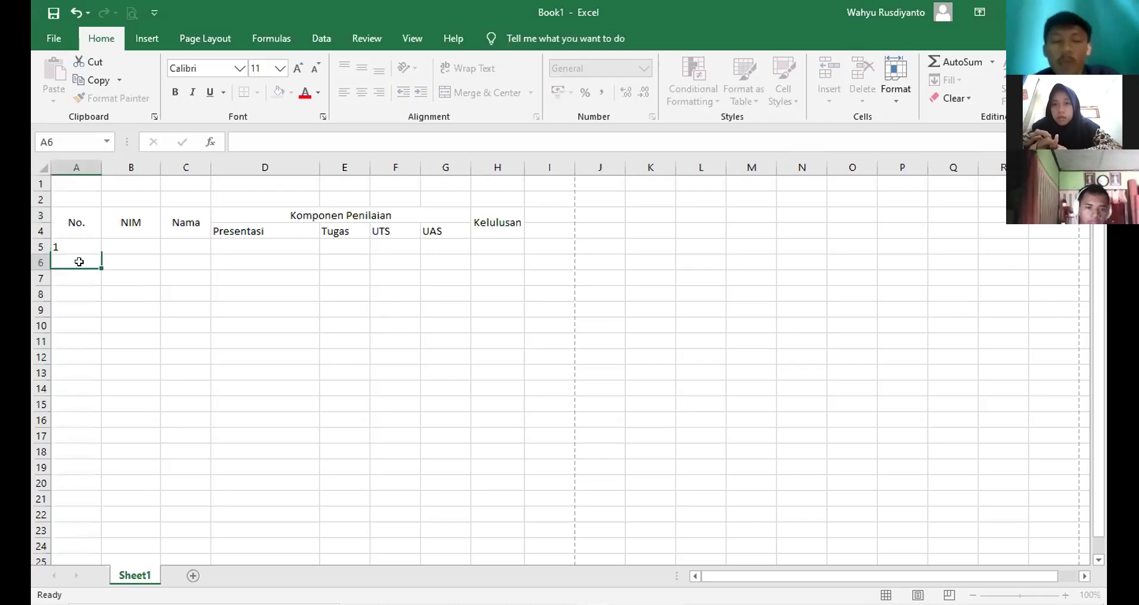
type("2")
key("Return")
left_click(79, 246)
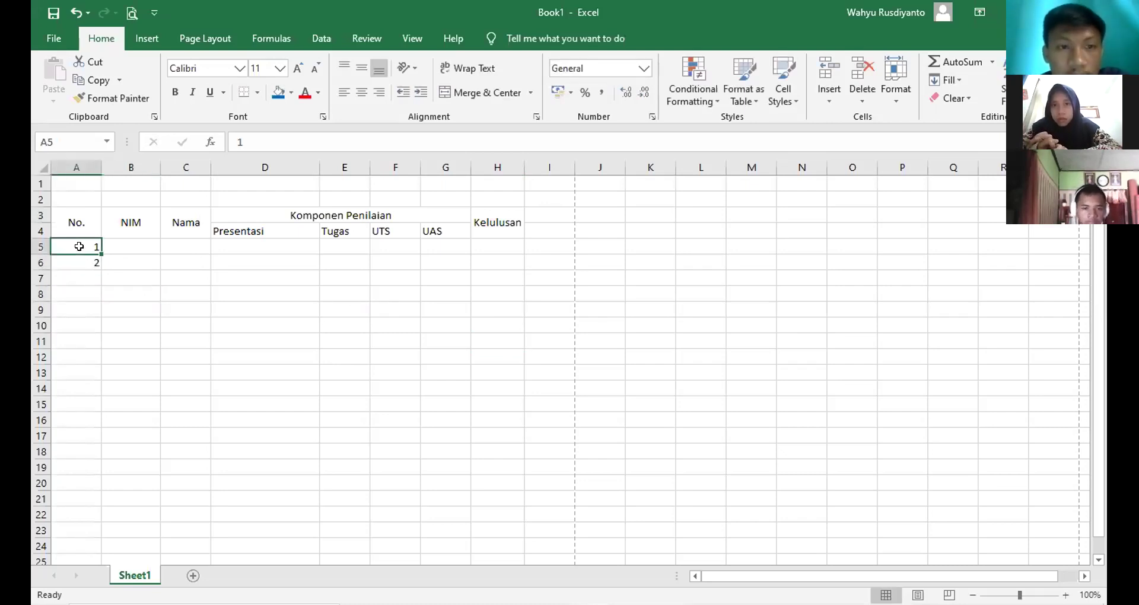
left_click_drag(79, 246, 83, 262)
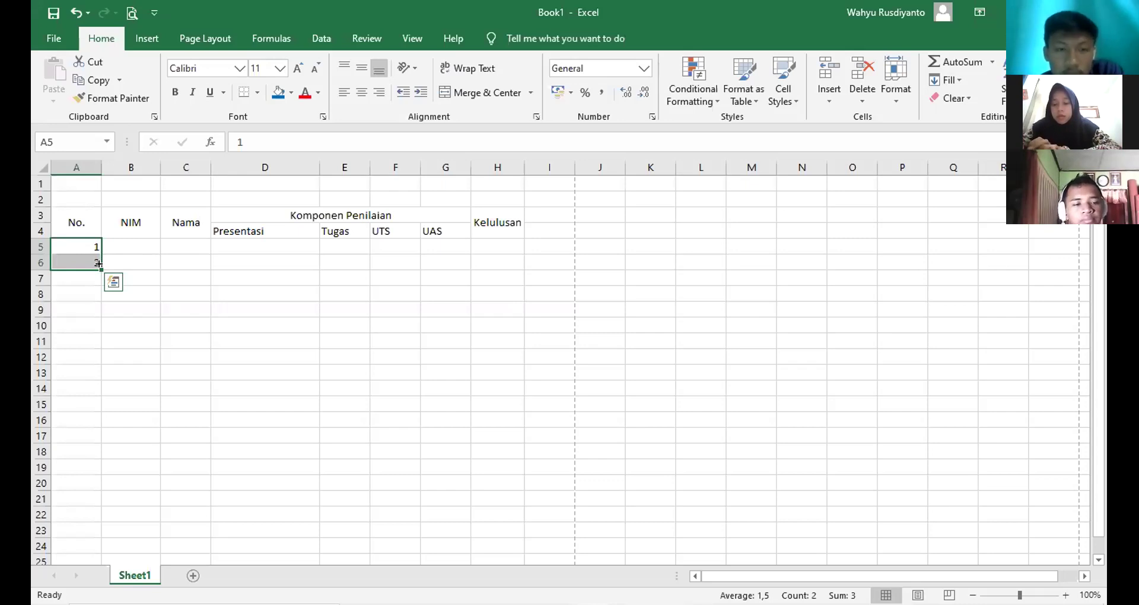
Extend the numbering from cells A5:A6 down to cell A19 as a series from 1 to 15
left_click_drag(98, 264, 102, 471)
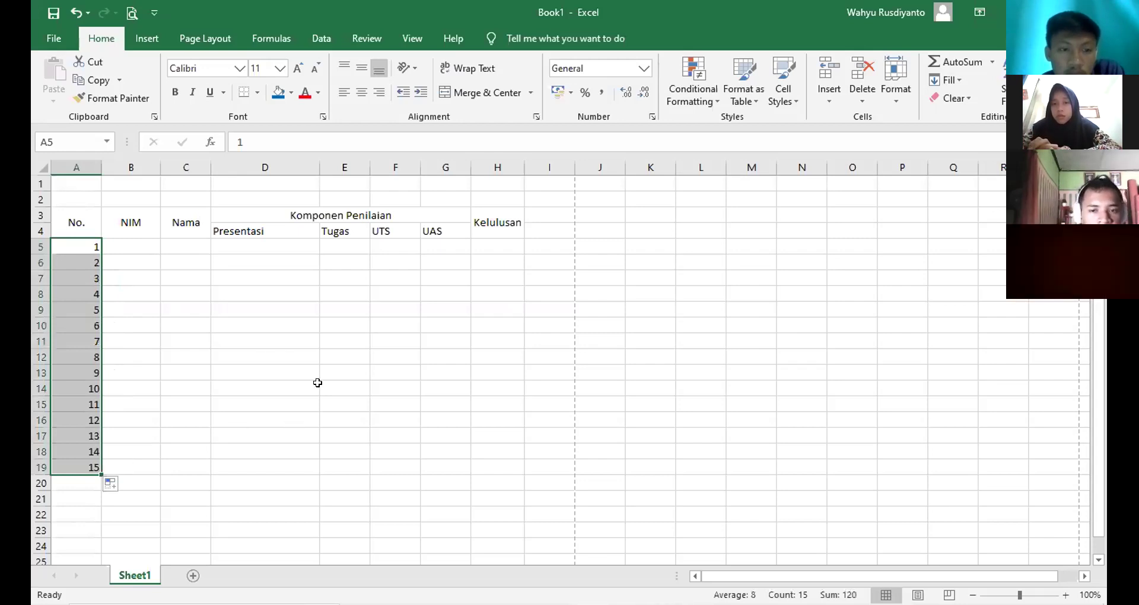
left_click(278, 392)
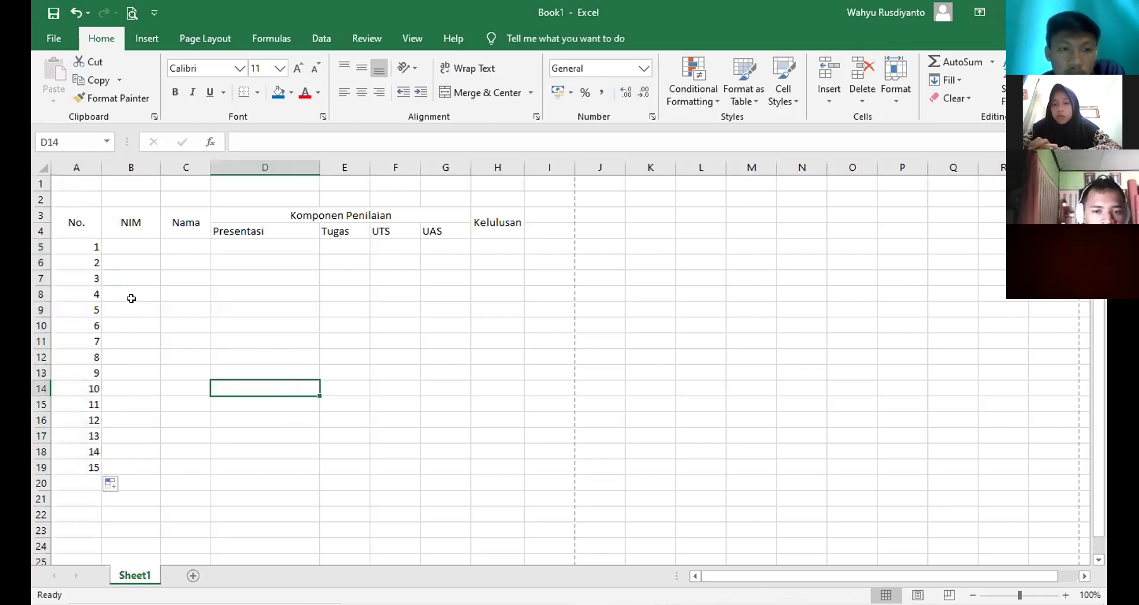
Enter the NIM values 101 and 102 in cells B5 and B6
left_click(135, 245)
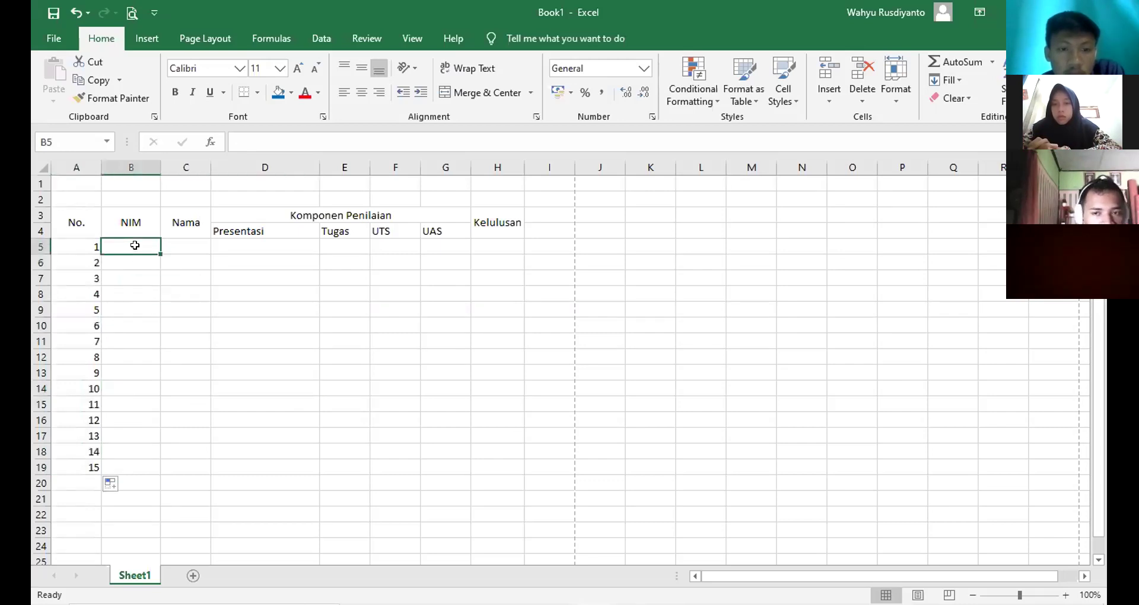
type("101")
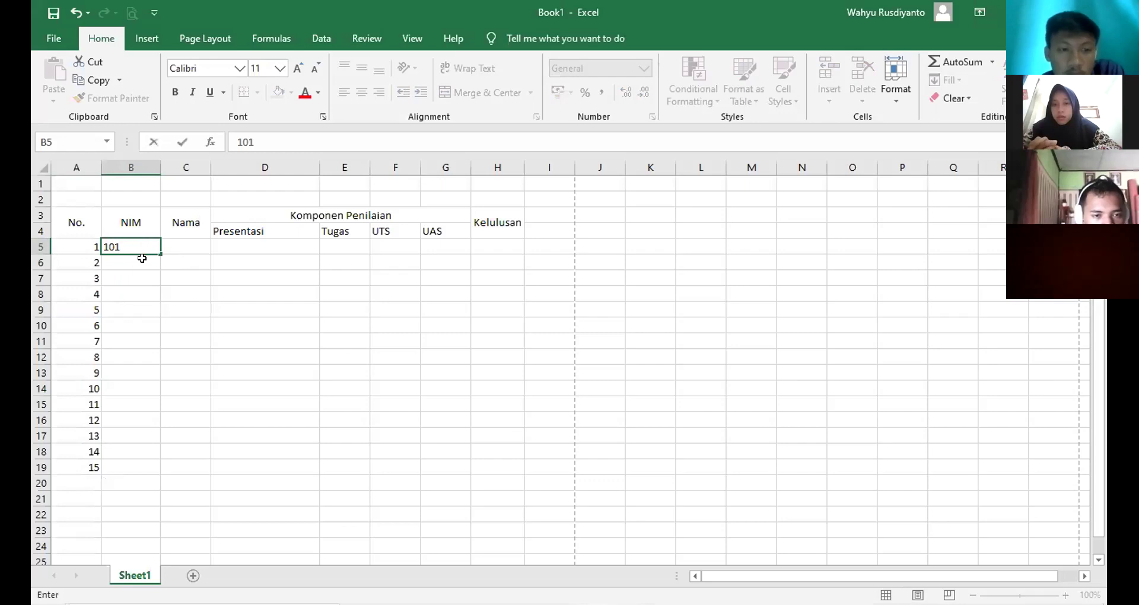
left_click(142, 260)
type("102")
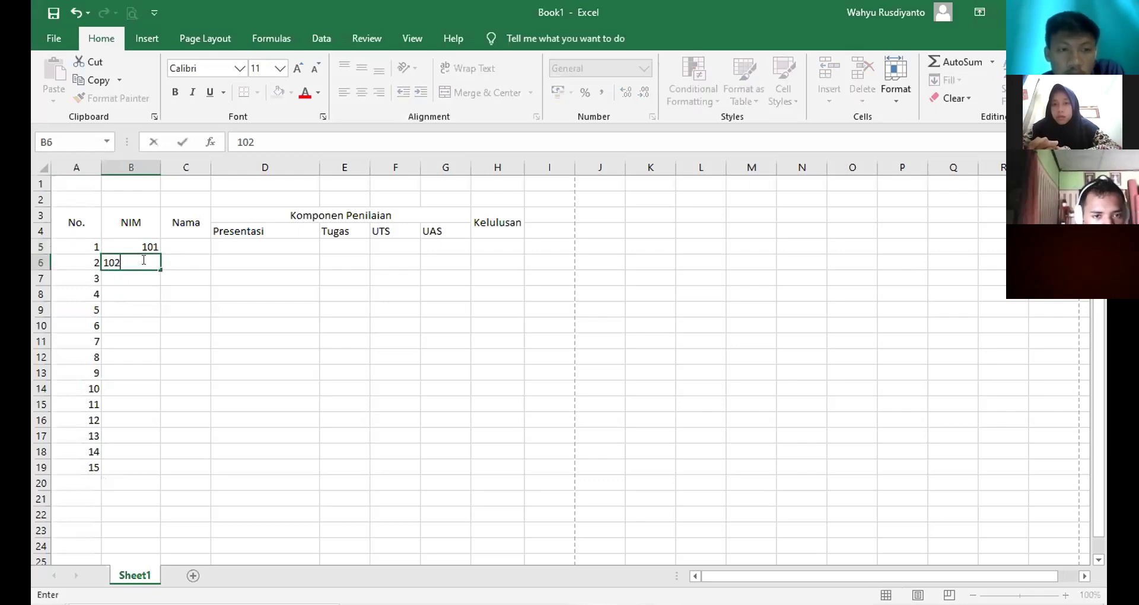
left_click(205, 313)
Fill the NIM series from cells B5:B6 down to cell B19, continuing up to 115
left_click_drag(140, 246, 155, 454)
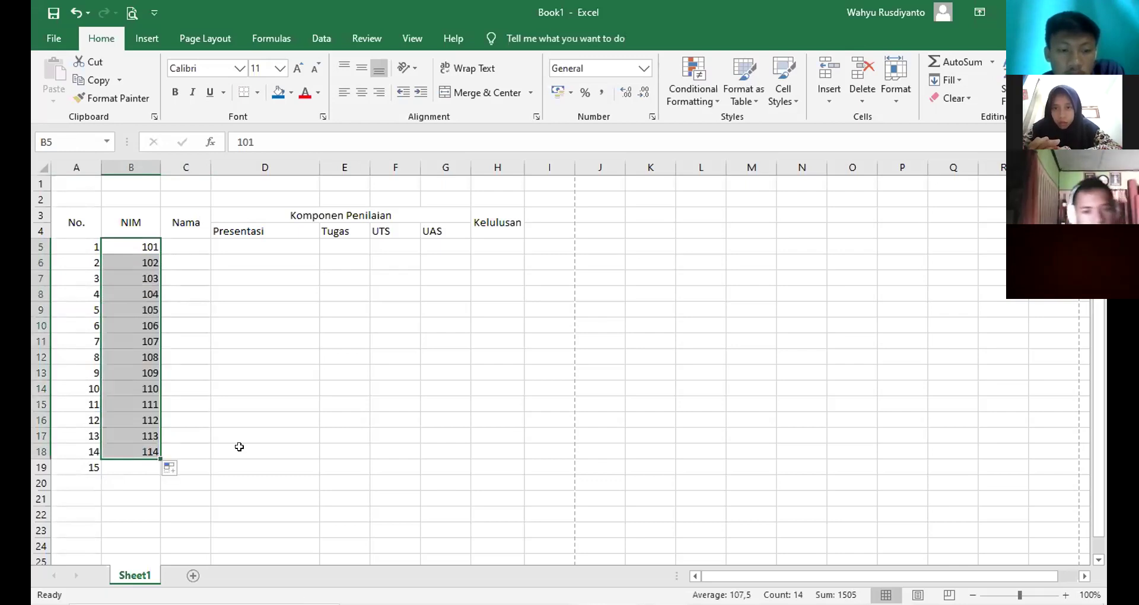
key("ctrl+z")
left_click_drag(154, 264, 166, 472)
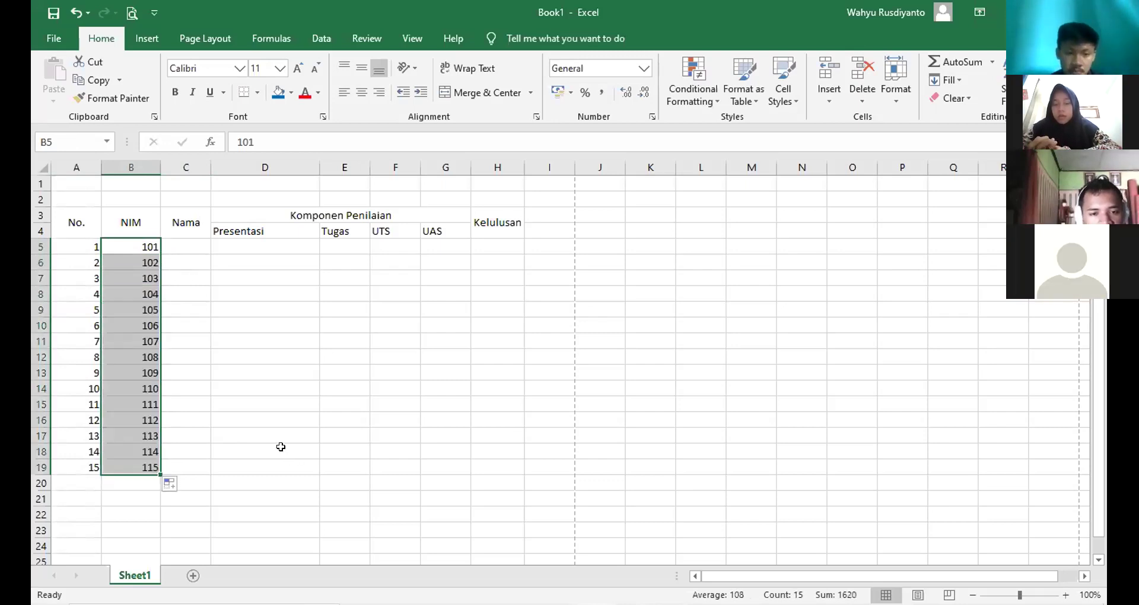
left_click(257, 372)
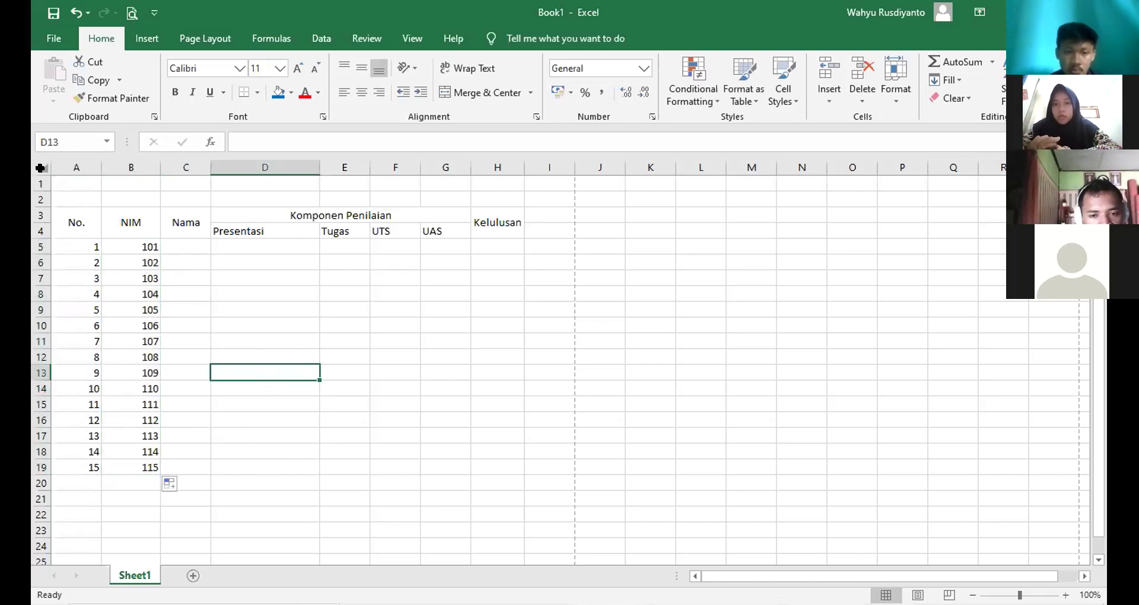
Auto-fit the widths of columns A and B and widen both slightly beyond their contents
left_click(77, 224)
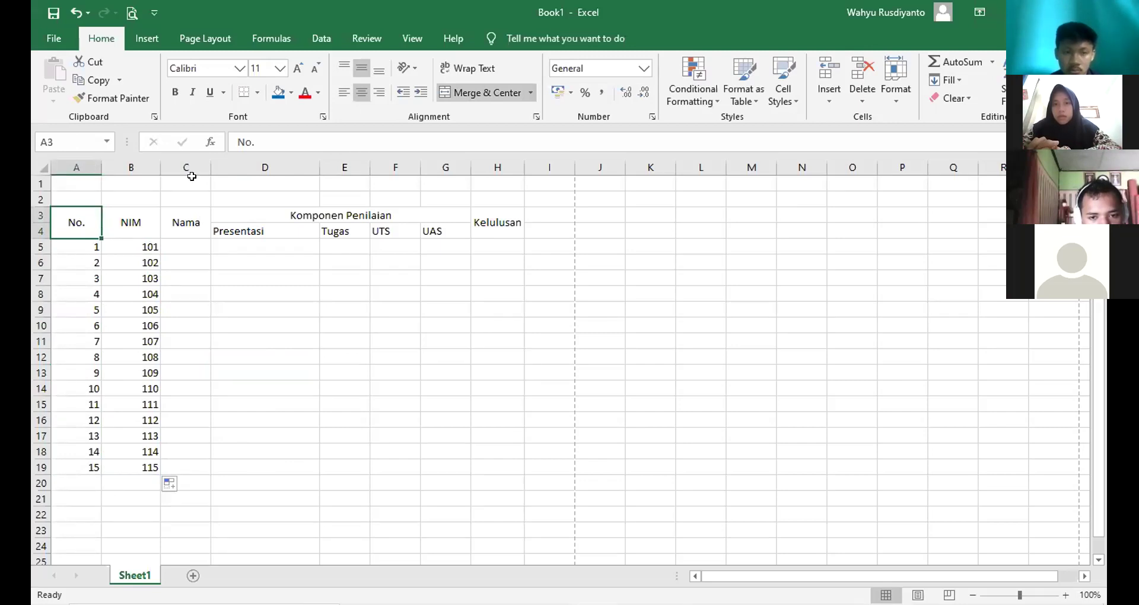
left_click_drag(191, 176, 190, 178)
key("ctrl+z")
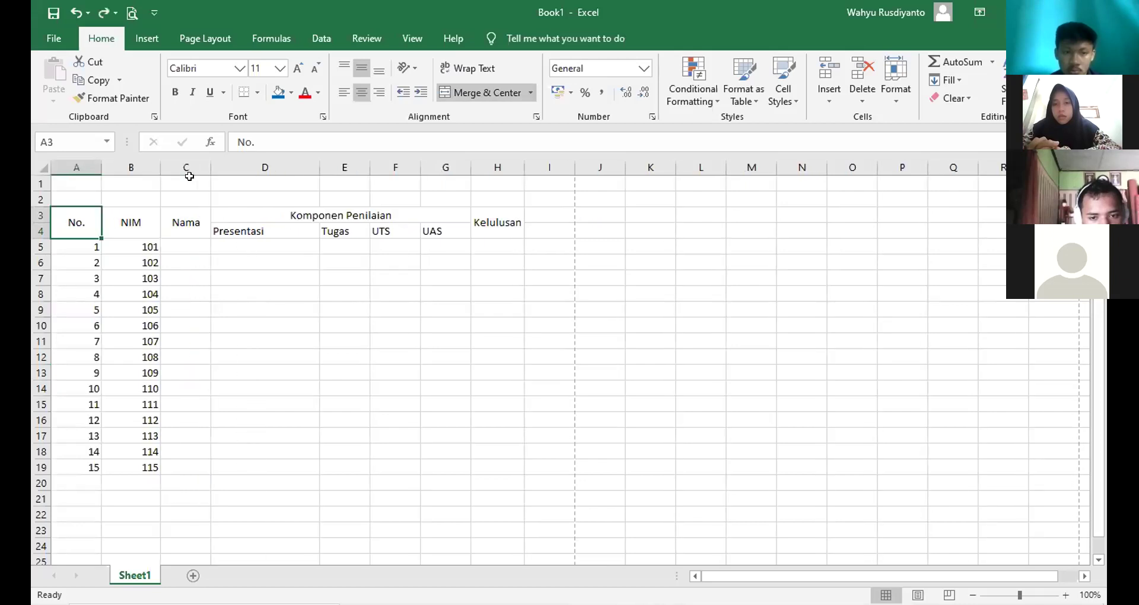
double_click(99, 168)
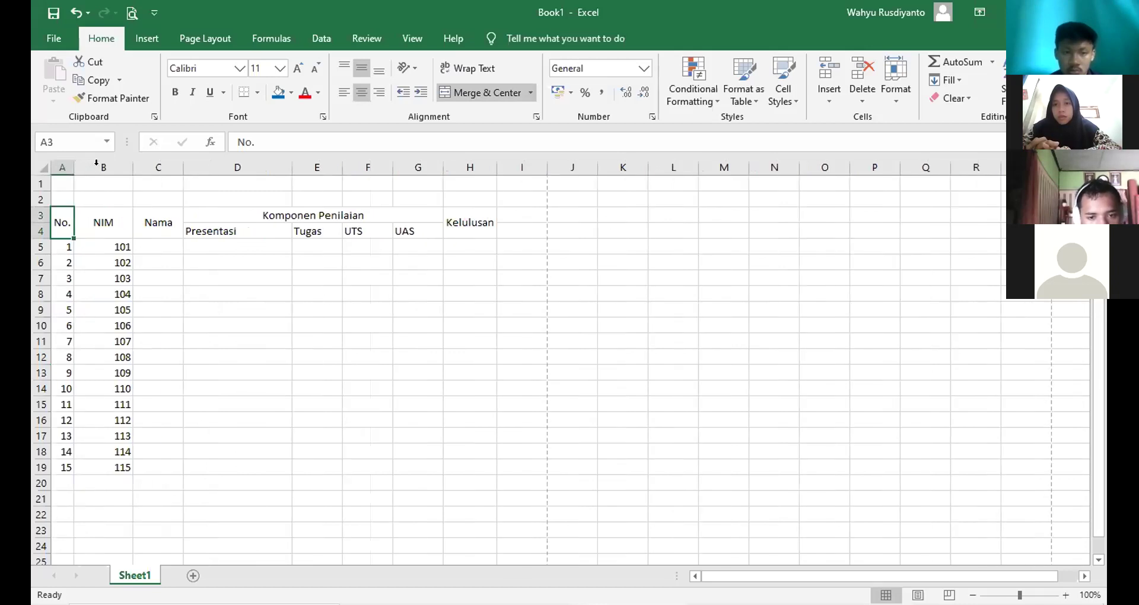
double_click(132, 169)
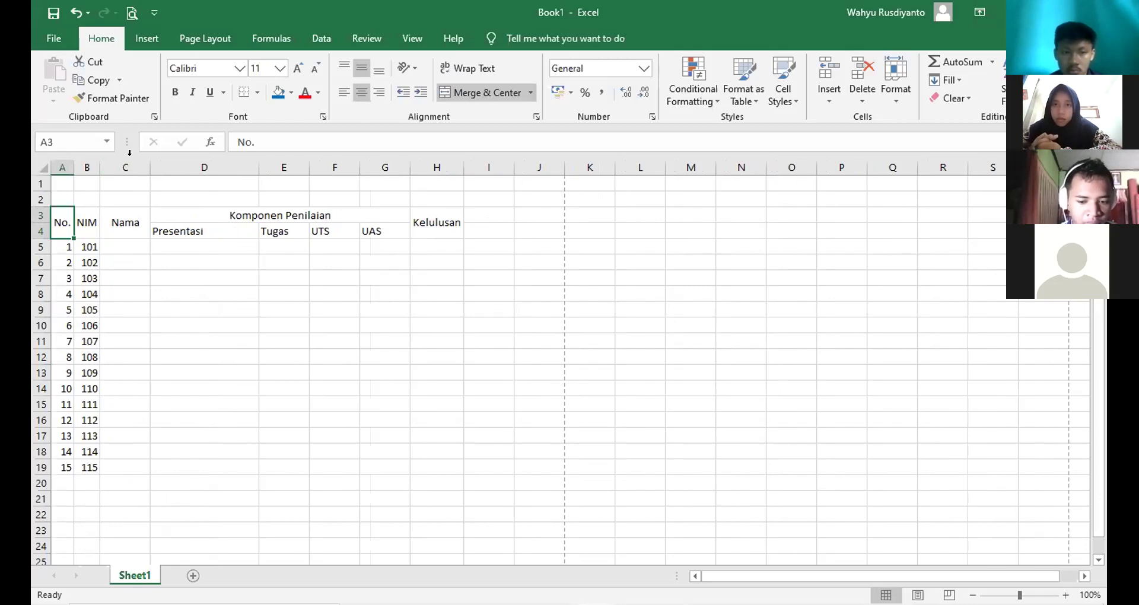
left_click_drag(100, 169, 120, 172)
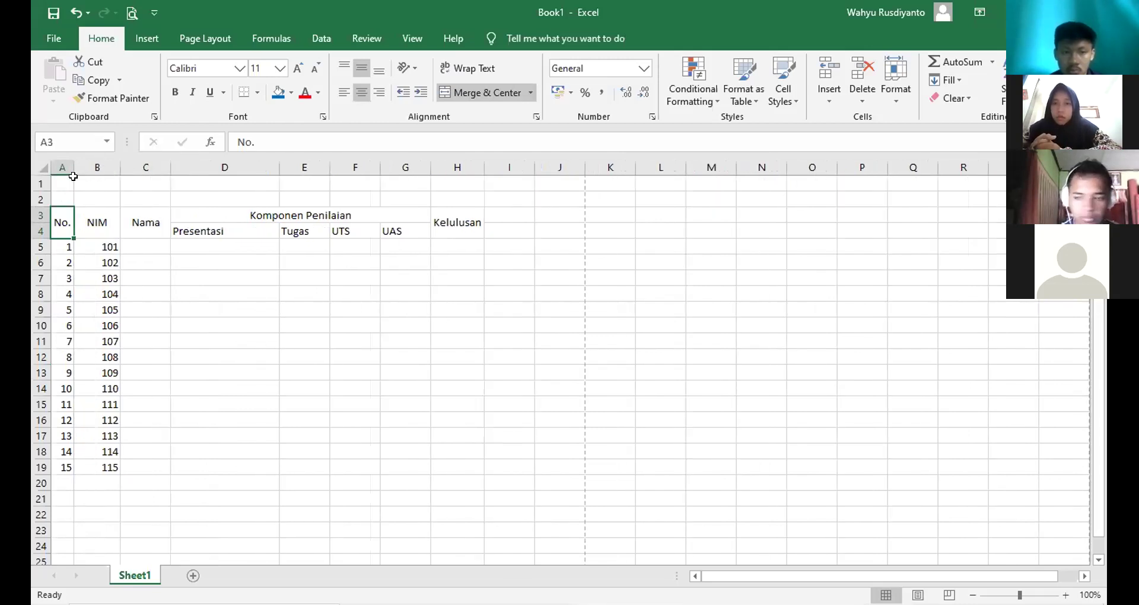
left_click_drag(70, 169, 74, 169)
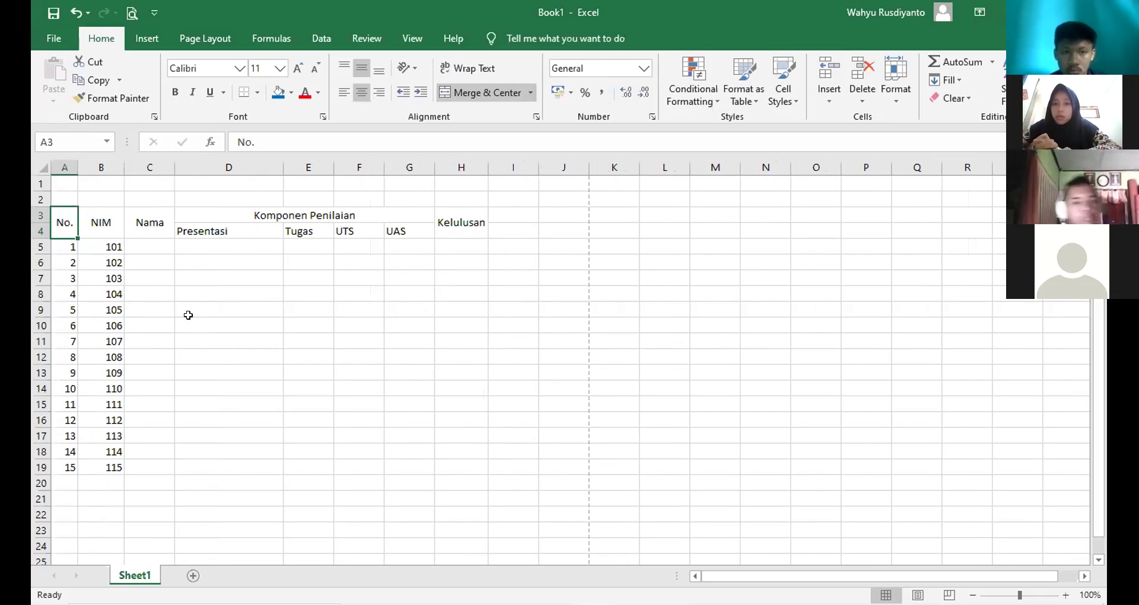
Enter "mahasiswa 1" in cell C5 under "Nama" and auto-fit the width of column C
left_click(136, 245)
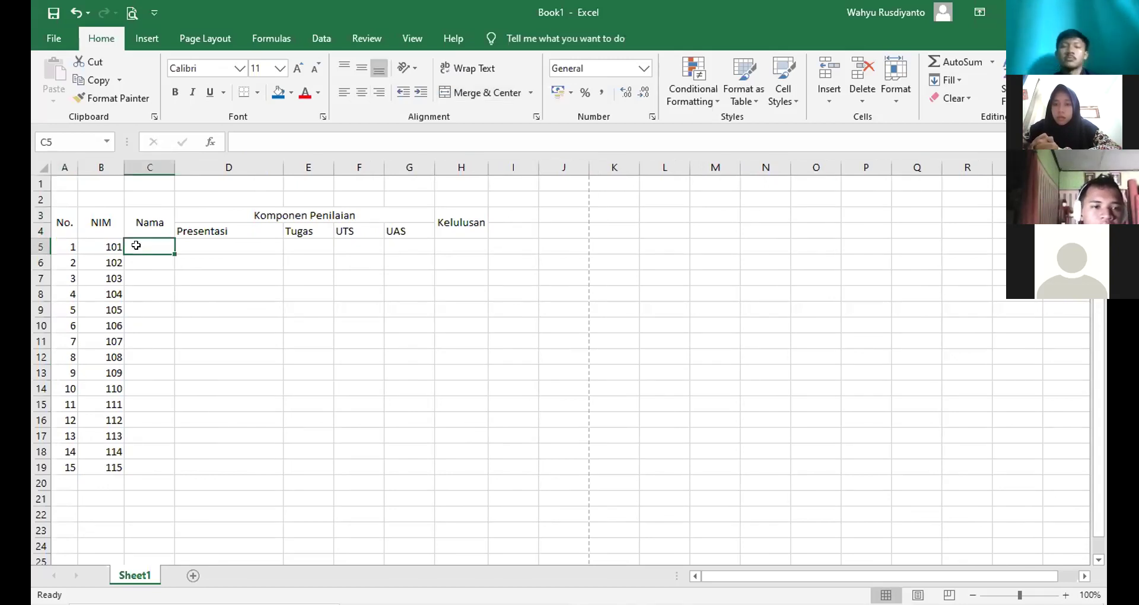
type("Ma")
key("BackSpace")
key("BackSpace")
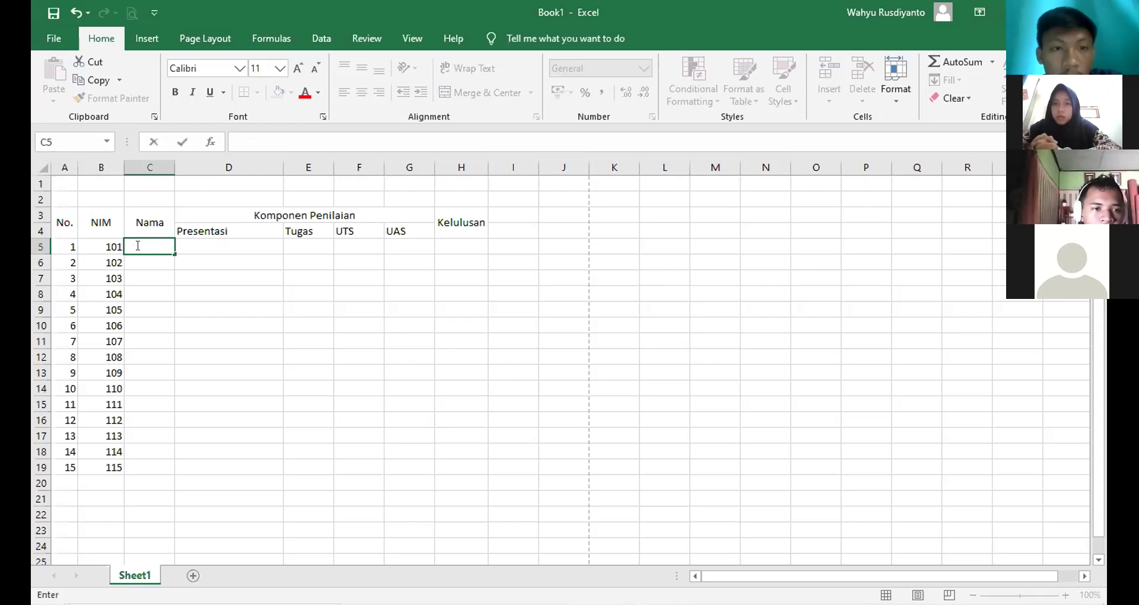
type("mahas")
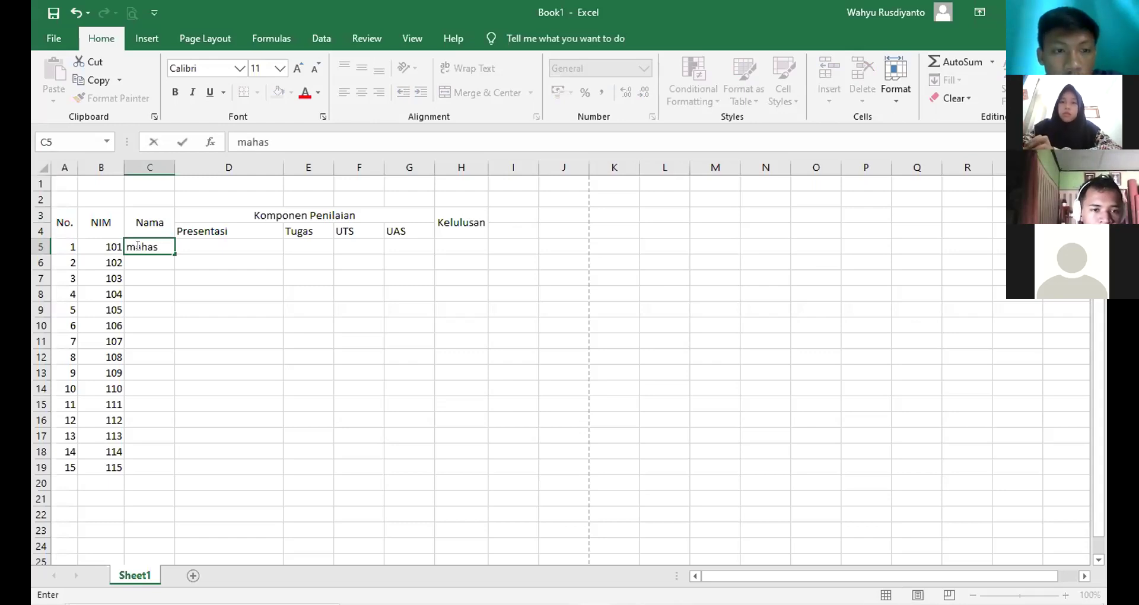
type("iswa 1")
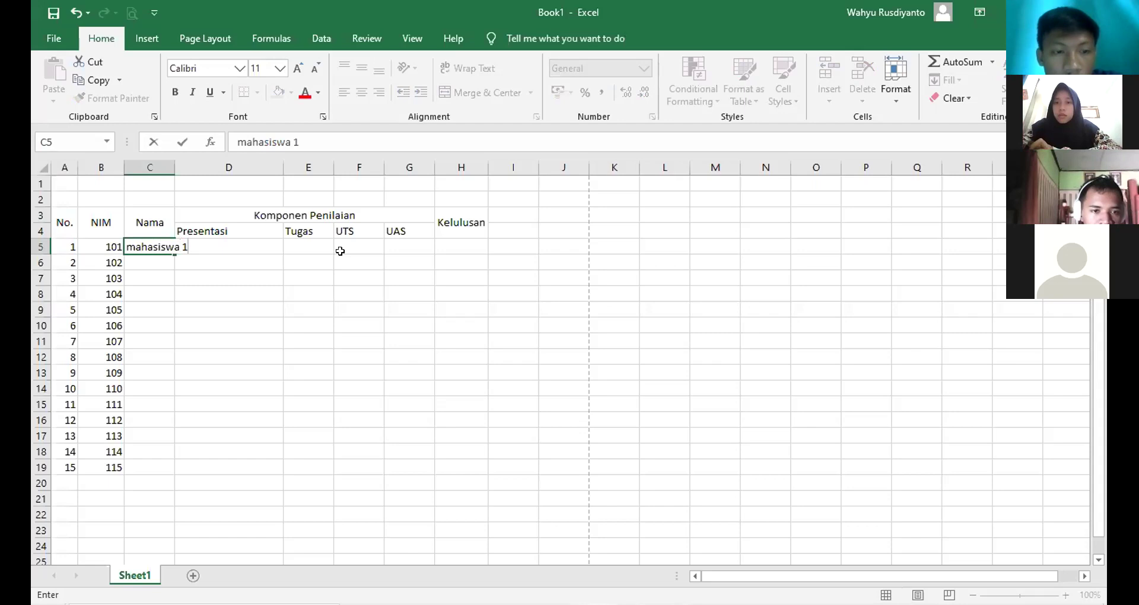
left_click(341, 260)
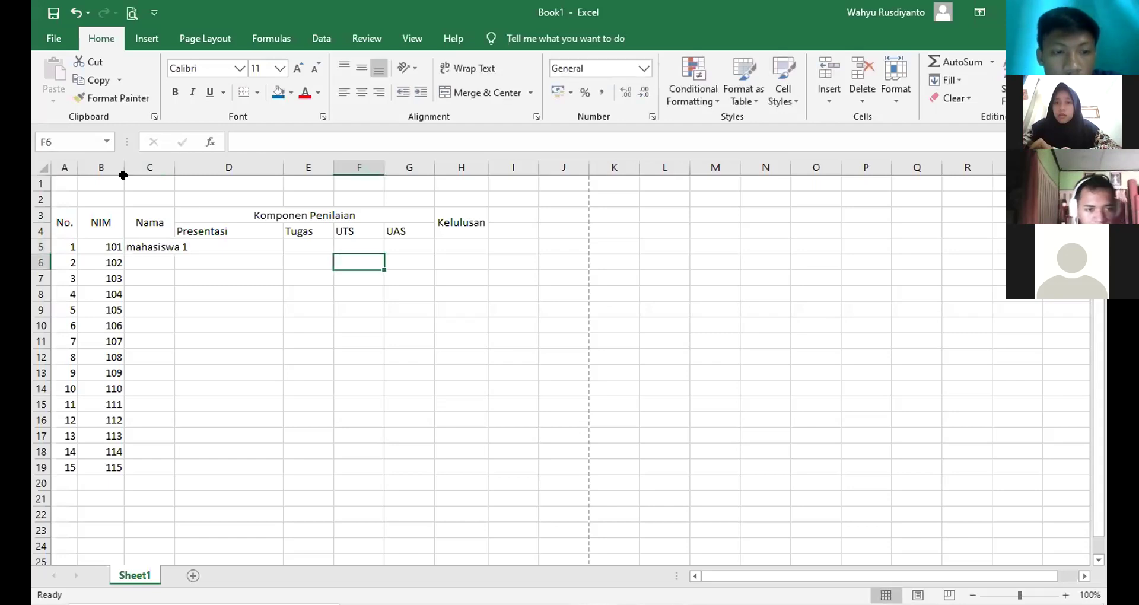
double_click(175, 167)
Enter "mahasiswa 2" in cell C6 and fill the name series down to "mahasiswa 15" in cell C19
left_click(156, 272)
left_click(153, 261)
type("mahasiswa ")
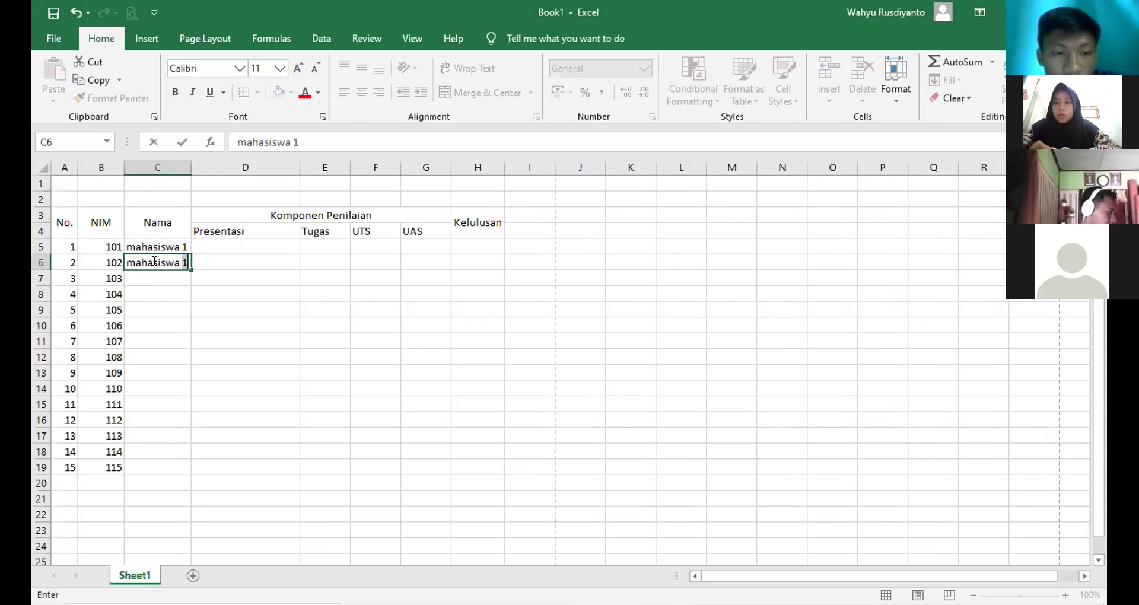
type("2")
left_click(236, 297)
left_click_drag(176, 243, 204, 341)
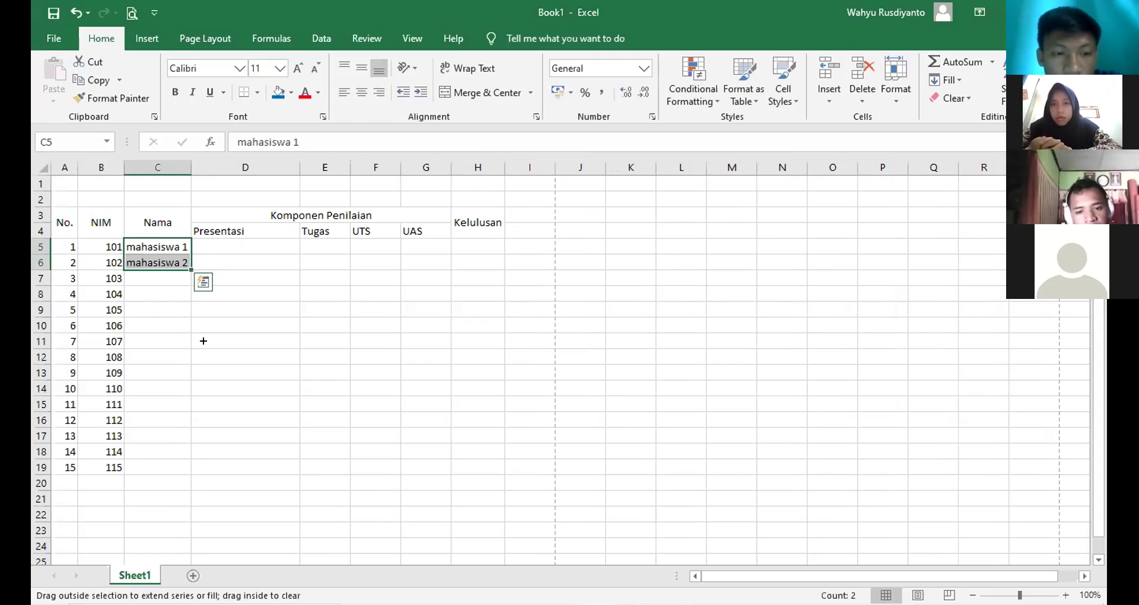
left_click_drag(380, 396, 380, 396)
left_click(380, 396)
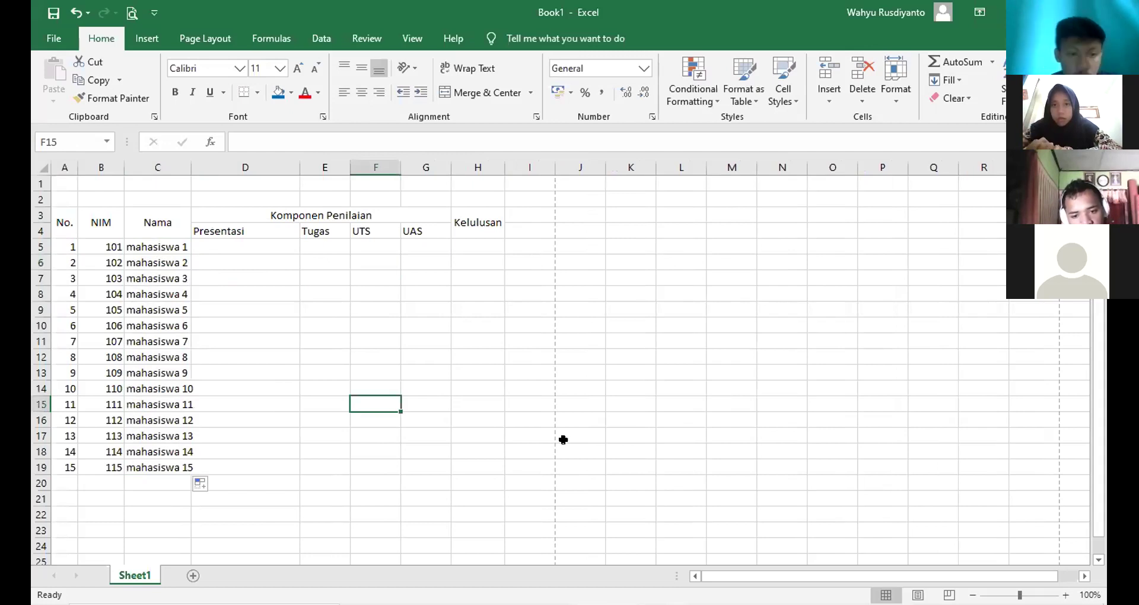
Enter "mahasiswa 1" in cell D5 under "Presentasi" and auto-fit the width of column D to it
double_click(294, 164)
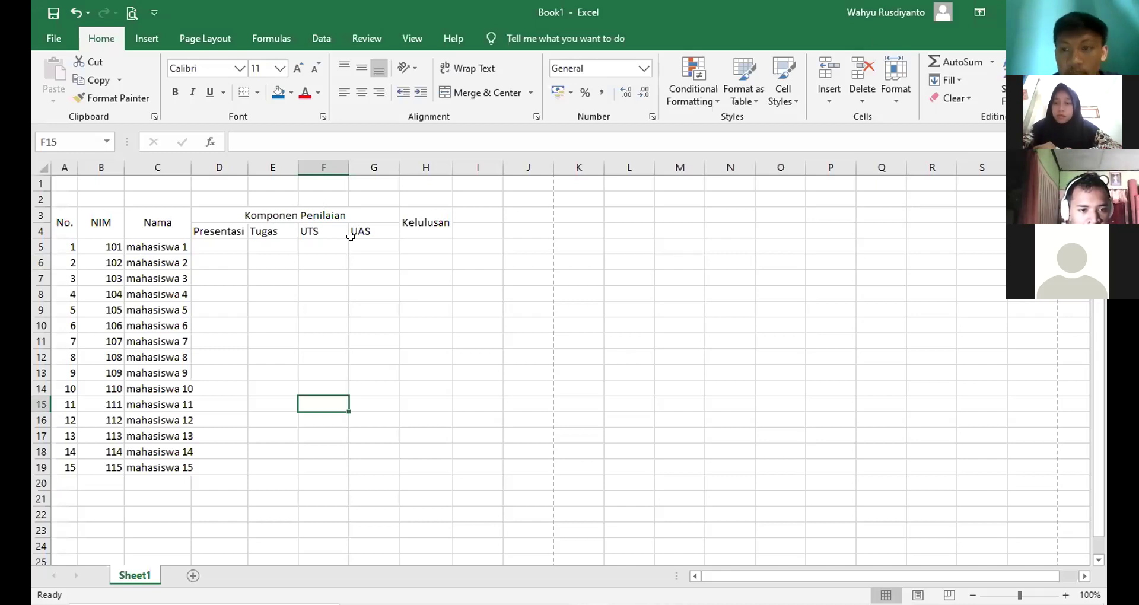
left_click(177, 249)
left_click(177, 261)
left_click(172, 245)
left_click(206, 249)
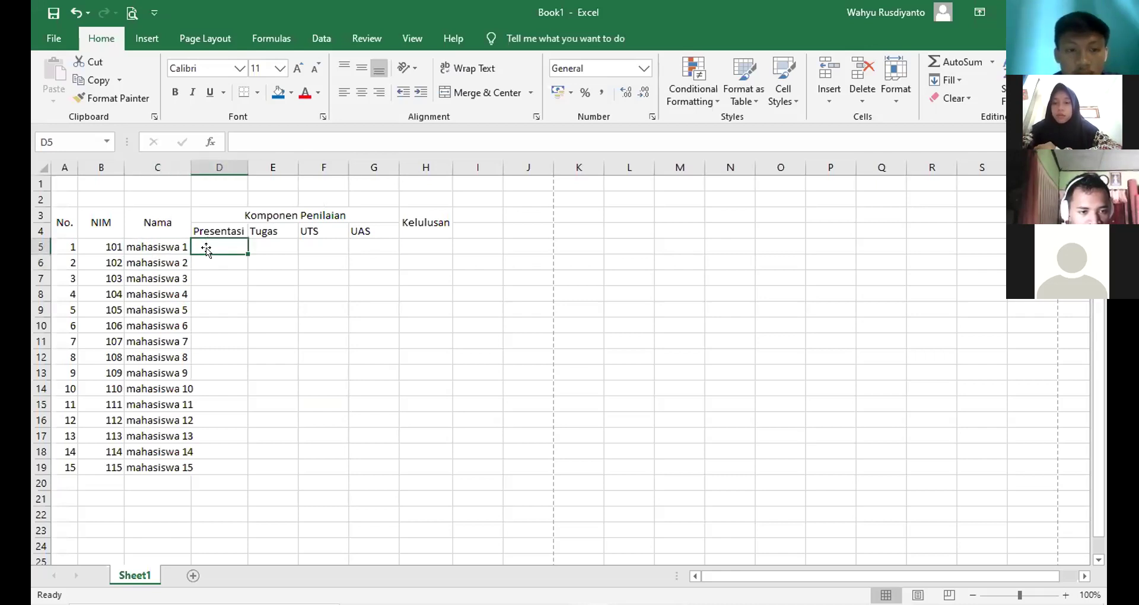
type("mahasis")
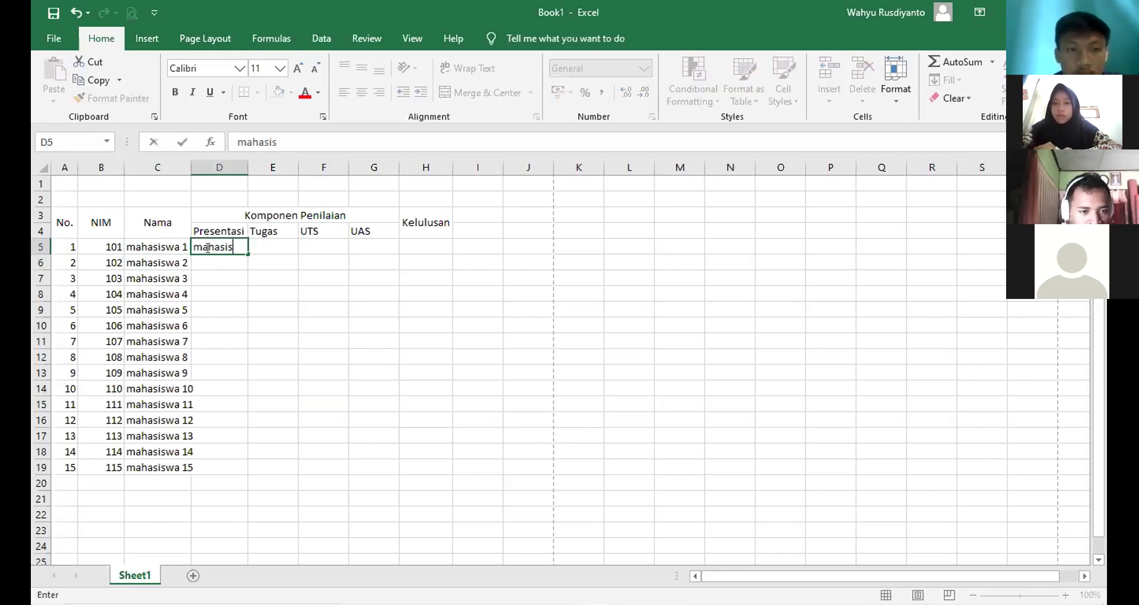
type("wa 1")
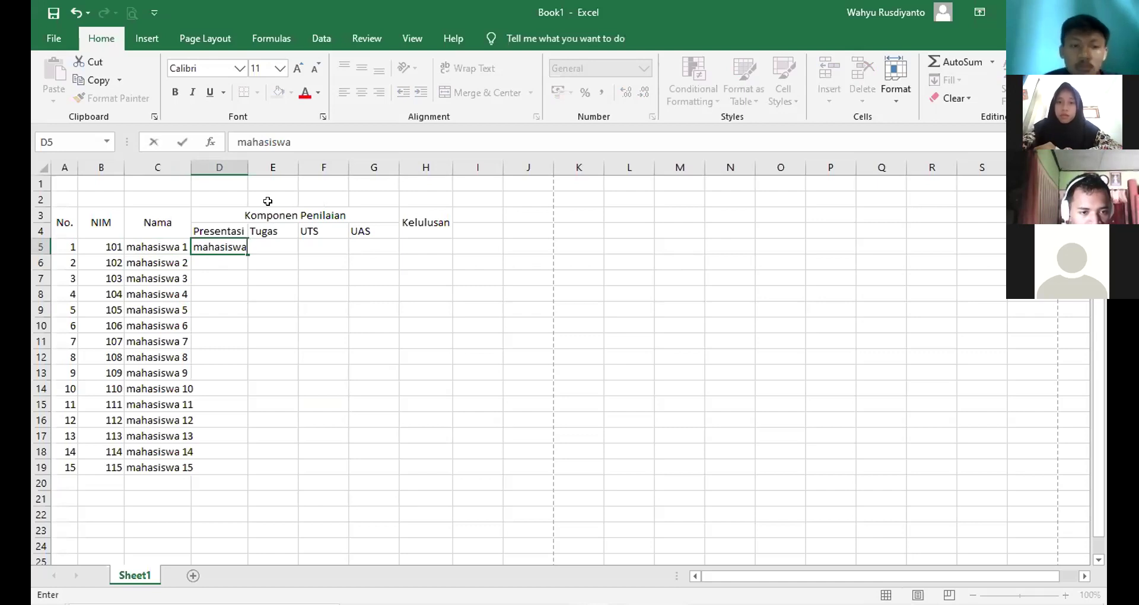
left_click(272, 310)
double_click(244, 164)
left_click(254, 250)
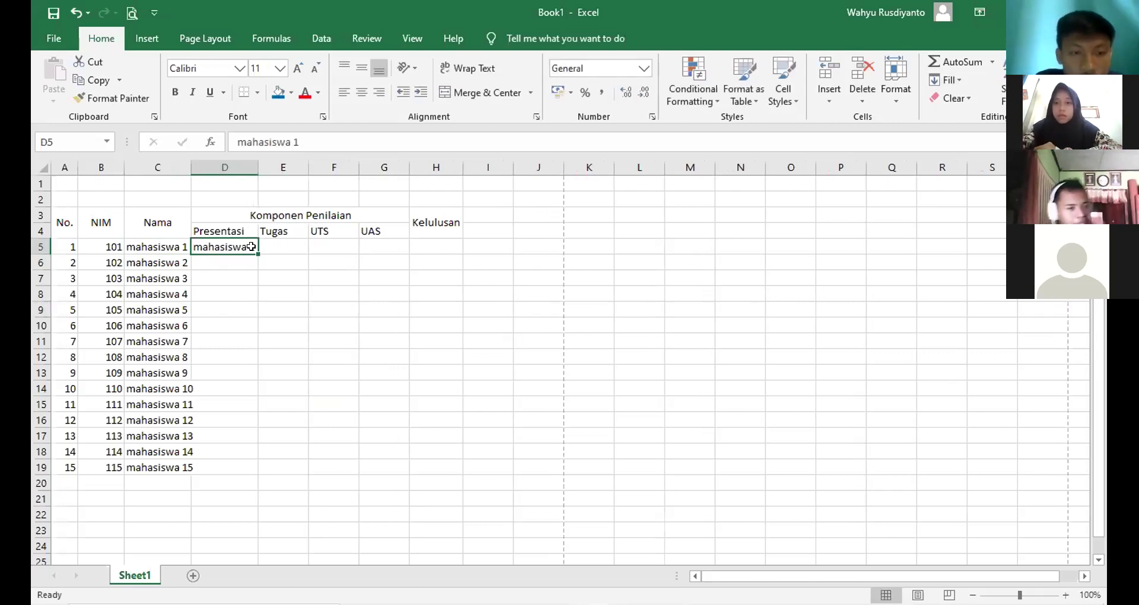
Fill the text of cell D5 down to D19 as a numbered series and change cell D6 to "mahasiswa 1"
left_click_drag(255, 250, 251, 473)
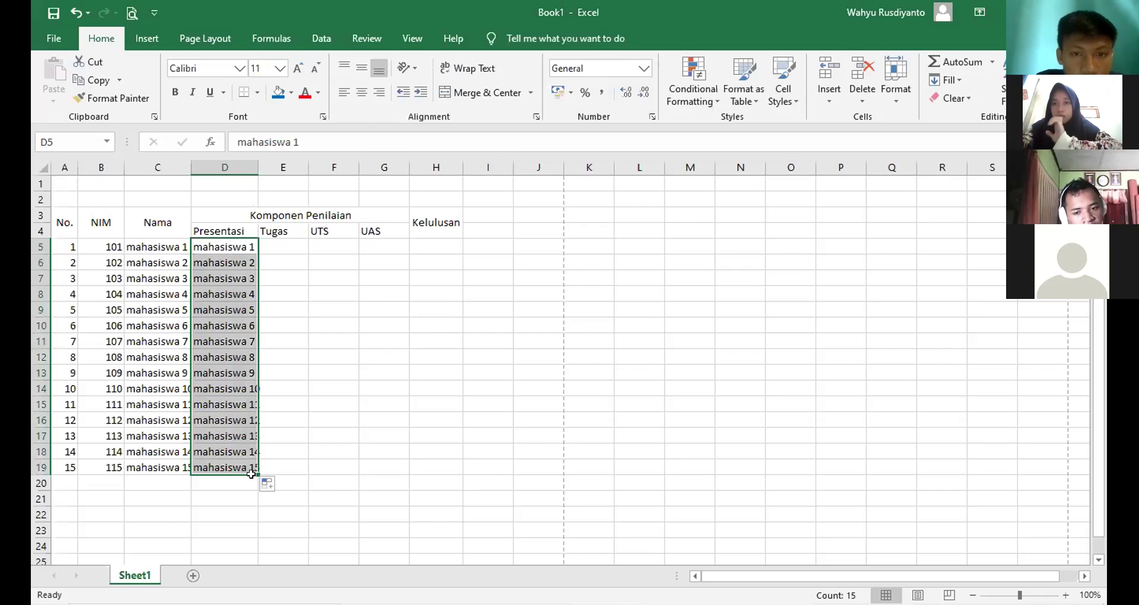
left_click(242, 259)
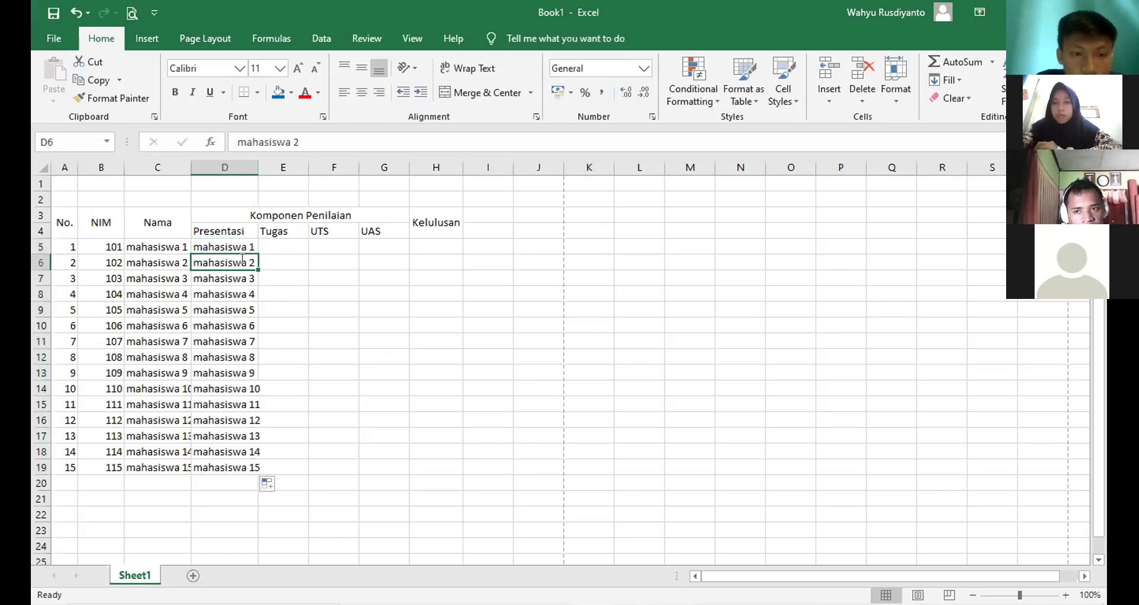
key("ctrl+d")
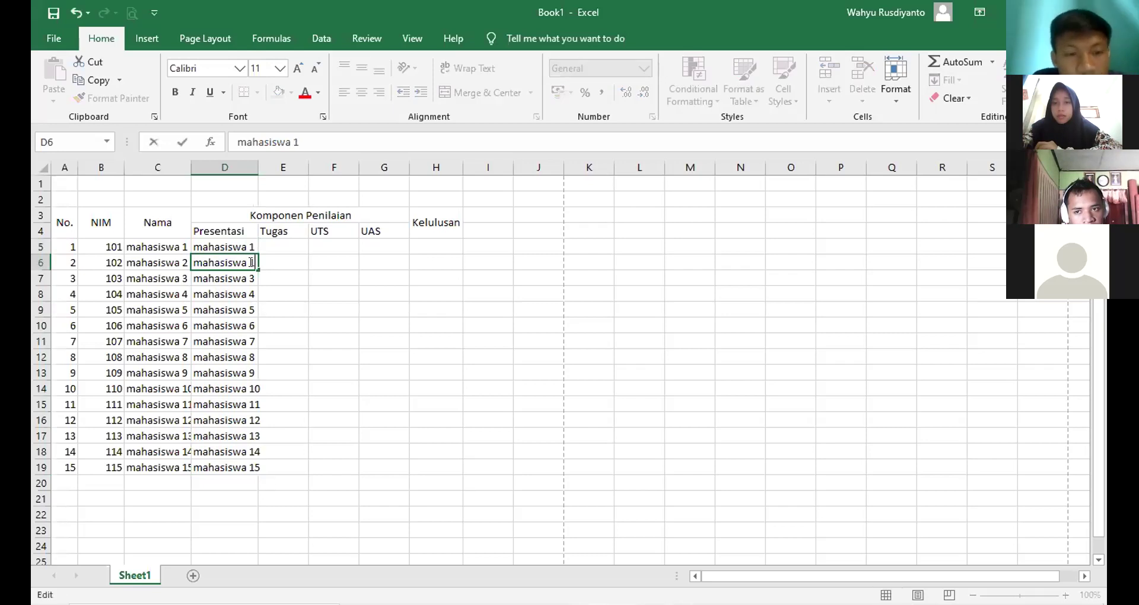
left_click(334, 293)
left_click(248, 260)
left_click(265, 274)
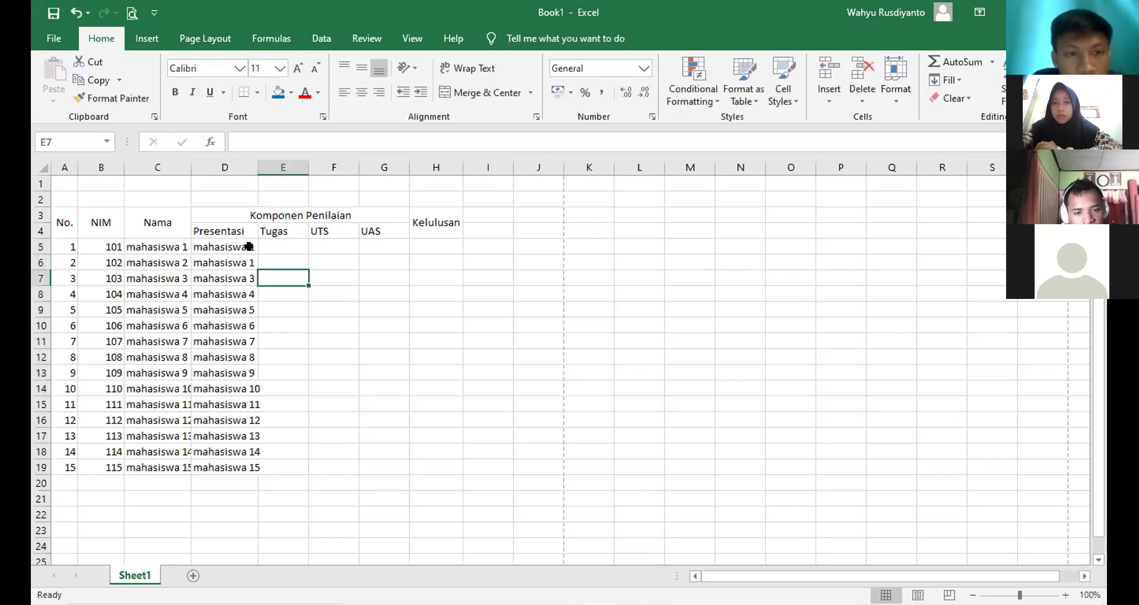
Fill the identical text "mahasiswa 1" from cells D5:D6 down to cell D19
left_click_drag(242, 245, 263, 320)
left_click_drag(258, 464, 258, 456)
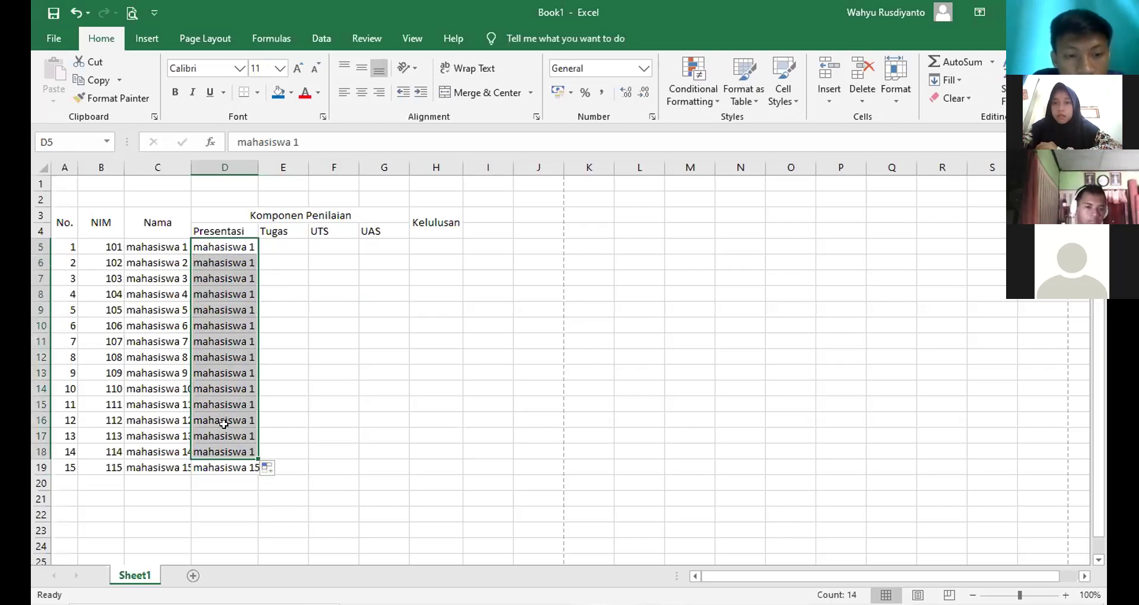
key("ctrl+z")
left_click_drag(255, 270, 256, 475)
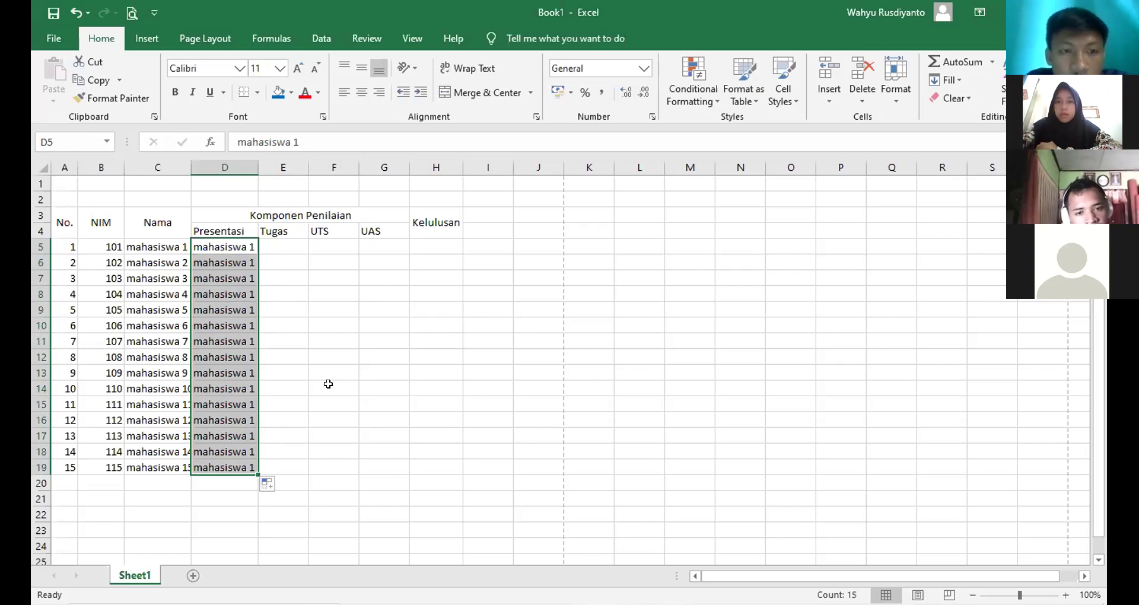
left_click(327, 324)
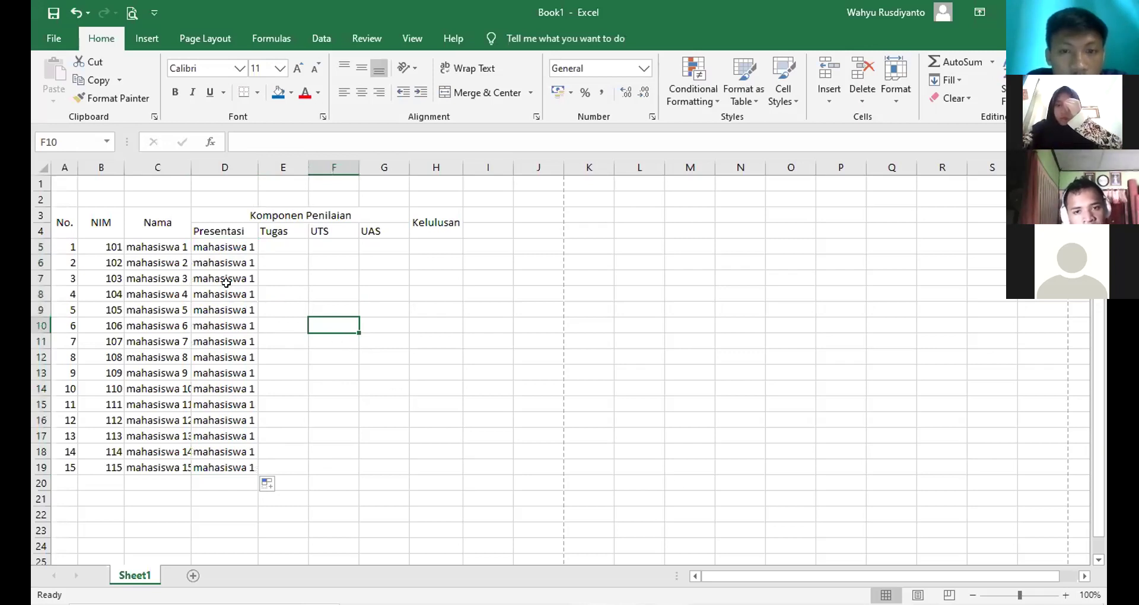
Clear the sample names from cells D5:D19 in the "Presentasi" column
left_click_drag(228, 246, 230, 460)
key("Delete")
left_click(350, 433)
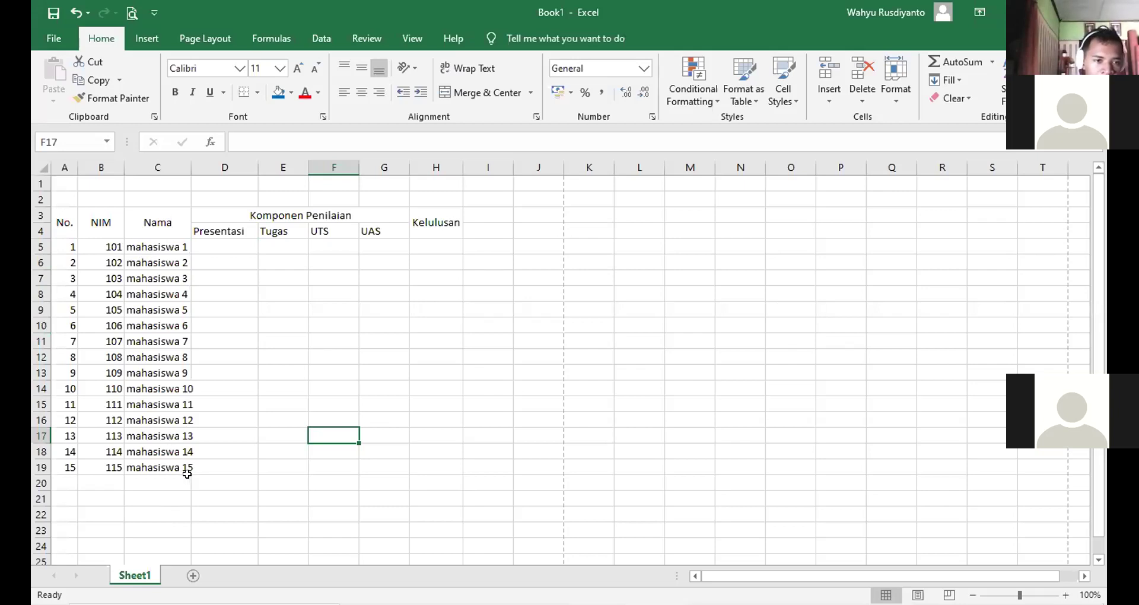
Enter the headings "Membuat huruf kapital" in cell K2 and "UPPER" in K3, with column K auto-fitted to the text
left_click(589, 214)
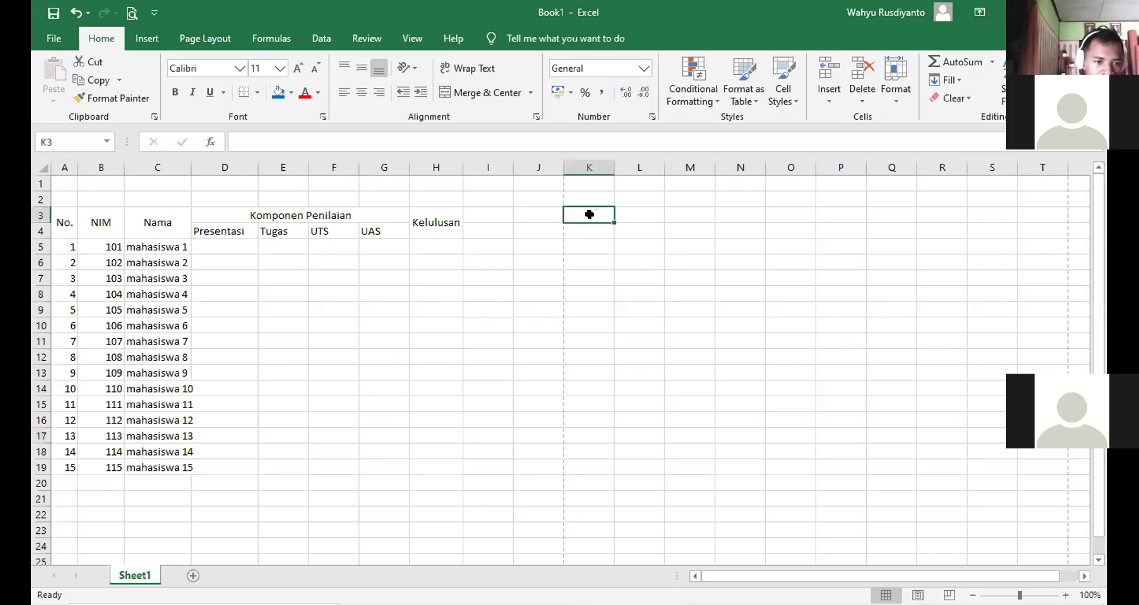
type("UPP")
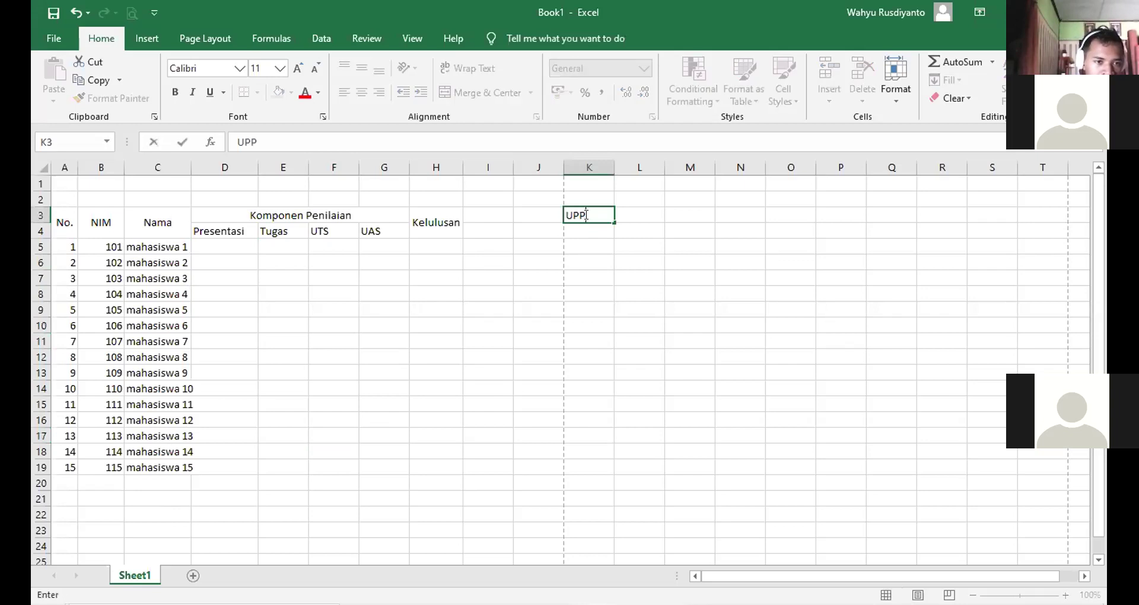
type("ER")
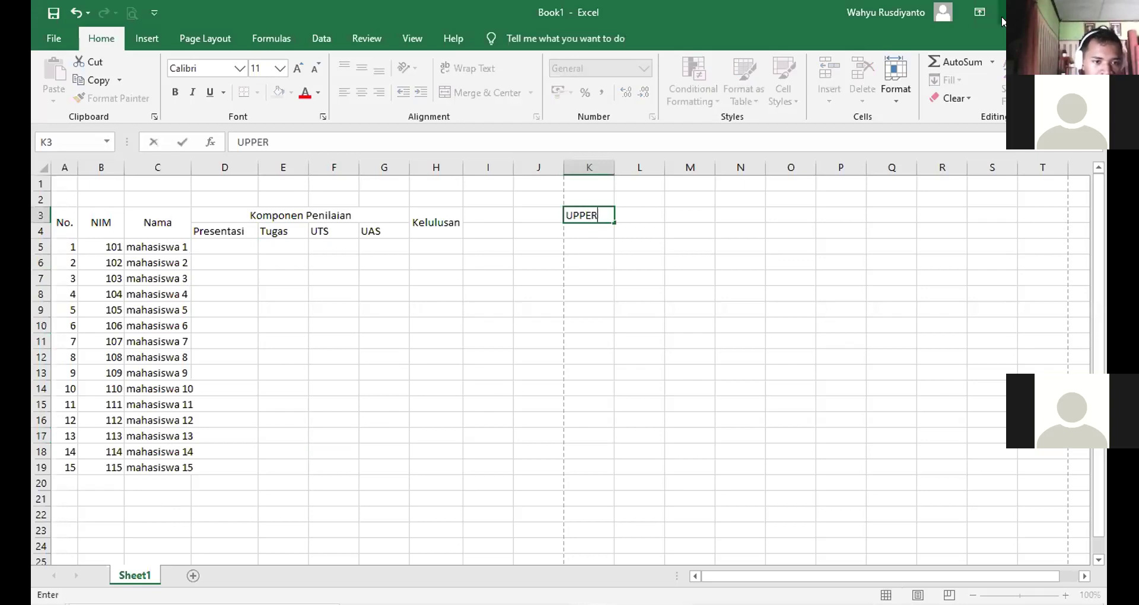
left_click(581, 235)
left_click(570, 197)
type("mbuat huruf kapital")
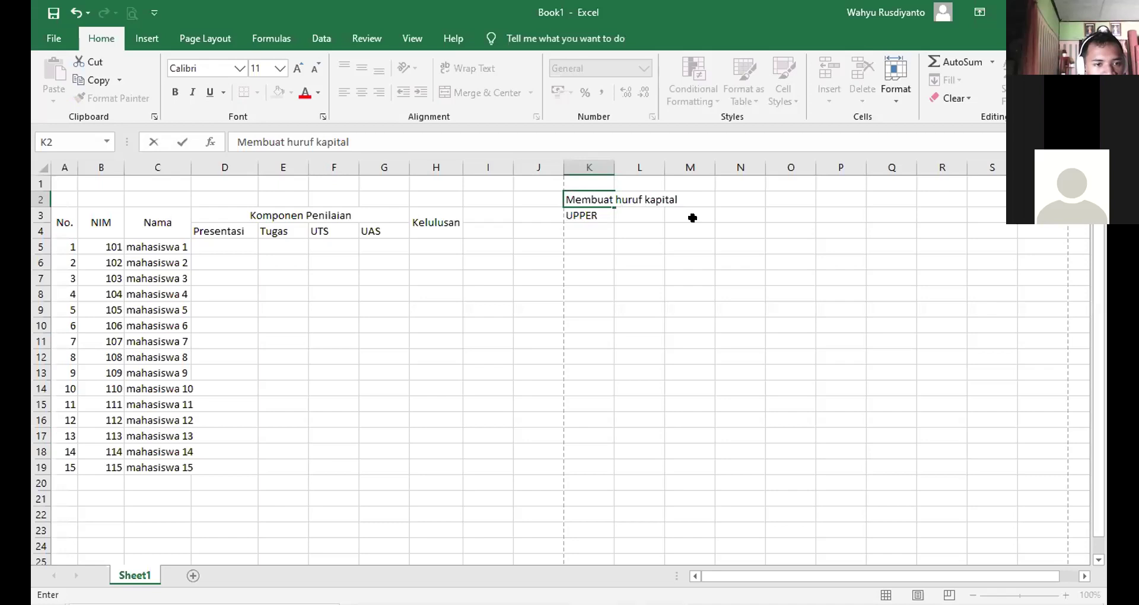
left_click(667, 308)
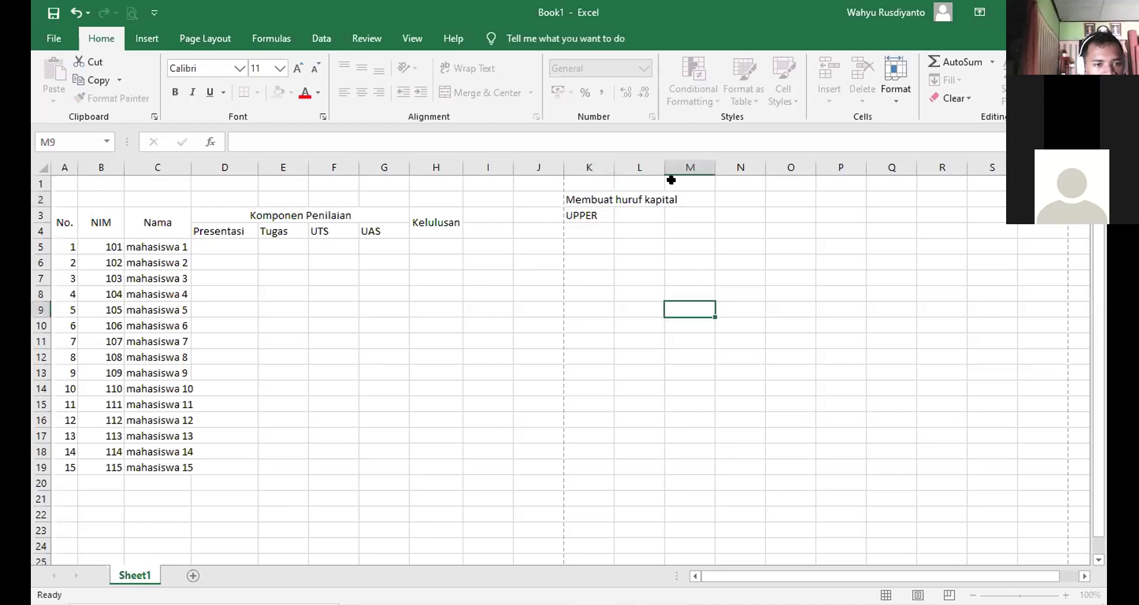
double_click(614, 168)
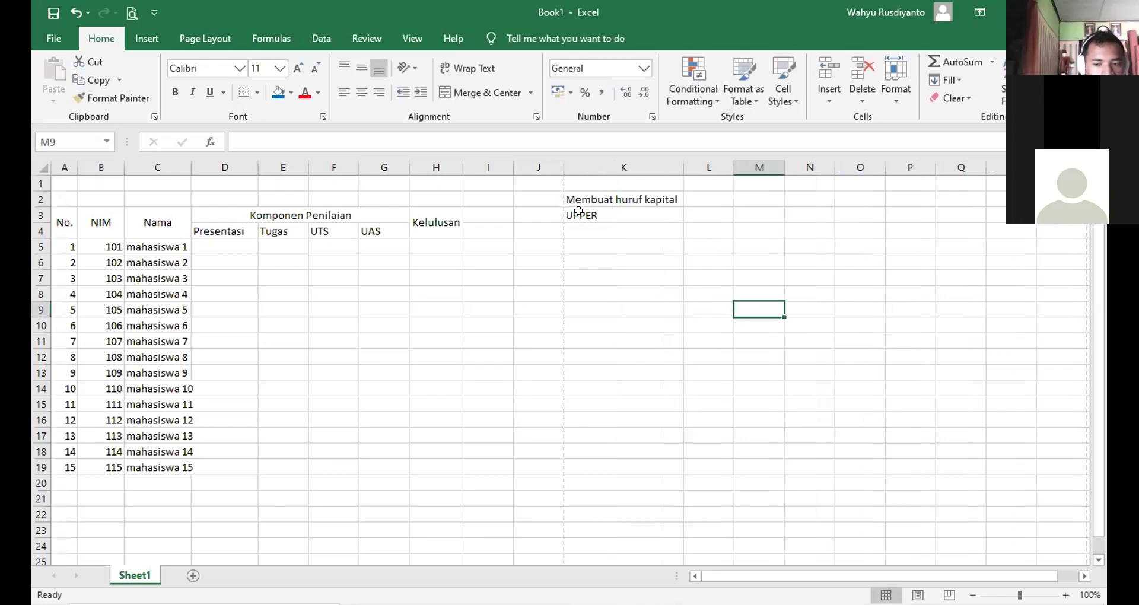
Enter the formula =UPPER(C5) in cell K5 to convert the first student name to capitals
left_click(577, 248)
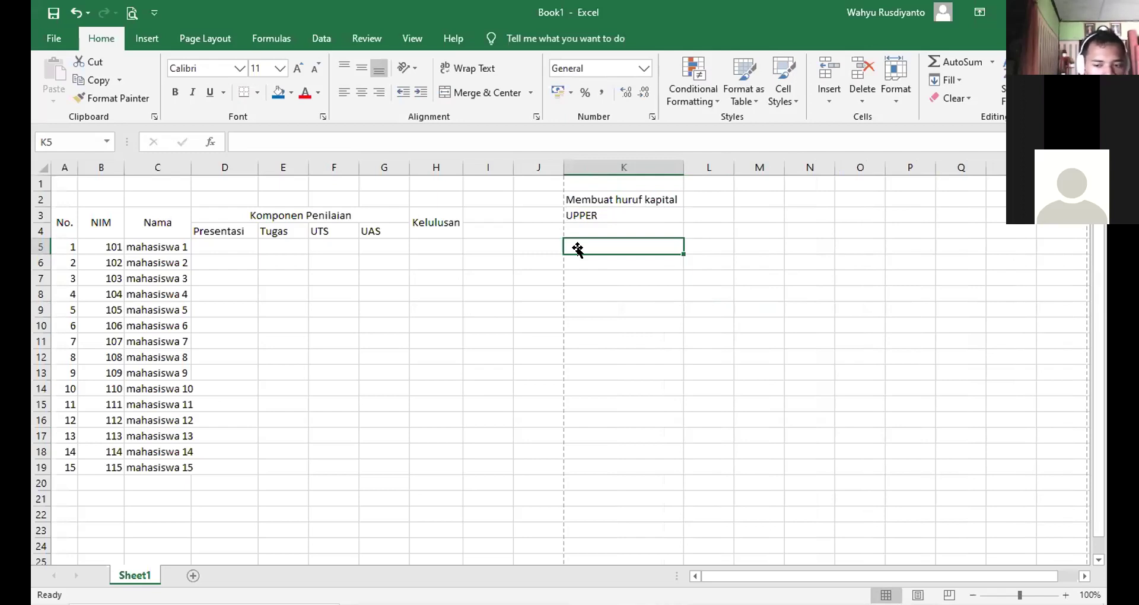
type("=")
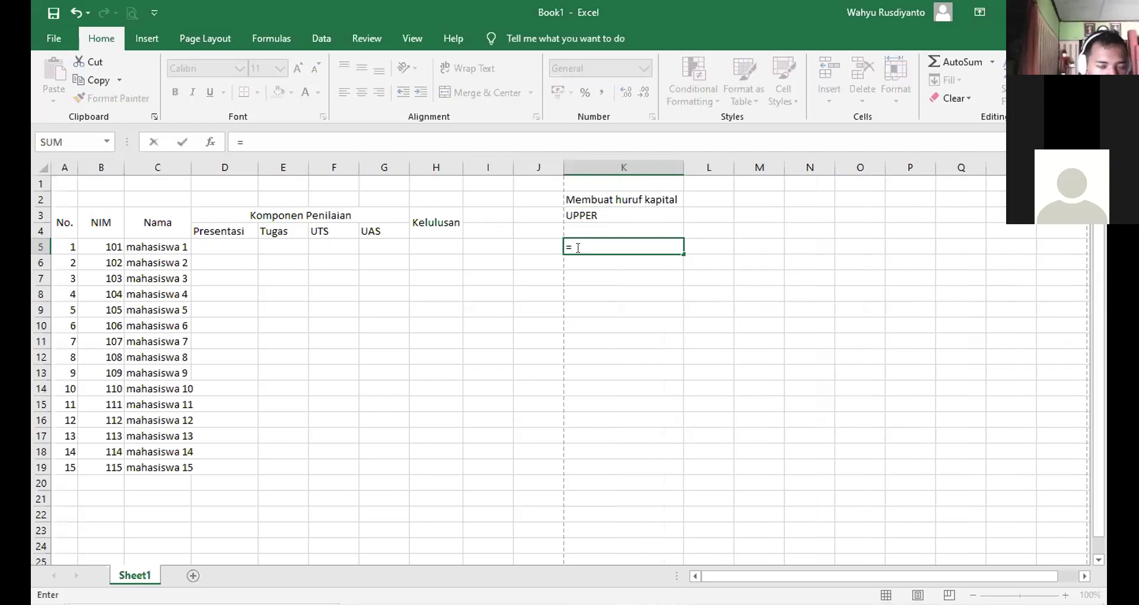
type("upp")
key("BackSpace")
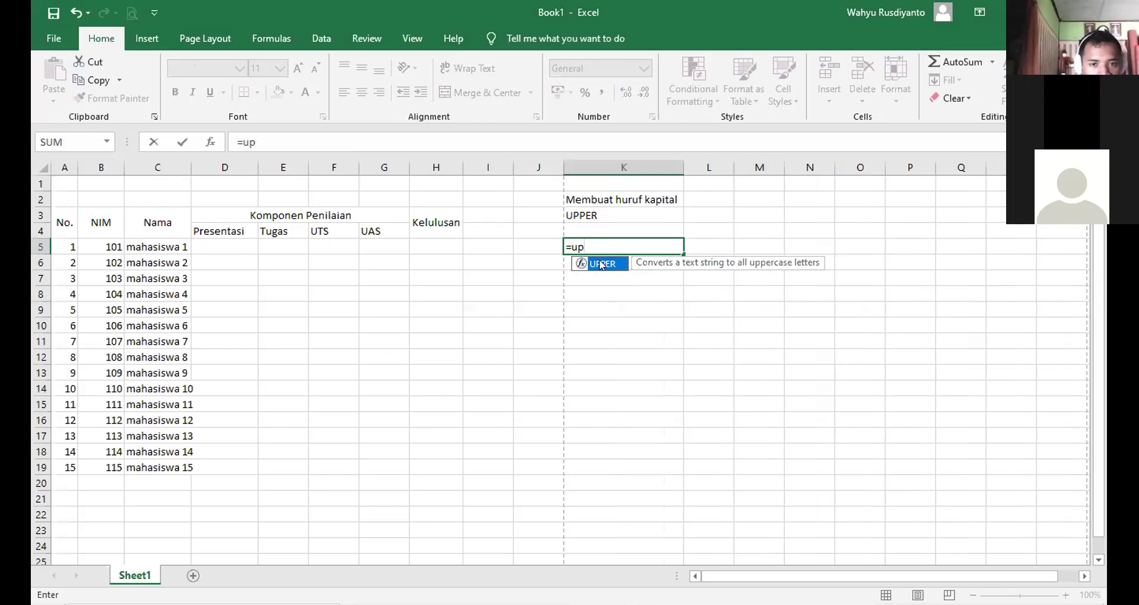
double_click(600, 264)
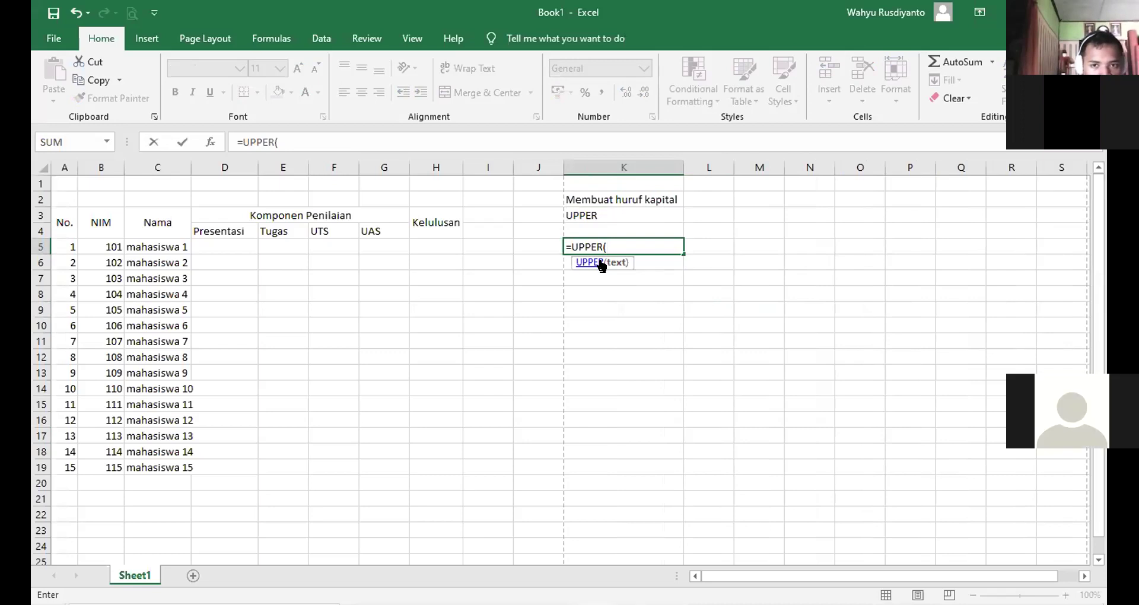
left_click(154, 245)
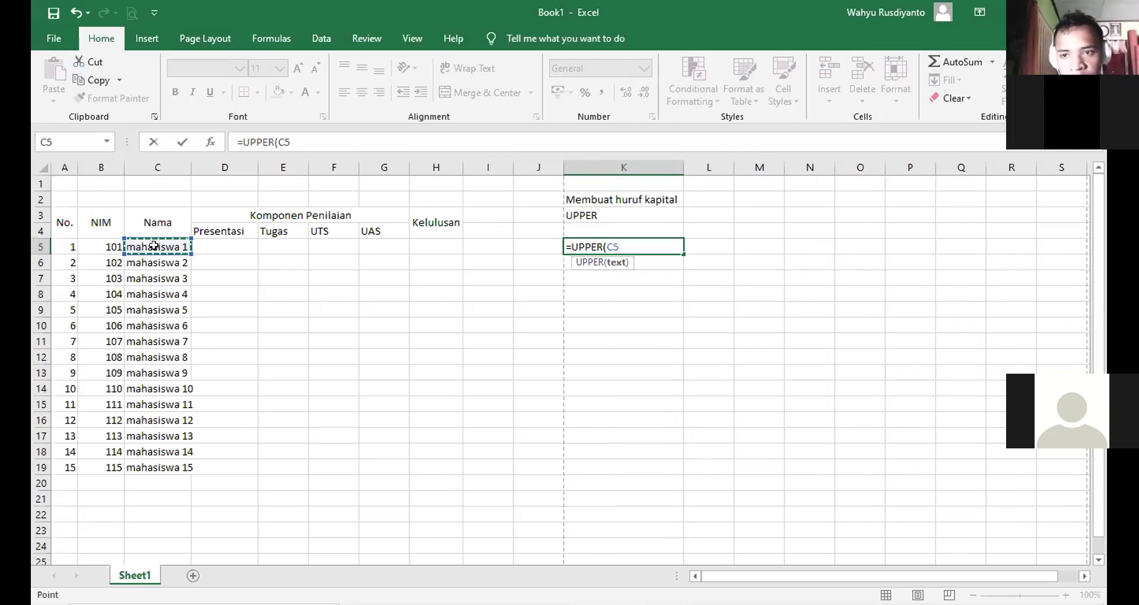
type(")")
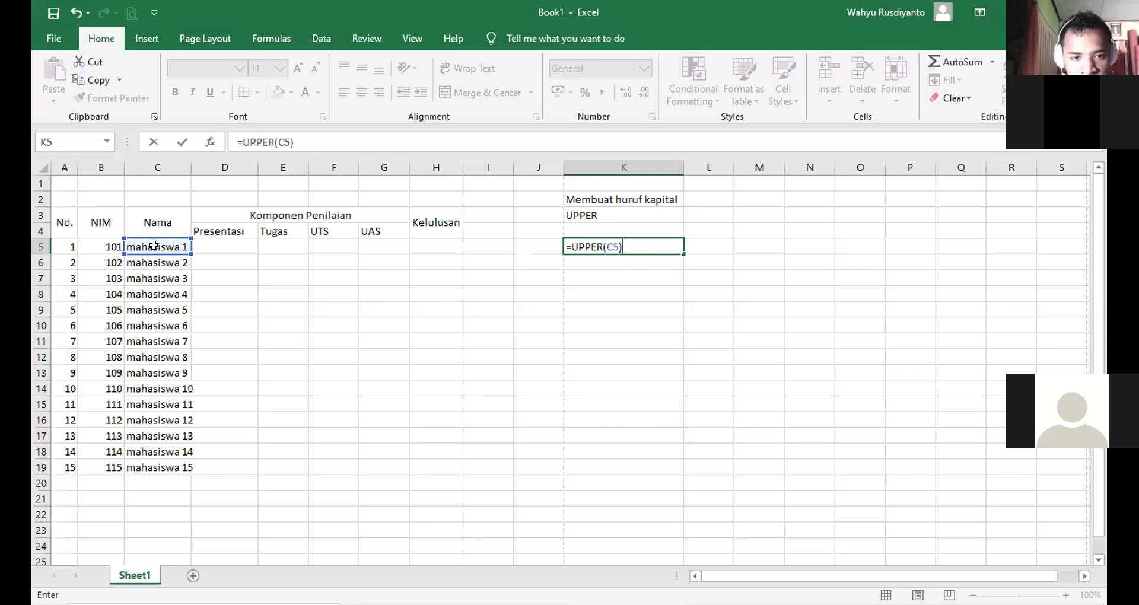
key("Return")
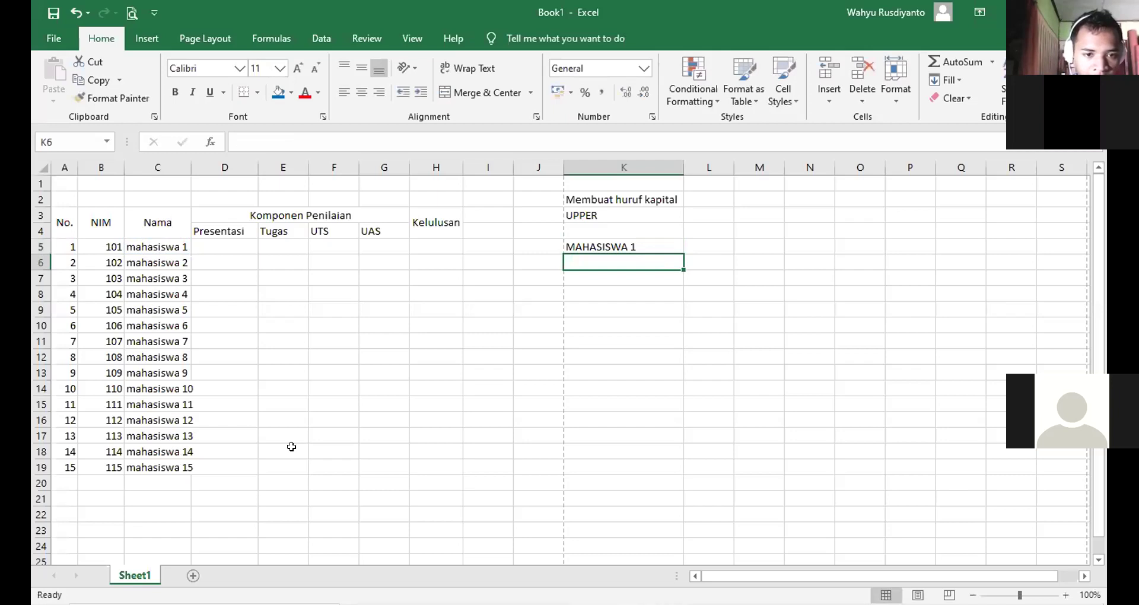
Try filling the UPPER formula from cell K5 down to K19 and undo the fill
left_click(653, 246)
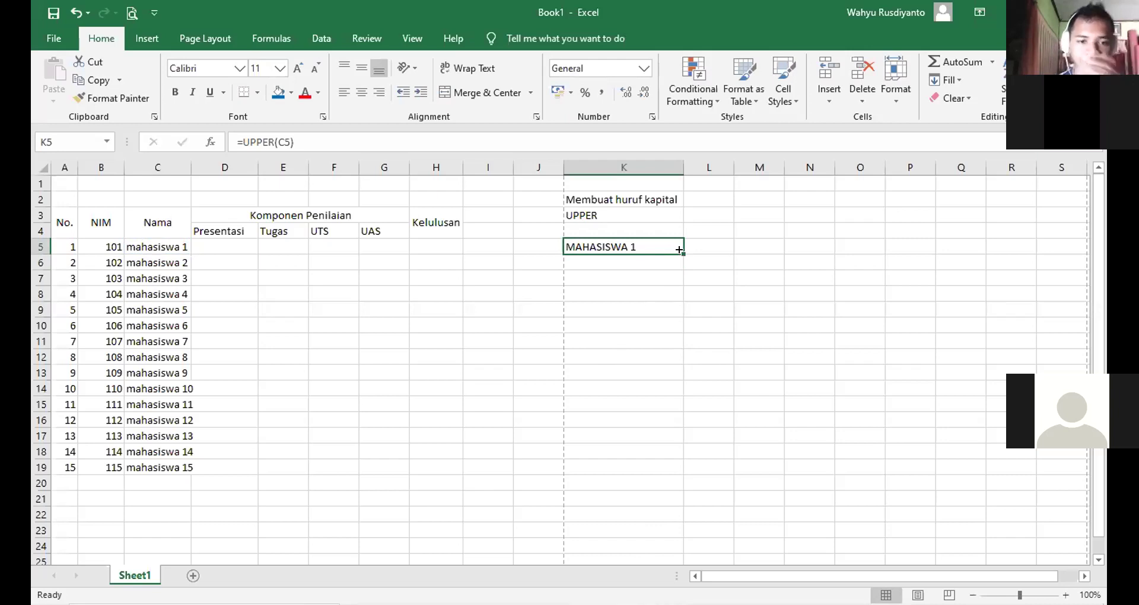
left_click(599, 276)
left_click(602, 247)
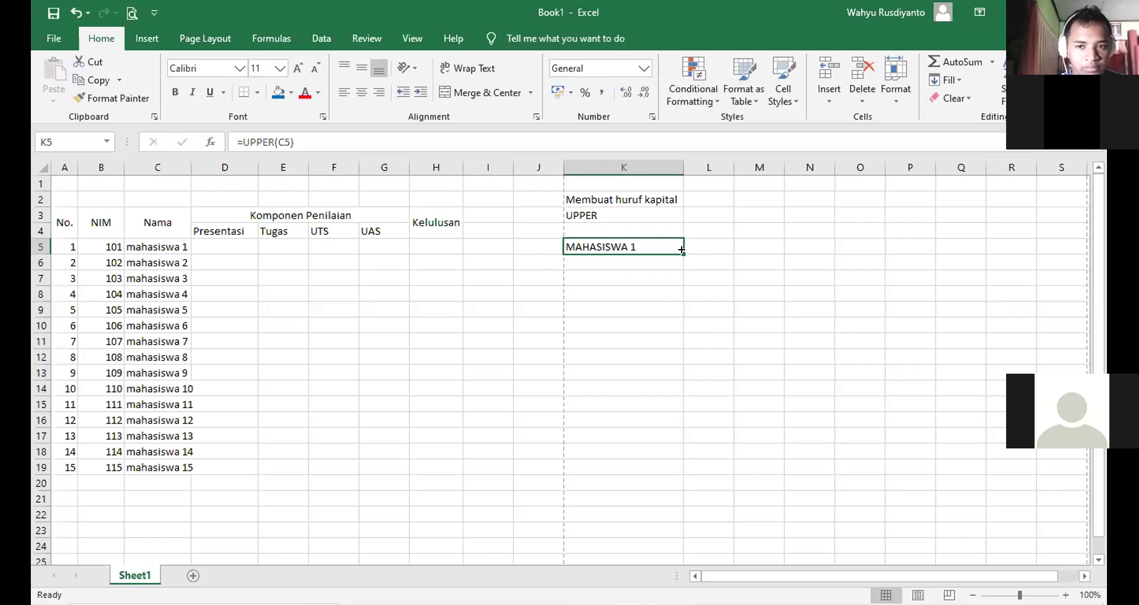
left_click(669, 260)
left_click(666, 243)
left_click_drag(679, 250, 693, 463)
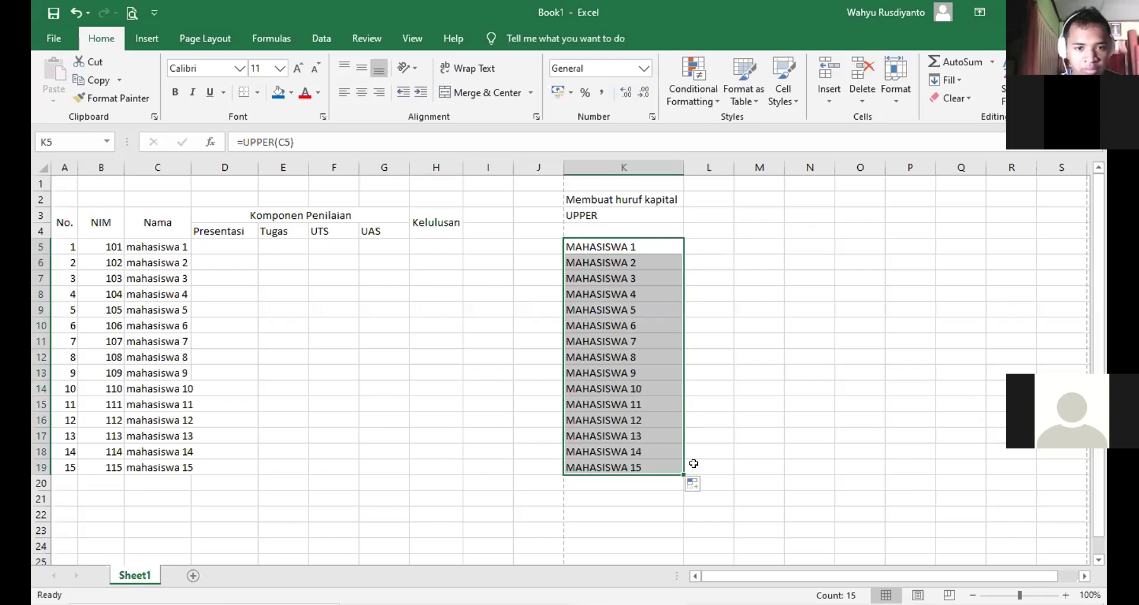
key("ctrl+z")
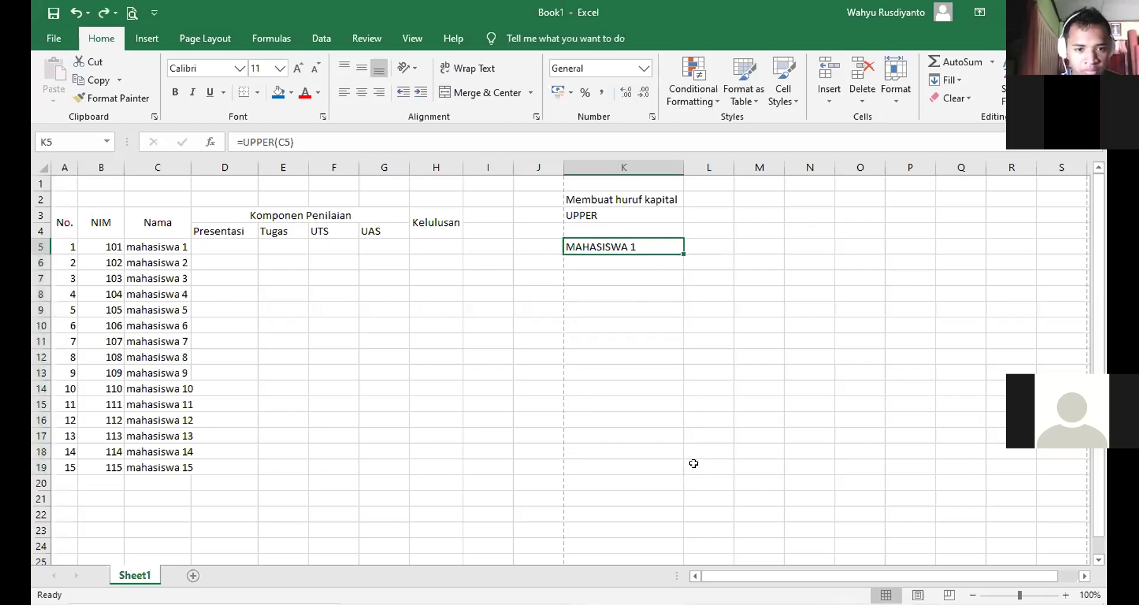
Fill the UPPER formula from cell K5 down to K19 for all the student names
key("Return")
left_click(665, 239)
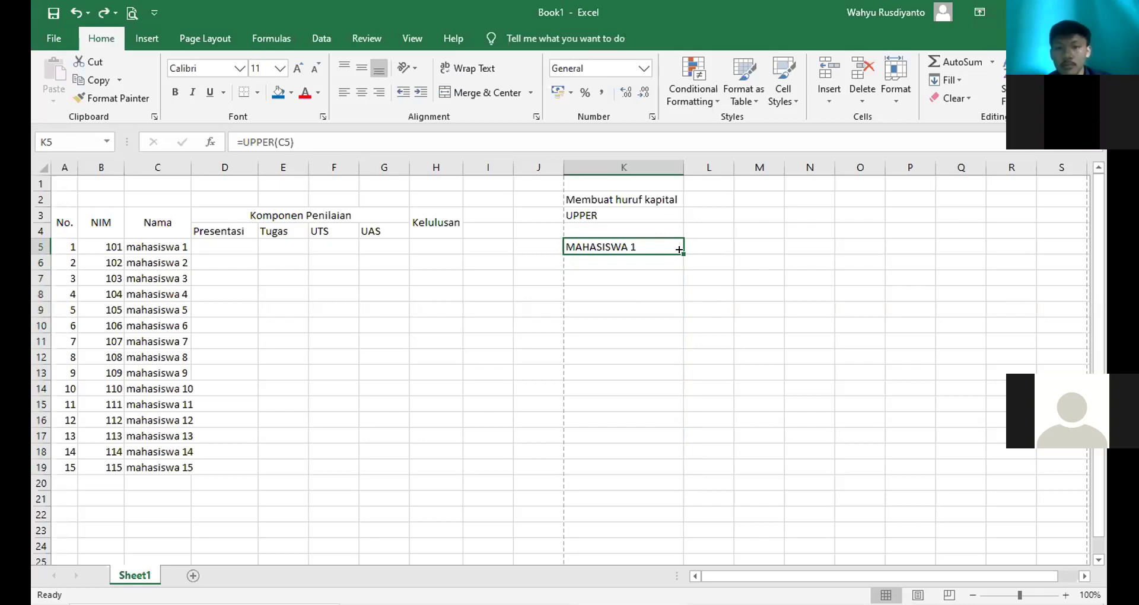
double_click(679, 250)
left_click(658, 304)
left_click(664, 243)
left_click_drag(679, 251, 668, 469)
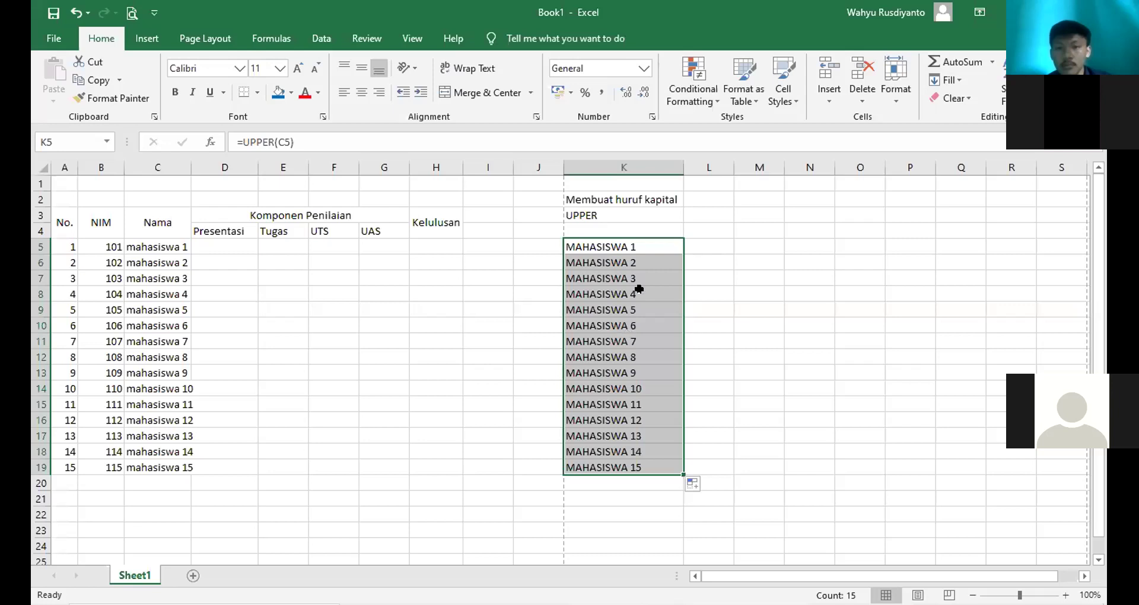
Enter the heading "PROPPER" in cell L3 beside the "UPPER" heading
left_click(695, 214)
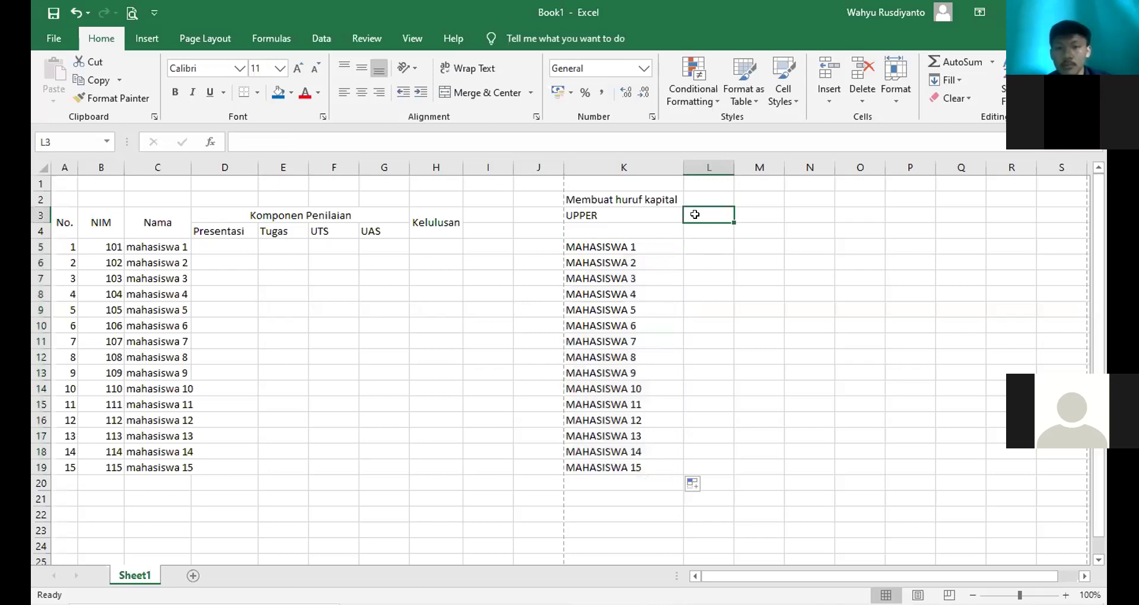
type("PROPPER")
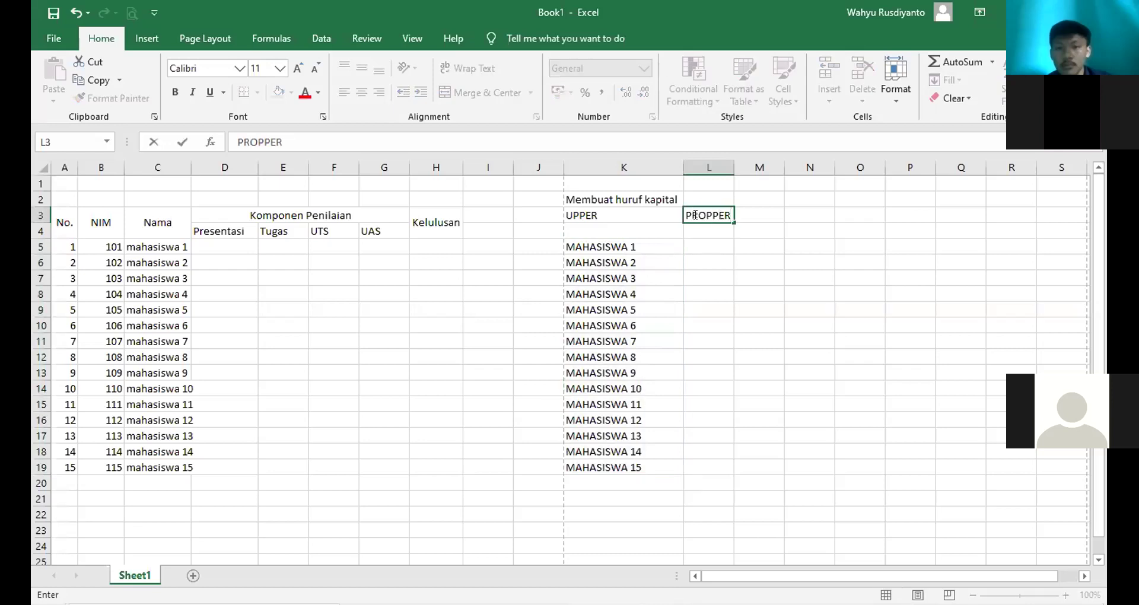
left_click(643, 300)
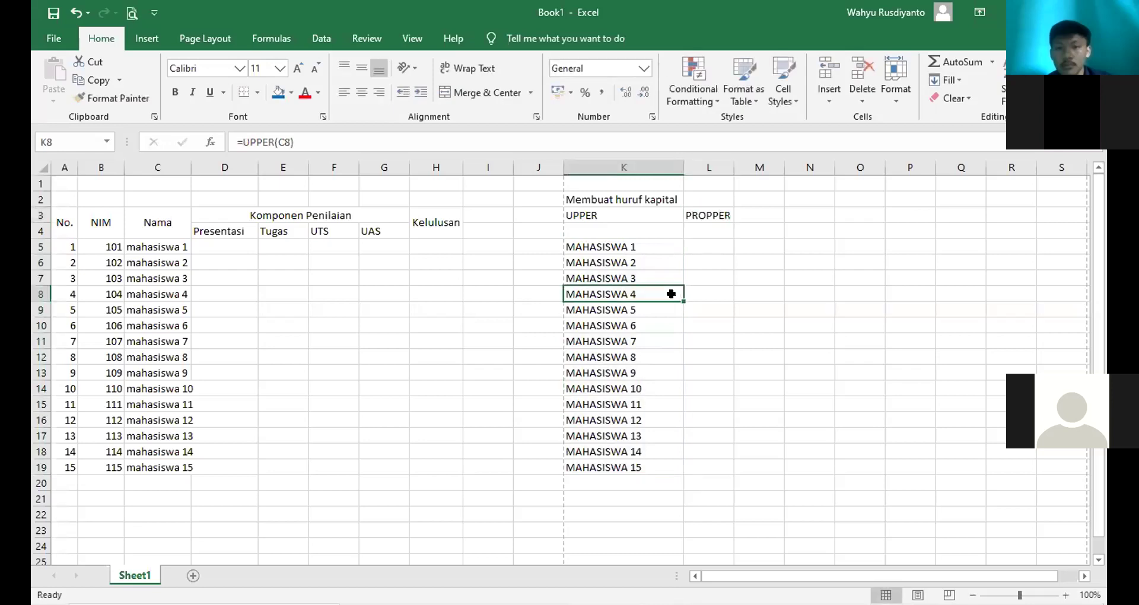
Enter the formula =PROPER(C5) in cell L5 to capitalize the first letter of the first student name
left_click(141, 248)
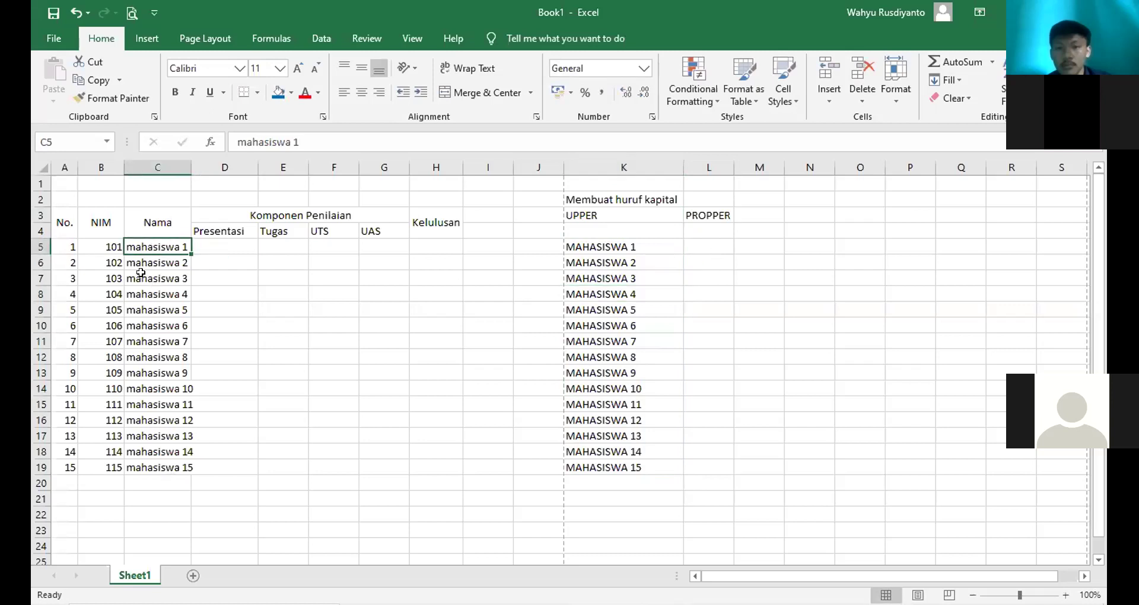
left_click(703, 243)
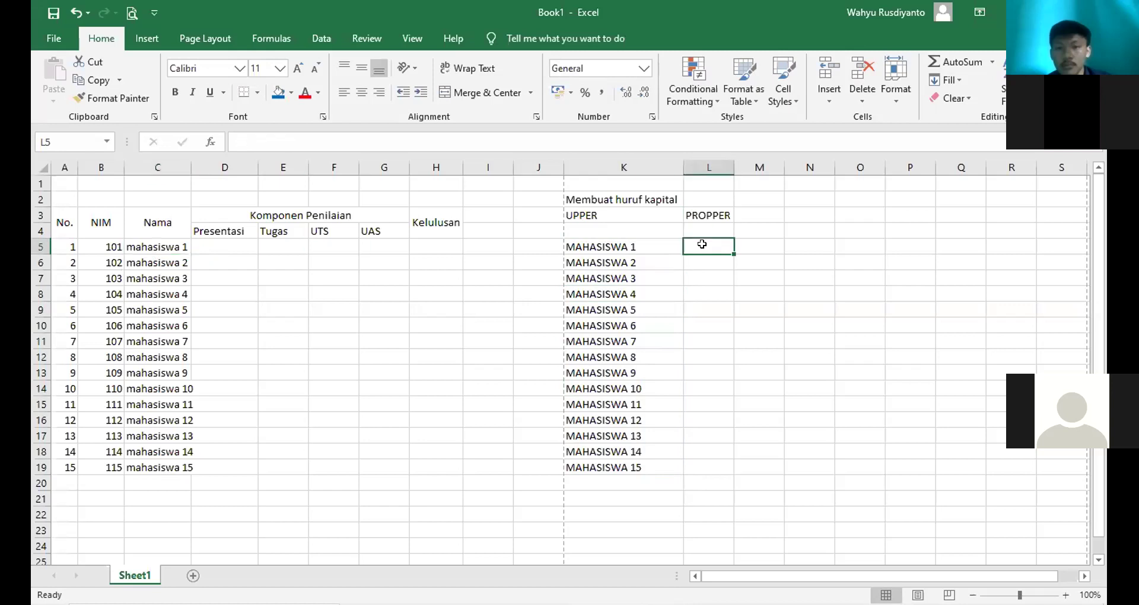
type("=")
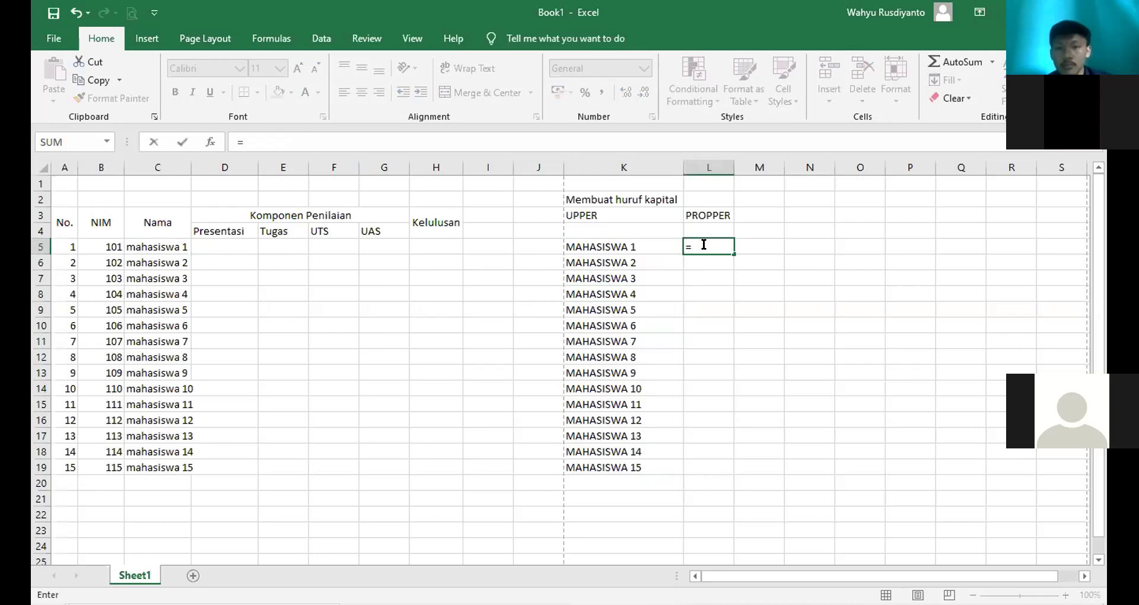
type("pr")
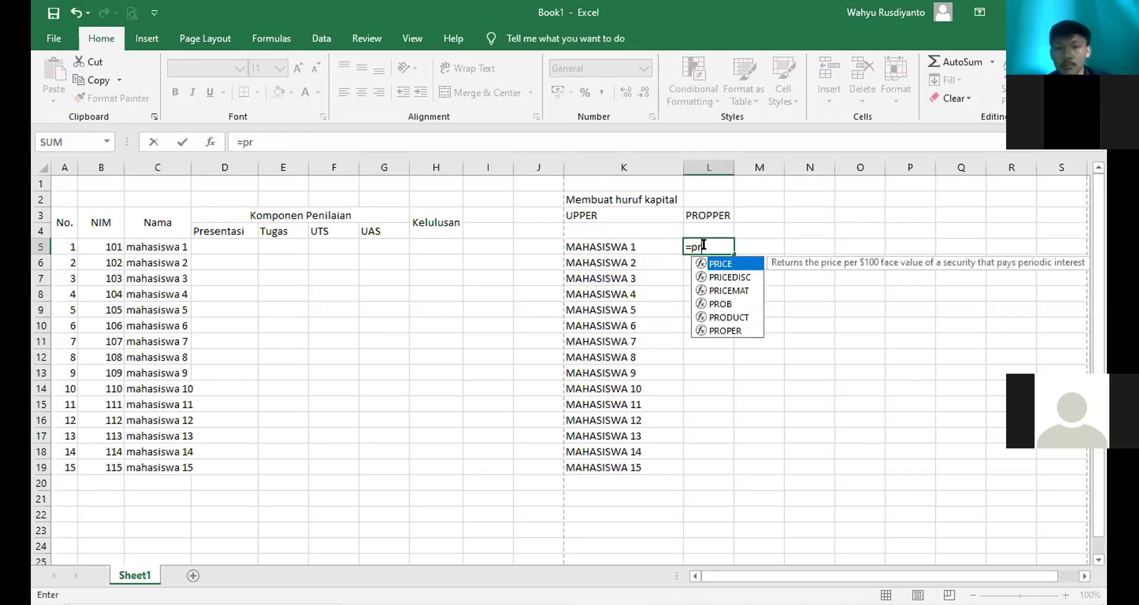
left_click(728, 331)
double_click(727, 331)
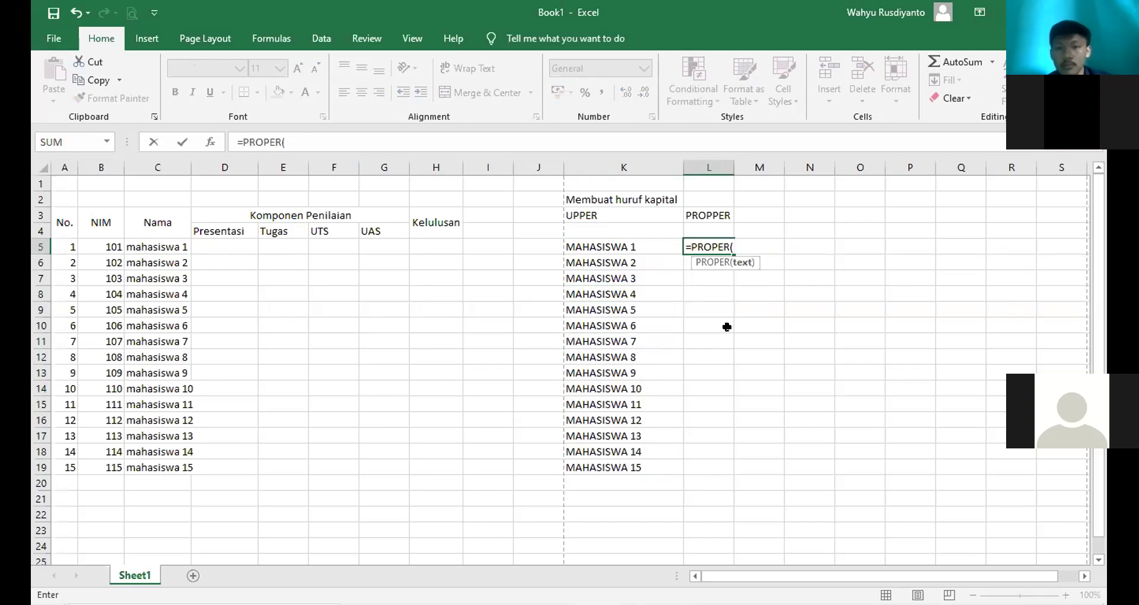
left_click(152, 240)
type(")")
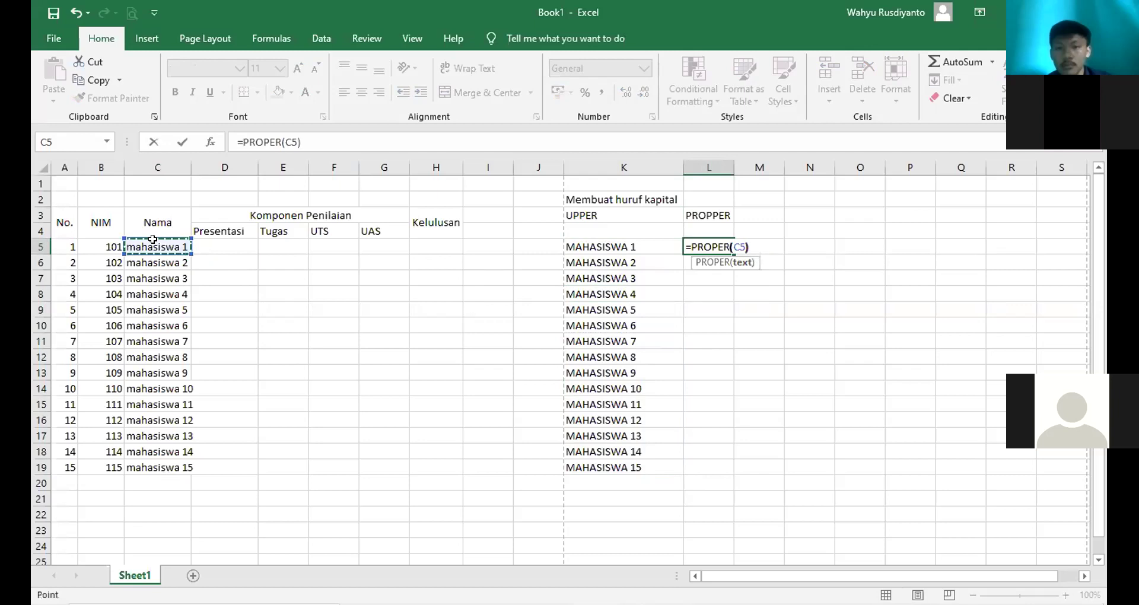
key("Return")
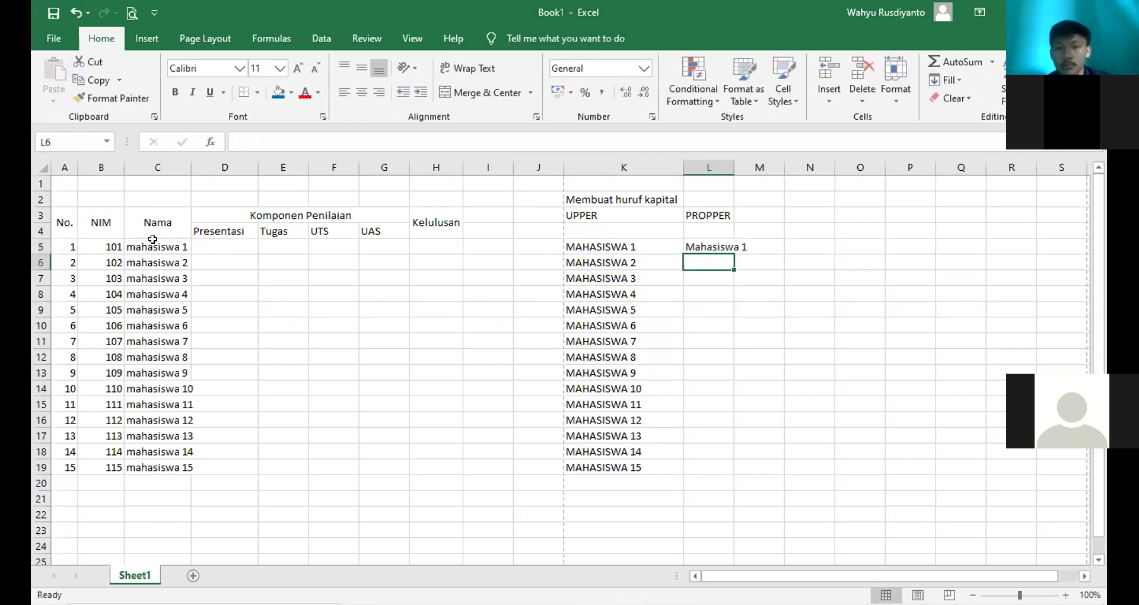
Auto-fit the width of column L and fill the PROPER formula from cell L5 down to L19
double_click(733, 167)
left_click(742, 248)
left_click_drag(744, 252, 748, 479)
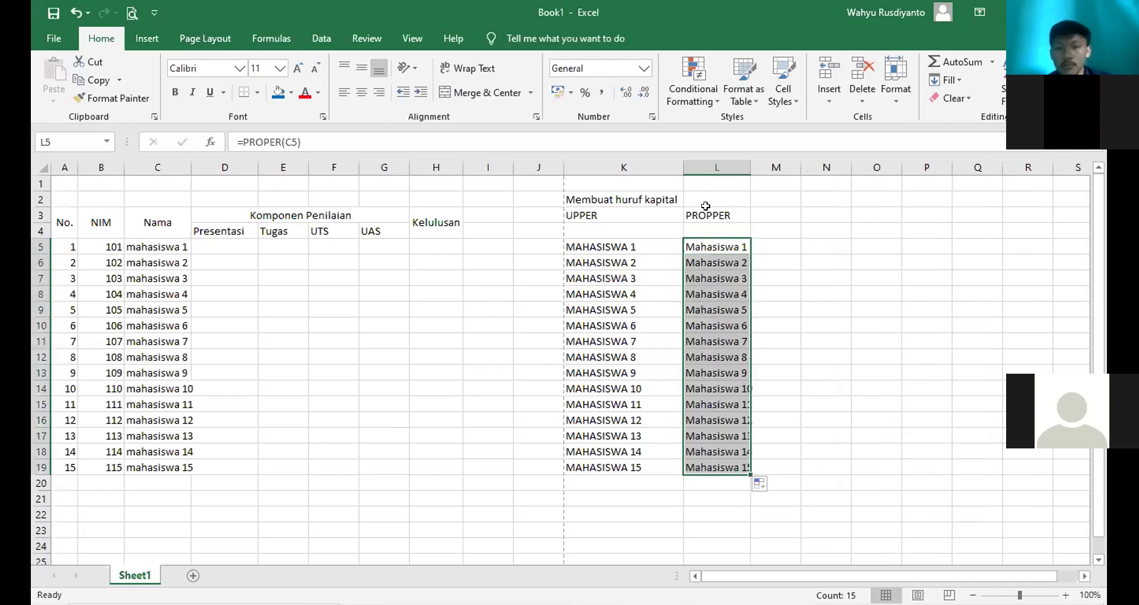
Correct the spelling of the heading in cell L3 to "PROPER"
left_click(716, 214)
double_click(717, 214)
key("BackSpace")
left_click(823, 232)
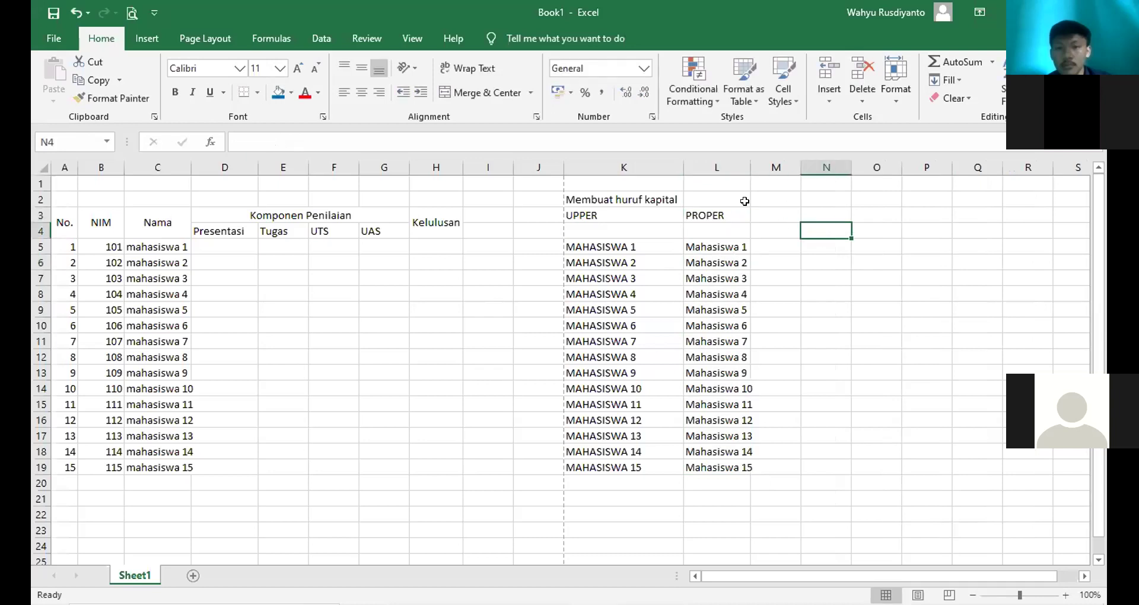
Enter the description "Kapital hanya huruf depan" in cell L2 above the "PROPER" heading
left_click(717, 196)
type("Ka")
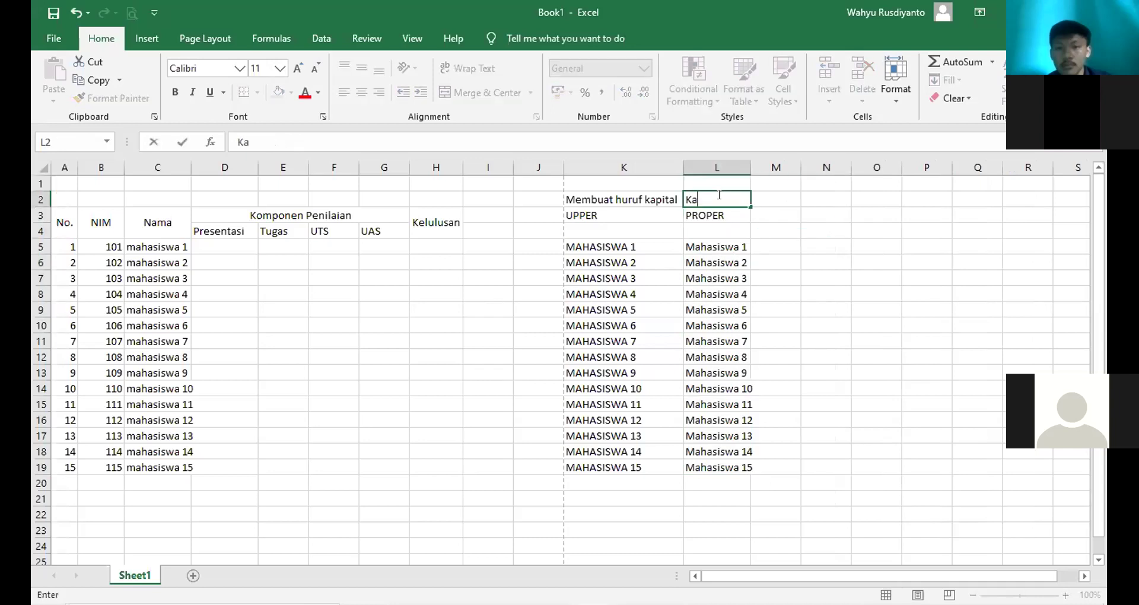
type("pital han")
key("BackSpace")
type("nya")
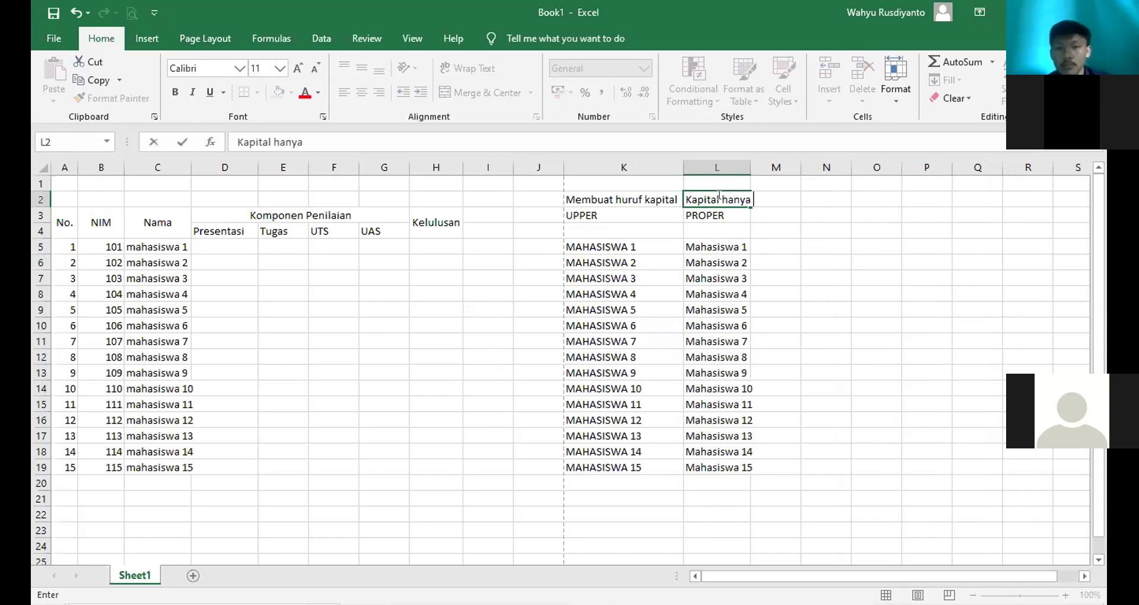
type(" huruf depan")
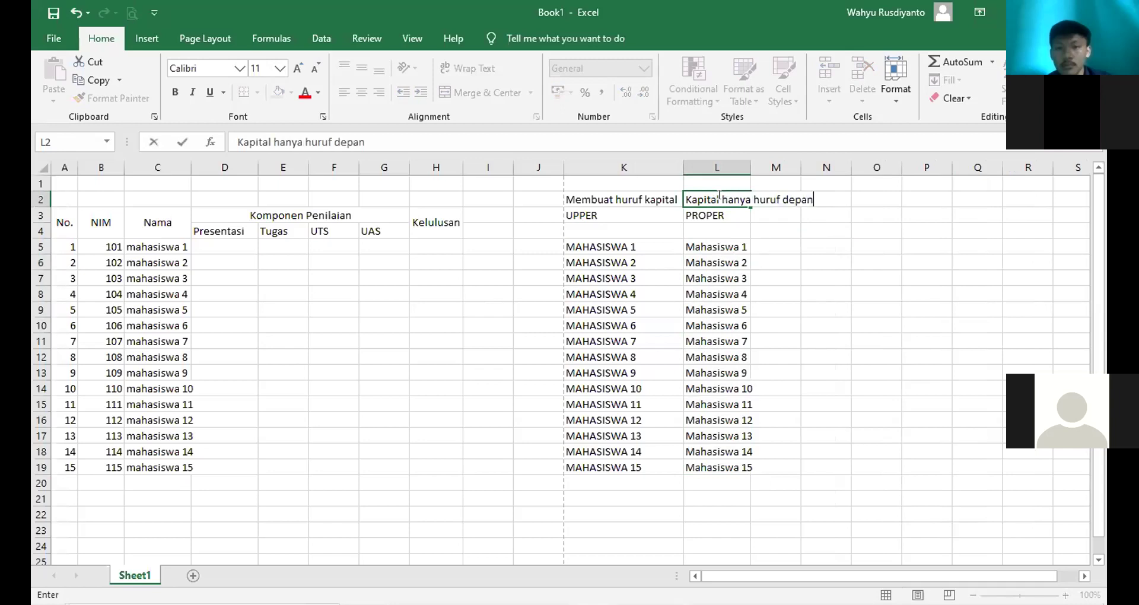
left_click(775, 324)
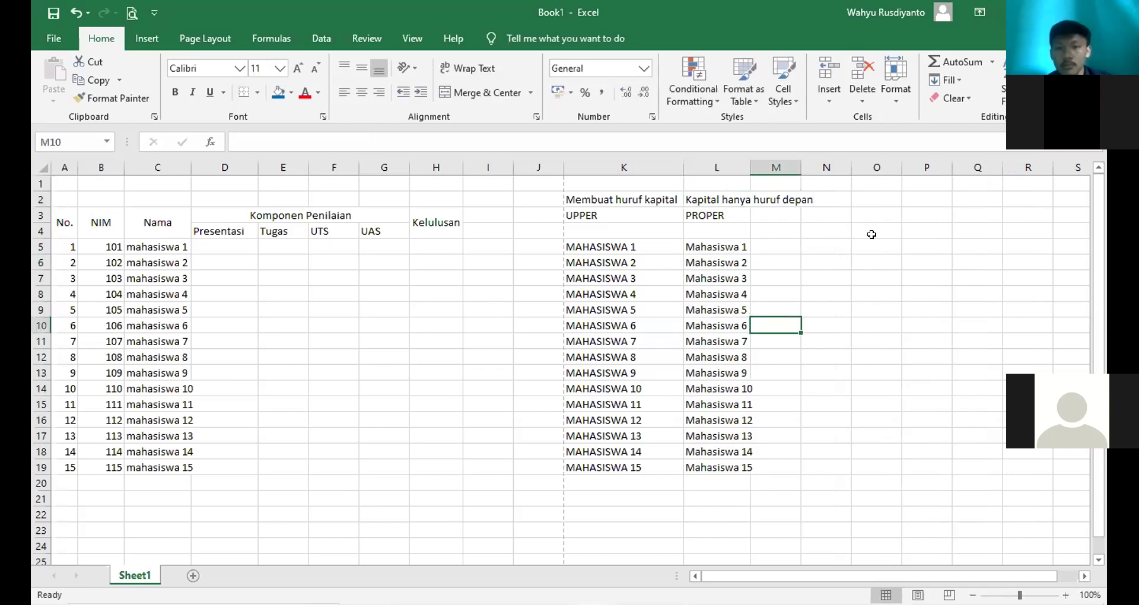
Auto-fit the width of column L and enter the heading "Lower" in cell M3
double_click(743, 162)
left_click(797, 275)
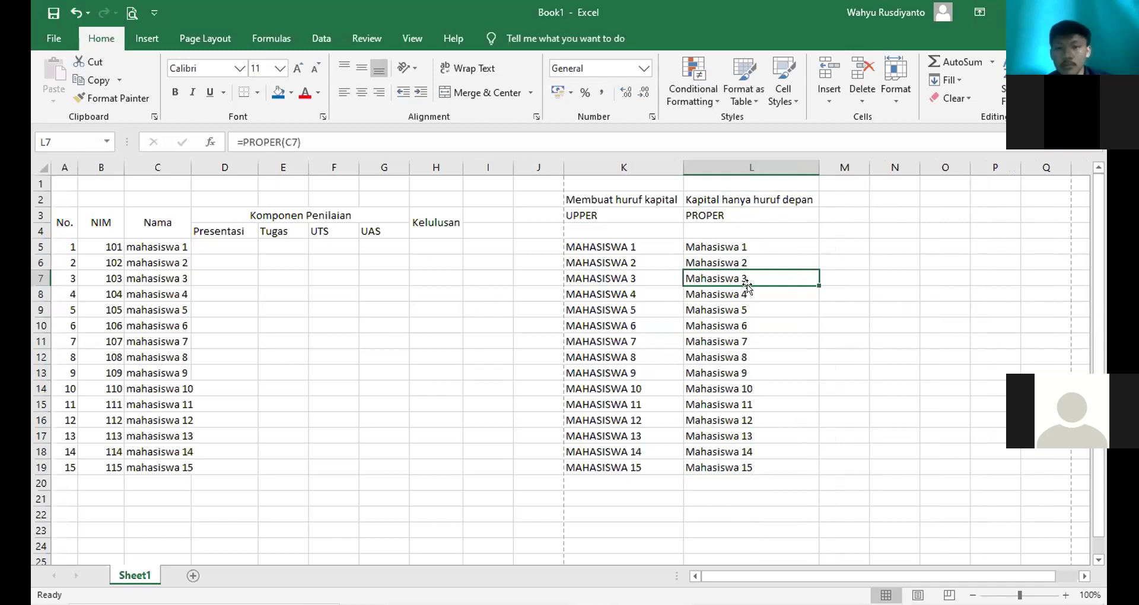
left_click(822, 217)
type("Lower")
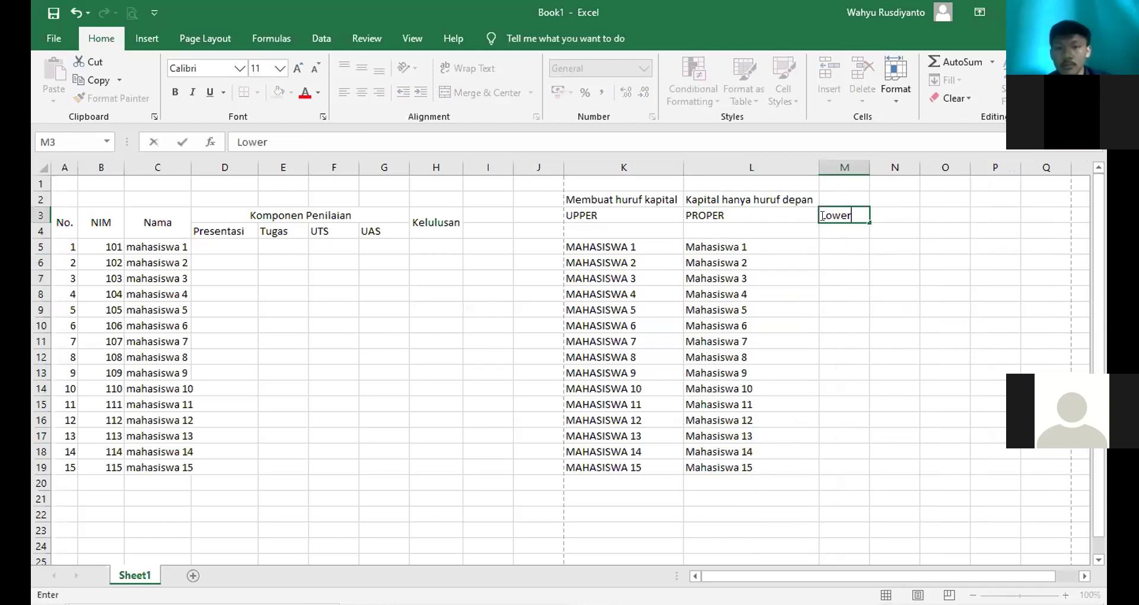
Enter the formula =LOWER(K5) in cell M5 to convert the first uppercase student name to lowercase
left_click(832, 249)
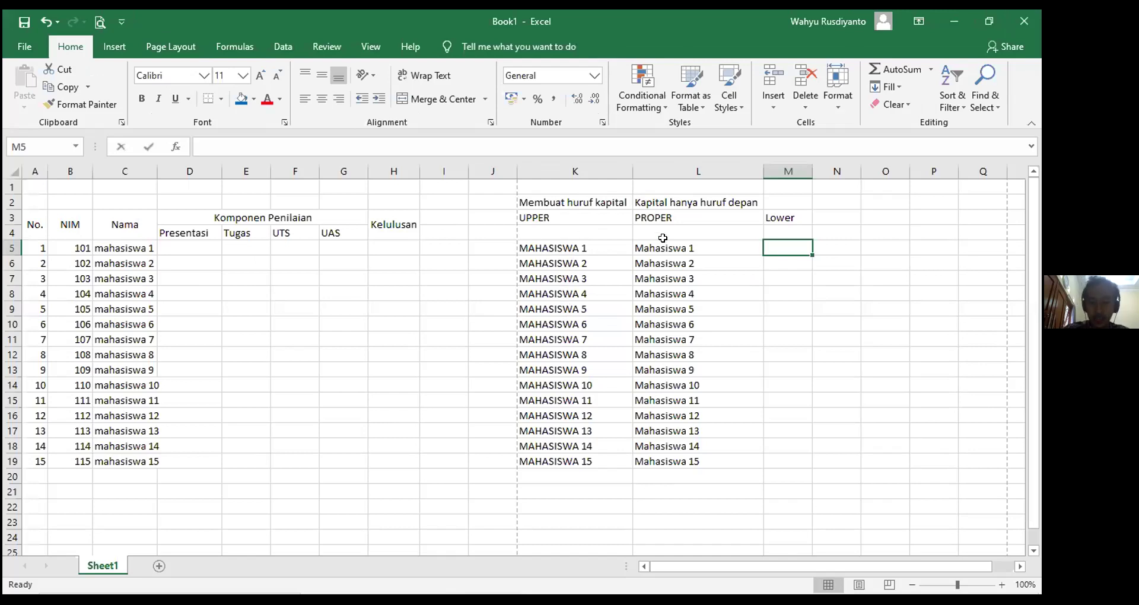
type("=")
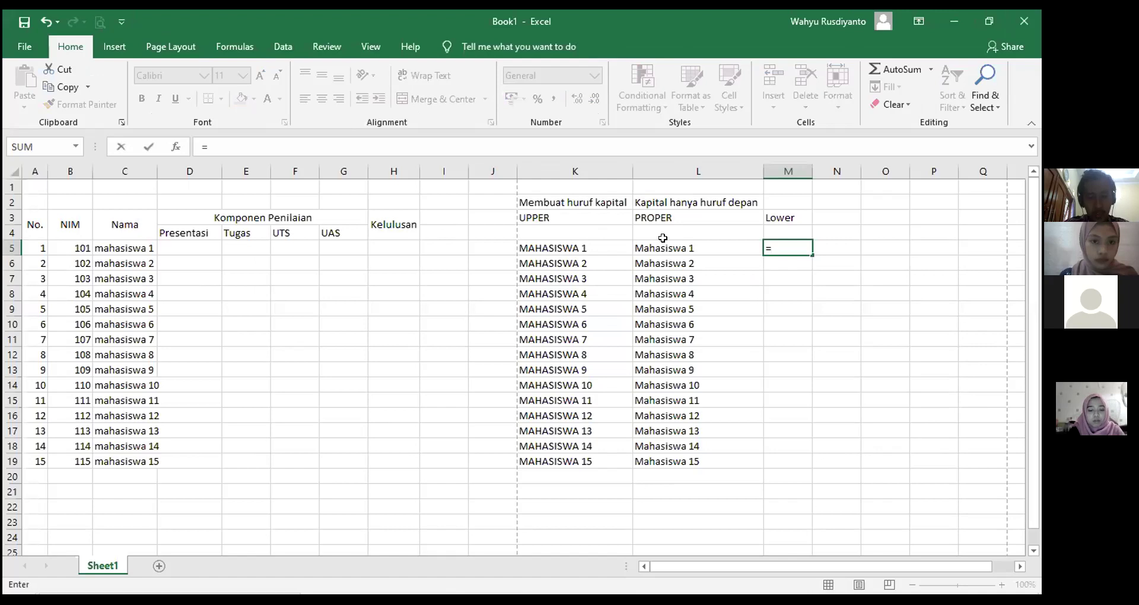
type("lower(")
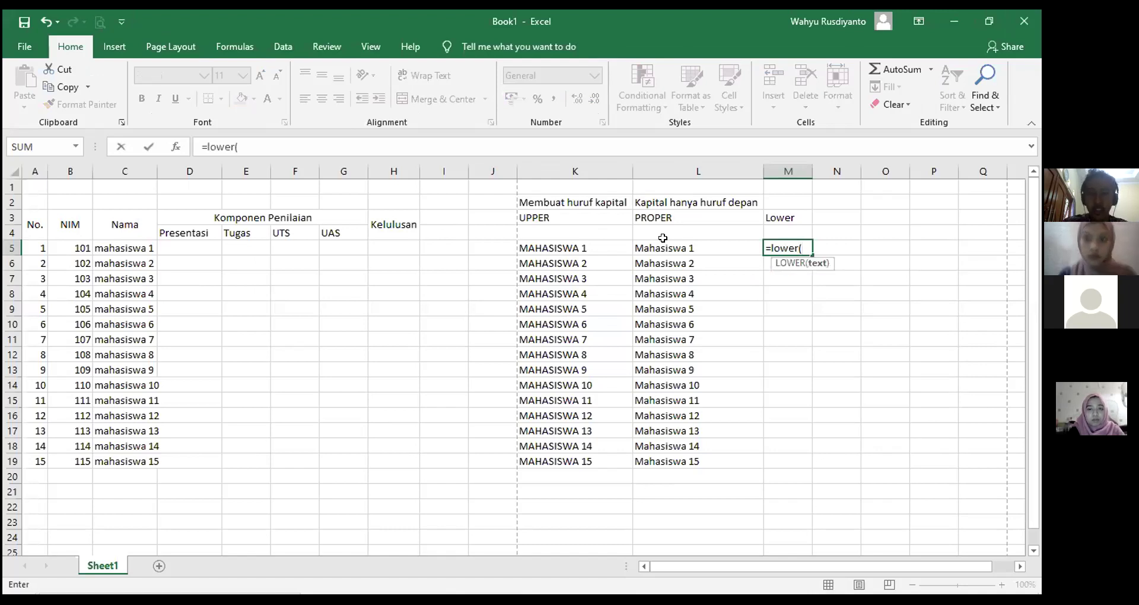
left_click(578, 247)
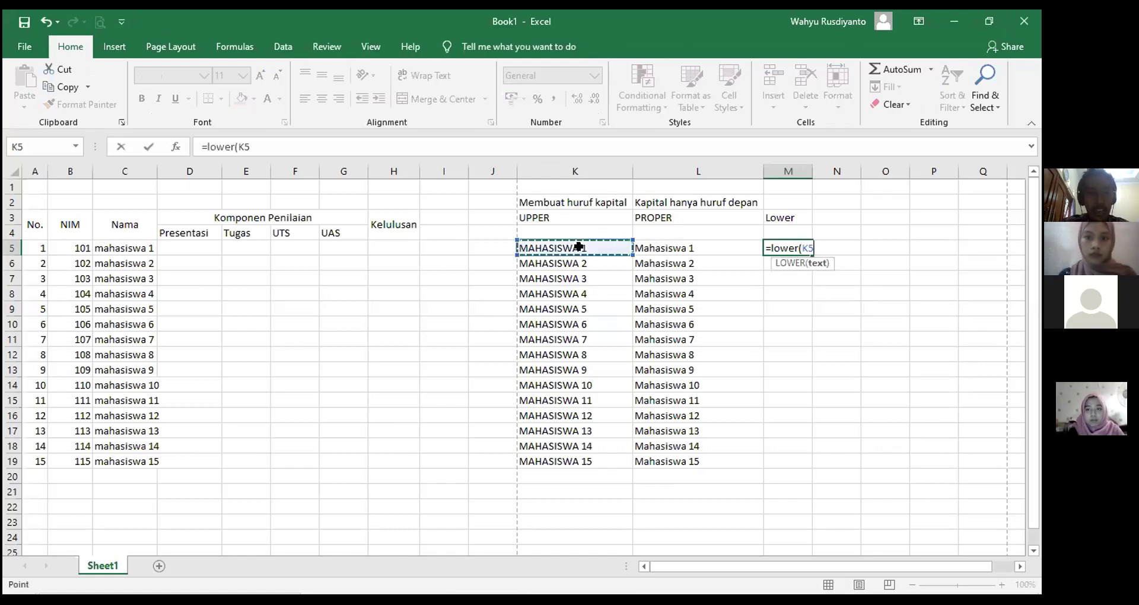
type(")")
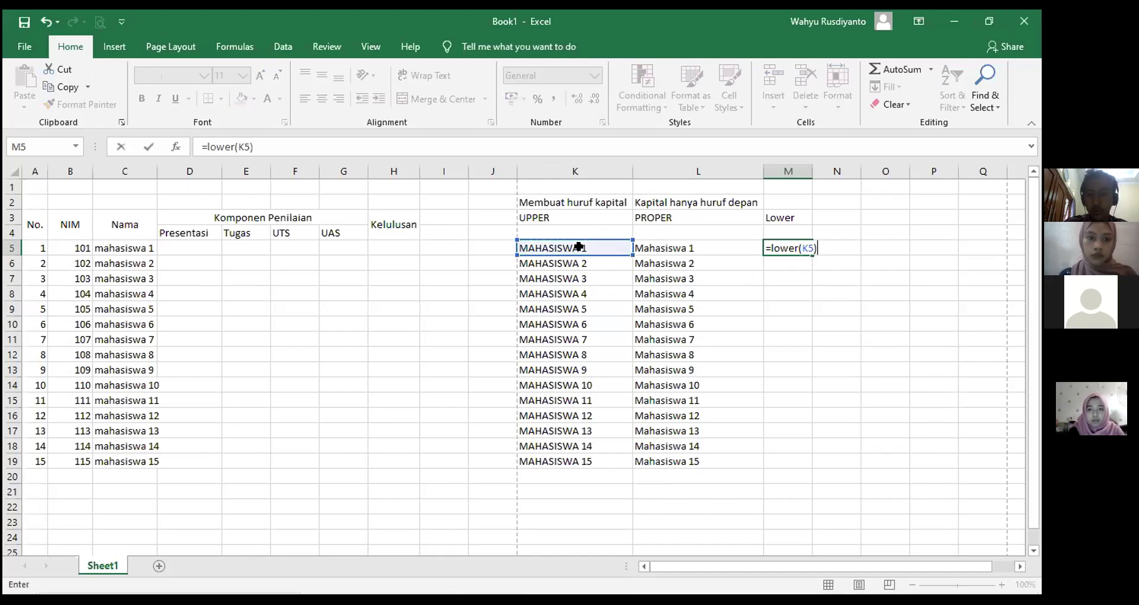
key("Return")
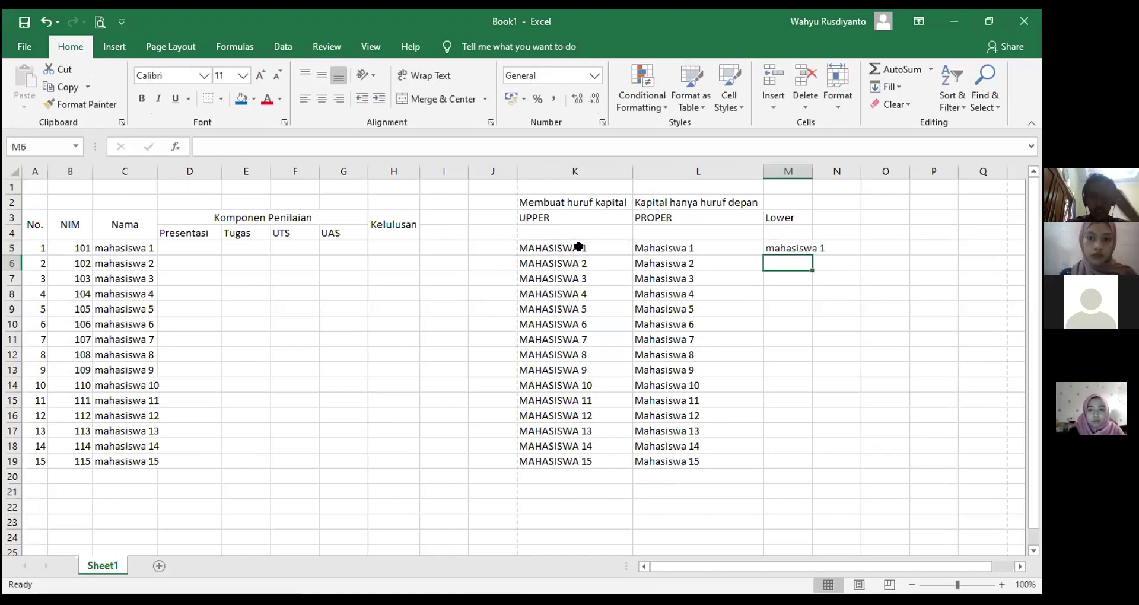
Auto-fit the width of column M and fill the LOWER formula from cell M5 down to M19
double_click(811, 171)
left_click(814, 248)
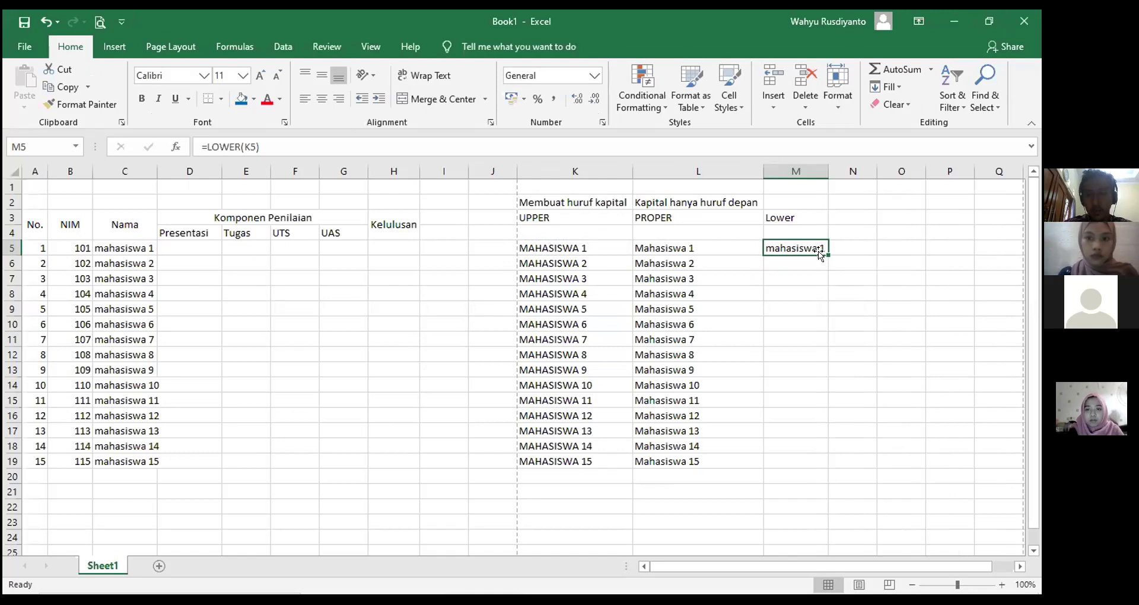
left_click_drag(827, 435, 820, 463)
left_click(716, 386)
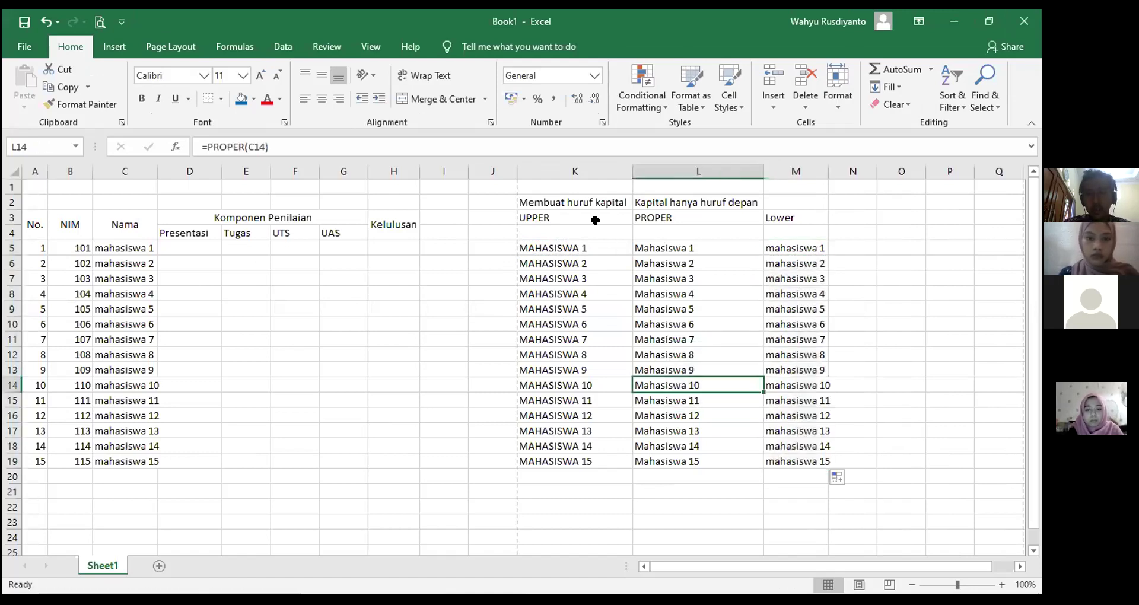
Enter the description "Huruf Kecil" in cell M2 above the "Lower" heading and auto-fit column M
left_click(767, 197)
type("Huruf Kec")
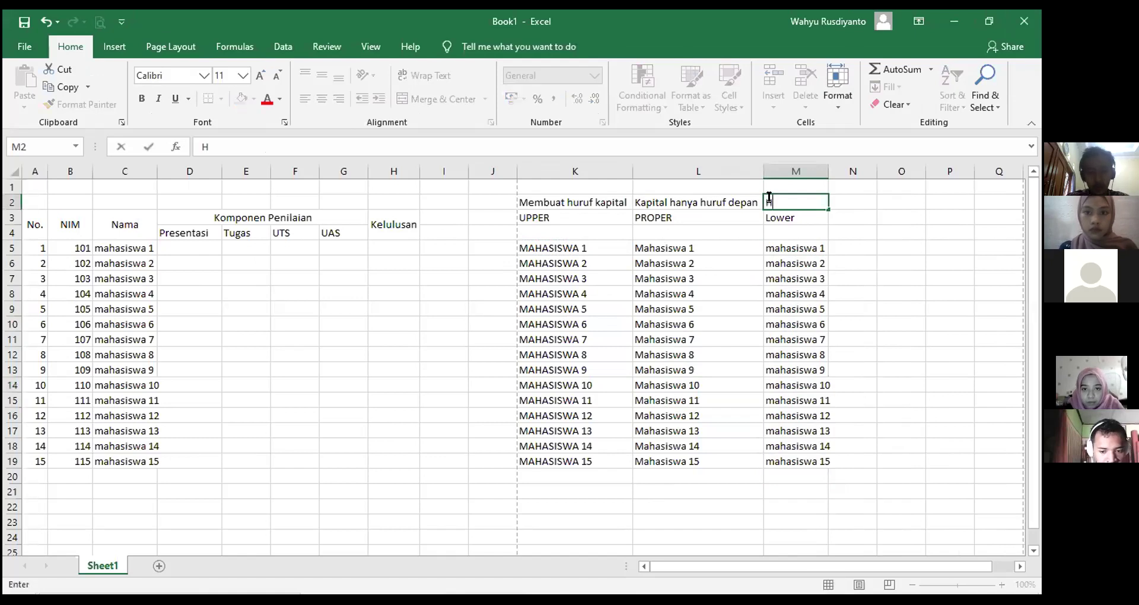
type("il")
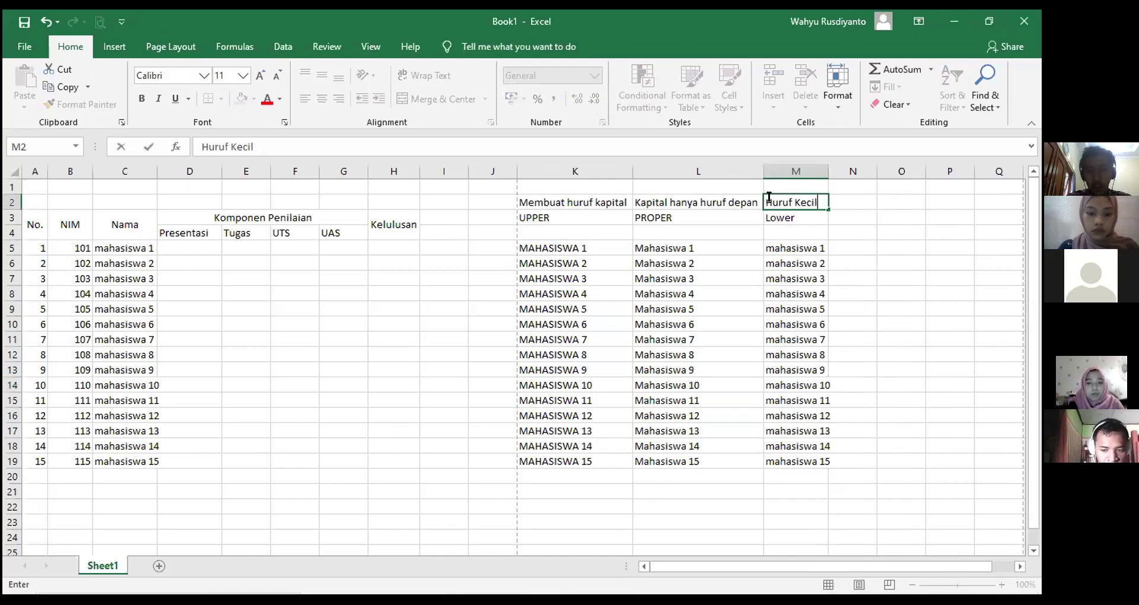
left_click(848, 310)
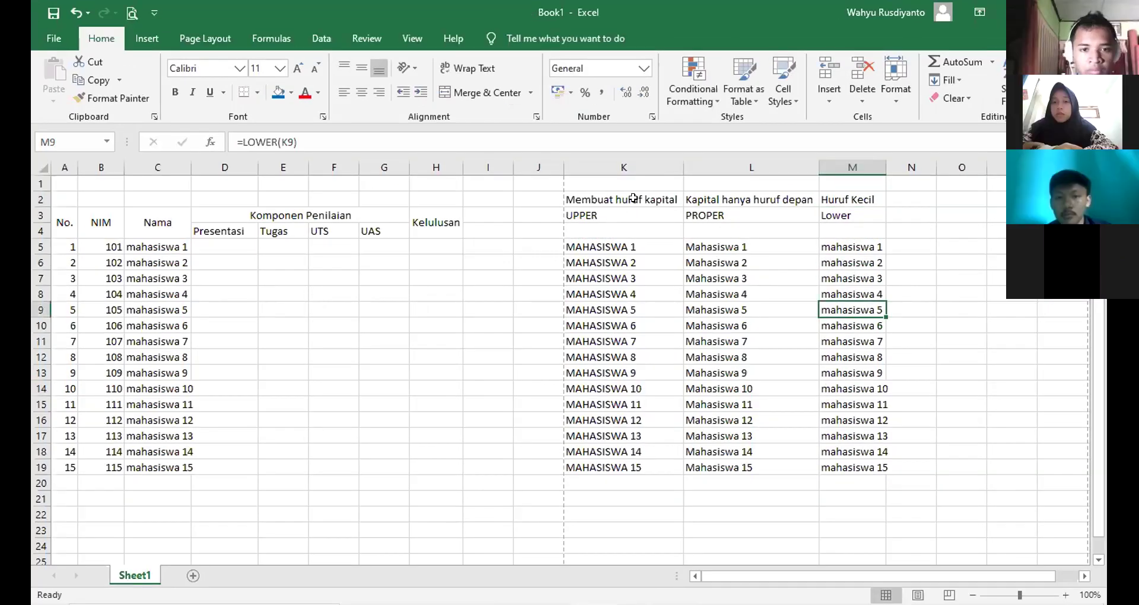
double_click(885, 168)
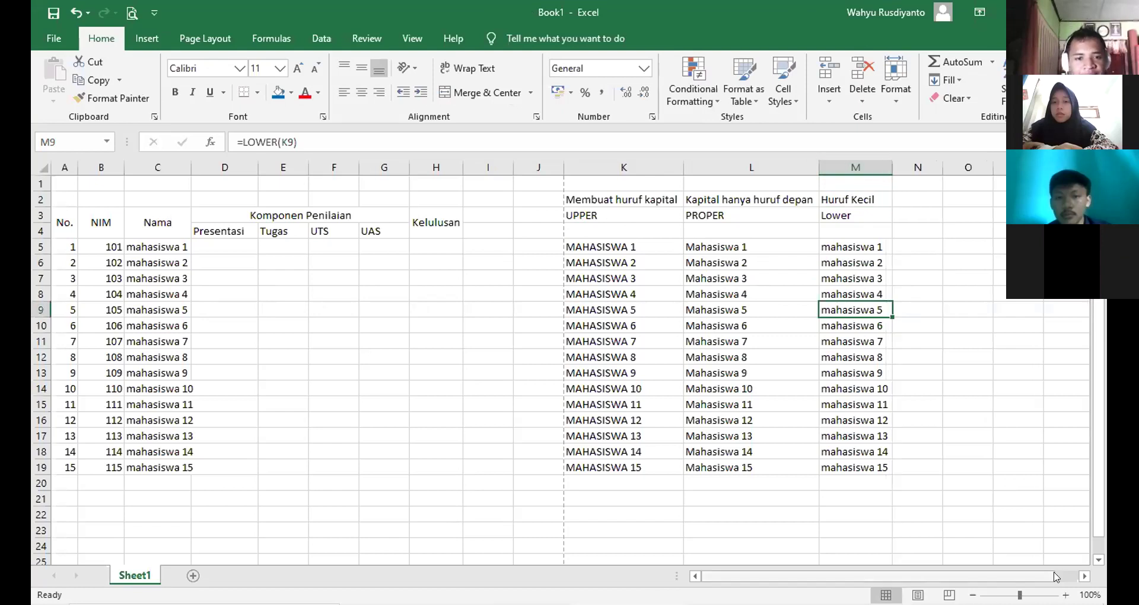
Review the headings and converted names of the UPPER, PROPER and Lower examples in columns K to M
scroll(444, 263, "up", 1, "ctrl")
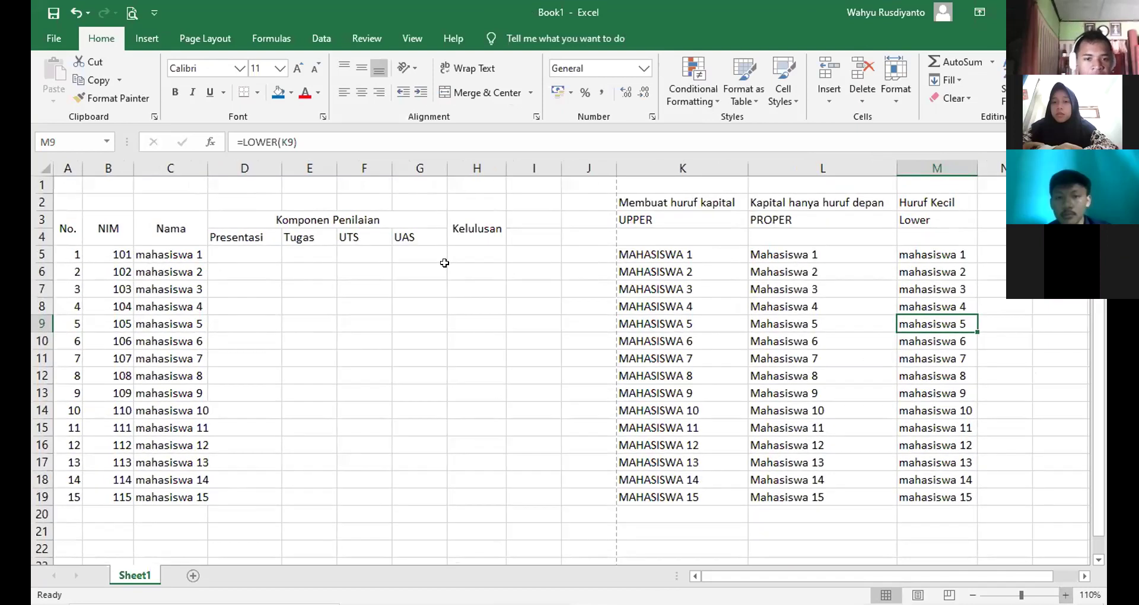
scroll(941, 574, "right", 1)
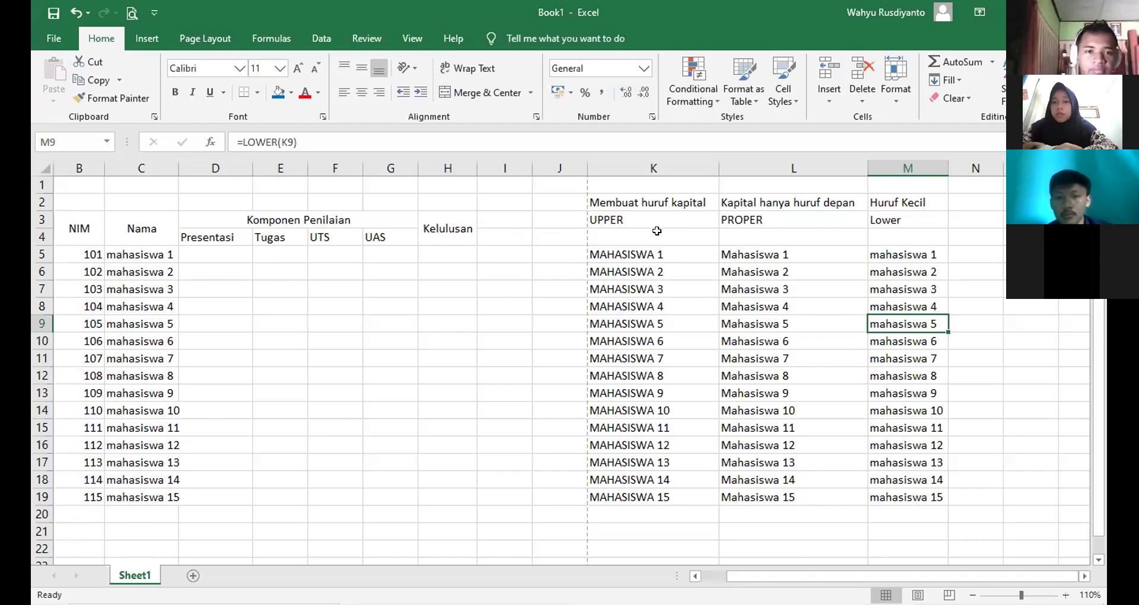
left_click(880, 214)
left_click(786, 221)
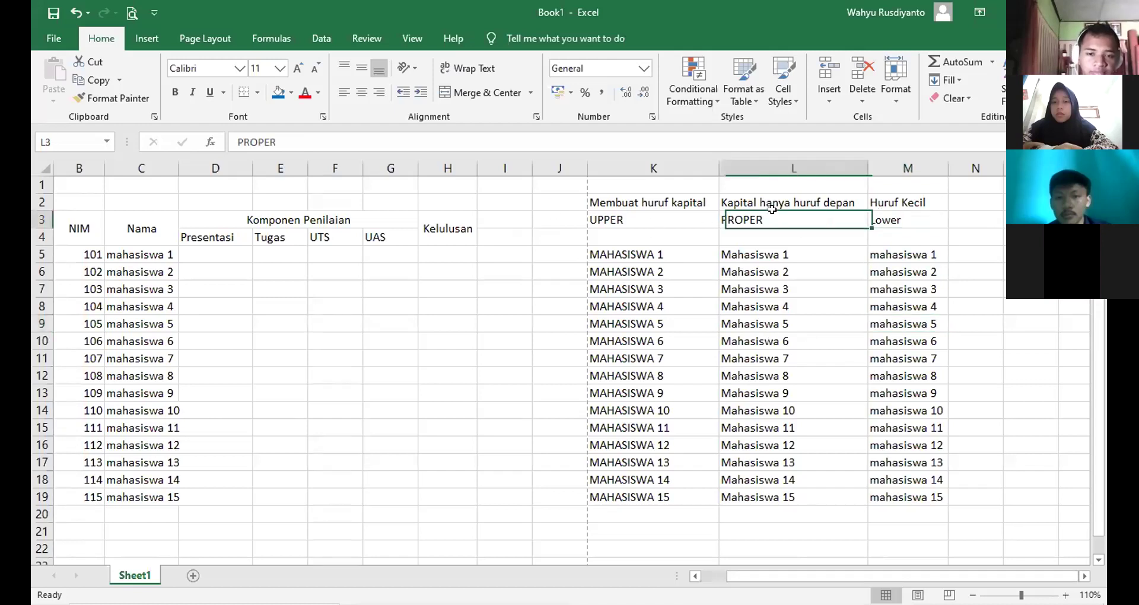
left_click(624, 212)
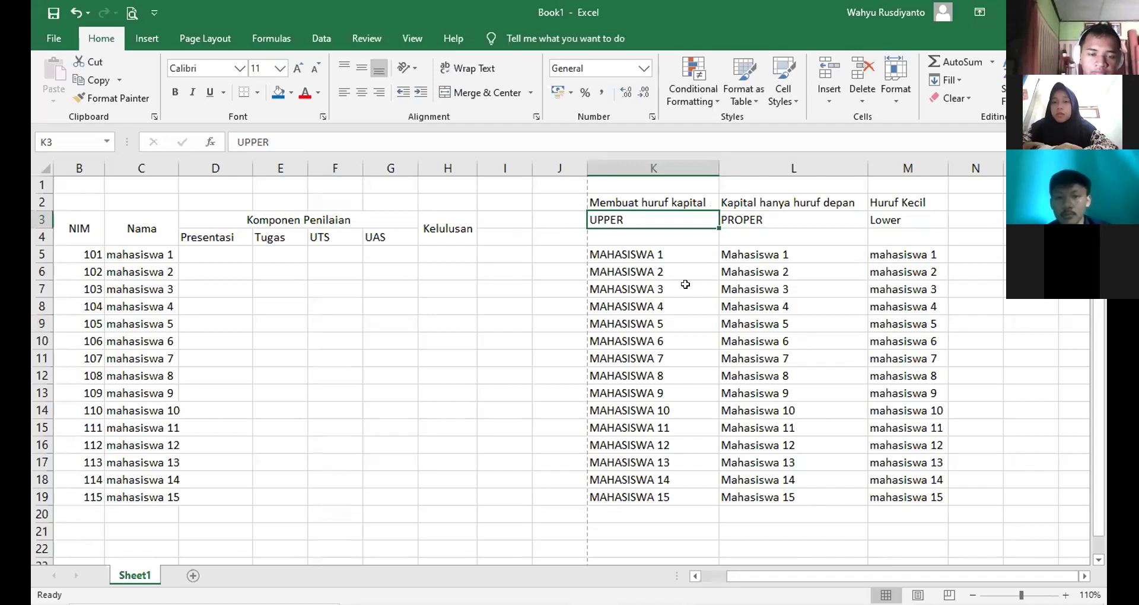
left_click(720, 325)
left_click(772, 386)
left_click(758, 438)
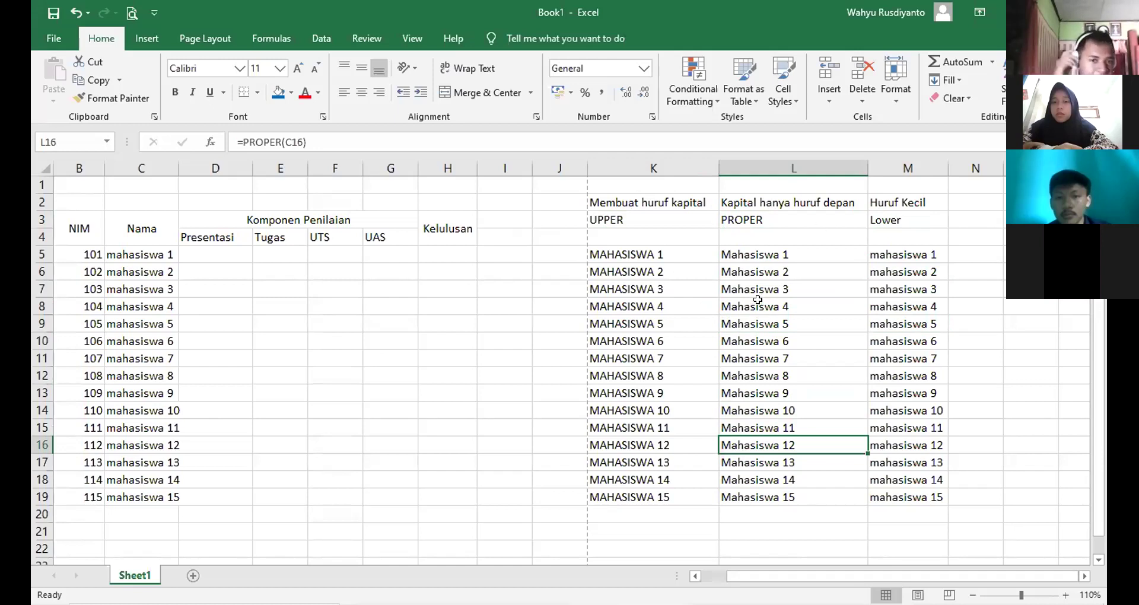
left_click(563, 310)
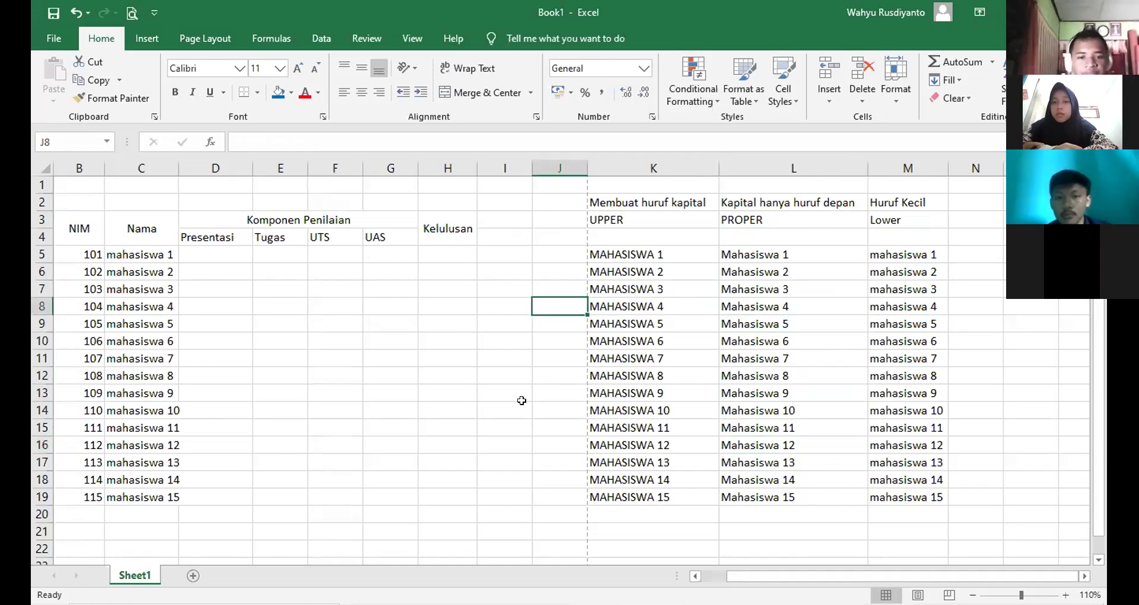
left_click(595, 375)
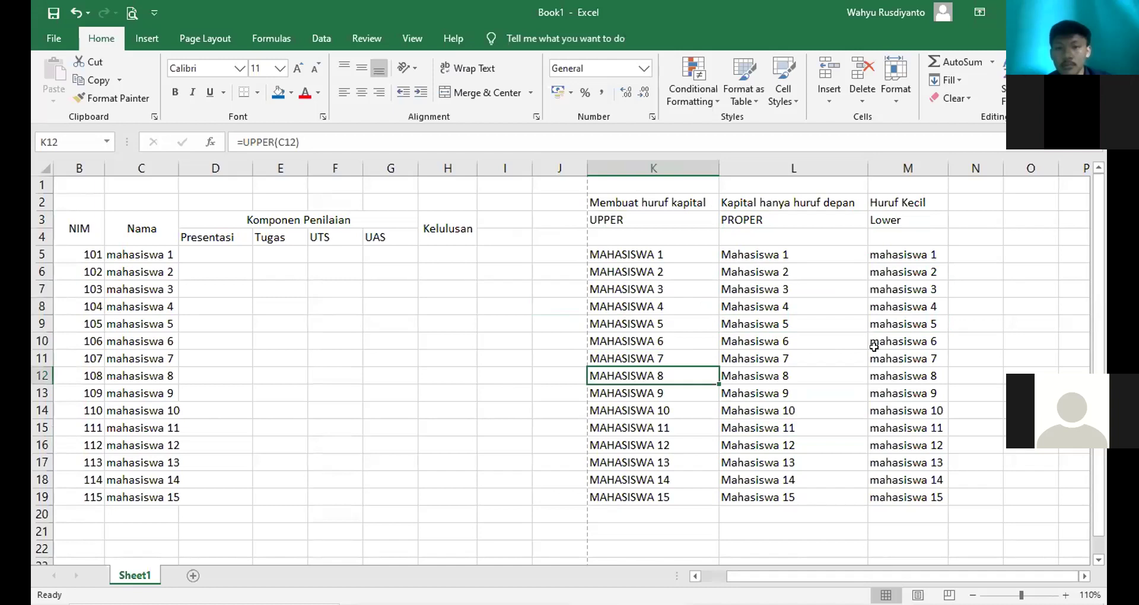
Clear the text function examples from the range K2:M19
left_click_drag(639, 199, 909, 497)
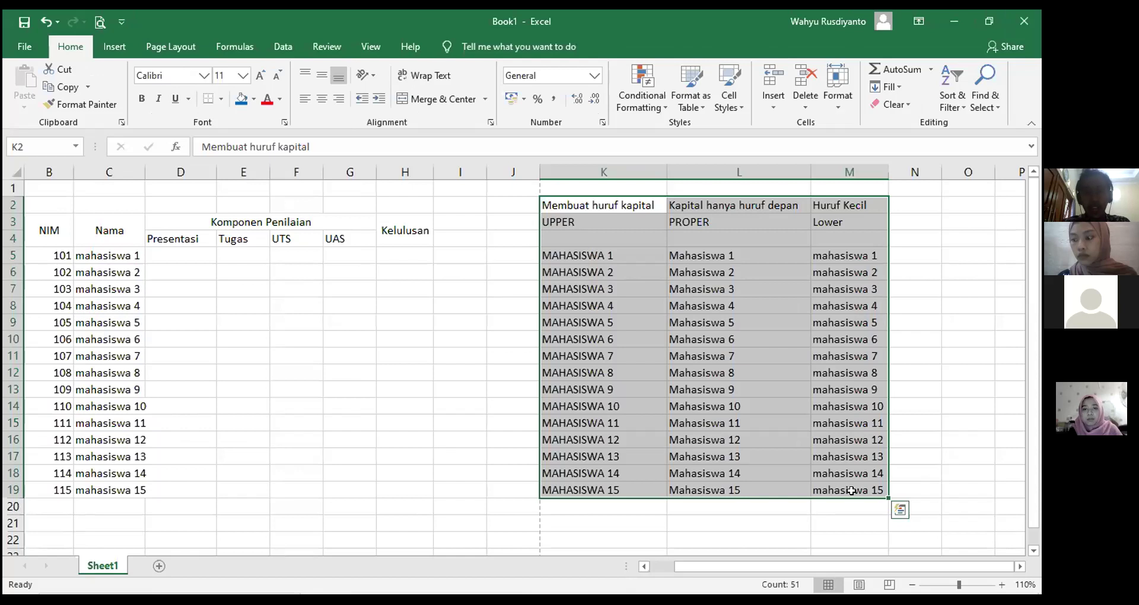
key("Delete")
left_click(327, 372)
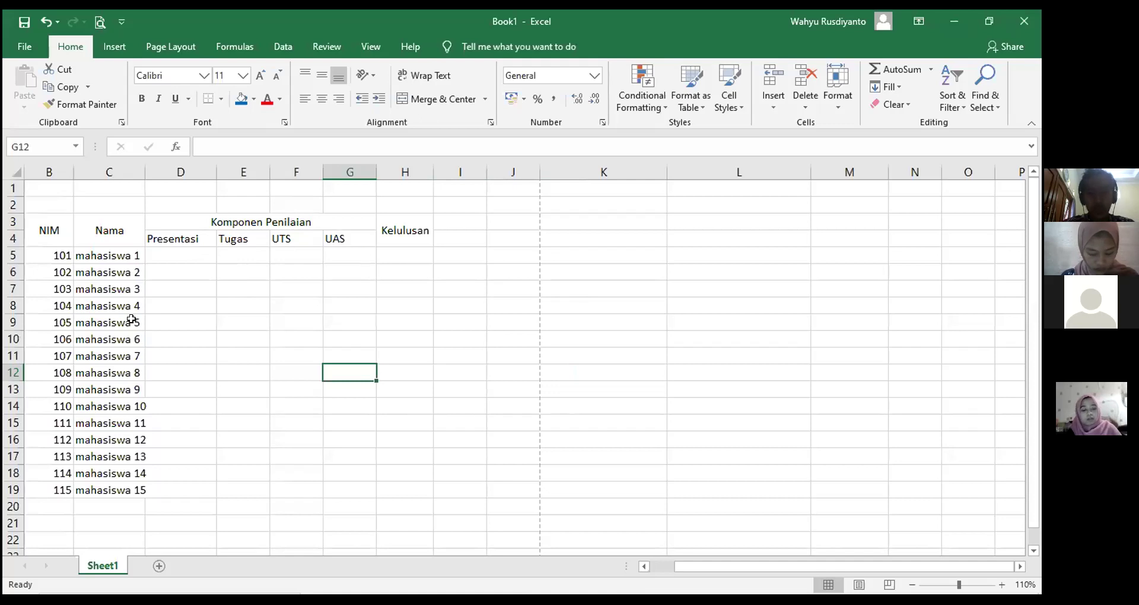
Enter the Presentasi score 75 for the first two students in cells D5 and D6
left_click(179, 258)
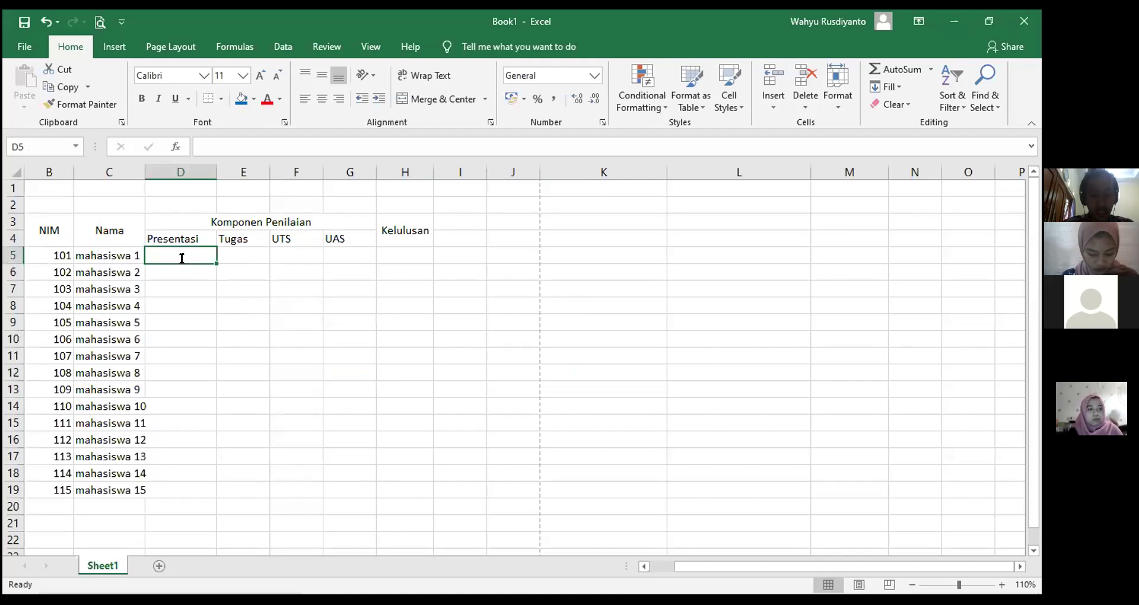
type("7")
key("Return")
key("Return")
left_click(209, 261)
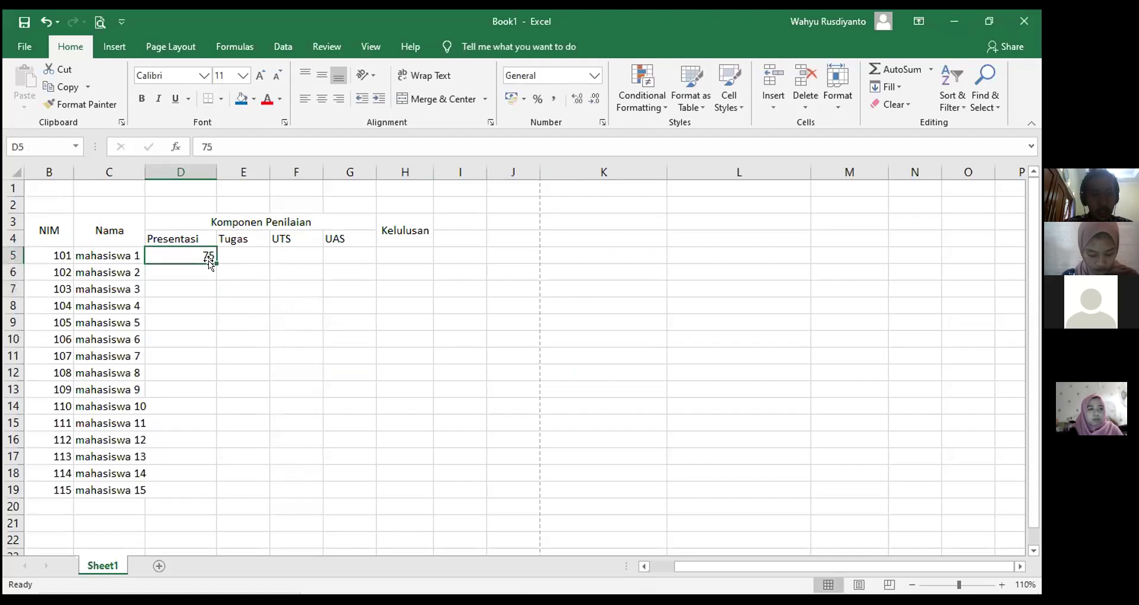
left_click(202, 275)
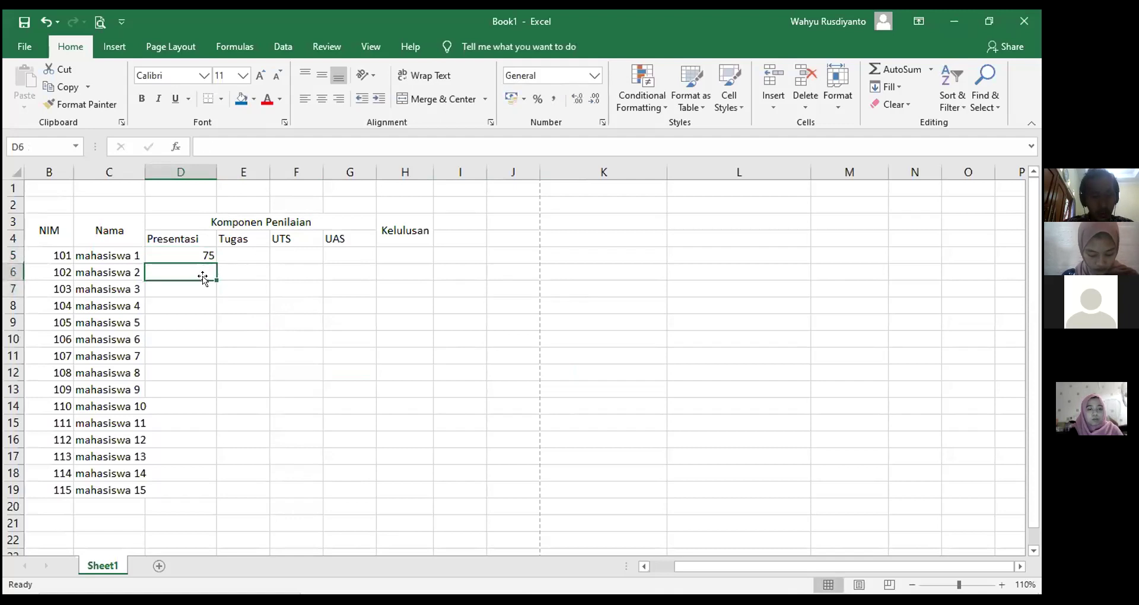
type("75")
key("Return")
Fill the Presentasi score 75 from cells D5:D6 down to D12
left_click(205, 255)
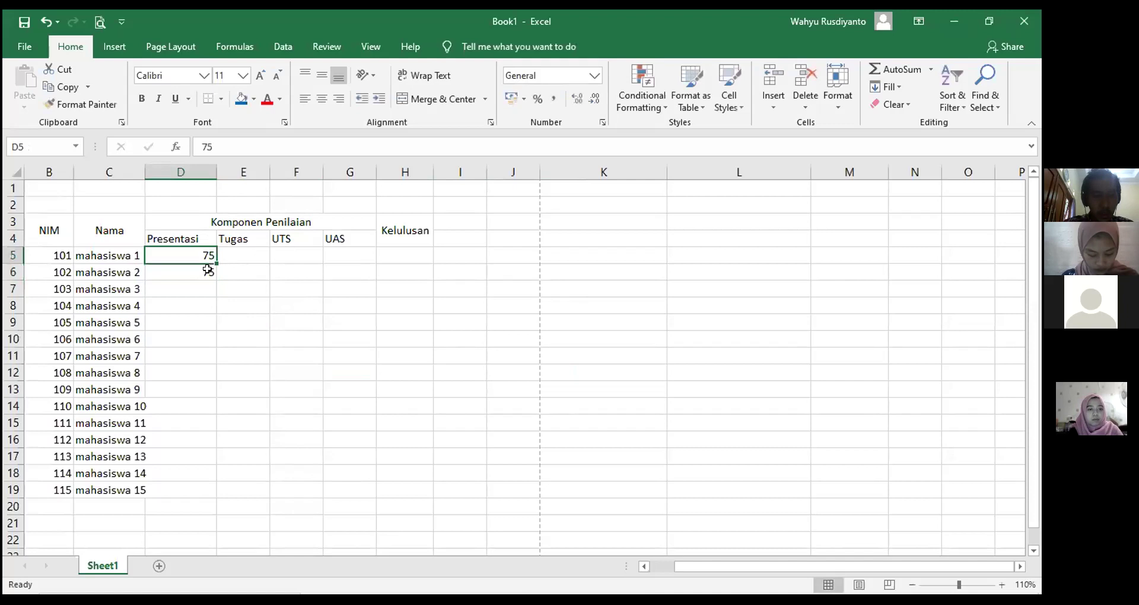
left_click_drag(207, 269, 208, 277)
left_click_drag(209, 335, 208, 335)
left_click_drag(197, 373, 199, 373)
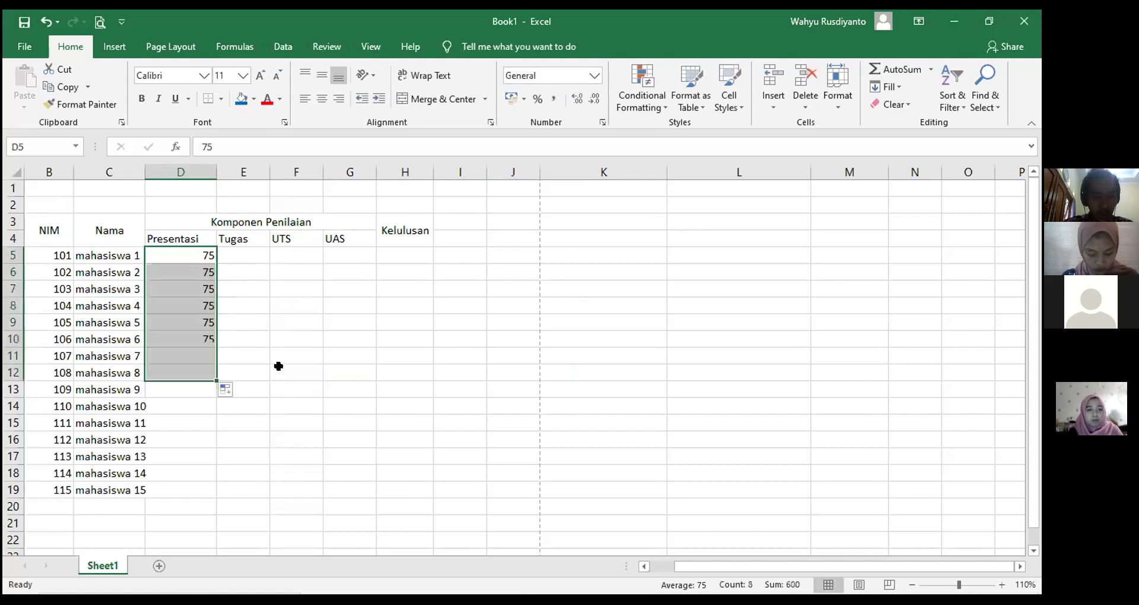
Enter the Presentasi score 80 in cells D13 and D14 and fill it down to D19
left_click(178, 391)
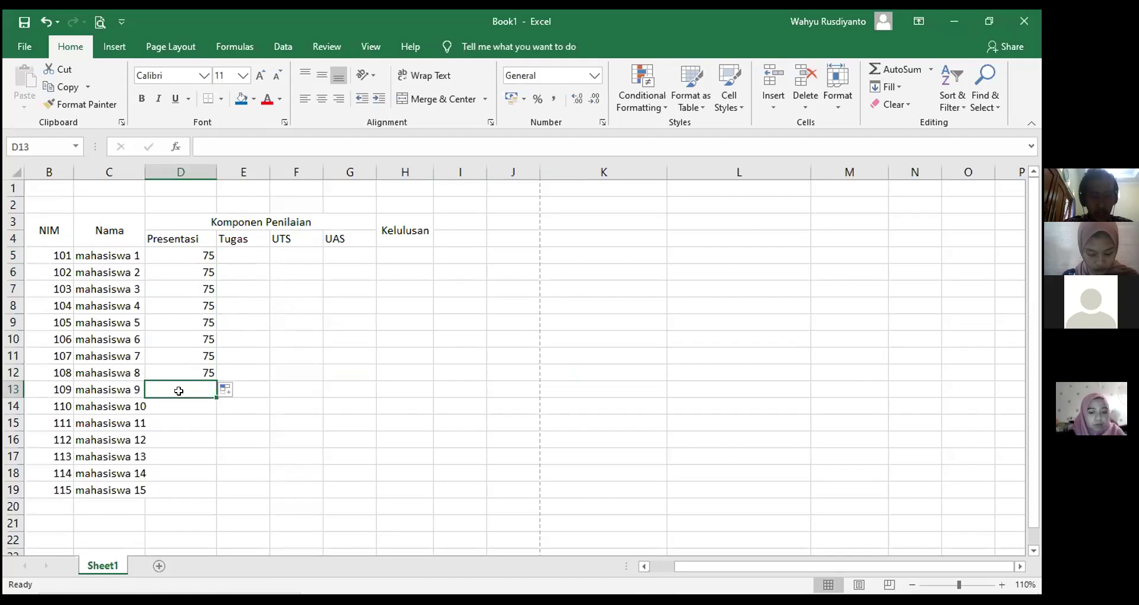
type("80")
left_click(177, 403)
type("80")
key("Return")
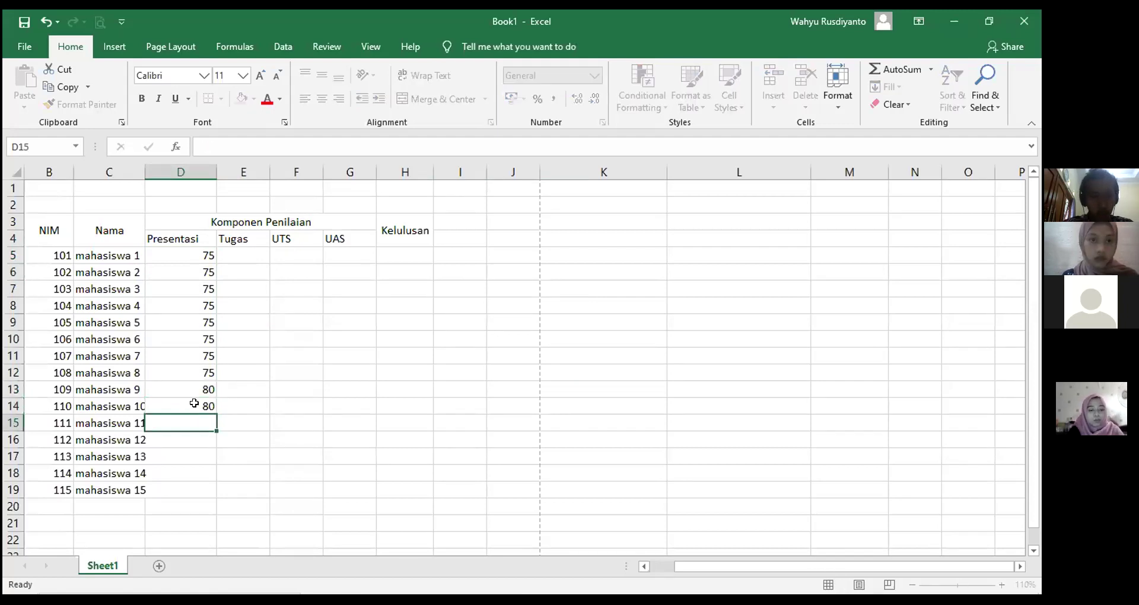
left_click_drag(201, 386, 202, 493)
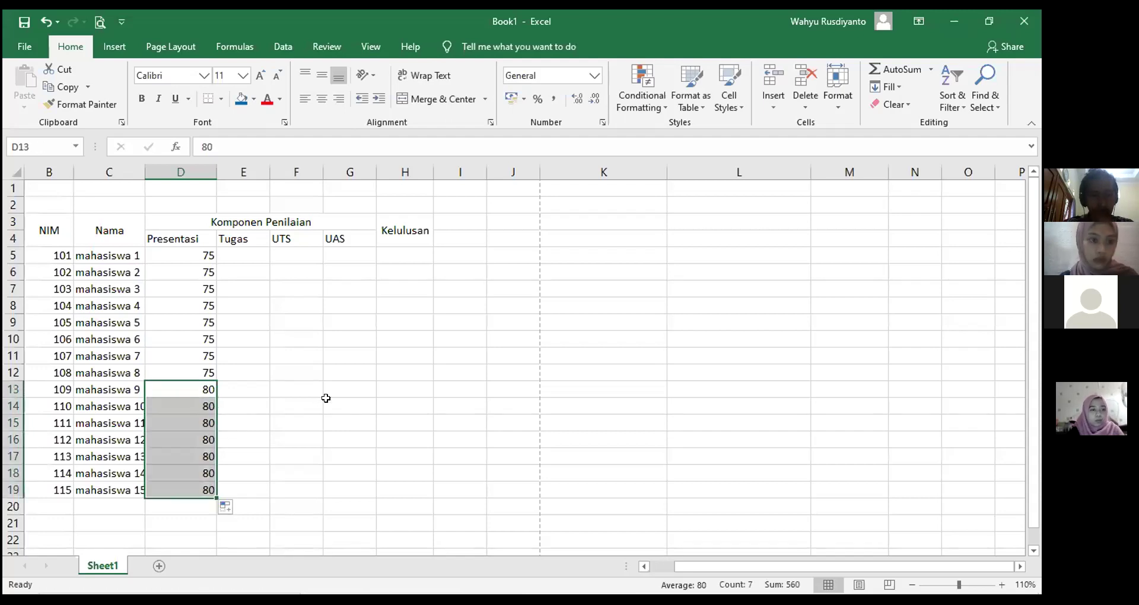
left_click(327, 401)
Enter the Tugas score 80 in cells E5 and E6 and fill it down to E12
left_click(233, 253)
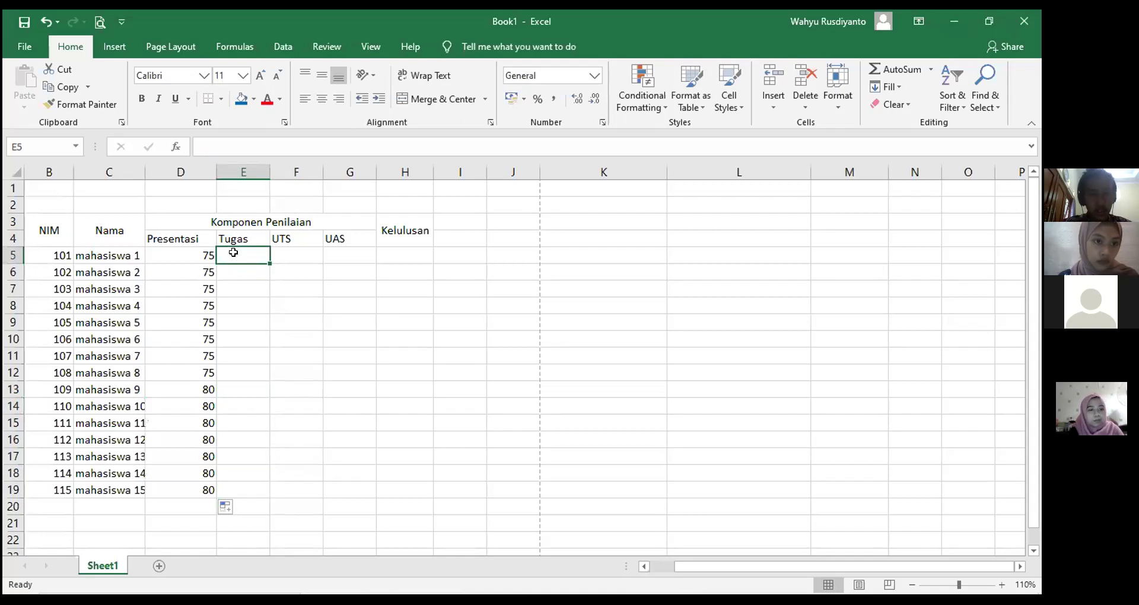
type("80")
left_click(252, 285)
left_click(255, 260)
left_click(255, 265)
type("80")
key("Return")
left_click_drag(256, 254, 267, 288)
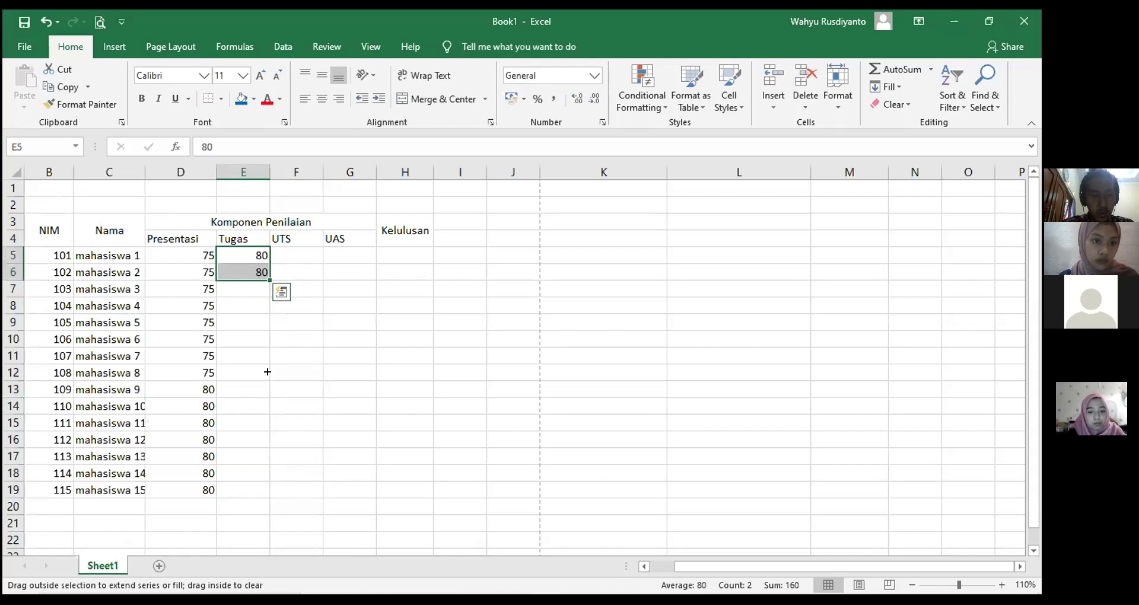
left_click_drag(268, 372, 256, 378)
Enter the Tugas score 75 in cells E13 and E14 and fill it down to E19
left_click(242, 391)
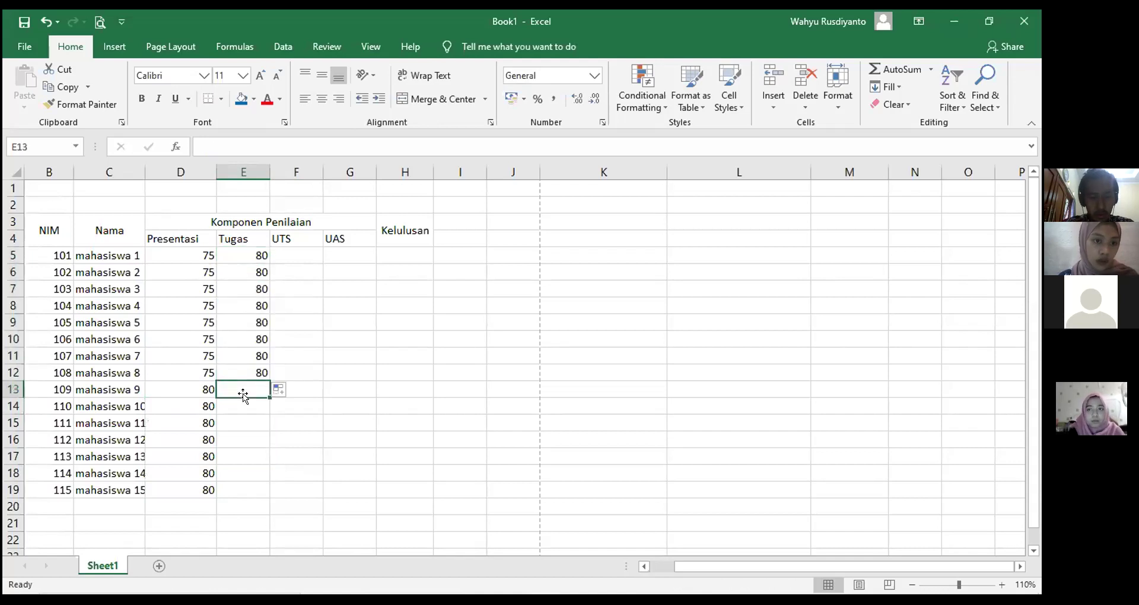
type("75")
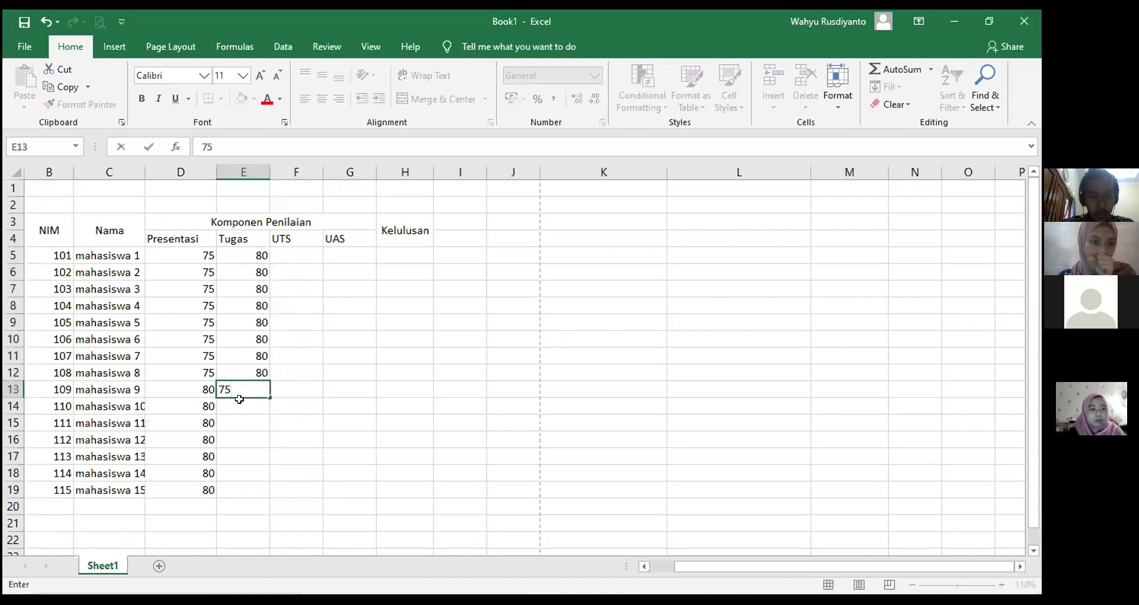
key("Return")
type("7")
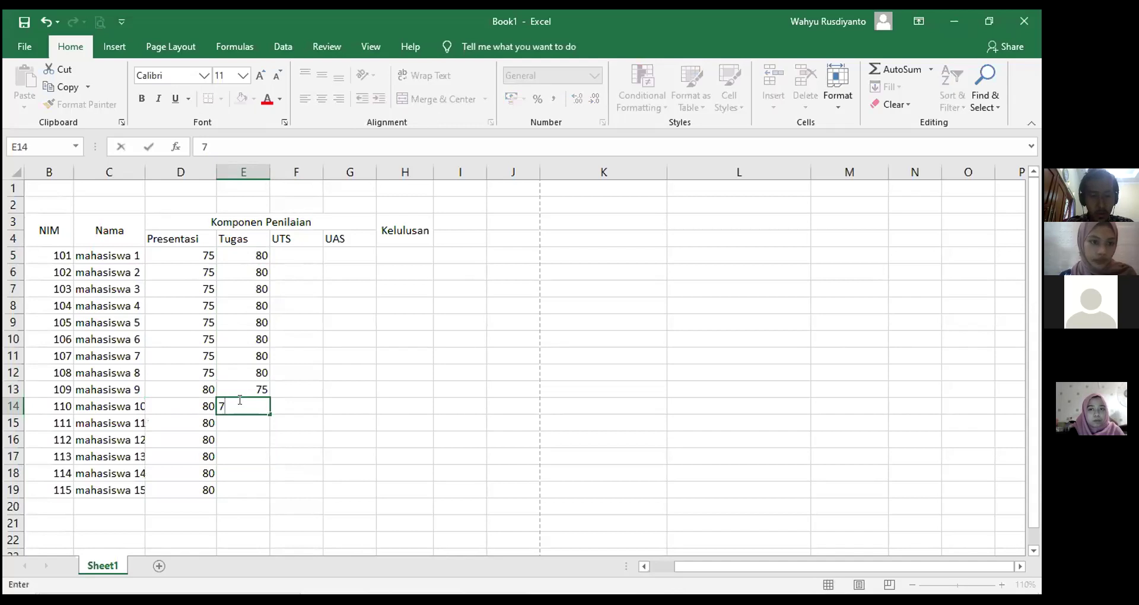
type("5")
key("Return")
left_click(259, 394)
left_click_drag(259, 393, 268, 487)
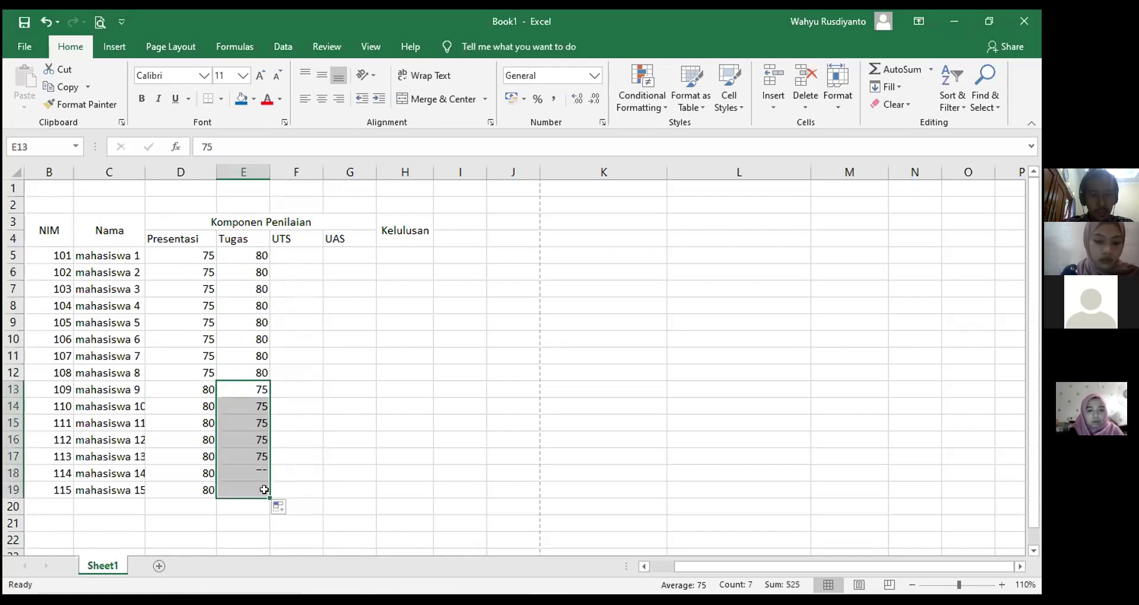
Enter the UTS score 80 in cells F5 and F6 and fill it down to F8
left_click(300, 249)
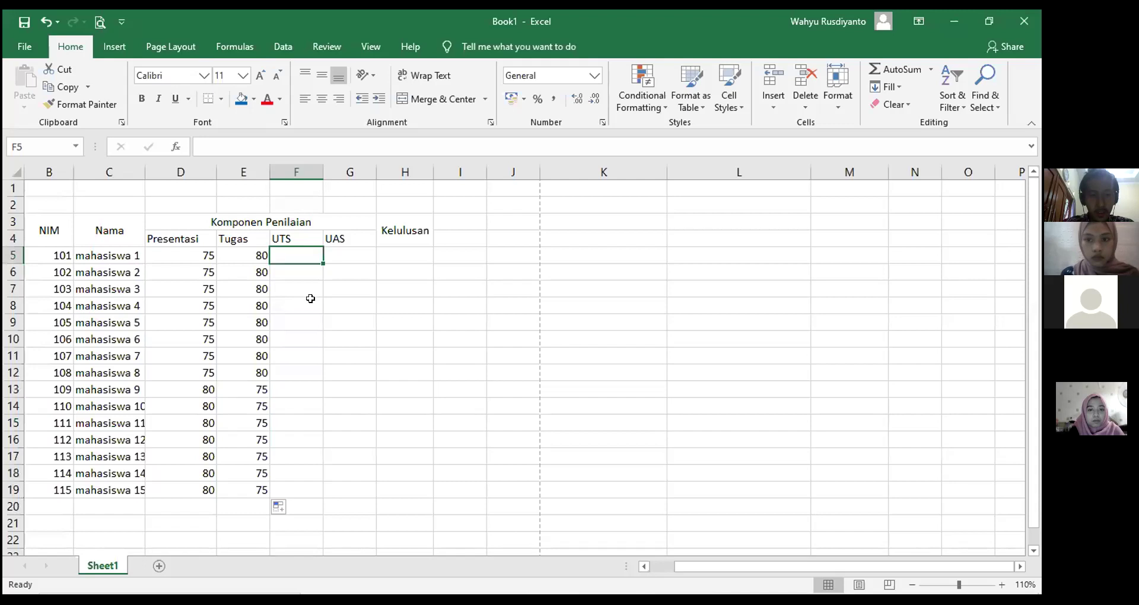
type("80")
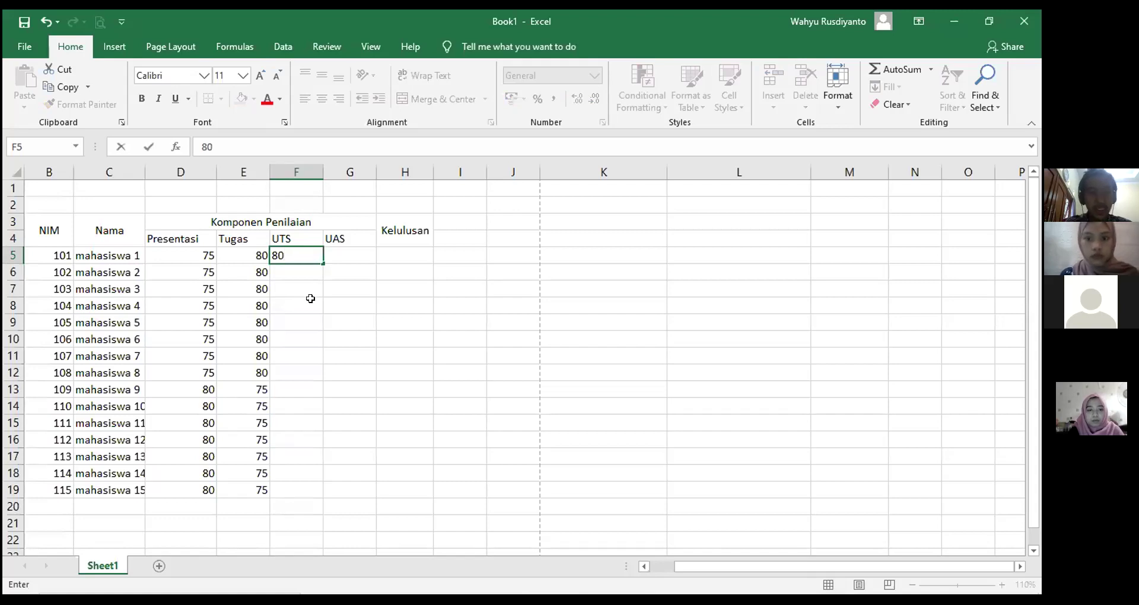
left_click(316, 284)
left_click(306, 270)
type("80")
key("Return")
left_click(309, 258)
left_click(313, 285)
left_click_drag(306, 258, 319, 307)
Enter the UTS score 85 in cell F9 and fill it down to F11
left_click(298, 324)
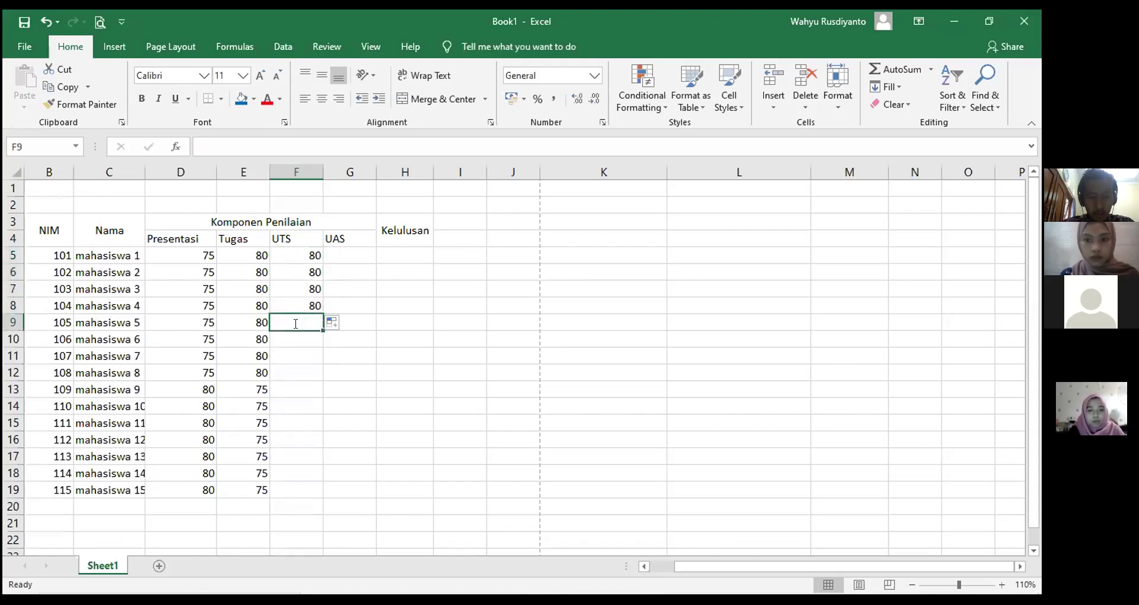
type("85")
left_click(309, 355)
left_click(314, 322)
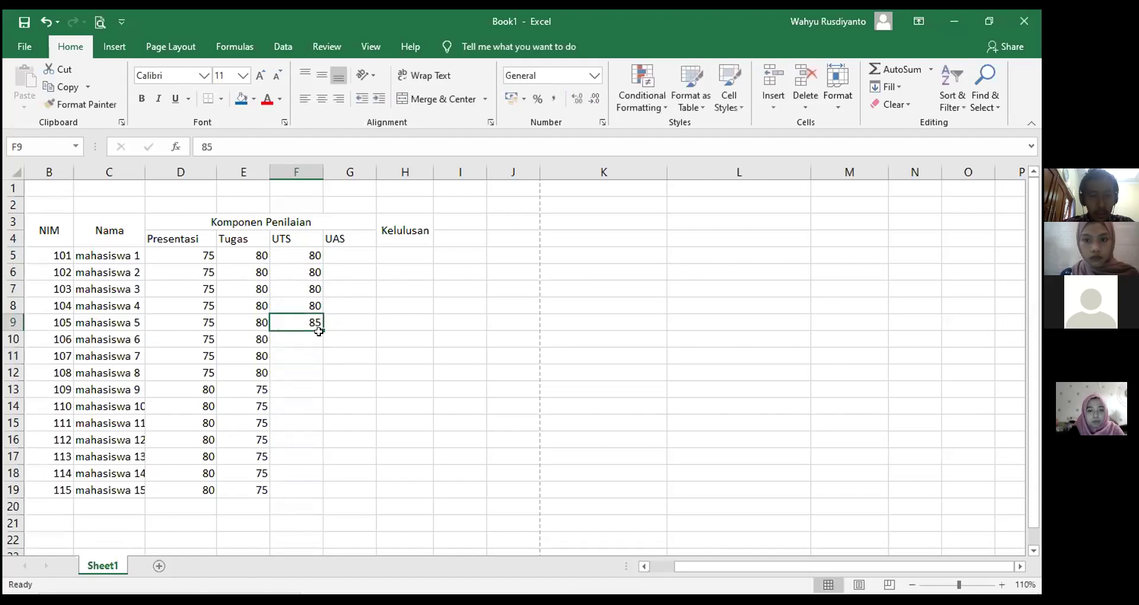
left_click_drag(319, 326, 317, 361)
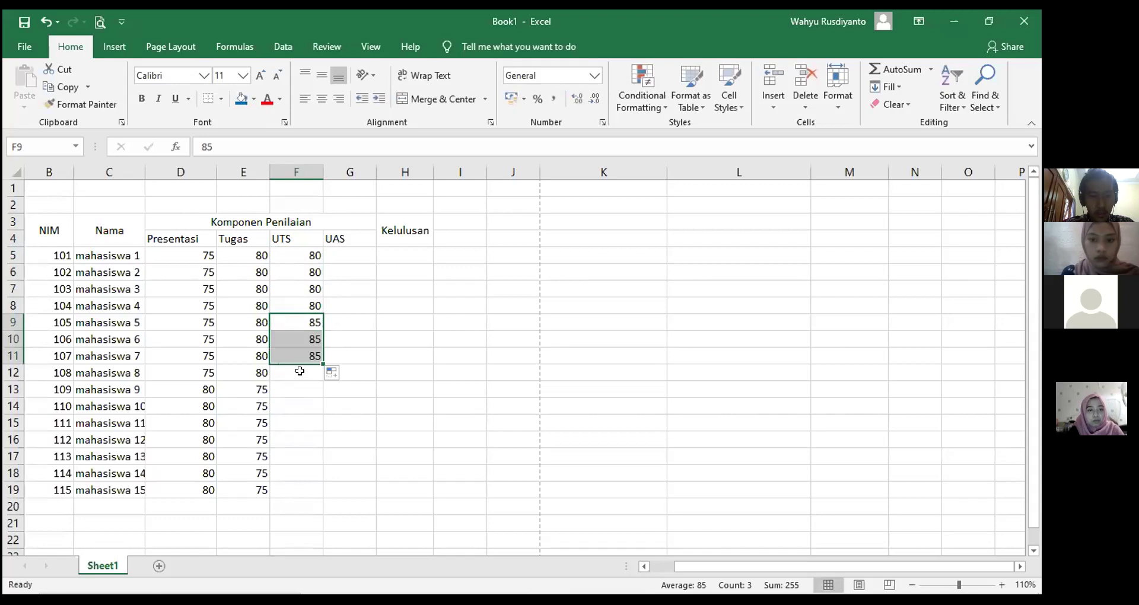
Enter the UTS score 75 in cell F12 and fill it down to F14
left_click(299, 371)
type("75")
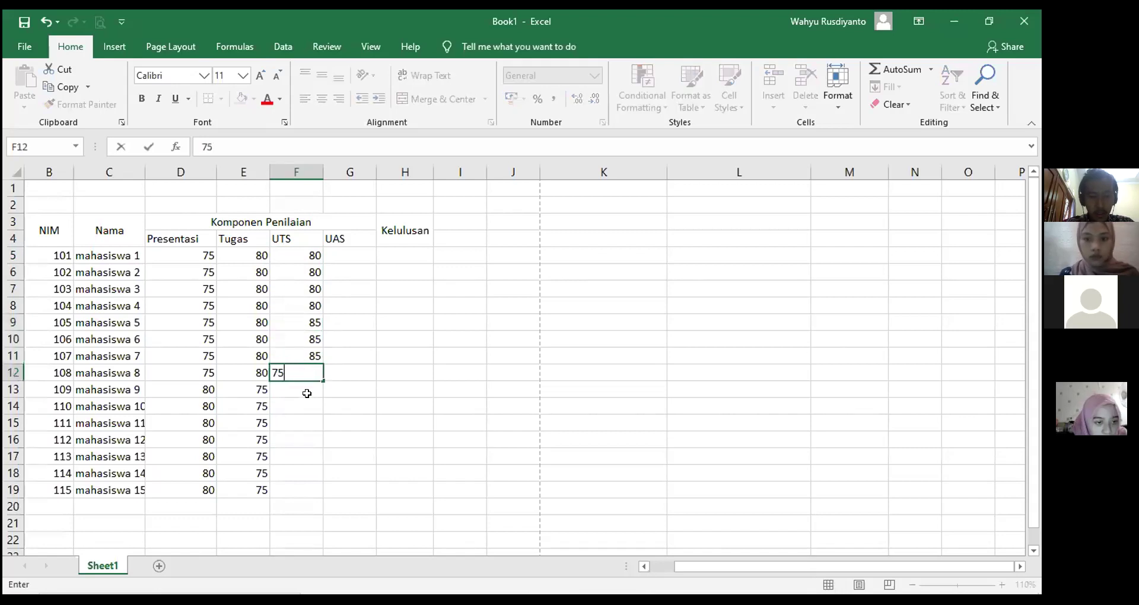
key("Return")
left_click(314, 373)
left_click_drag(322, 380, 306, 412)
Enter the UTS score 80 in cell F15 and fill it down to F19
left_click(293, 421)
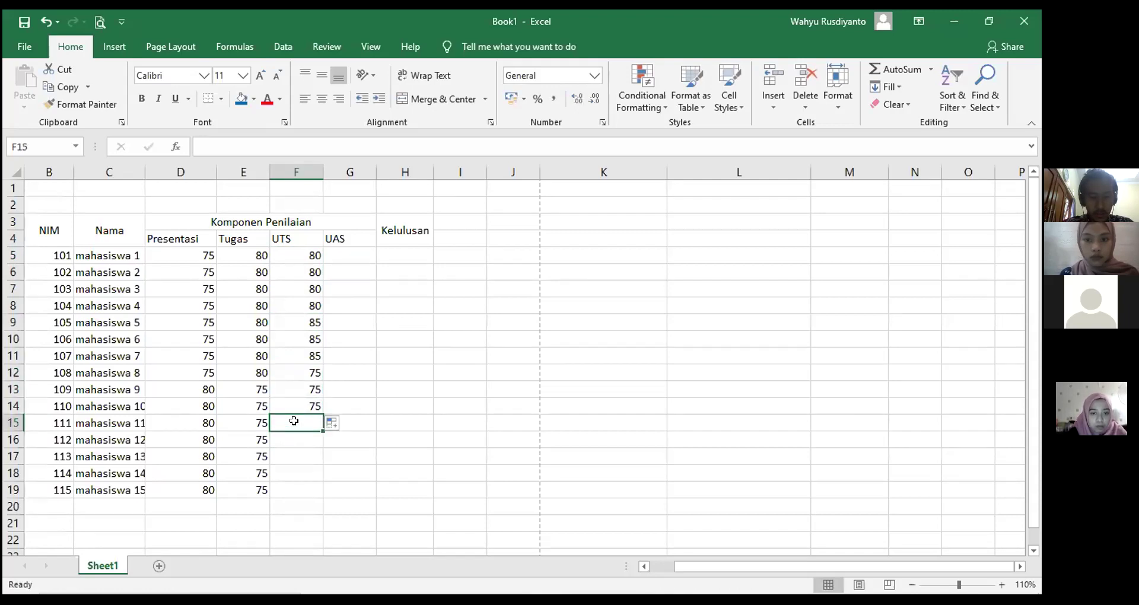
type("80")
key("Return")
left_click(314, 422)
left_click_drag(322, 431, 315, 490)
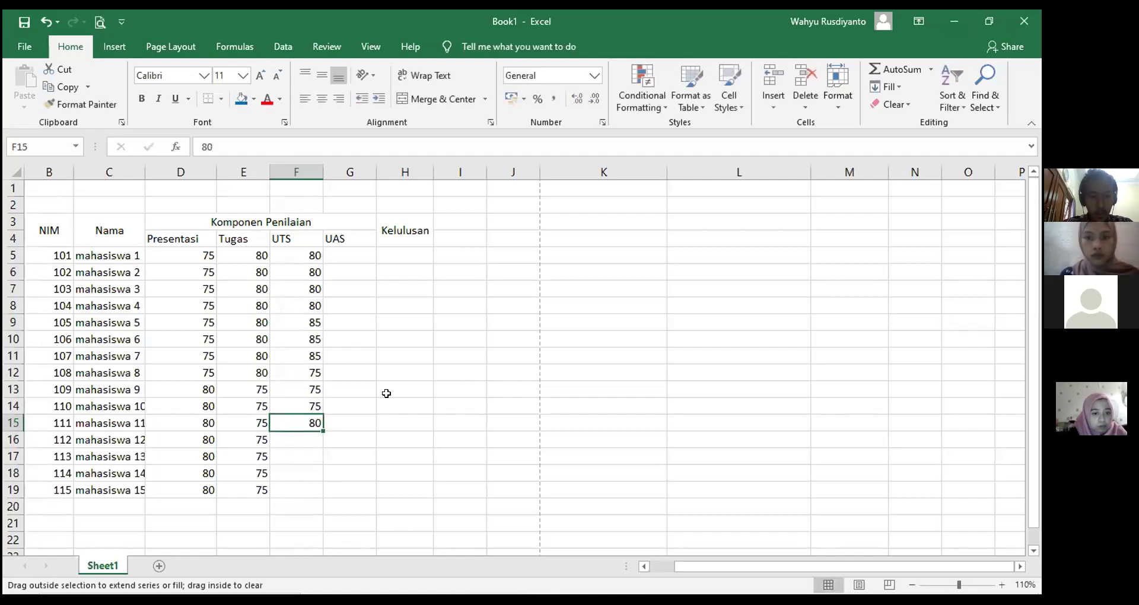
left_click(388, 371)
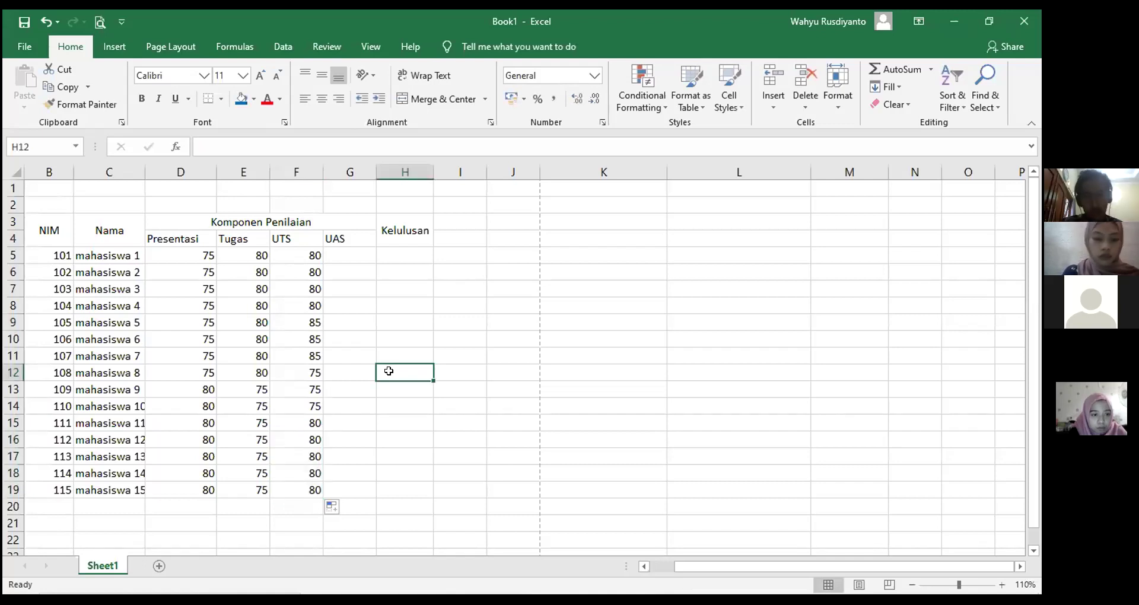
Enter the UAS score 75 in cell G5 and fill it down to G8
left_click(352, 261)
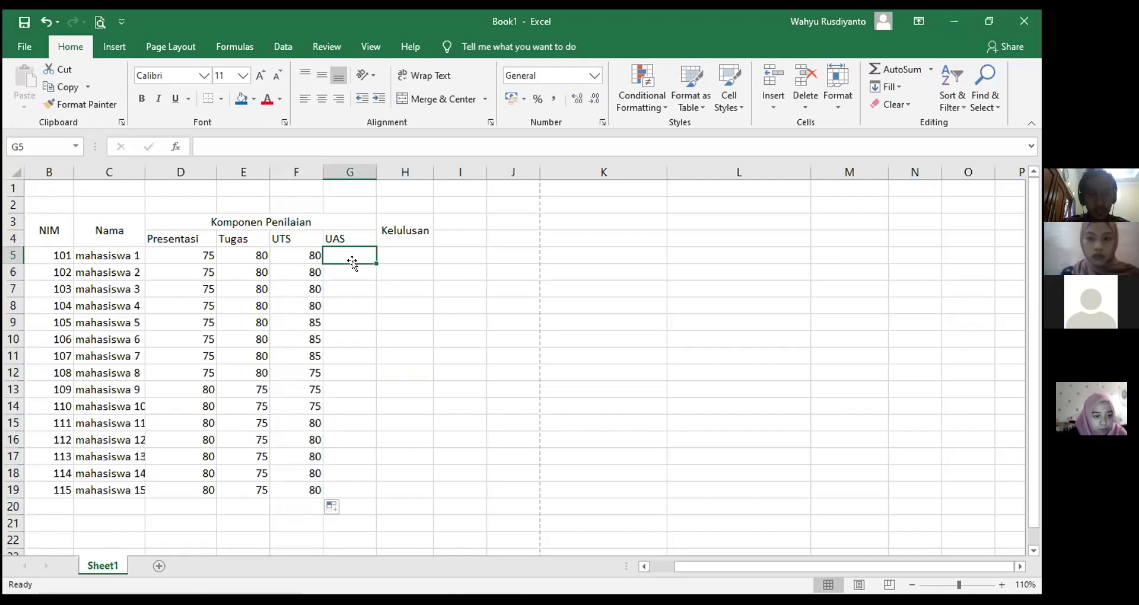
type("75")
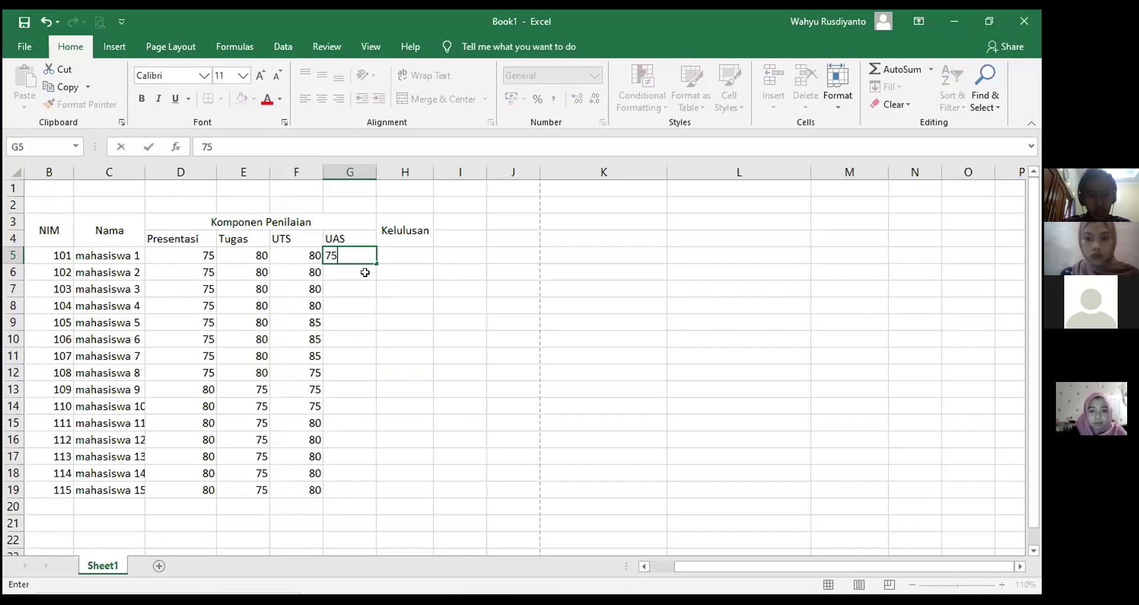
left_click(384, 300)
left_click(363, 253)
left_click_drag(373, 261, 377, 313)
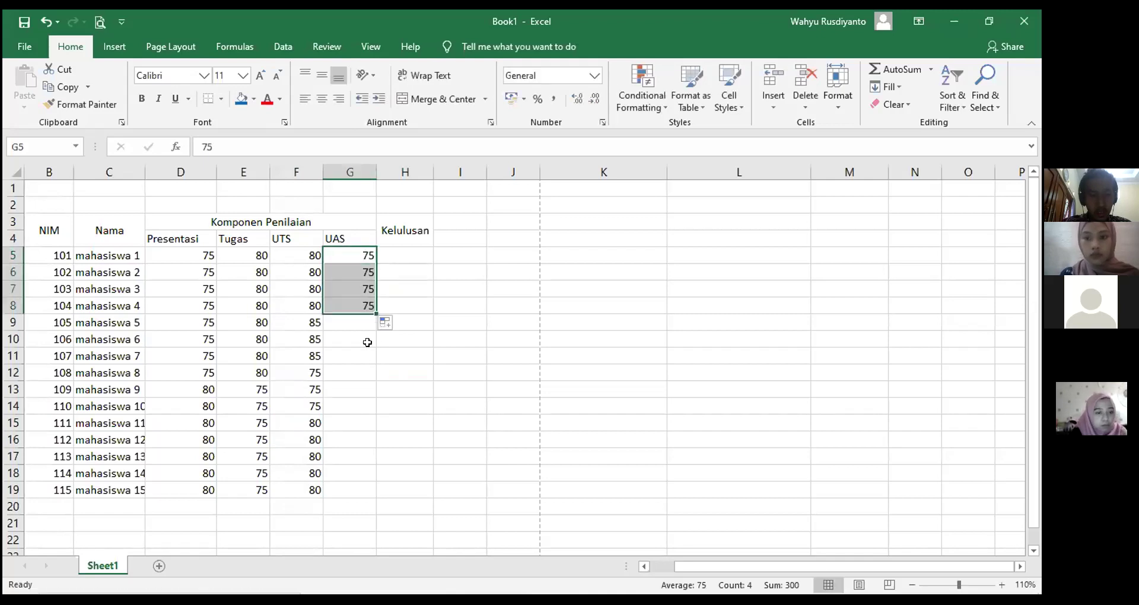
Enter the UAS score 80 in cell G9 and fill it down to G12
left_click(356, 322)
type("80")
left_click(401, 372)
left_click(362, 322)
left_click_drag(376, 330, 373, 405)
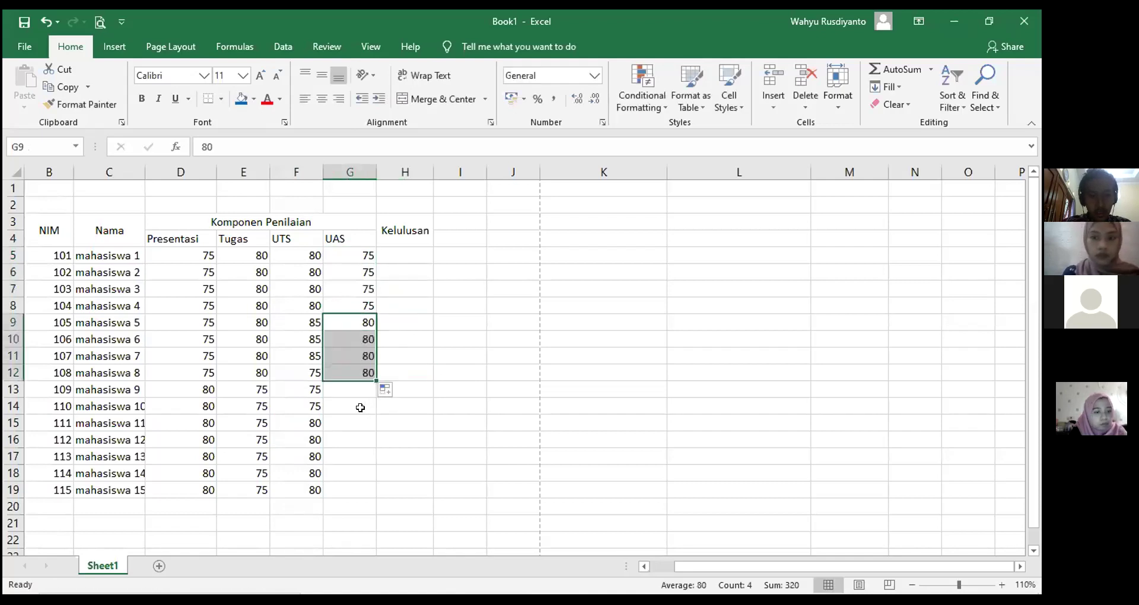
Enter the UAS score 85 in cell G13 and fill it down to G15
left_click(352, 392)
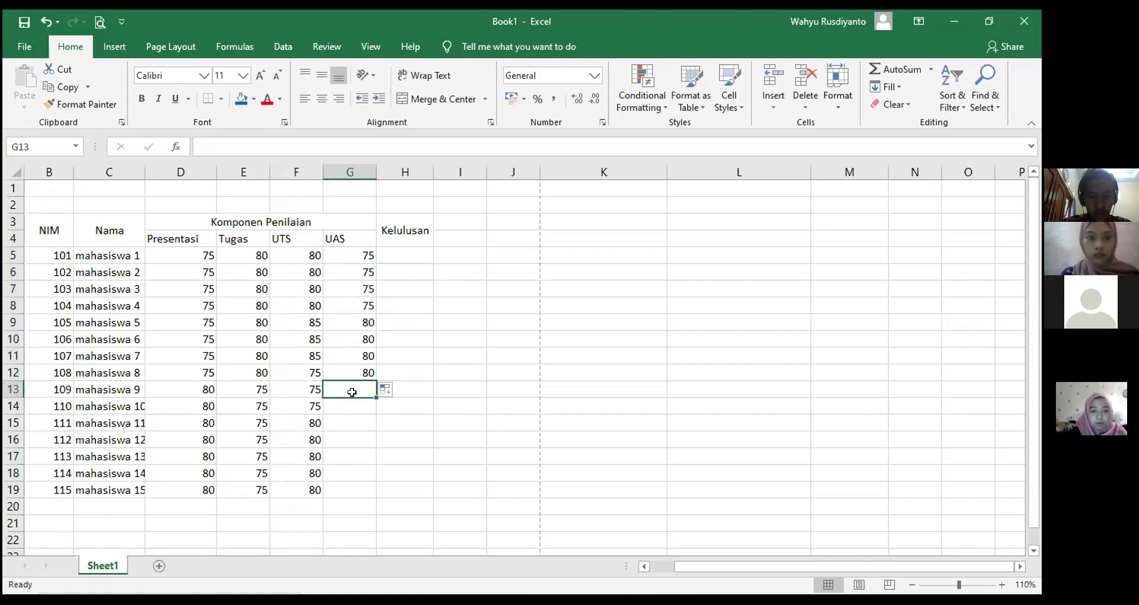
type("85")
left_click(384, 409)
left_click(366, 390)
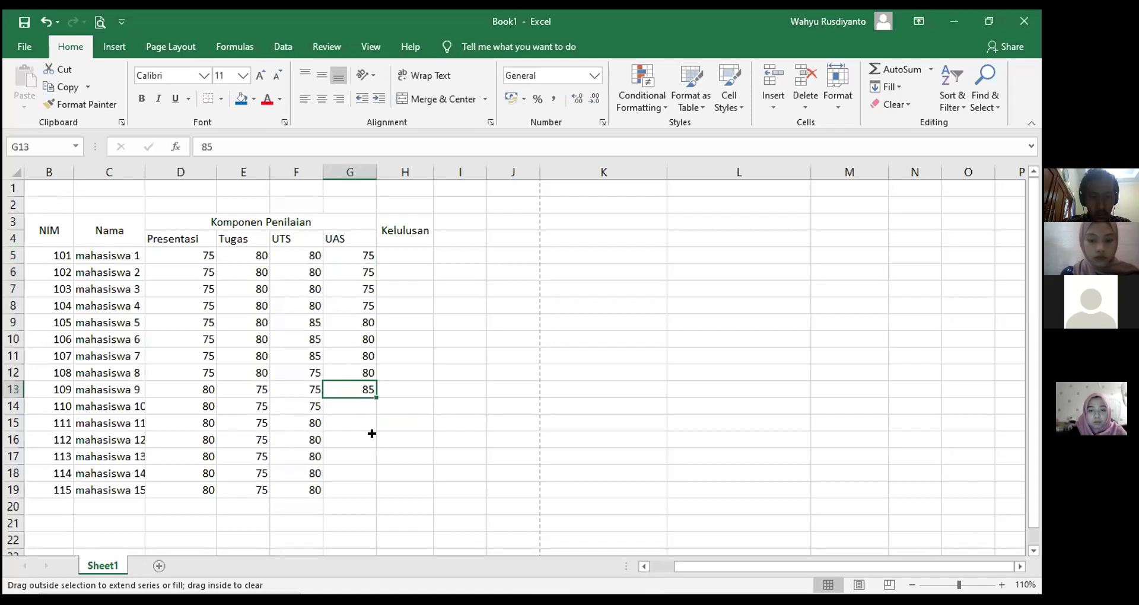
left_click_drag(376, 397, 371, 441)
left_click_drag(371, 428, 372, 424)
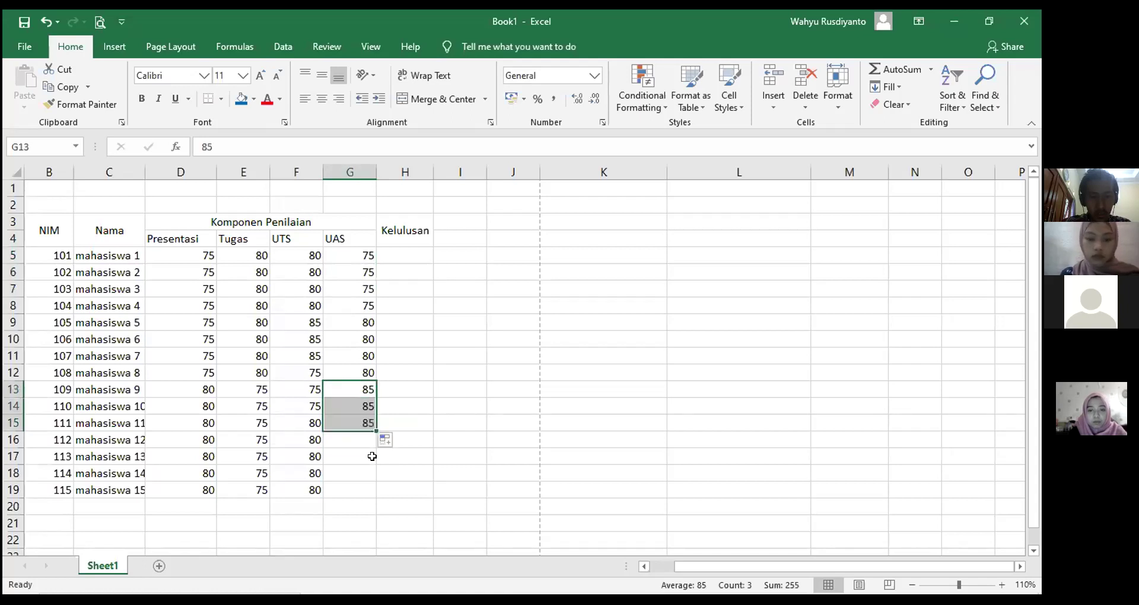
Enter the UAS score 90 in cell G16 and fill it down to G19
left_click(362, 440)
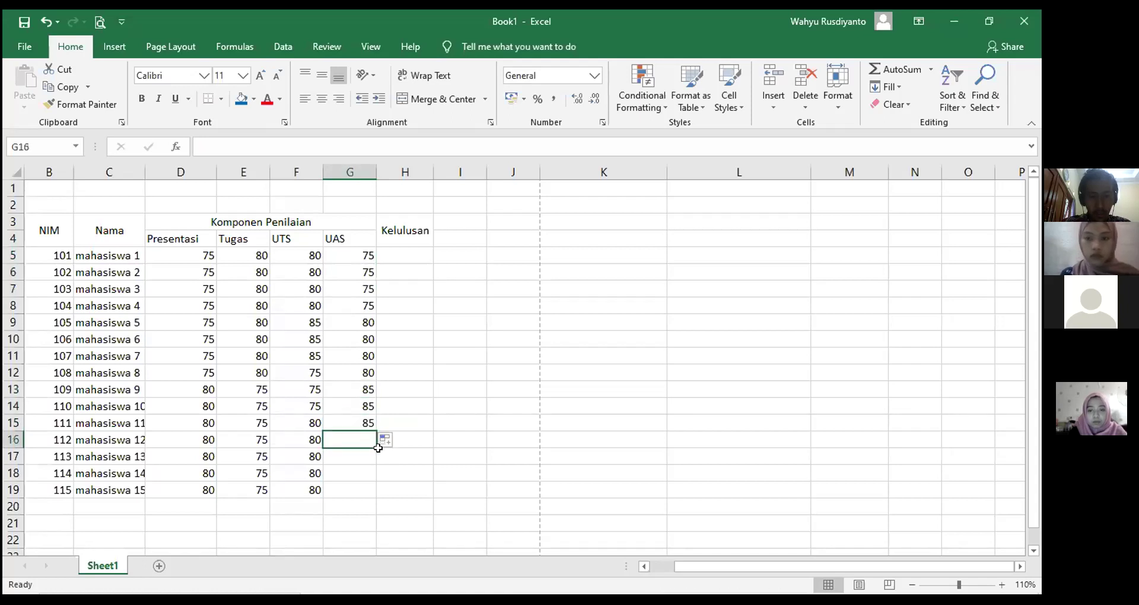
type("90")
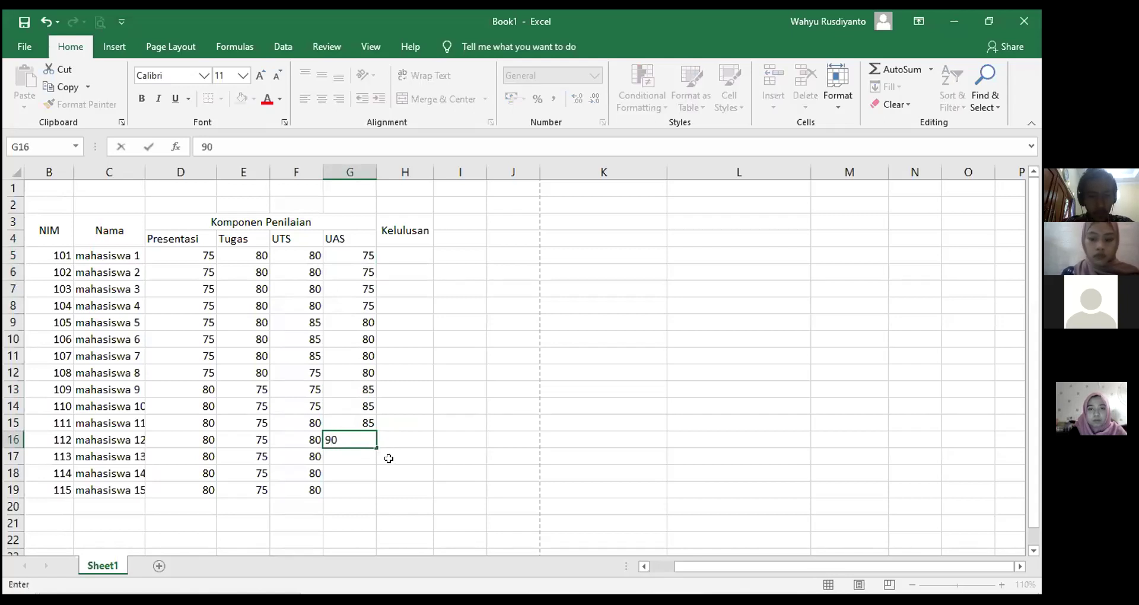
left_click(389, 458)
left_click(360, 442)
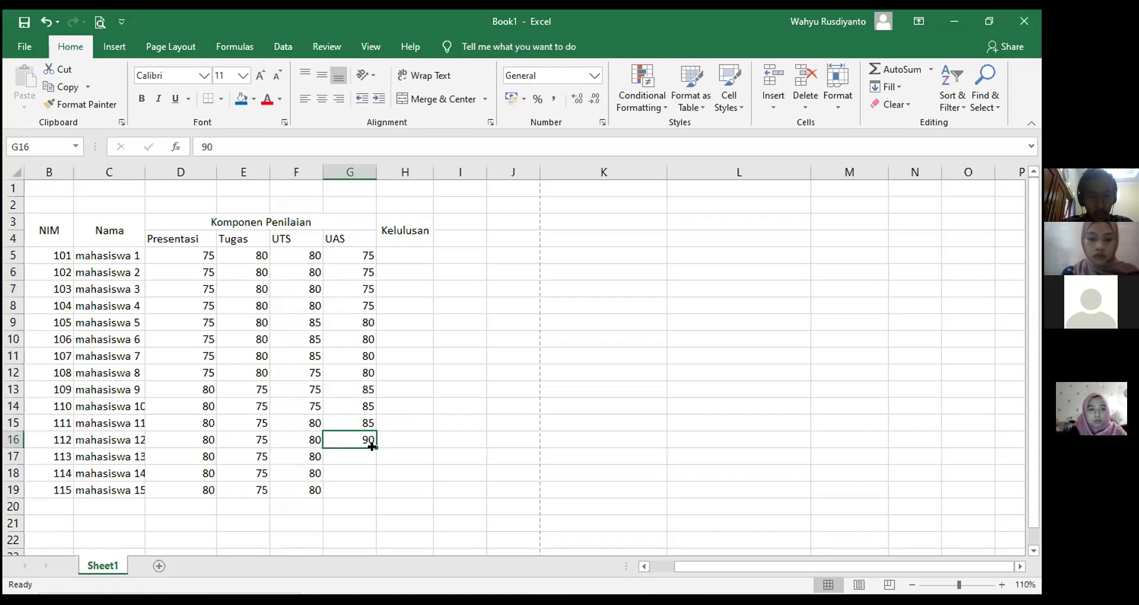
left_click_drag(420, 431, 362, 490)
left_click(421, 434)
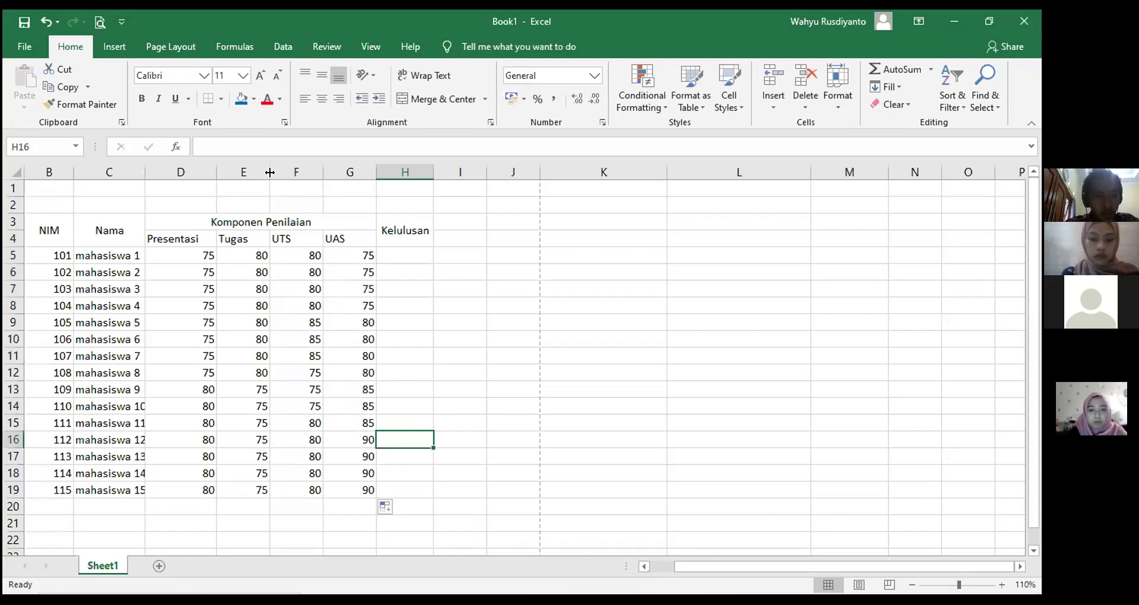
AutoFit the widths of the Nama column C and the Presentasi column D to their contents
double_click(145, 172)
left_click(549, 399)
left_click(333, 287)
left_click(153, 252)
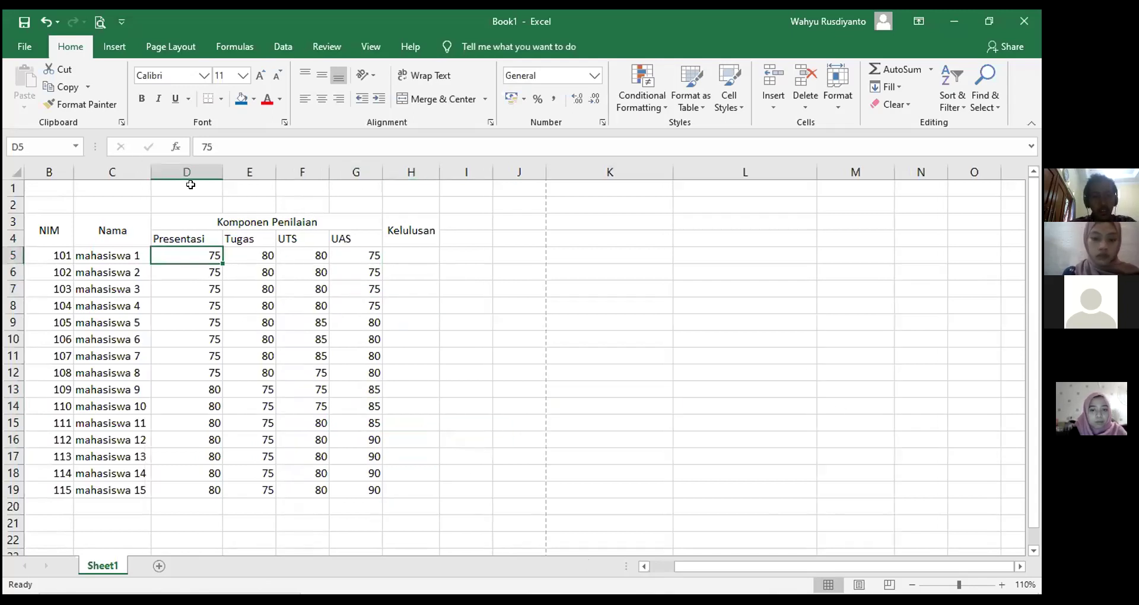
double_click(223, 172)
left_click(464, 335)
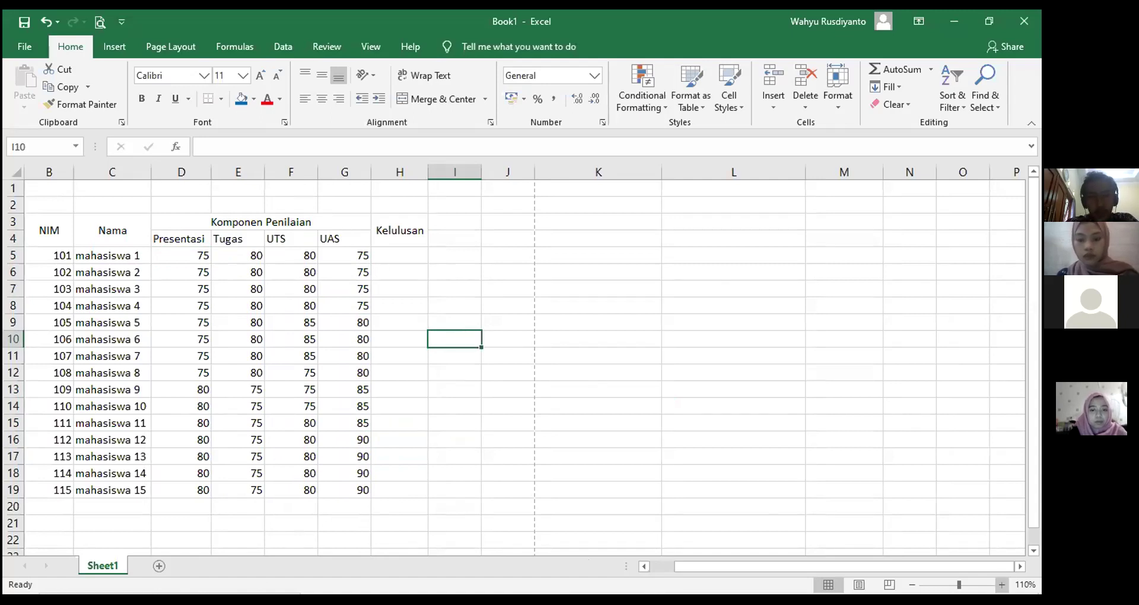
Examine the completed grading table at larger magnifications, ending at 130% zoom with columns A through H in view
left_click(1001, 584)
left_click(1001, 585)
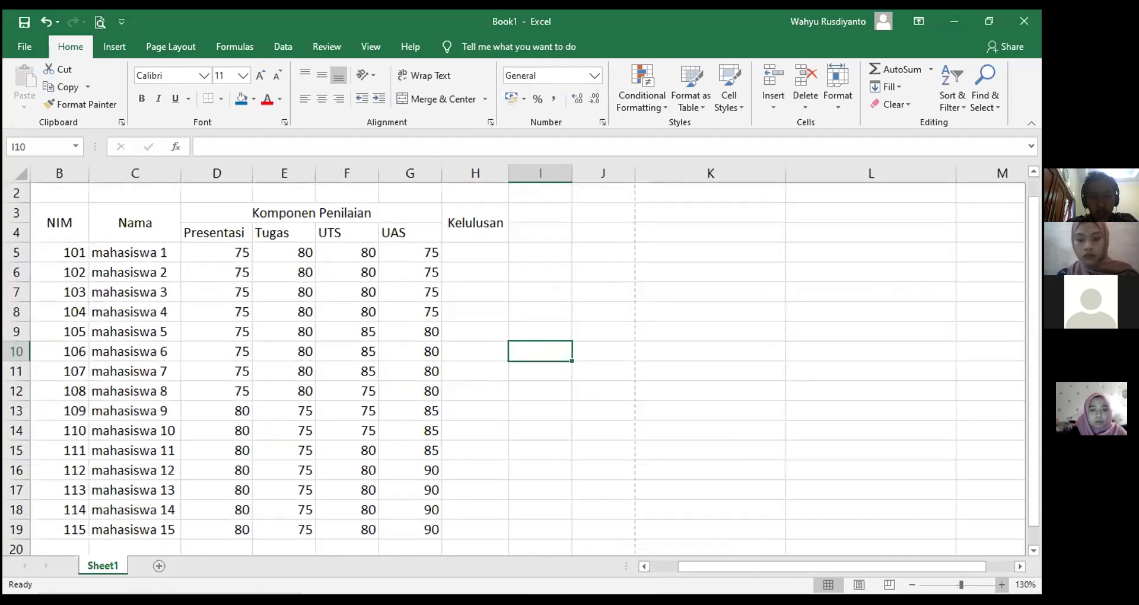
left_click(1001, 585)
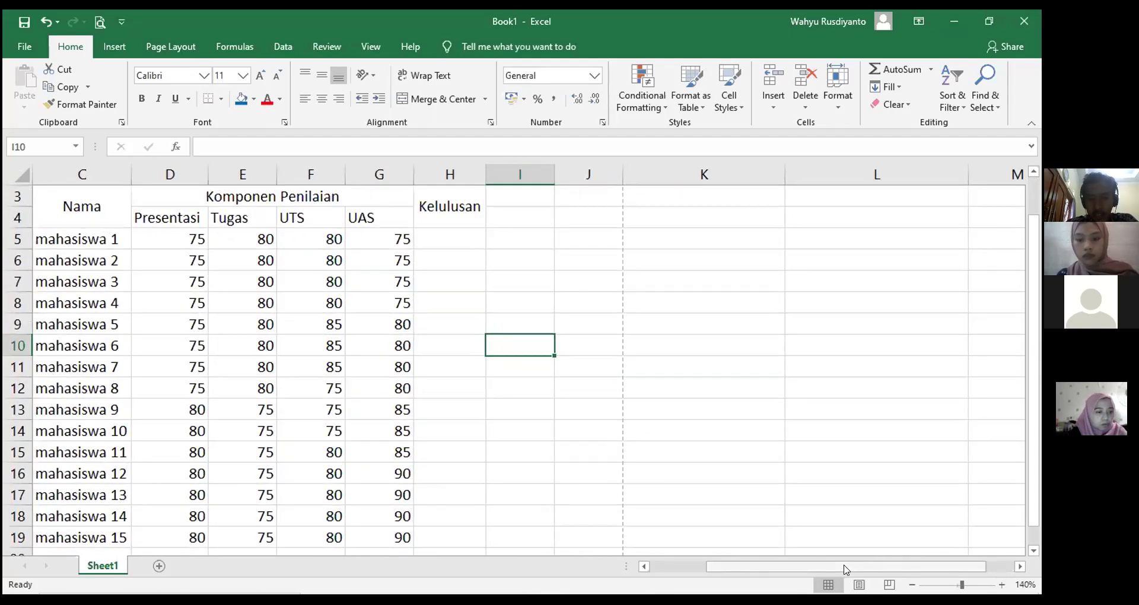
scroll(589, 478, "left", 2)
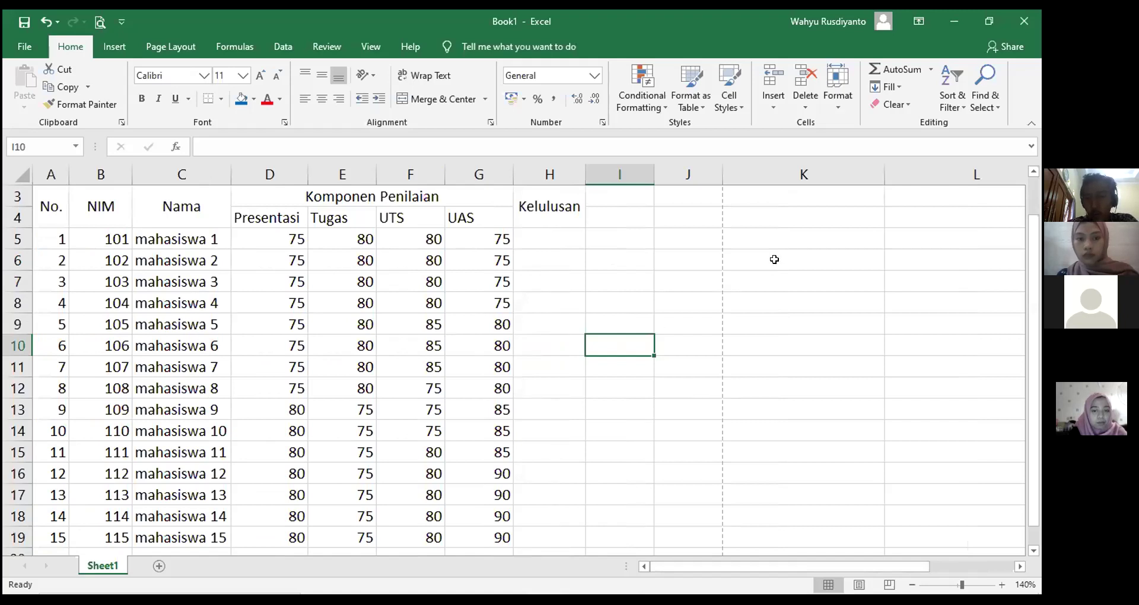
mouse_move(1029, 251)
left_mouse_down()
mouse_move(1032, 274)
mouse_move(1033, 260)
left_mouse_up()
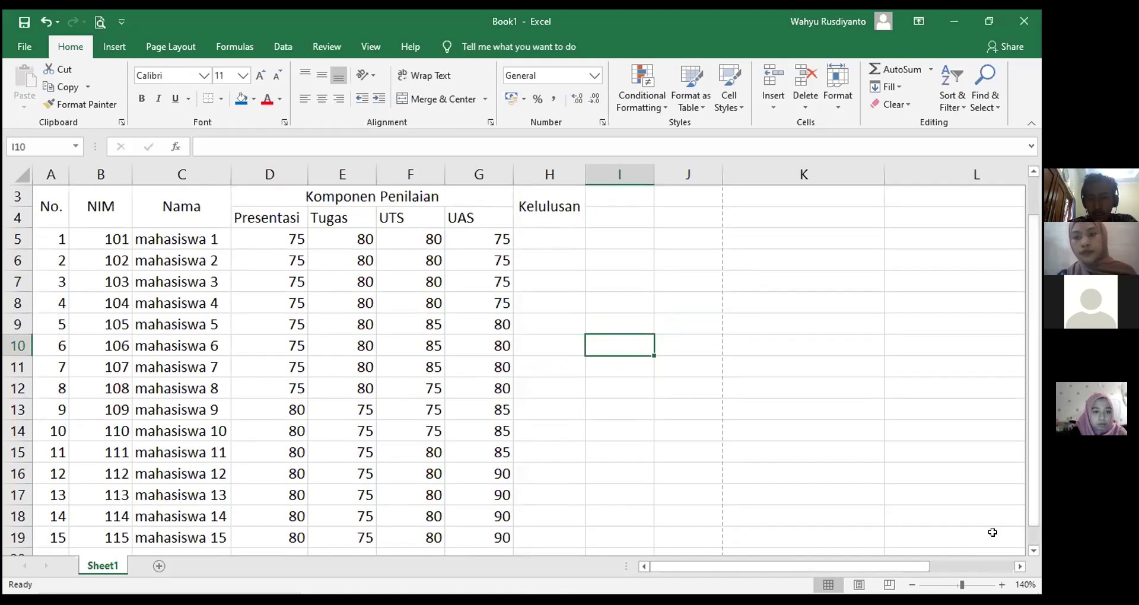
left_click(1001, 585)
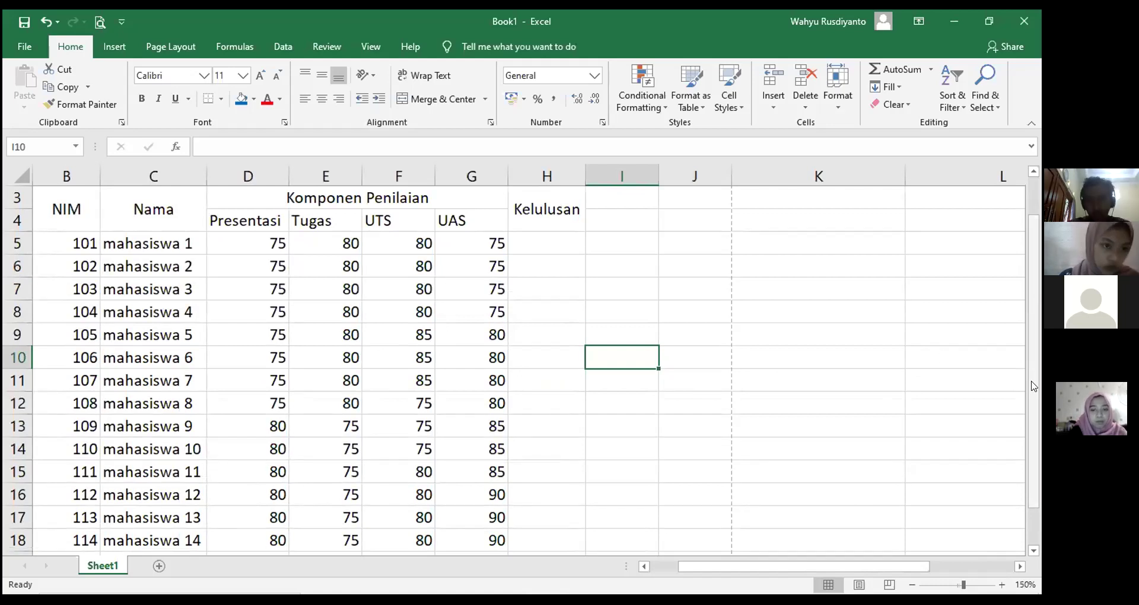
left_click_drag(1032, 386, 1033, 391)
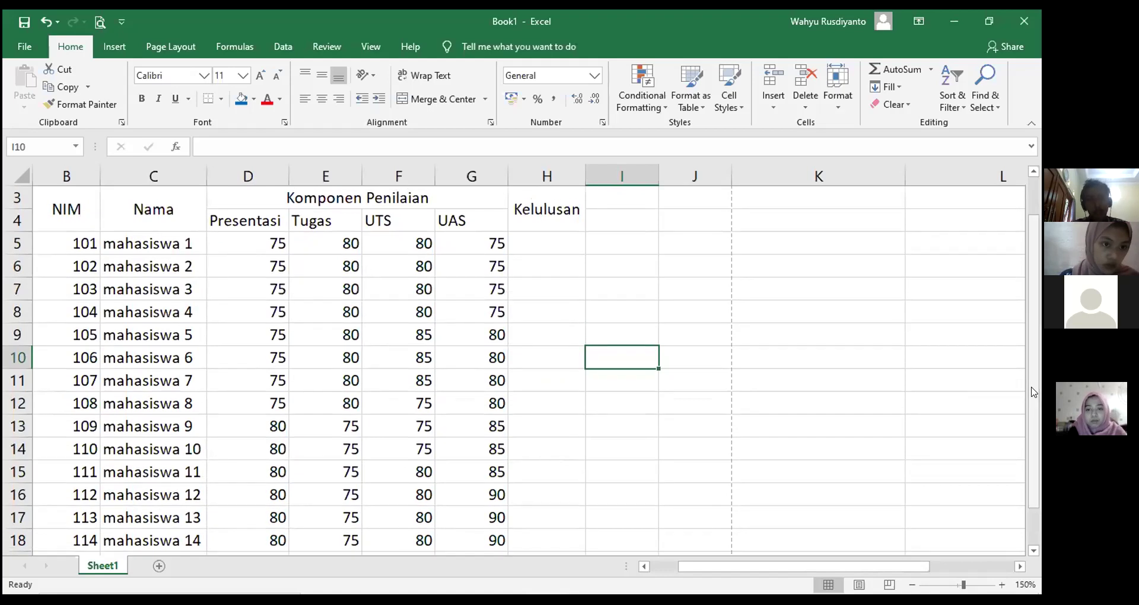
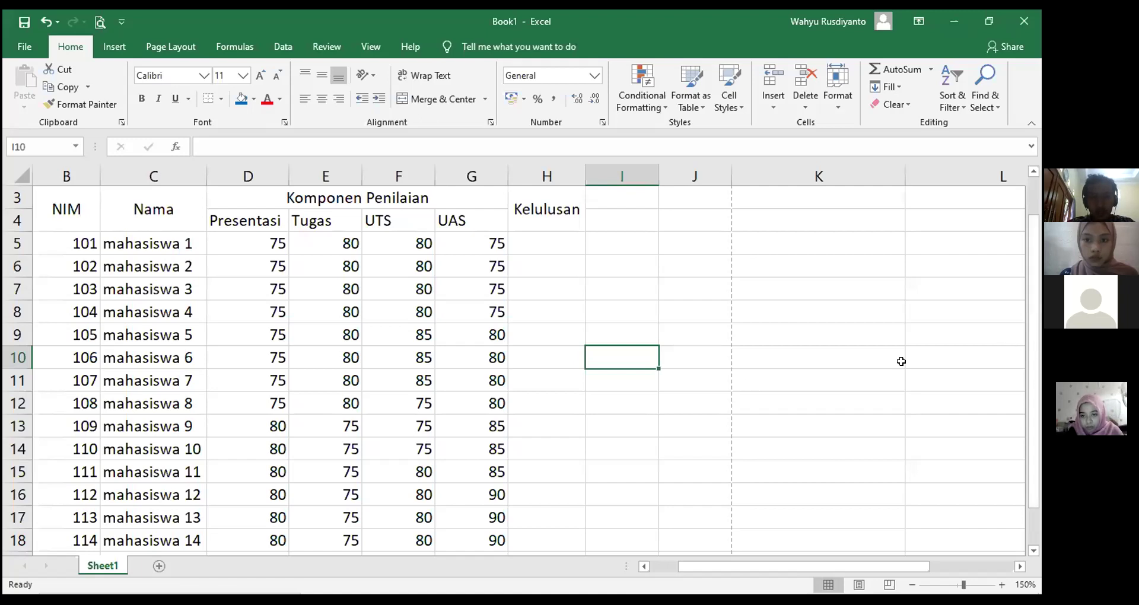
mouse_move(1033, 424)
left_mouse_down()
mouse_move(1021, 460)
mouse_move(1021, 424)
left_mouse_up()
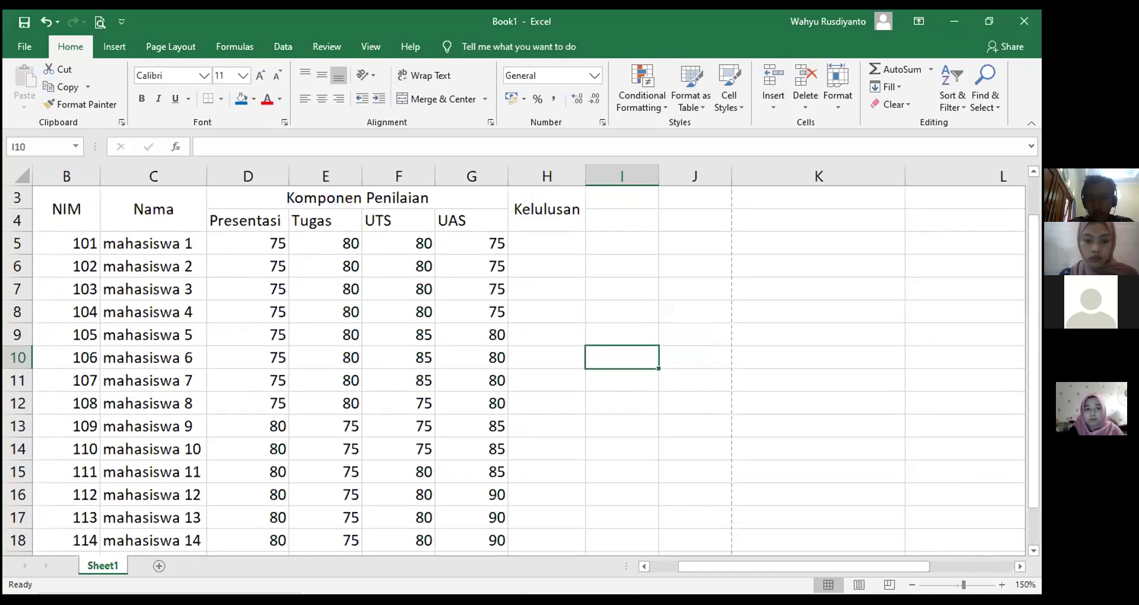
left_click(912, 585)
left_click(912, 585)
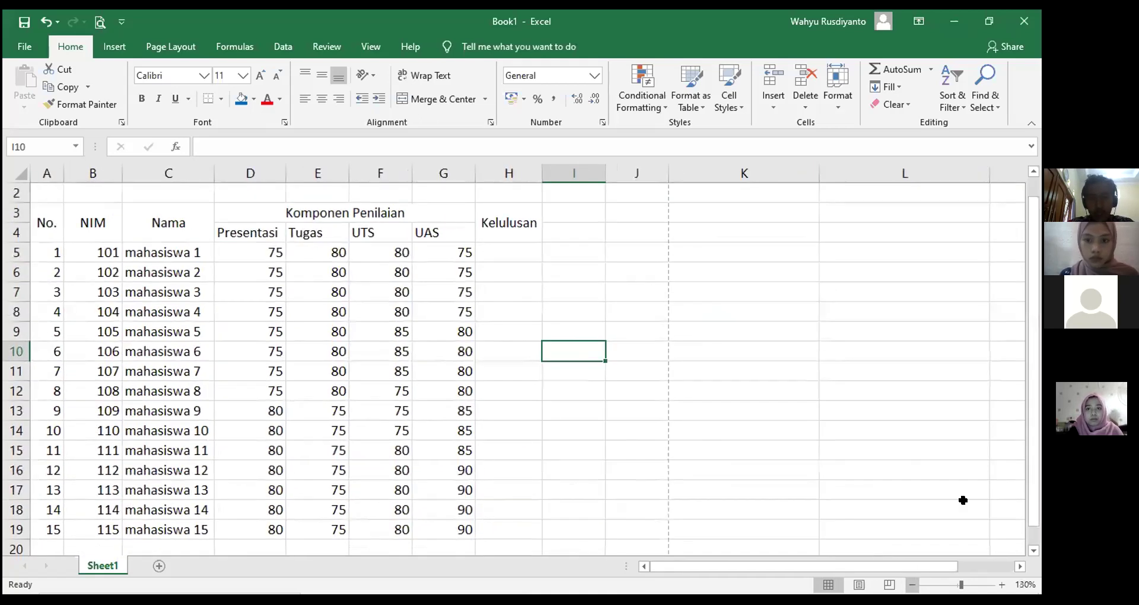
left_click_drag(1032, 483, 1032, 485)
left_click_drag(1034, 444, 1030, 421)
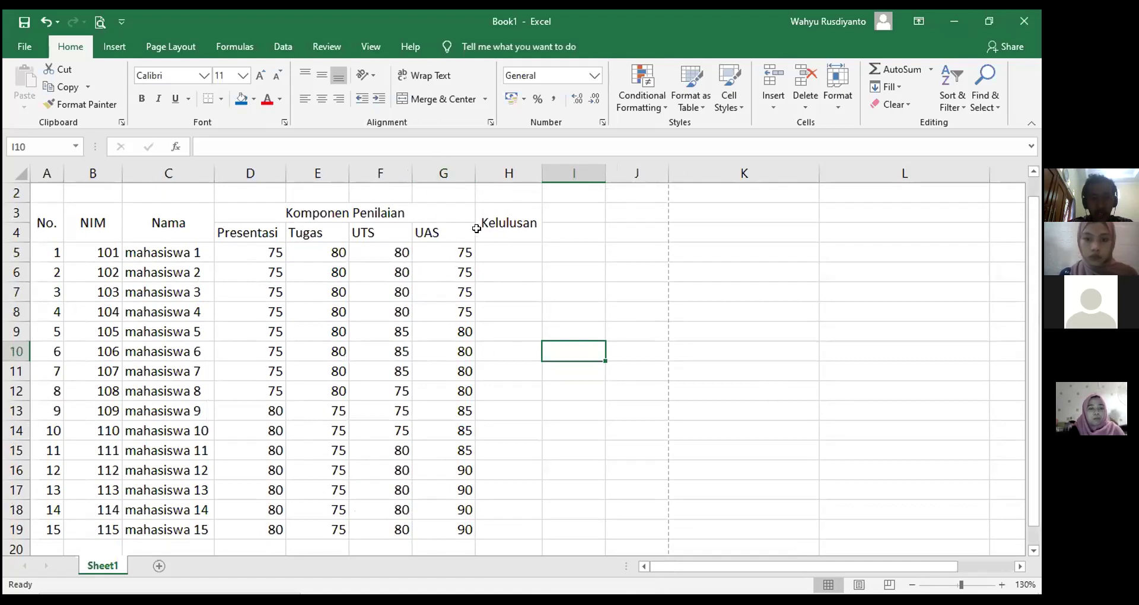
Try inserting a blank column before the UAS column G, and undo the insertion
left_click(460, 166)
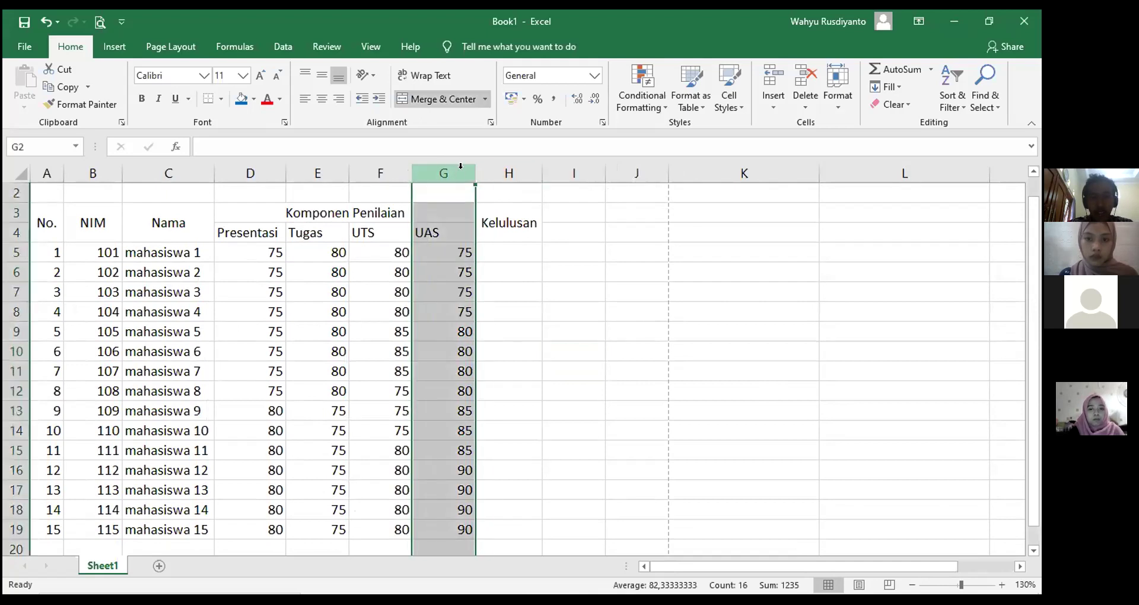
left_click(513, 168)
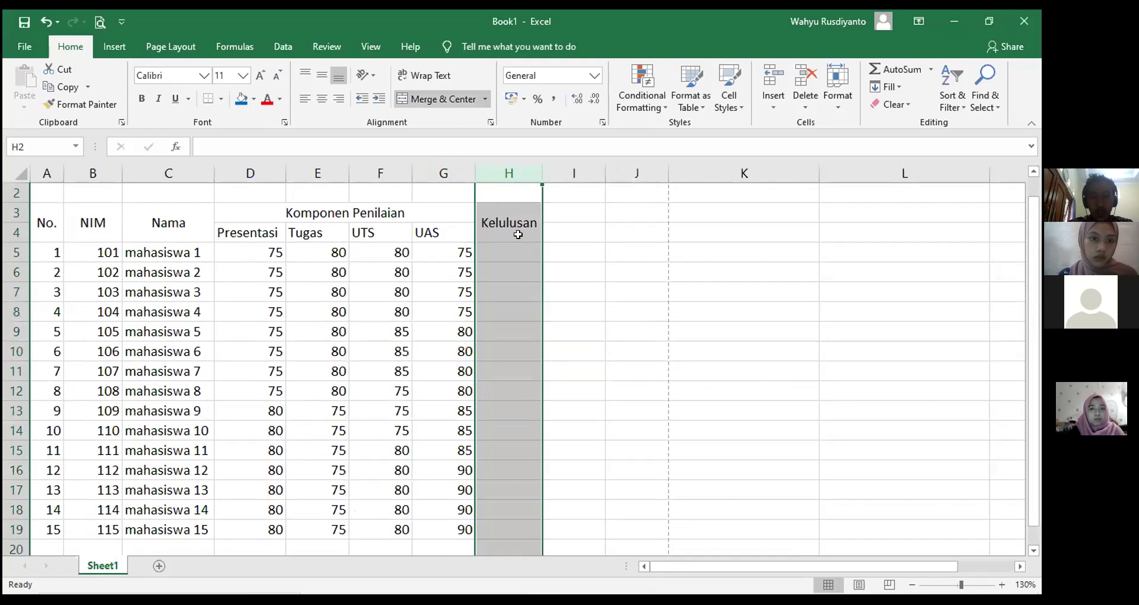
left_click(444, 173)
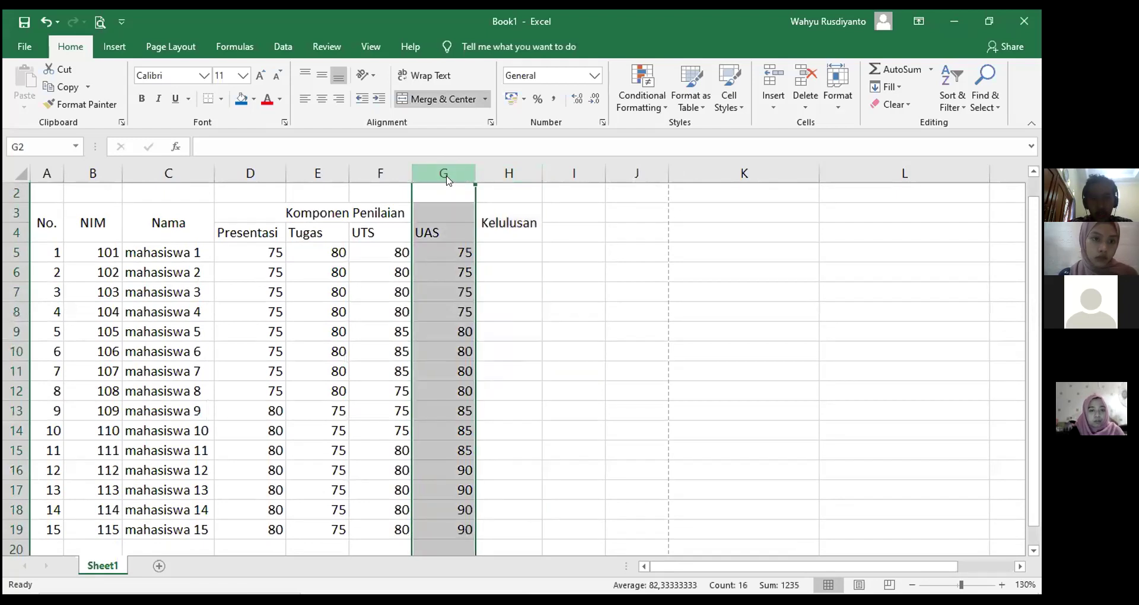
right_click(446, 179)
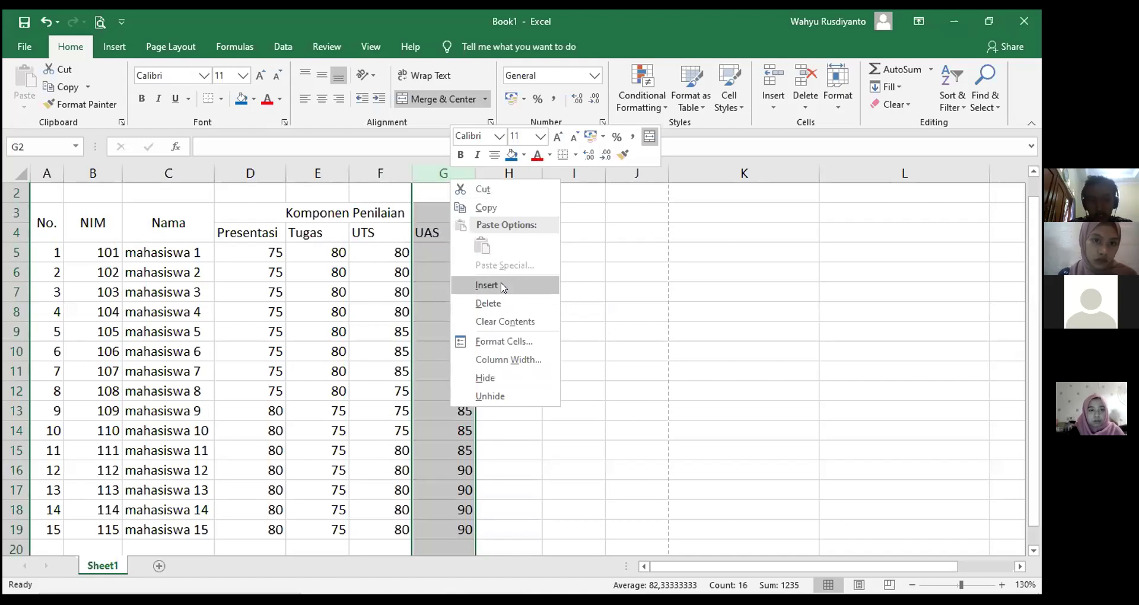
left_click(488, 286)
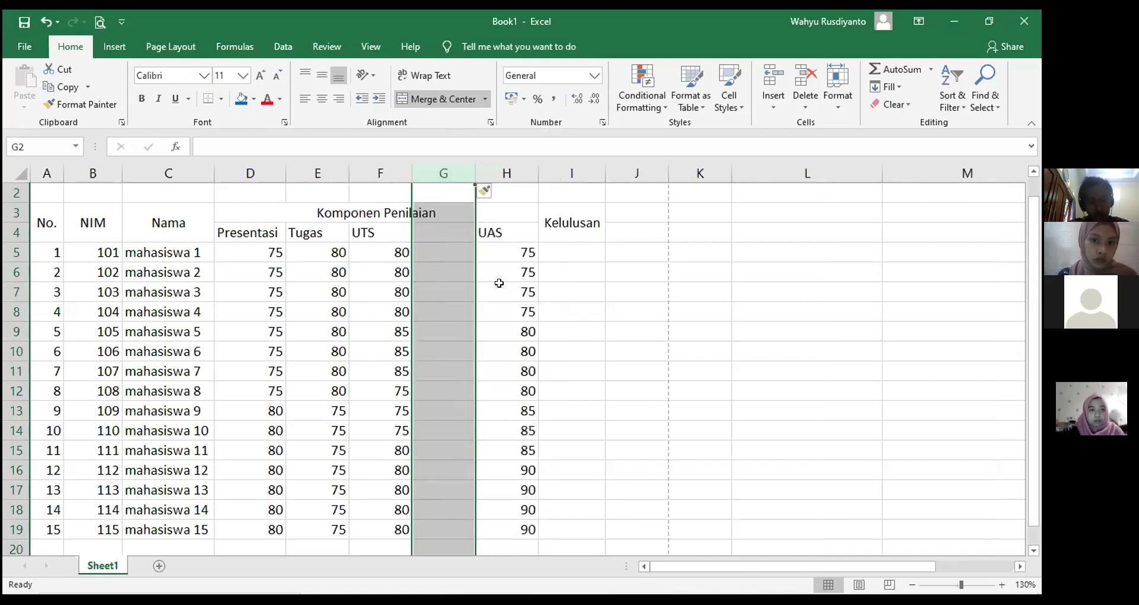
key("ctrl+z")
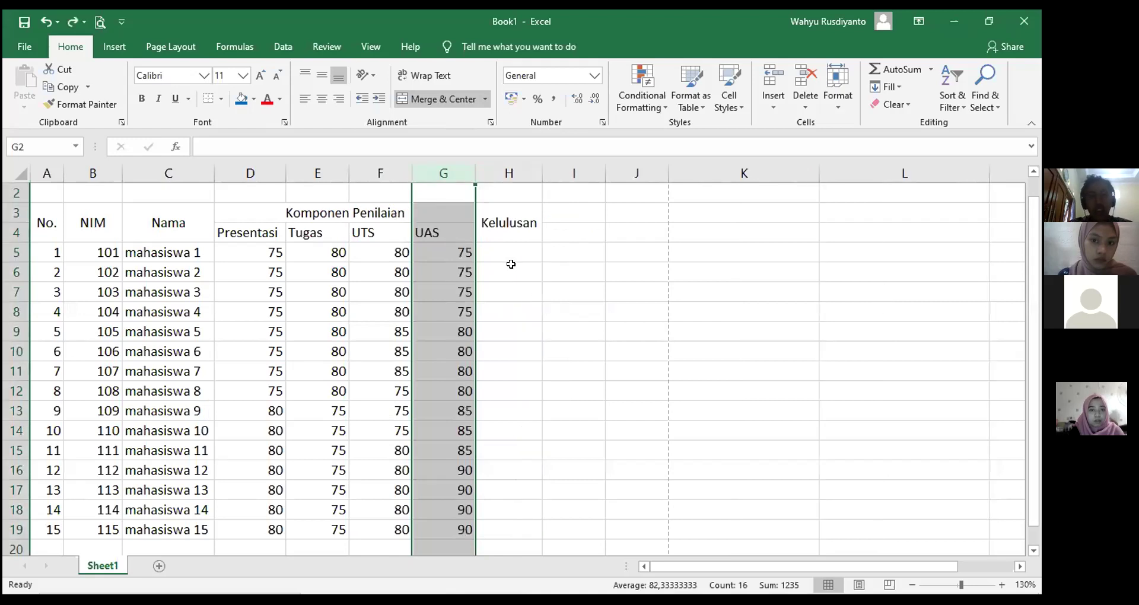
Insert a blank column between the UAS column and the Kelulusan column
left_click(509, 172)
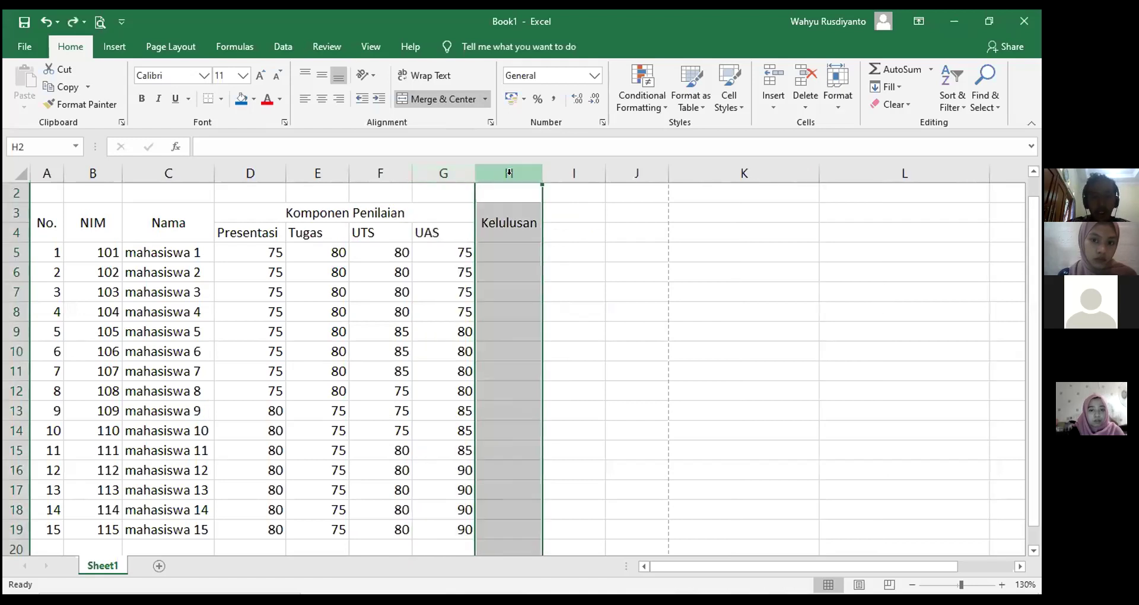
right_click(511, 180)
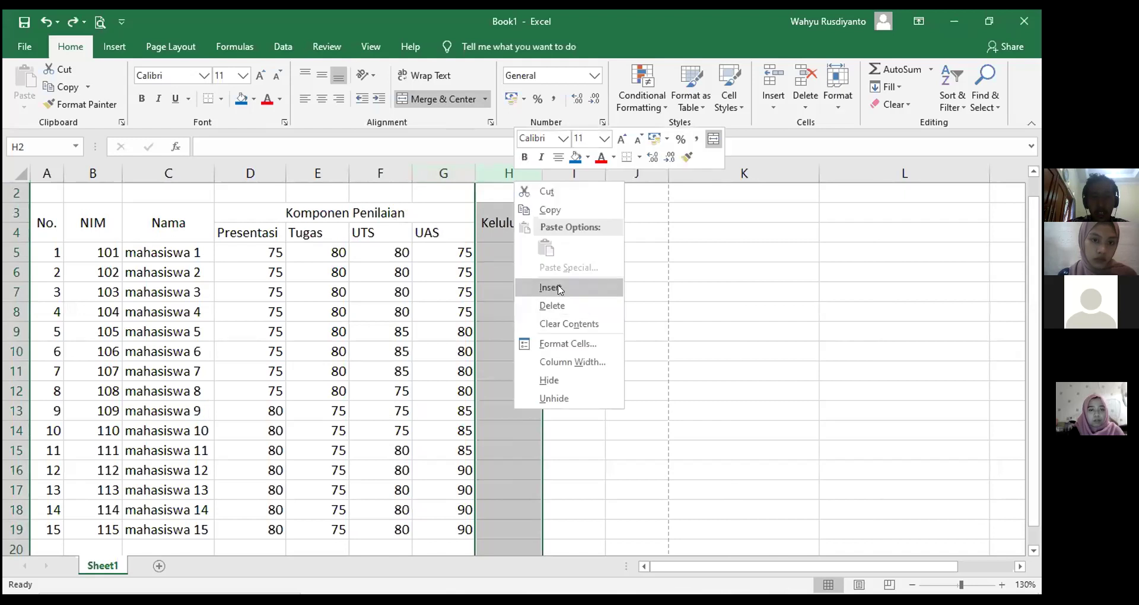
left_click(490, 167)
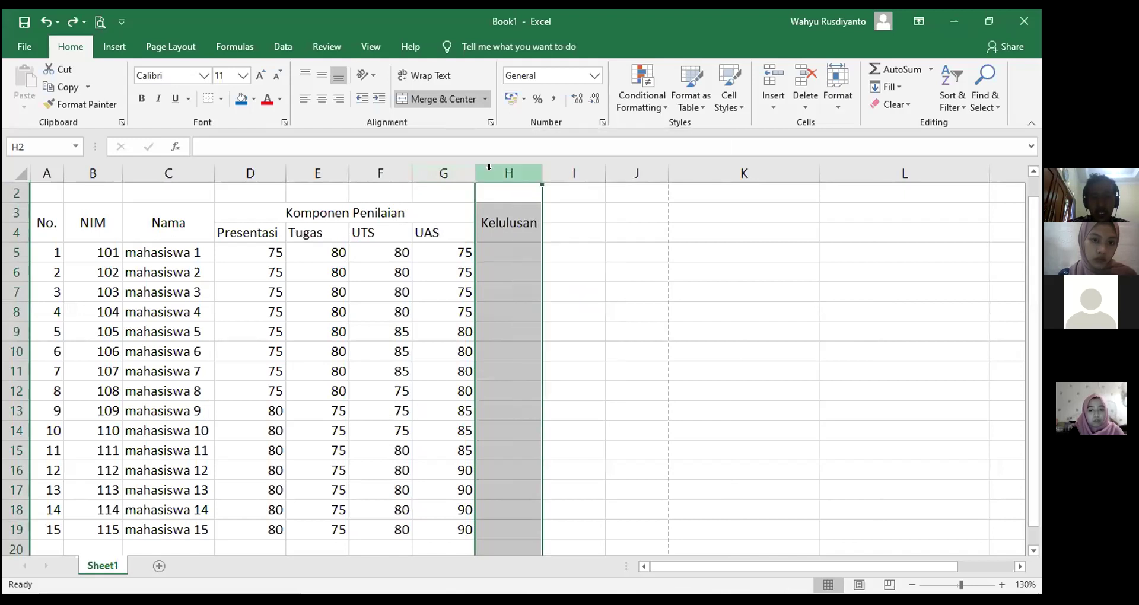
right_click(502, 173)
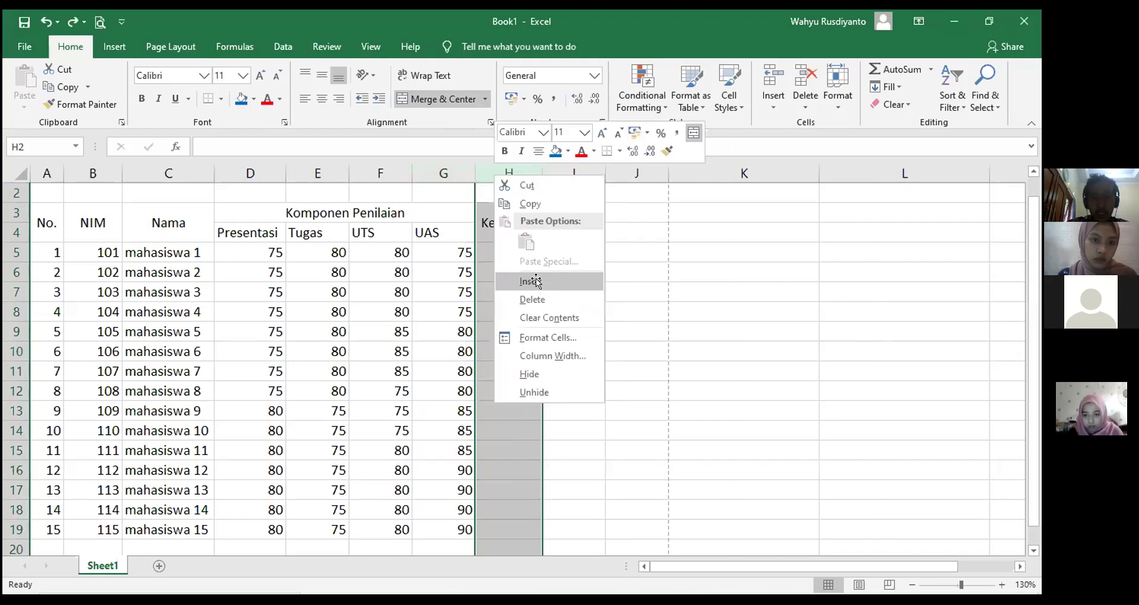
left_click(533, 280)
left_click(606, 296)
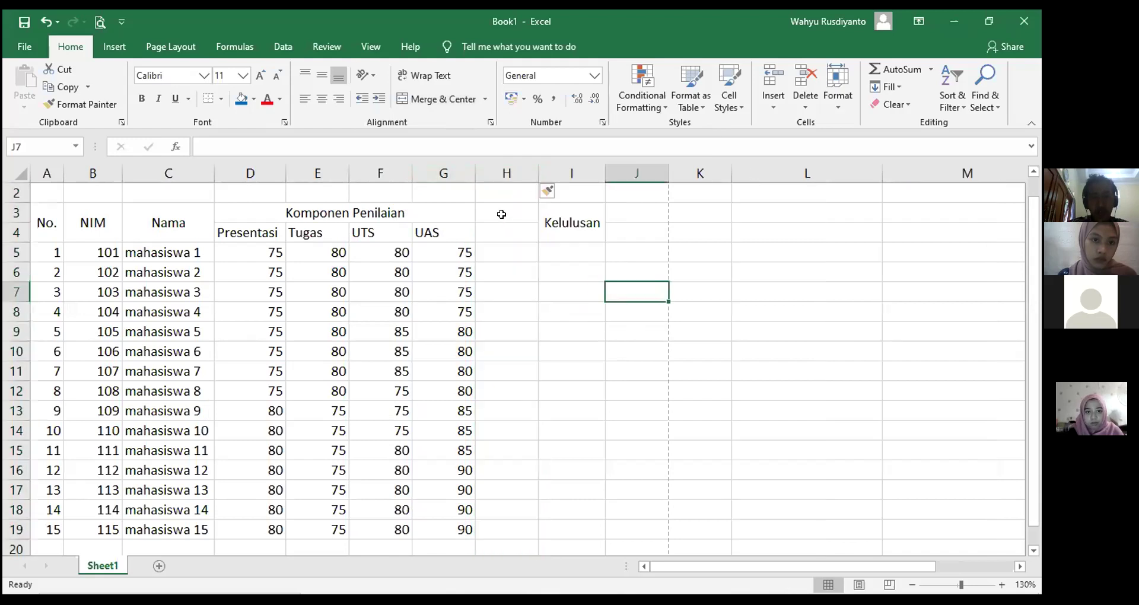
Enter the heading "Nilai Akhir" in cell H3 of the new column
left_click(501, 214)
type("Ni")
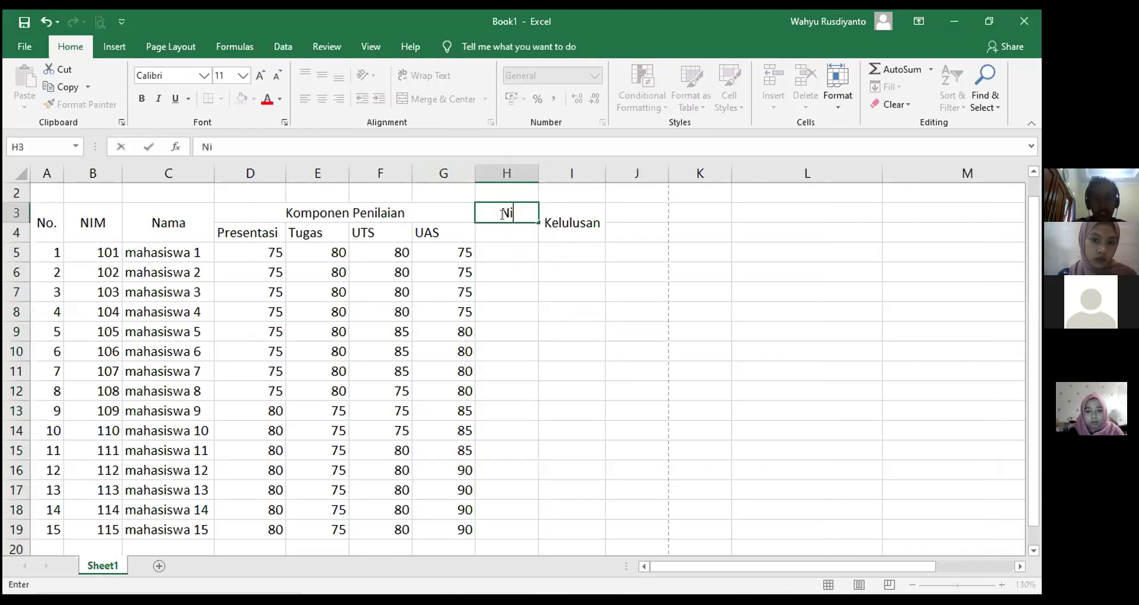
type("lai Akhui")
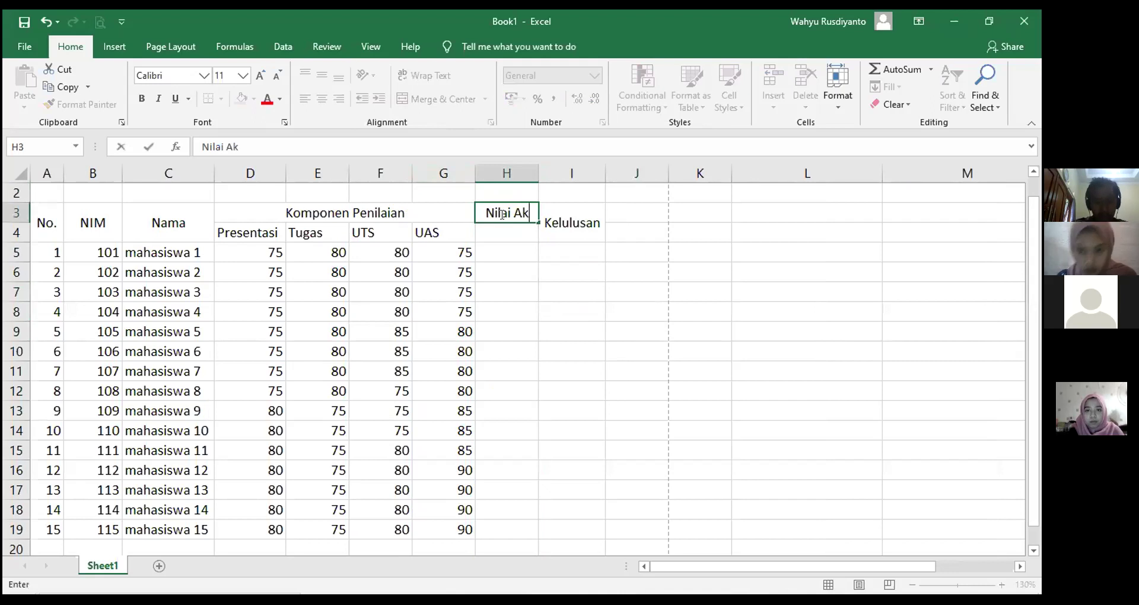
key("BackSpace")
key("BackSpace")
type("ir")
left_click(540, 350)
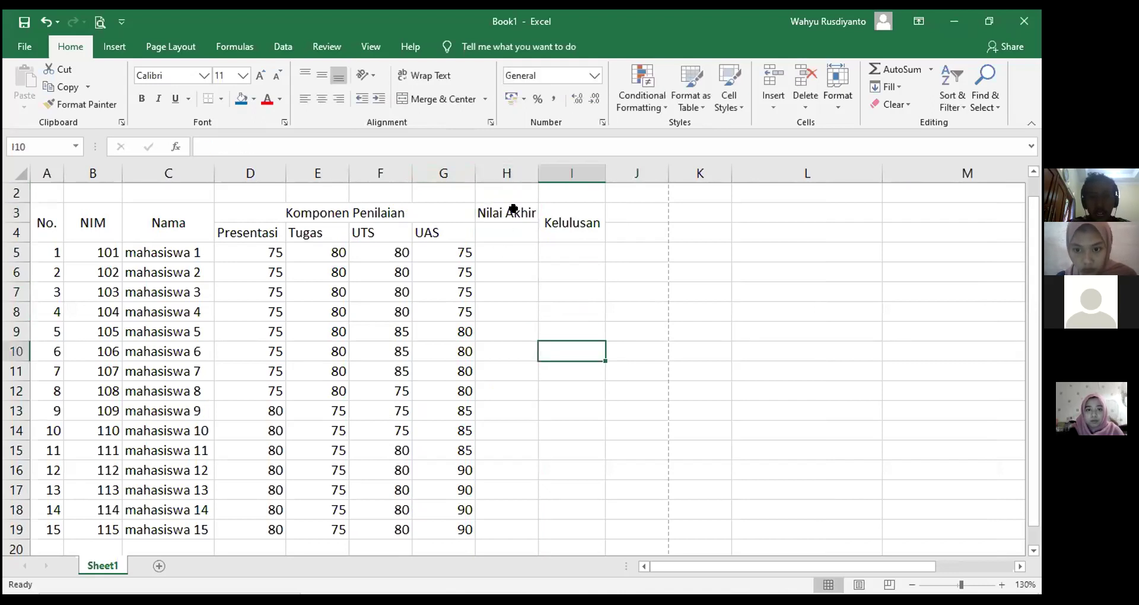
Merge and center the Nilai Akhir heading across H3:H4 and align it vertically to the middle
left_click_drag(513, 209, 508, 234)
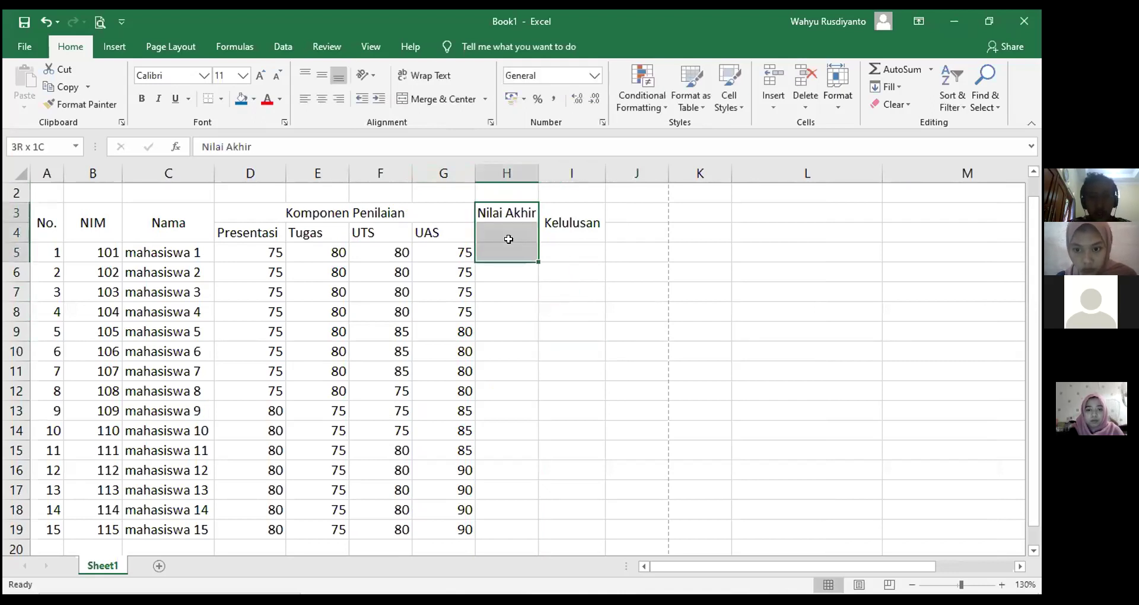
left_click(446, 100)
left_click(676, 334)
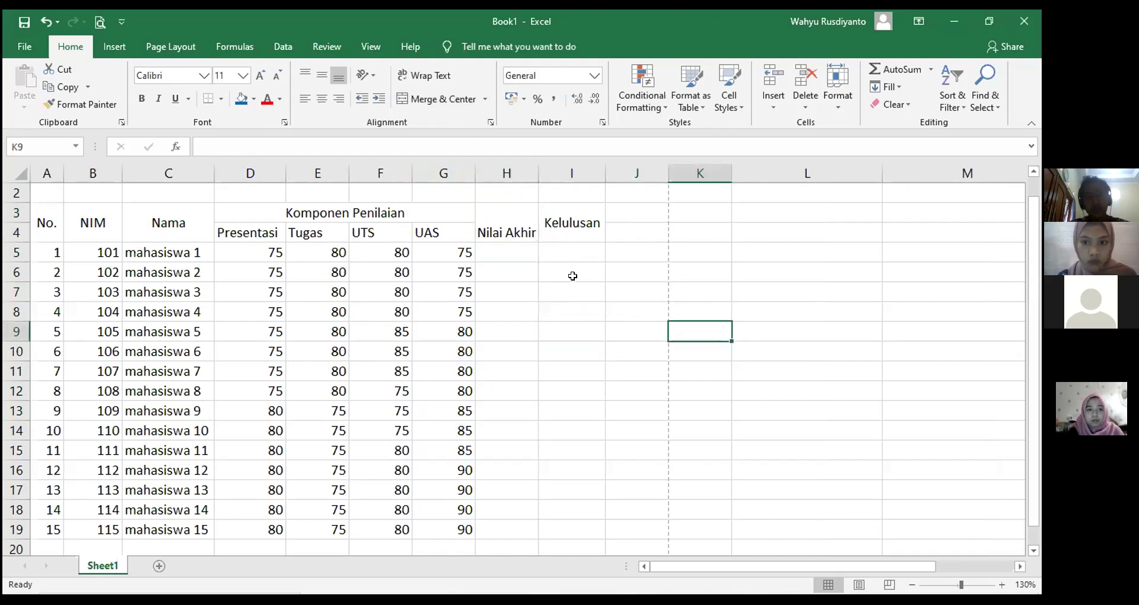
left_click(502, 221)
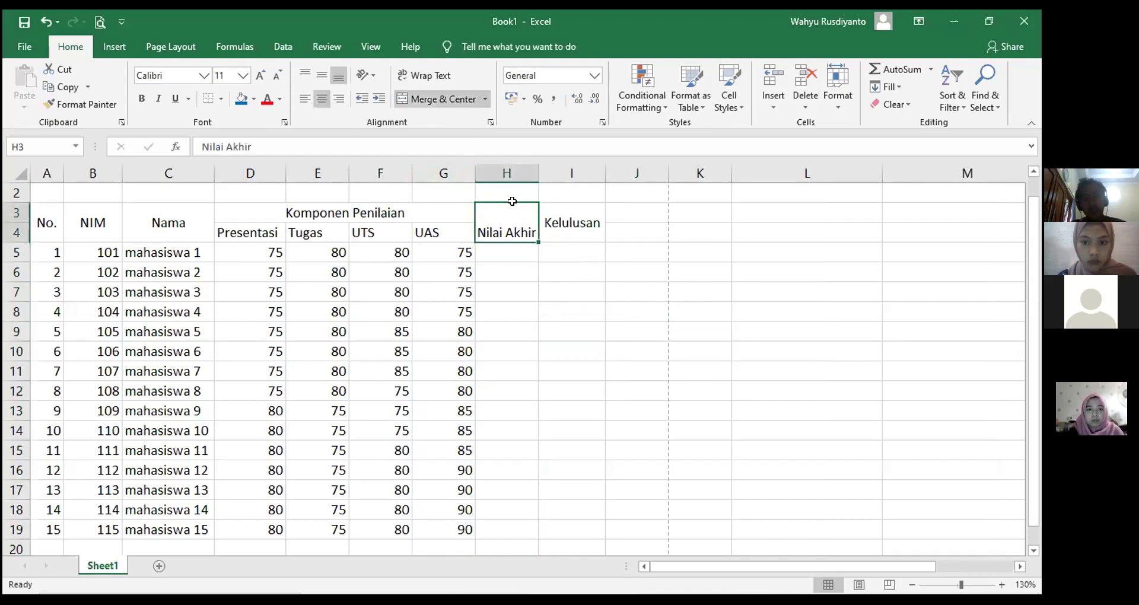
left_click(322, 75)
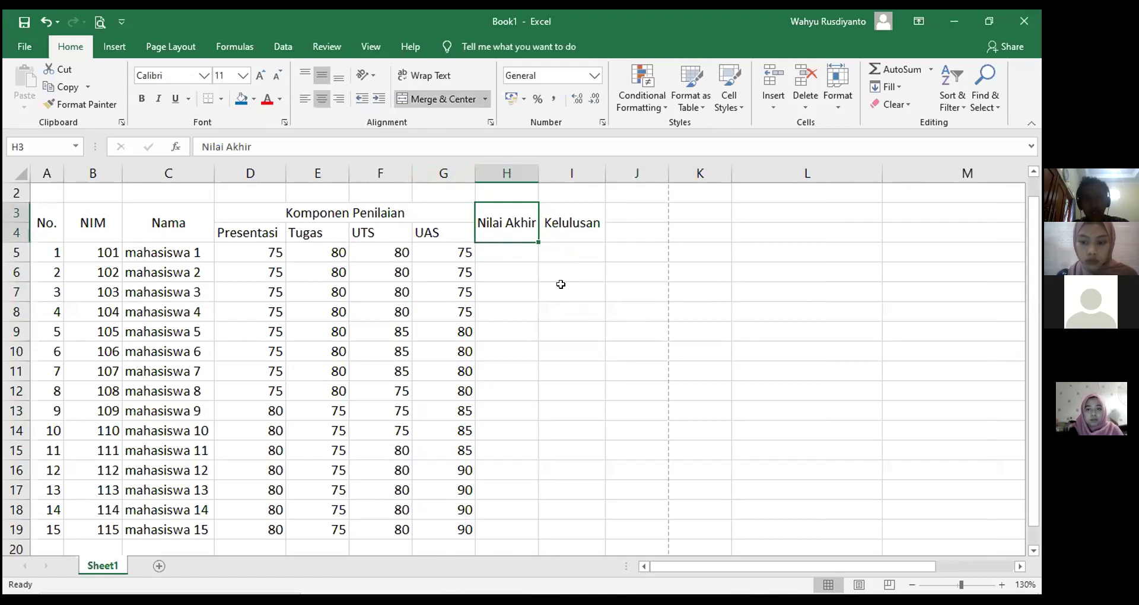
Demonstrate Wrap Text on and off for the Nilai Akhir heading, and leave the heading wrapped onto two lines
left_click(400, 77)
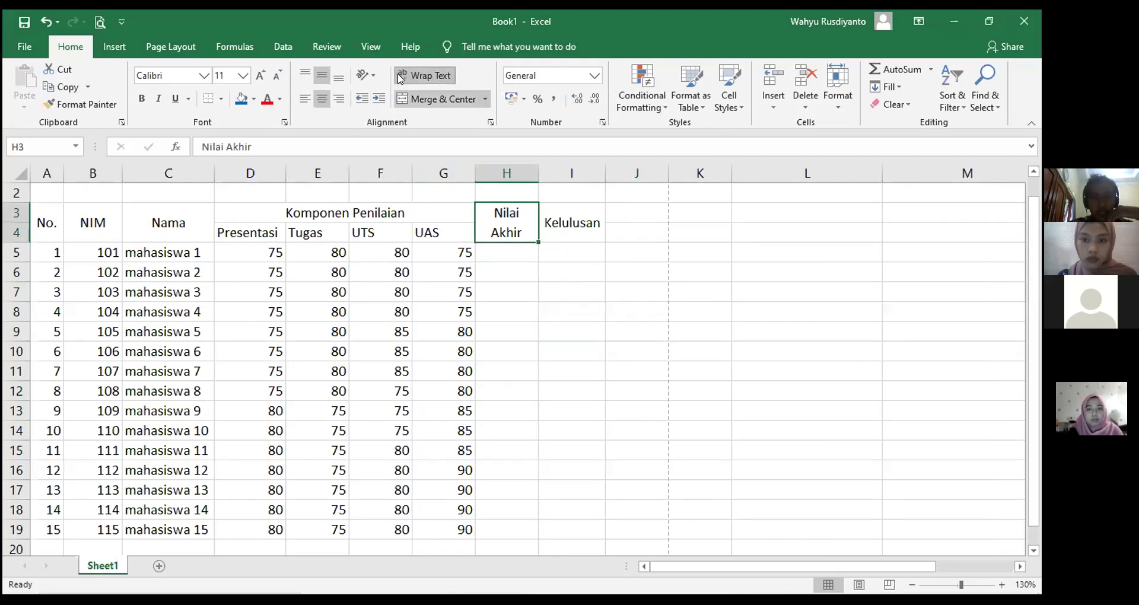
left_click(399, 77)
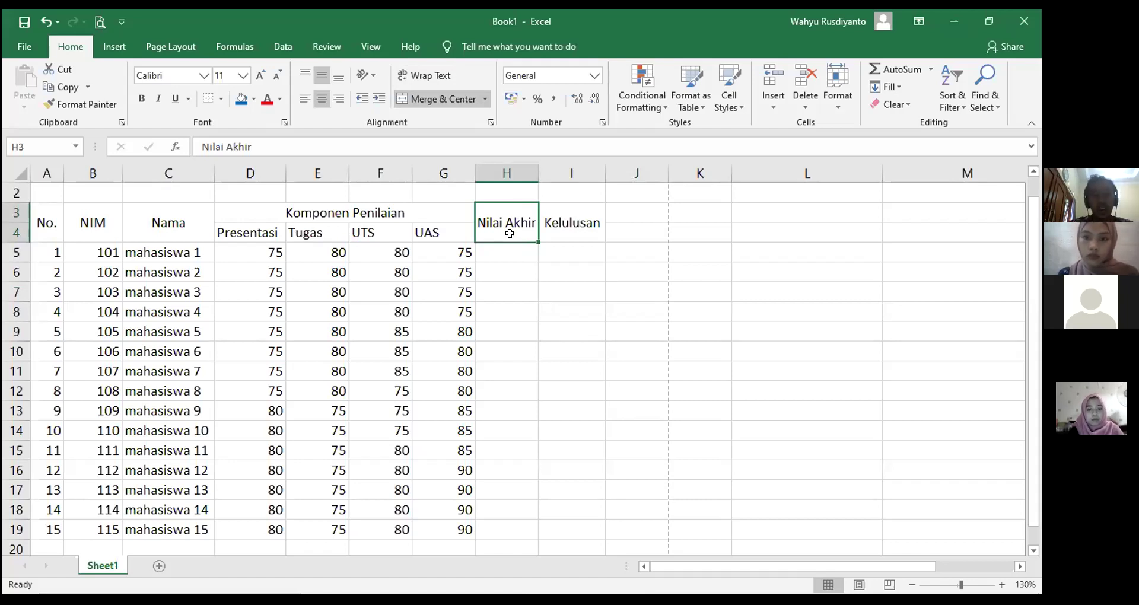
left_click(418, 77)
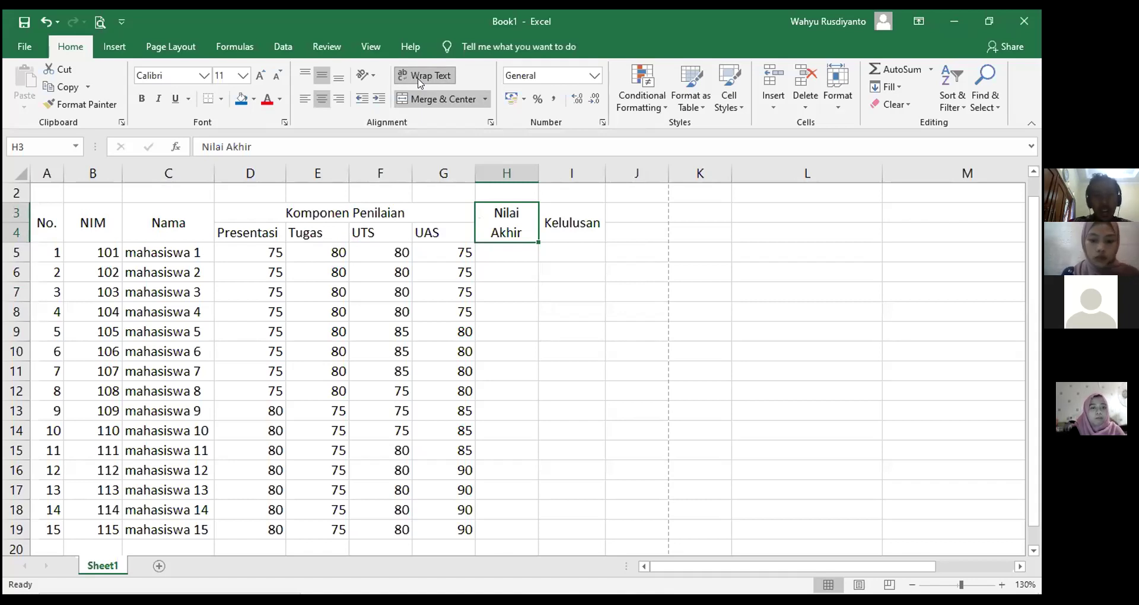
left_click(437, 77)
left_click(437, 78)
left_click(544, 271)
left_click(607, 436)
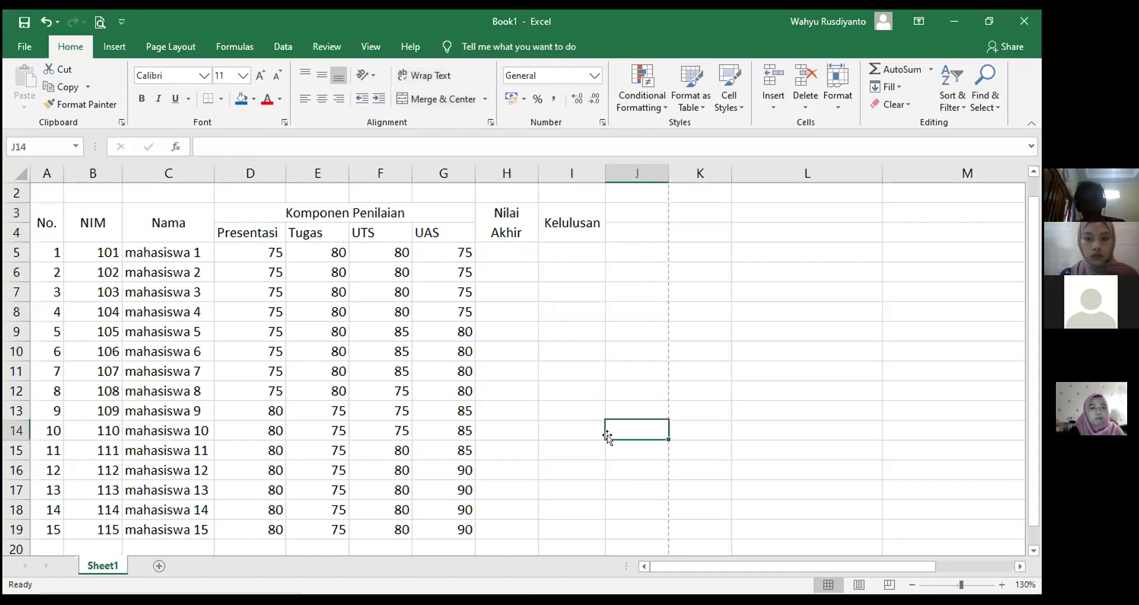
left_click(921, 345)
left_click(585, 308)
left_click(611, 457)
left_click(585, 509)
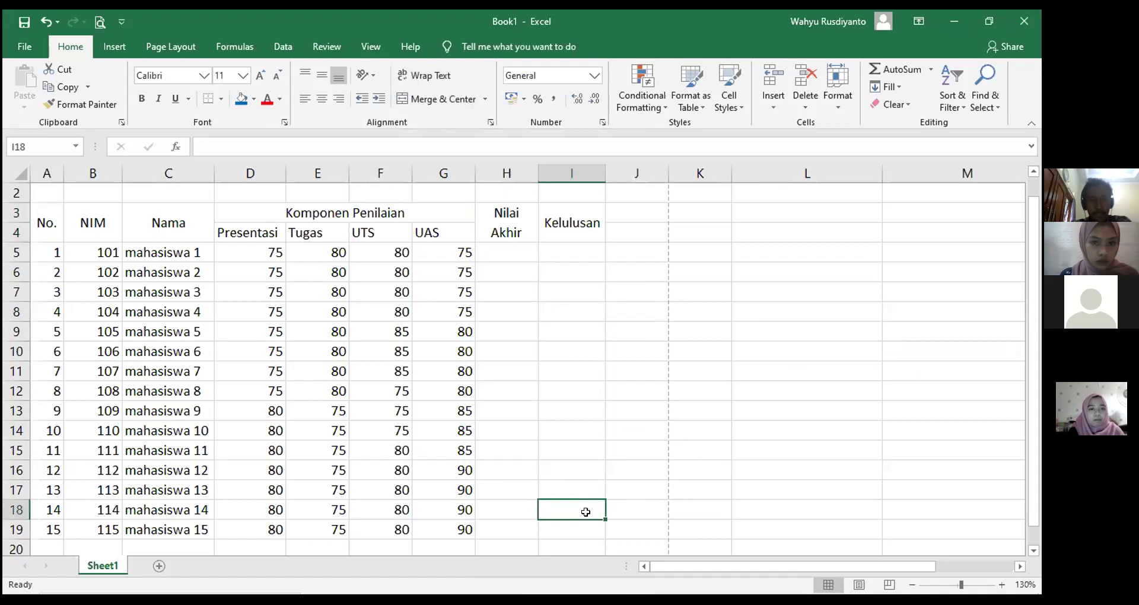
left_click(590, 432)
left_click(618, 488)
left_click(547, 524)
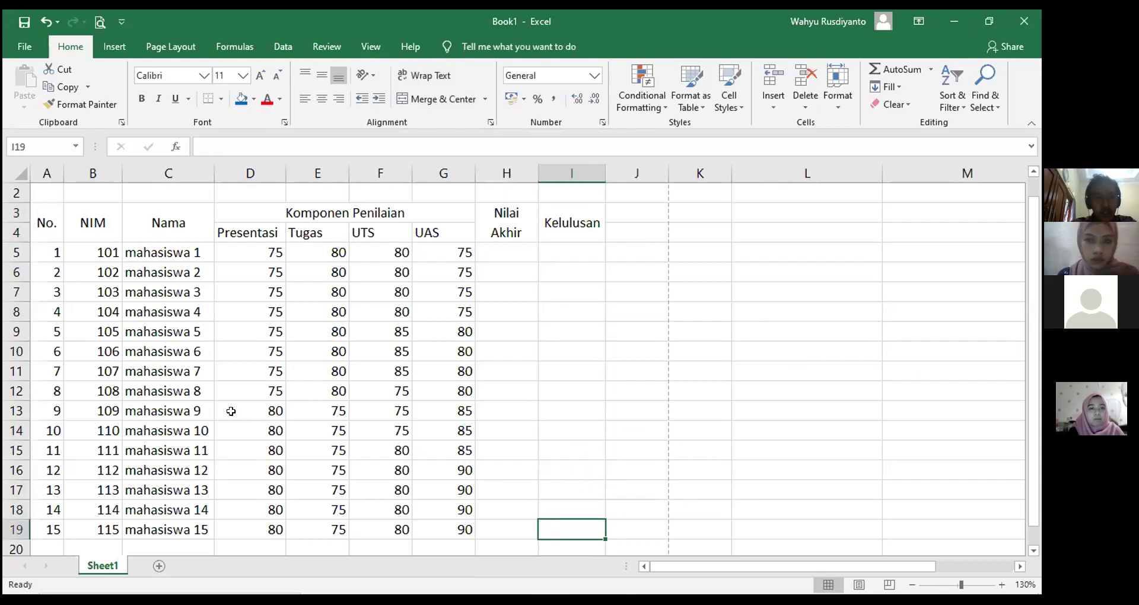
left_click(555, 310)
left_click(568, 418)
left_click(547, 495)
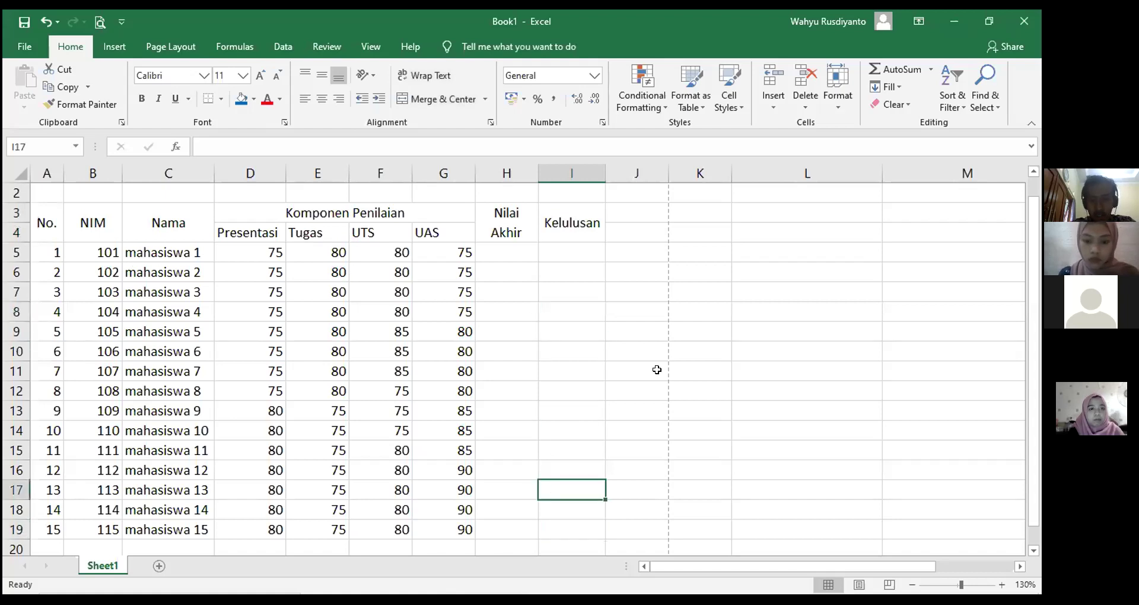
left_click(607, 511)
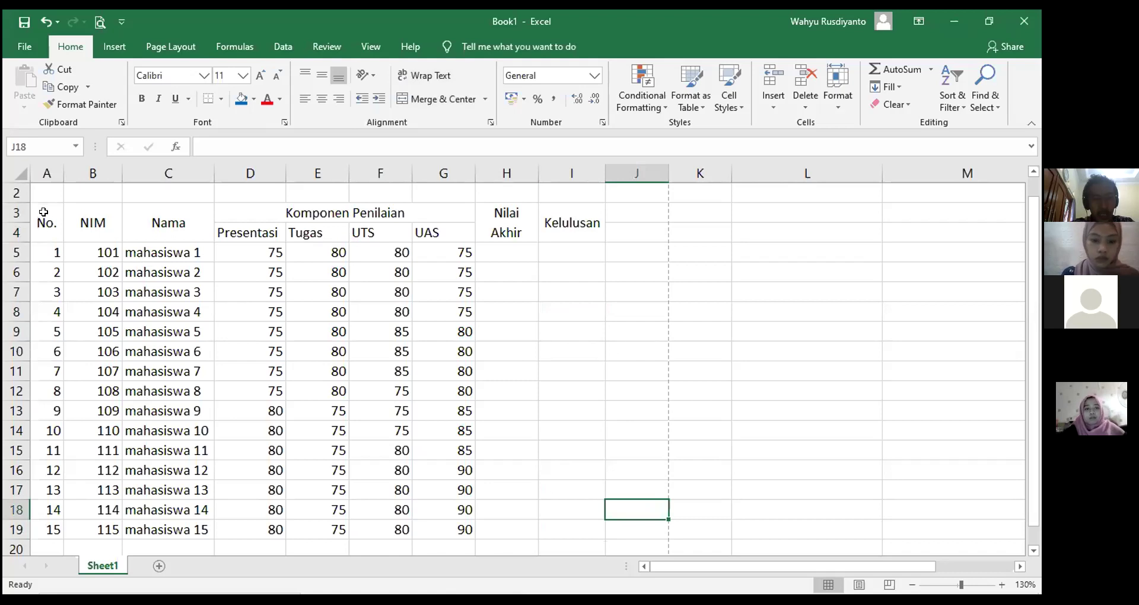
left_click(149, 326)
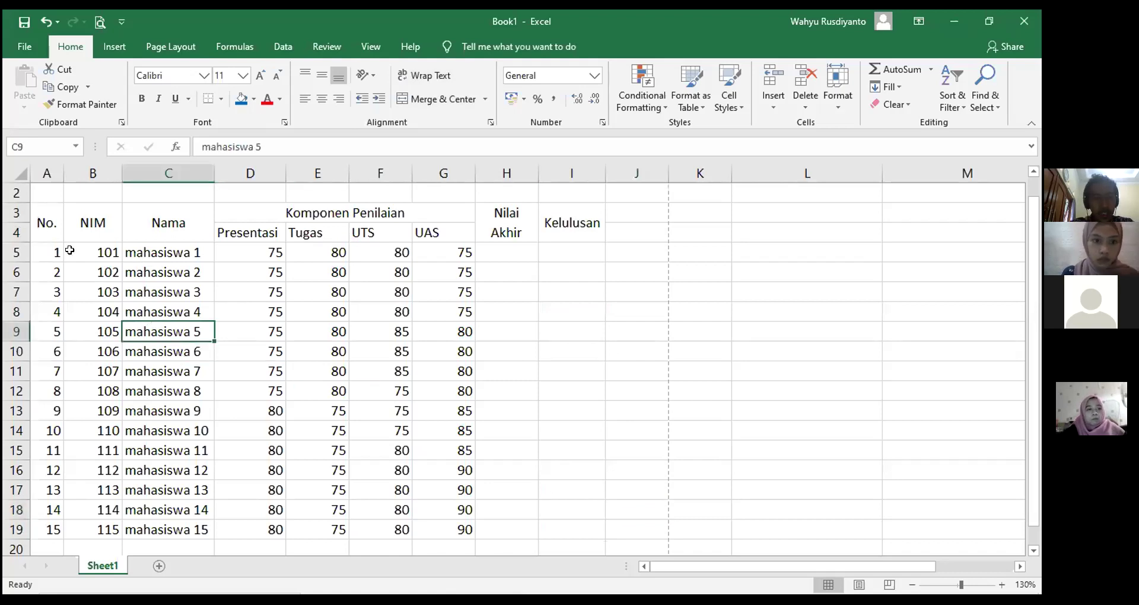
Apply All Borders to the entire grading table in the range A3:I19
left_click(50, 224)
left_click_drag(81, 237, 545, 525)
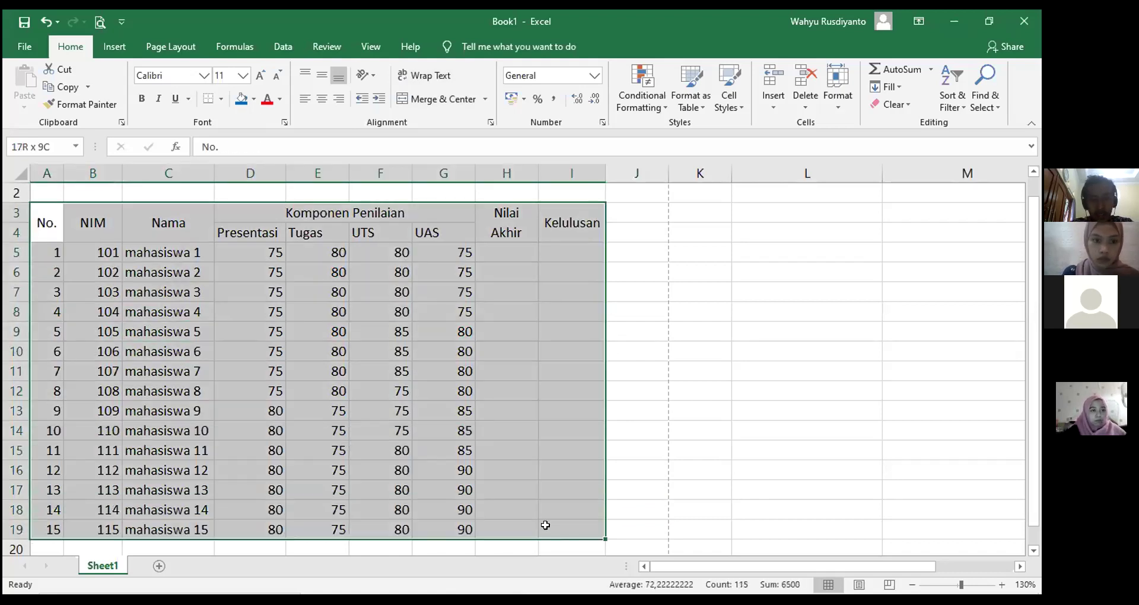
left_click(627, 495)
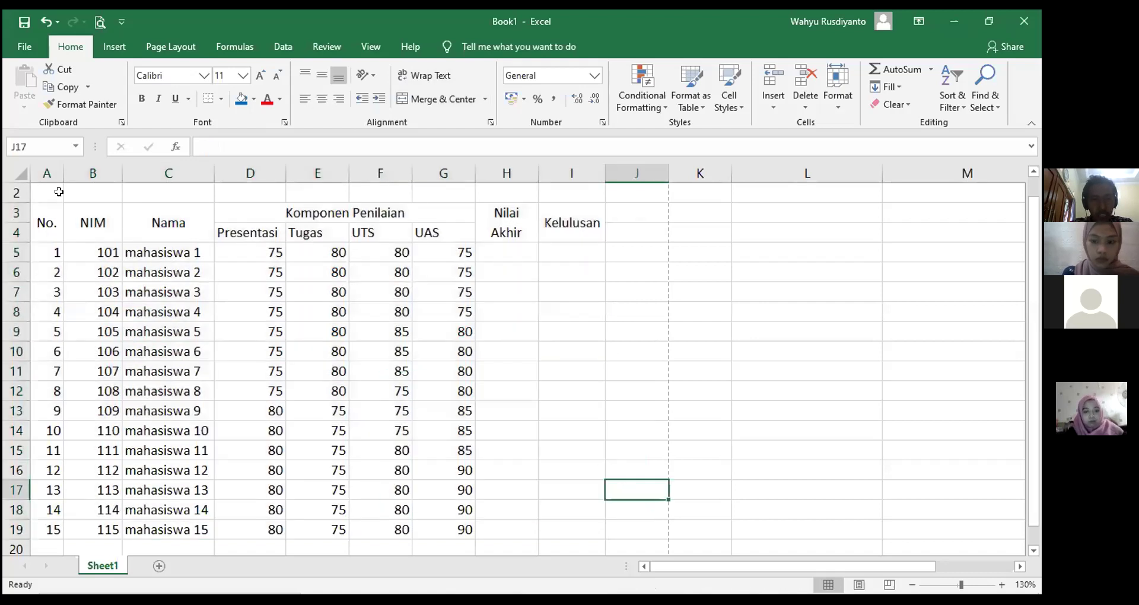
left_click(39, 222)
left_click(493, 371)
left_click_drag(54, 211, 582, 526)
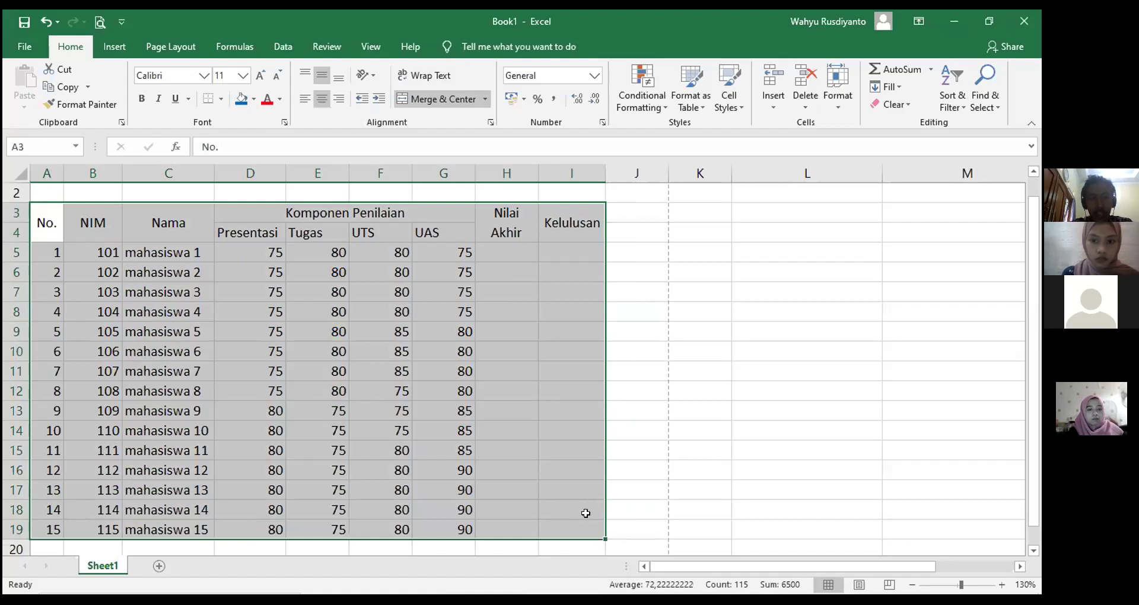
left_click(220, 99)
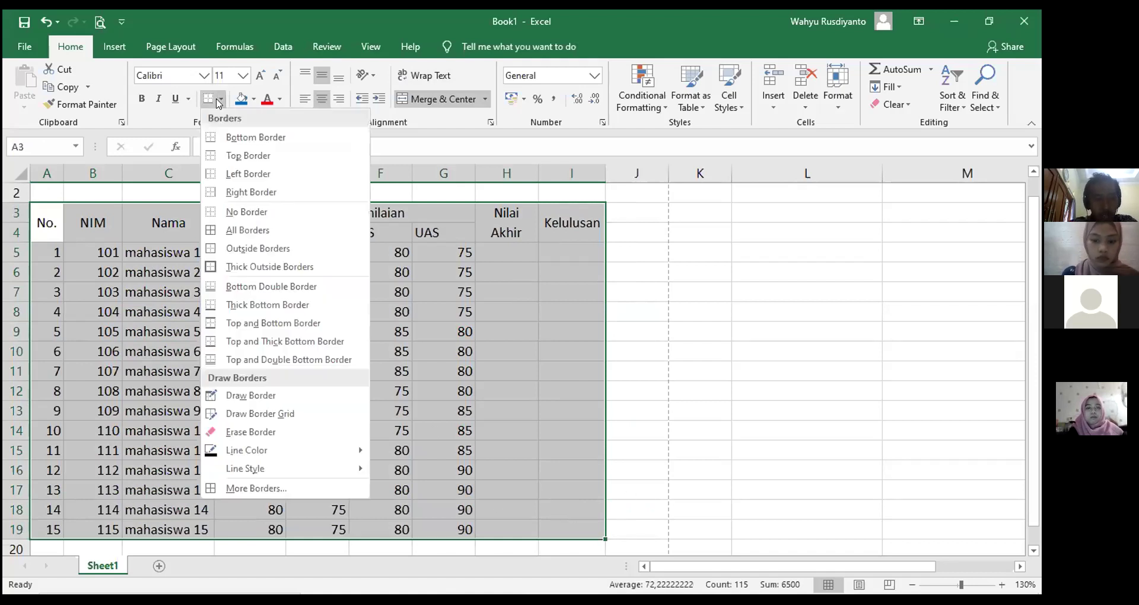
left_click(278, 235)
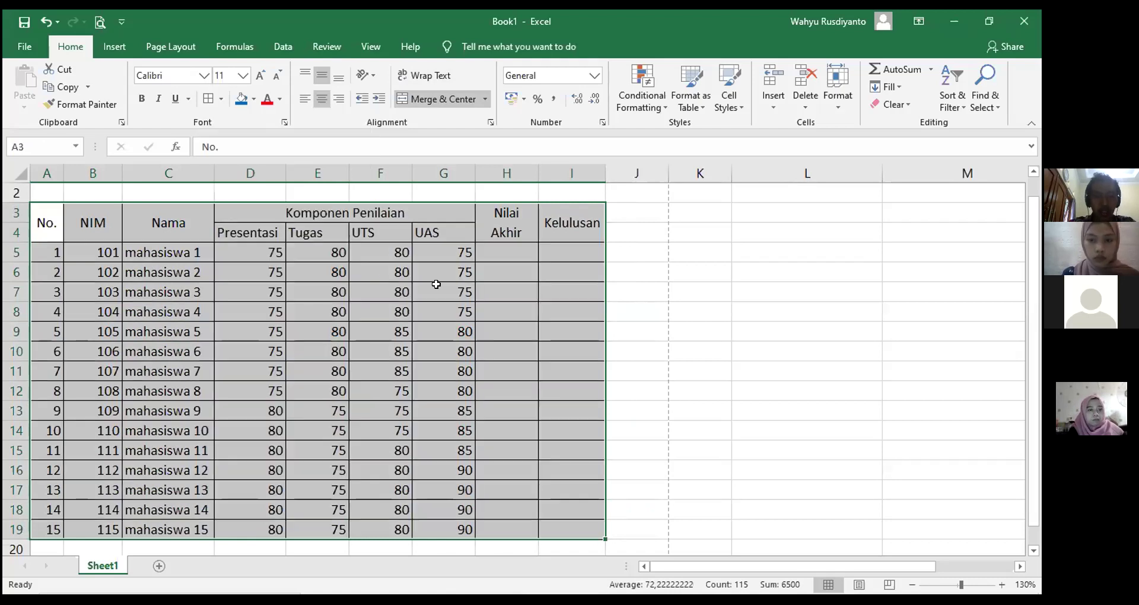
left_click(436, 285)
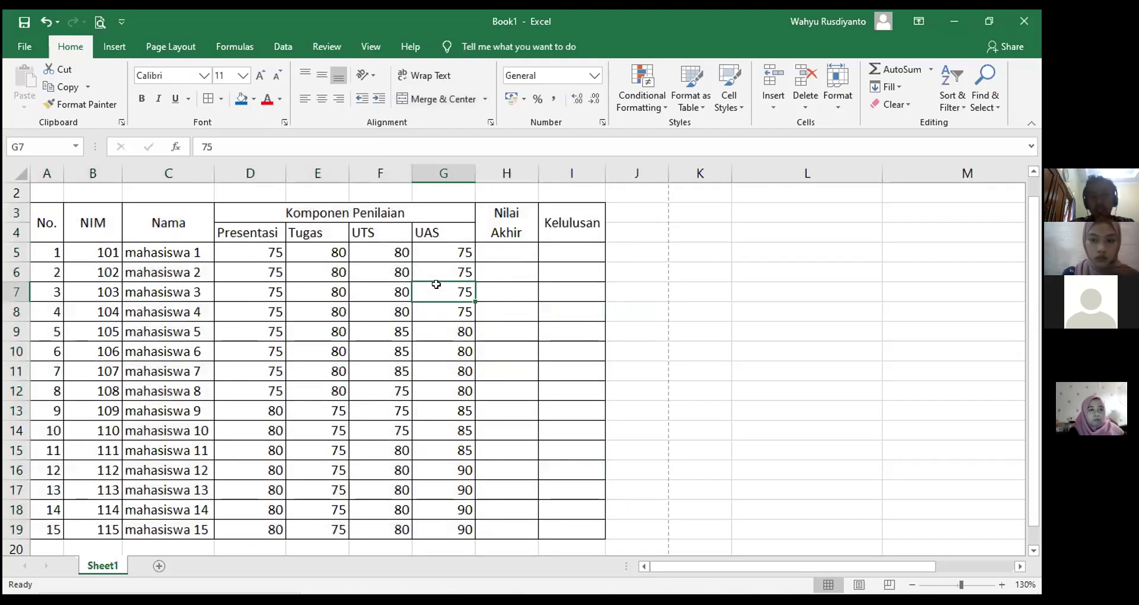
Fill the table header cells A3:I4 with a medium-light blue theme colour
left_click_drag(37, 218, 570, 233)
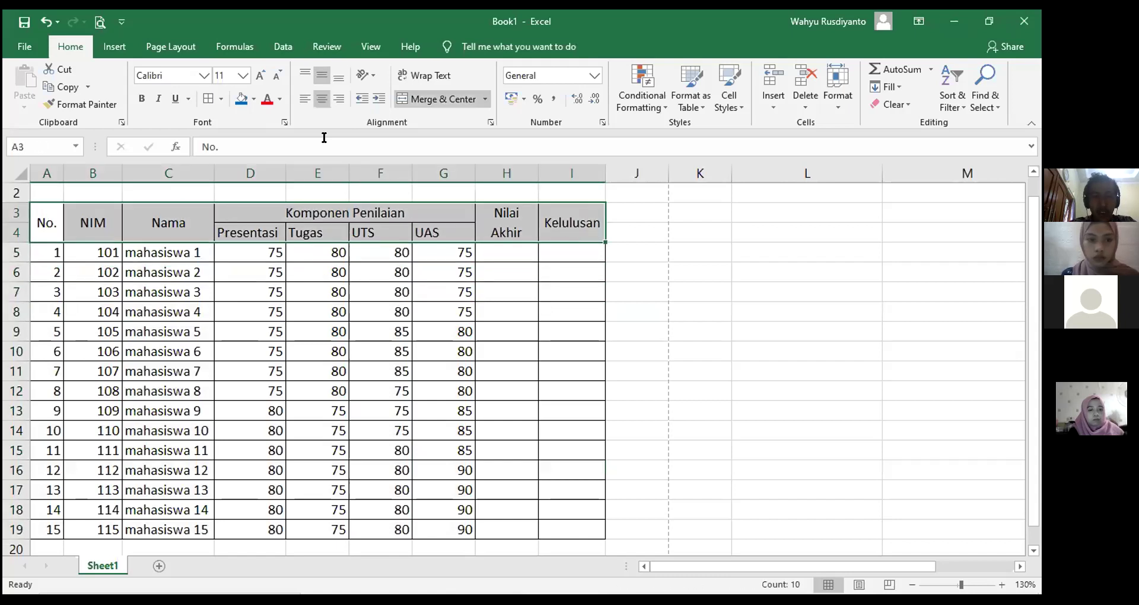
left_click(252, 100)
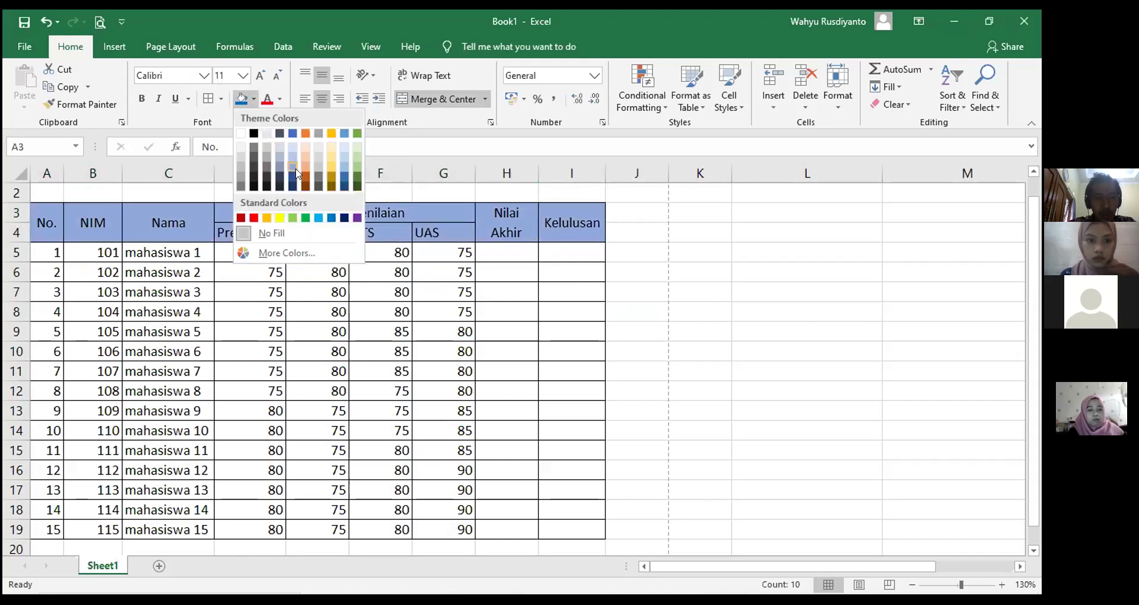
left_click(295, 170)
left_click(569, 311)
Make the header text in A3:I4 bold and center it horizontally
left_click_drag(40, 226, 549, 233)
left_click(143, 99)
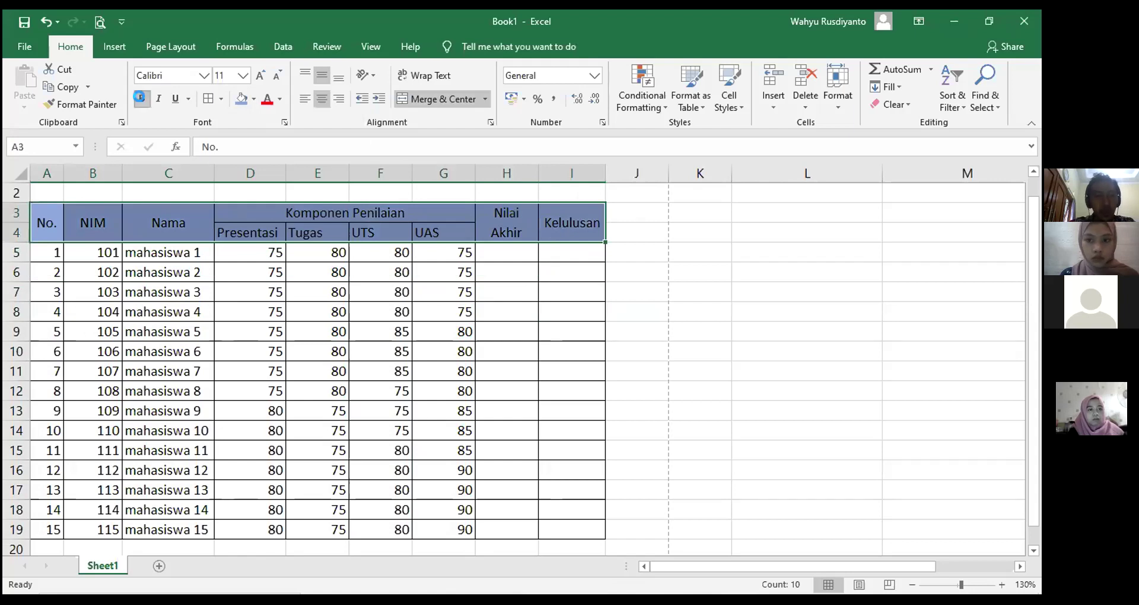
left_click_drag(44, 232, 569, 235)
left_click(322, 99)
left_click(322, 100)
left_click(475, 289)
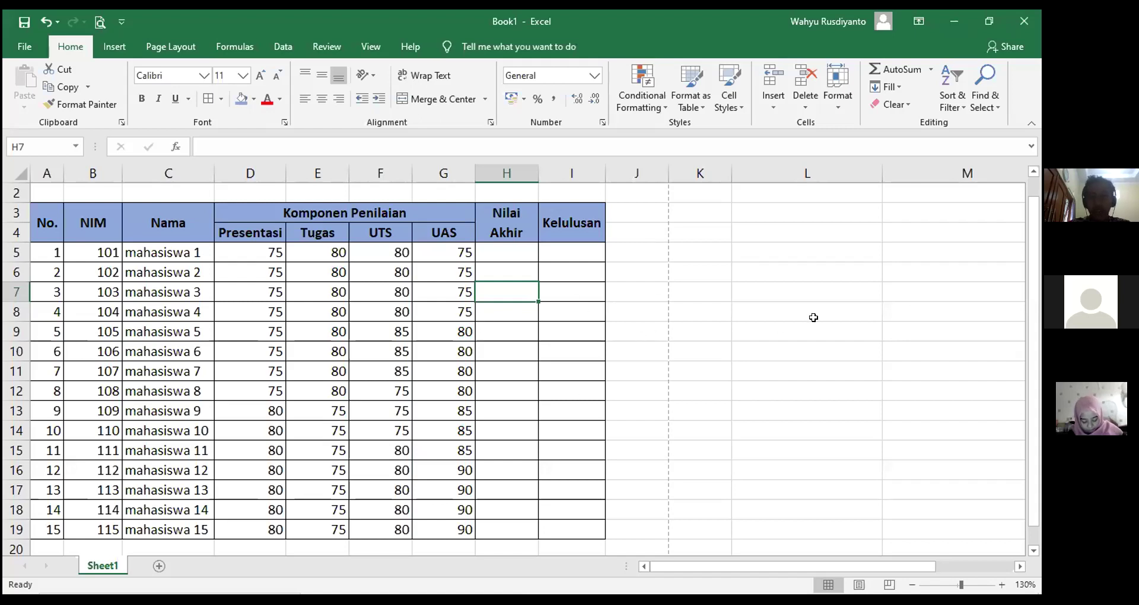
left_click(697, 237)
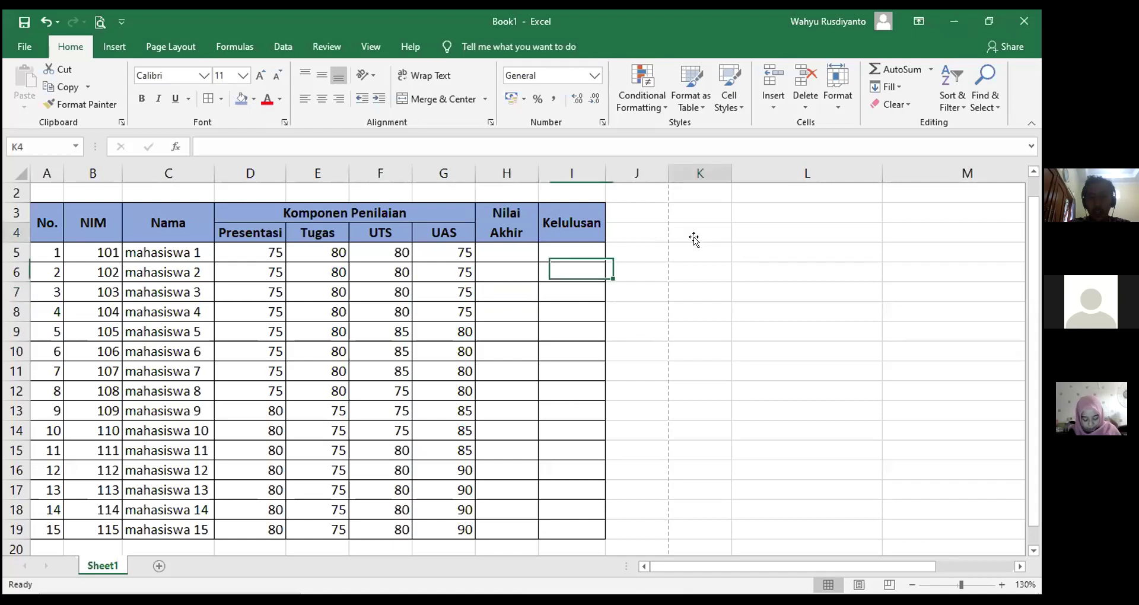
left_click(680, 211)
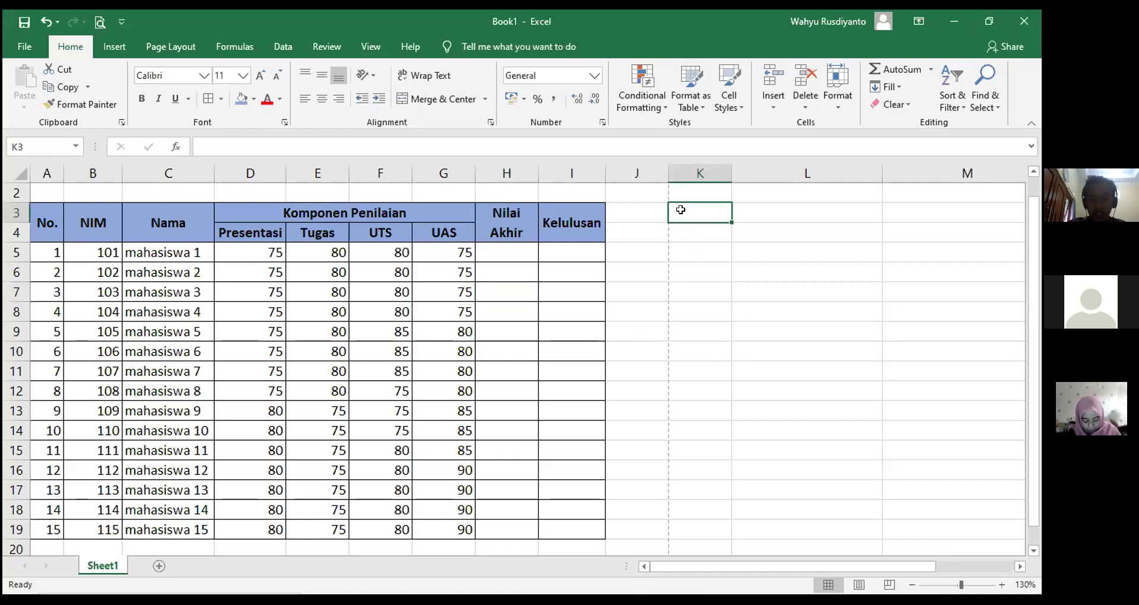
type("+")
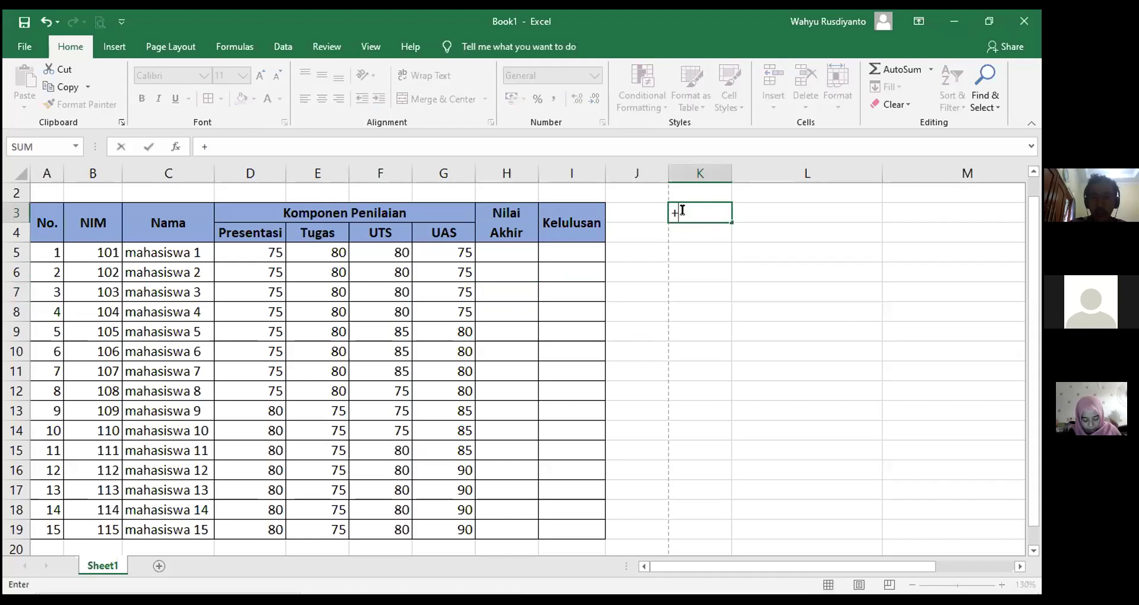
left_click(752, 213)
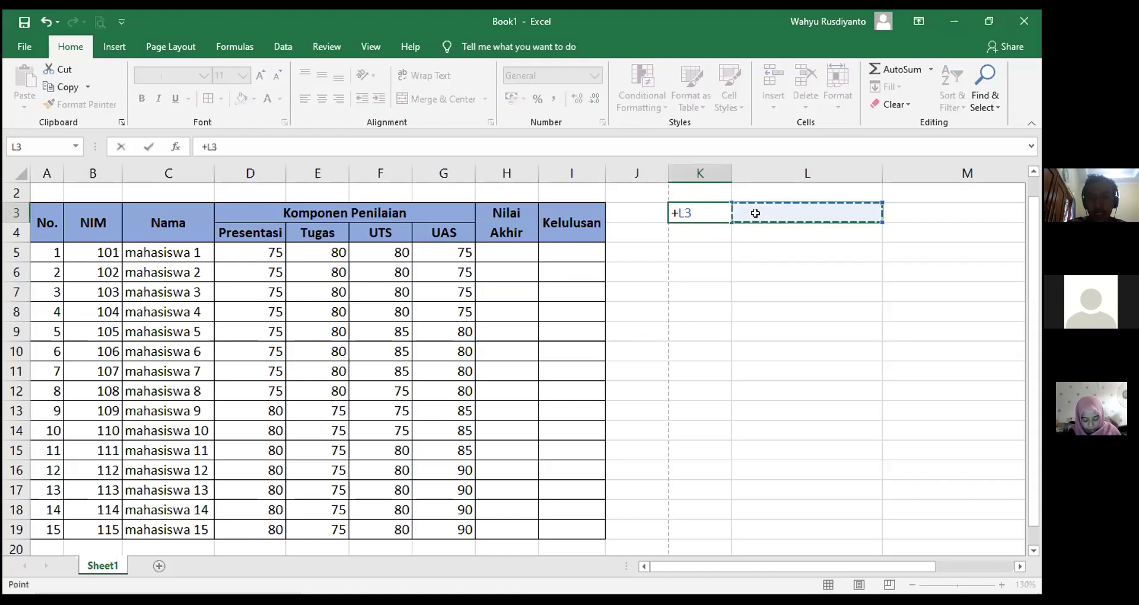
key("BackSpace")
key("BackSpace")
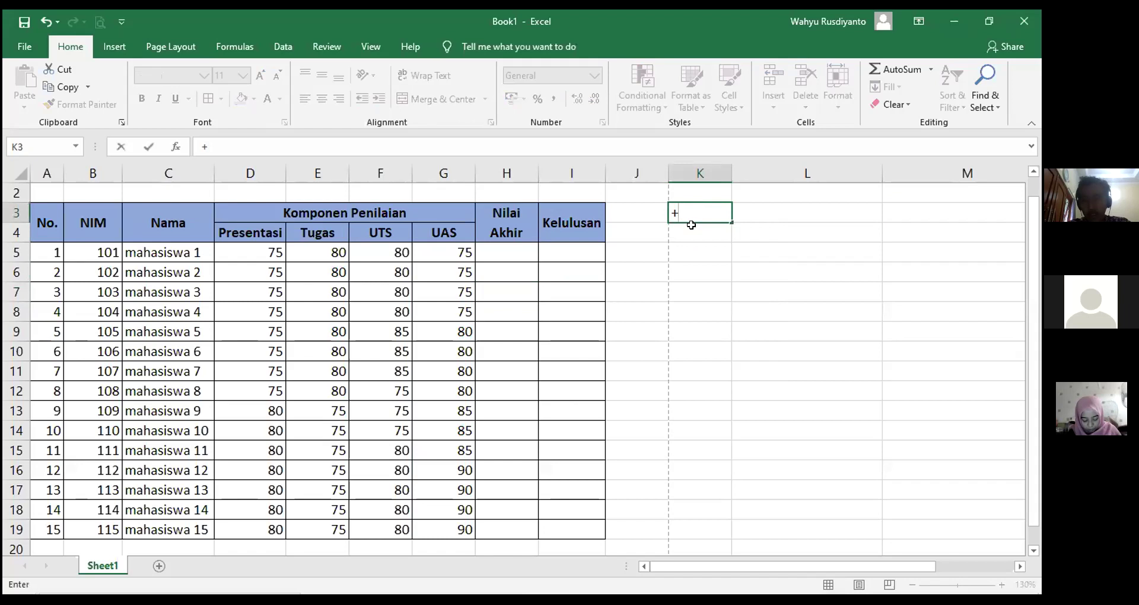
key("BackSpace")
left_click(704, 248)
Enter the label "jumlah" in cell K3 beside the grading table
left_click(694, 210)
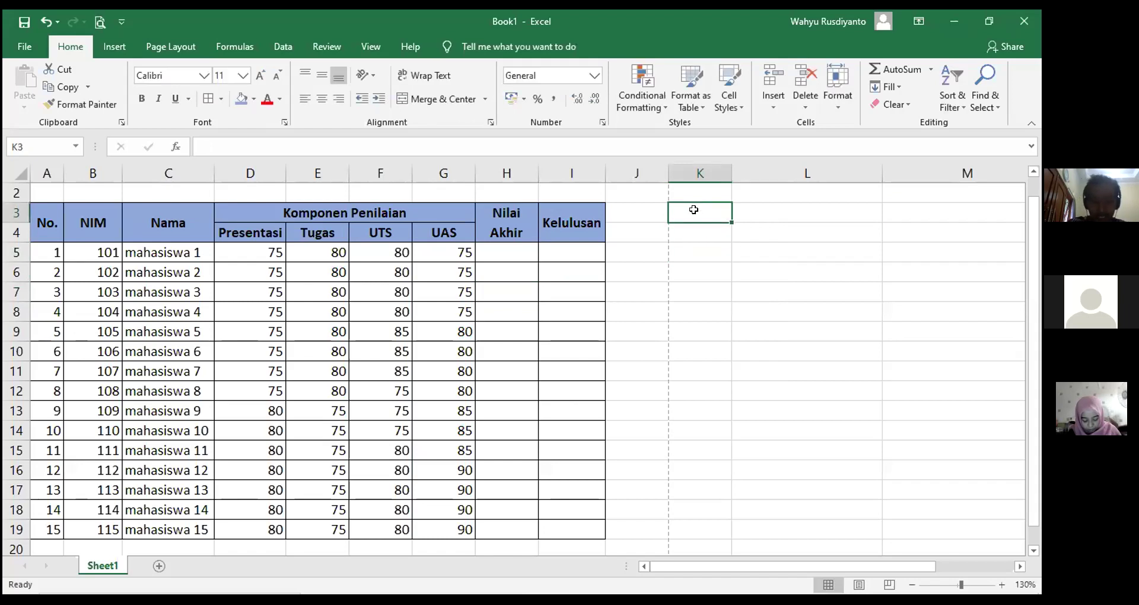
type("jumlah")
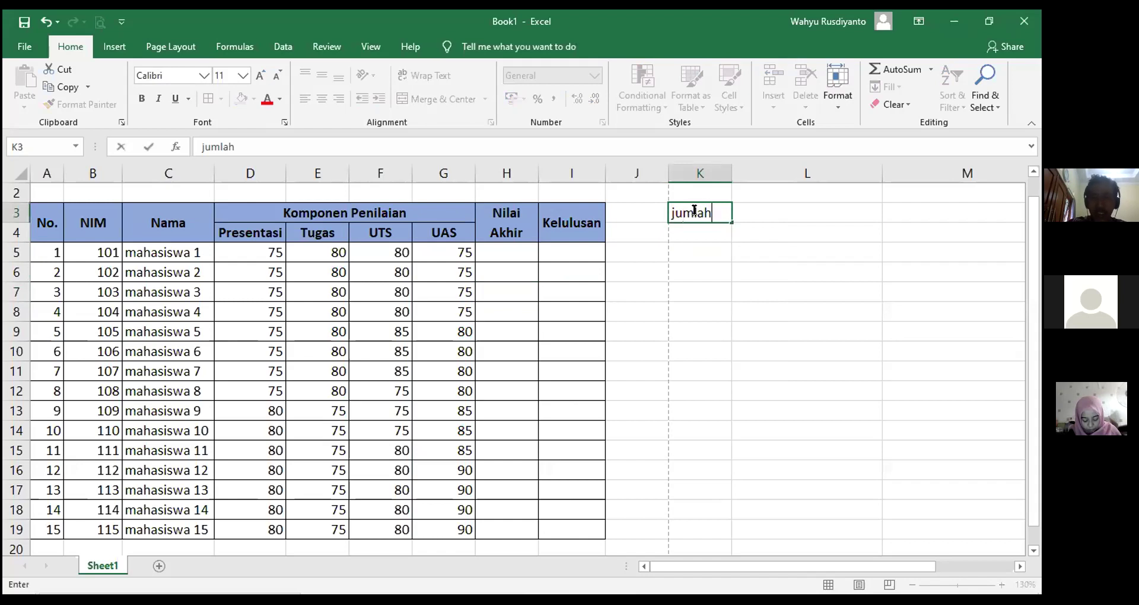
left_click(774, 208)
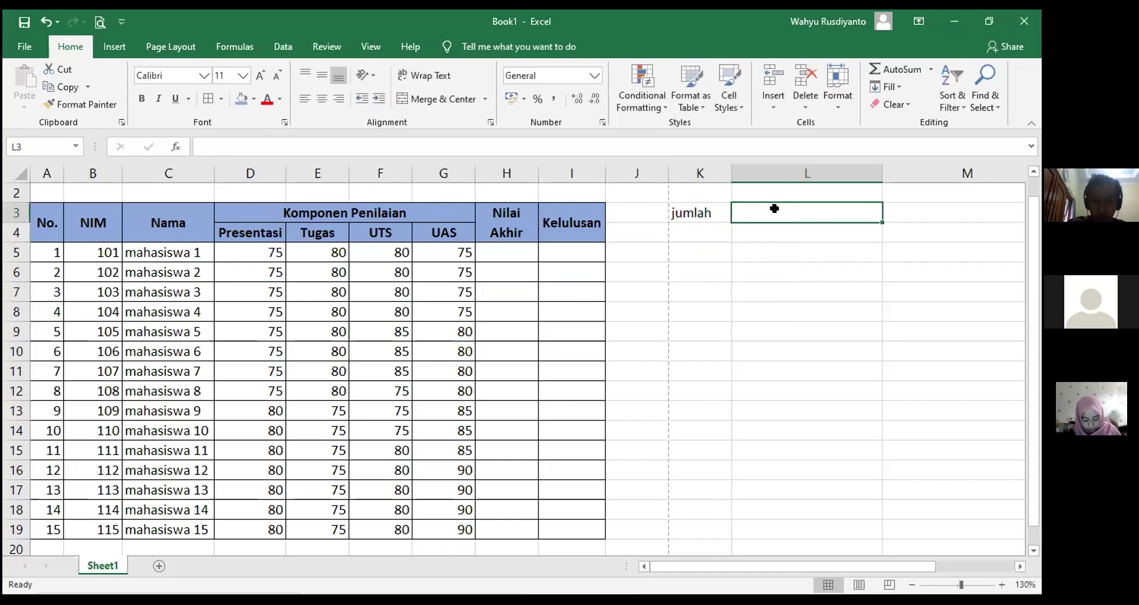
Try to enter a plus sign in cell L3 next to the jumlah label
type("+")
left_click(814, 257)
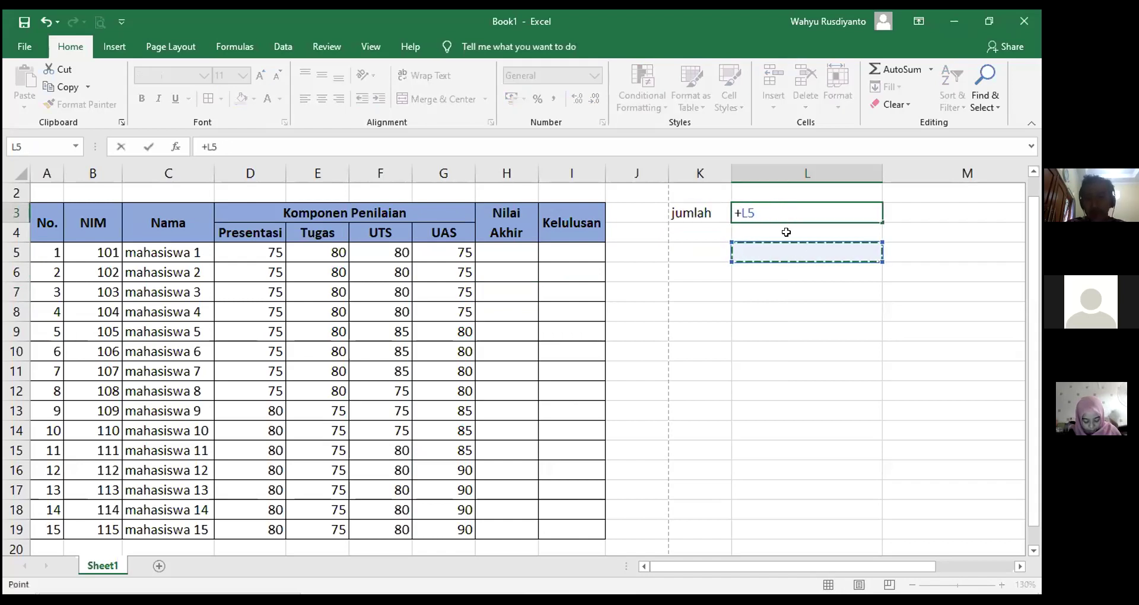
left_click(738, 213)
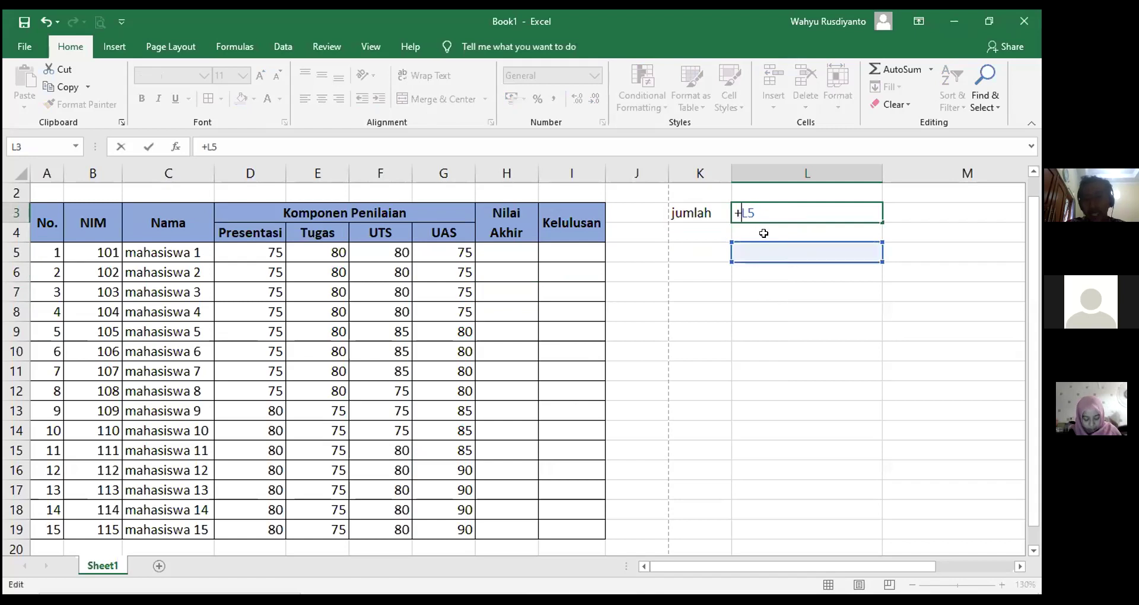
left_click(761, 210)
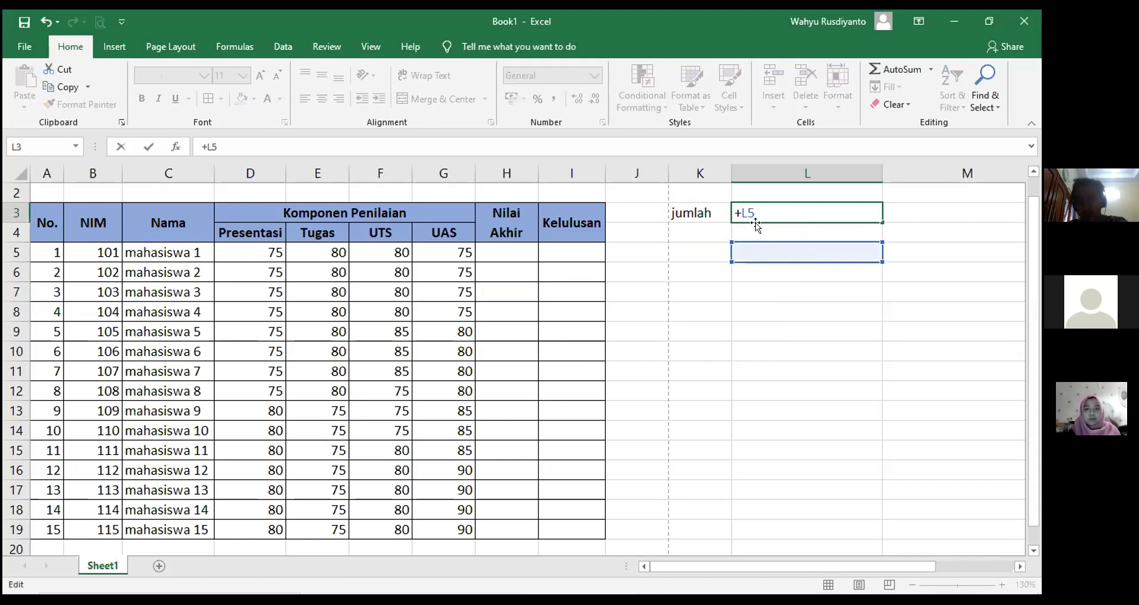
key("BackSpace")
key("BackSpace")
type("L4")
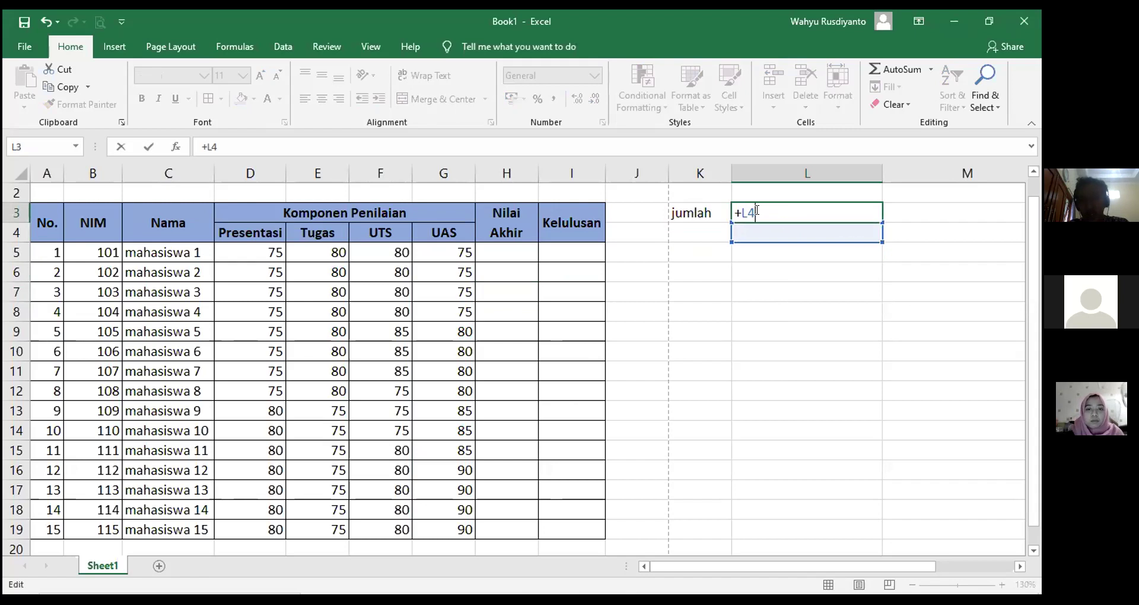
key("BackSpace")
key("BackSpace")
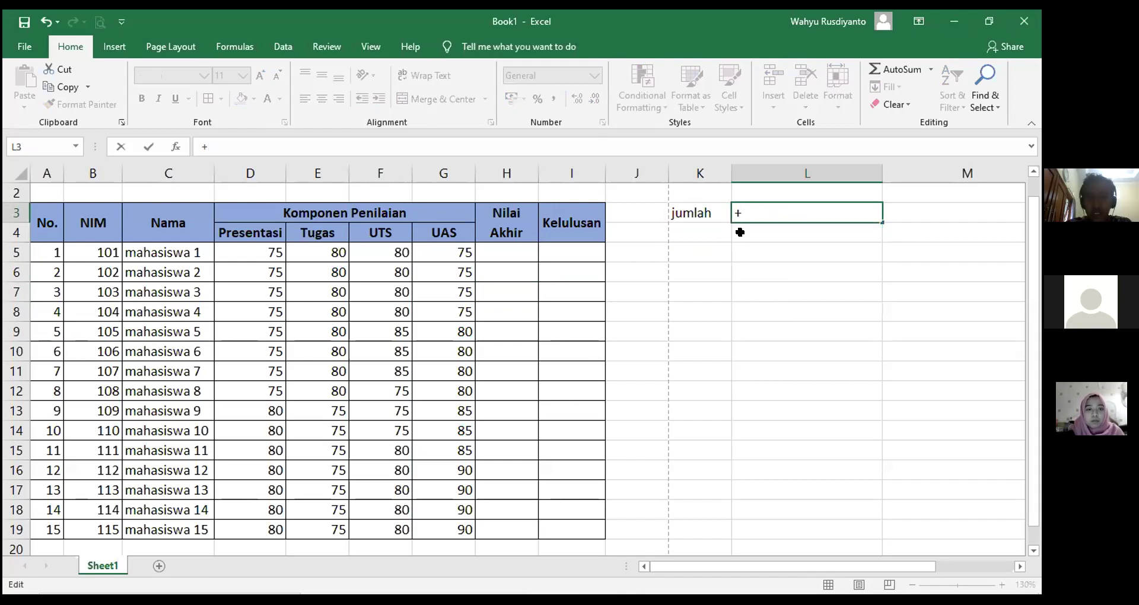
left_click(749, 225)
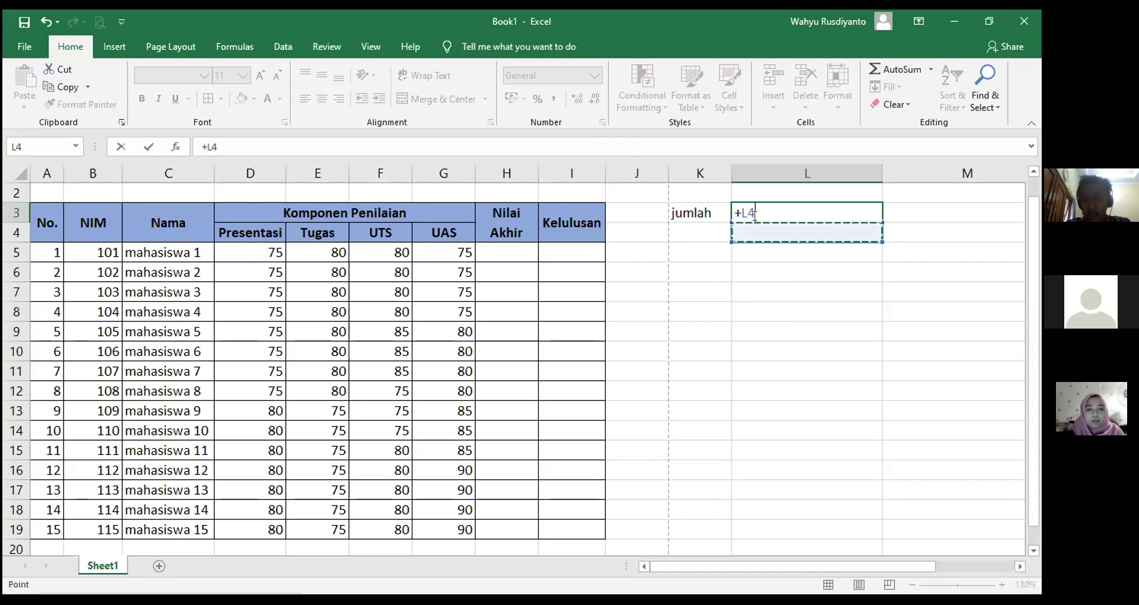
key("Escape")
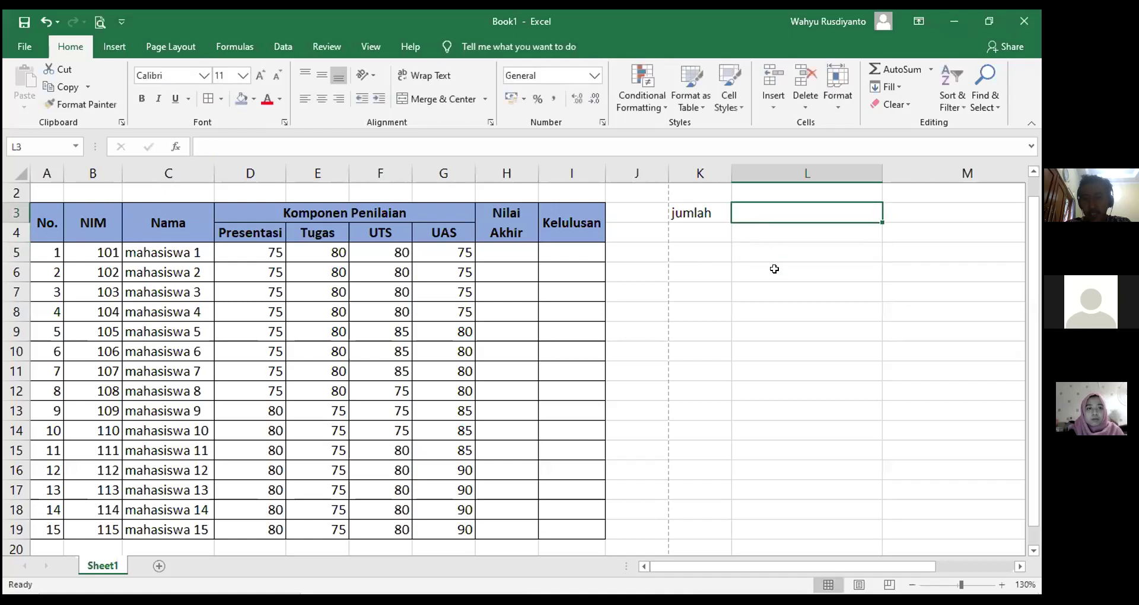
Enter the labels "kurang", "bagi" and "kali" in cells K4 to K6 below jumlah
left_click(693, 226)
type("kurang")
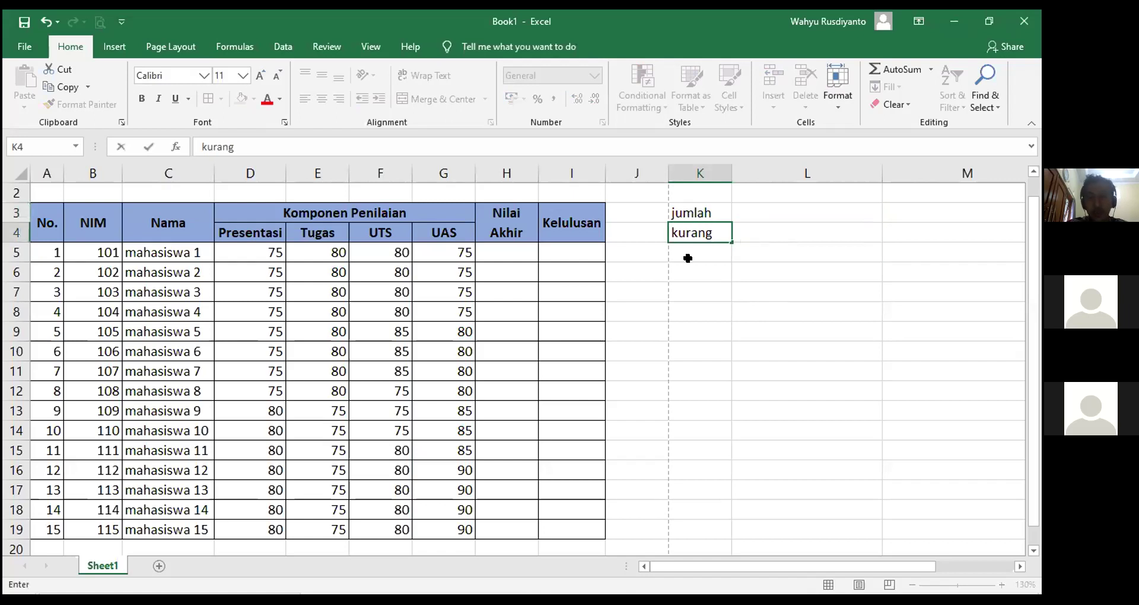
key("Return")
type("bagi")
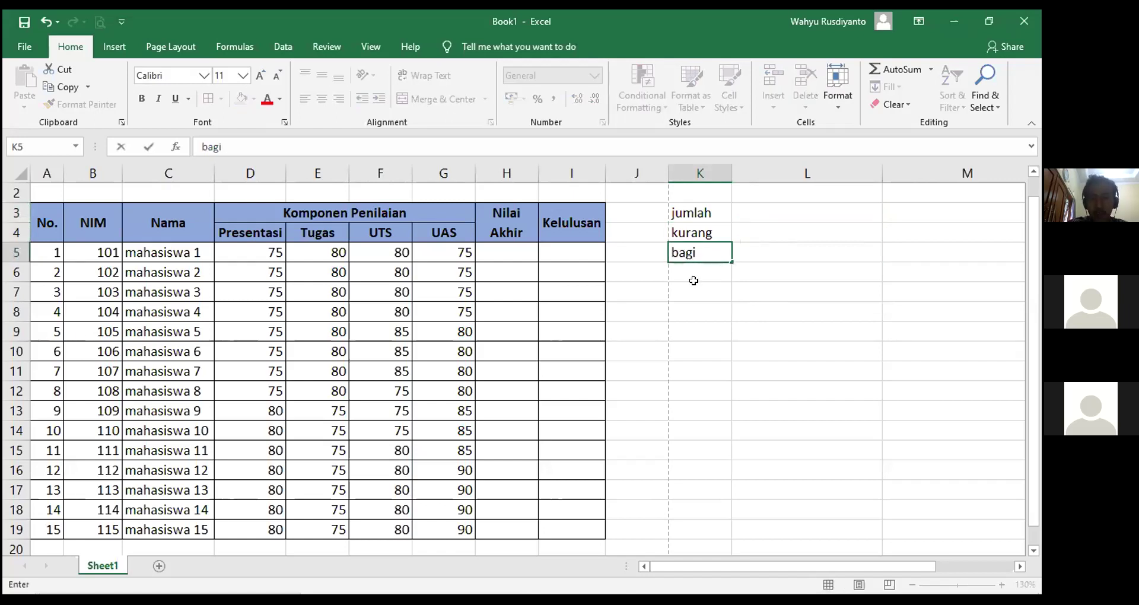
left_click(688, 272)
type("kali")
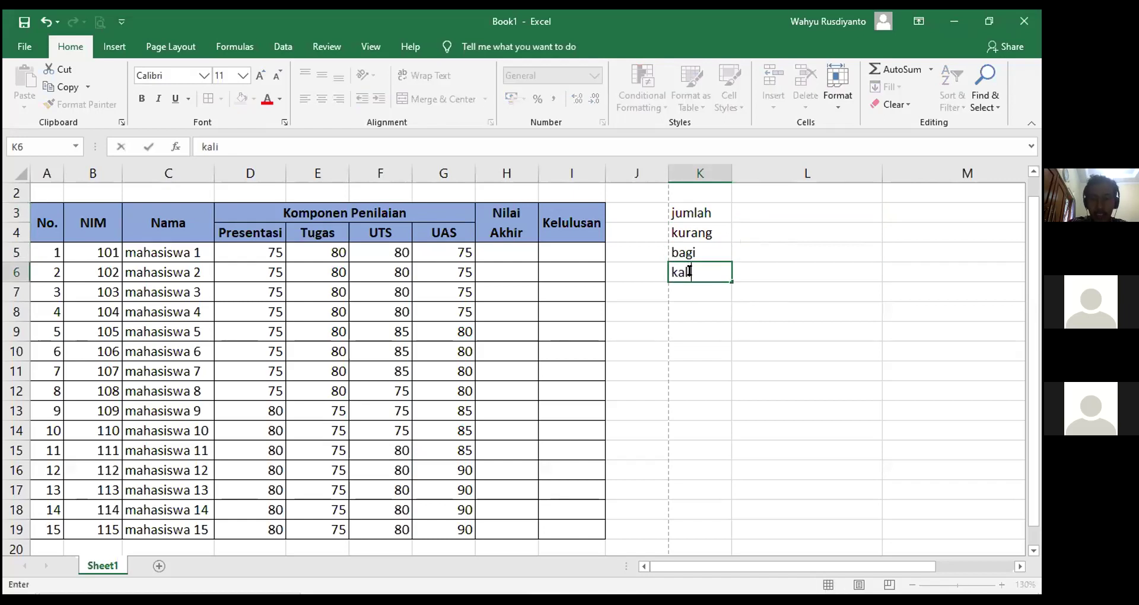
left_click(738, 310)
Set the number format of cells L3:L6 to Text
left_click_drag(755, 211, 772, 274)
left_click(594, 75)
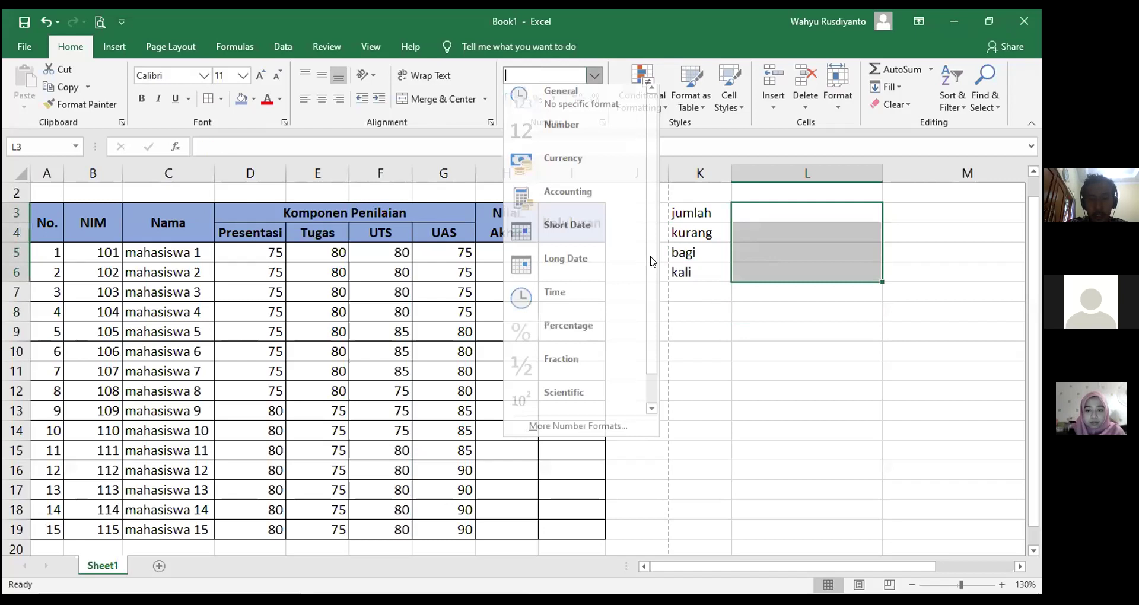
scroll(652, 261, "down", 1)
left_click(557, 398)
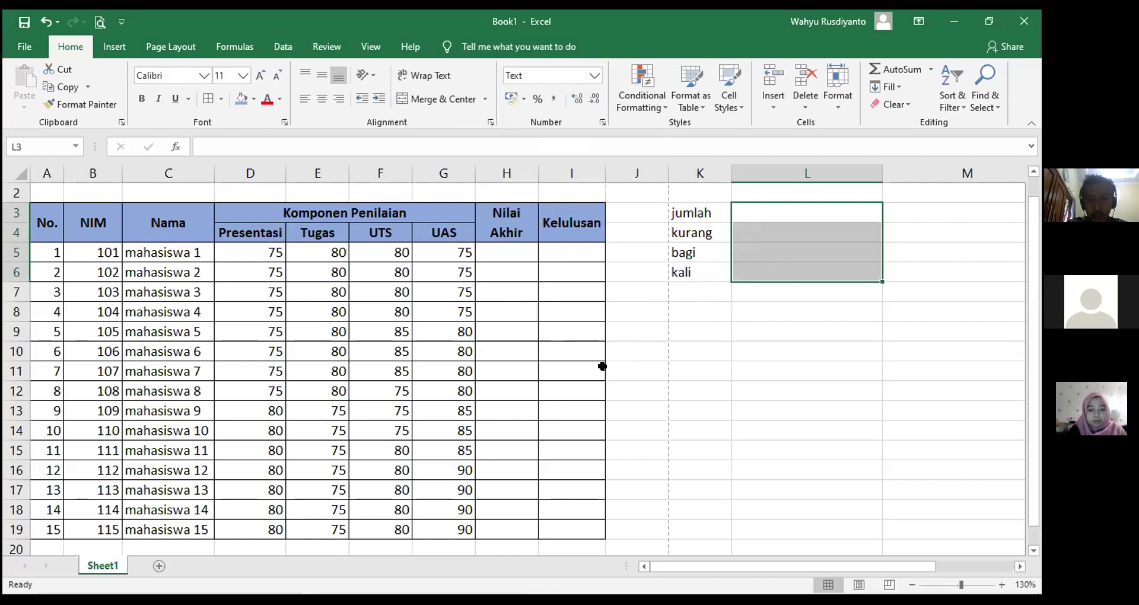
Try again to enter a plus sign in the Text-formatted cell L3
left_click(748, 213)
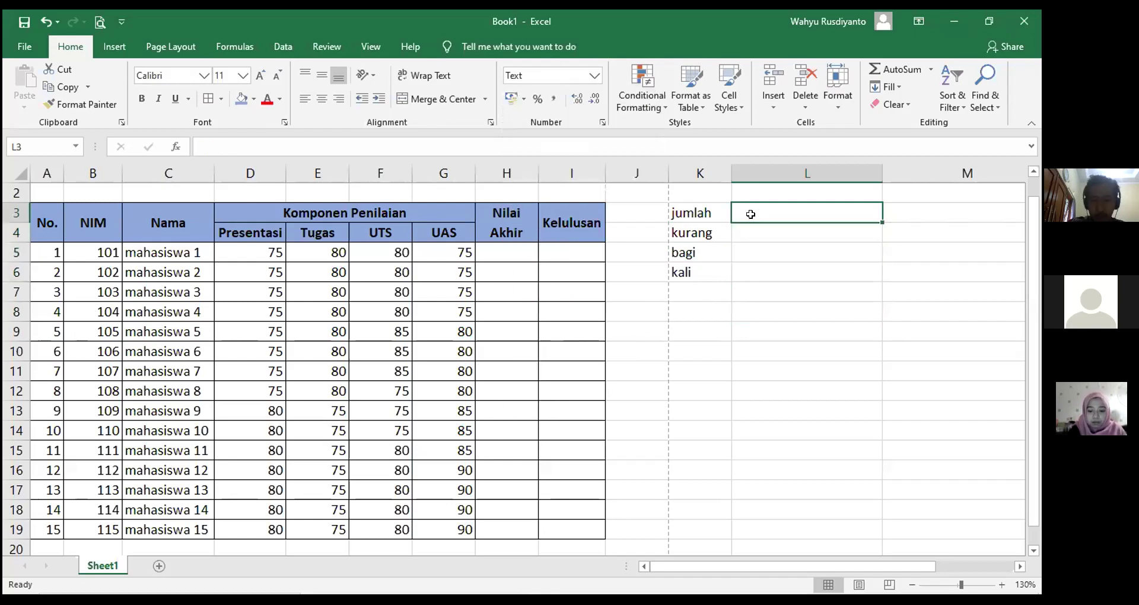
type("+")
left_click(774, 233)
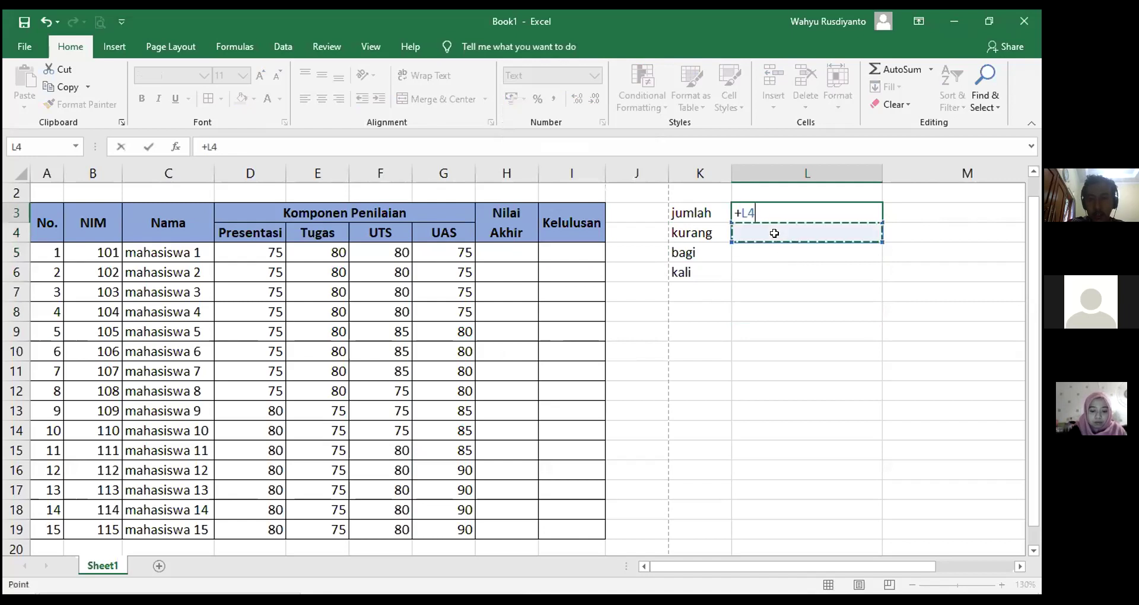
key("BackSpace")
key("BackSpace")
key("BackSpace")
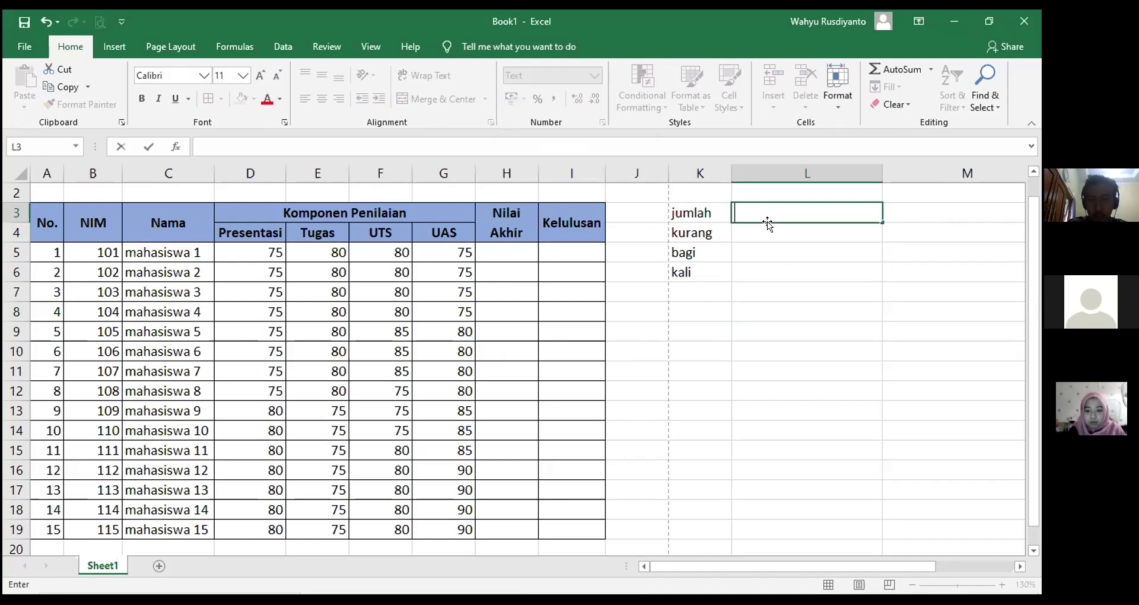
type("+")
key("BackSpace")
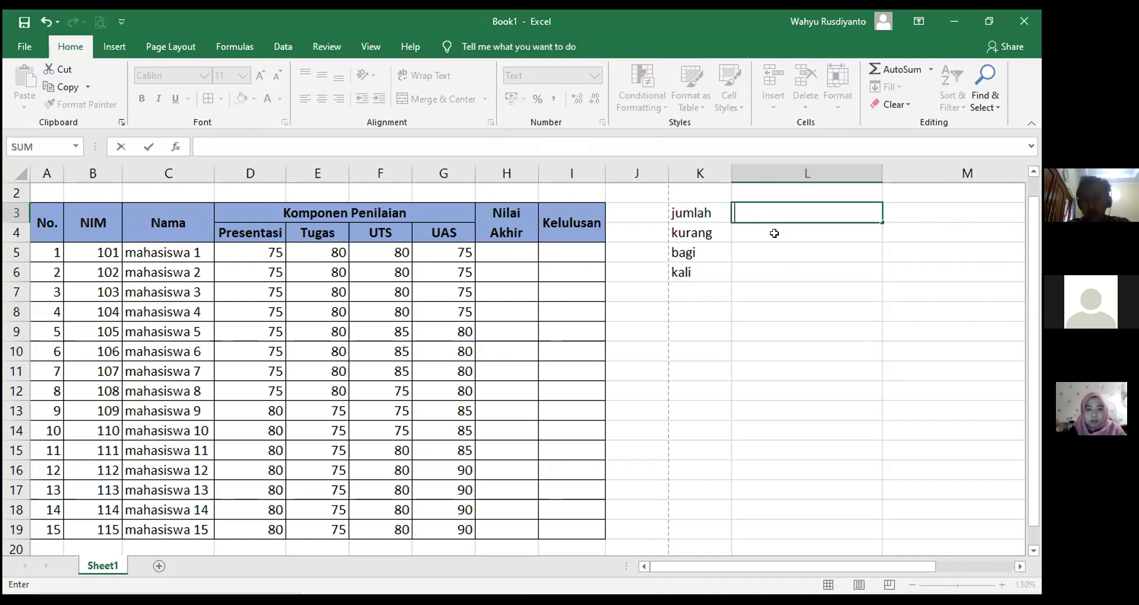
key("Down")
key("Down")
key("Down")
Examine the available number formats for cell L3, including the Special and Custom categories, without applying a change
left_click_drag(755, 210, 762, 228)
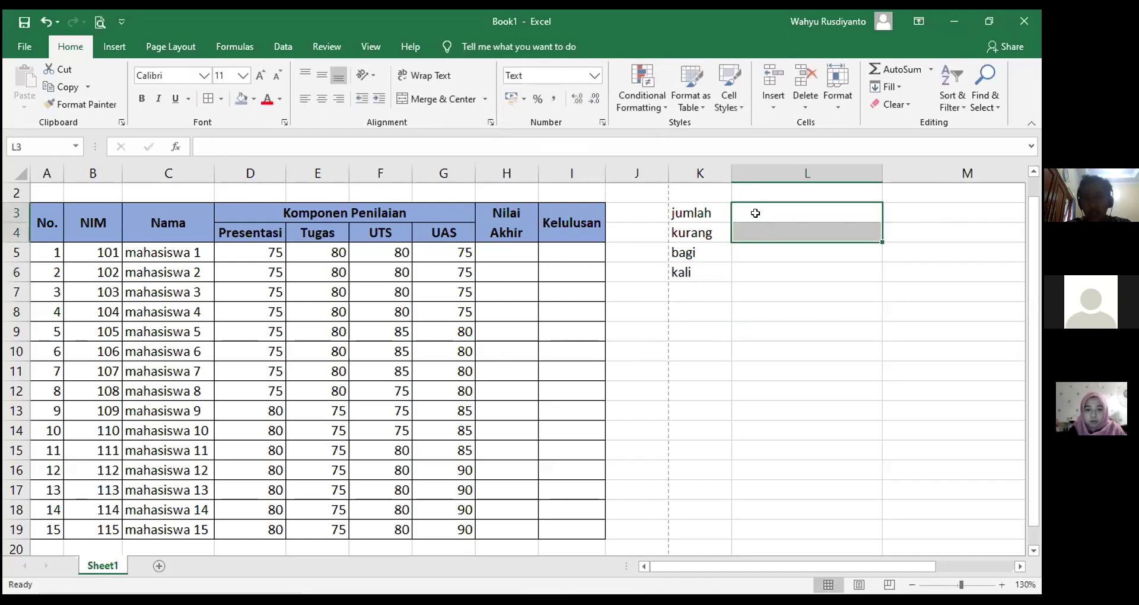
left_click(755, 213)
left_click(593, 75)
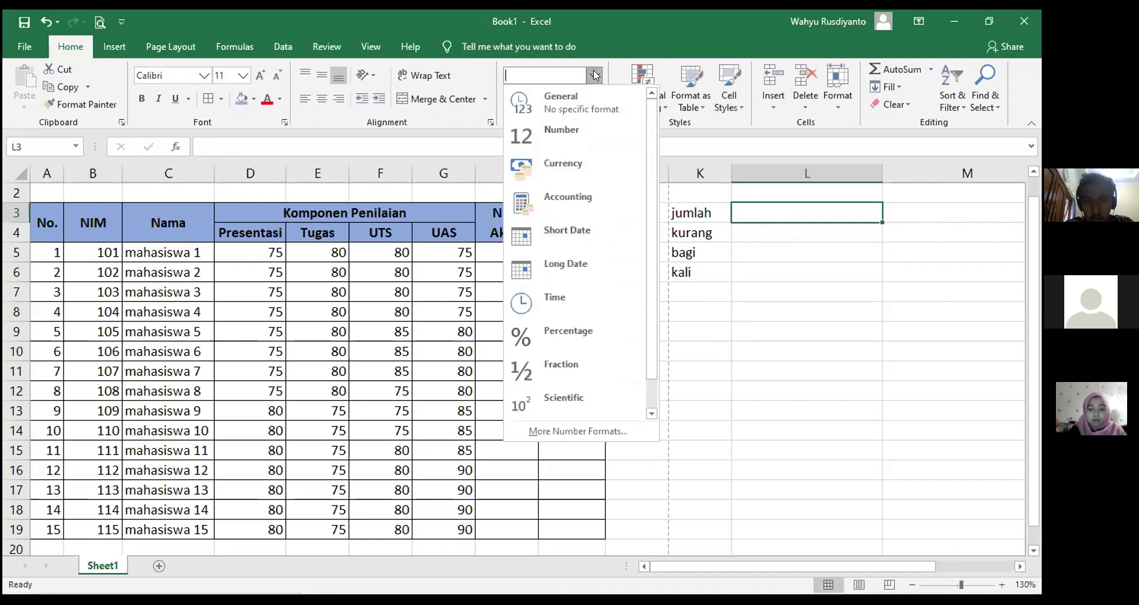
left_click_drag(652, 185, 660, 240)
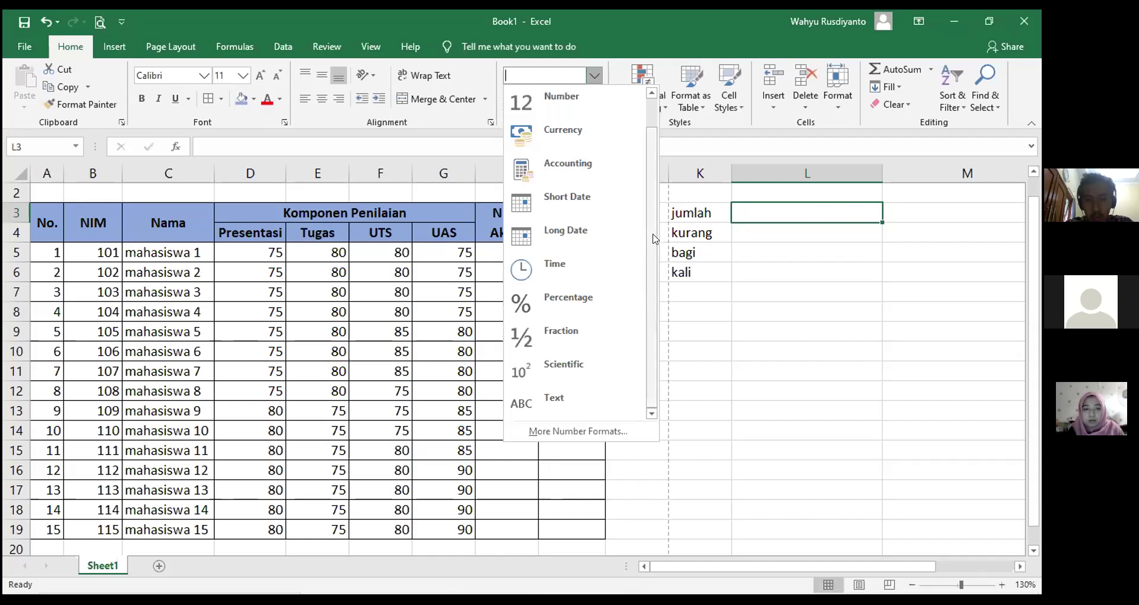
left_click(599, 435)
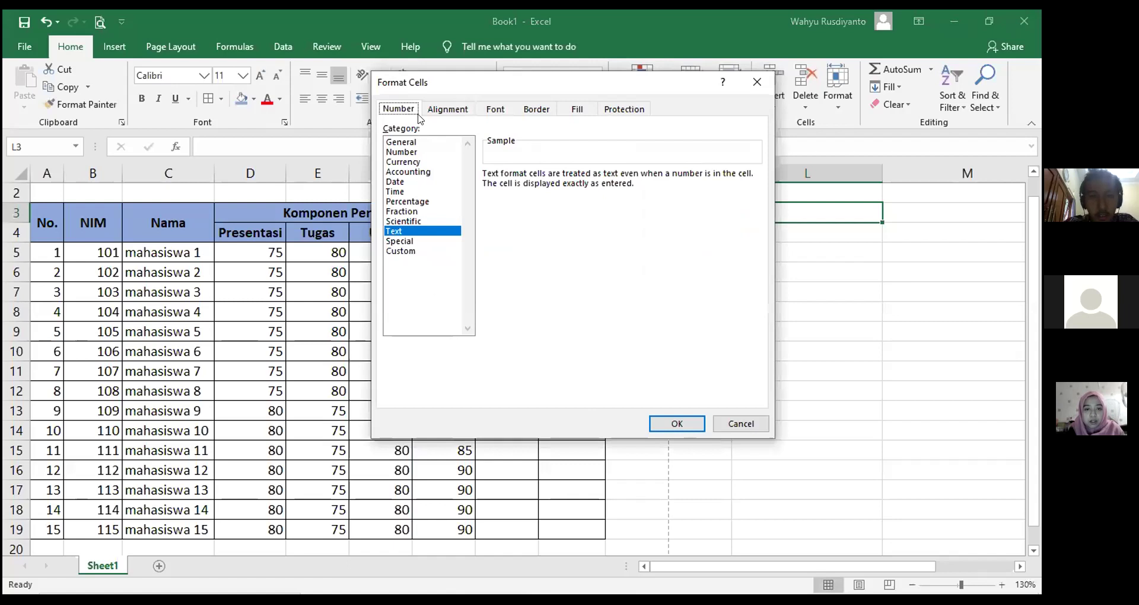
left_click(411, 241)
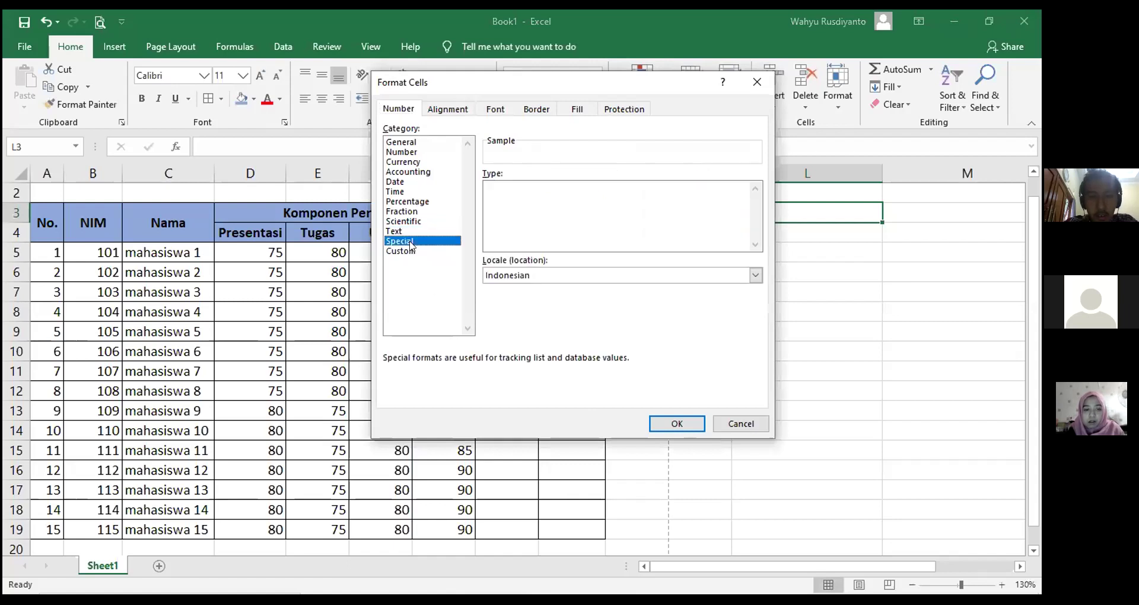
left_click(419, 251)
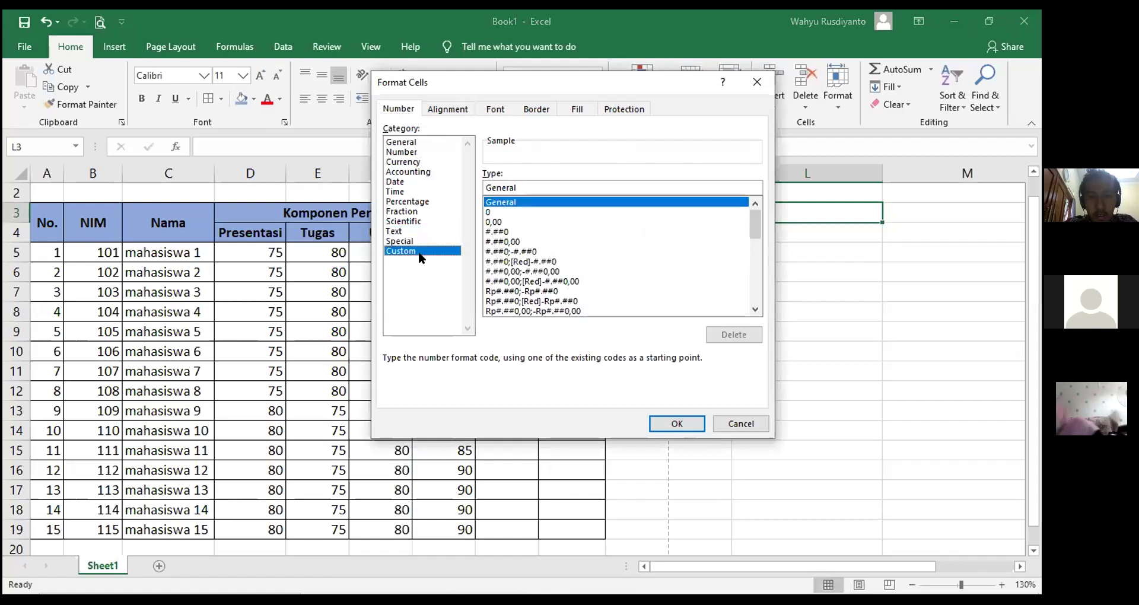
left_click(739, 424)
left_click(781, 259)
left_click(750, 231)
left_click(770, 290)
left_click(762, 211)
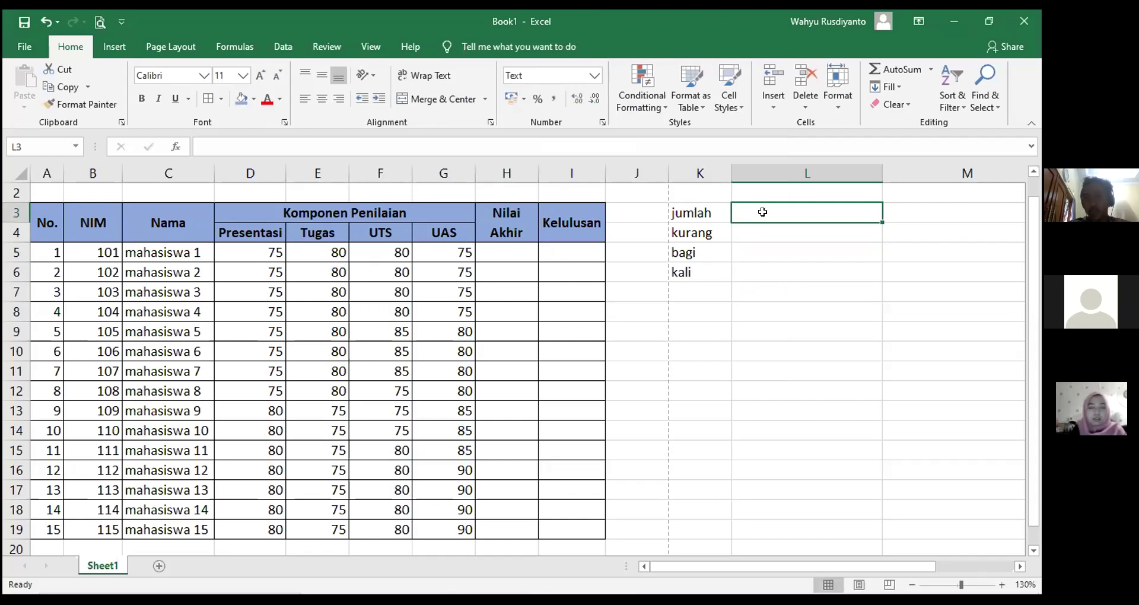
Enter "plus" in L3 beside jumlah and "minus" in L4 beside kurang
type("plus")
left_click(748, 245)
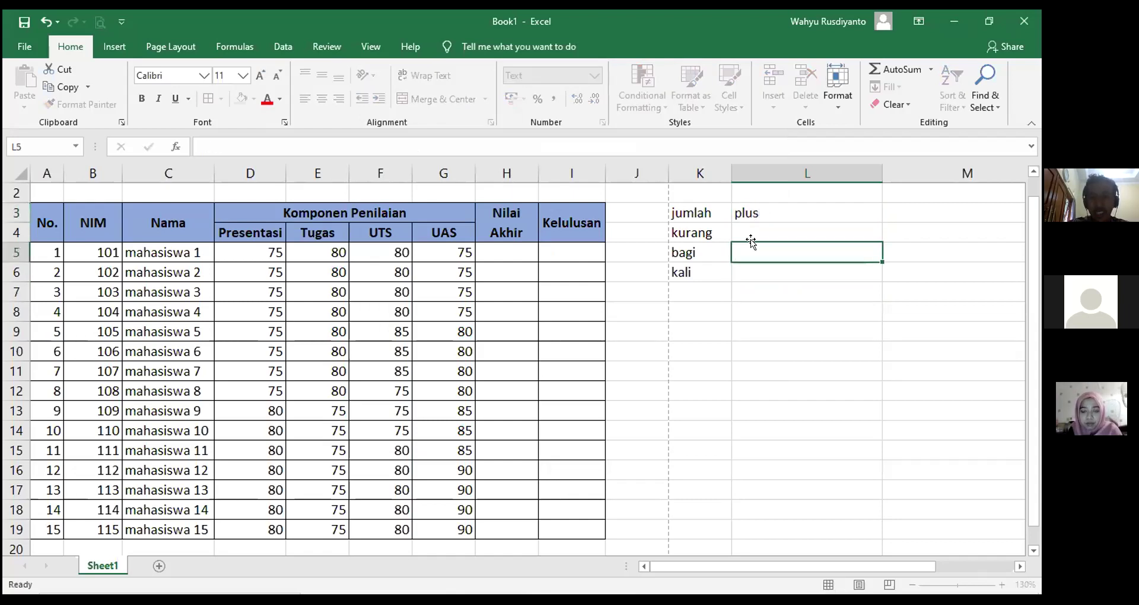
left_click(748, 234)
type("minus")
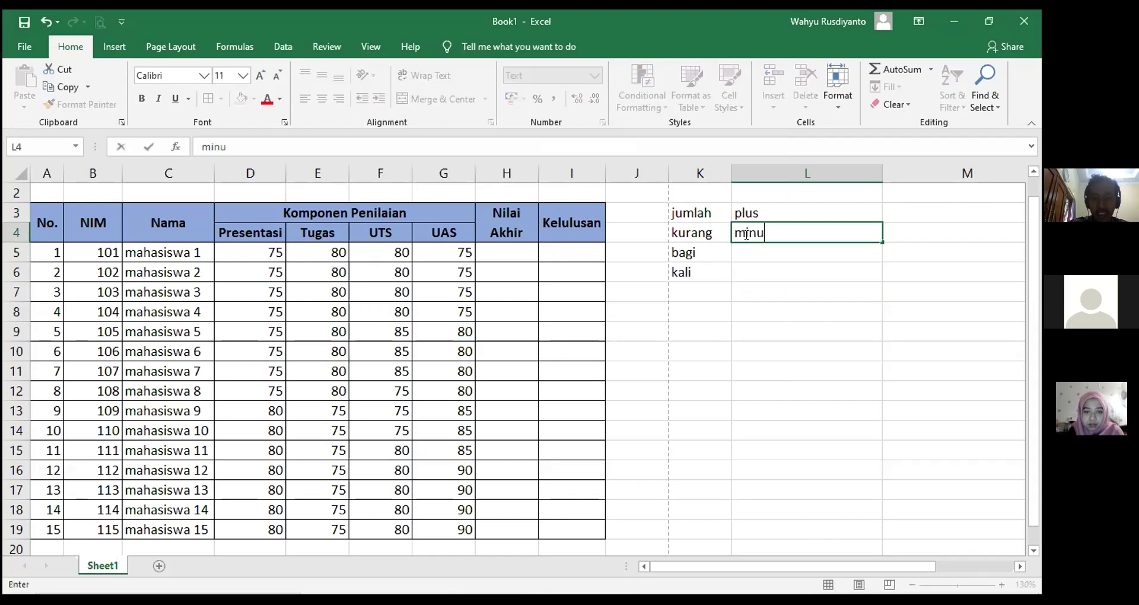
Enter "garis miring" in L5 beside bagi and "bintang di atas" in L6 beside kali
left_click(774, 250)
type("garis mi")
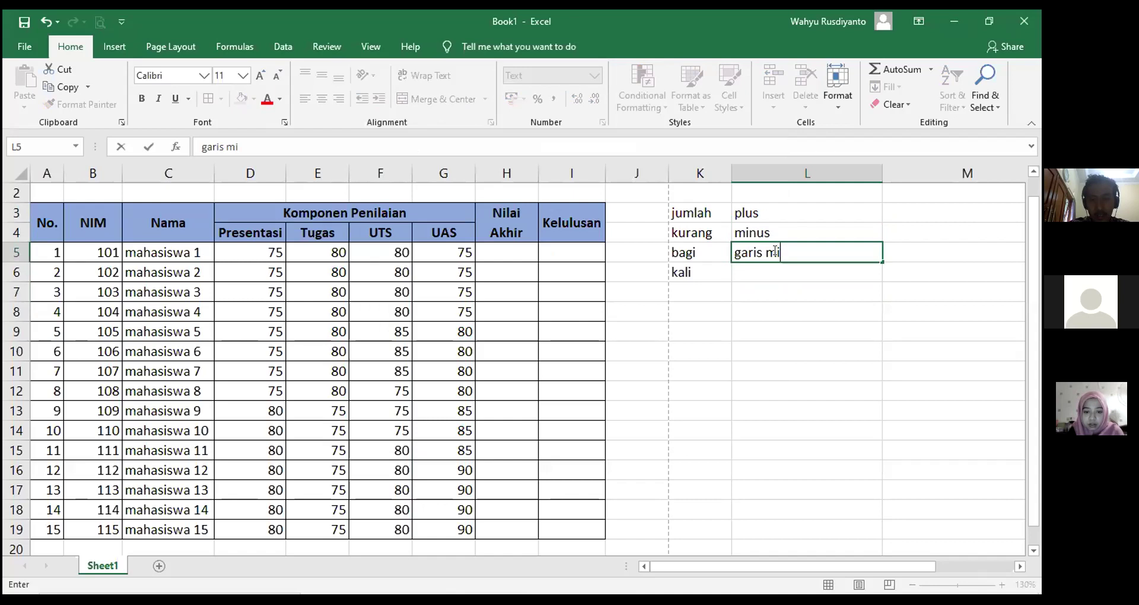
type("ring")
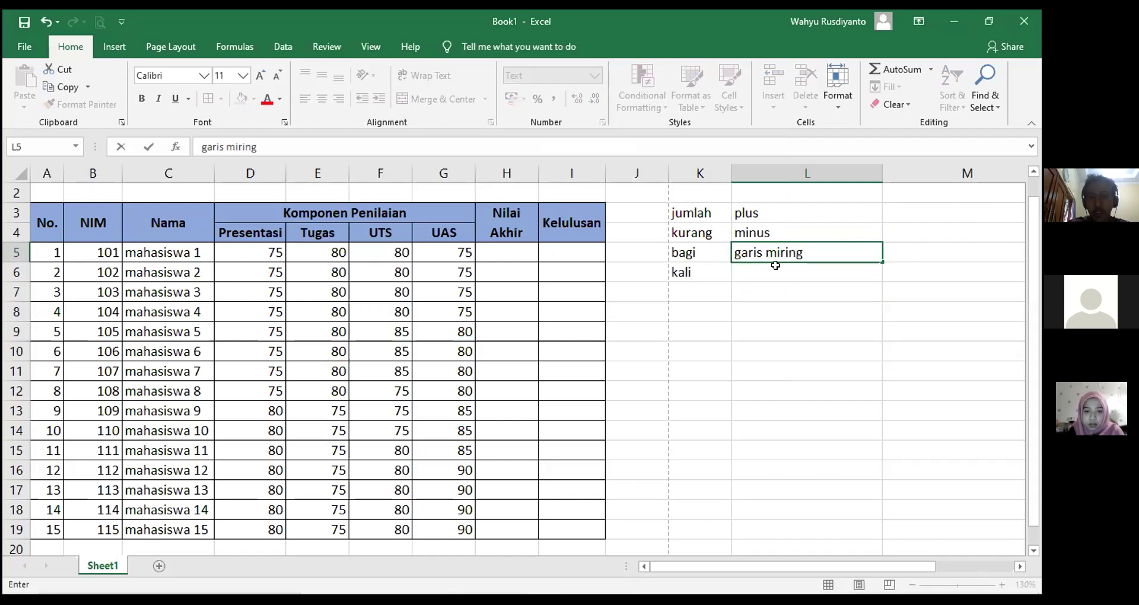
left_click(775, 268)
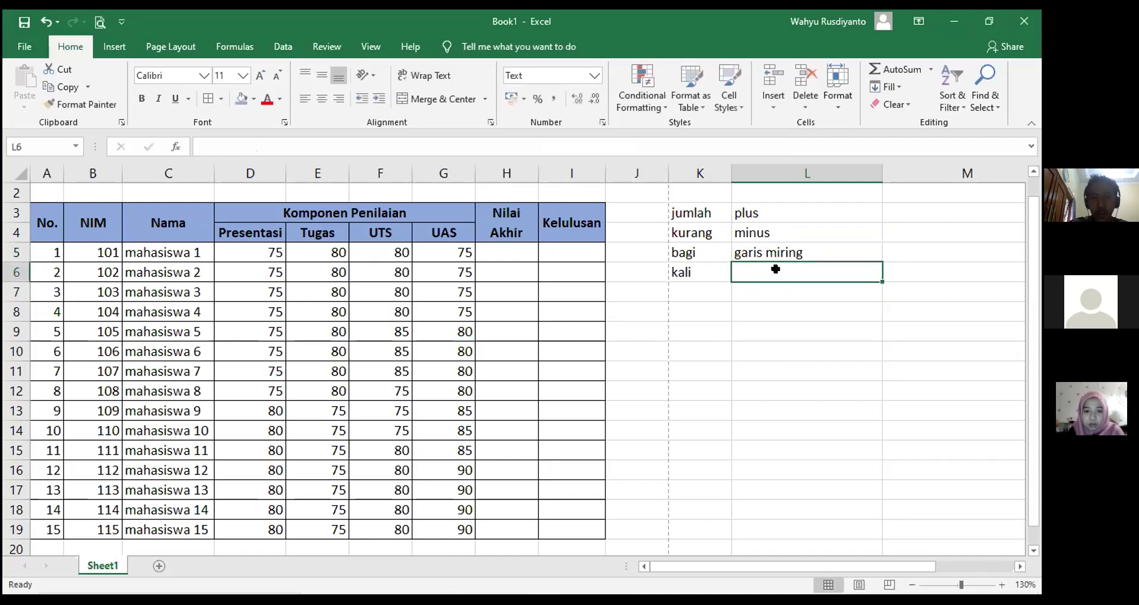
type("bintna")
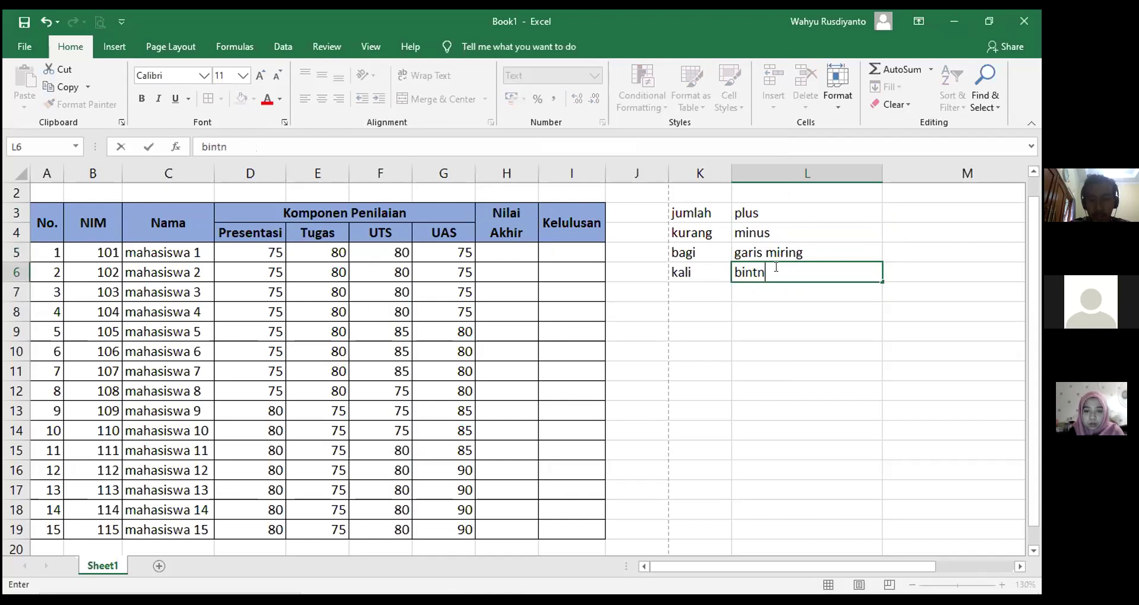
key("BackSpace")
key("BackSpace")
type("ang di atas")
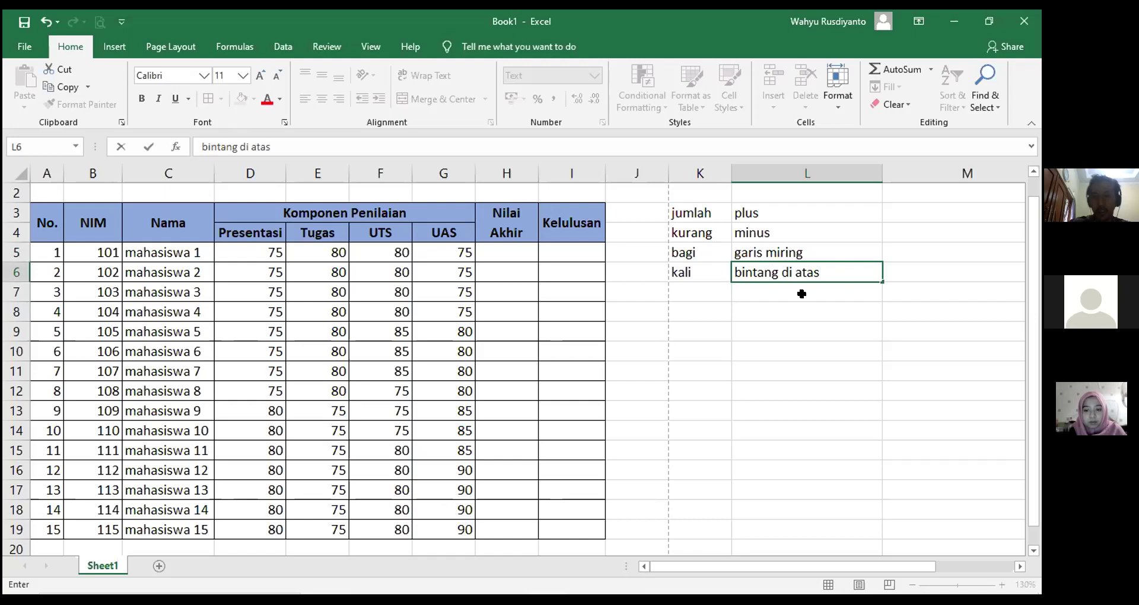
left_click(787, 386)
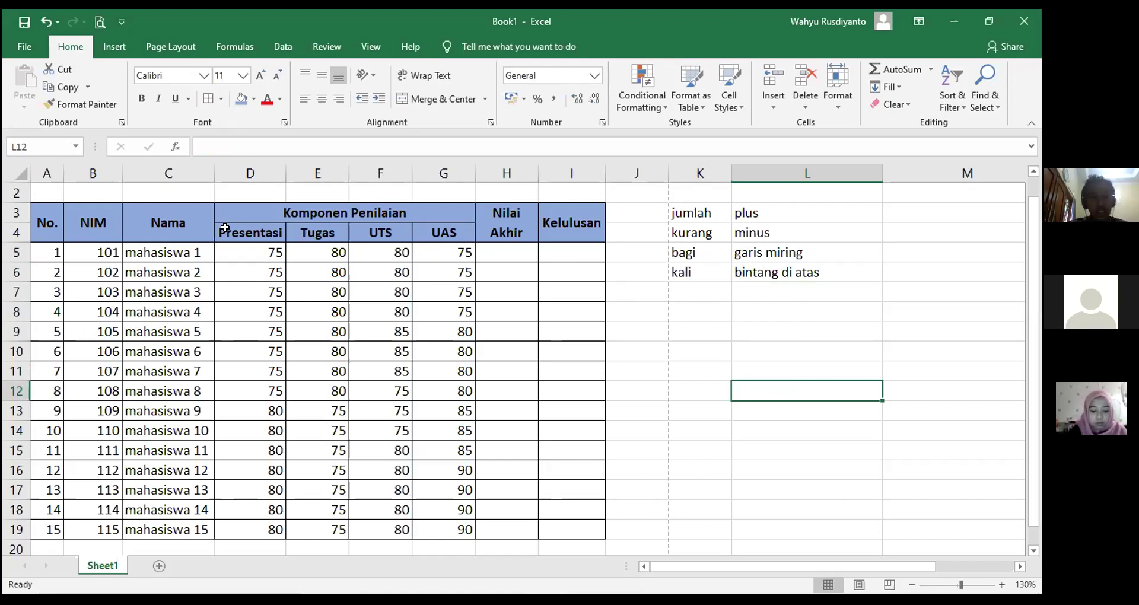
Enter the weights 15% above Presentasi in D2 and 20% above Tugas in E2
left_click(255, 192)
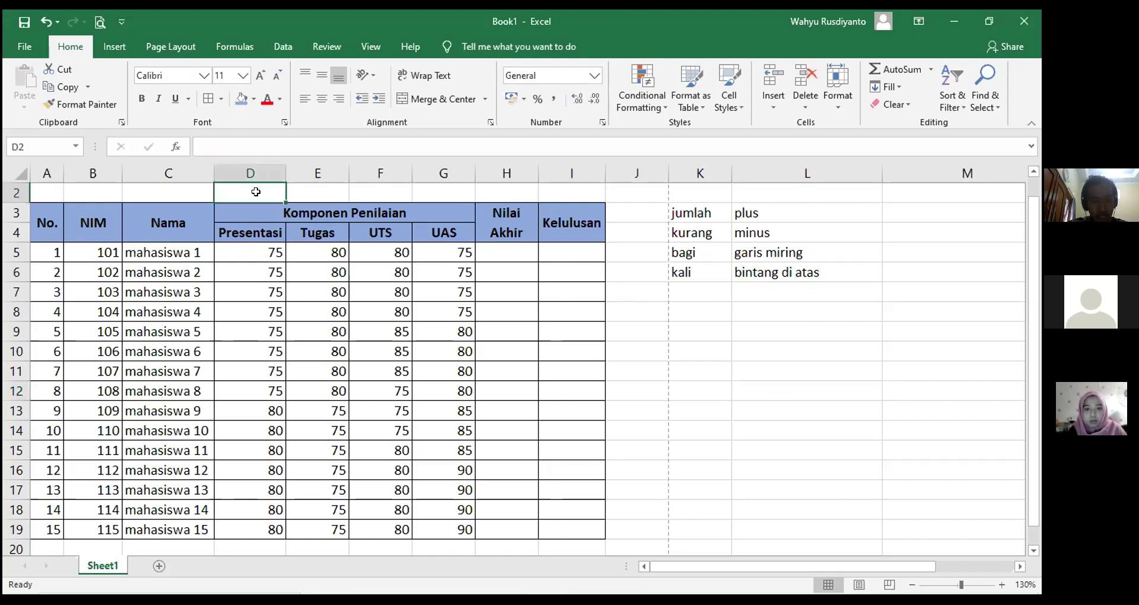
type("15")
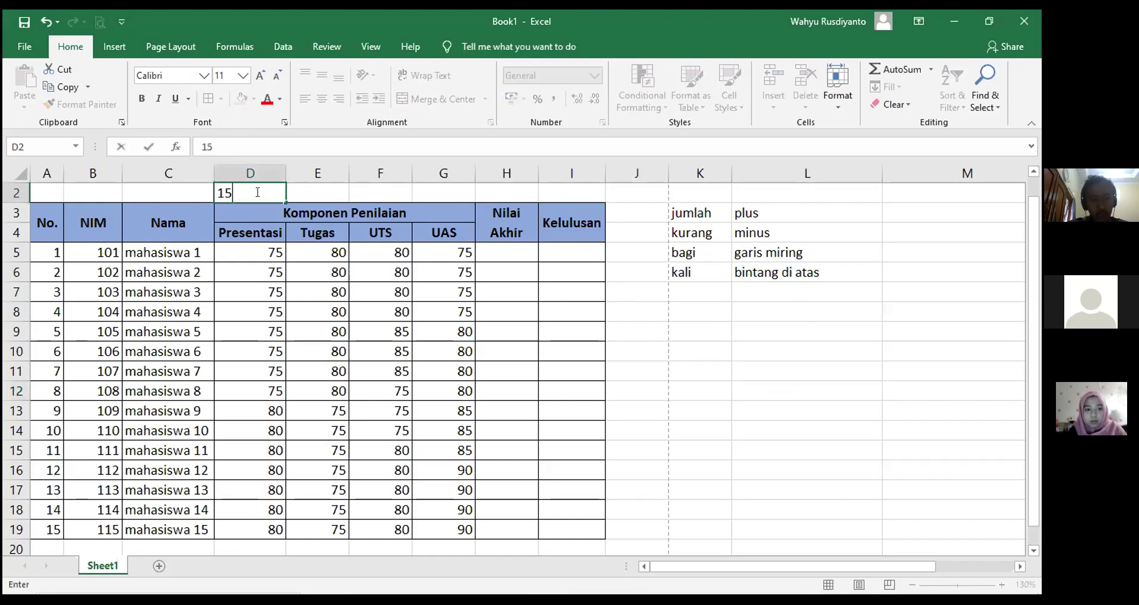
type("%")
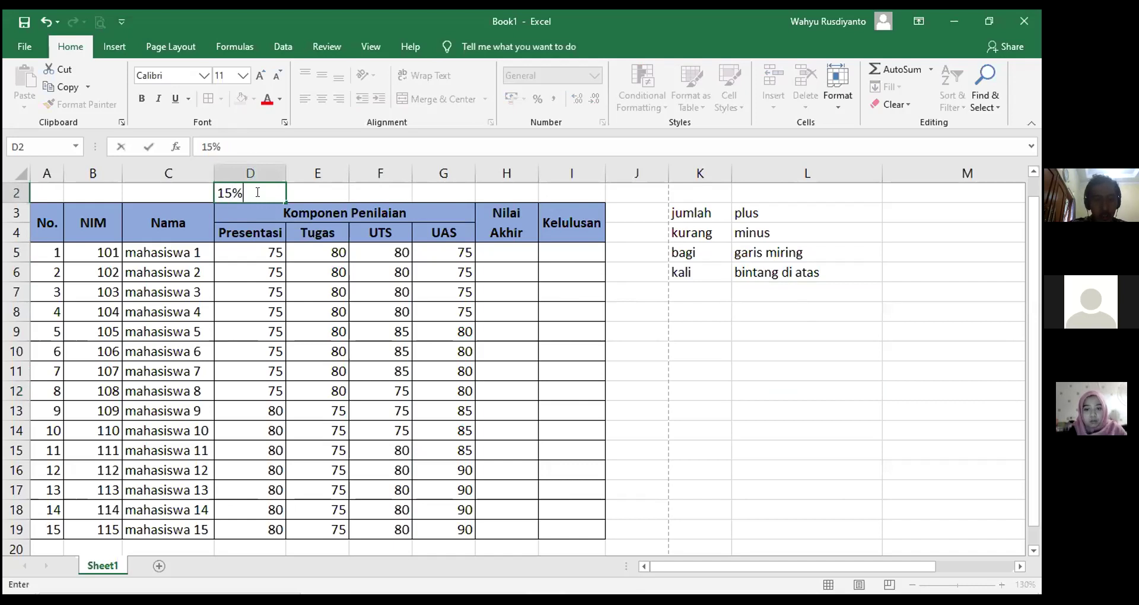
left_click(309, 192)
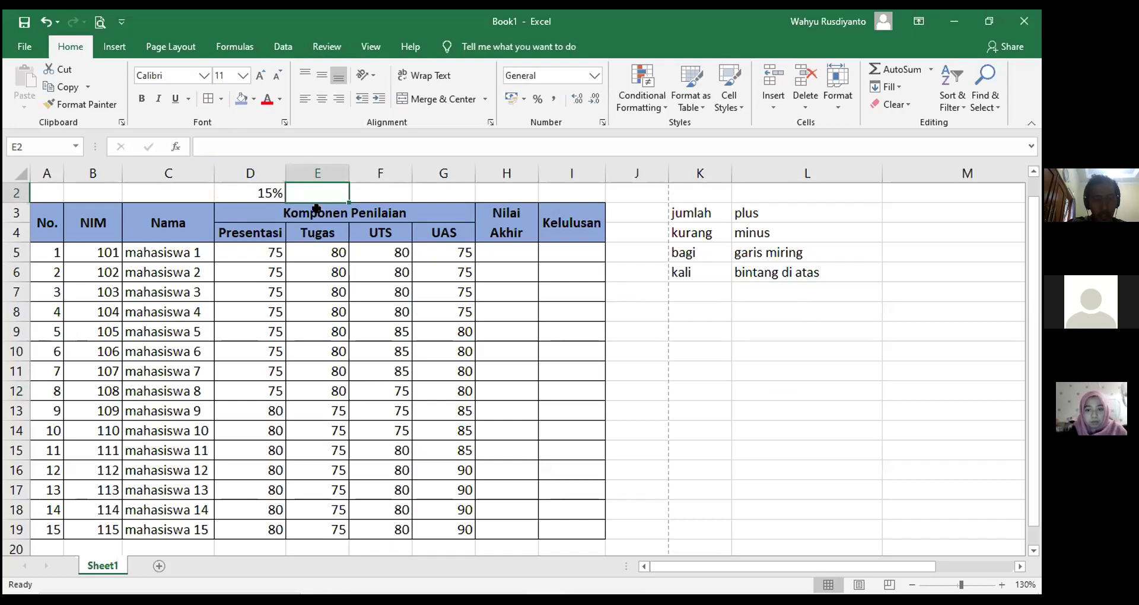
type("2")
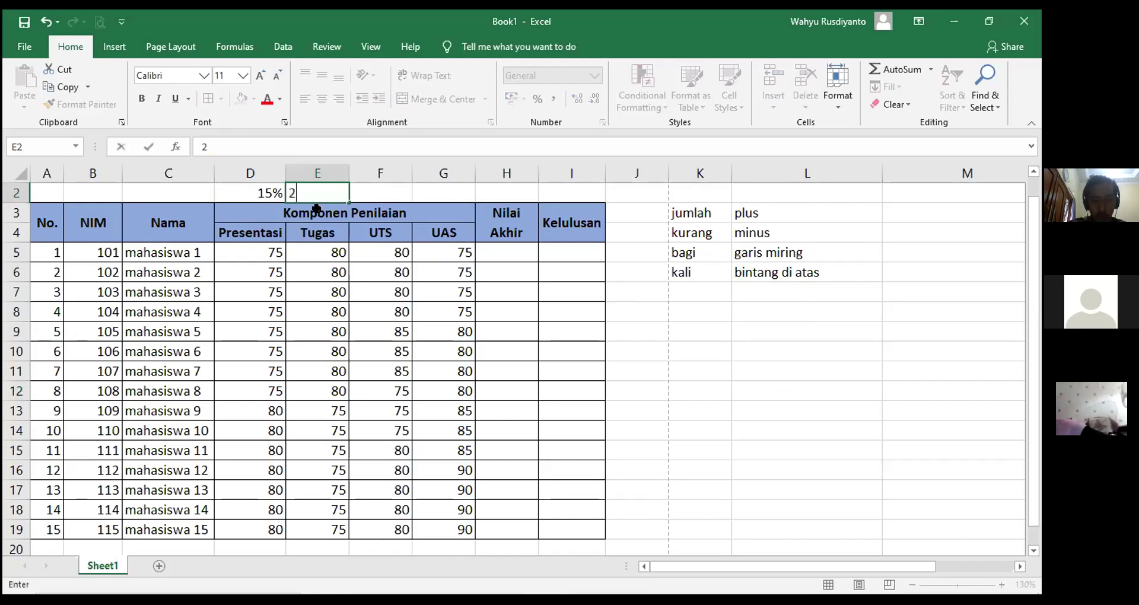
type("0%")
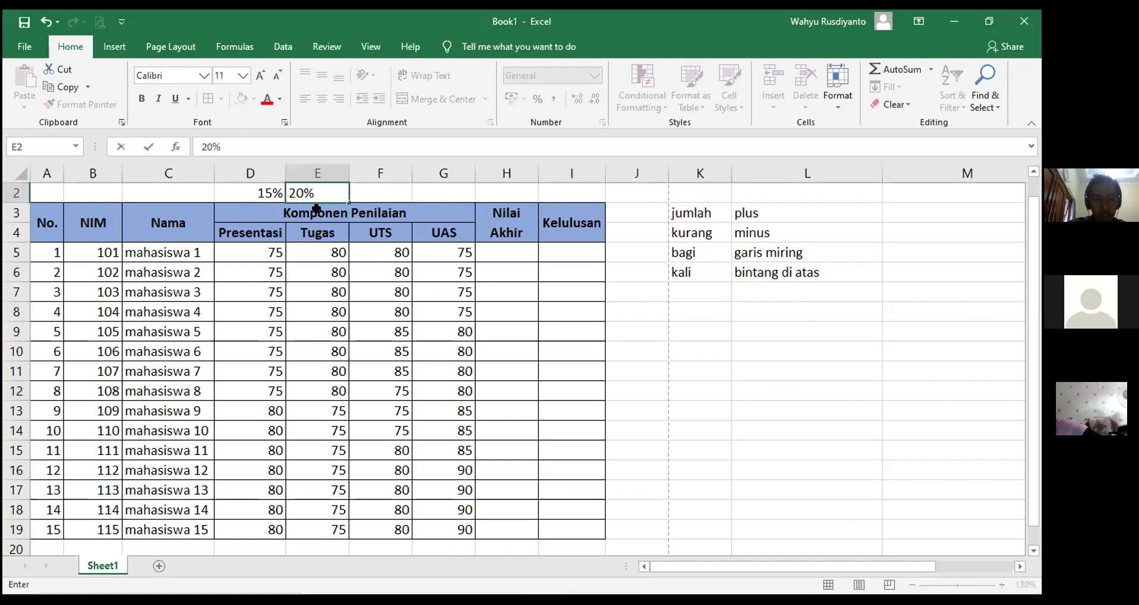
Change the Presentasi weight in D2 to 10%
left_click(375, 189)
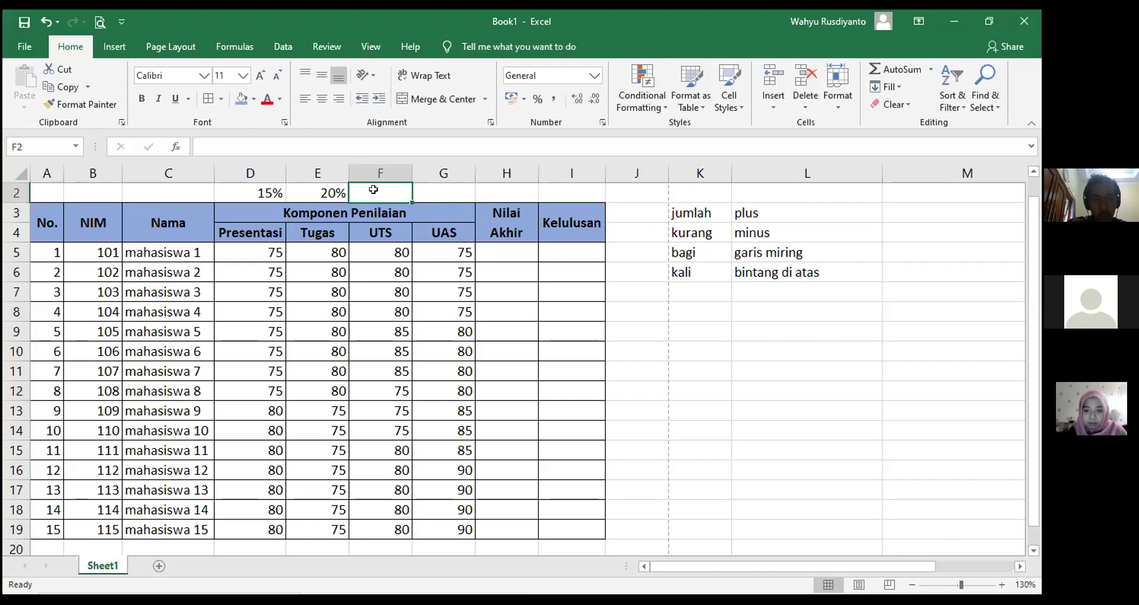
left_click(264, 193)
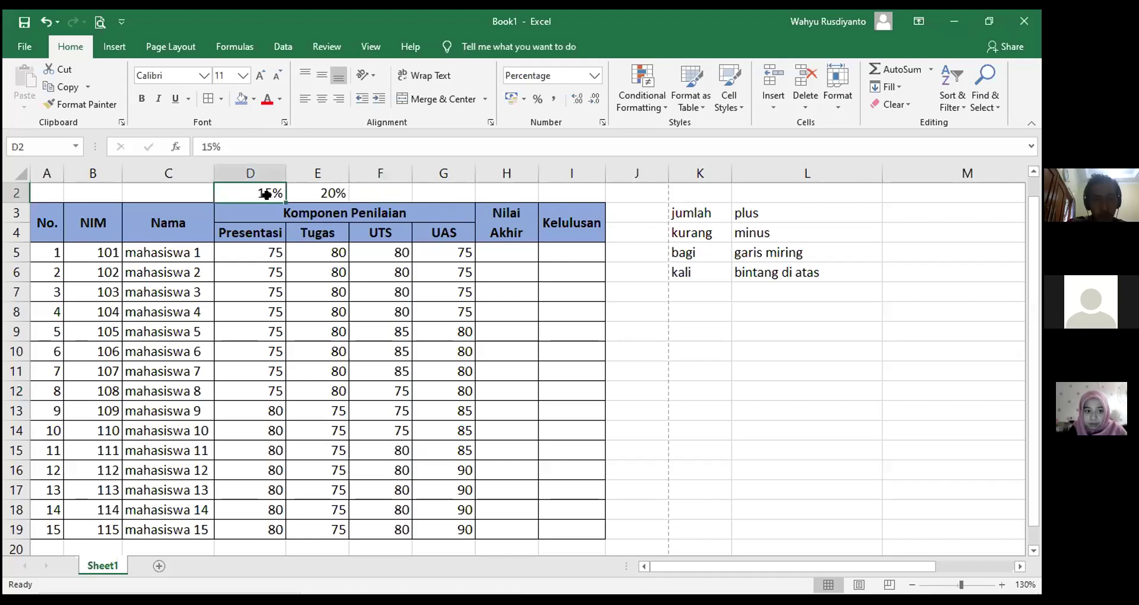
double_click(267, 193)
key("BackSpace")
type("0")
Enter the weights 30% above UTS in F2 and 40% above UAS in G2
left_click(382, 194)
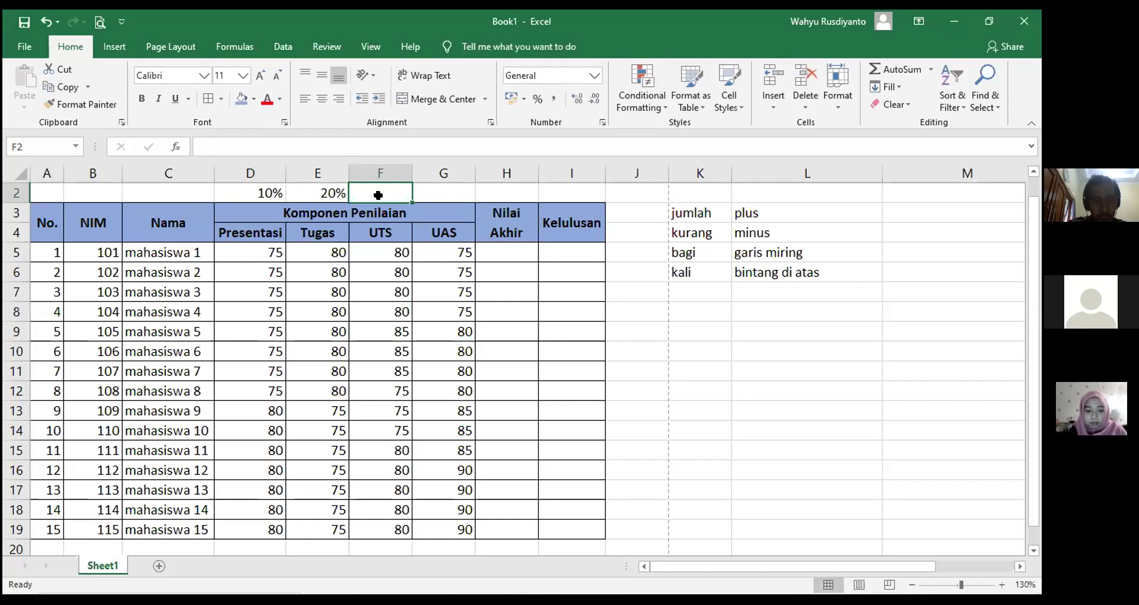
type("30%")
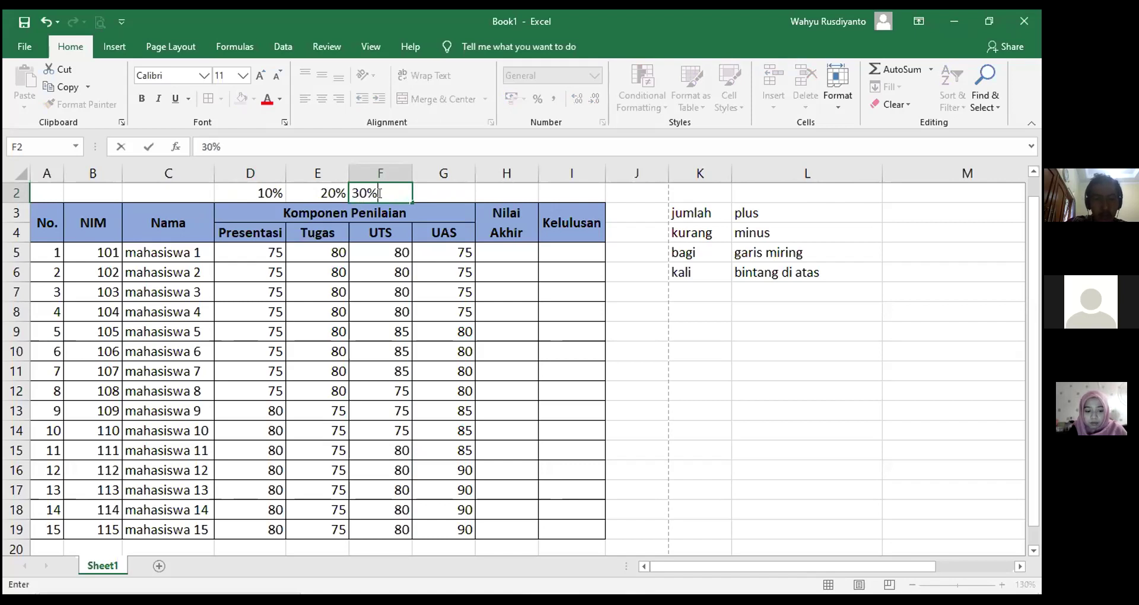
left_click(438, 184)
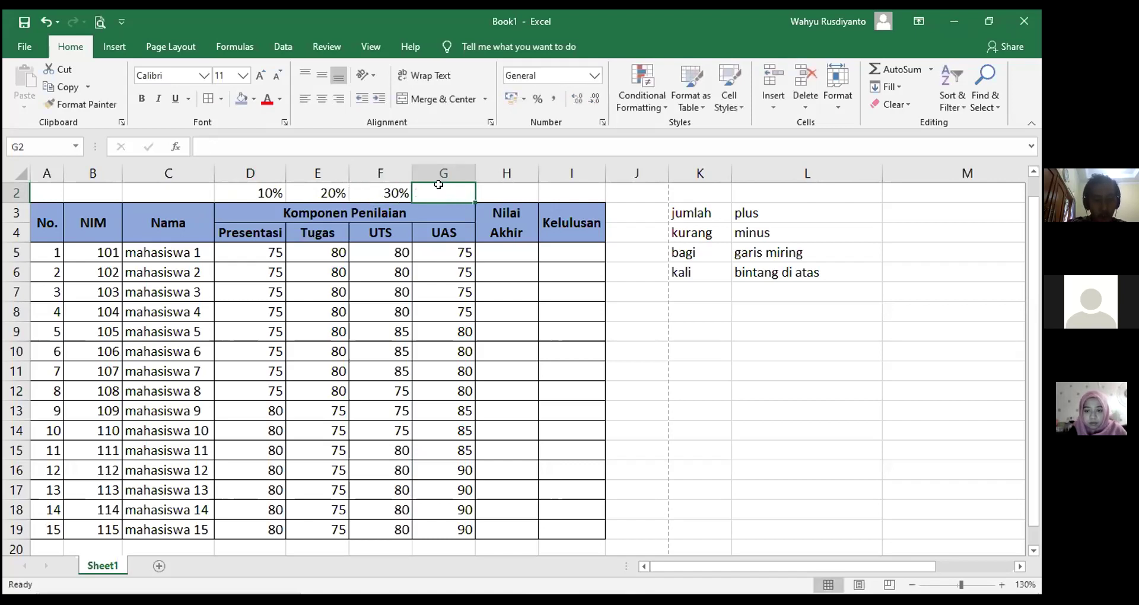
type("40%")
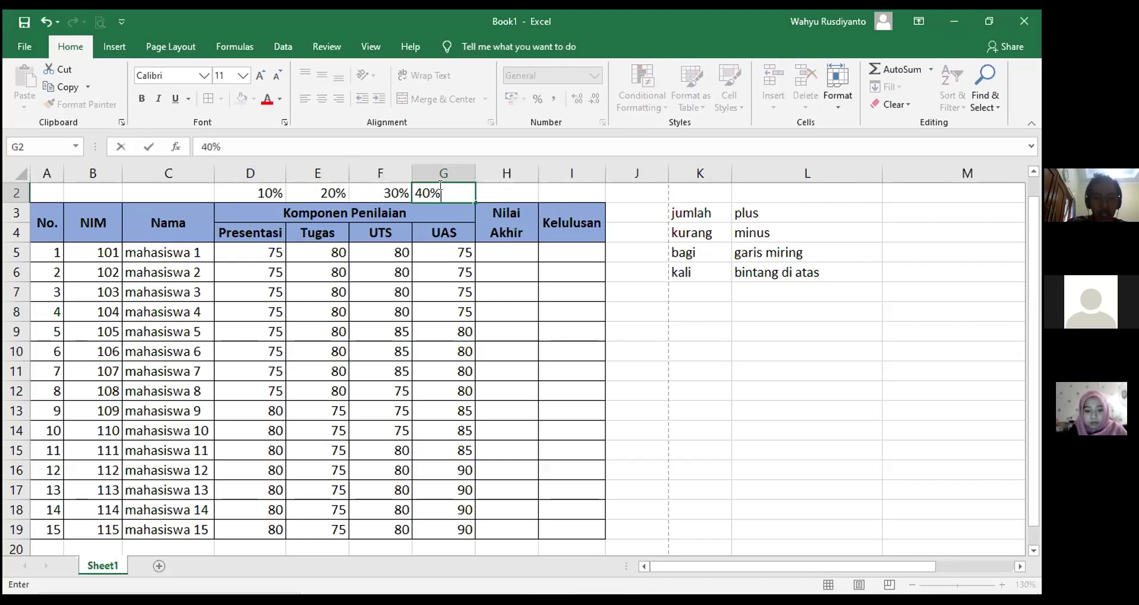
left_click(700, 373)
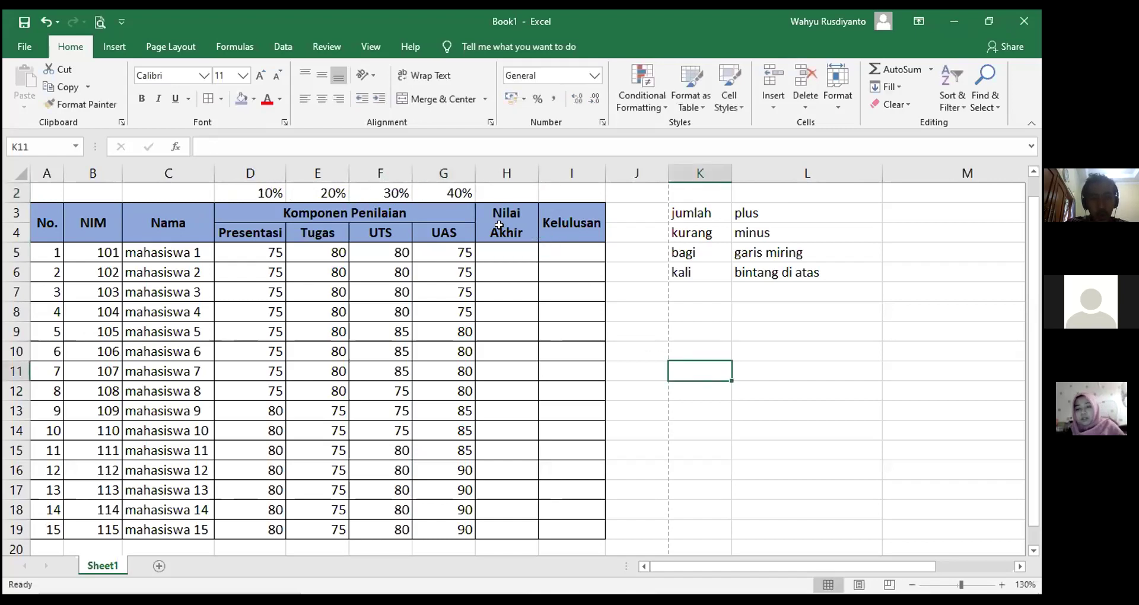
left_click(521, 284)
left_click(485, 250)
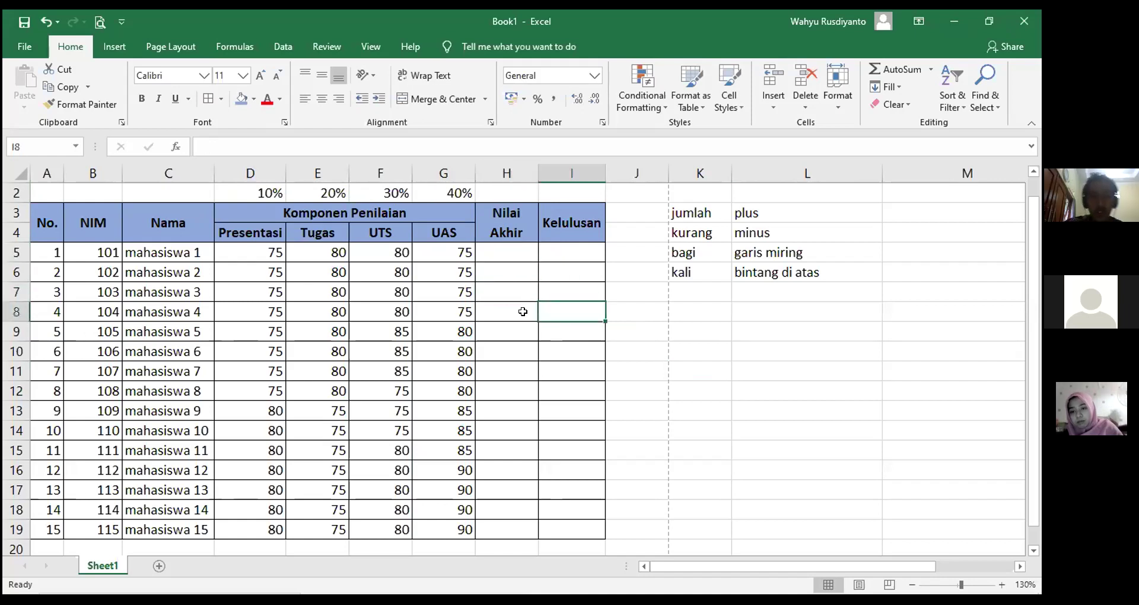
left_click(494, 266)
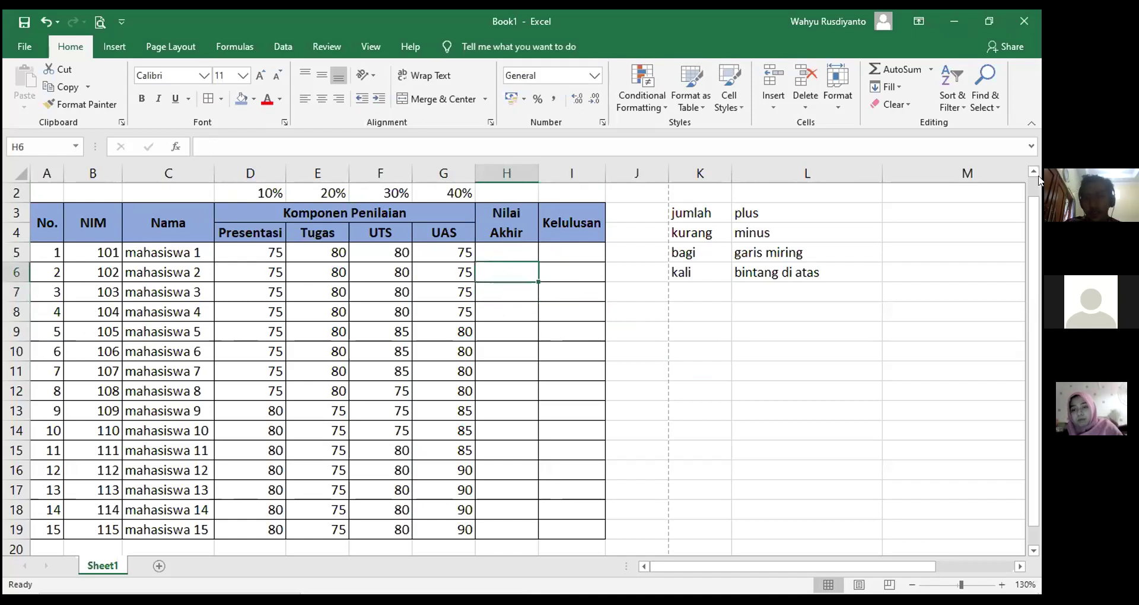
Center the four component weights in D2:G2 horizontally in their cells
left_click_drag(1029, 220, 1027, 210)
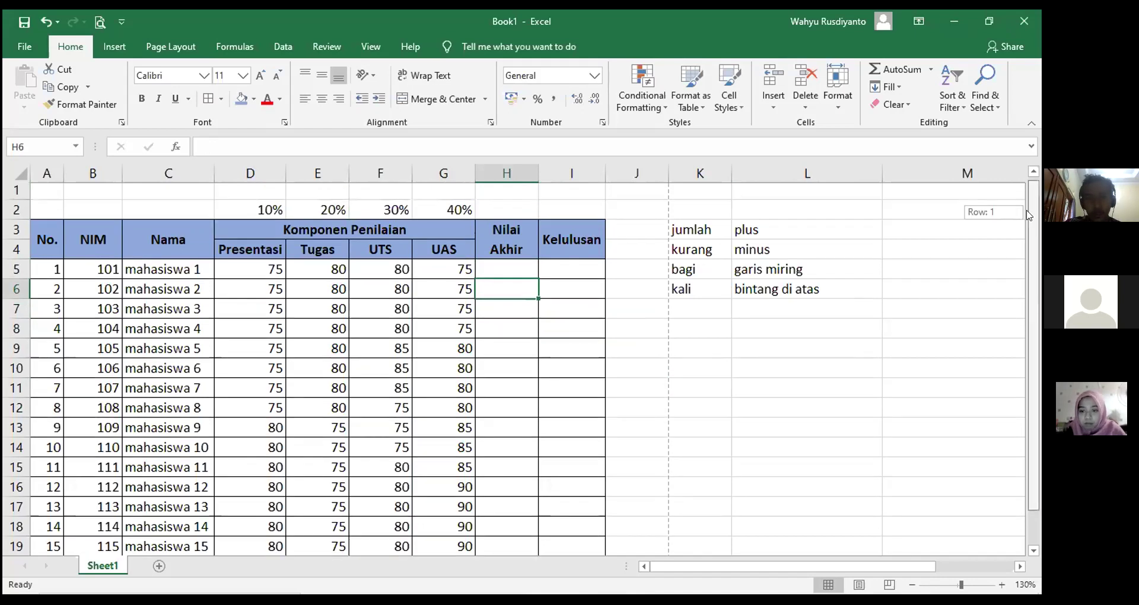
left_click_drag(255, 206, 460, 204)
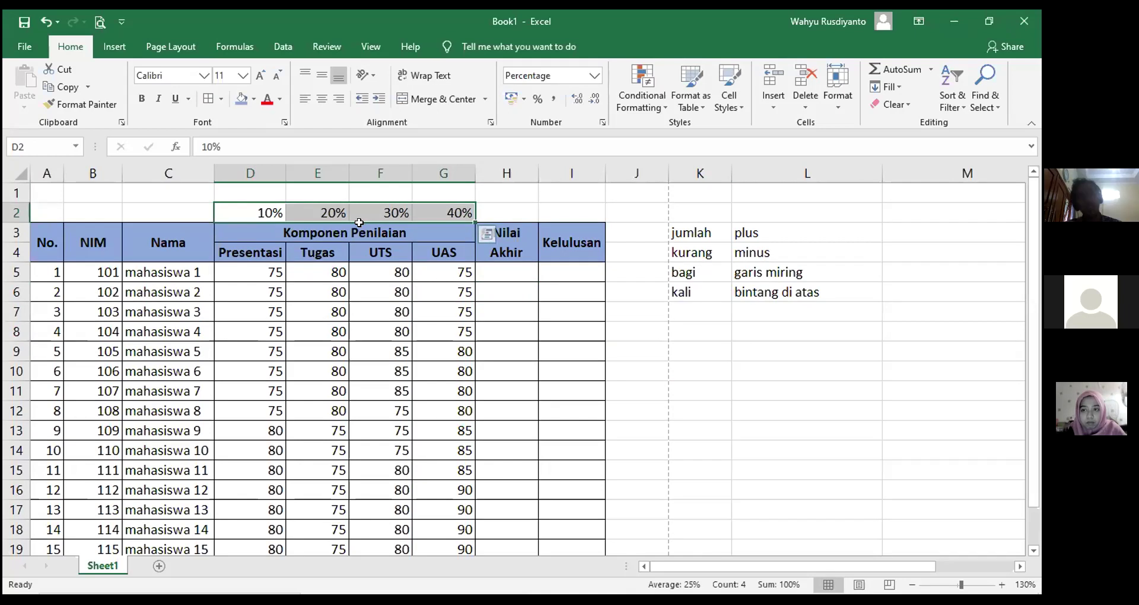
left_click(324, 101)
left_click(632, 325)
left_click(259, 210)
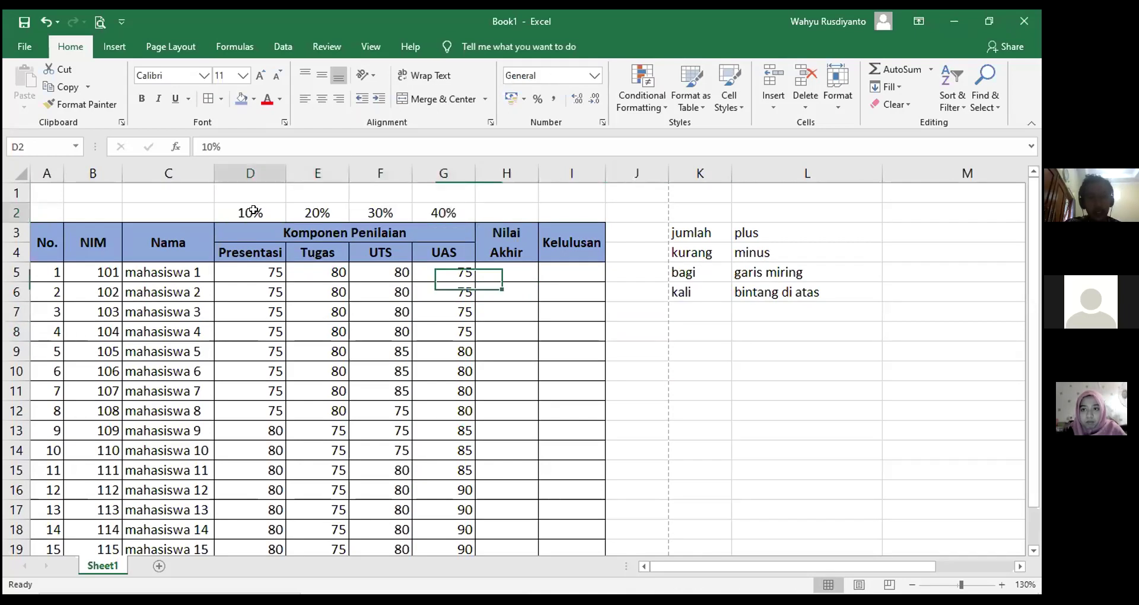
left_click(554, 359)
Begin the Nilai Akhir formula for mahasiswa 1 in H5 with the weighted Presentasi and Tugas scores, =D5*10%+E5*20%
left_click(502, 274)
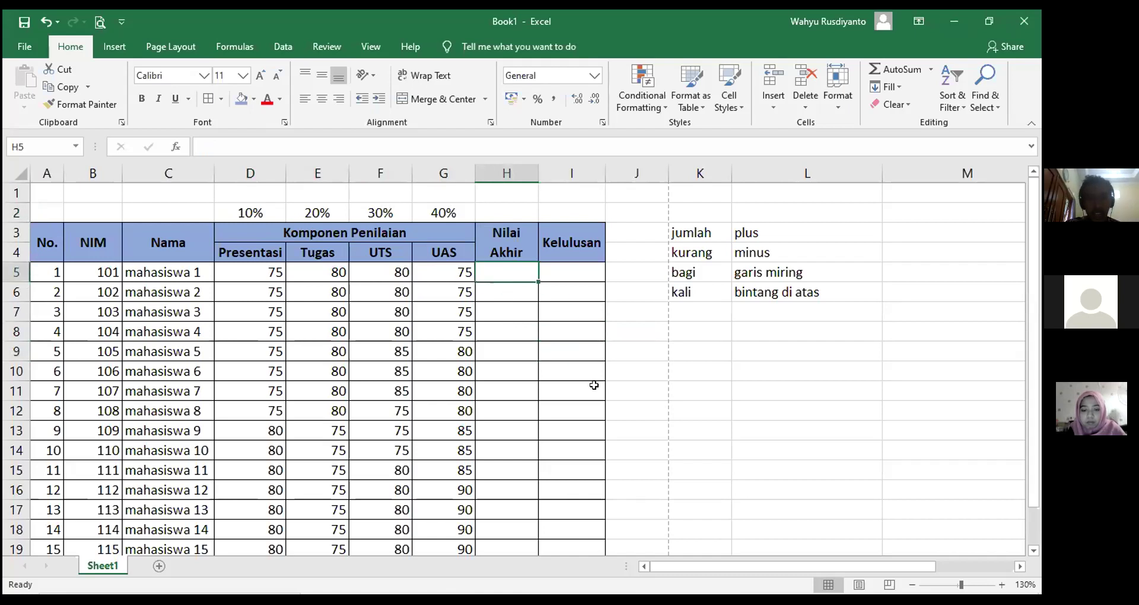
left_click(488, 271)
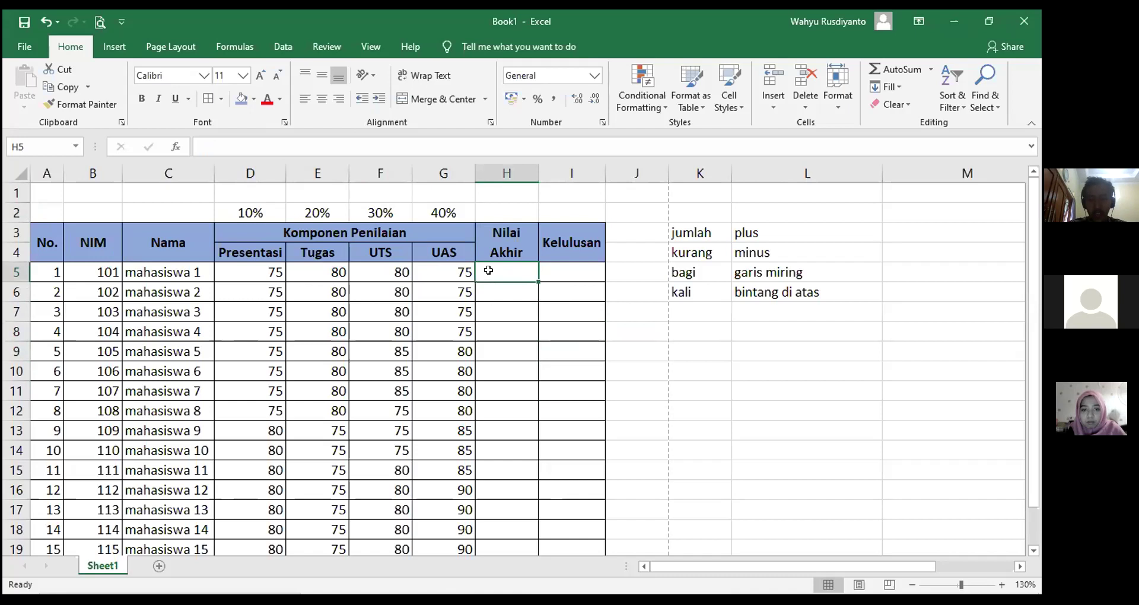
type("=")
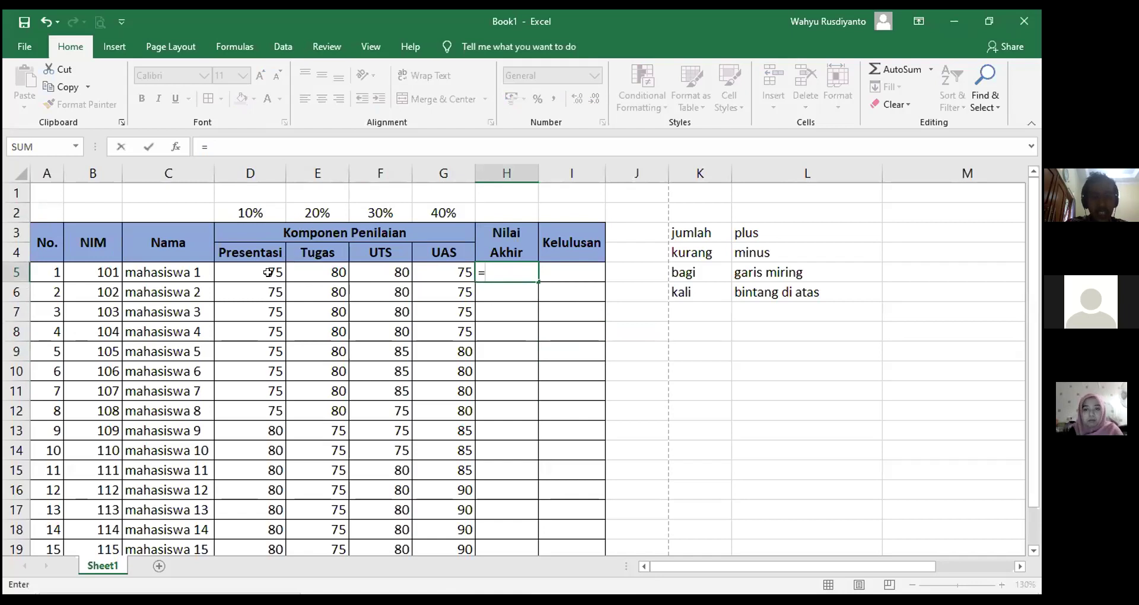
left_click(268, 272)
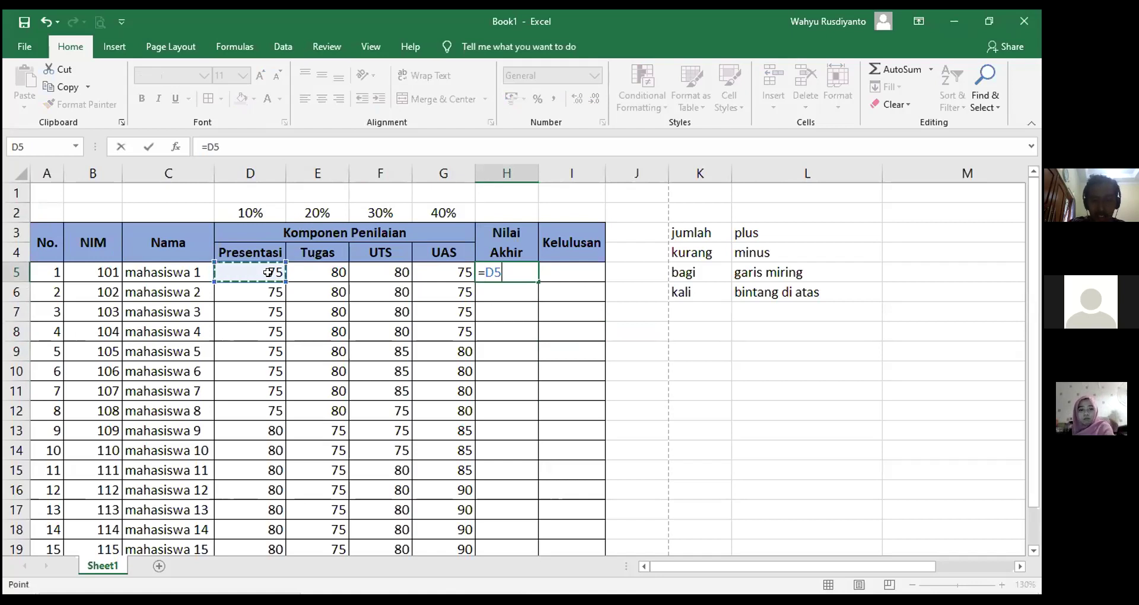
type("*")
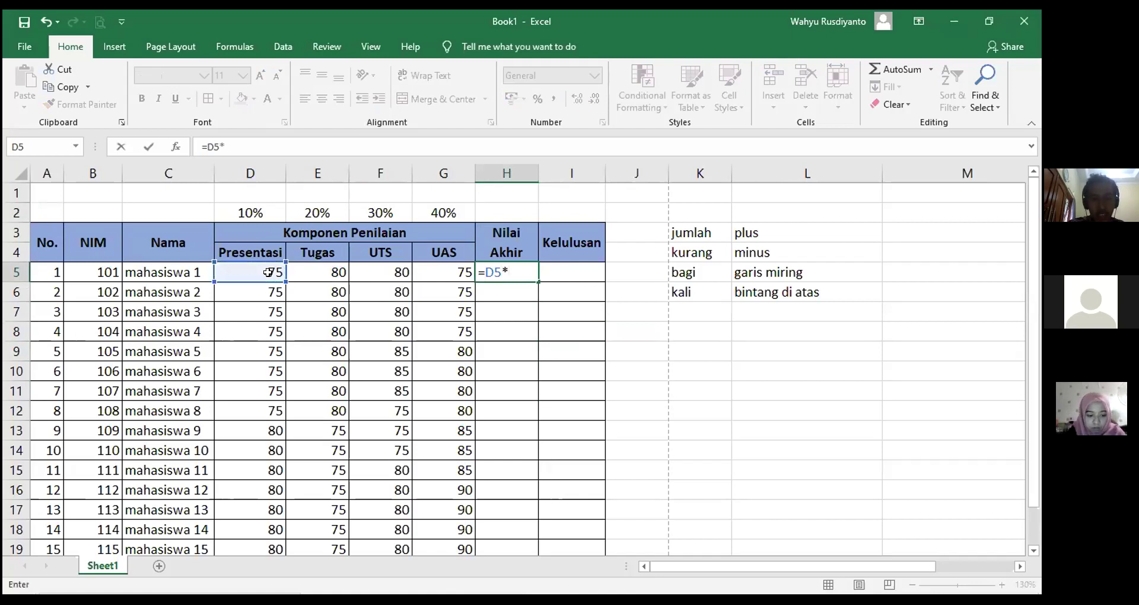
type("10")
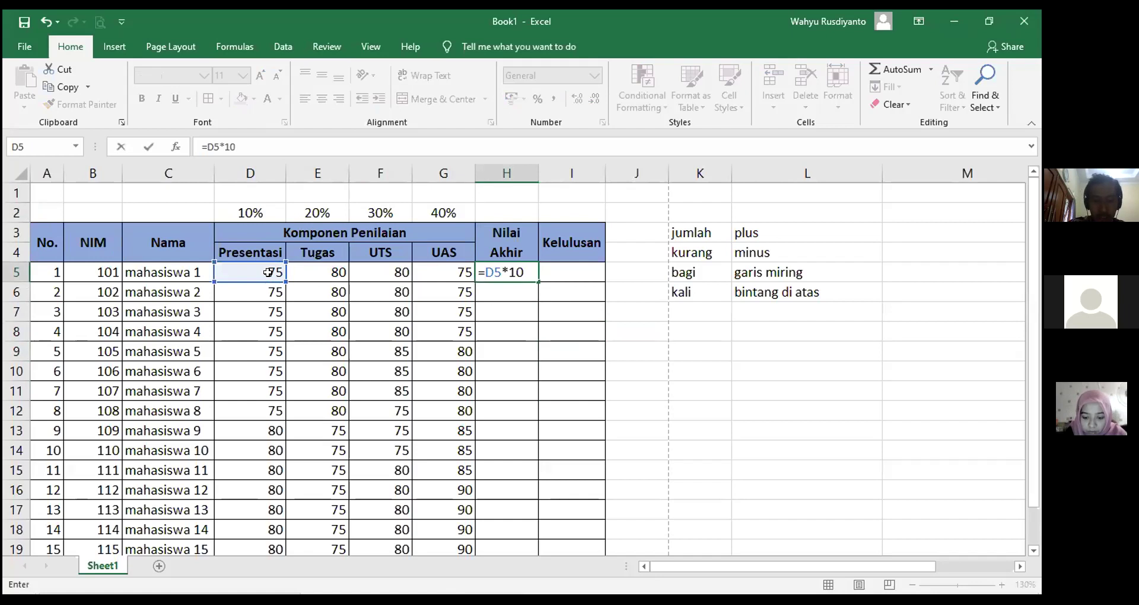
type("%")
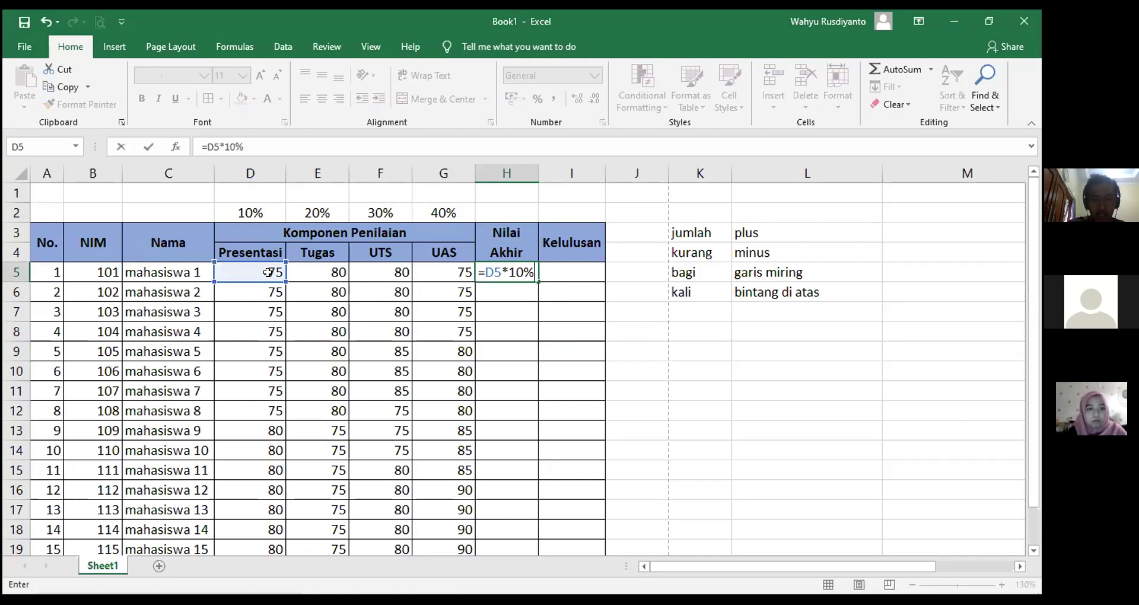
type("+")
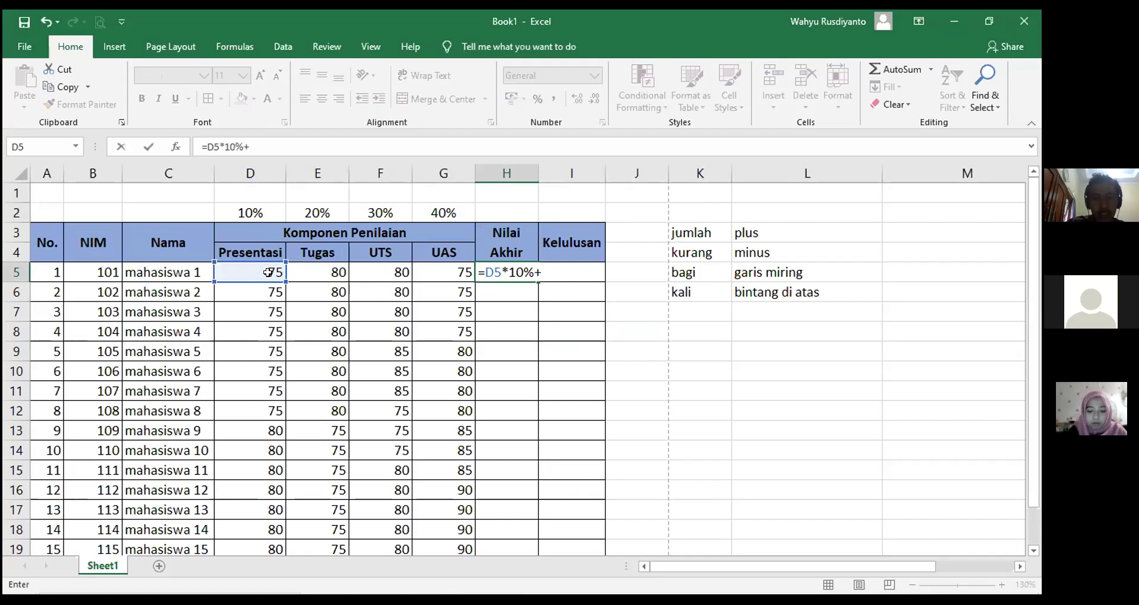
left_click(306, 273)
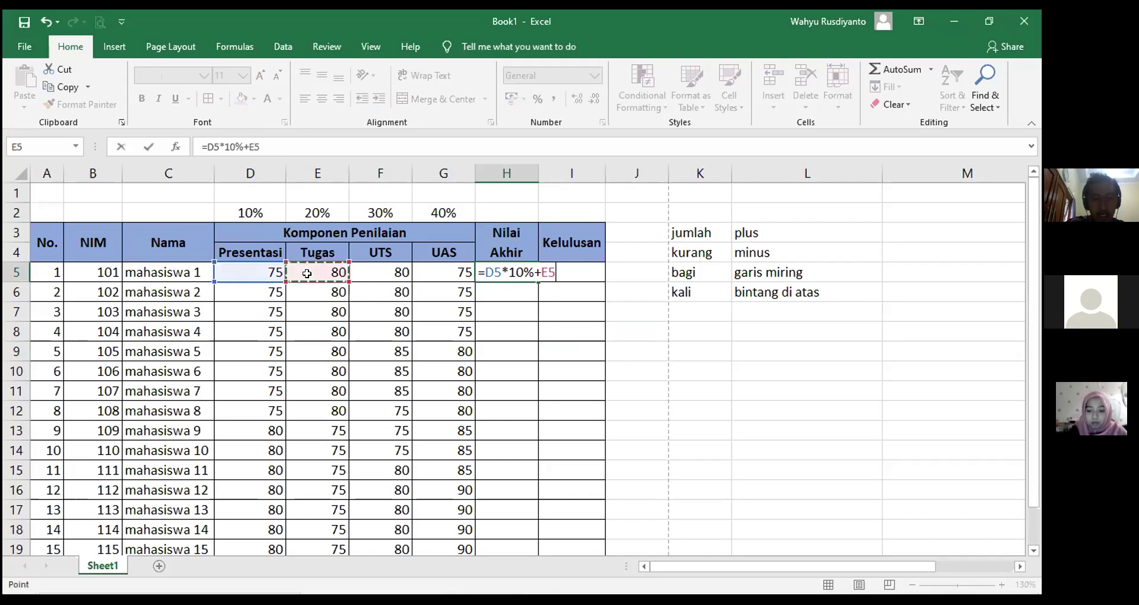
type("*")
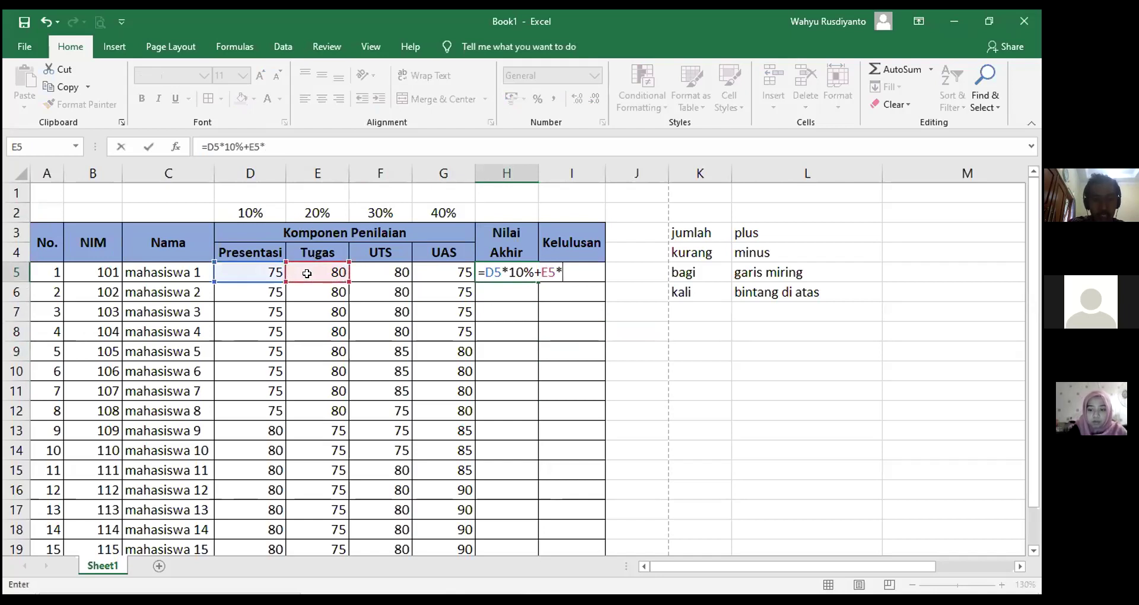
type("20%")
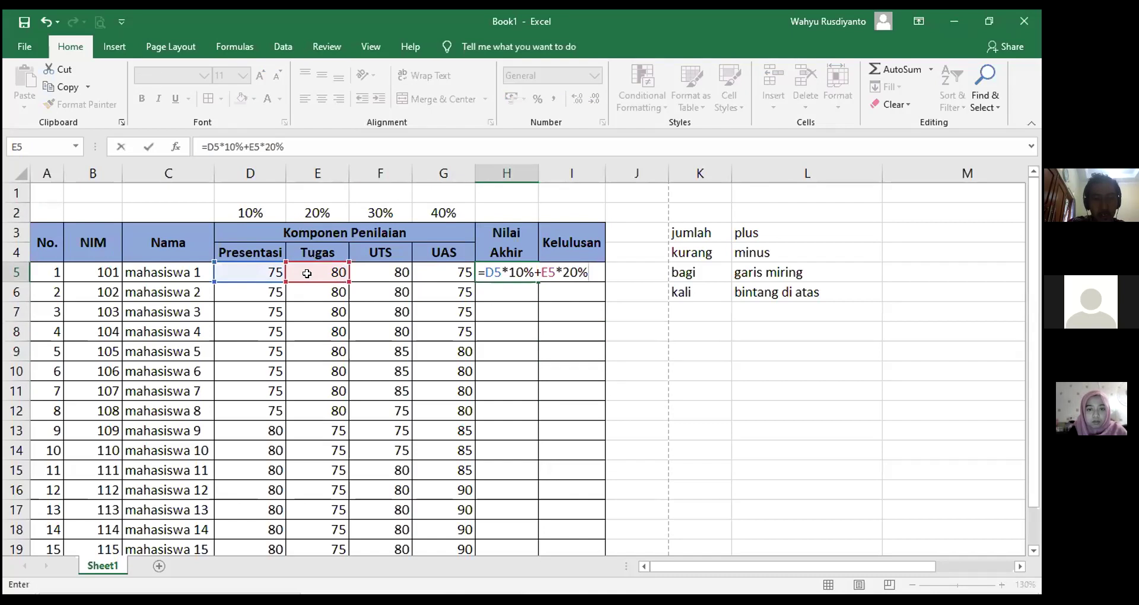
Complete the H5 formula by adding the weighted UTS and UAS scores, +F5*30%+G5*40%, and enter it
type("+")
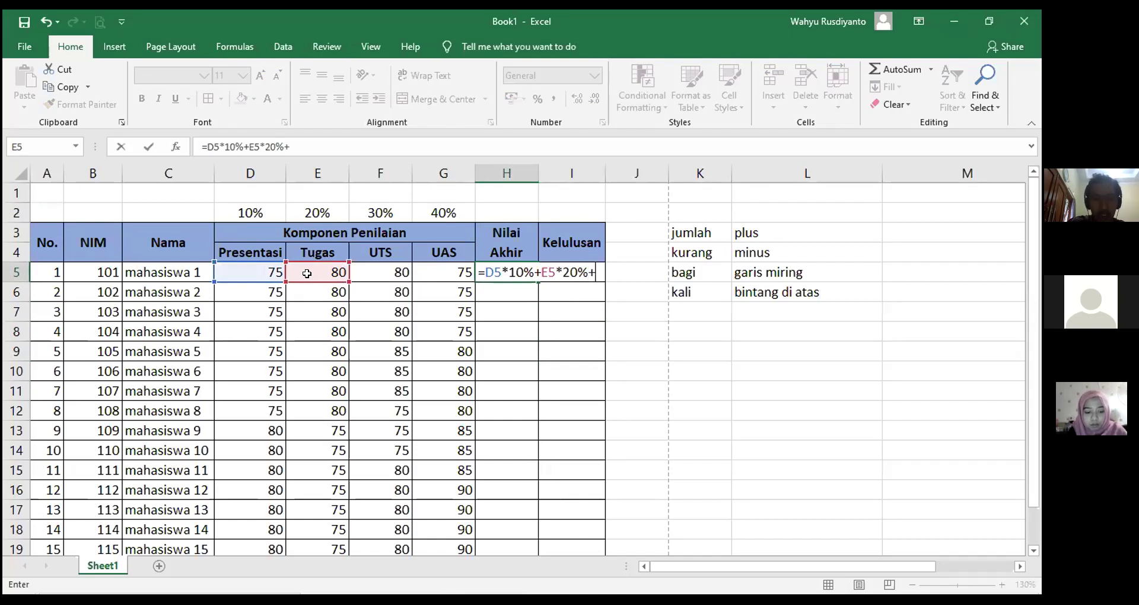
left_click(378, 274)
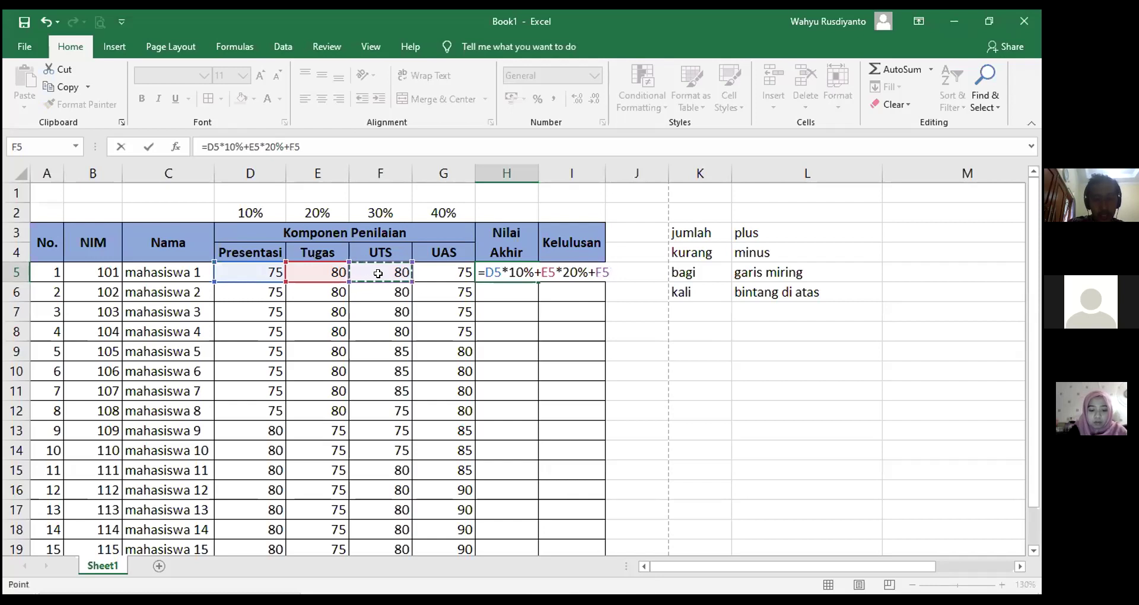
type("*")
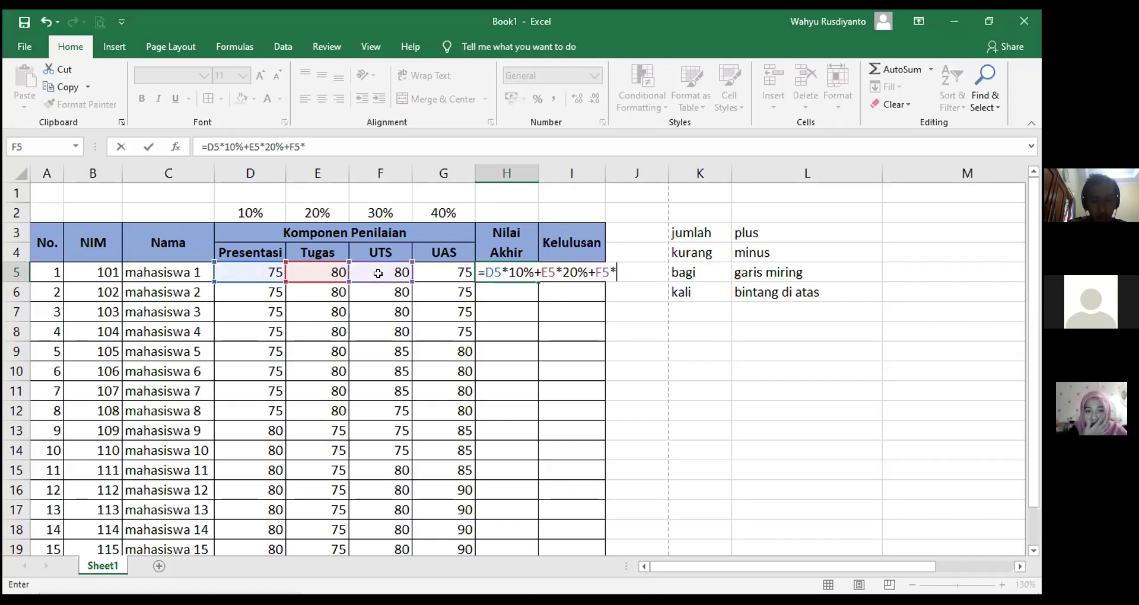
type("30%+")
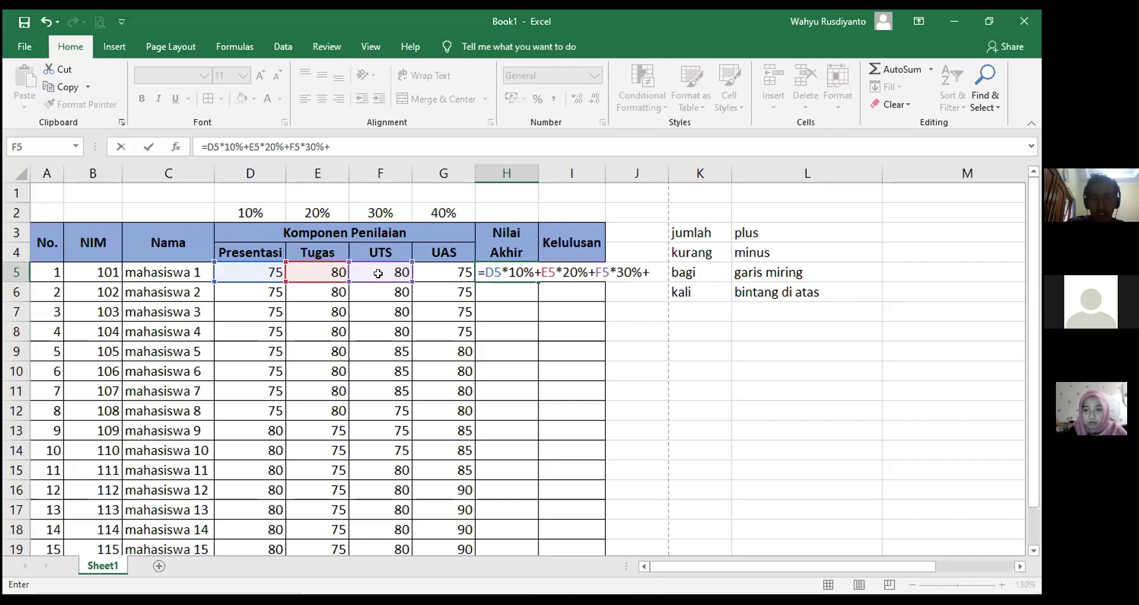
left_click(434, 272)
type("*")
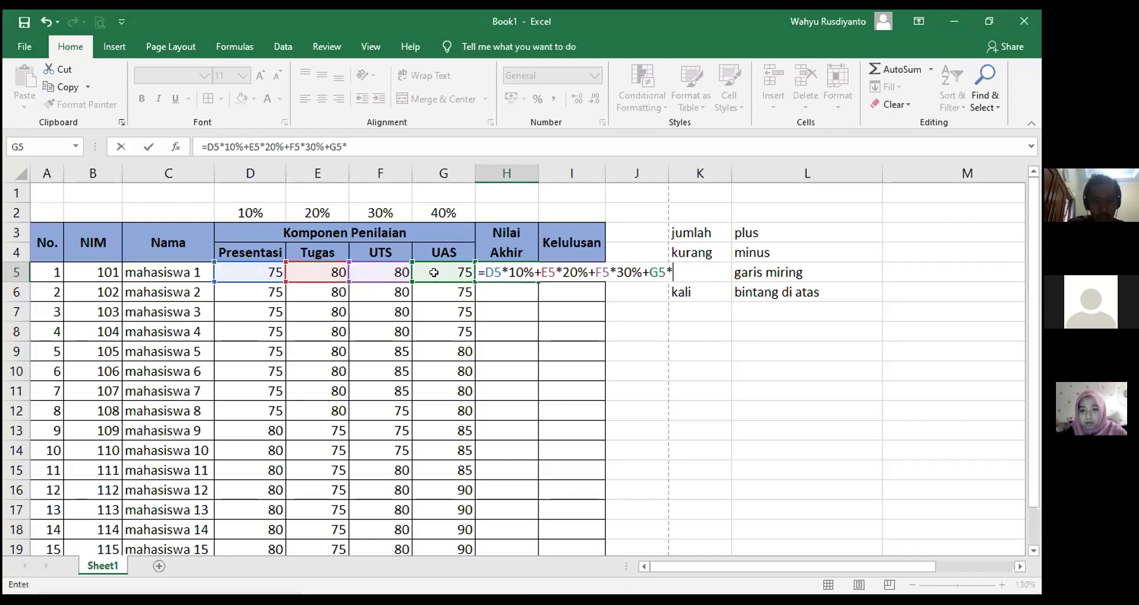
type("40%")
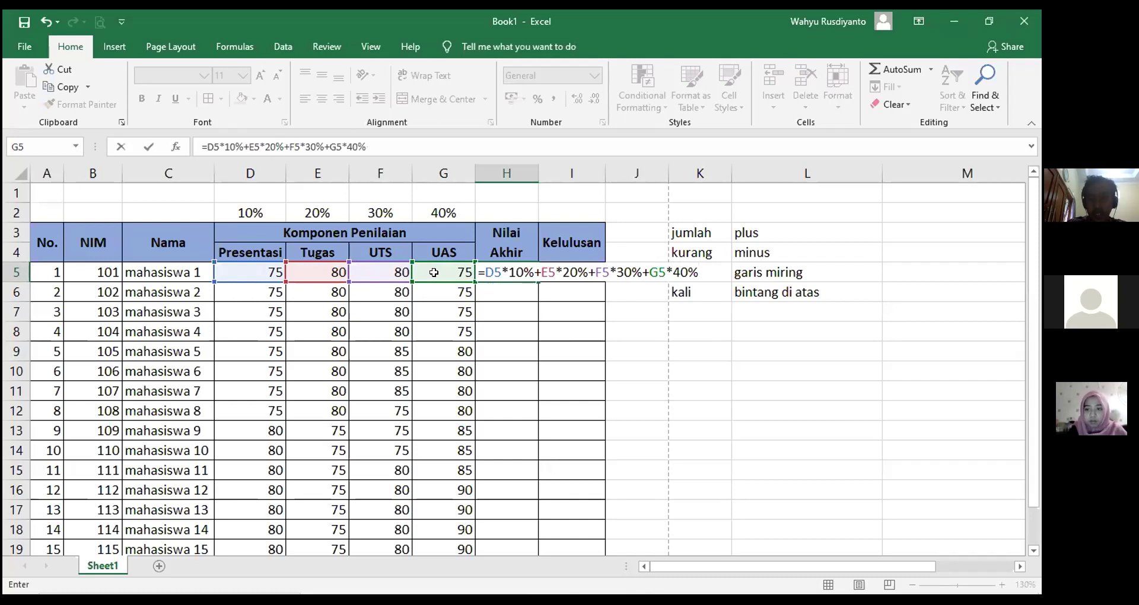
key("Return")
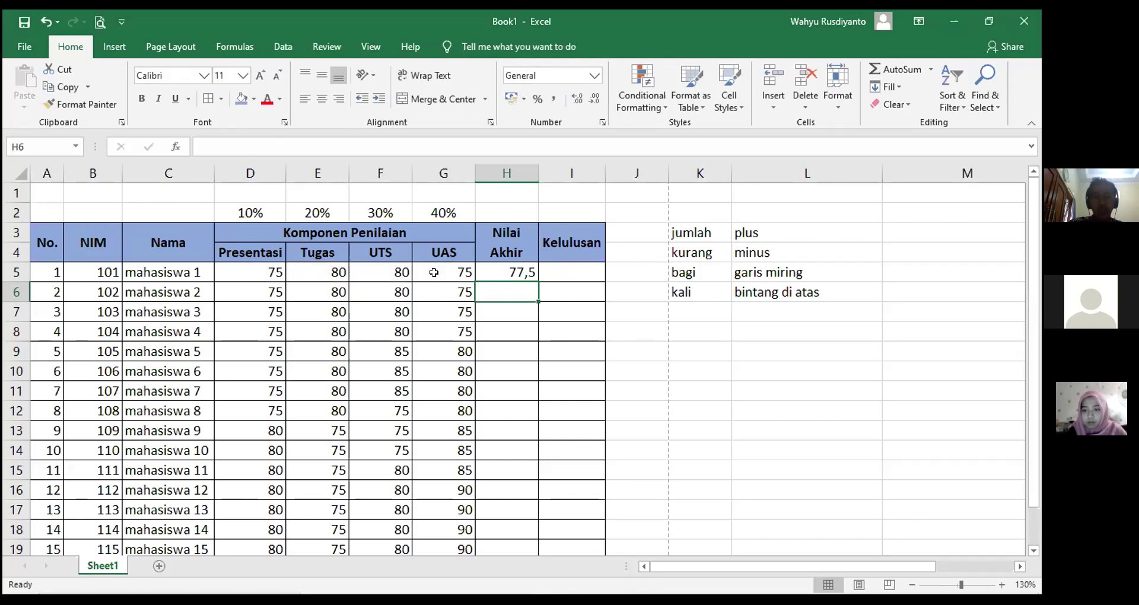
Fill the Nilai Akhir formula from H5 down to H19 for all the students and review the filled column
left_click(519, 272)
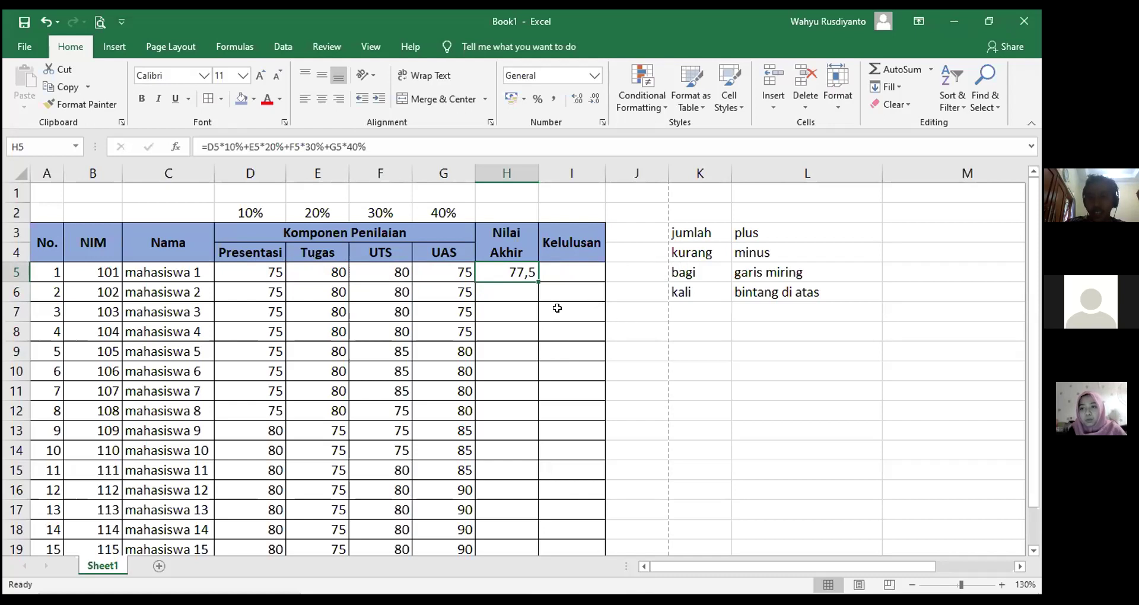
left_click(531, 291)
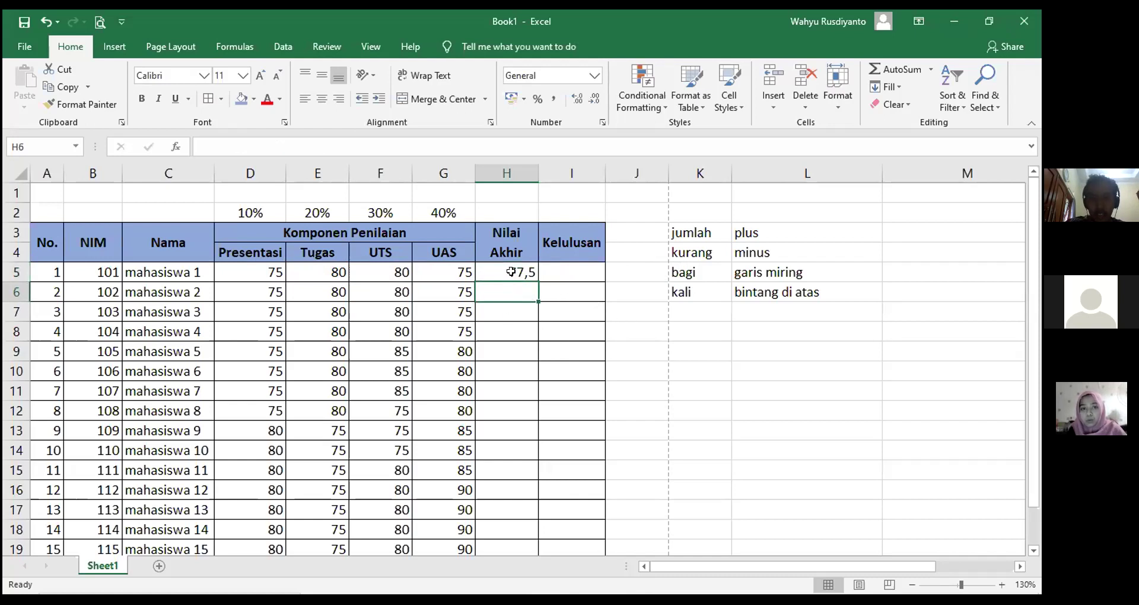
left_click(516, 272)
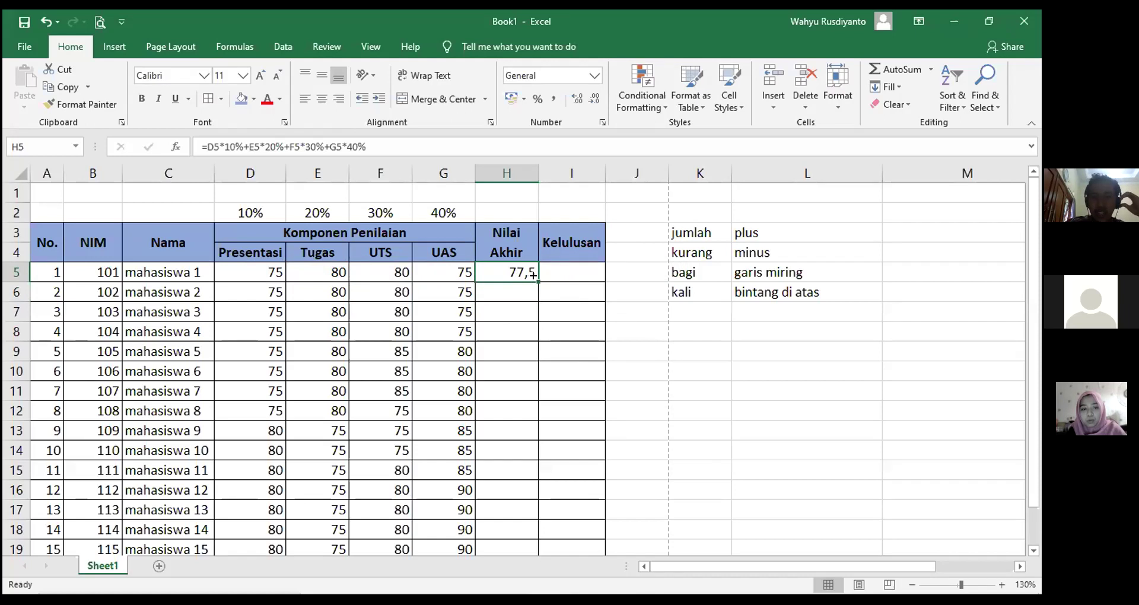
double_click(536, 277)
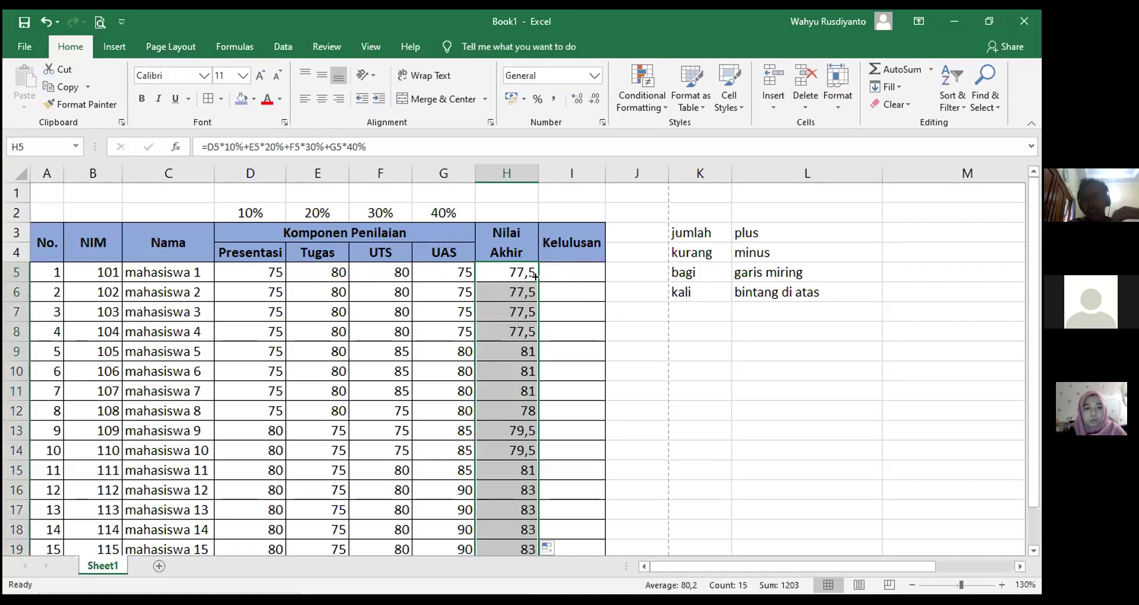
scroll(585, 396, "down", 1)
scroll(586, 397, "up", 1)
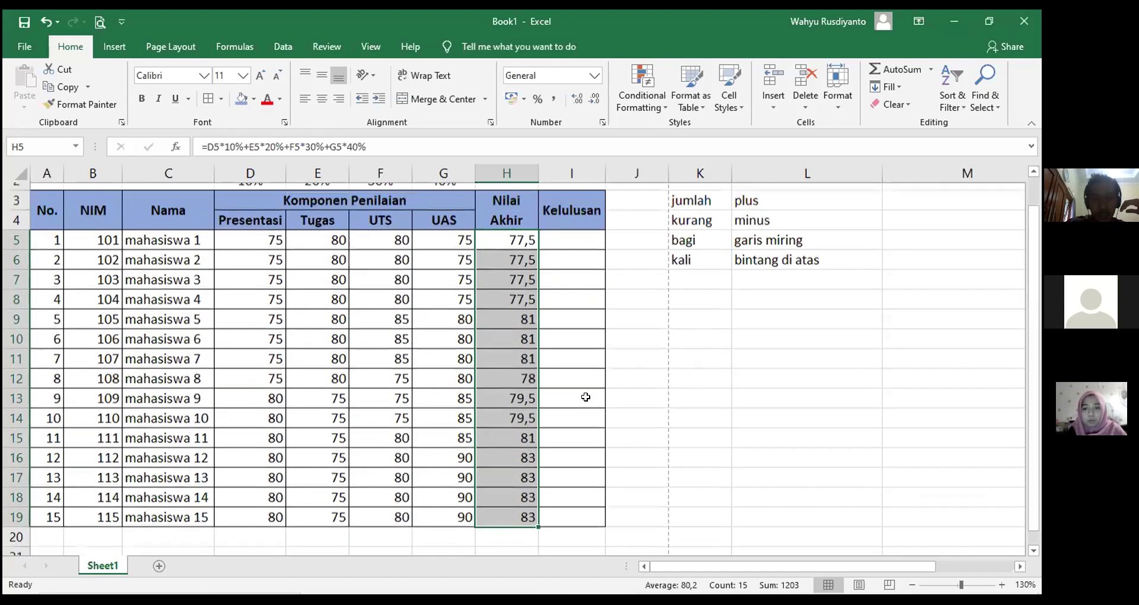
scroll(584, 396, "down", 1)
scroll(584, 396, "down", 1)
scroll(584, 396, "up", 1)
scroll(584, 395, "down", 2)
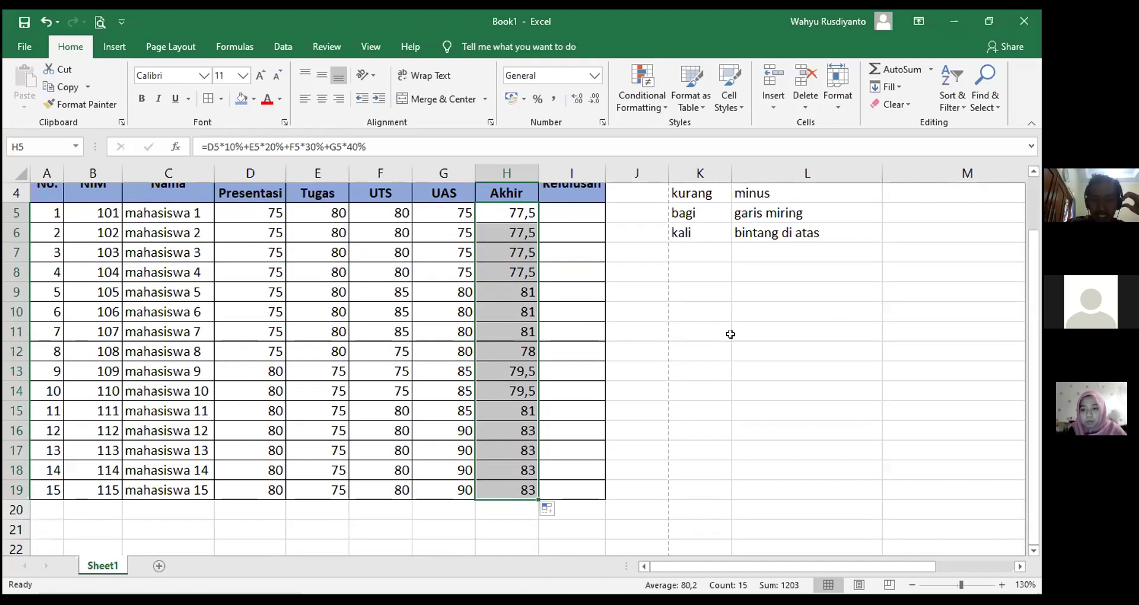
Clear the existing Nilai Akhir formulas from H5:H19
scroll(717, 335, "up", 1)
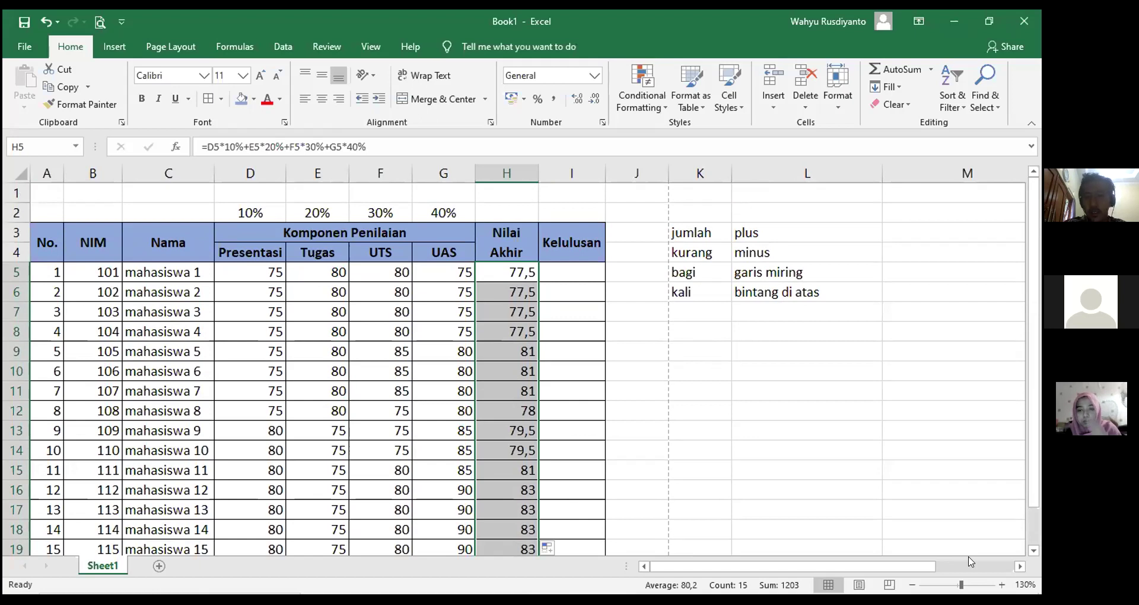
left_click(636, 91)
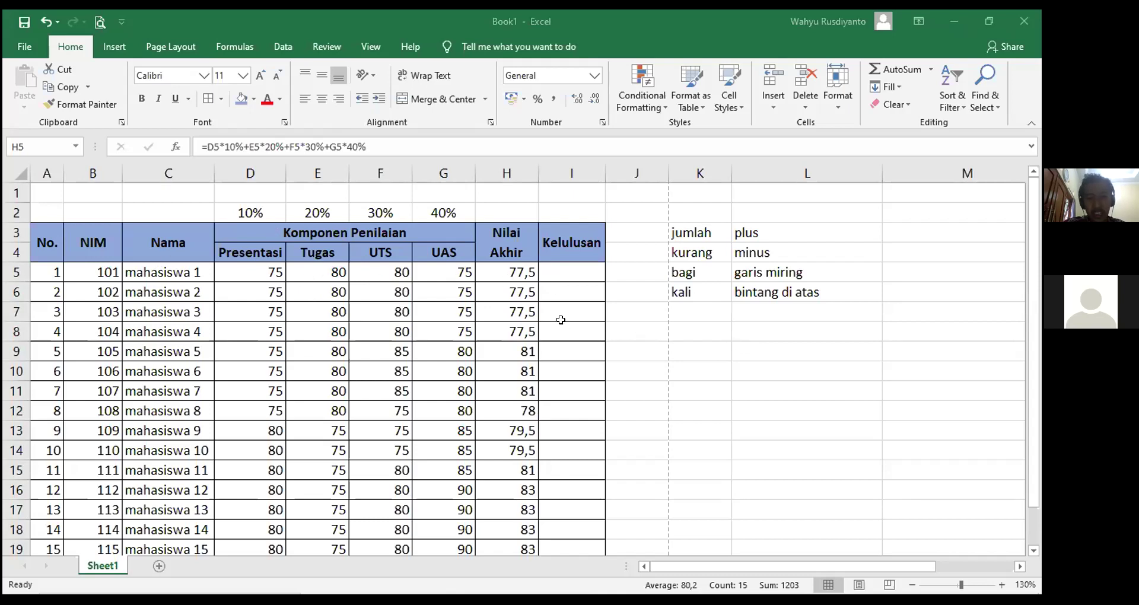
left_click(520, 264)
left_click_drag(695, 357, 695, 365)
left_click_drag(505, 269, 522, 516)
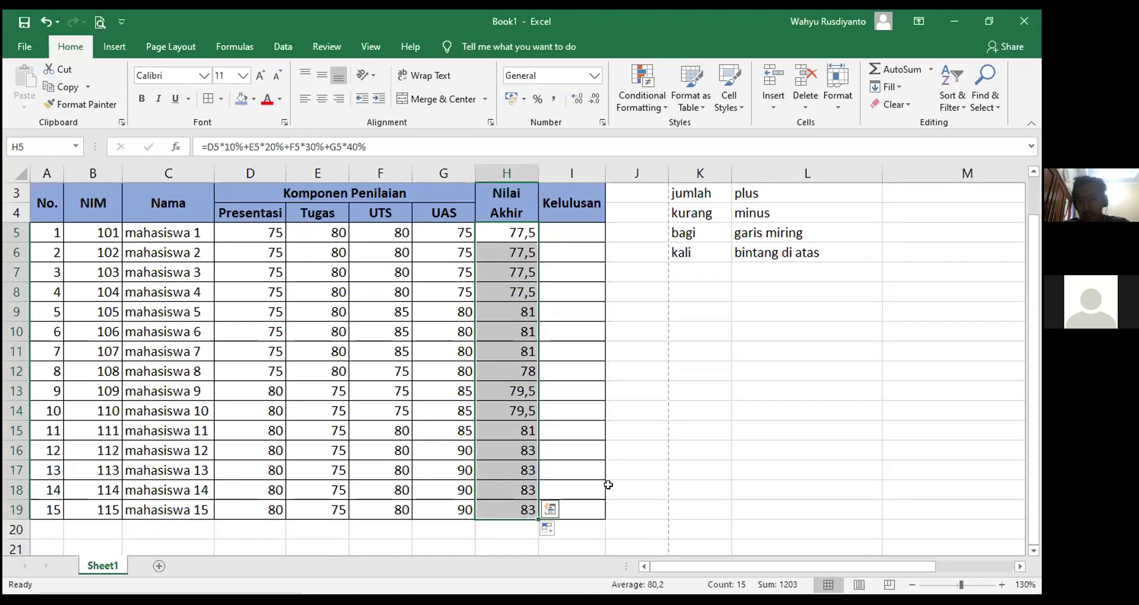
key("Delete")
left_click(670, 450)
scroll(676, 449, "up", 1)
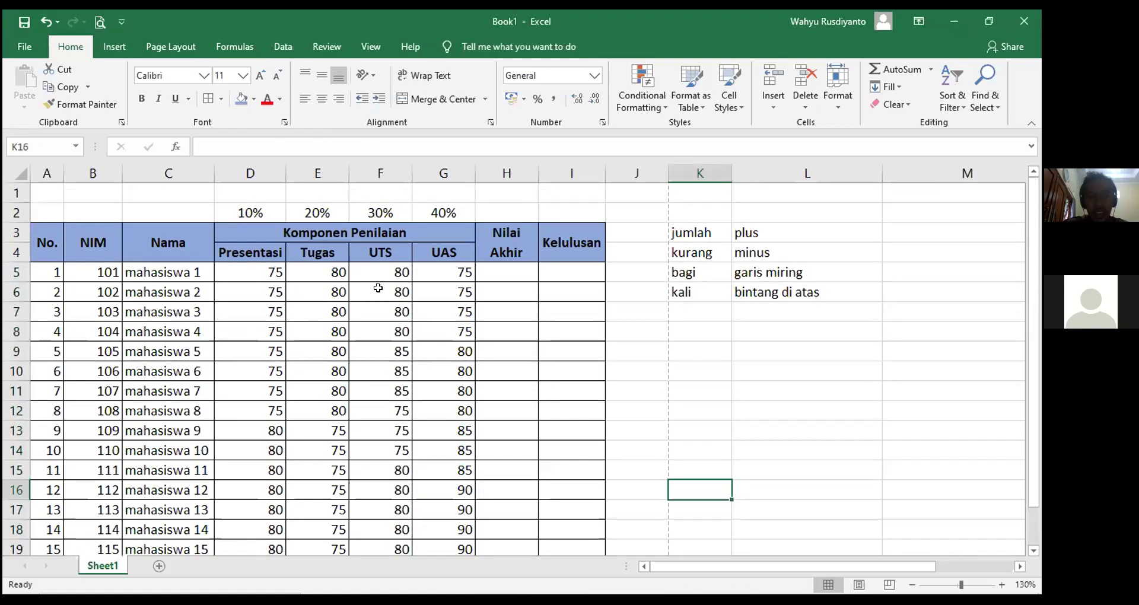
Examine the Presentasi, Tugas, UTS and UAS score columns and their percentage weights in row 2
left_click(492, 265)
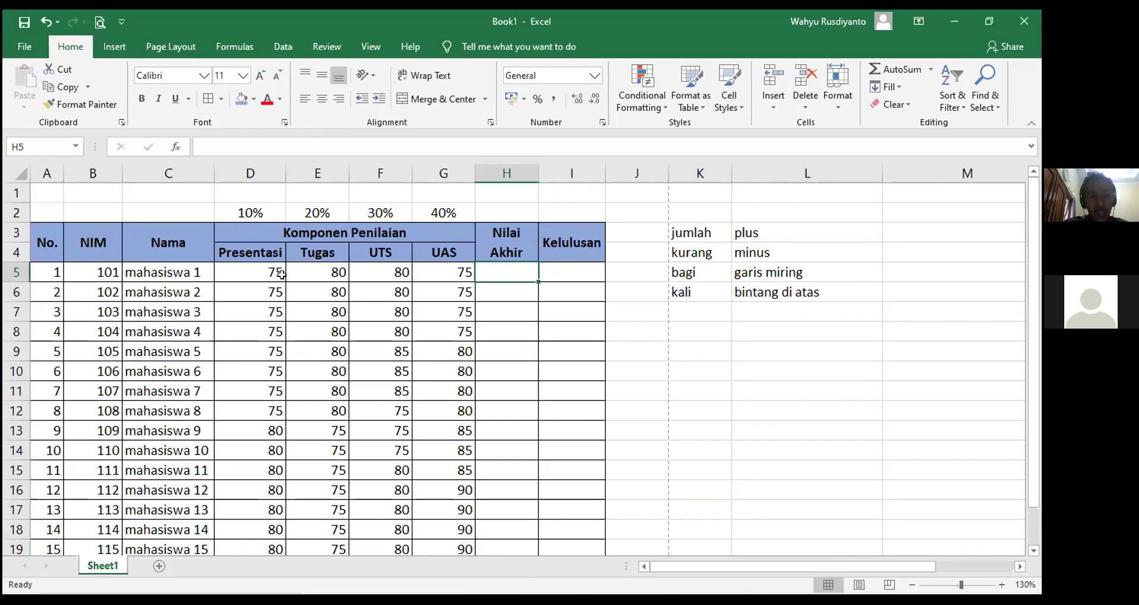
left_click(523, 302)
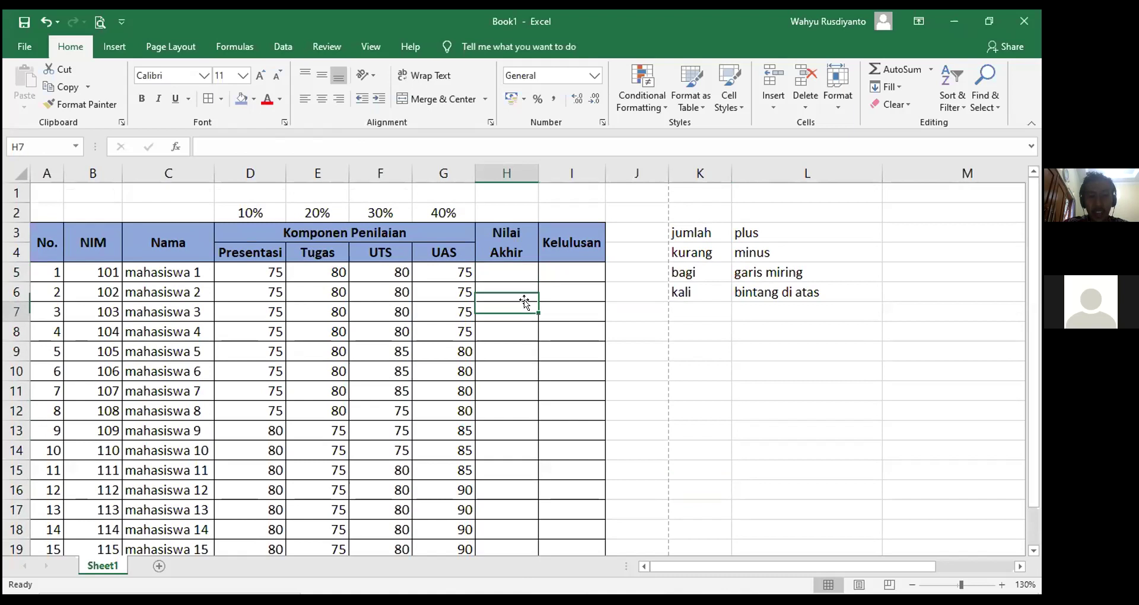
left_click(510, 271)
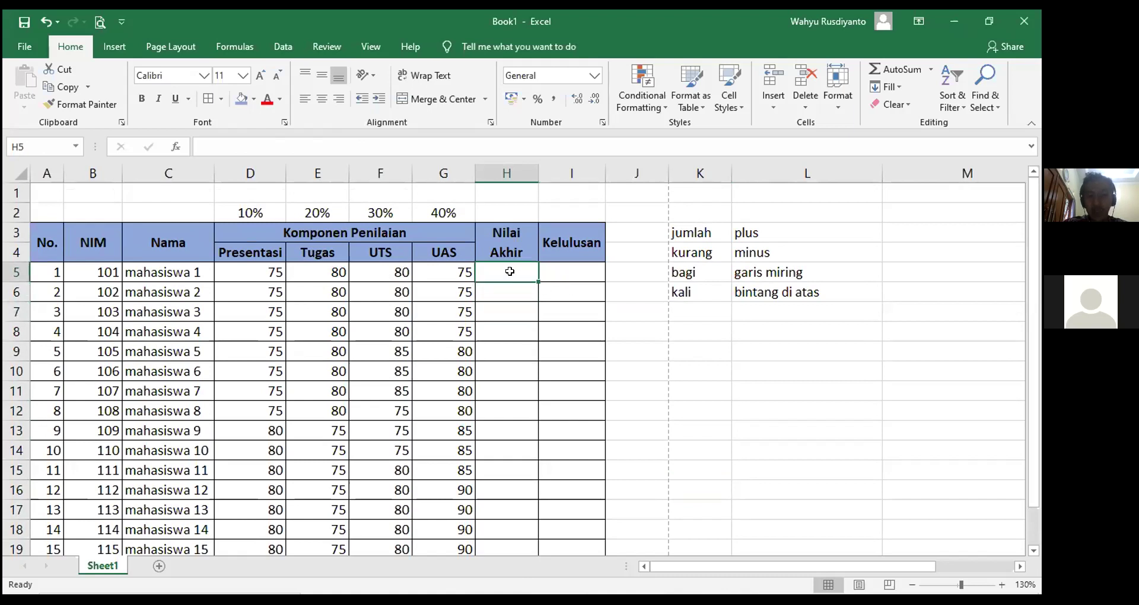
left_click(244, 255)
left_click(314, 253)
left_click(380, 252)
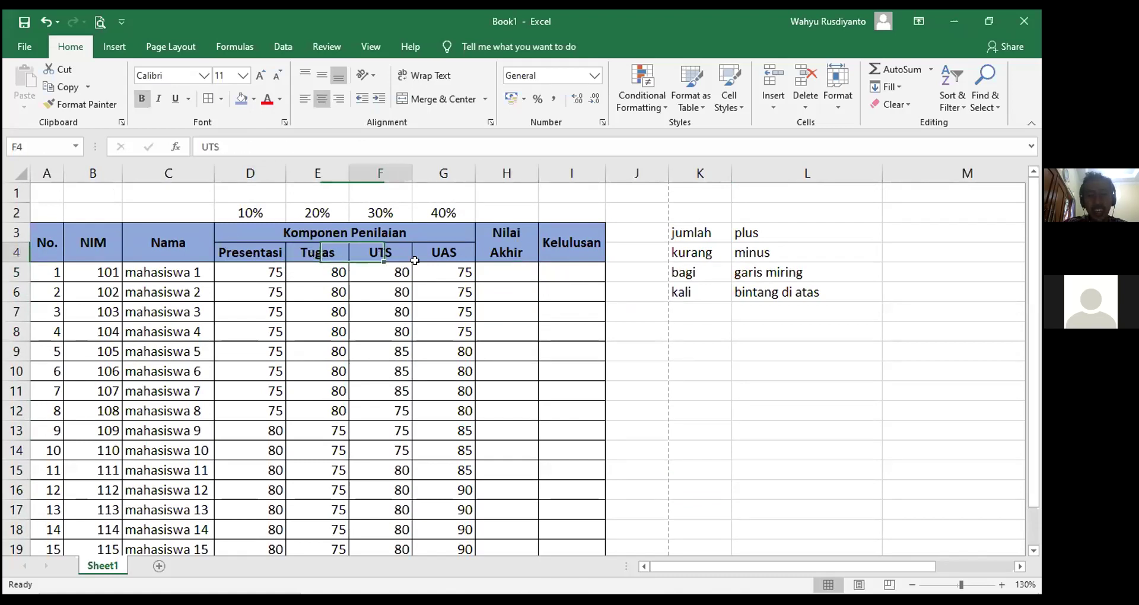
left_click(442, 252)
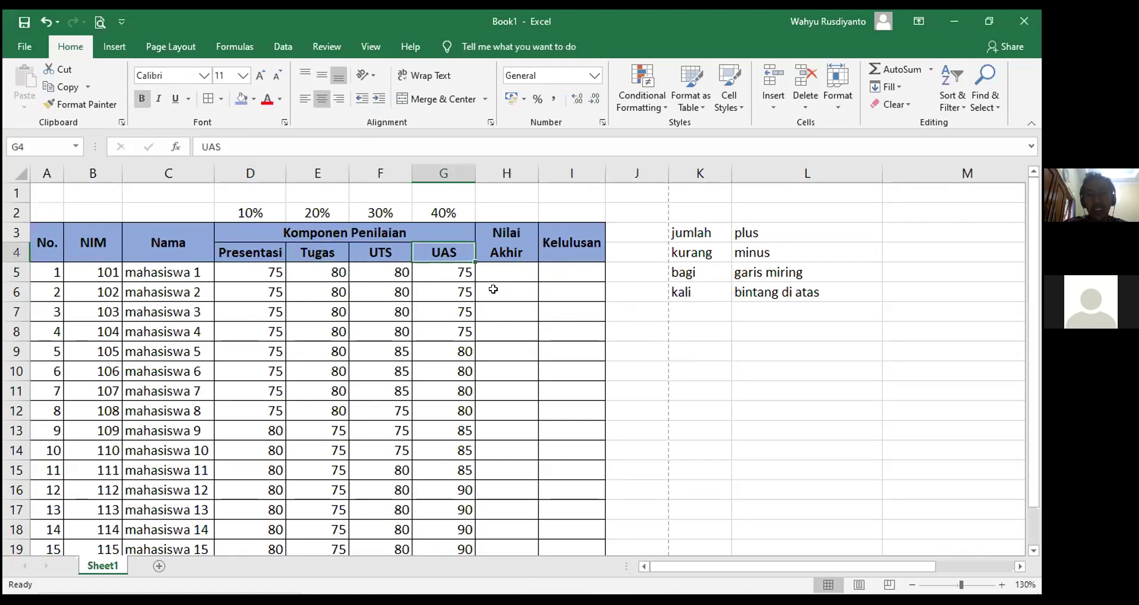
left_click(268, 271)
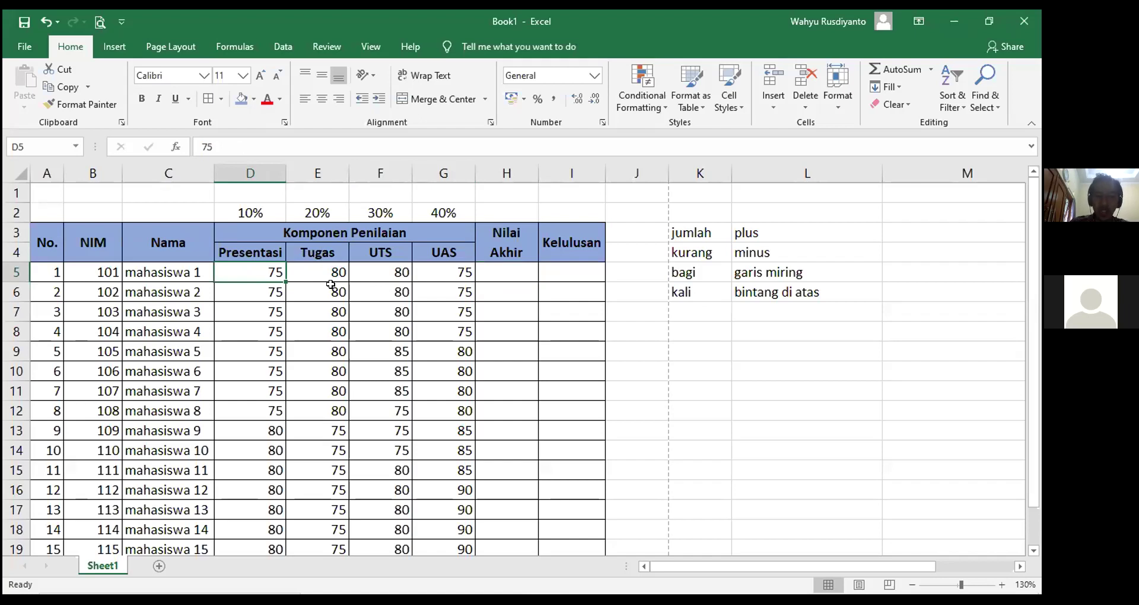
left_click(264, 251)
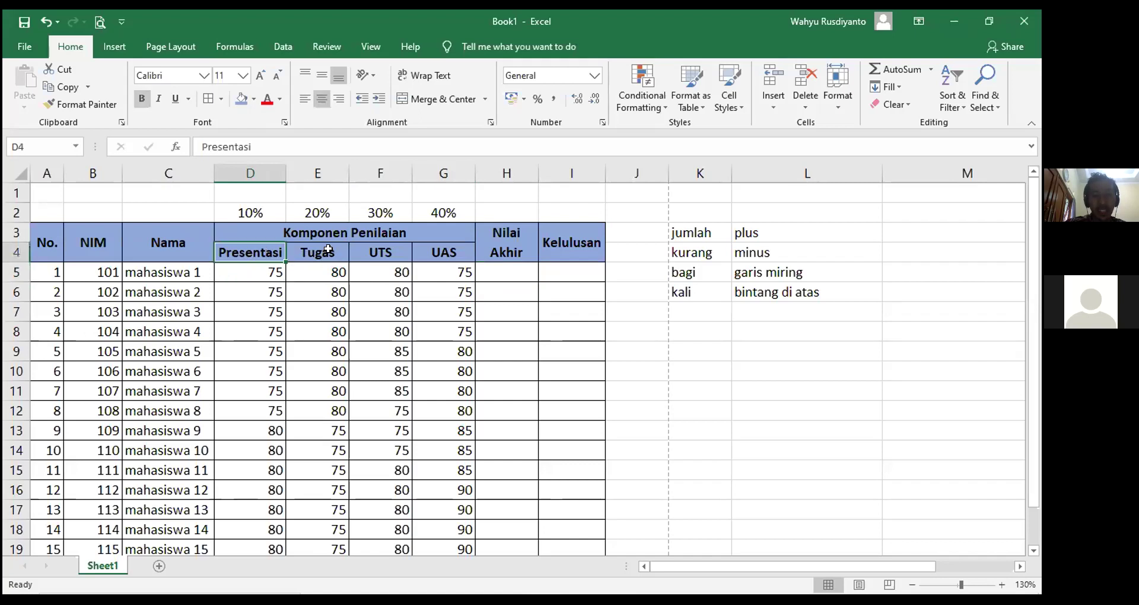
left_click(318, 251)
left_click(379, 251)
left_click(439, 252)
left_click(507, 291)
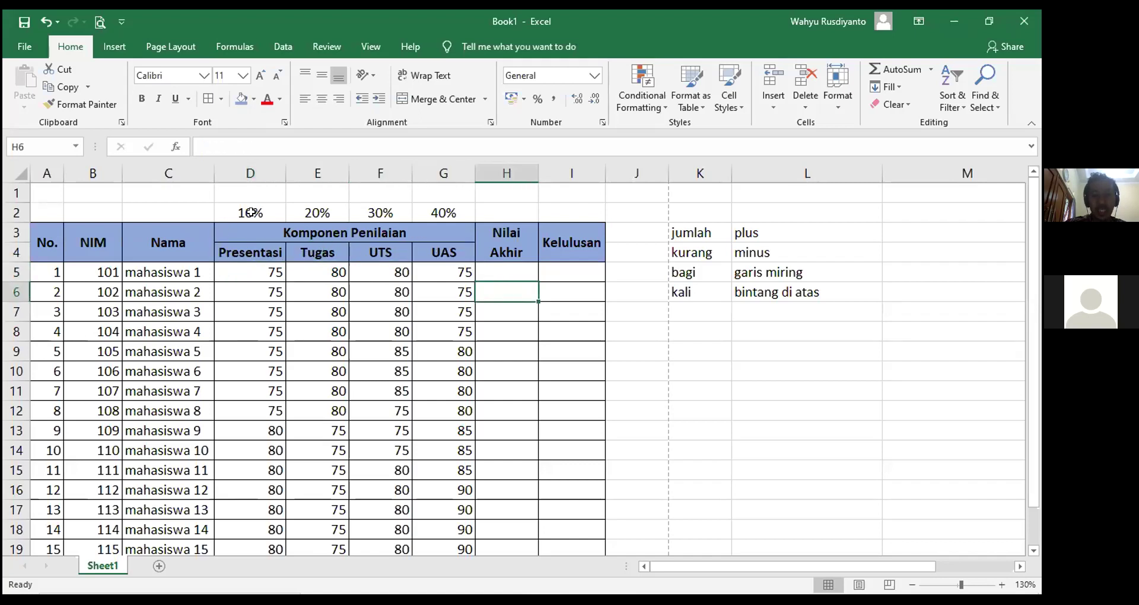
left_click(251, 213)
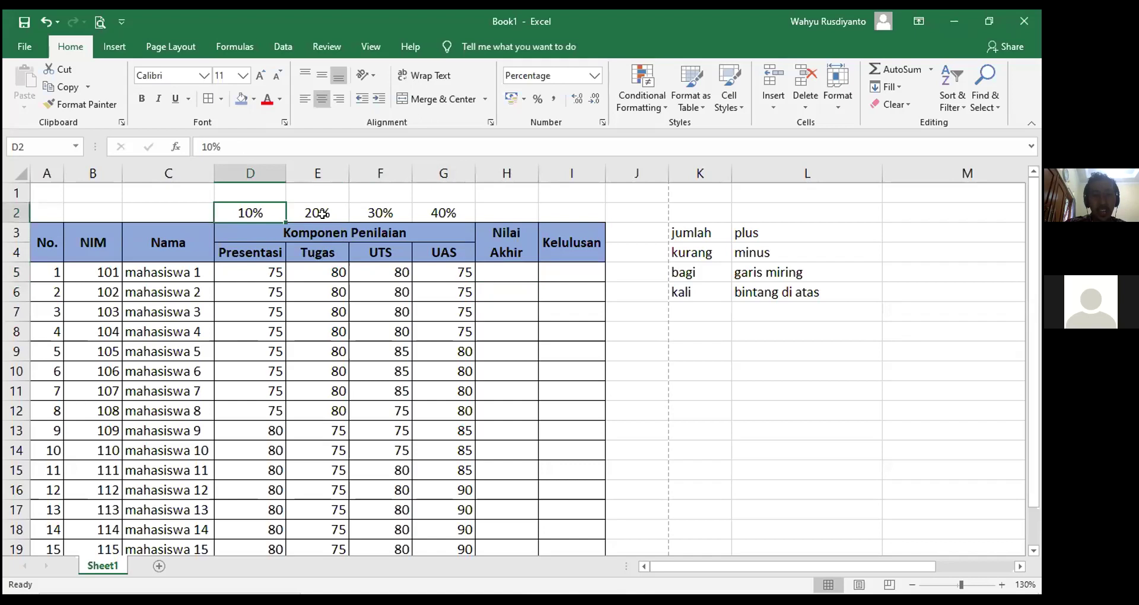
left_click(315, 211)
left_click(385, 212)
left_click(444, 212)
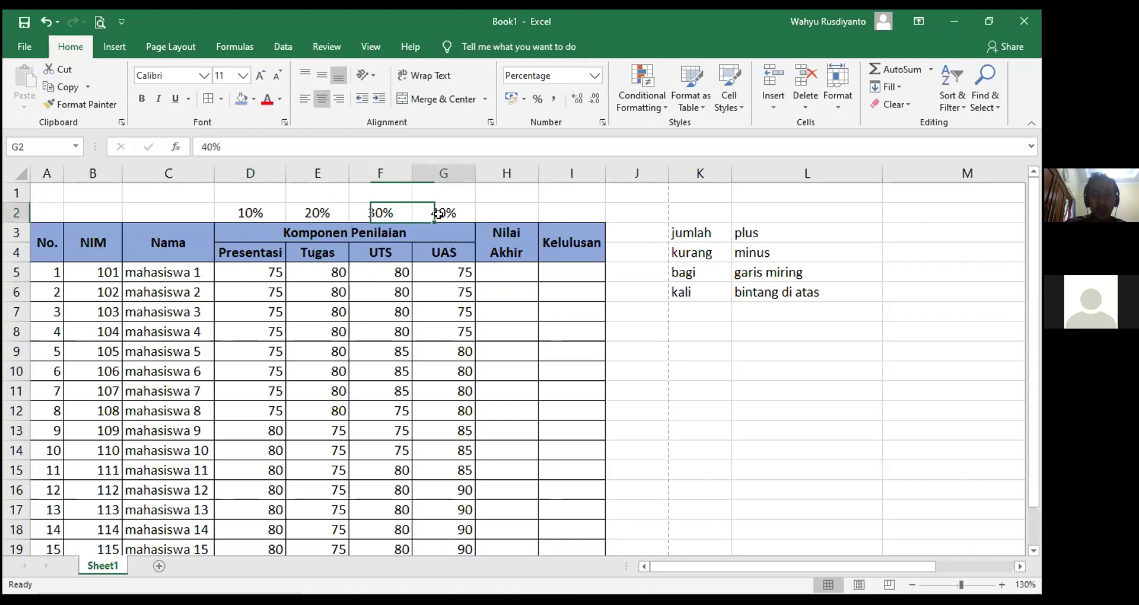
Begin the Nilai Akhir formula for the first student in H5 with =D5*D2+E5*
left_click(496, 282)
left_click(493, 273)
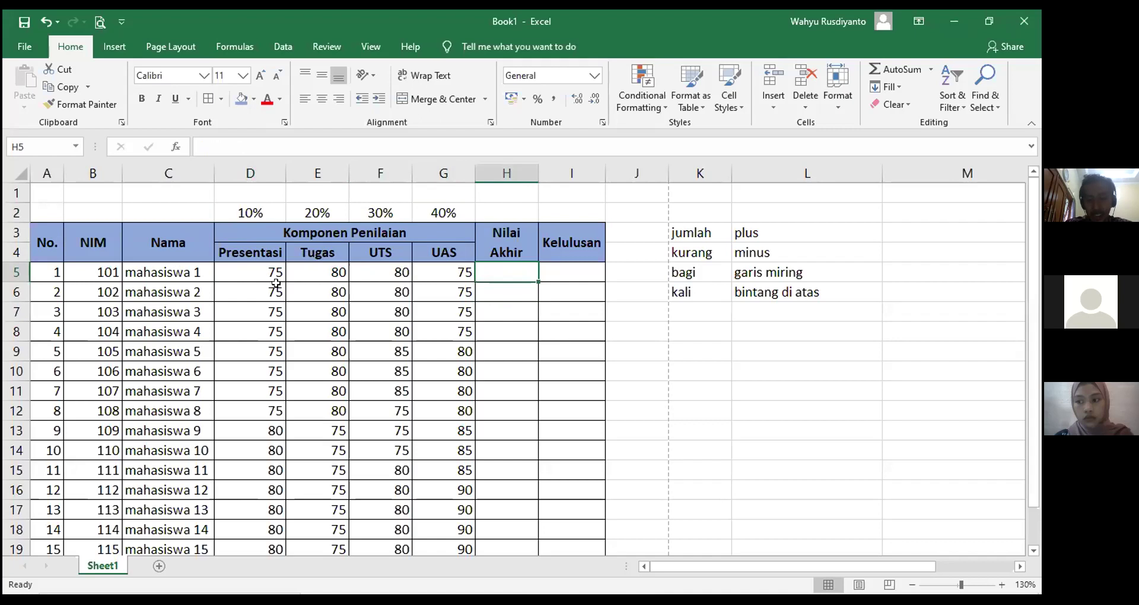
type("=")
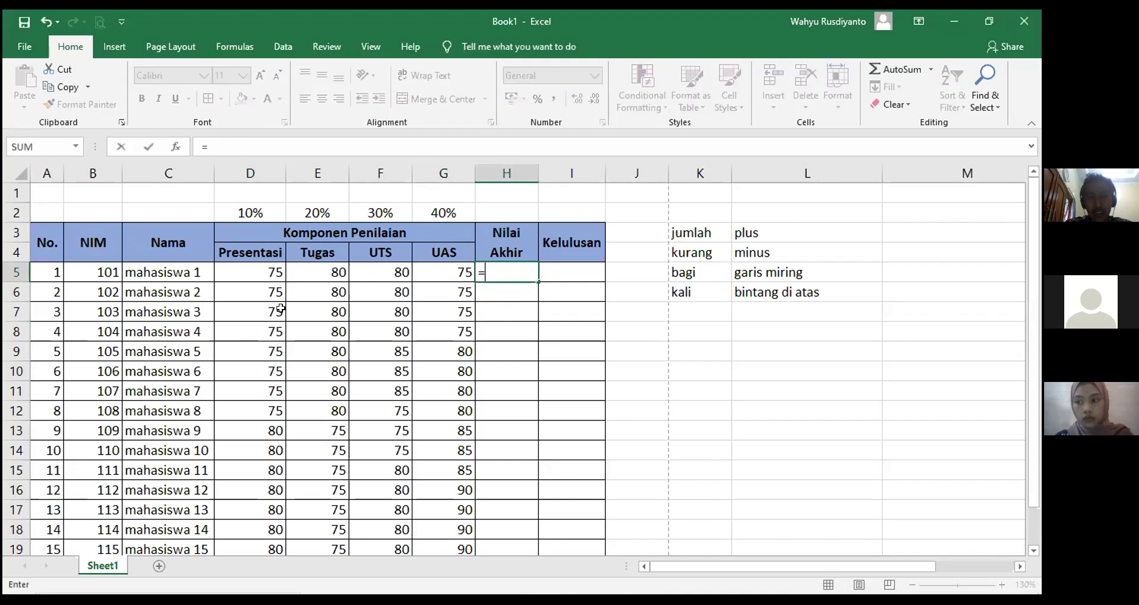
left_click(261, 272)
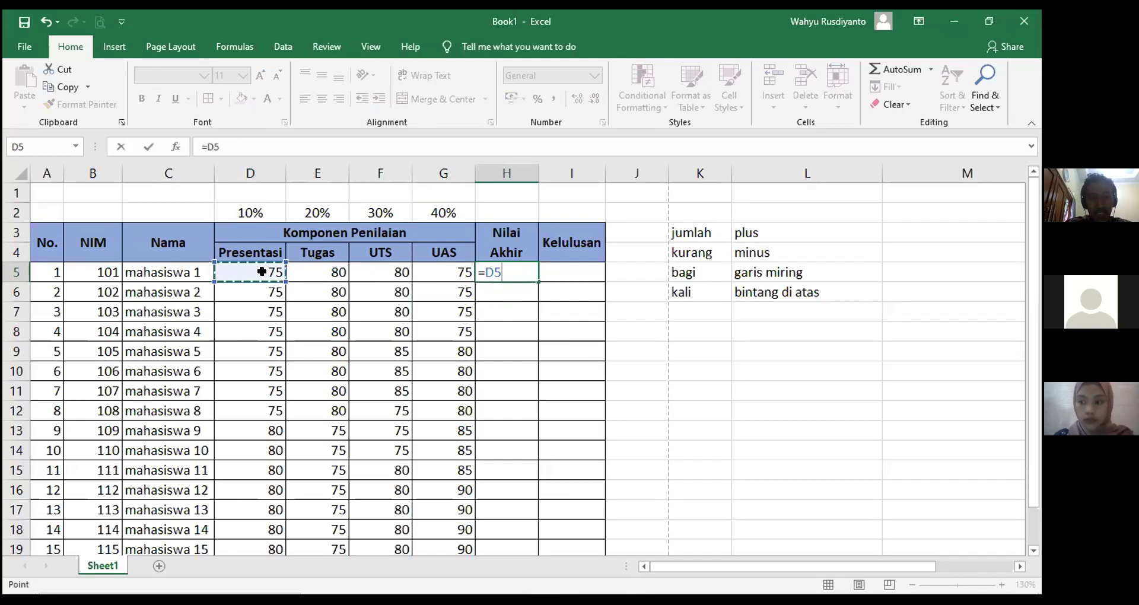
type("*")
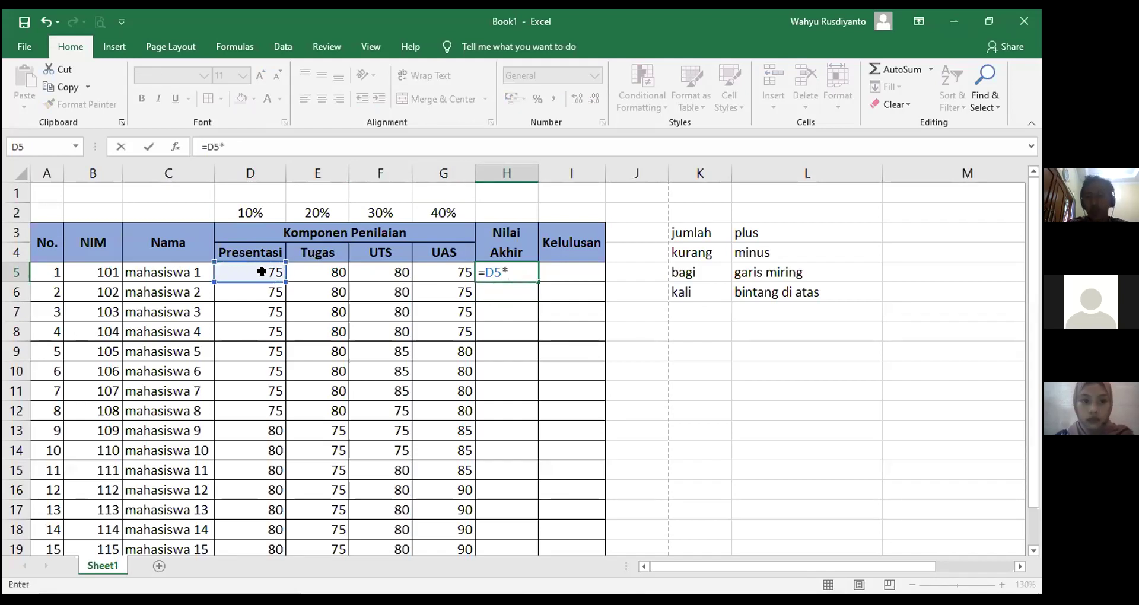
left_click(263, 210)
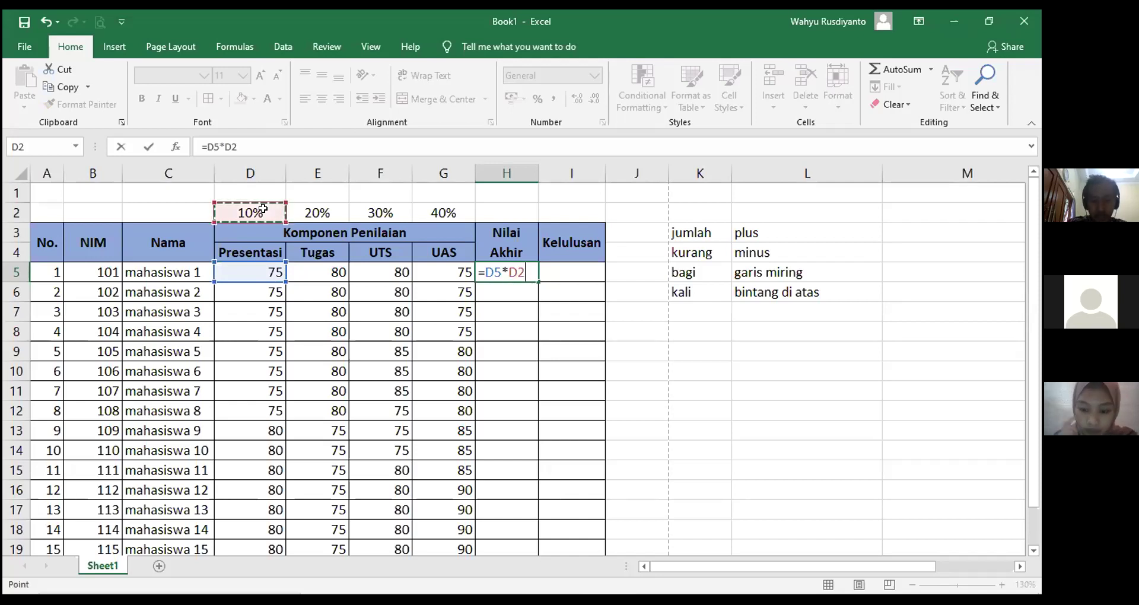
type("+")
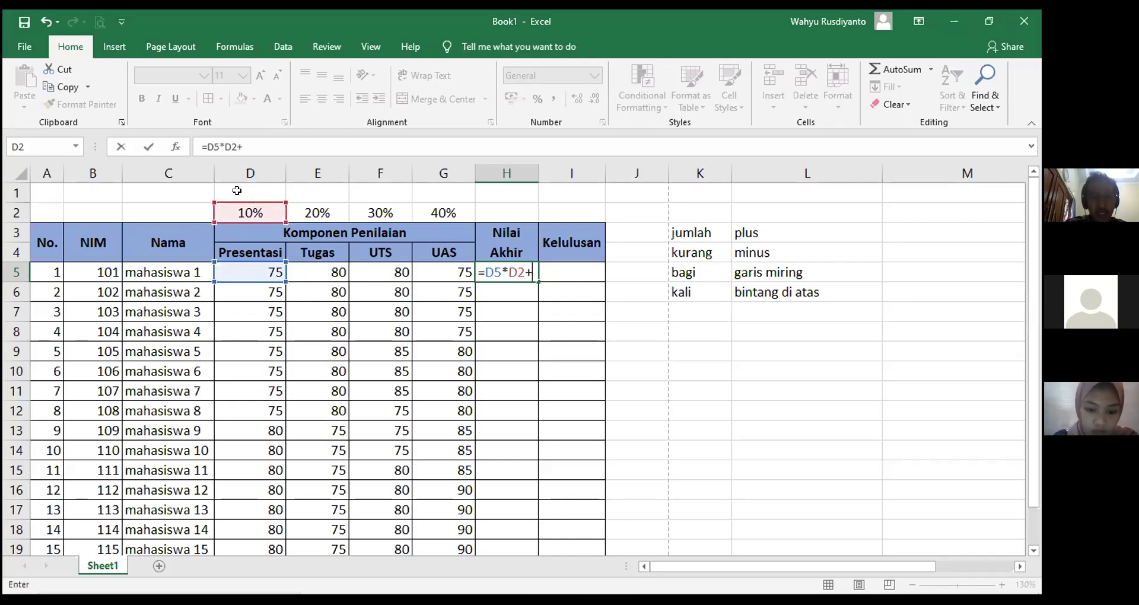
left_click(318, 273)
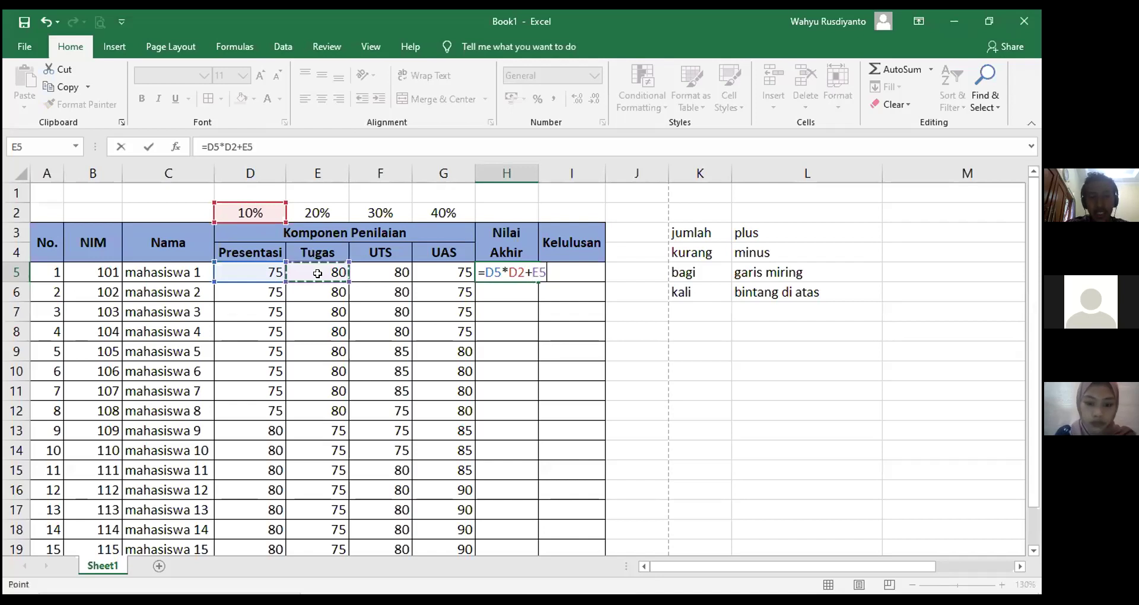
type("*")
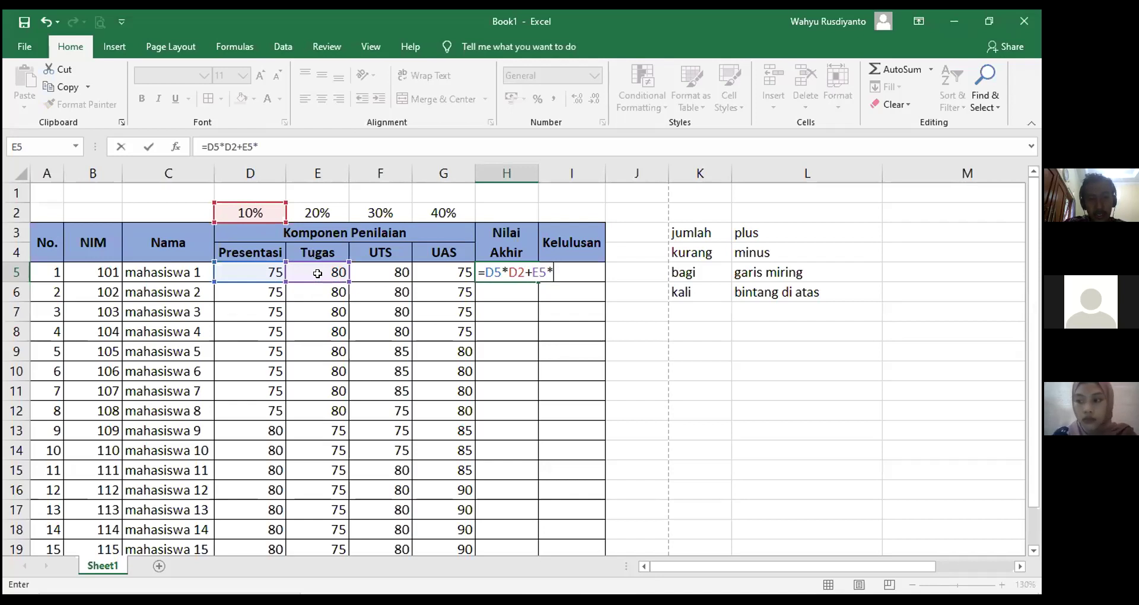
Replace the D2 reference in the H5 formula with 10% and multiply E5 by 20%, ending with a plus sign
left_click(521, 270)
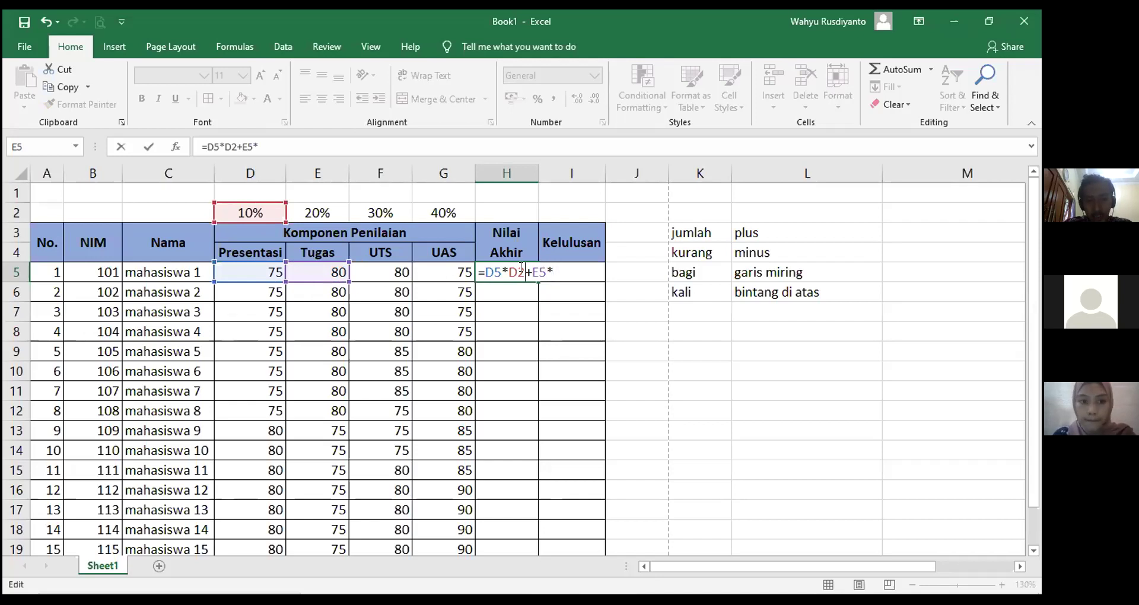
key("BackSpace")
key("BackSpace")
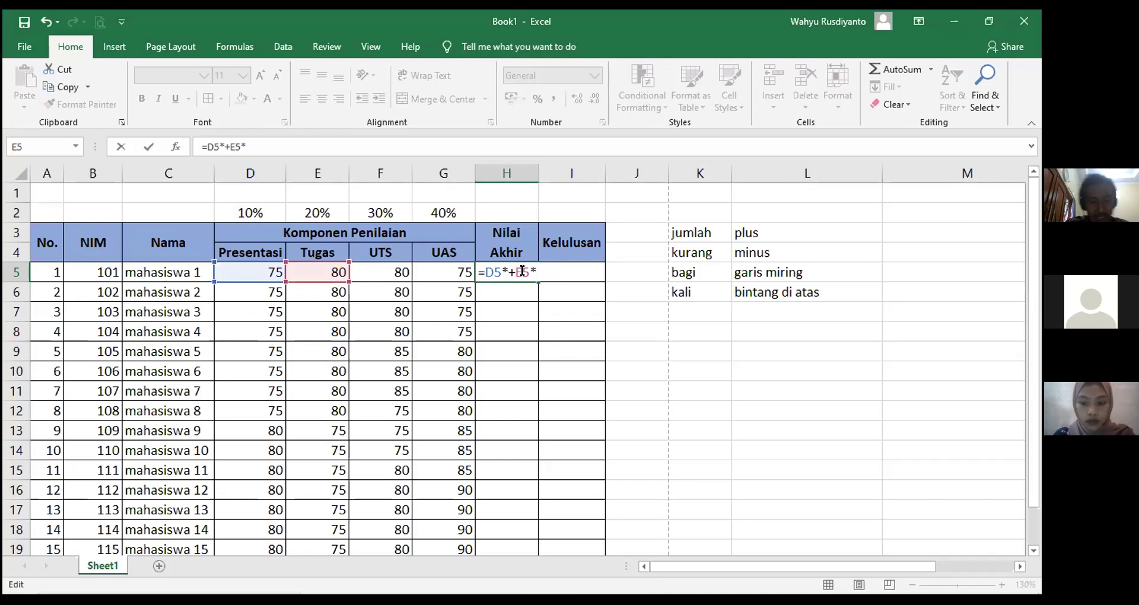
type("10%")
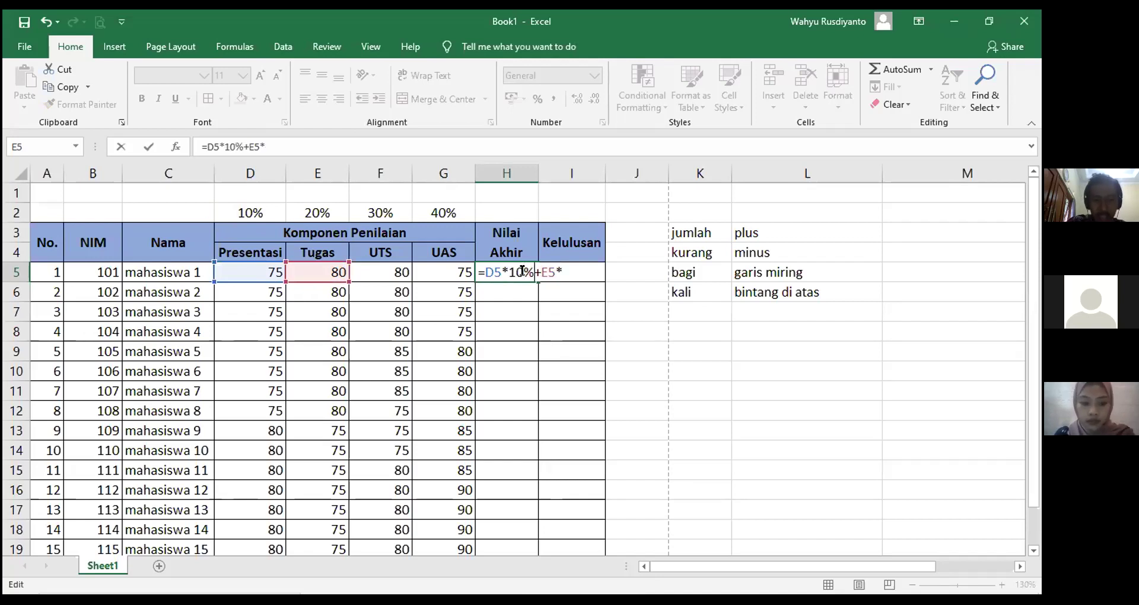
left_click(560, 268)
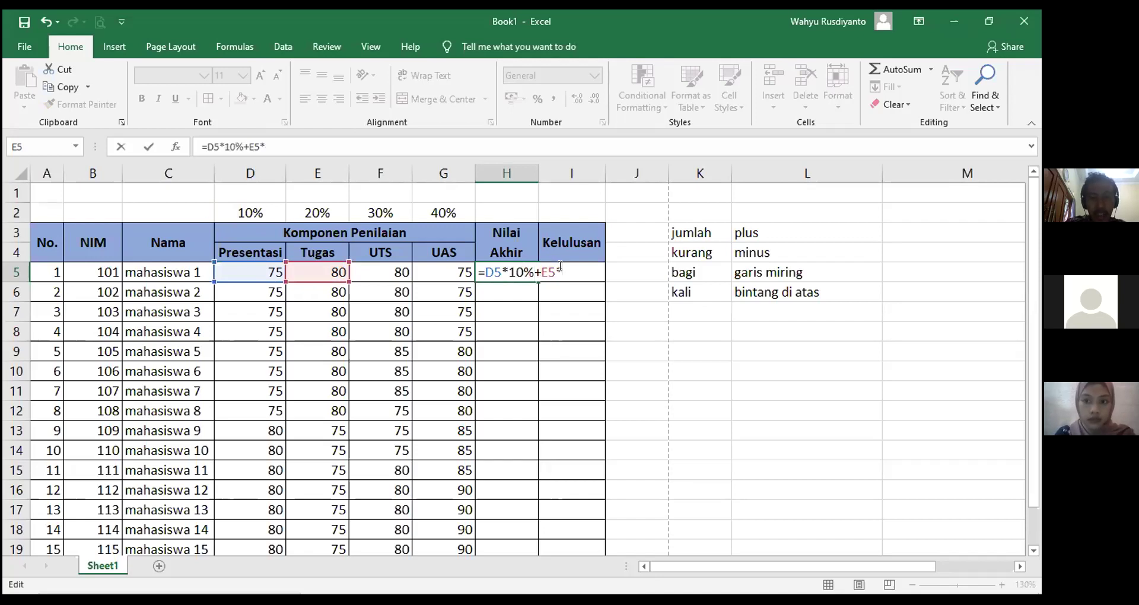
type("20")
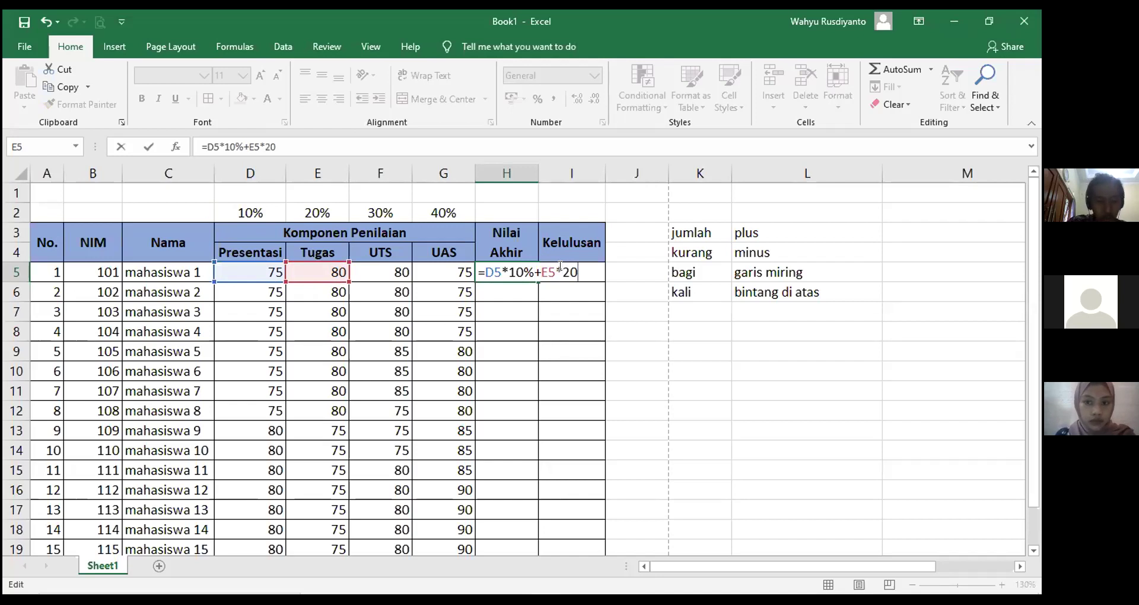
type("%+")
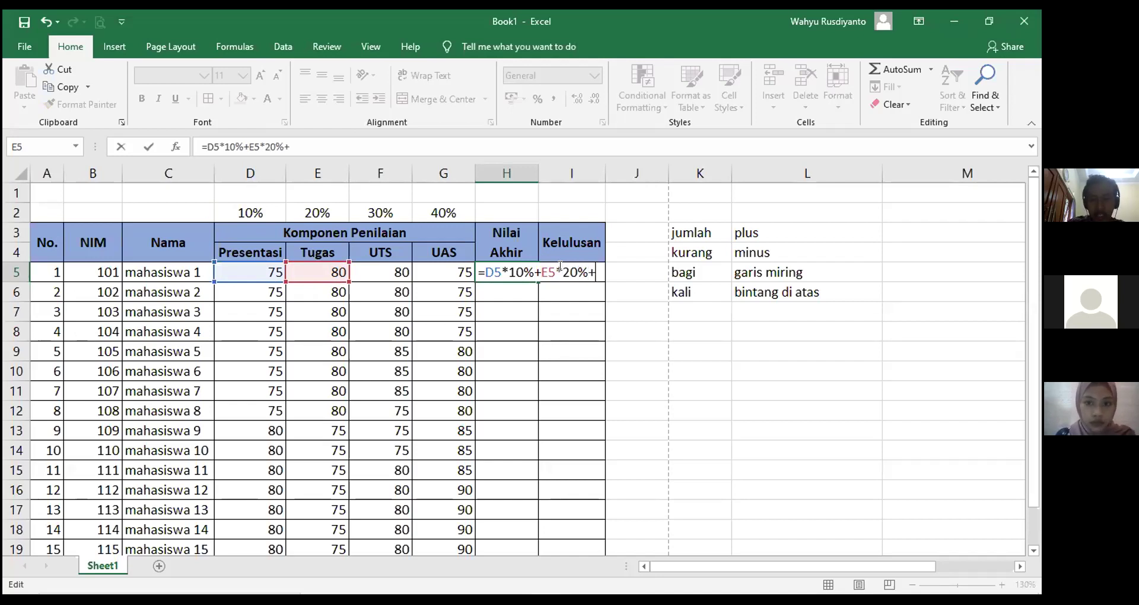
Complete the H5 formula by adding F5*30%+G5*40% and enter it
left_click(399, 270)
type("*30%")
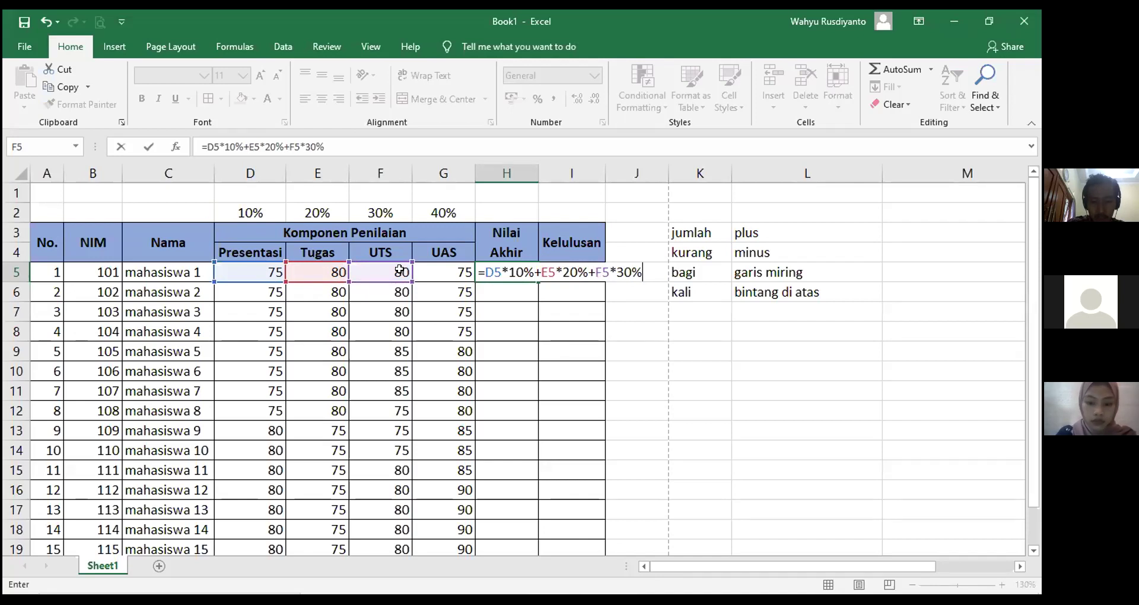
type("+")
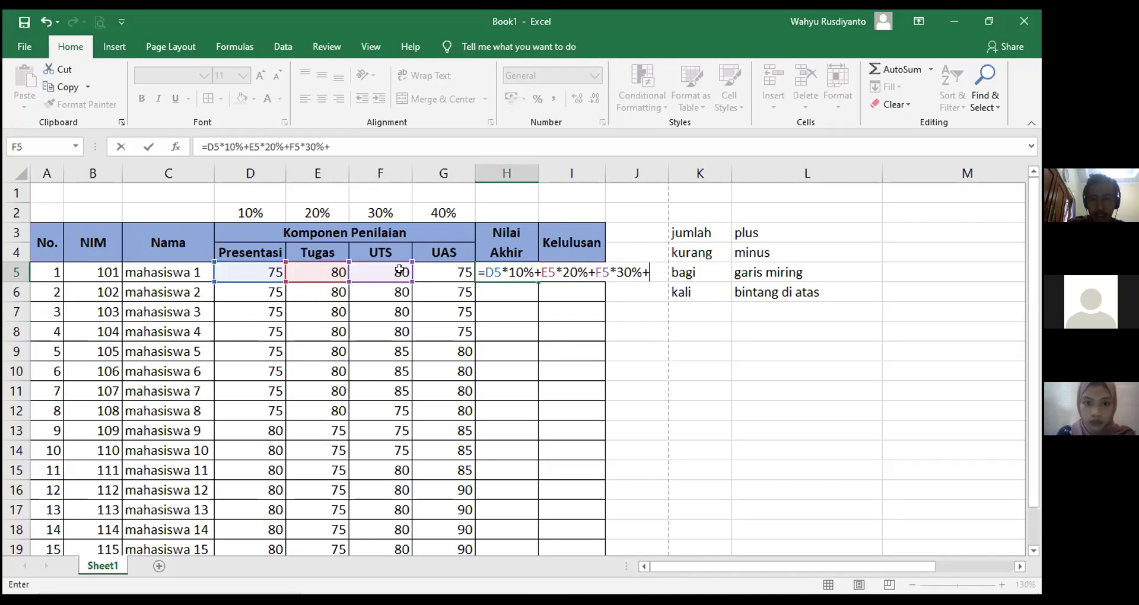
left_click(450, 270)
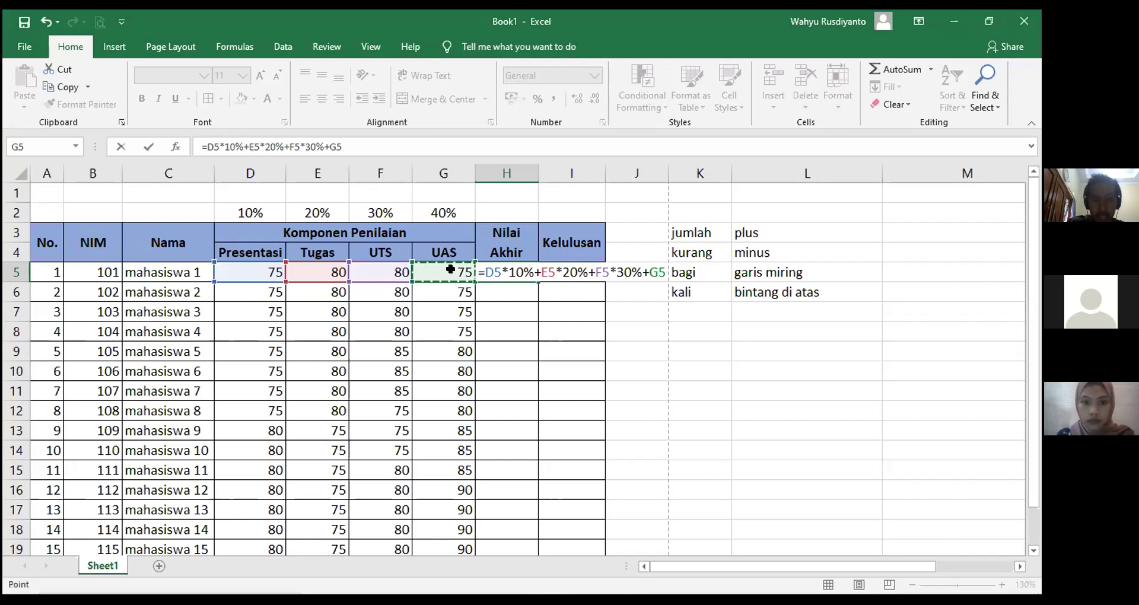
type("*40%")
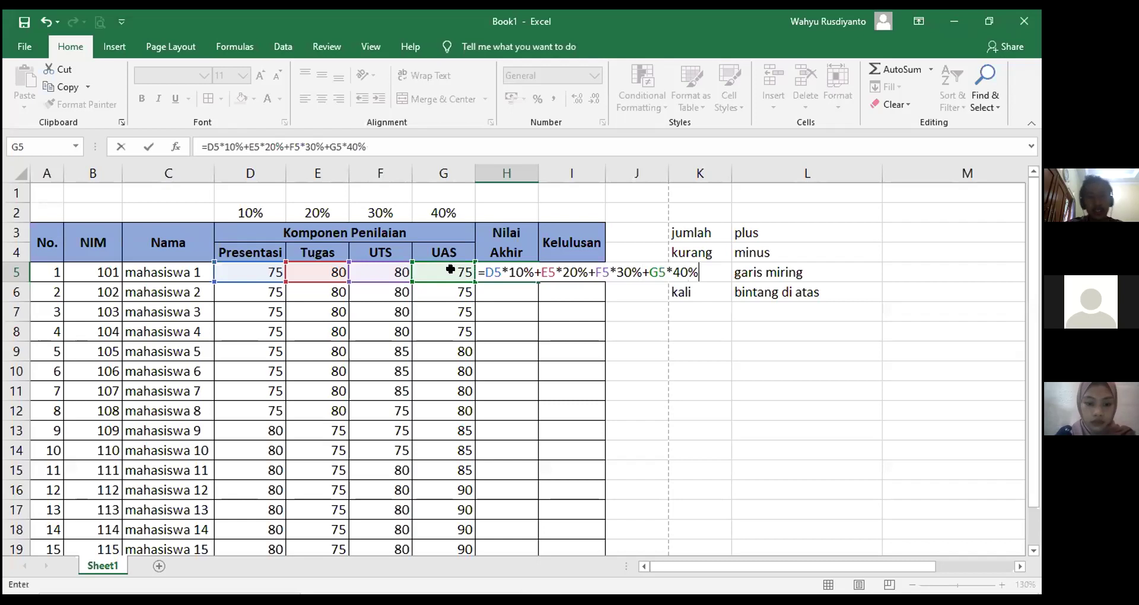
key("Return")
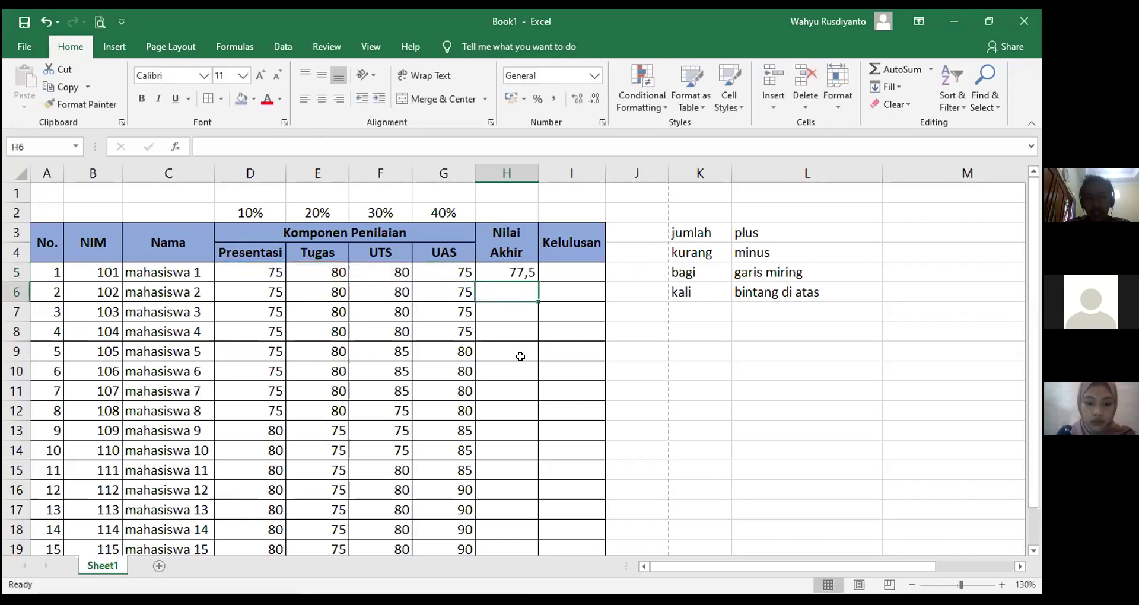
Inspect the weighted grade formula stored in H5
left_click(540, 354)
left_click(506, 272)
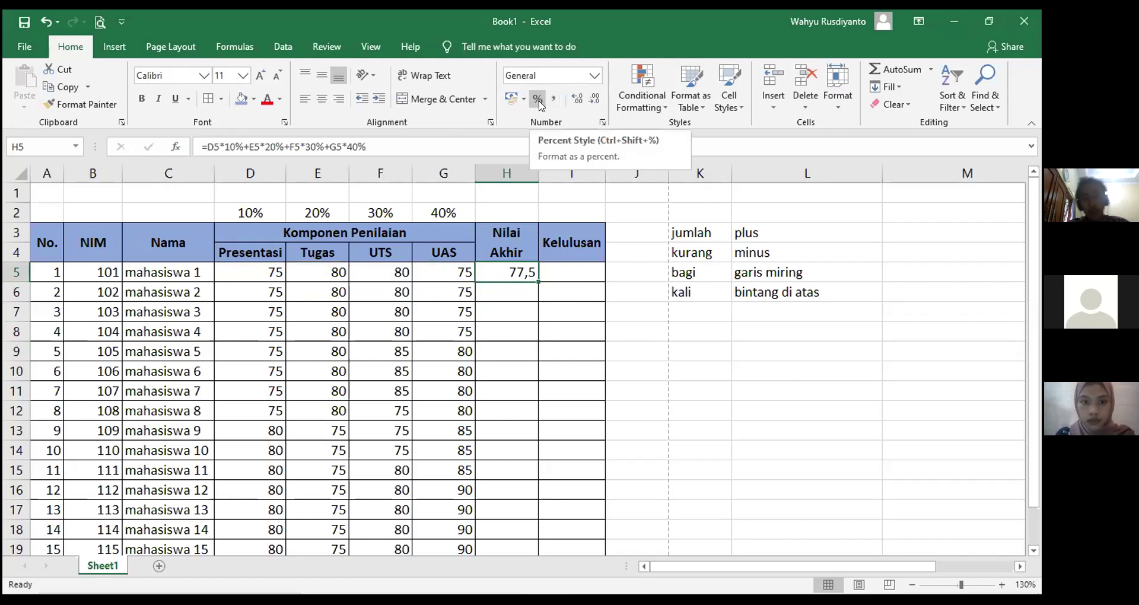
left_click(516, 333)
left_click(501, 274)
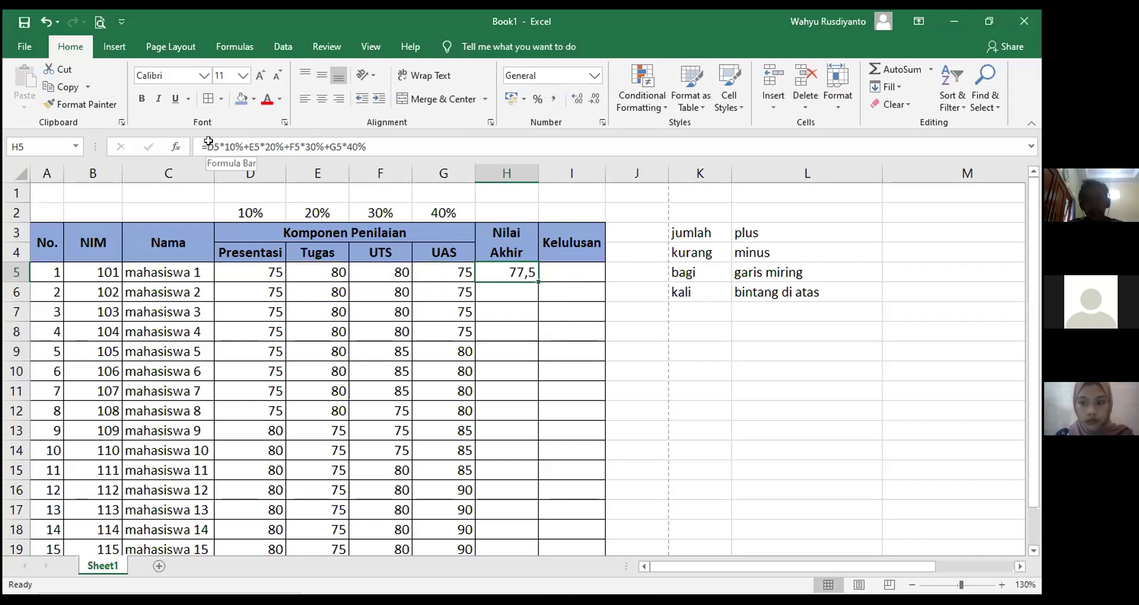
left_click(531, 364)
left_click(494, 276)
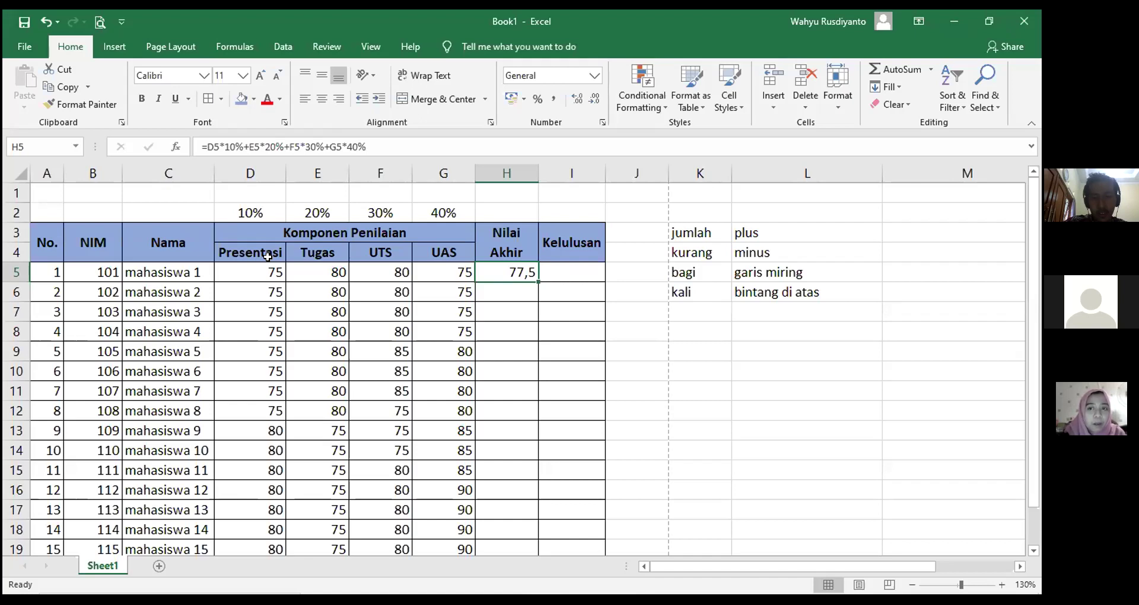
left_click(552, 428)
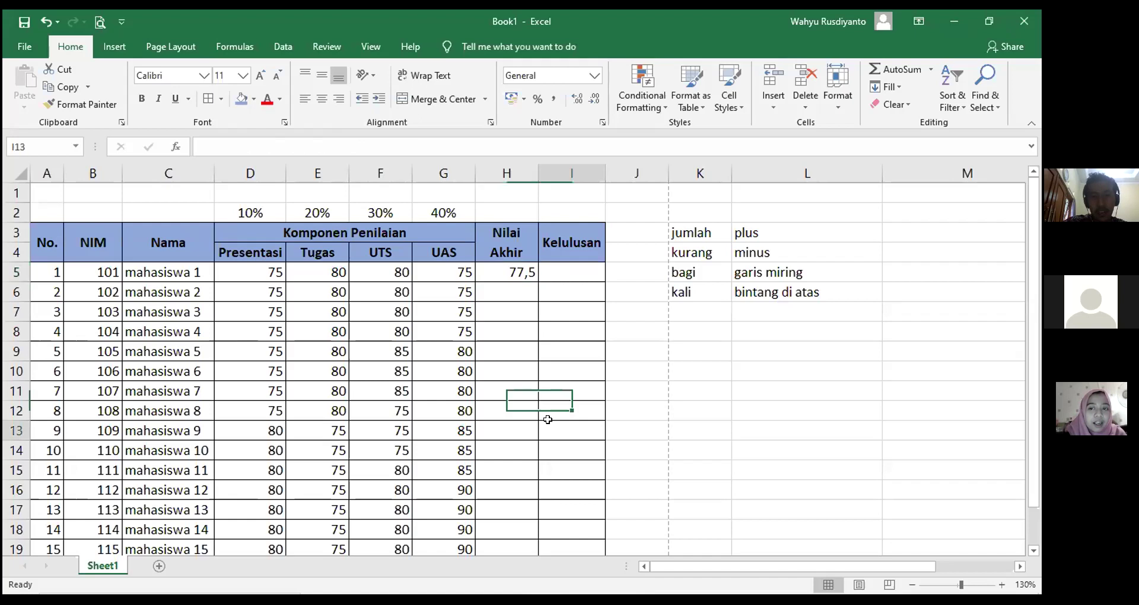
left_click(526, 418)
left_click(657, 406)
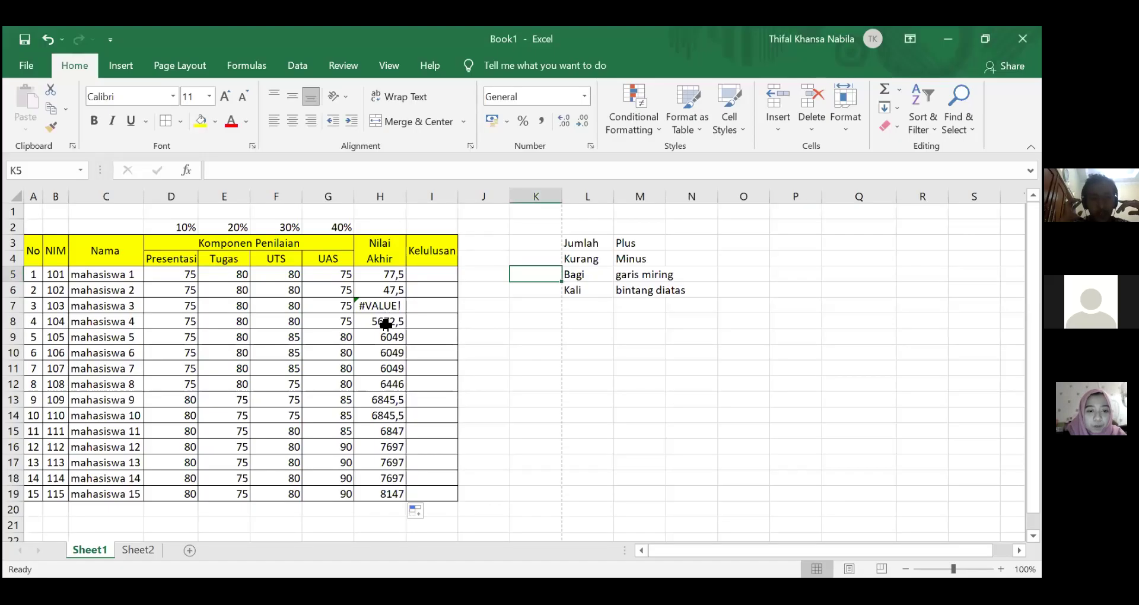
Apply the General number format to the Nilai Akhir cells H5:H19
left_click(391, 387)
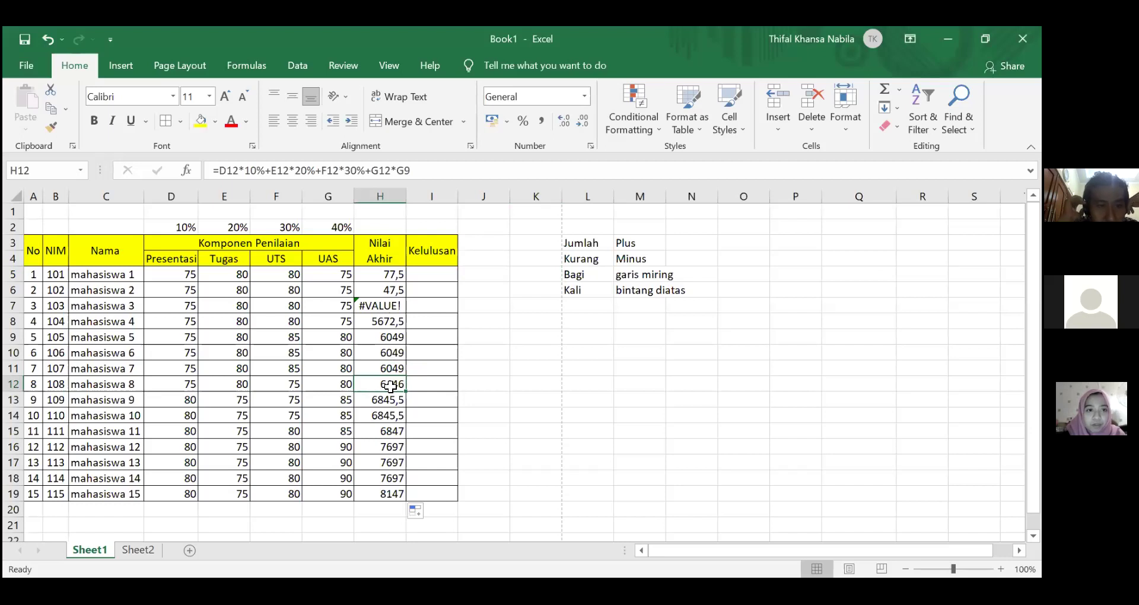
left_click(379, 274)
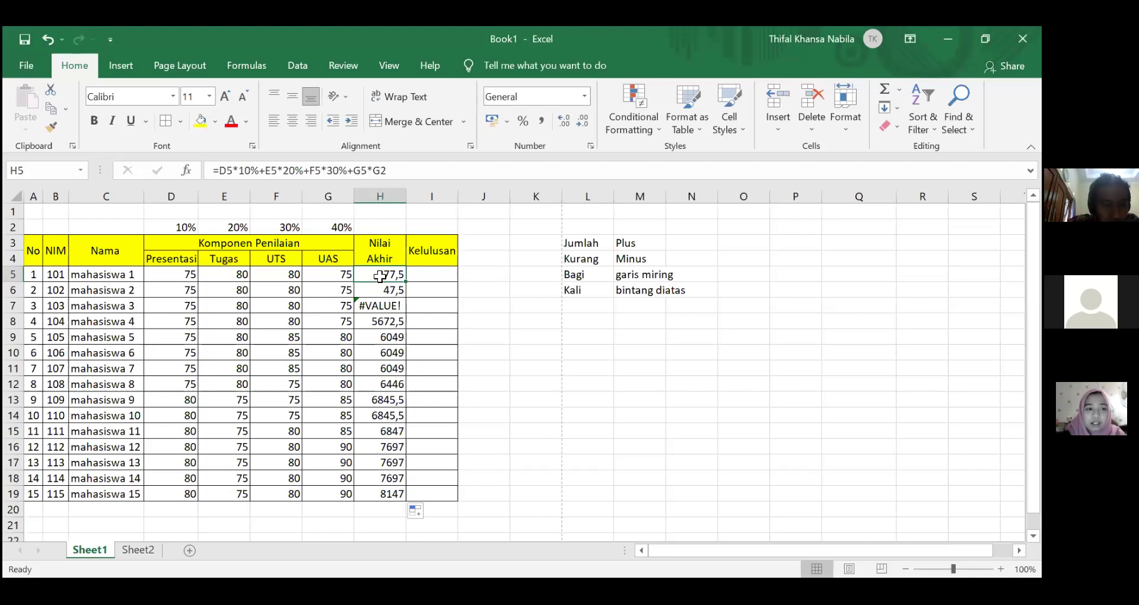
left_click_drag(380, 277, 393, 489)
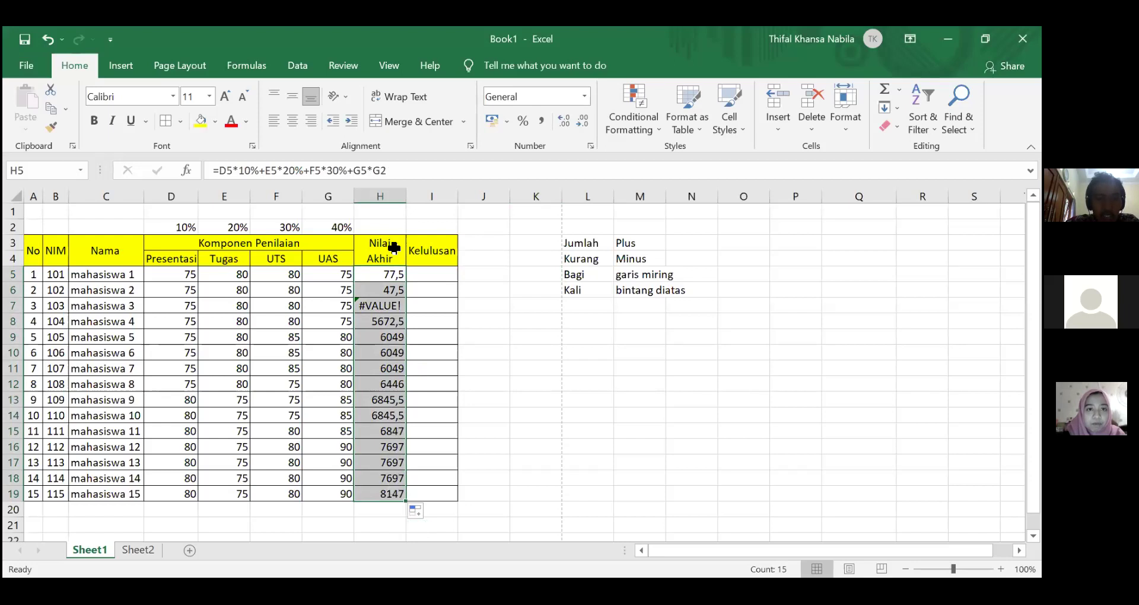
left_click(585, 98)
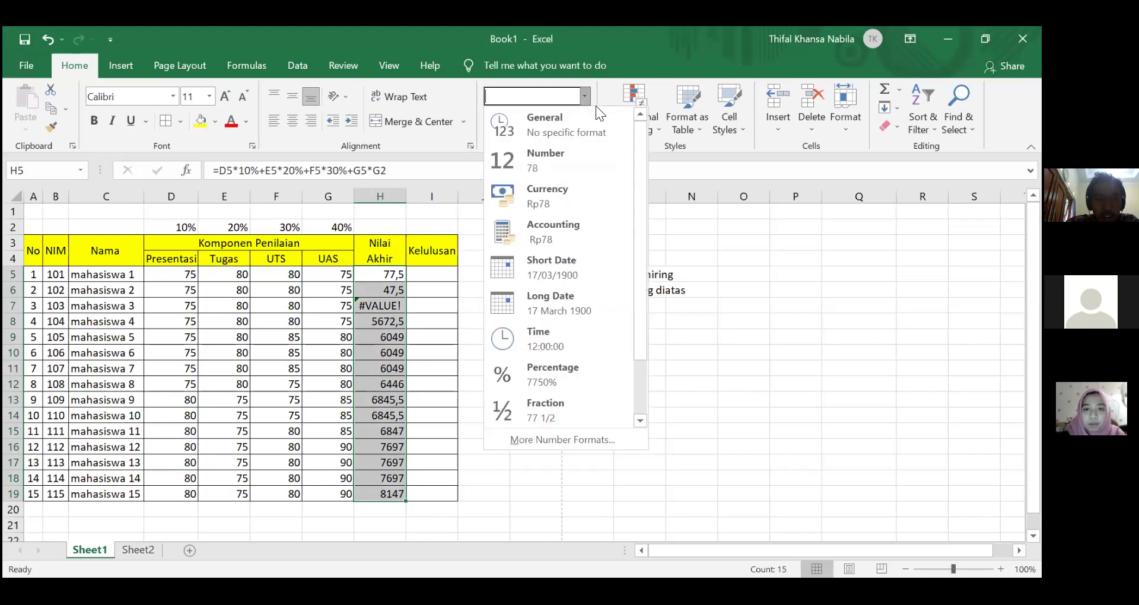
left_click(591, 131)
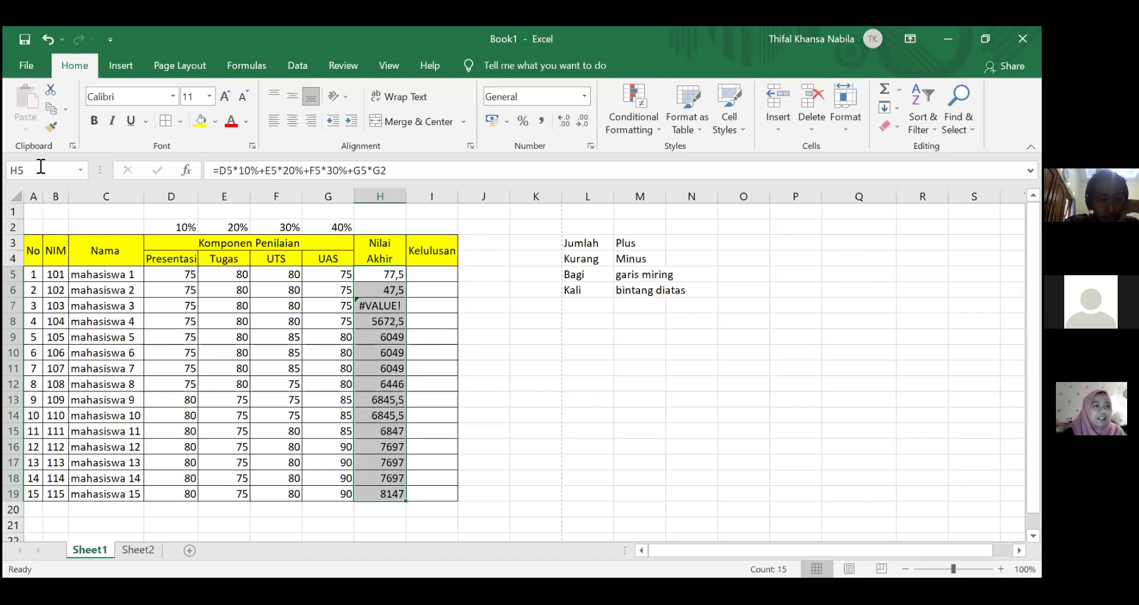
left_click(23, 66)
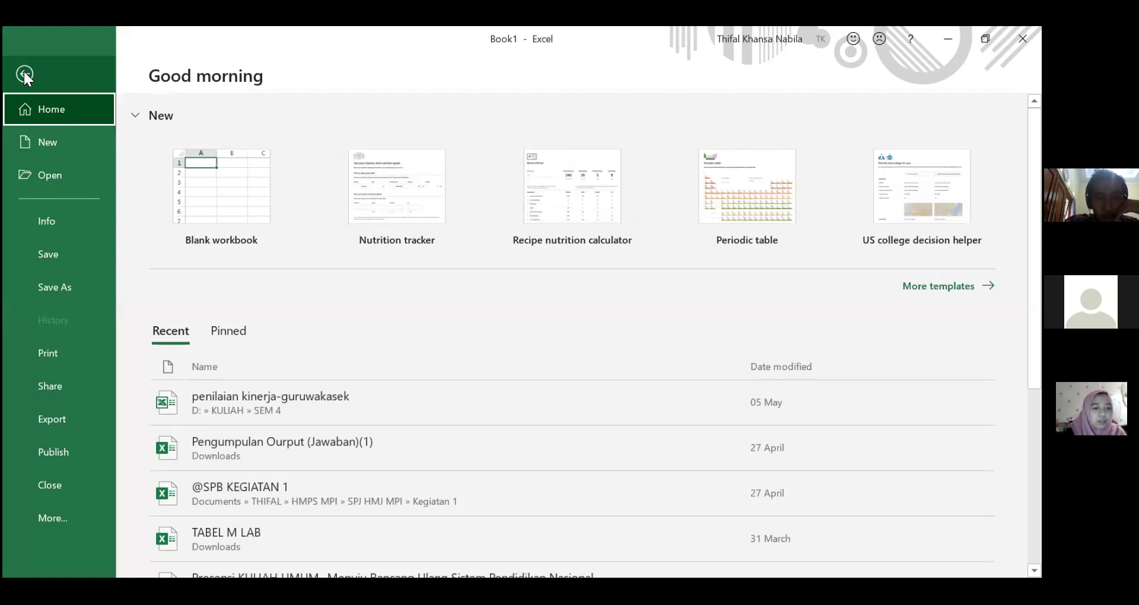
left_click(24, 73)
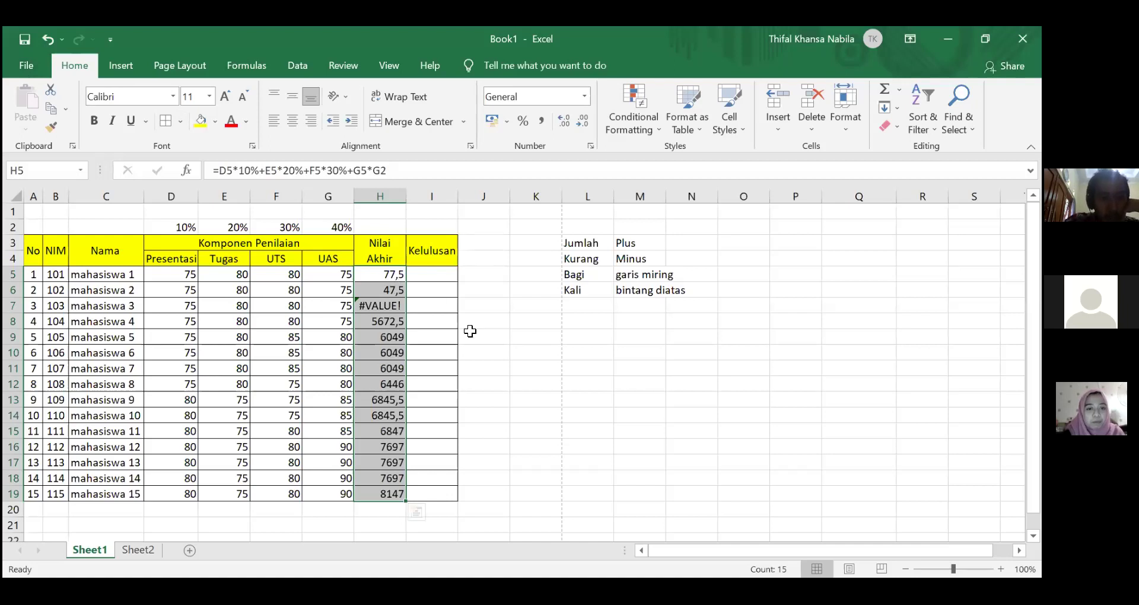
left_click(394, 332)
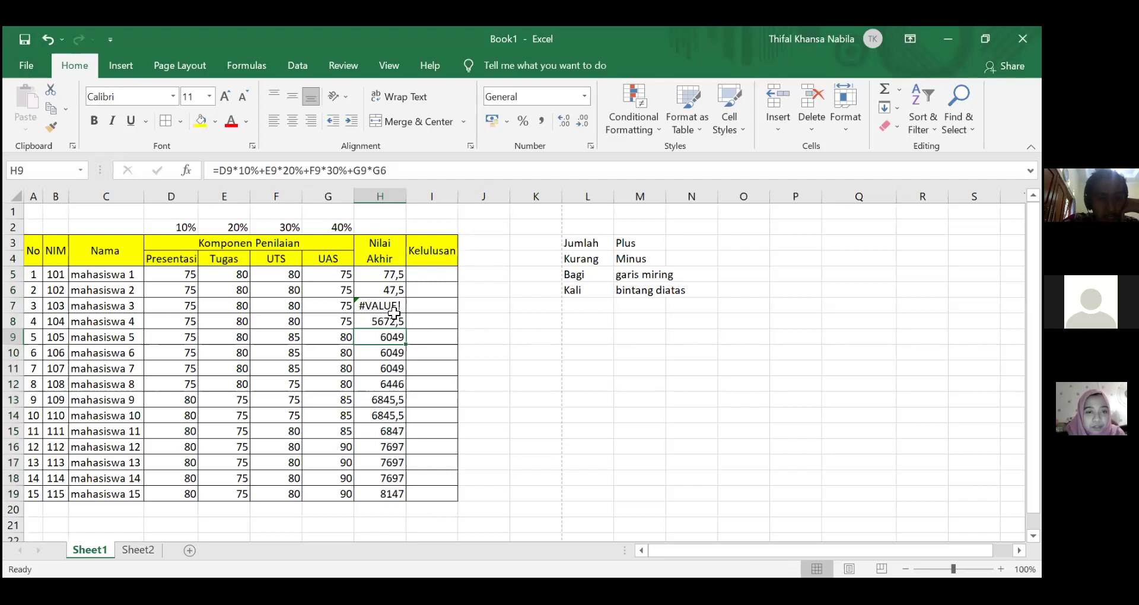
Replace the G2 reference at the end of the H5 formula with 40% and enter it
left_click(394, 276)
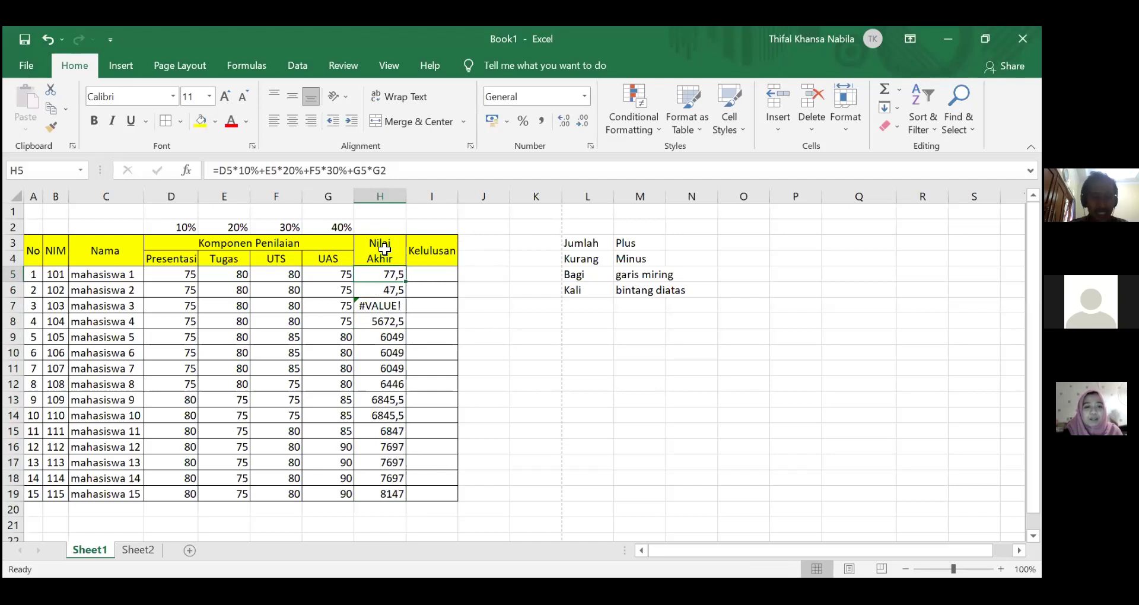
left_click(404, 171)
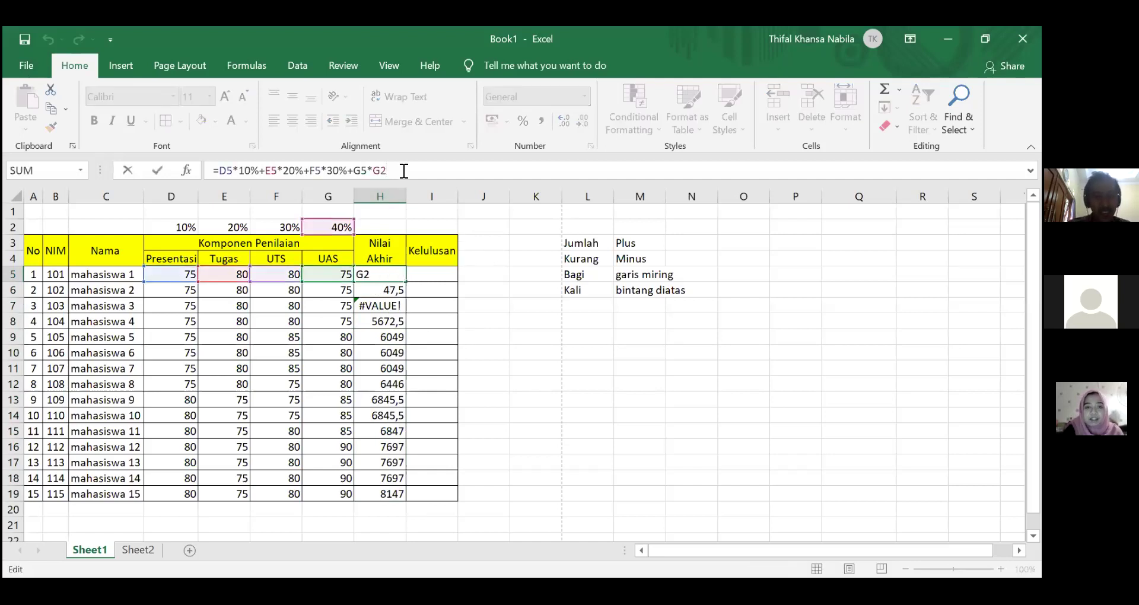
key("BackSpace")
key("BackSpace")
type("10")
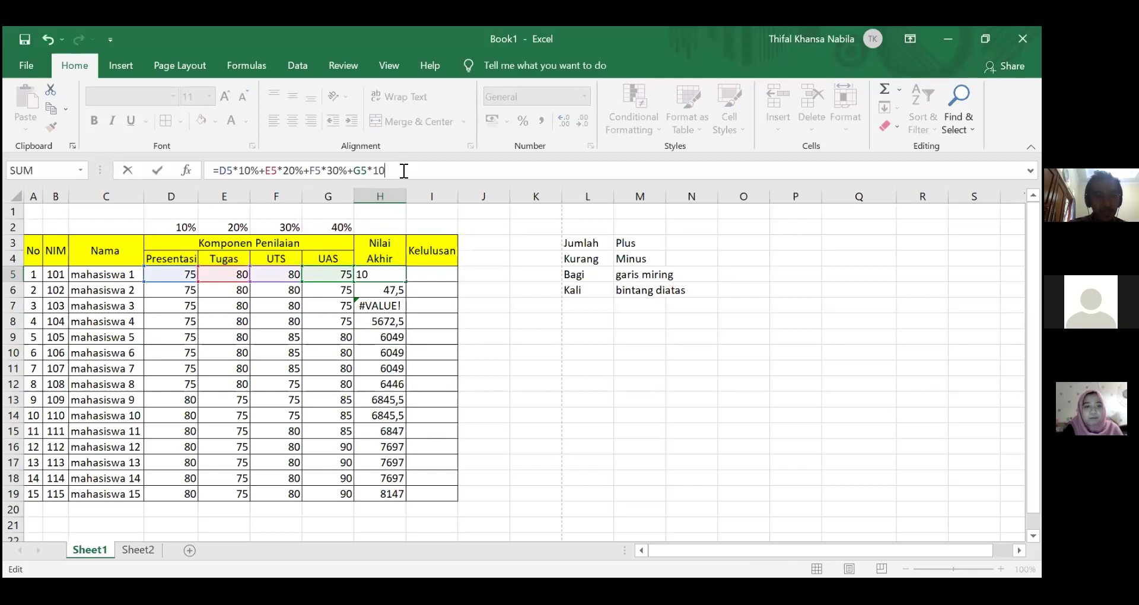
key("BackSpace")
key("BackSpace")
type("40")
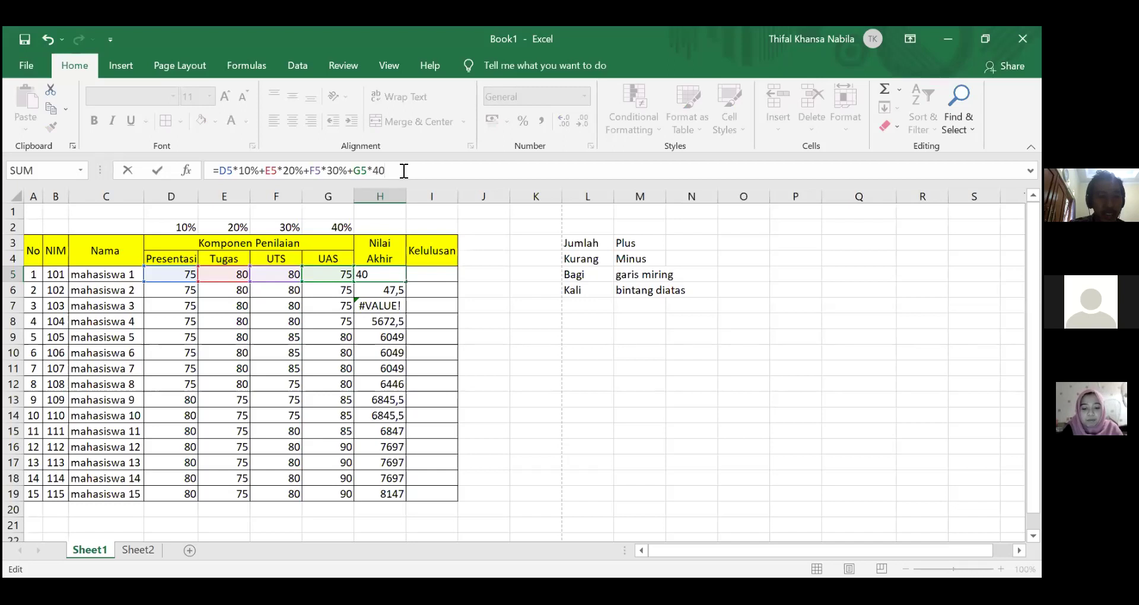
type("%")
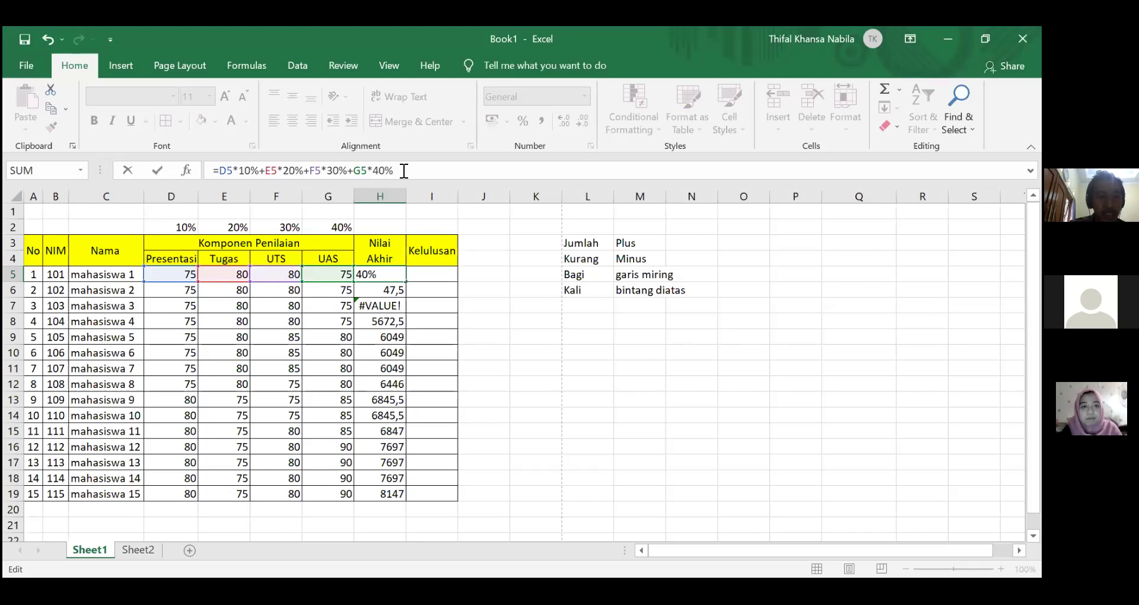
key("Return")
Copy the corrected H5 formula down the Nilai Akhir column through H19
left_click_drag(394, 289, 388, 478)
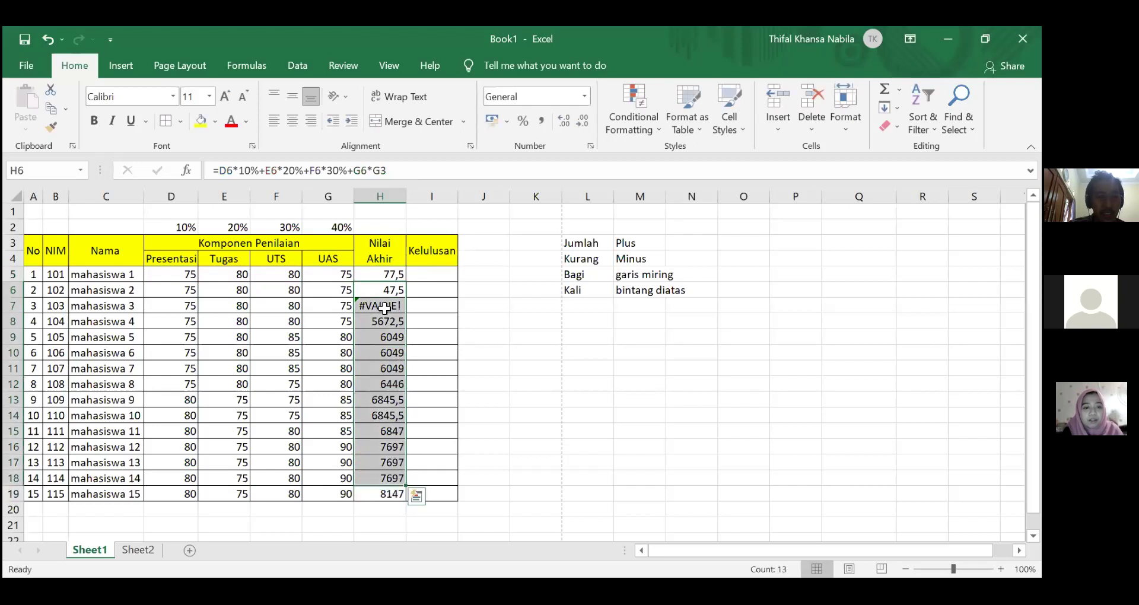
left_click(393, 275)
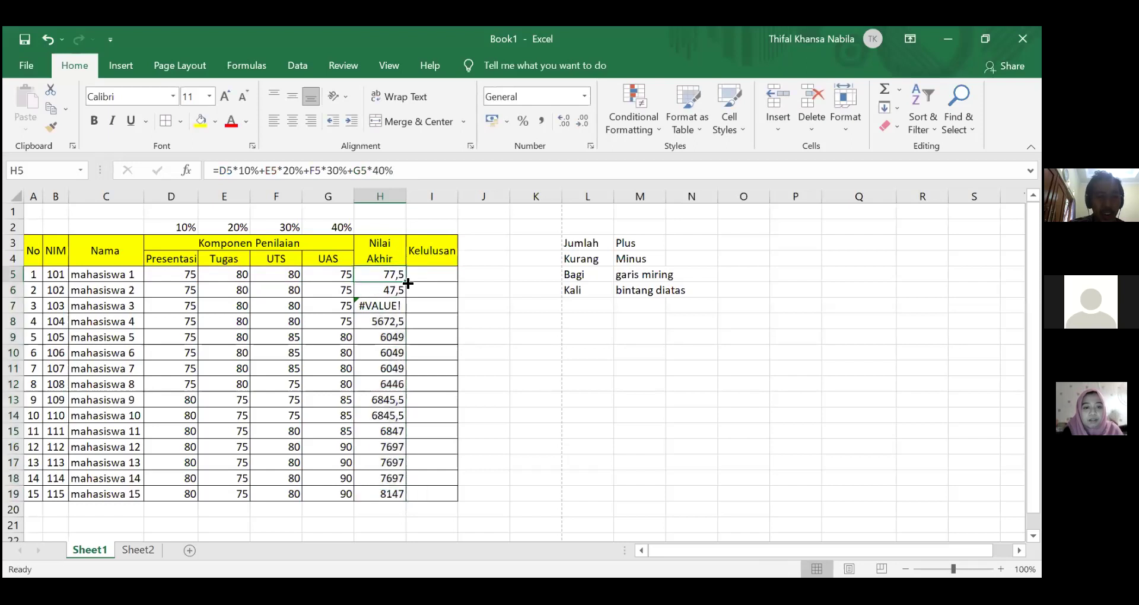
double_click(406, 282)
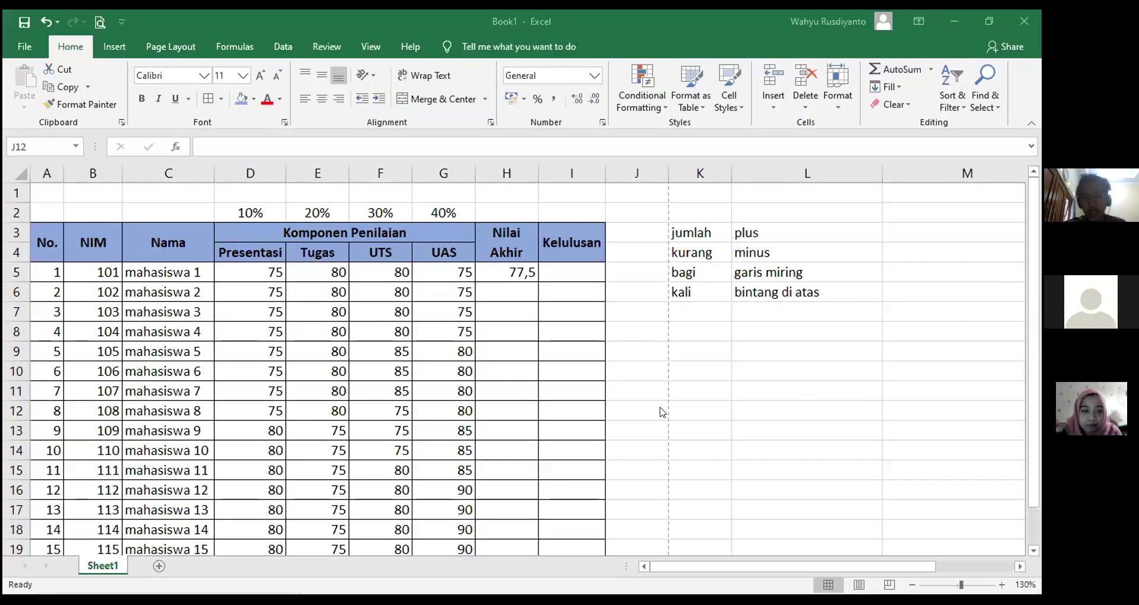
In the blue-header grade table, fill the weighted grade formula from H5 down to the last student in row 19
left_click(542, 347)
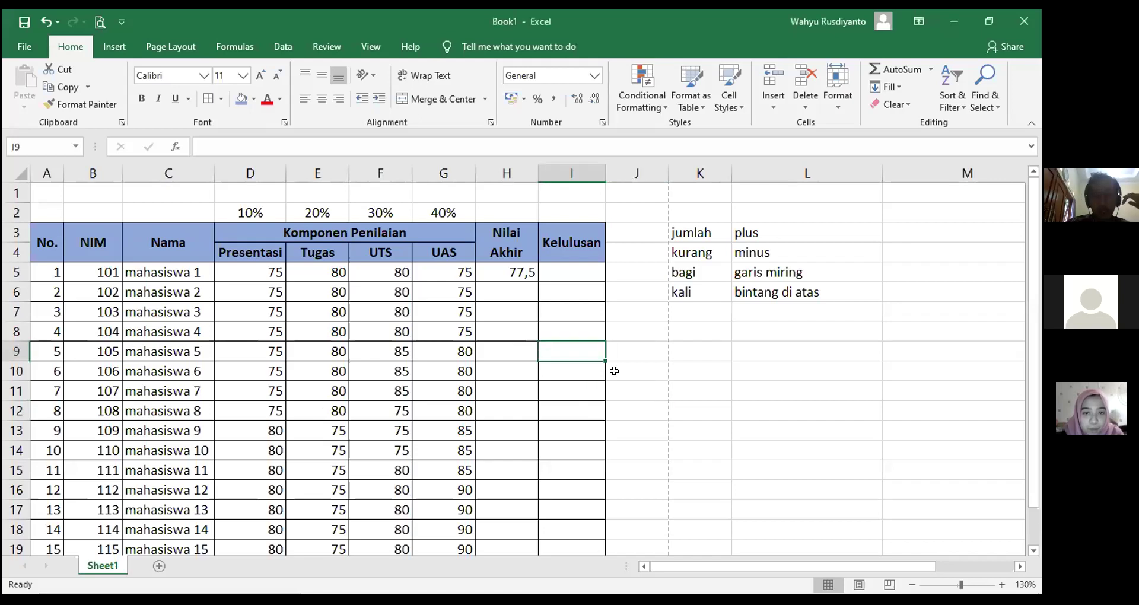
left_click(520, 270)
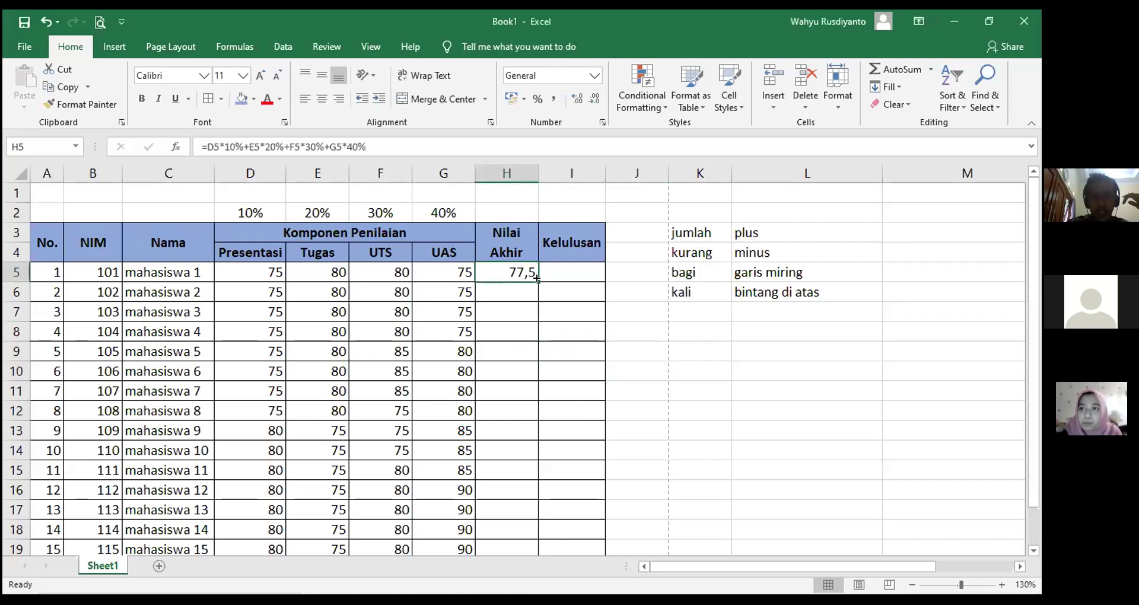
double_click(535, 276)
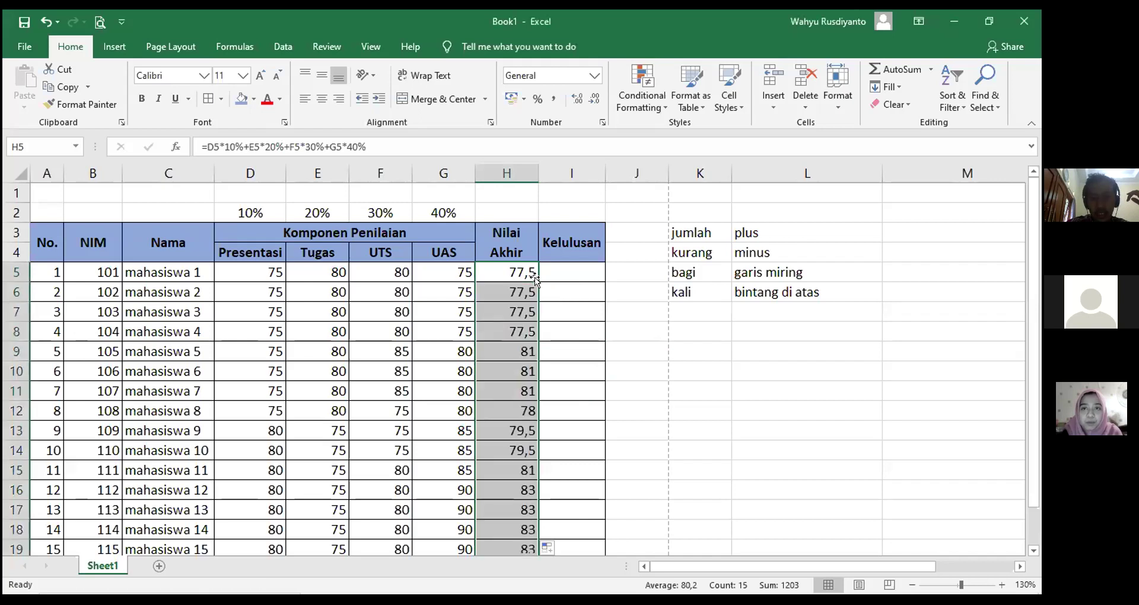
left_click(620, 384)
left_click(767, 408)
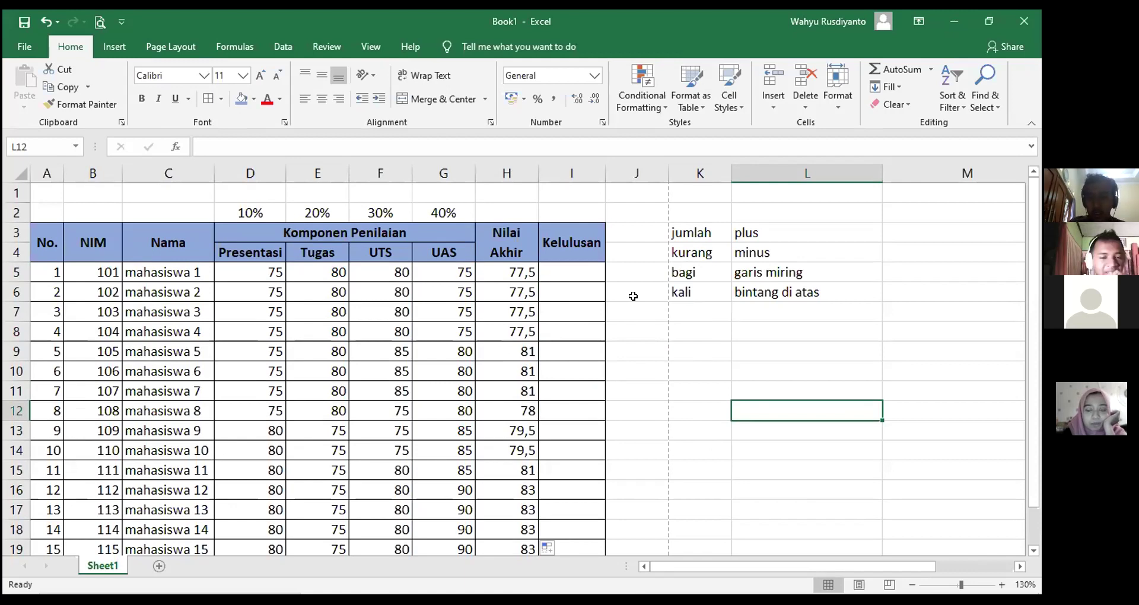
left_click(254, 269)
key("Down")
key("Down")
key("Down")
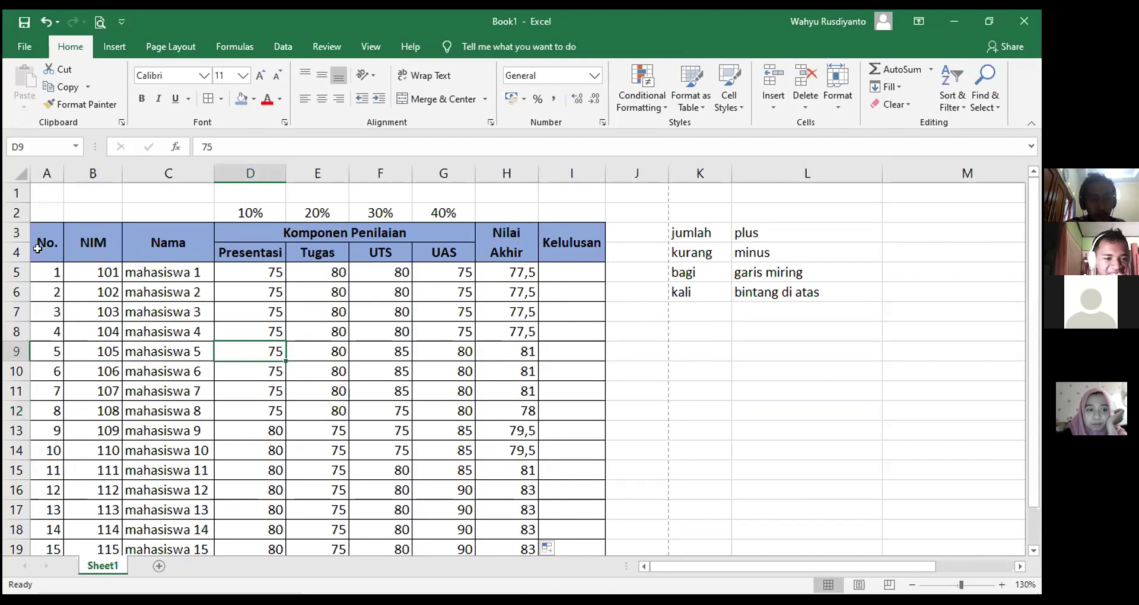
Apply All Borders to the whole grade table A3:I19
left_click_drag(47, 249, 582, 507)
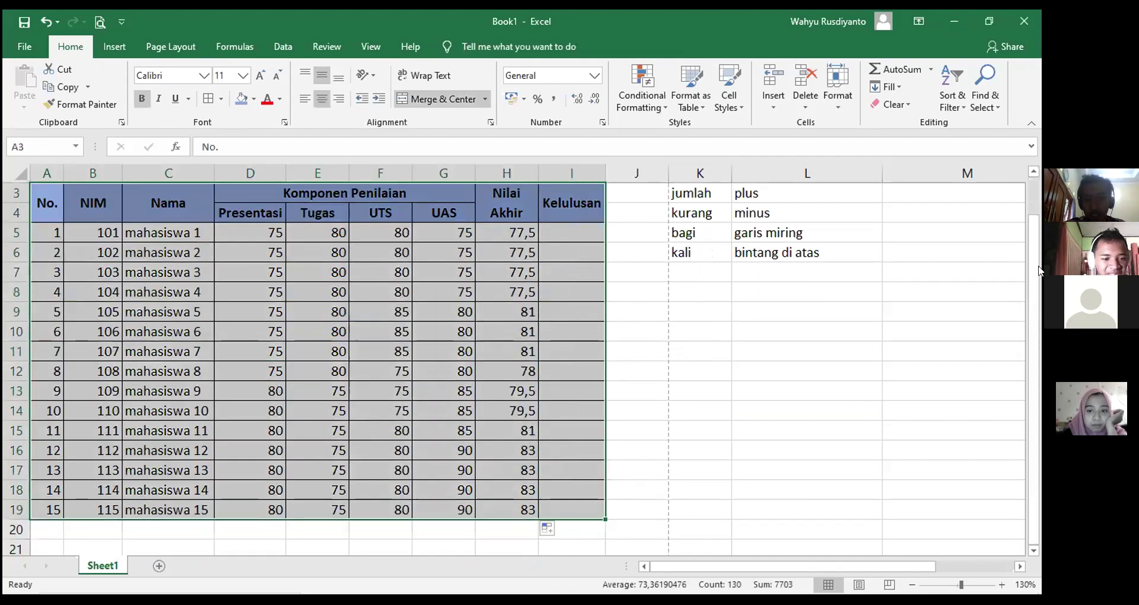
scroll(1026, 202, "up", 1)
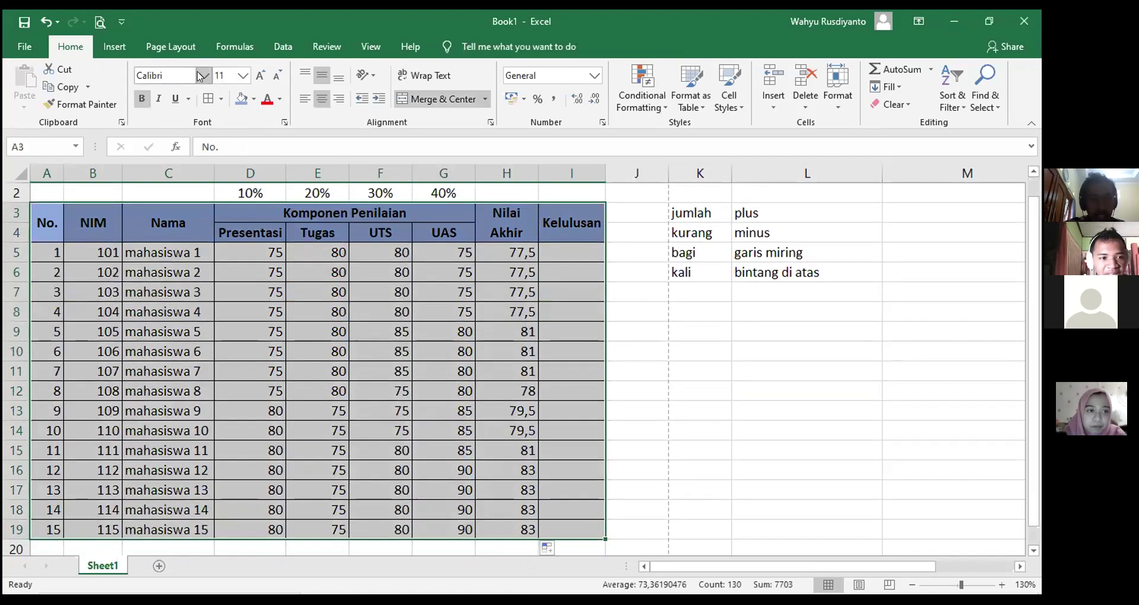
left_click(220, 100)
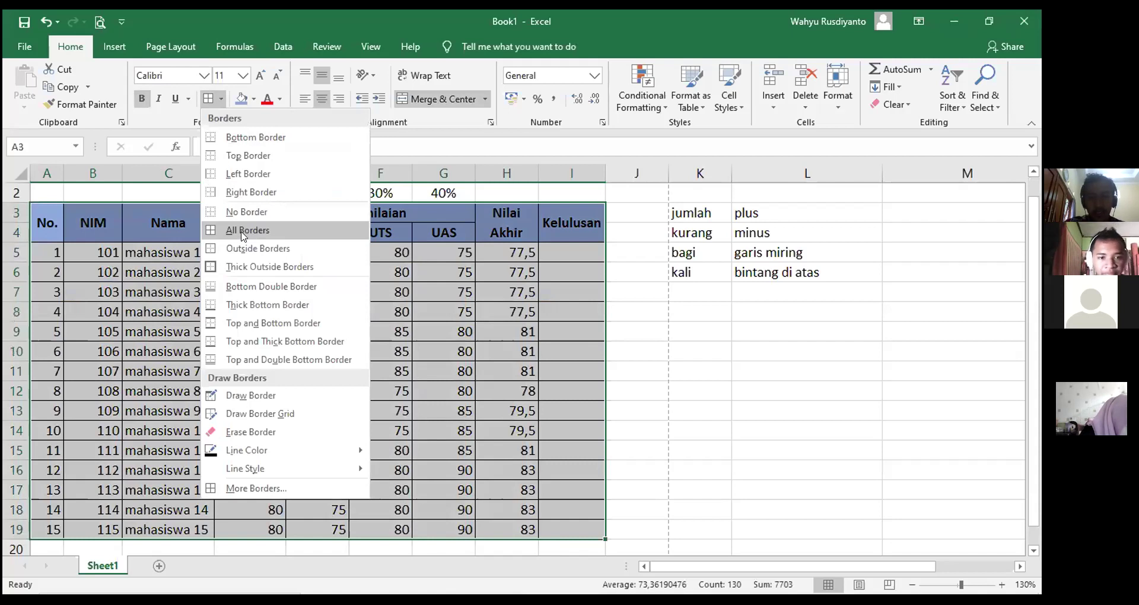
left_click(244, 235)
left_click(272, 310)
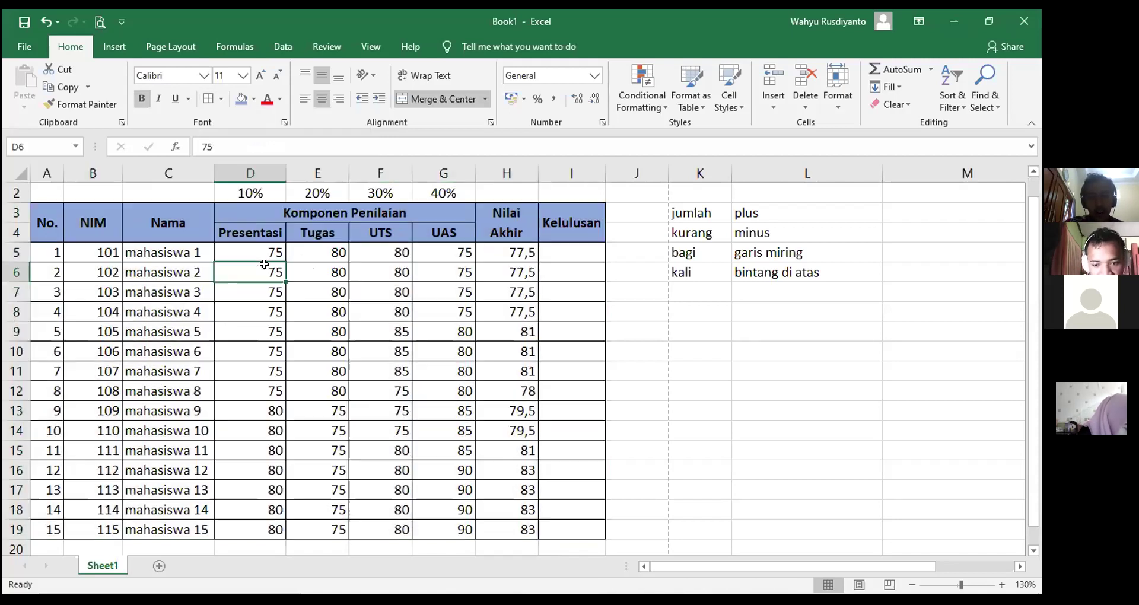
Examine the table's header rows and the full weighted grade formula in H5
left_click_drag(33, 214, 558, 209)
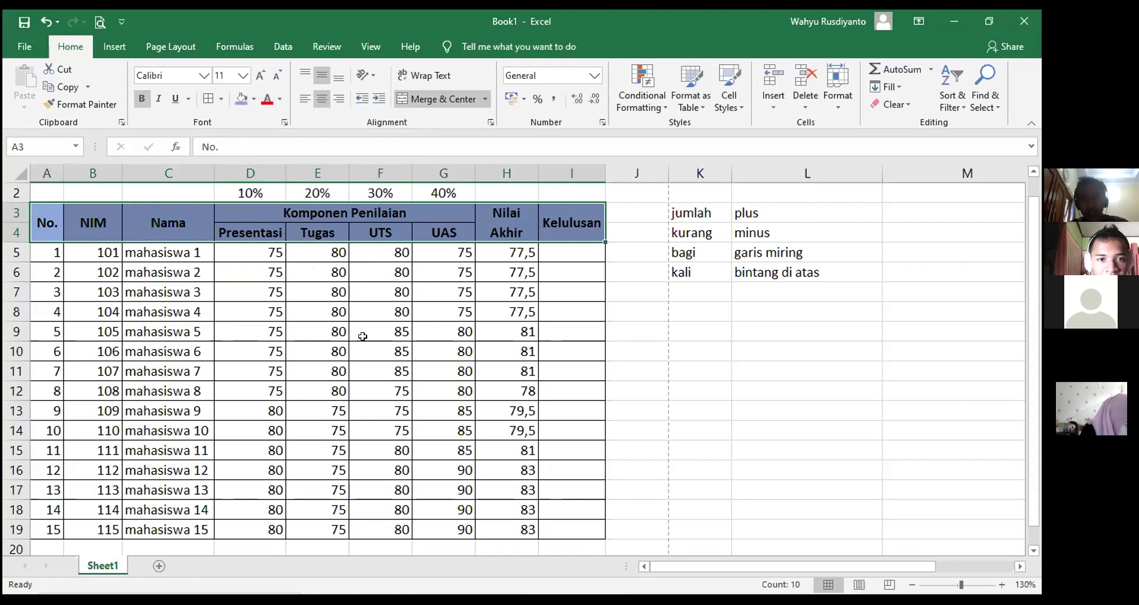
left_click(334, 353)
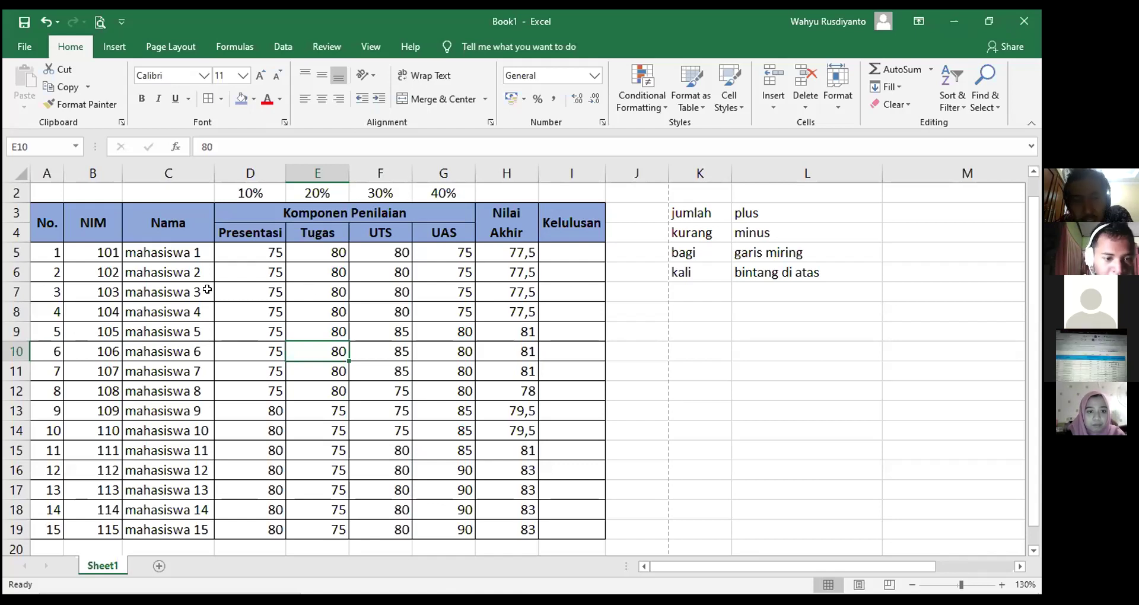
left_click(525, 252)
left_click_drag(367, 146, 217, 133)
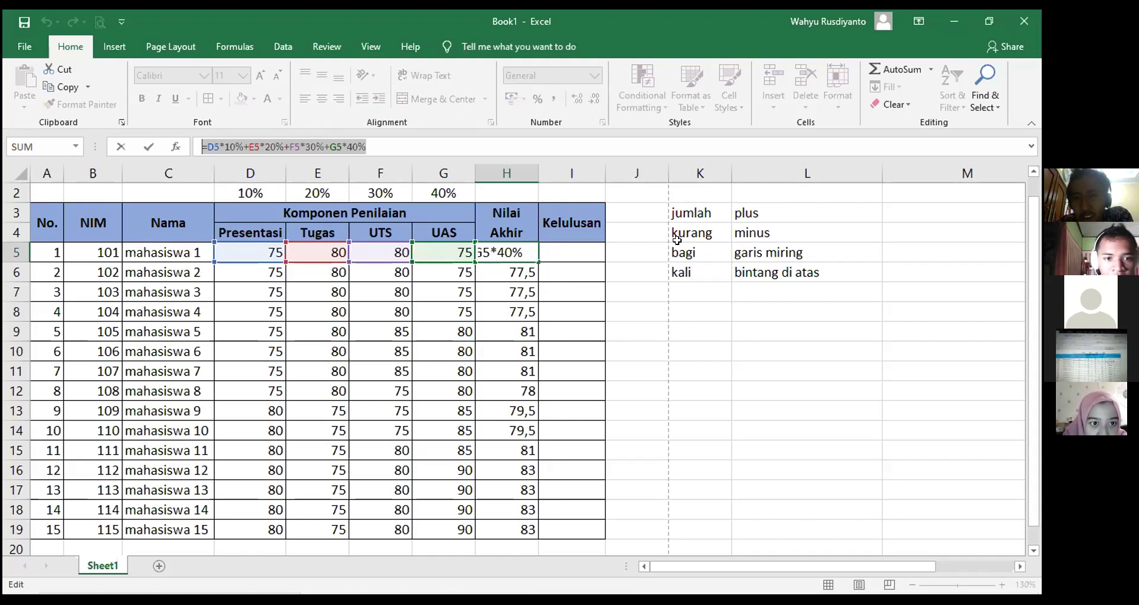
type("=")
key("Right")
key("Right")
key("Right")
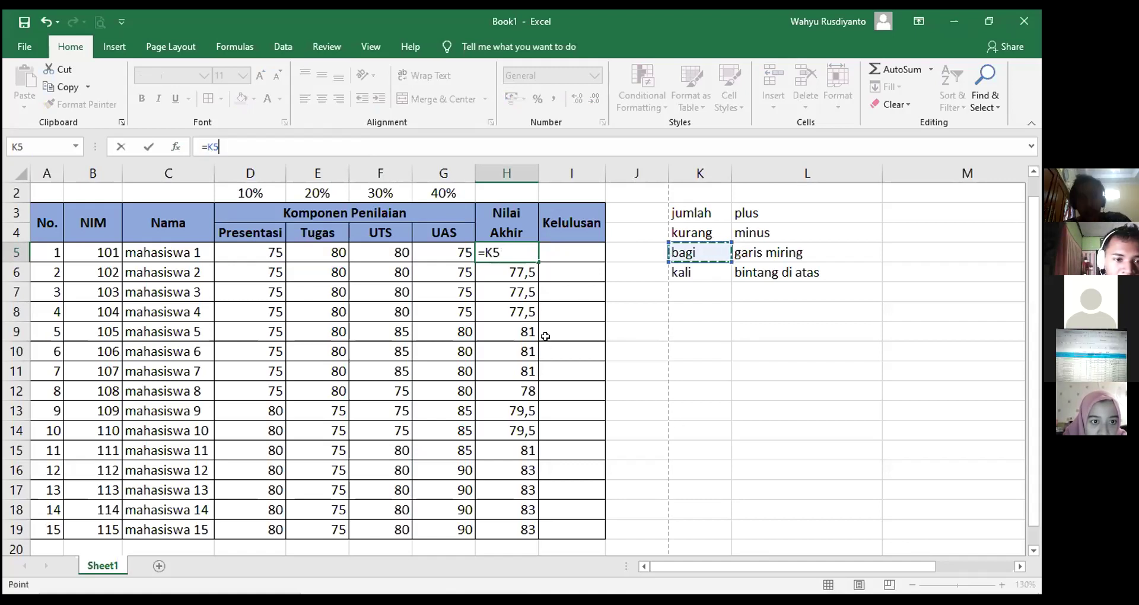
key("Escape")
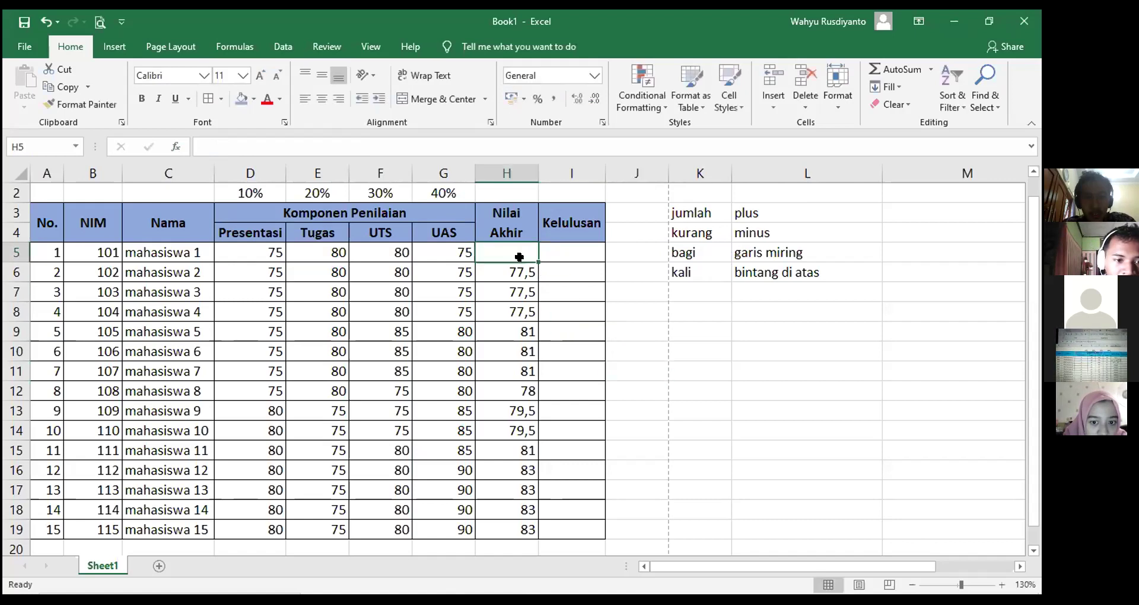
left_click(531, 277)
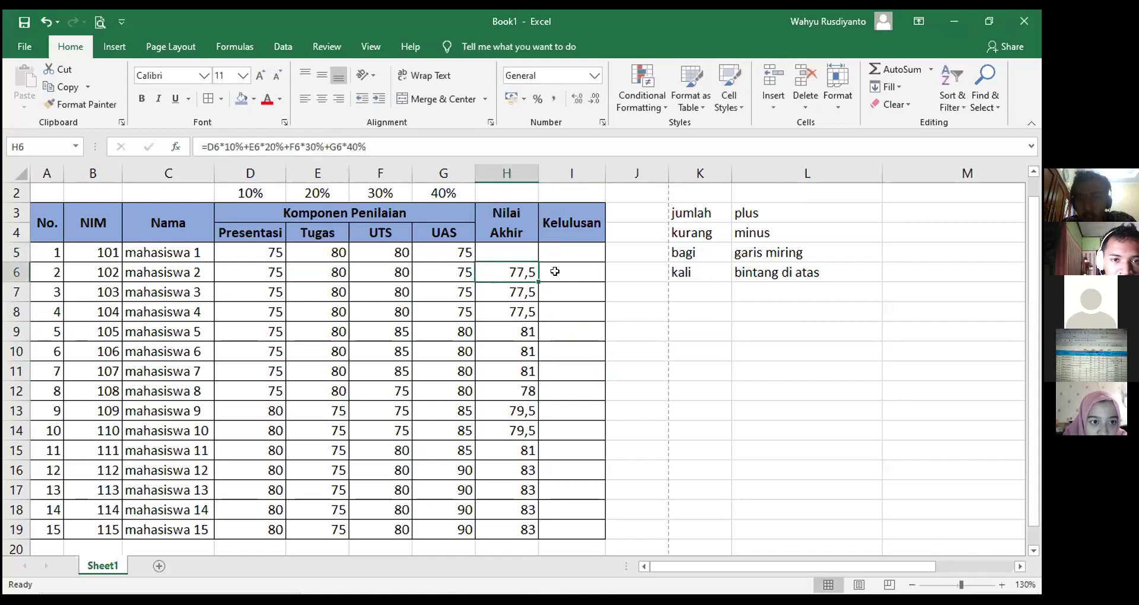
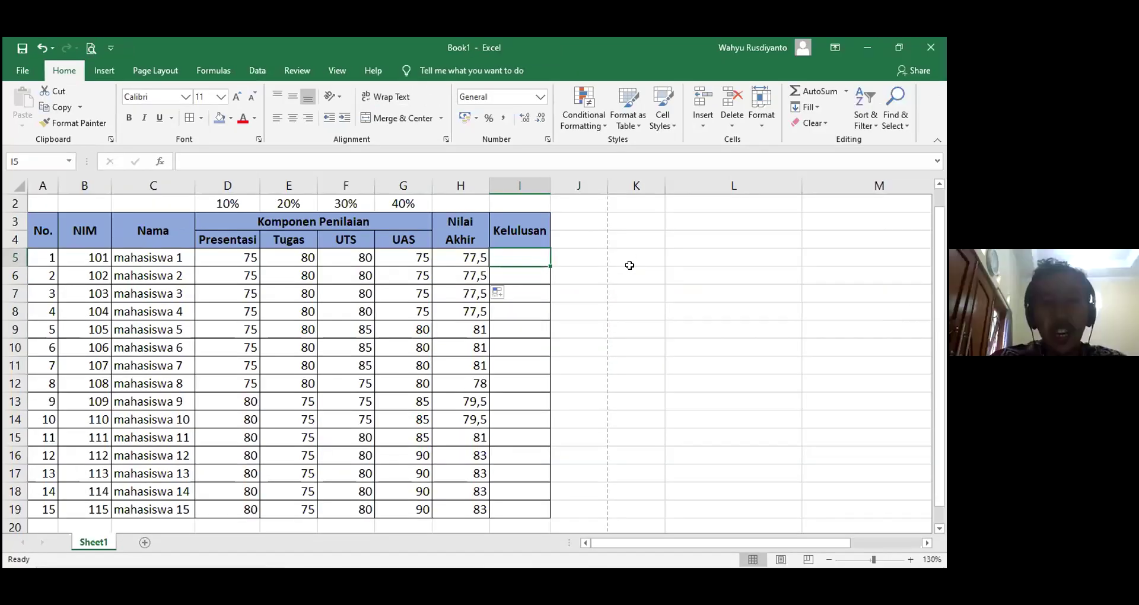
left_click(691, 248)
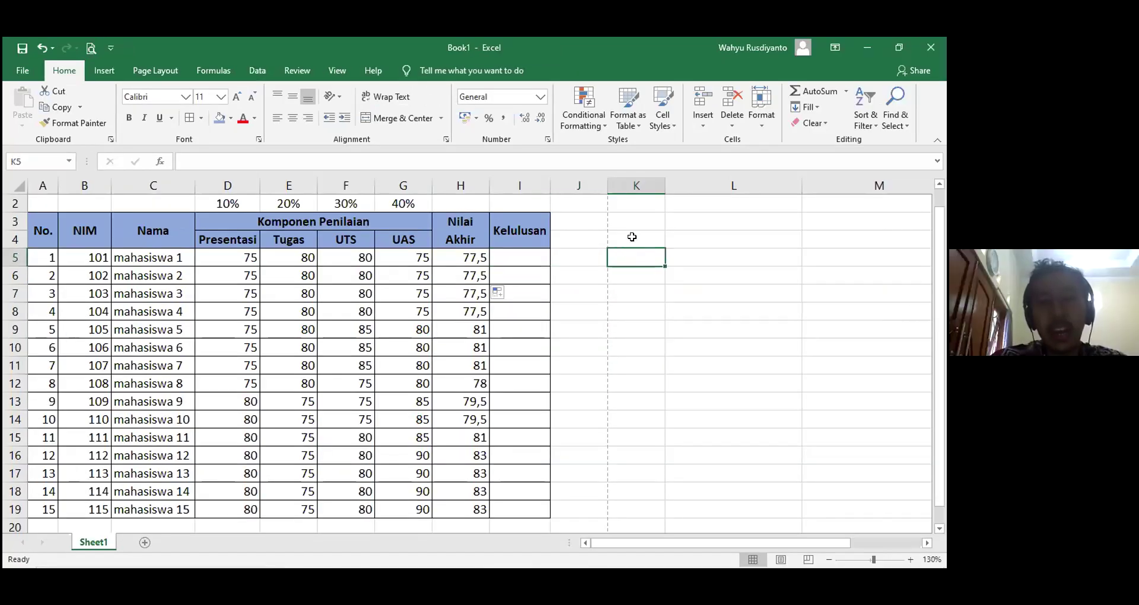
left_click(648, 294)
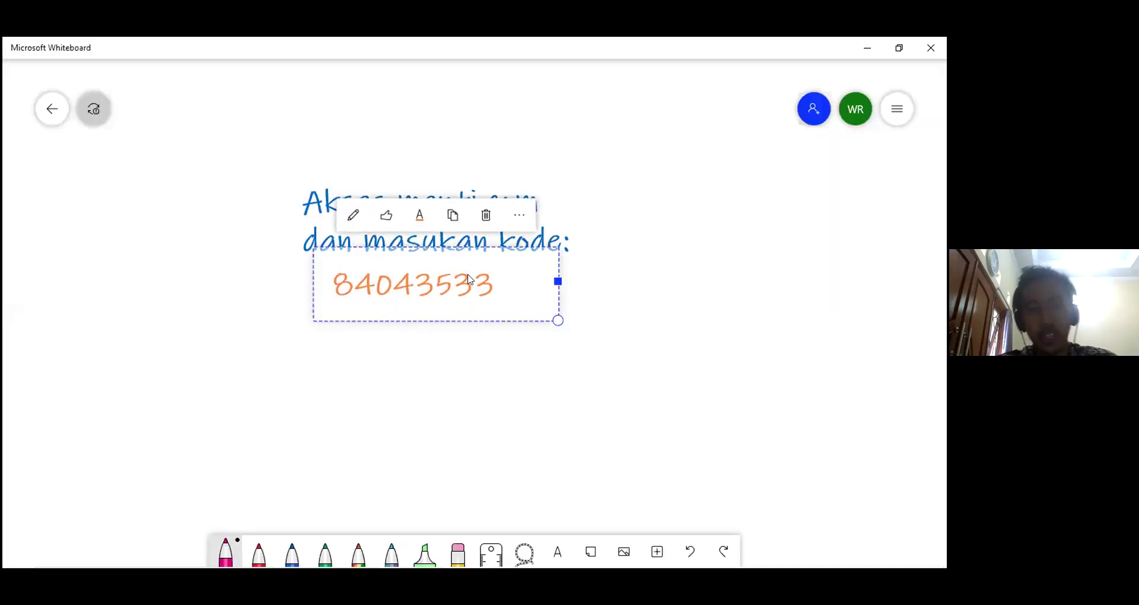
In Microsoft Whiteboard, delete the orange code note and the blue menti.com instruction note
key("Delete")
left_click(412, 210)
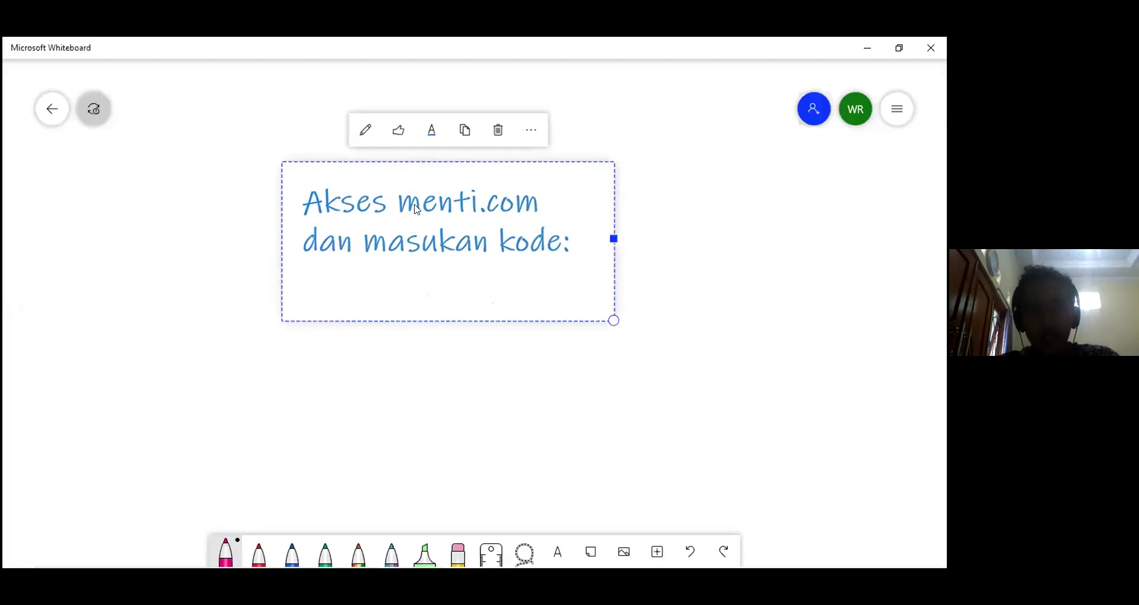
key("Delete")
Add a new text note reading "=if(" to the empty whiteboard
right_click(259, 251)
left_click(278, 224)
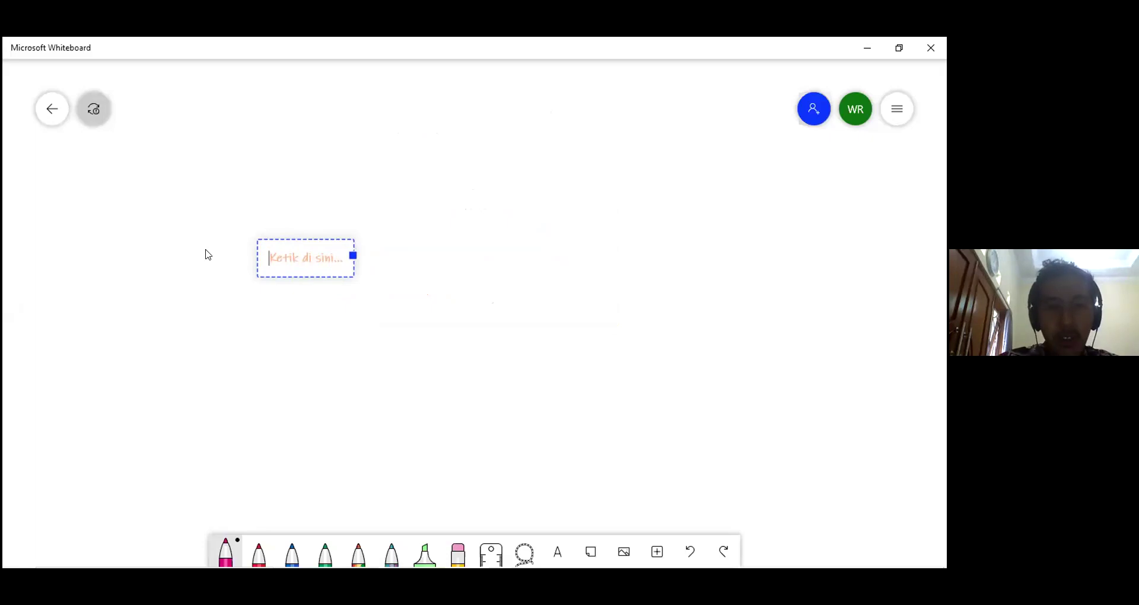
type("=")
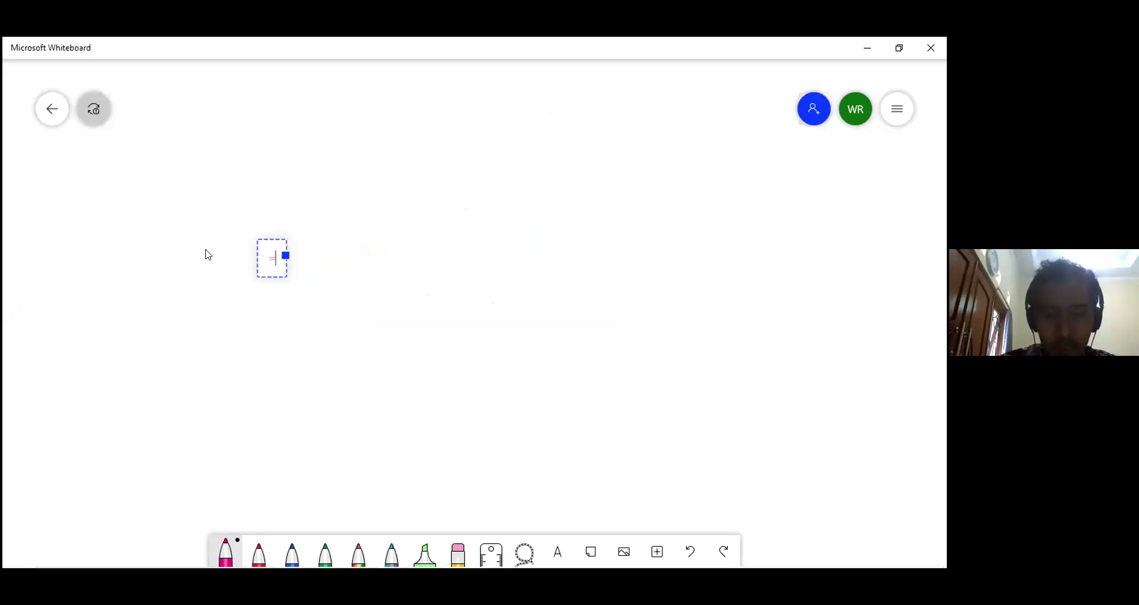
type("if(")
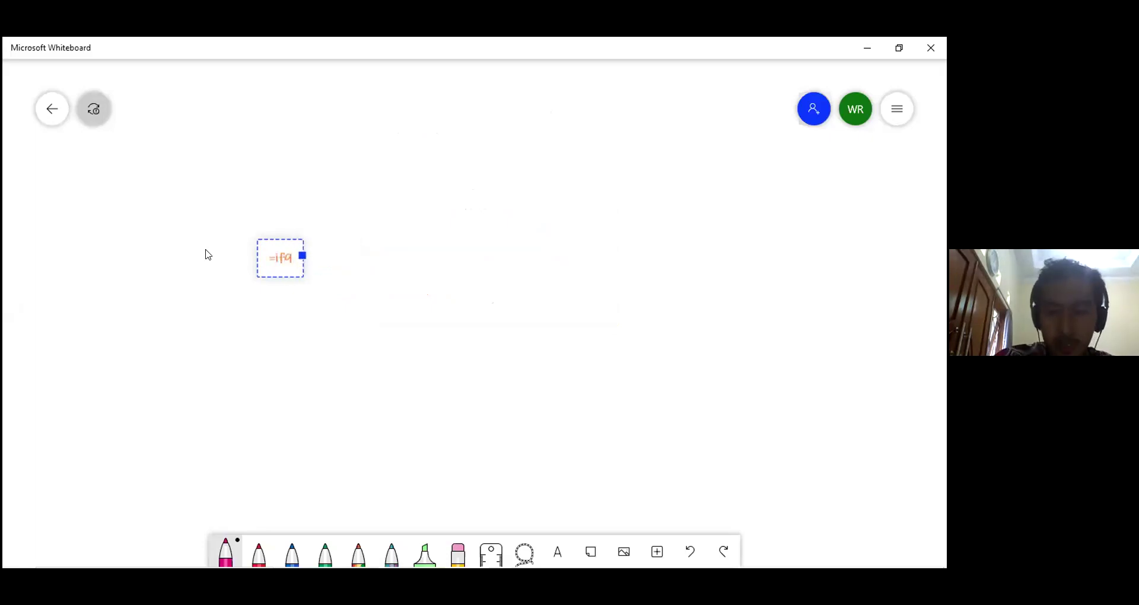
key("BackSpace")
type("(")
left_click(460, 311)
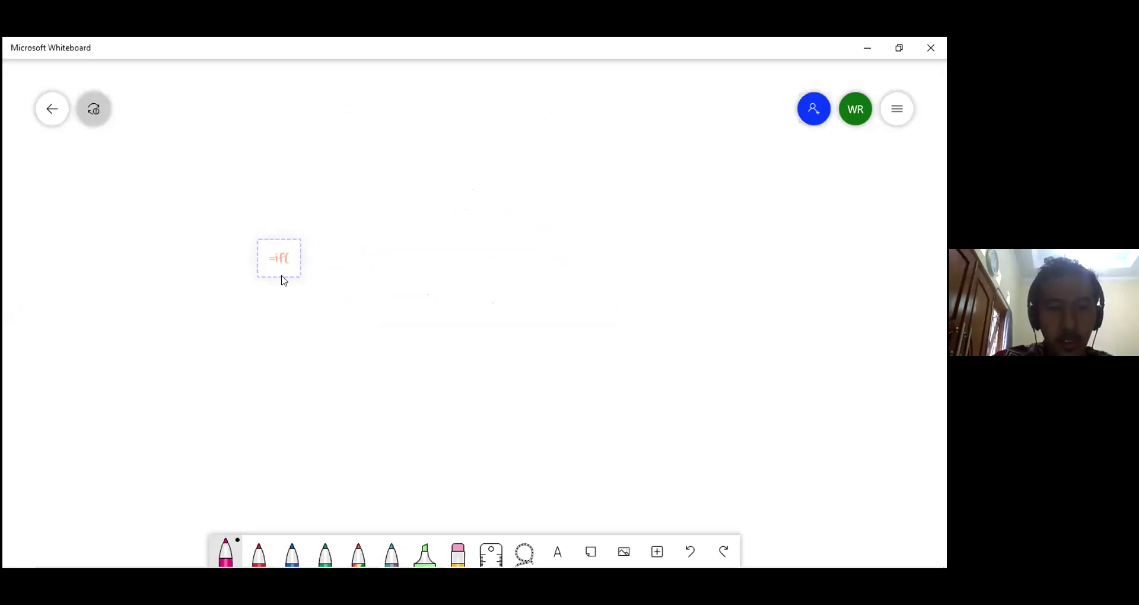
Resize the formula note to a readable size and extend its text to "=if(kriteria"
left_click(279, 264)
left_click_drag(295, 279, 171, 250)
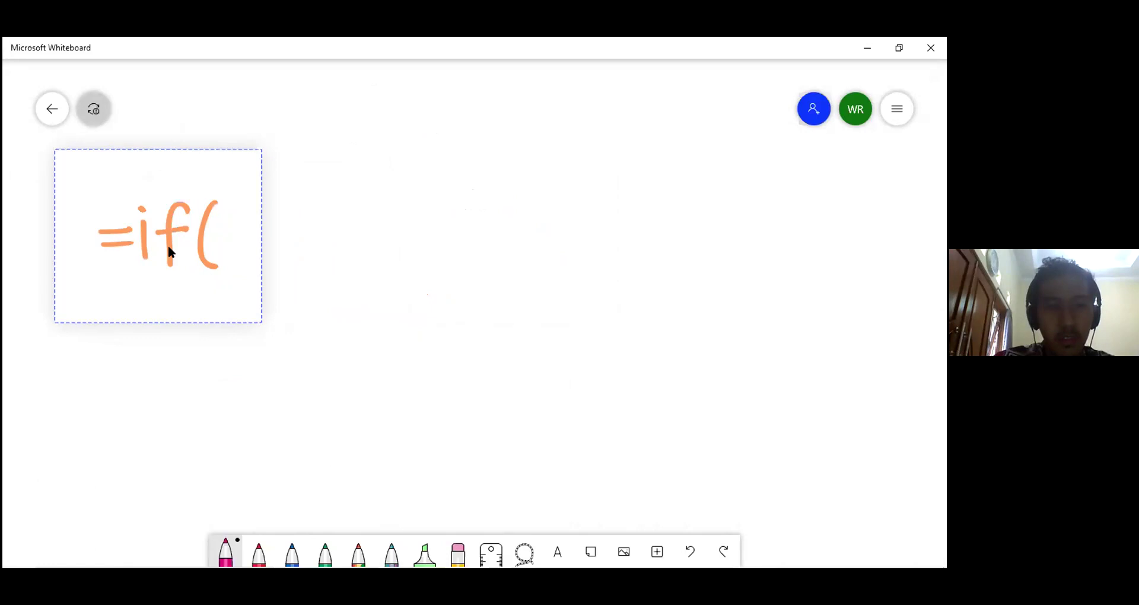
left_click(210, 242)
type("k")
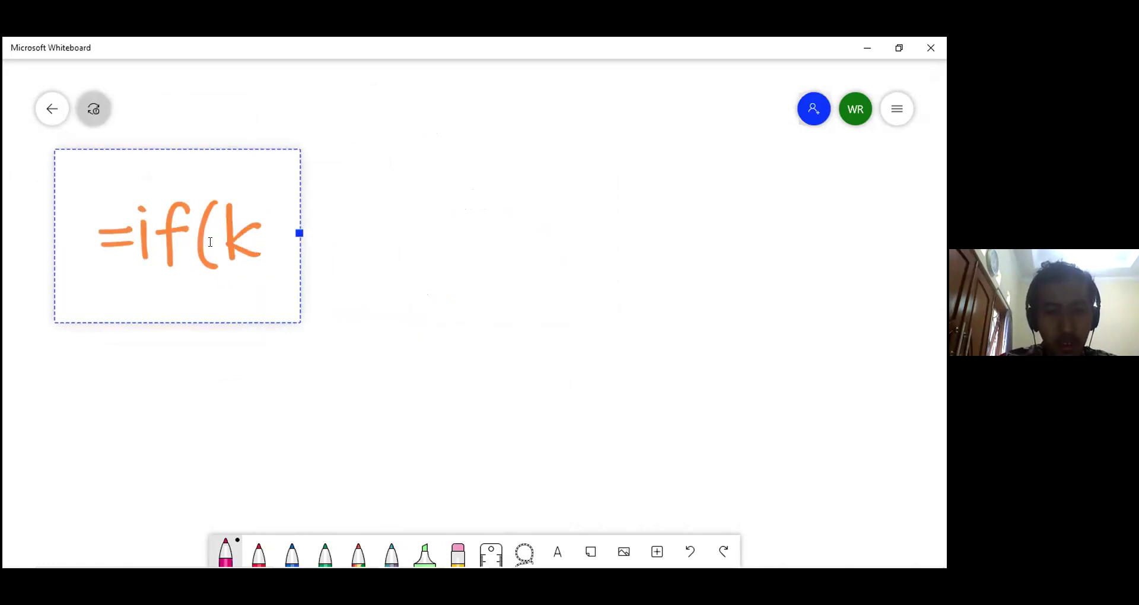
type("riteria")
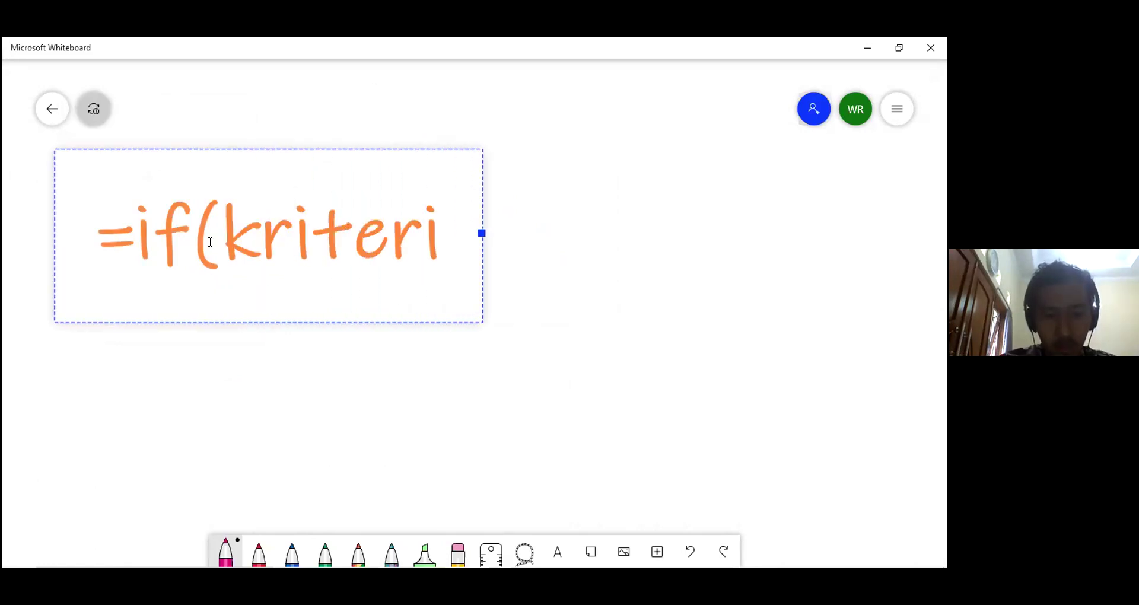
left_click(287, 348)
left_click(521, 297)
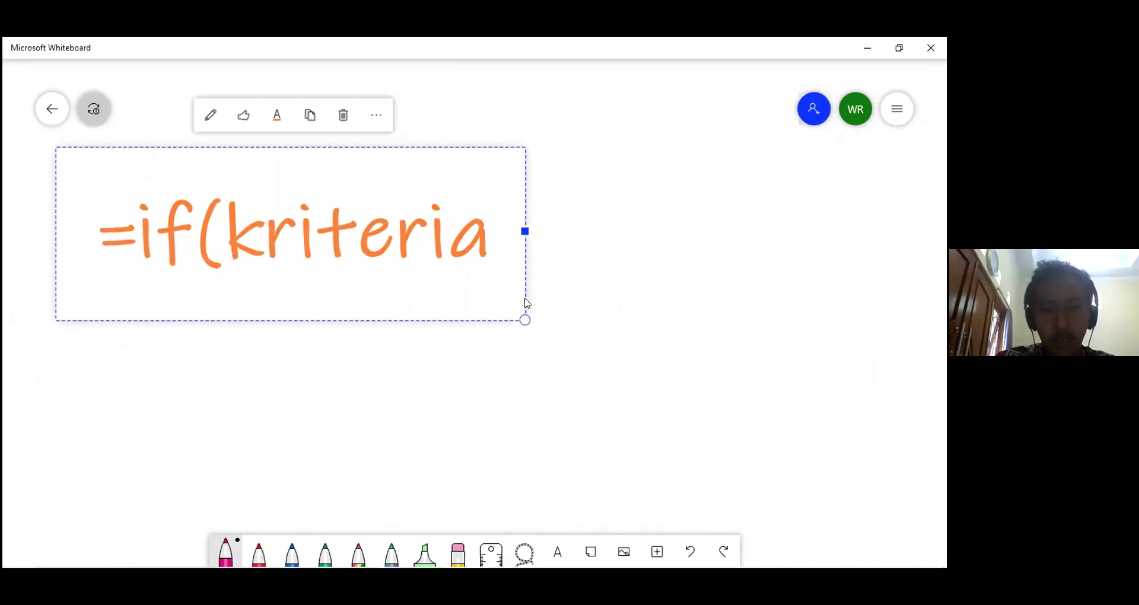
left_click_drag(521, 315, 412, 279)
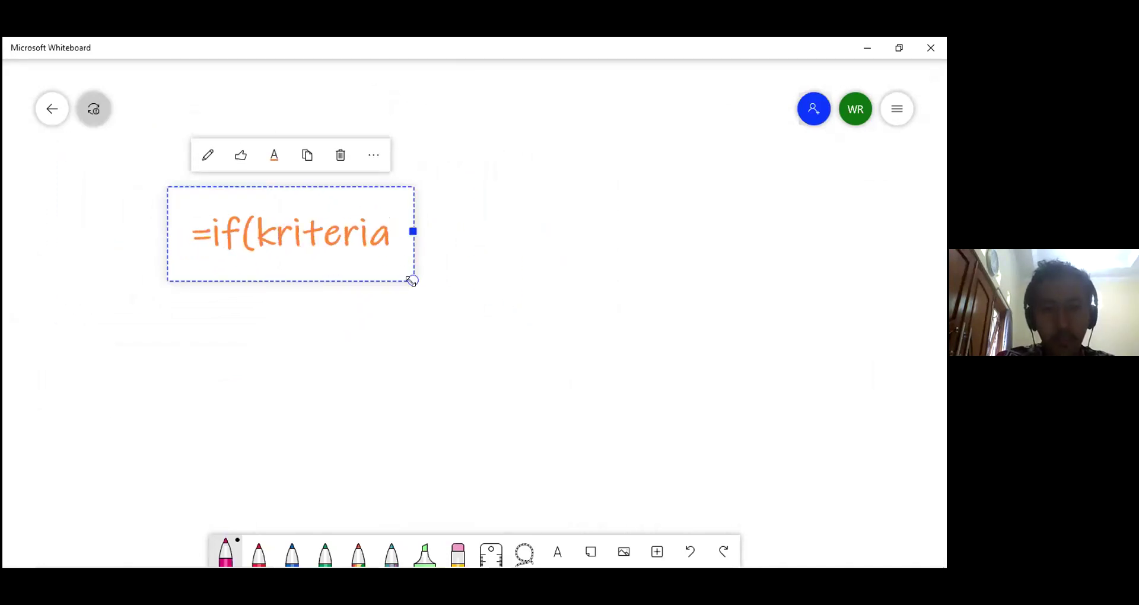
Complete the note's formula text as "=if(kriteria; kriteria benar;kriteria salah)"
left_click(386, 235)
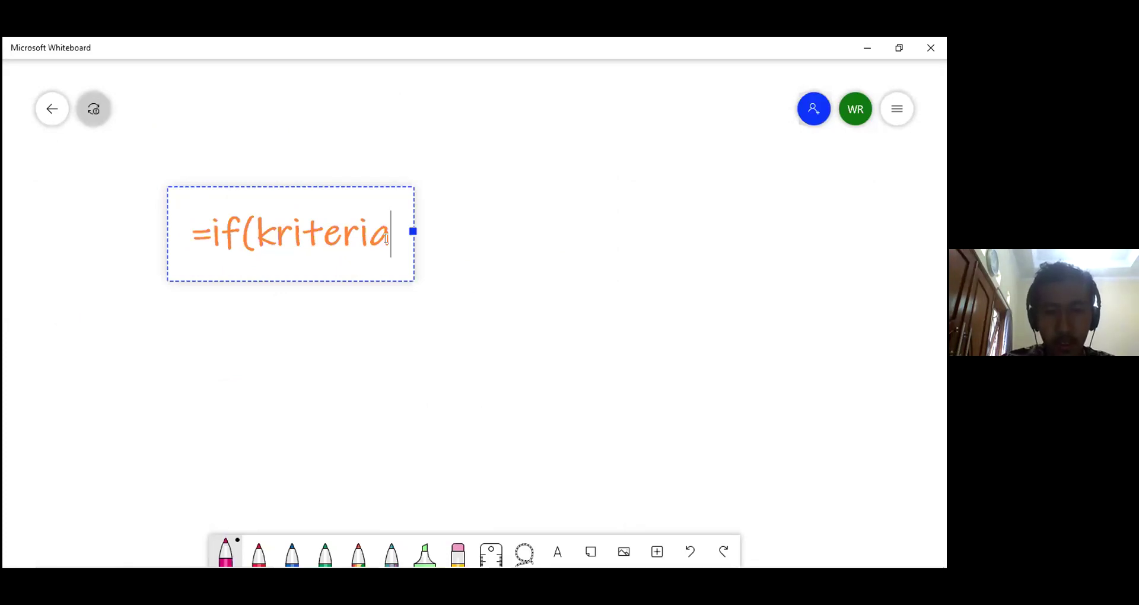
type(";")
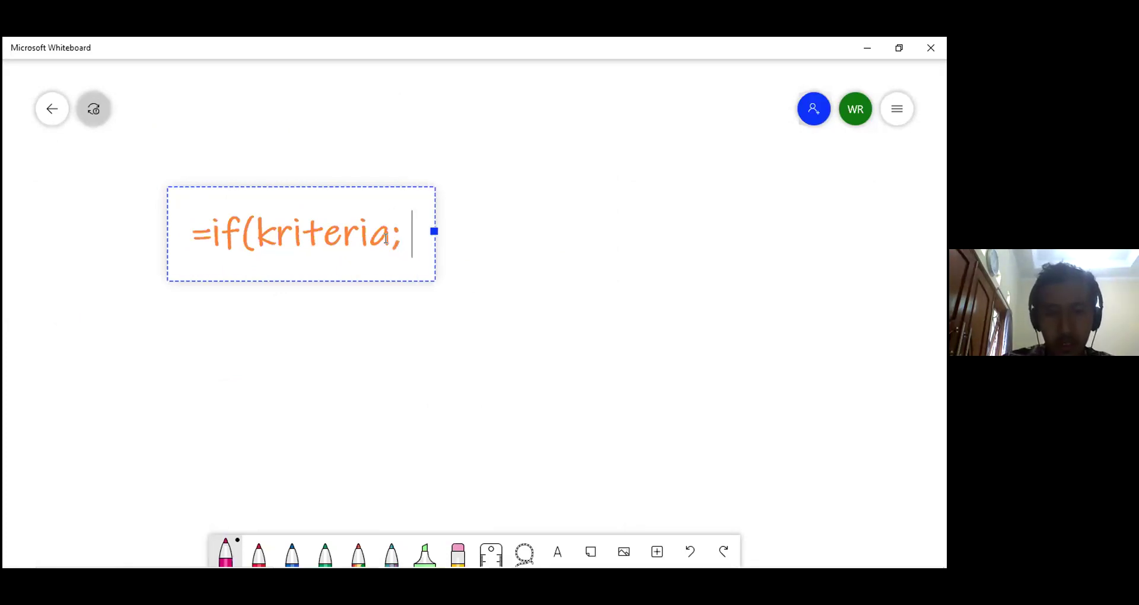
type(" ji")
key("BackSpace")
key("BackSpace")
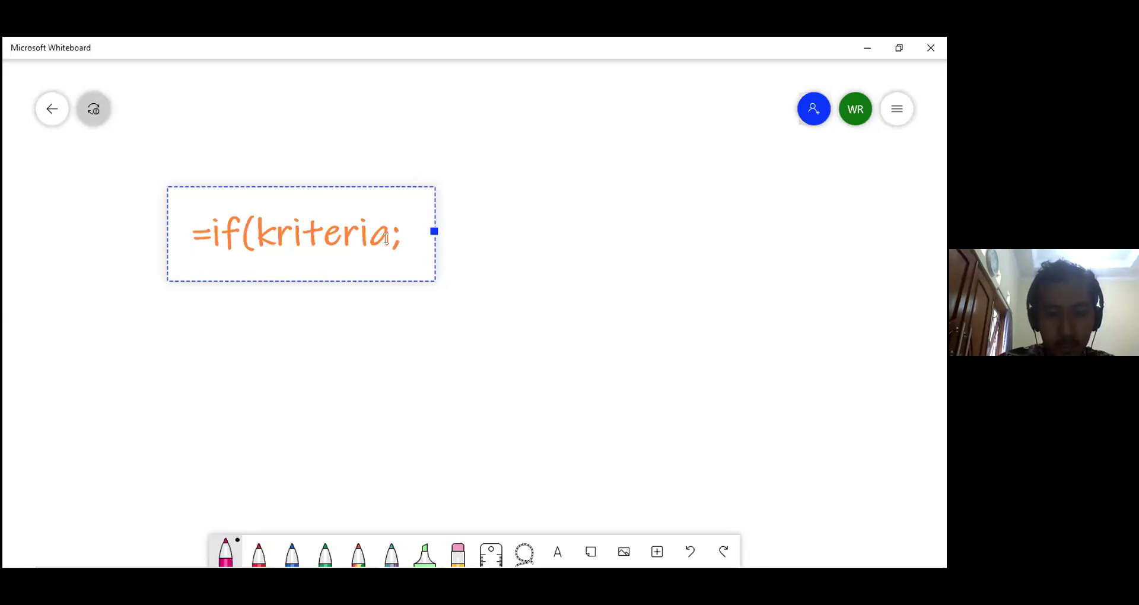
type("k")
key("BackSpace")
type("j")
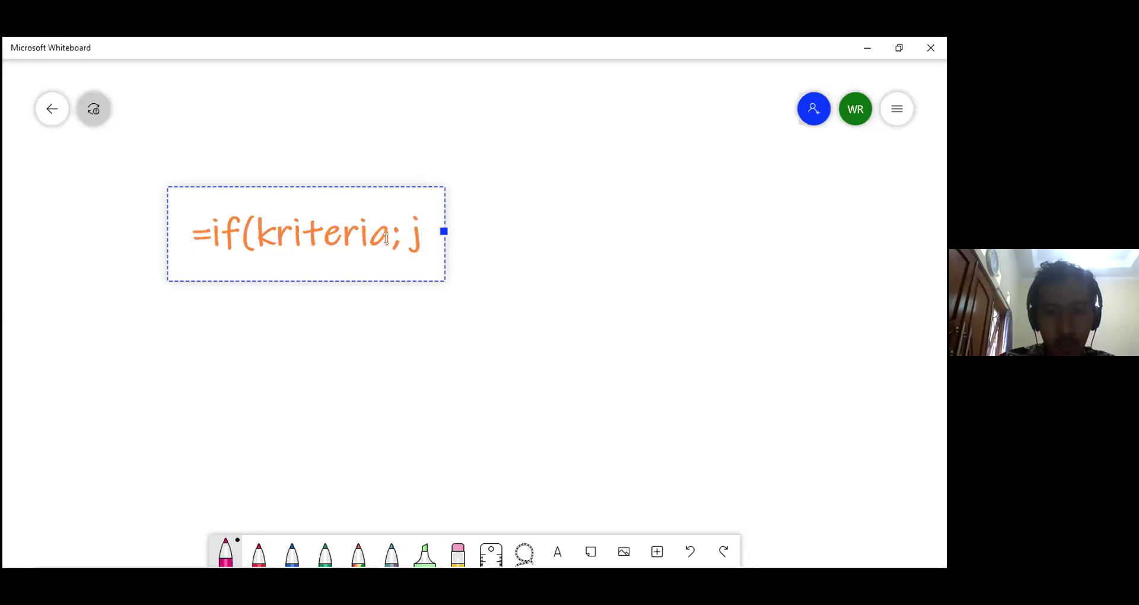
key("BackSpace")
type("b")
key("BackSpace")
type("kriteria benar;")
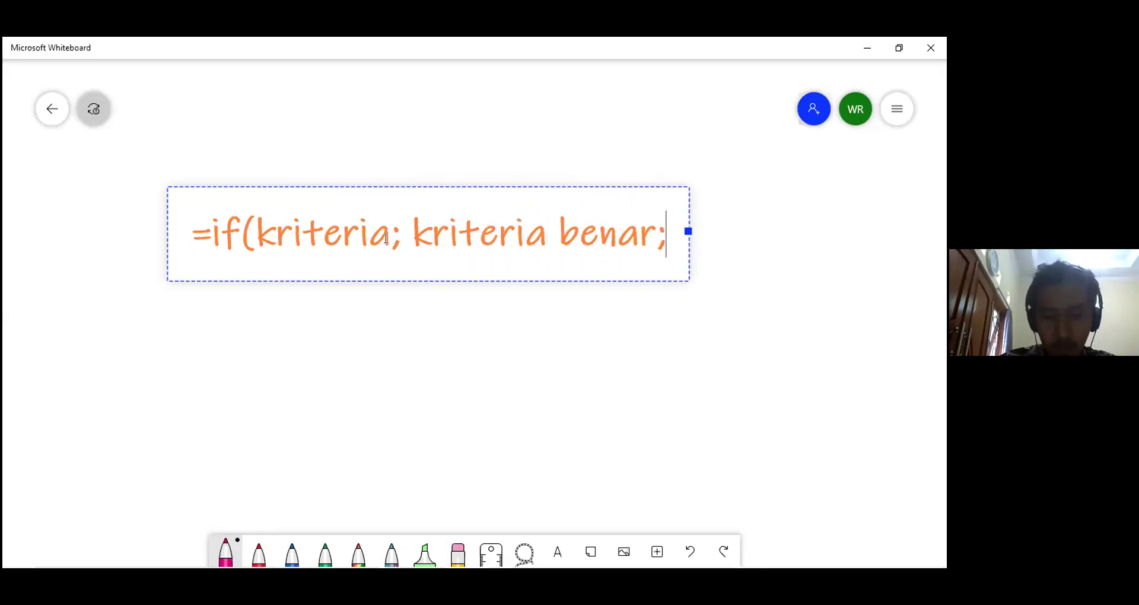
type("kriteria salah)")
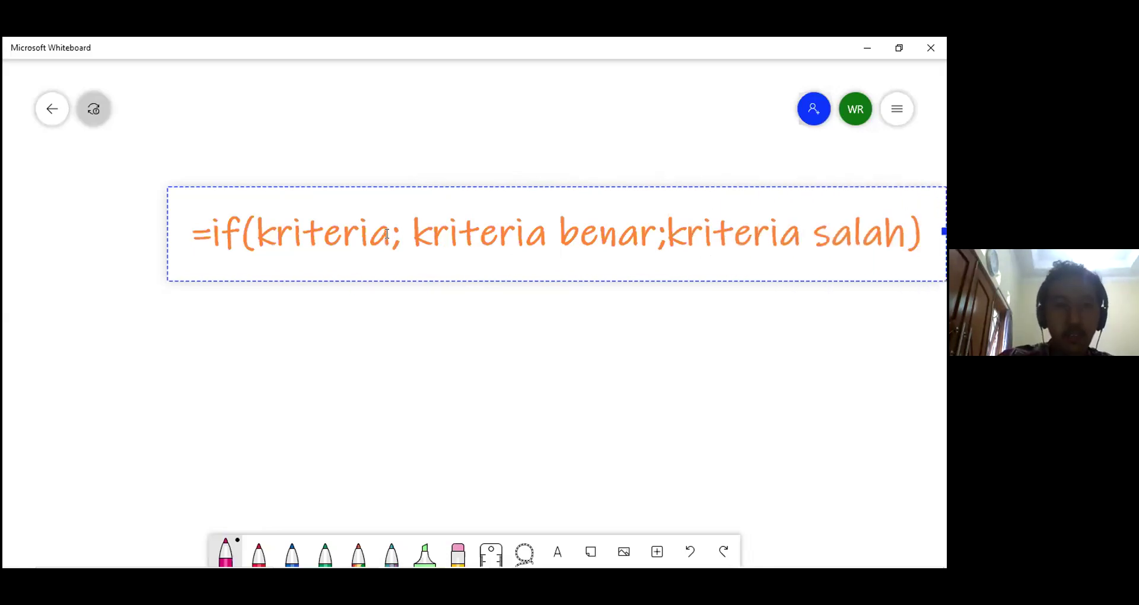
Reposition the formula note so the whole IF syntax fits within the visible board
left_click(450, 421)
left_click_drag(439, 256, 270, 264)
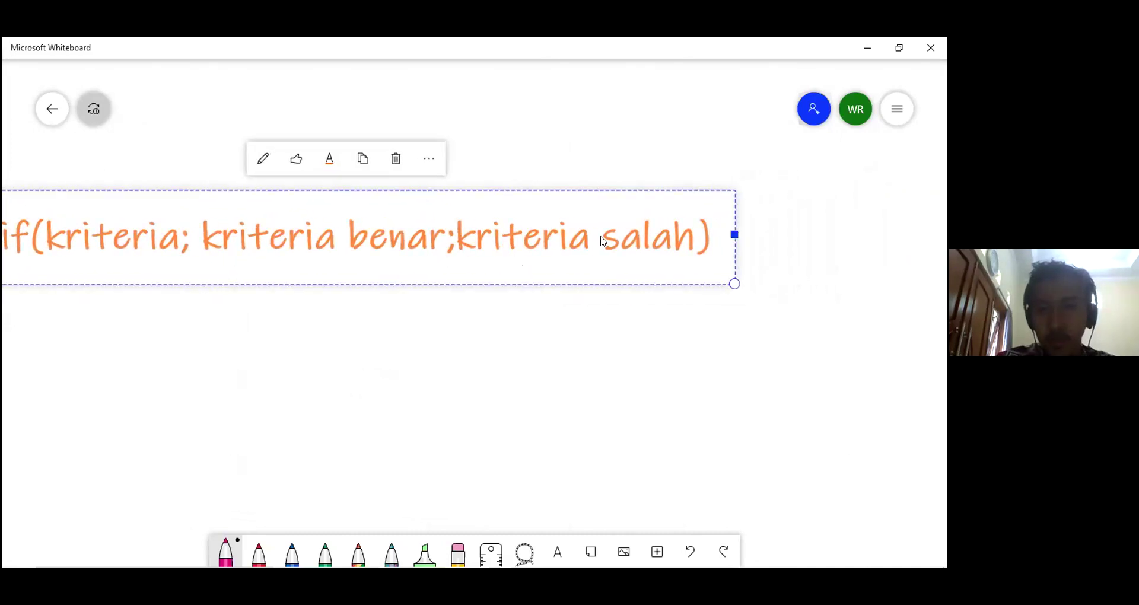
left_click_drag(602, 242, 684, 253)
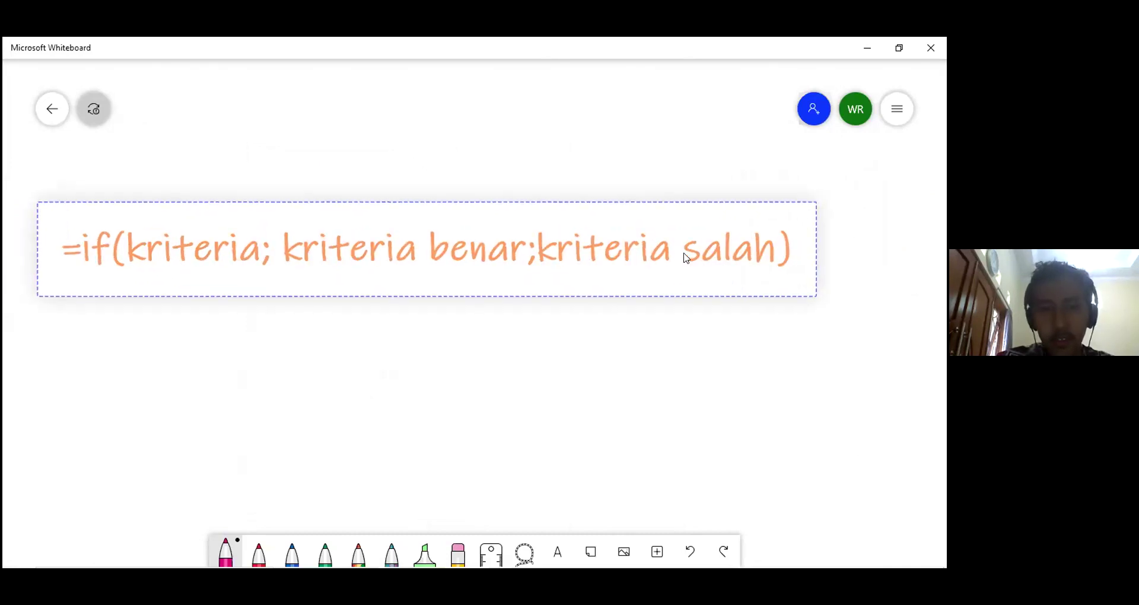
left_click_drag(521, 270, 542, 273)
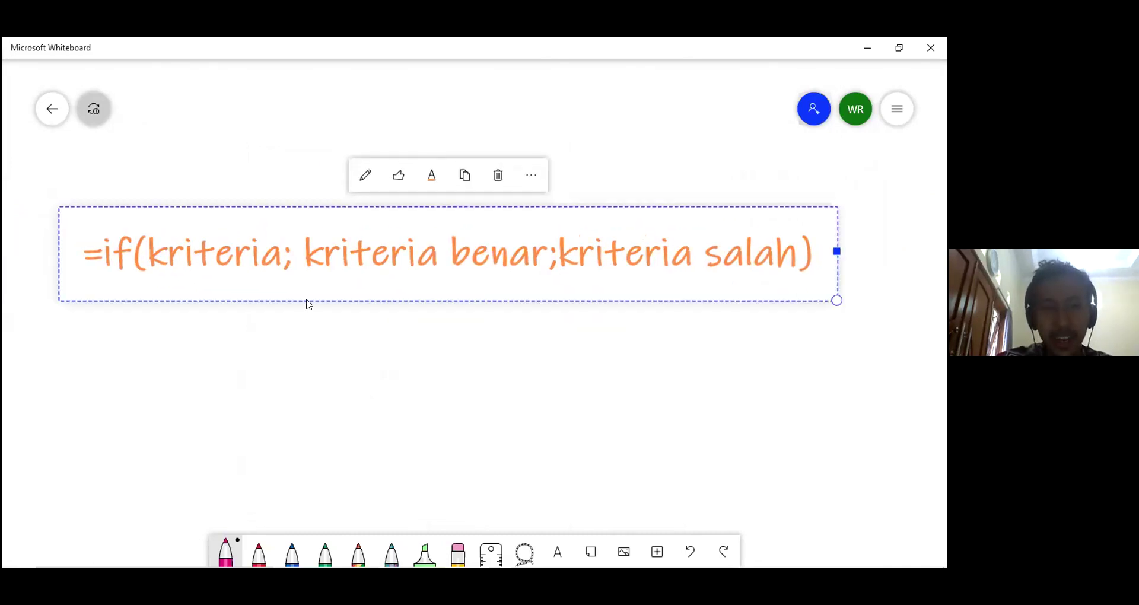
Remove the space after the first semicolon and enclose "kriteria benar" and "kriteria salah" in double quotation marks
left_click(308, 254)
key("BackSpace")
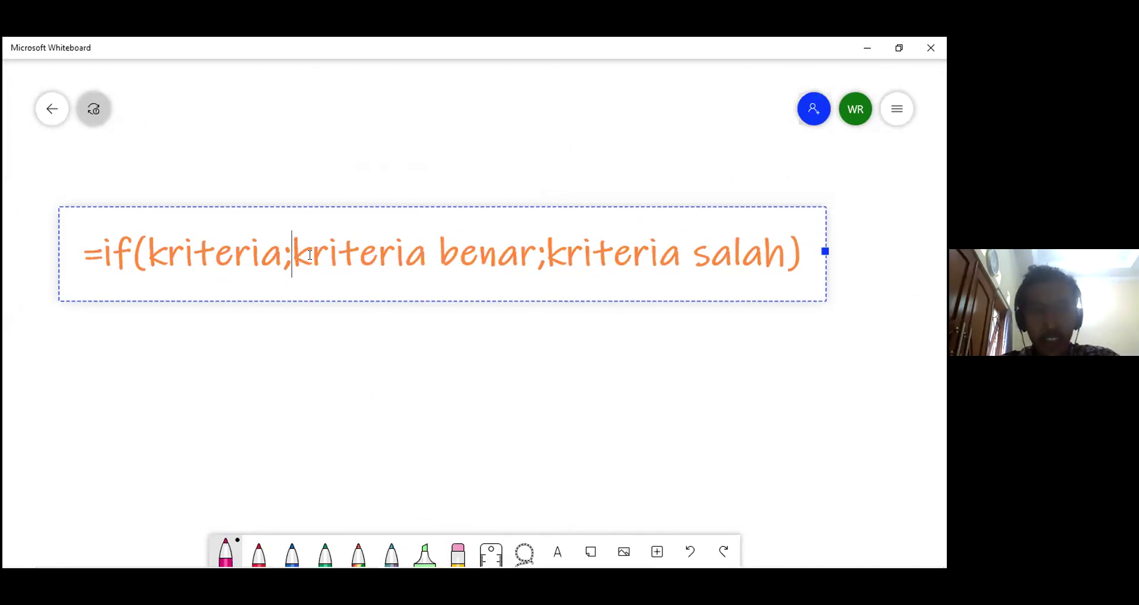
type("\"")
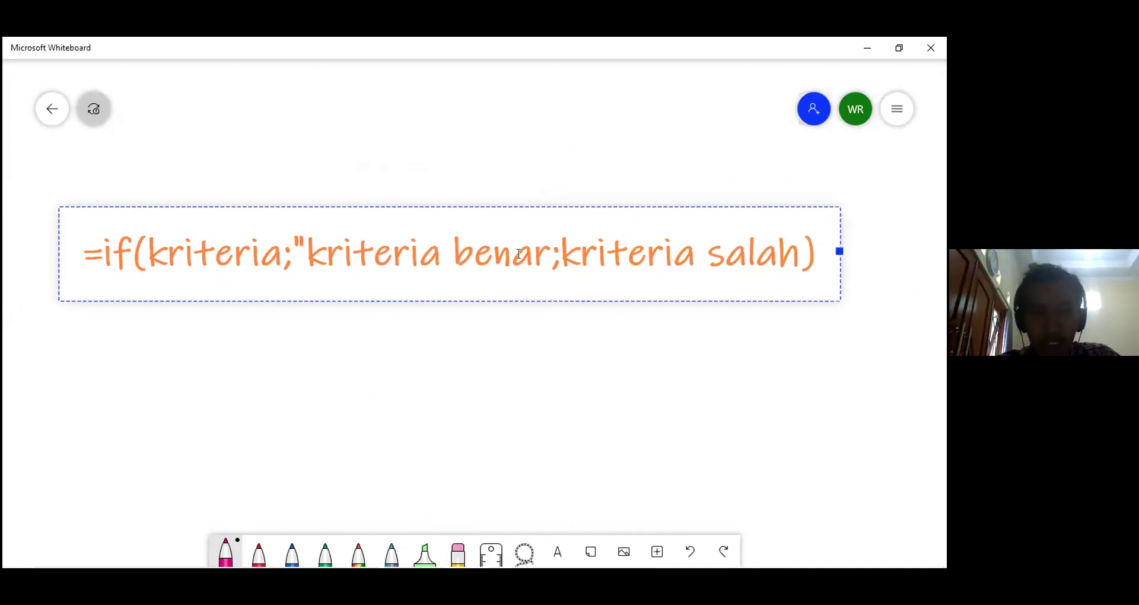
left_click(546, 257)
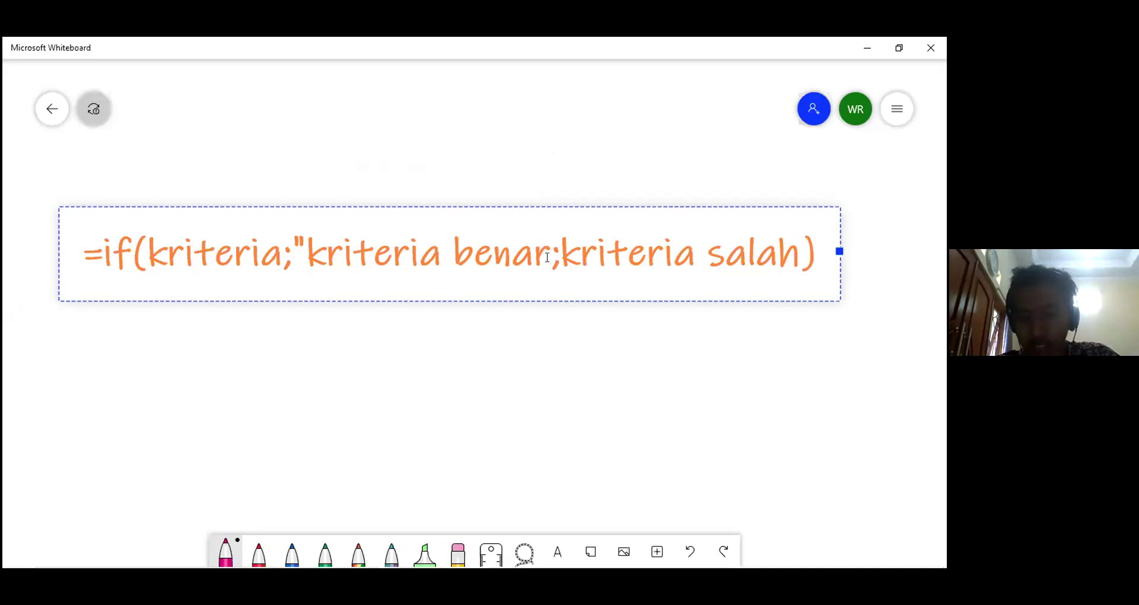
type("\";")
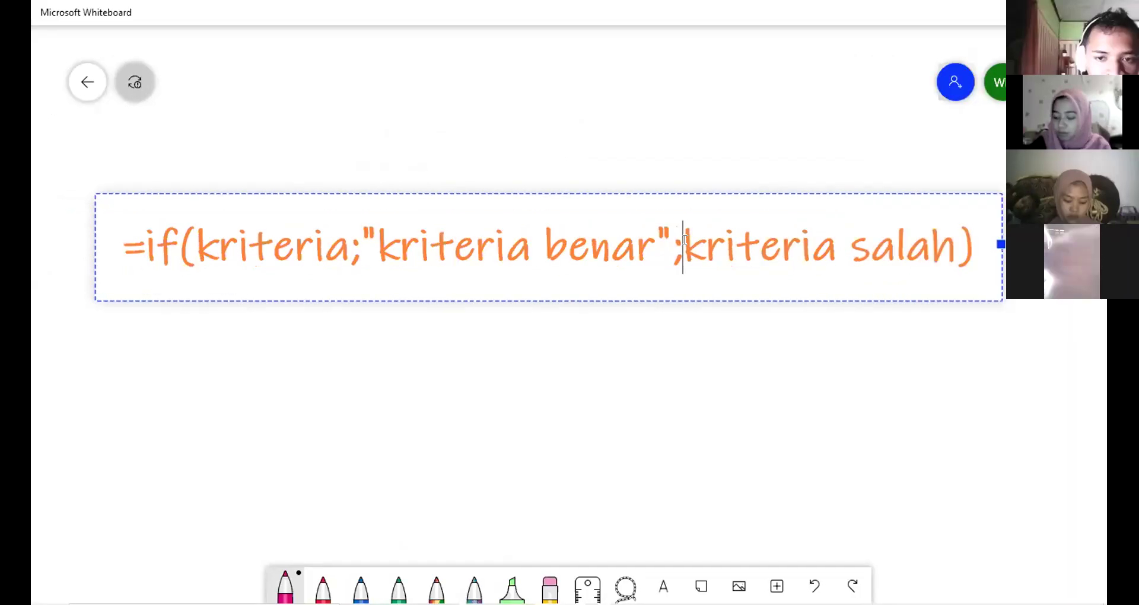
type("\"")
left_click(967, 246)
type("\"")
left_click(899, 376)
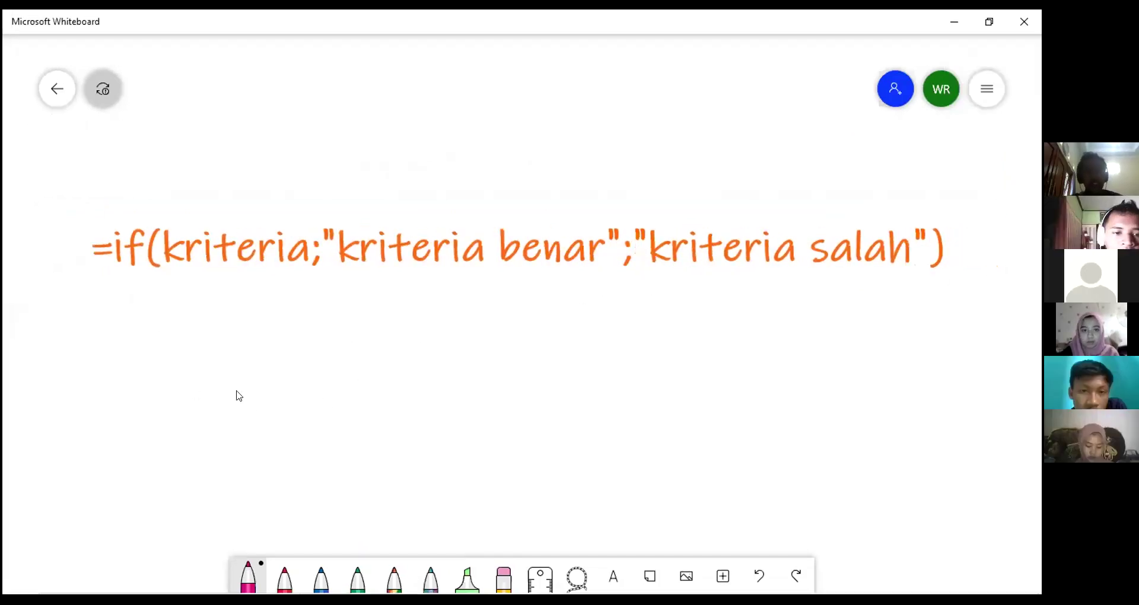
Add a text note below the IF formula reading "jika calon jodoh seiman"
right_click(229, 382)
left_click(250, 348)
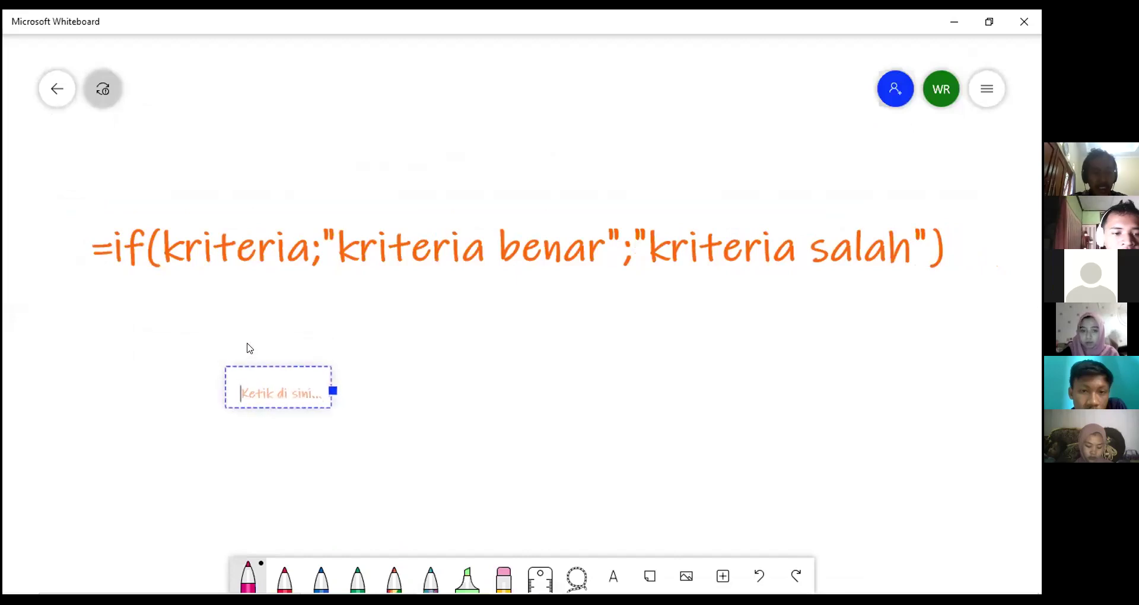
type("j")
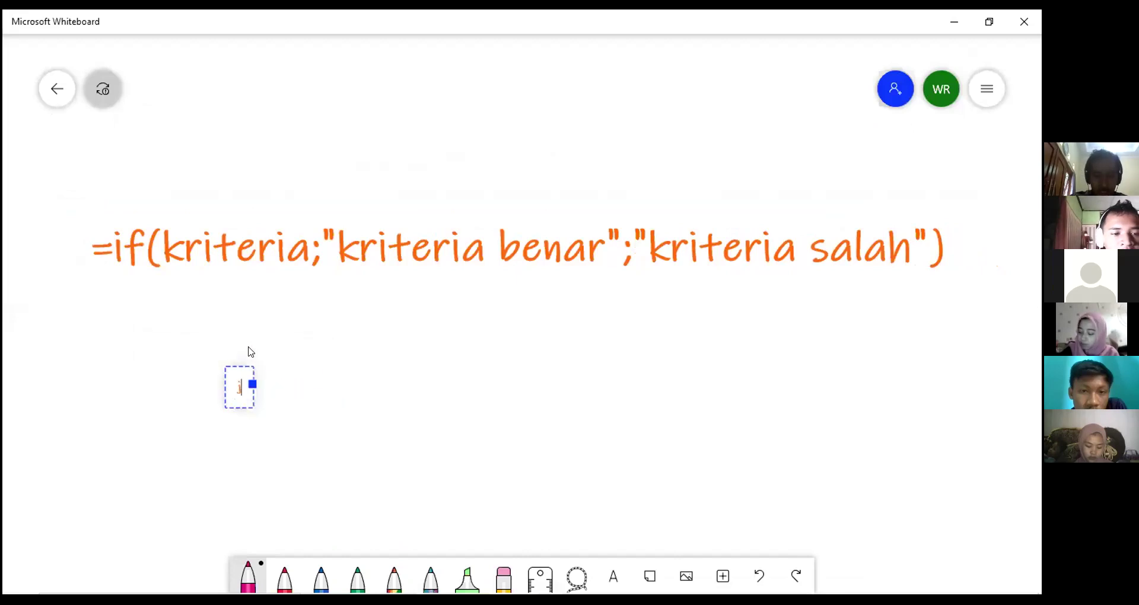
type("ika calon jof")
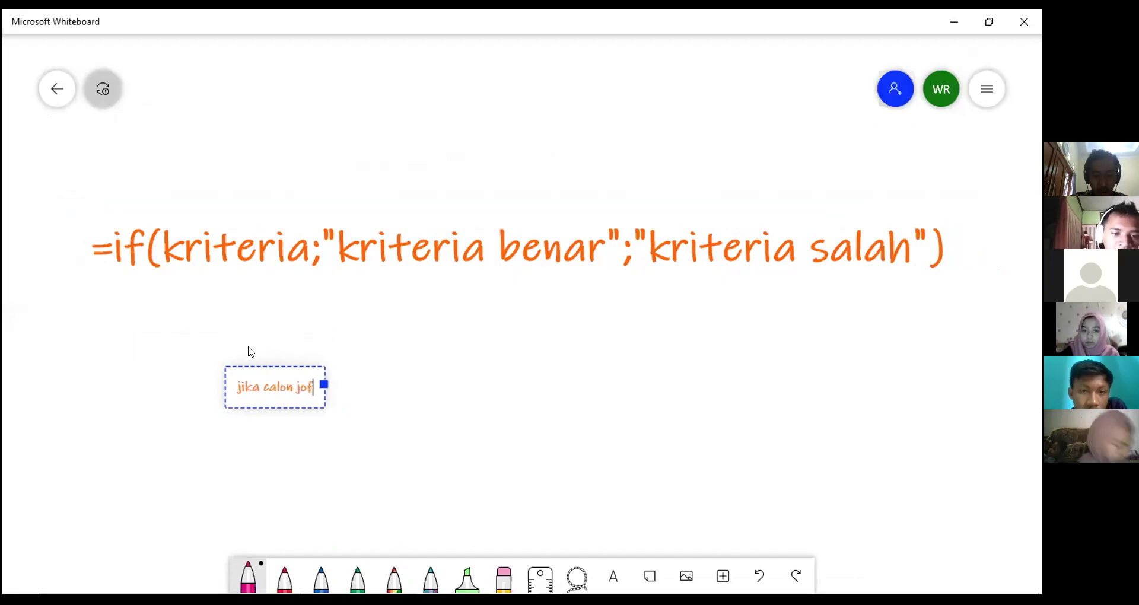
key("BackSpace")
type("do")
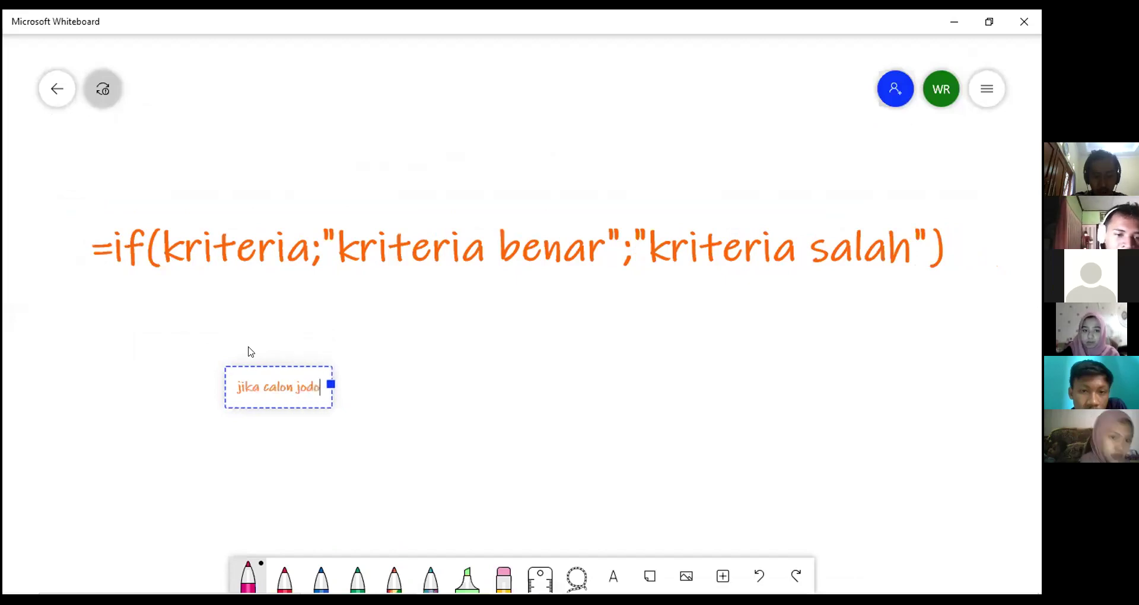
type("h seiman")
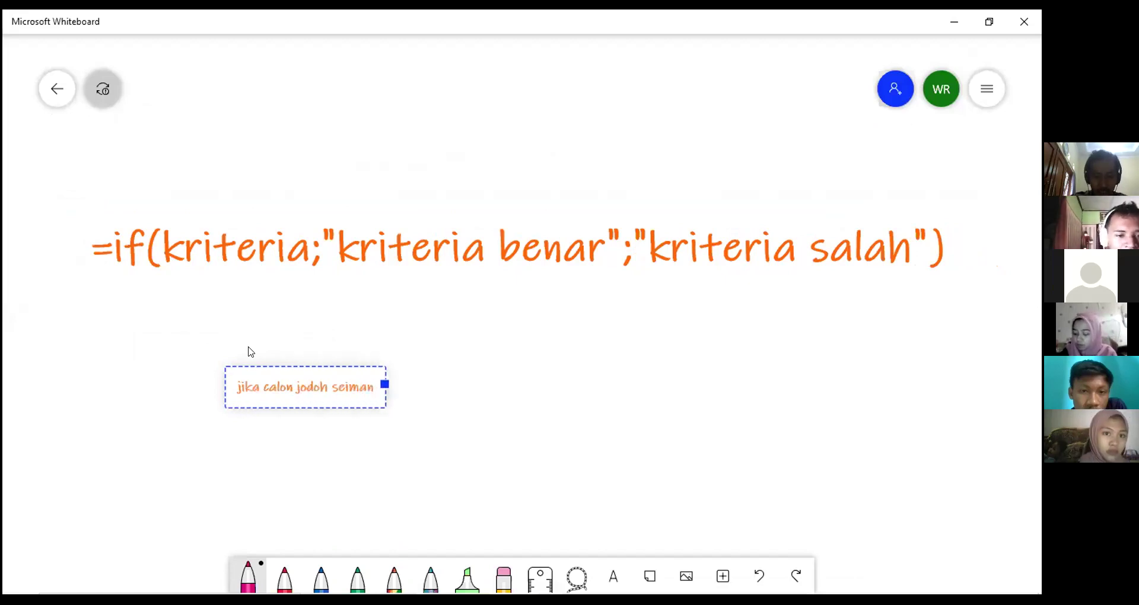
Extend the example note with "; lanjut tahap berikutnya;" and add "tifak lanjut" on a new line
type("; l")
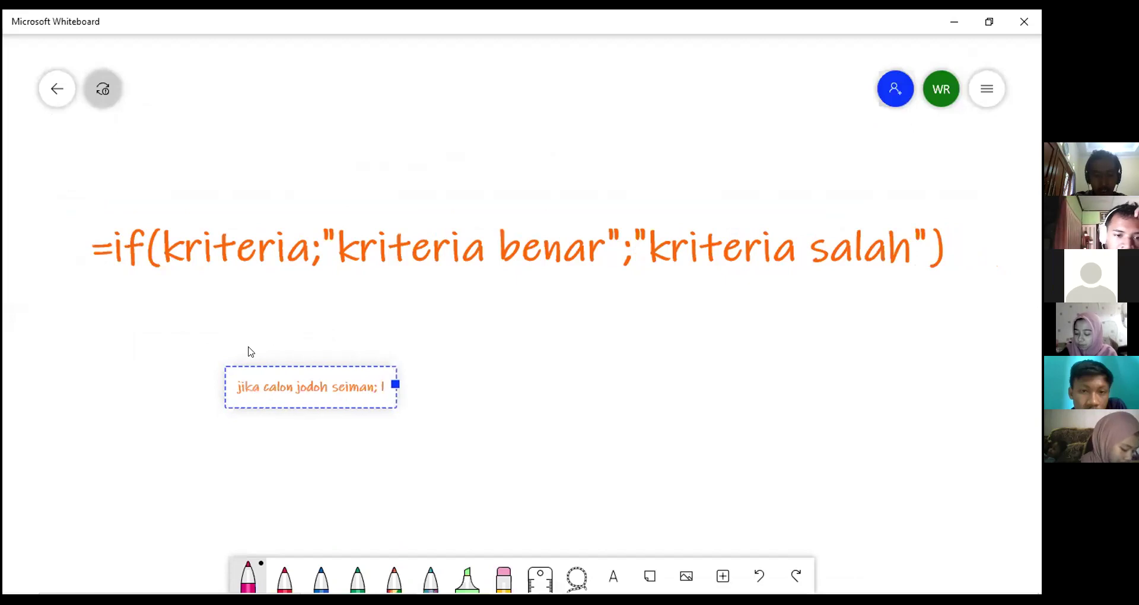
type("anjut ta")
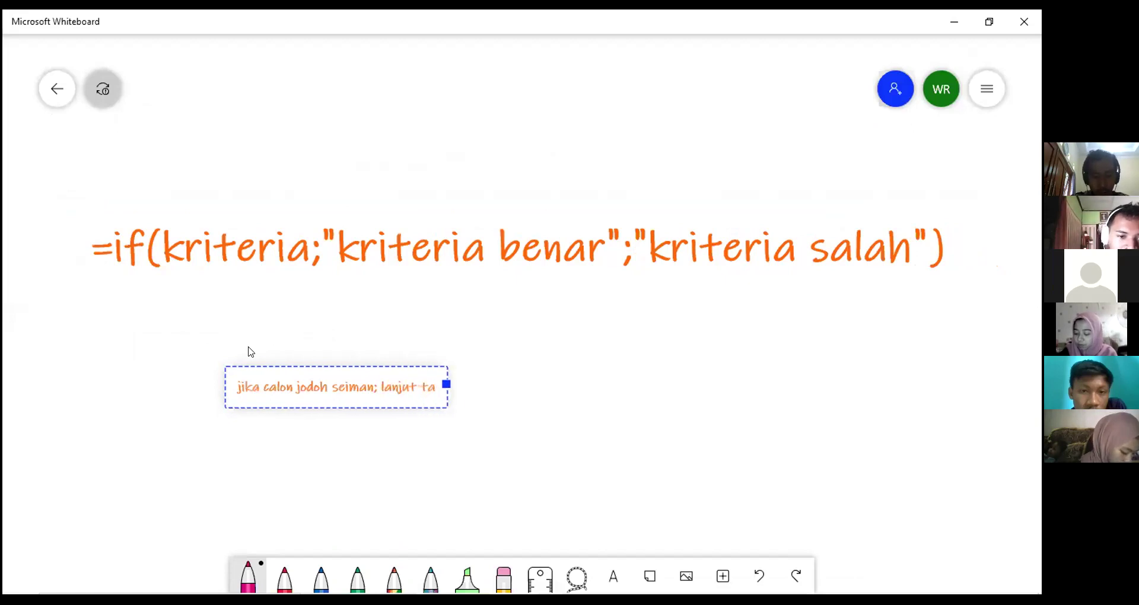
type("hap berikutnya")
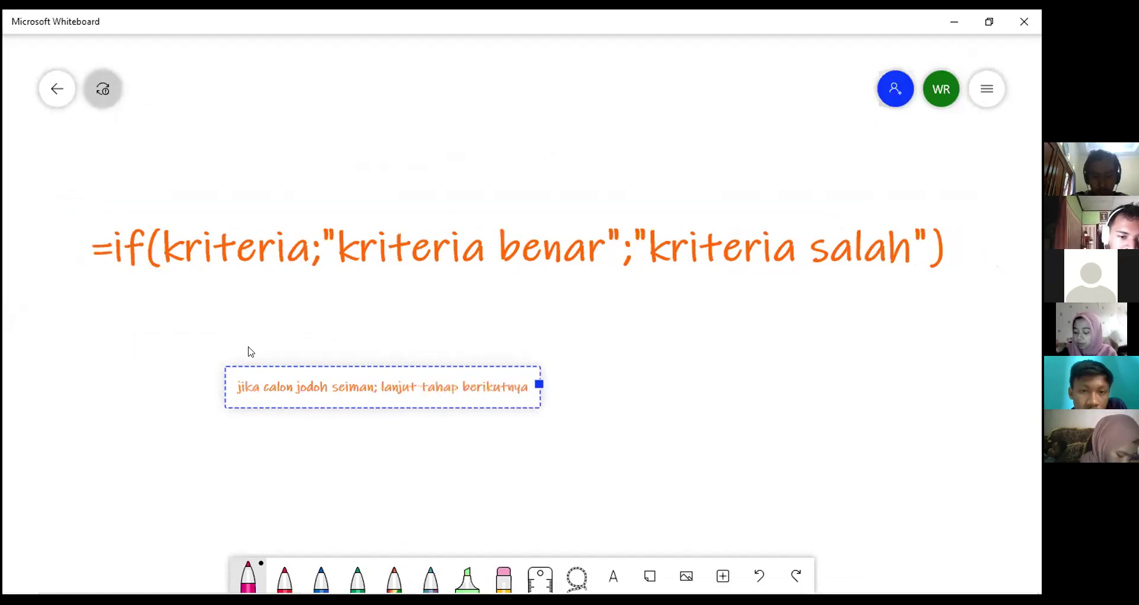
type(";")
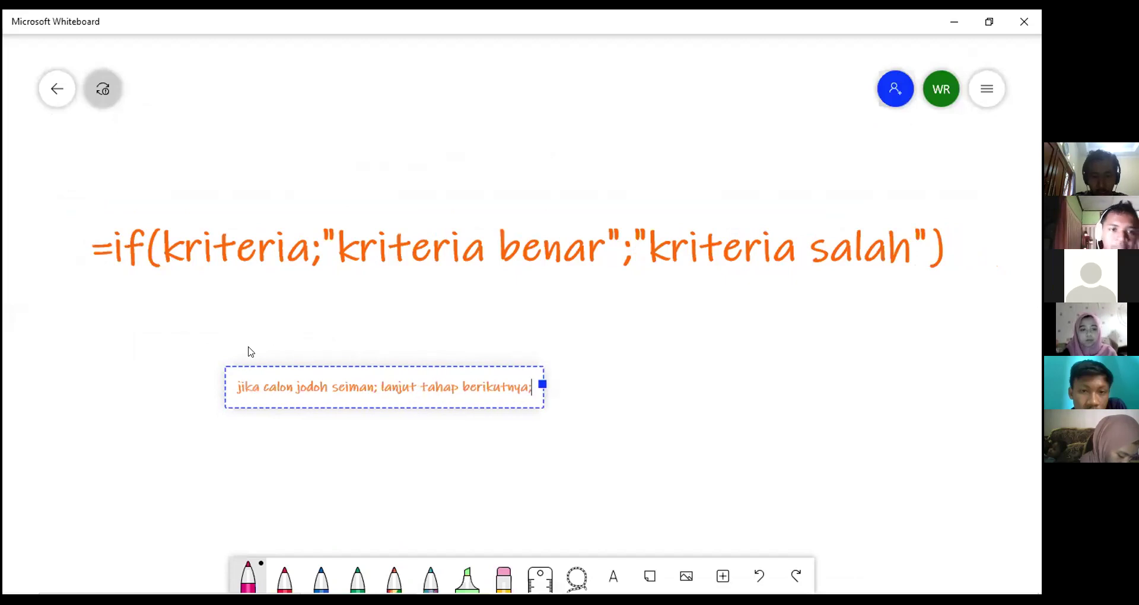
key("Return")
type("tifak lanjut")
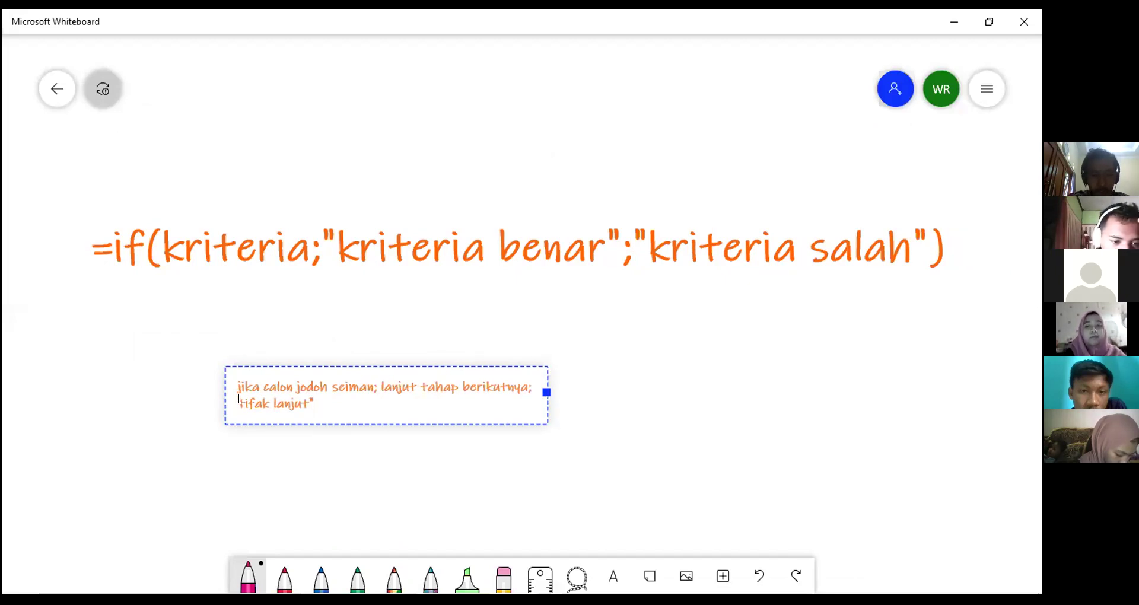
Enclose both outcomes of the example note in double quotation marks and correct the misspelled word to "tidak"
type("\"")
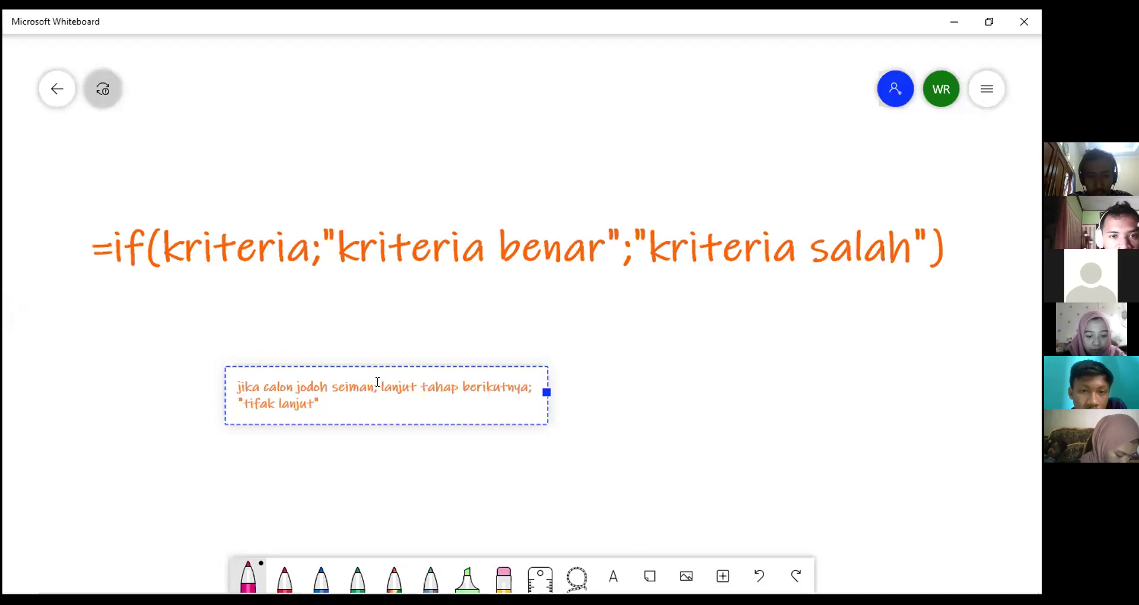
type("\"")
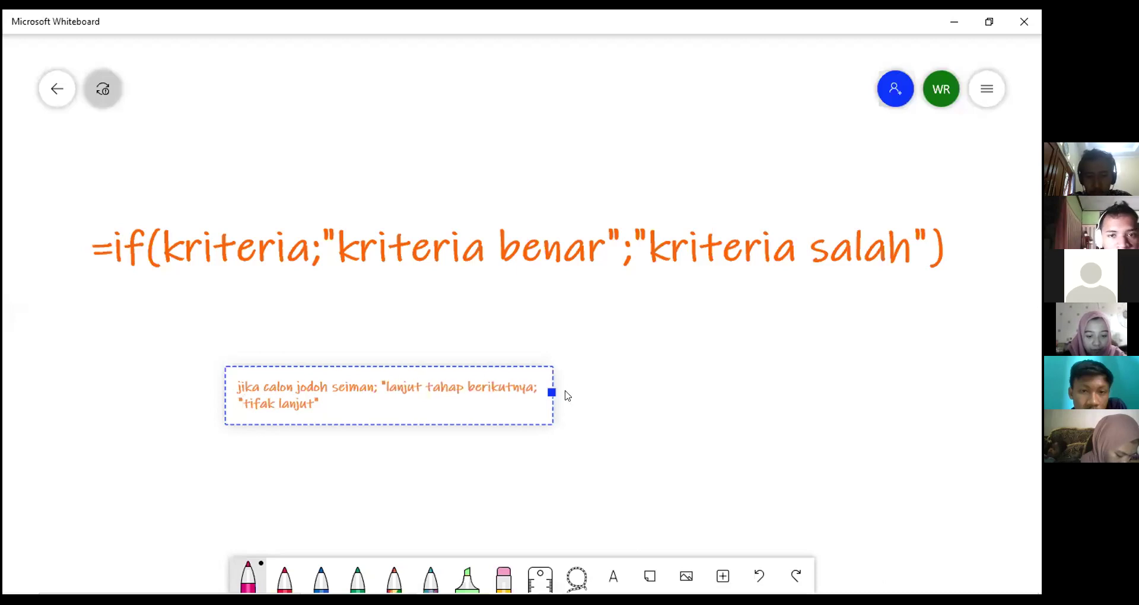
left_click(531, 386)
type("\"")
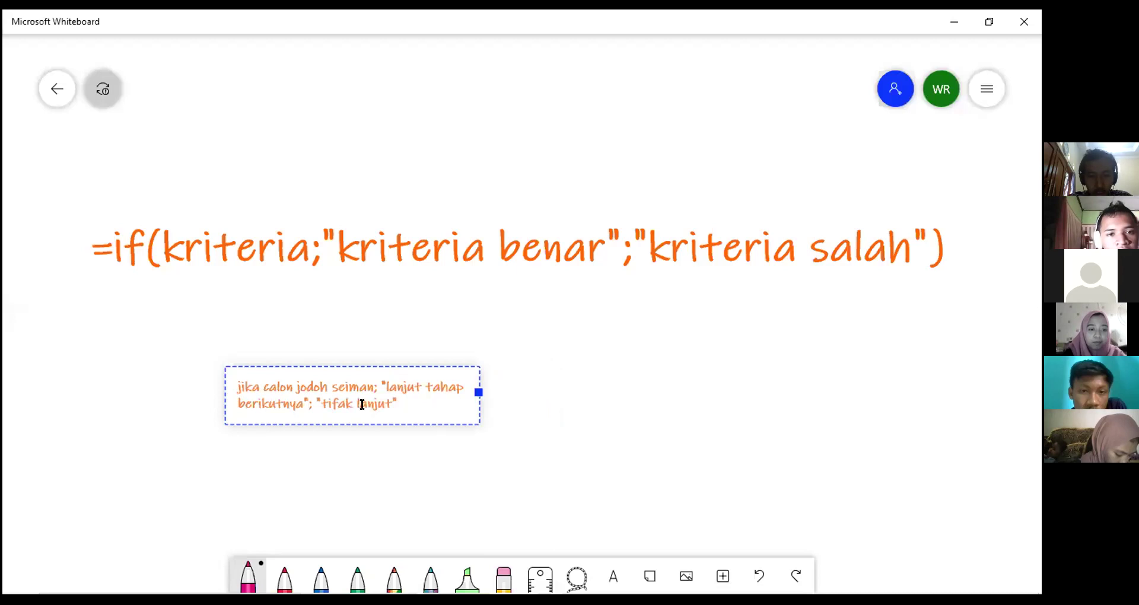
left_click(339, 396)
key("BackSpace")
type("d")
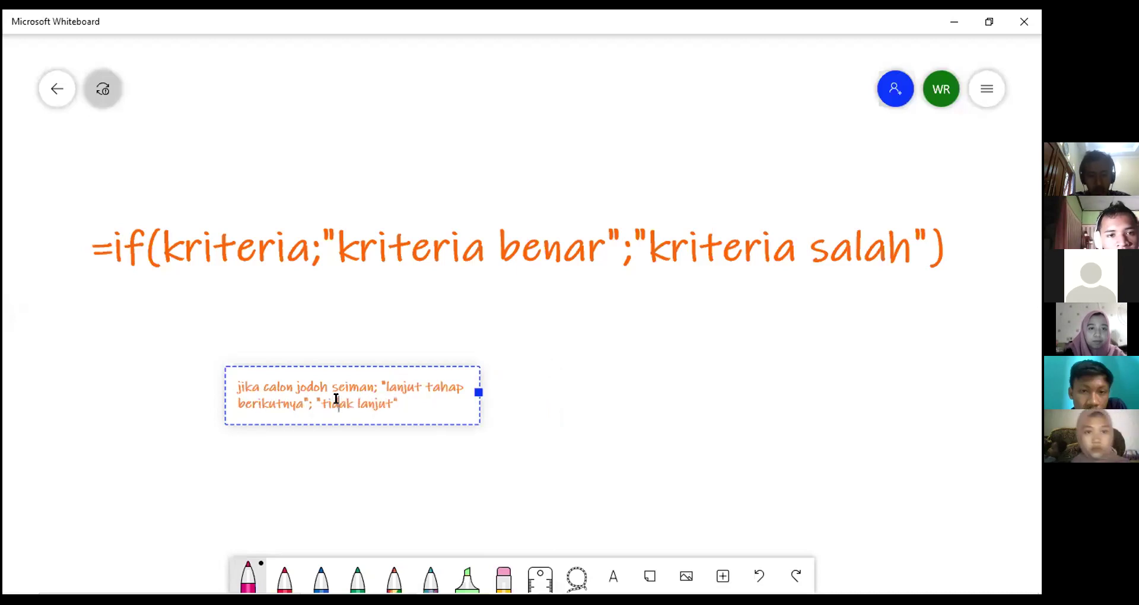
left_click(387, 435)
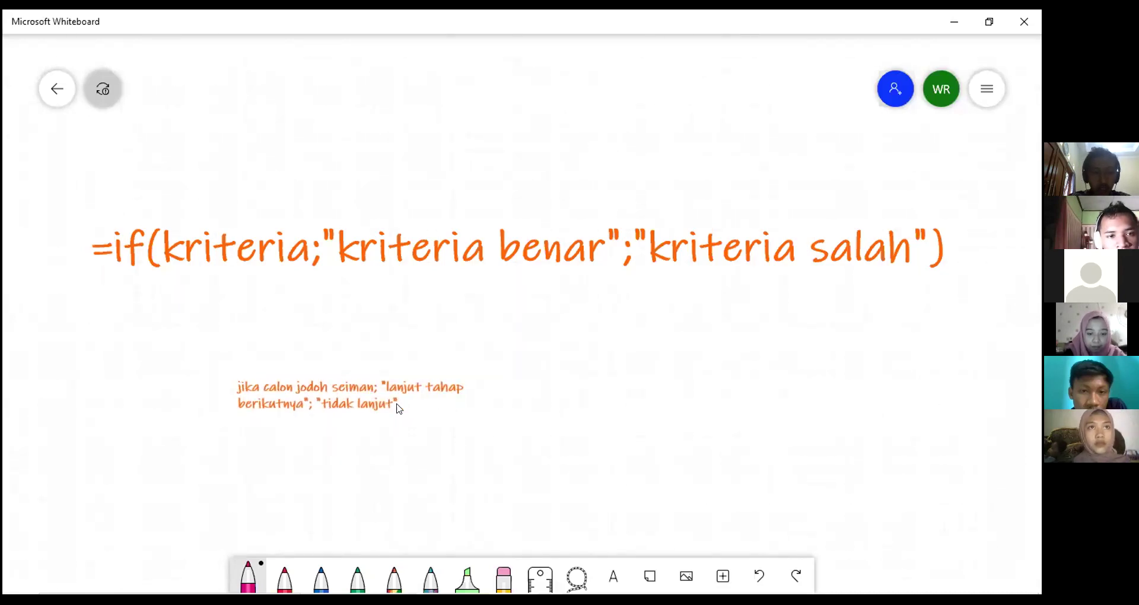
Enlarge the example note to a readable size and position it centred beneath the IF formula
left_click(397, 401)
left_click_drag(479, 423, 683, 451)
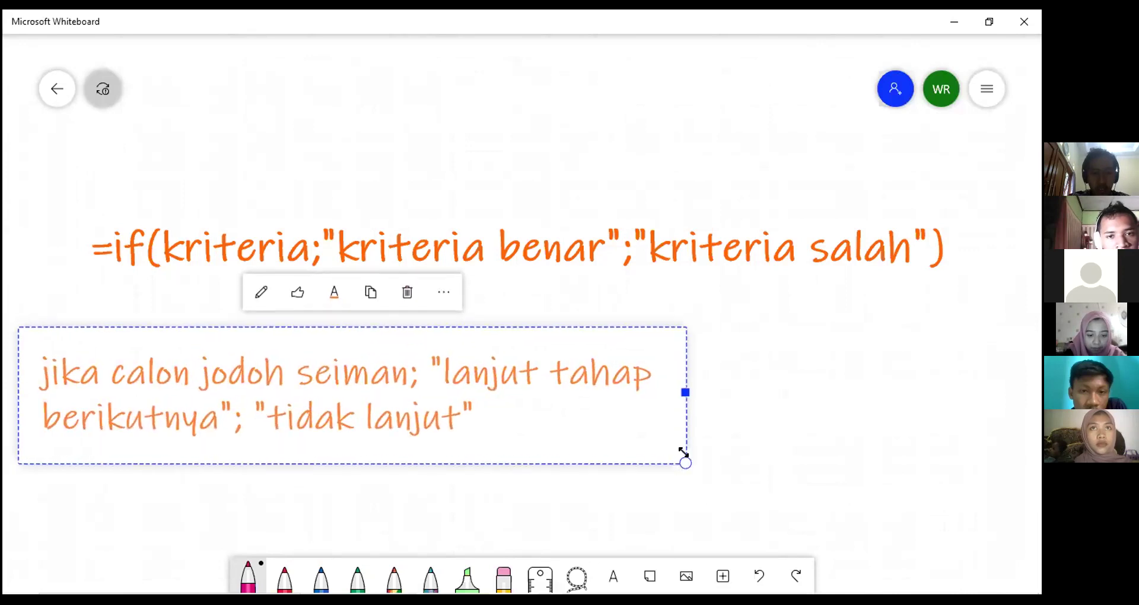
left_click_drag(368, 370, 533, 369)
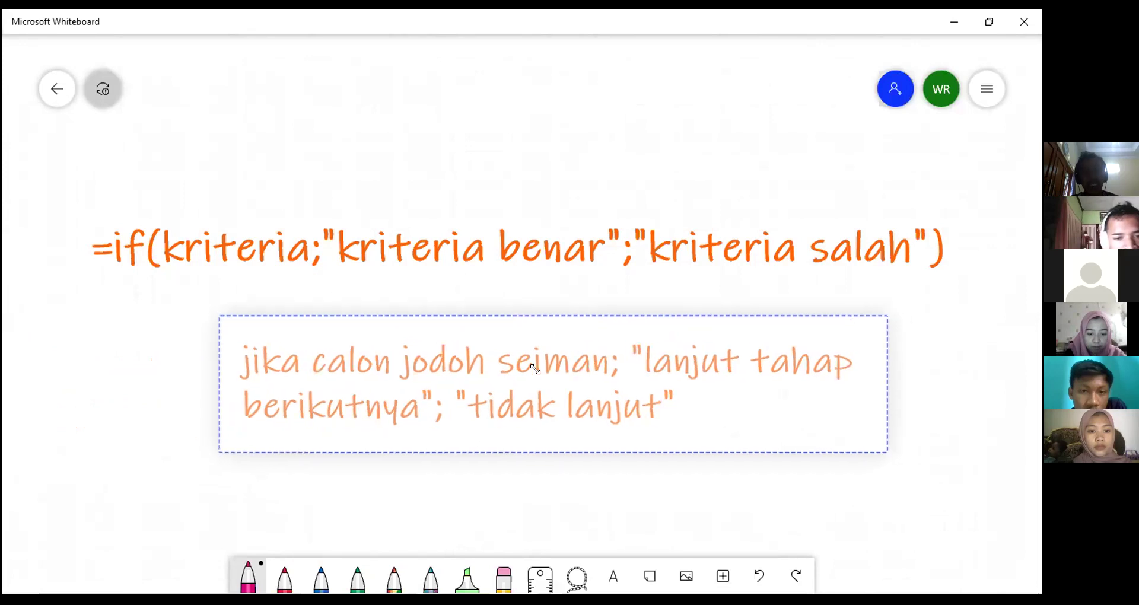
left_click_drag(414, 372, 388, 369)
left_click(388, 369)
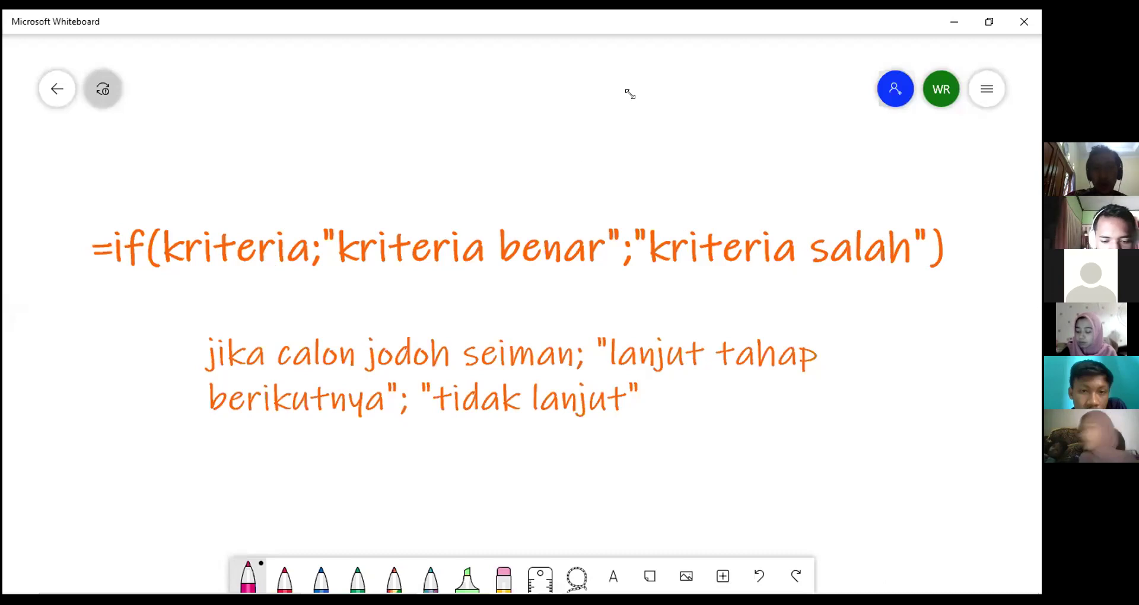
Switch to Excel and enter "kriteria kelulusan: Mahasiswa yang nilai akkhirnya lebih dari atau sama dengan 81" in cell K3
left_click(631, 36)
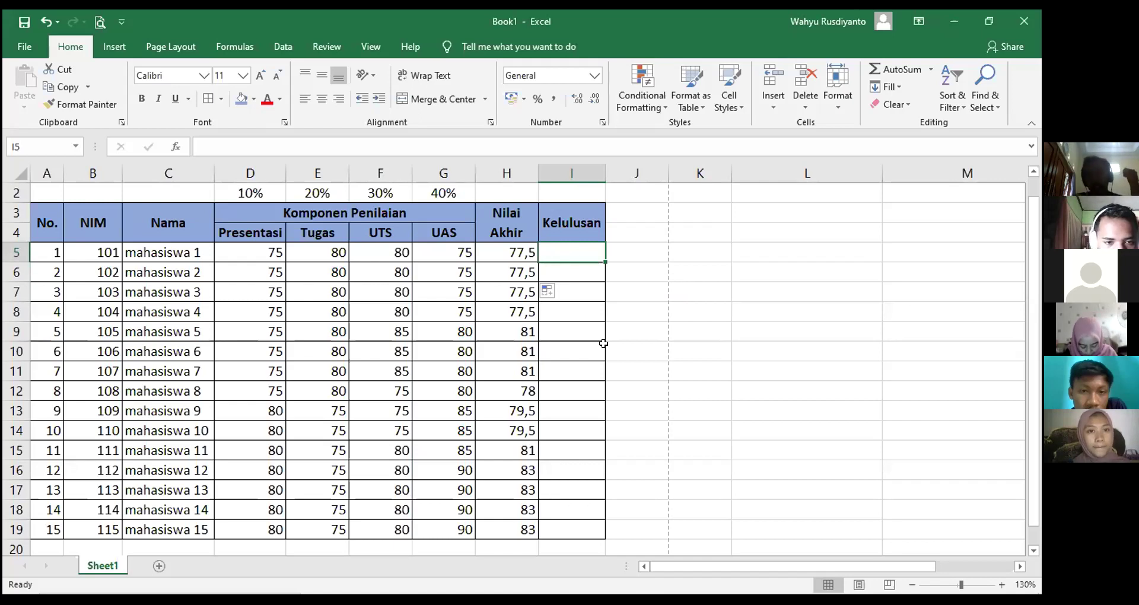
left_click(719, 362)
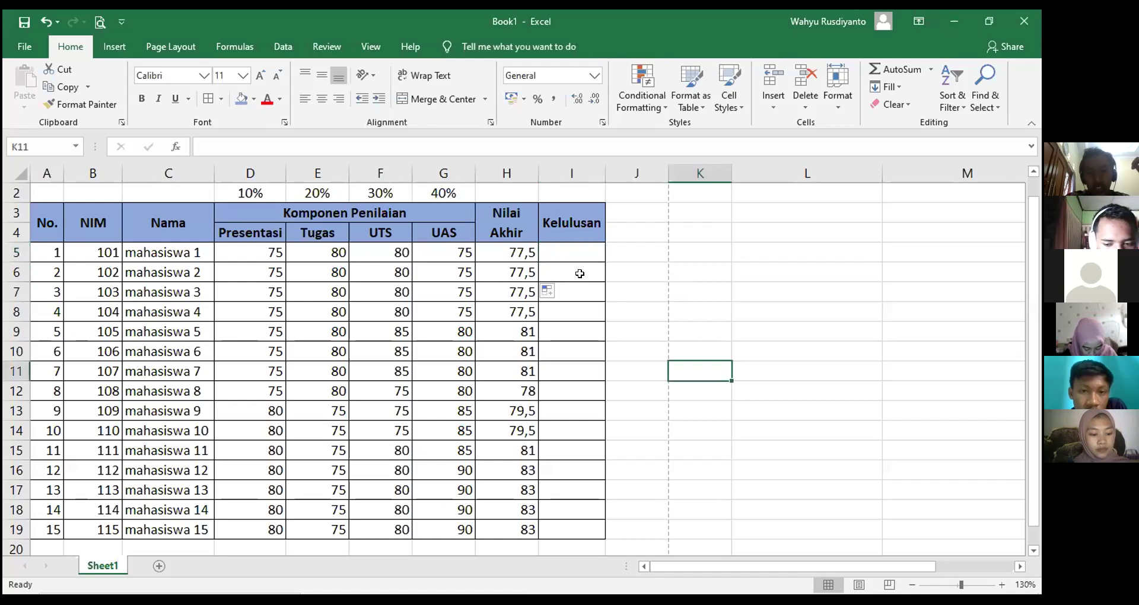
left_click(564, 255)
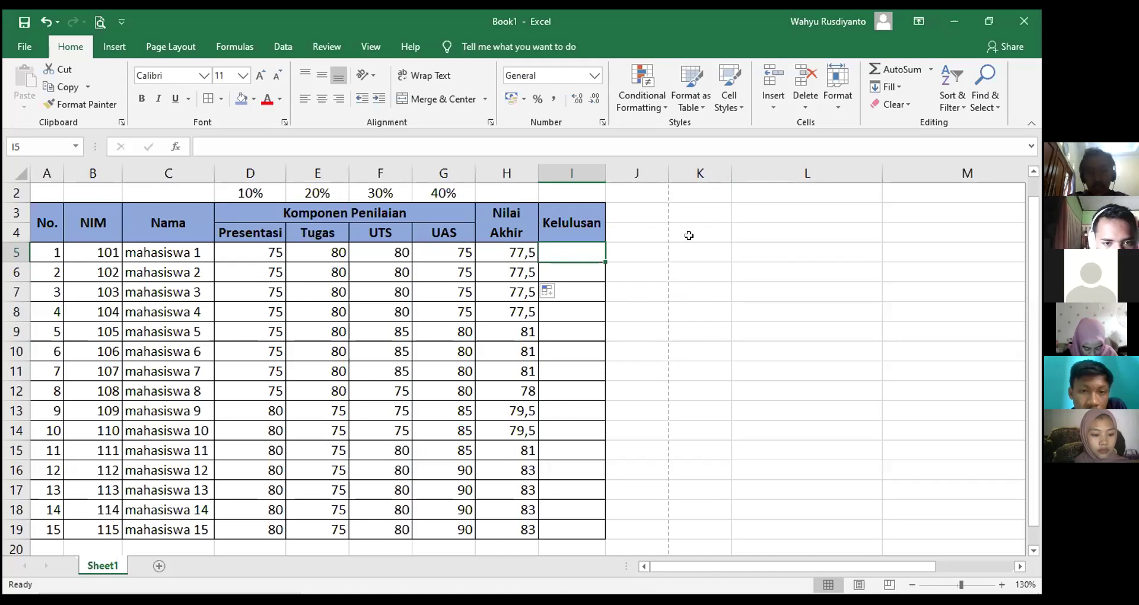
left_click(696, 263)
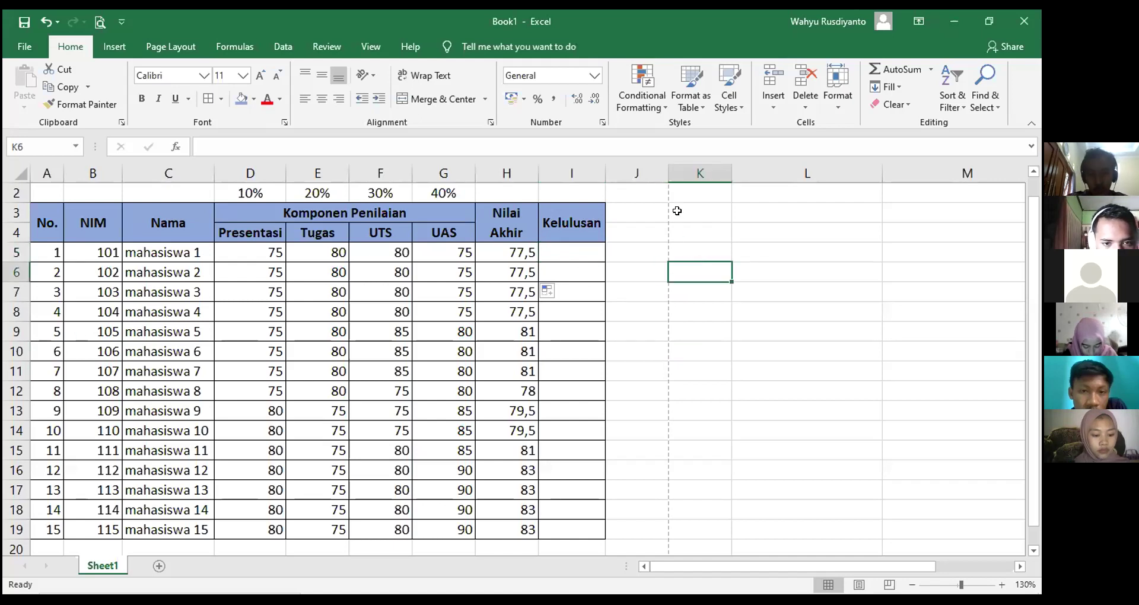
left_click(677, 211)
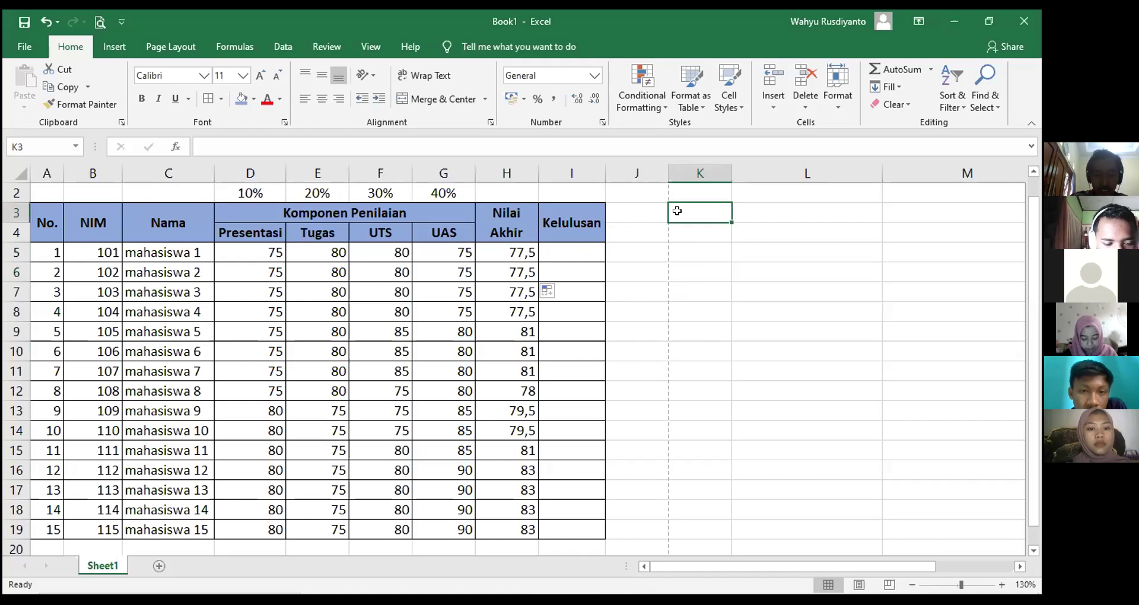
type("kriteria ke")
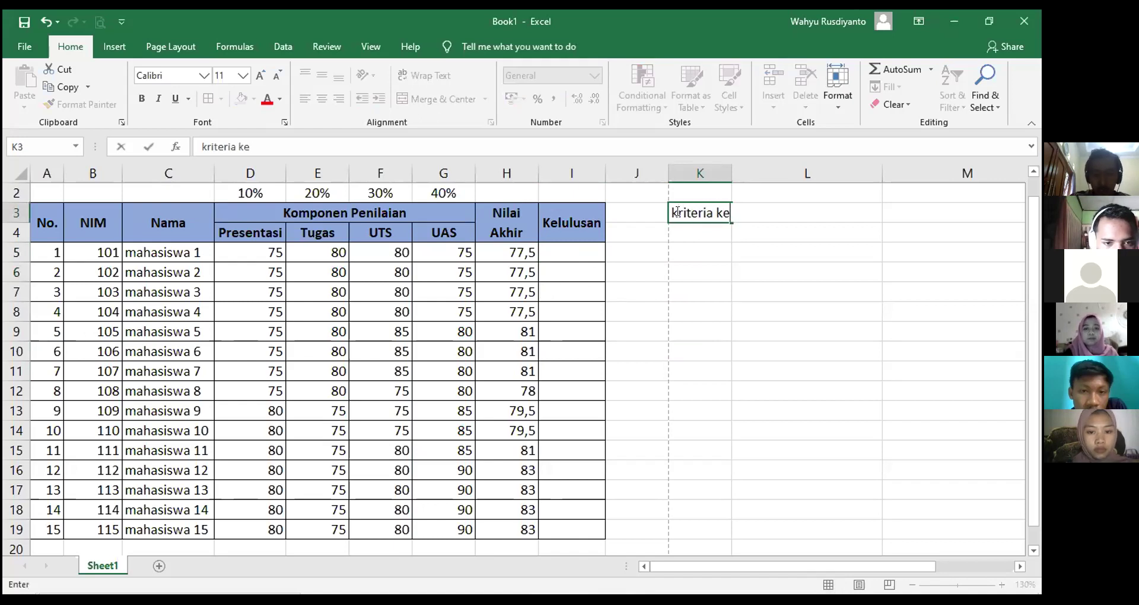
type("lulusan: Mahasiswa yang nilai akkhi")
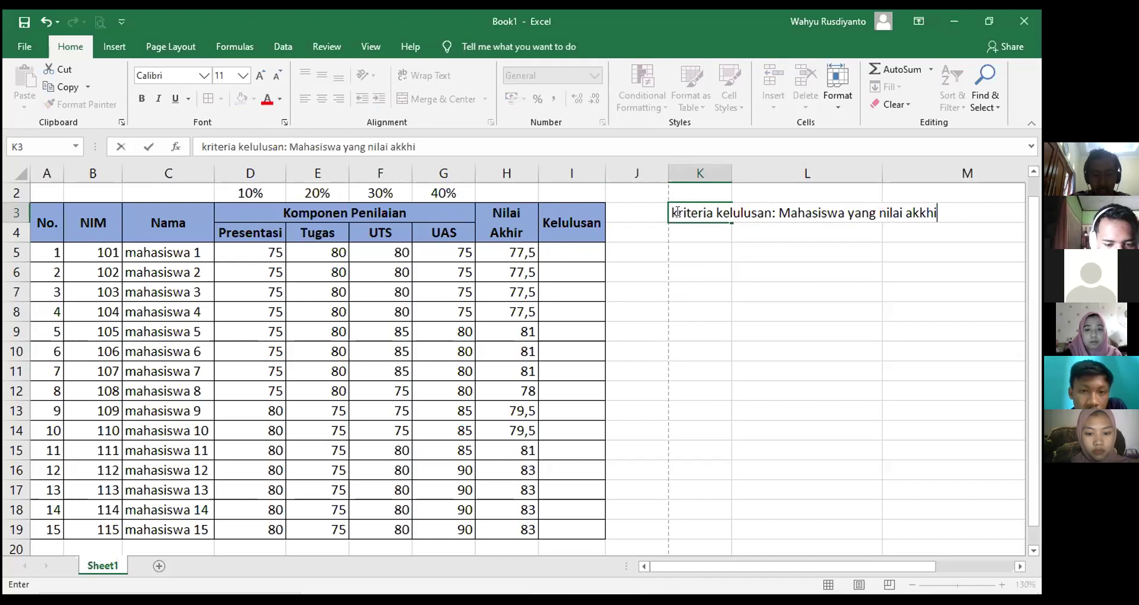
type("rnya lebih")
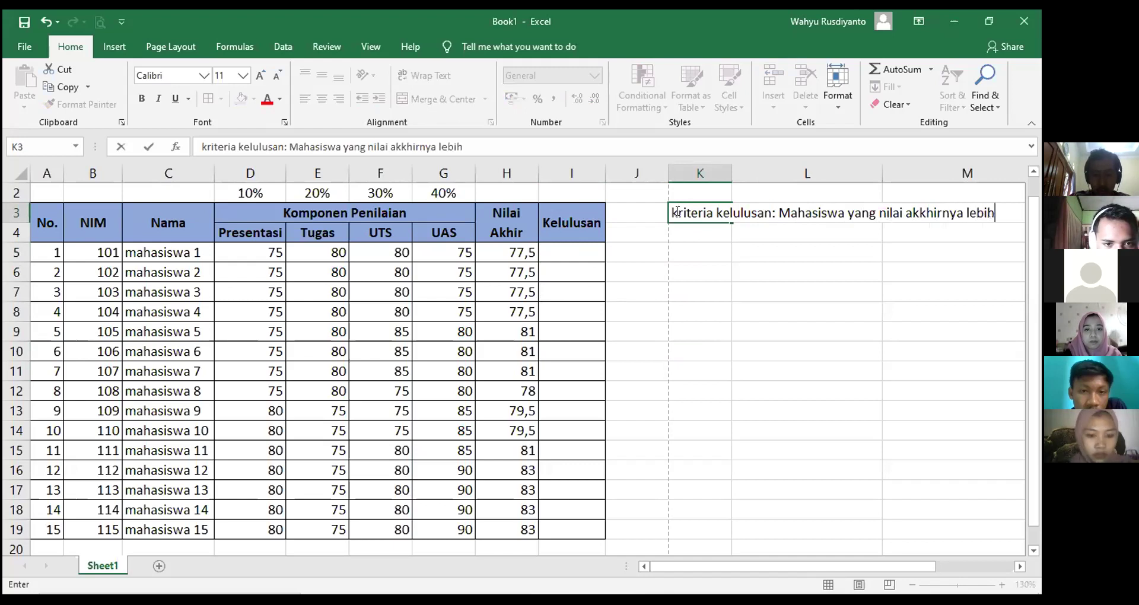
type(" dari atau ")
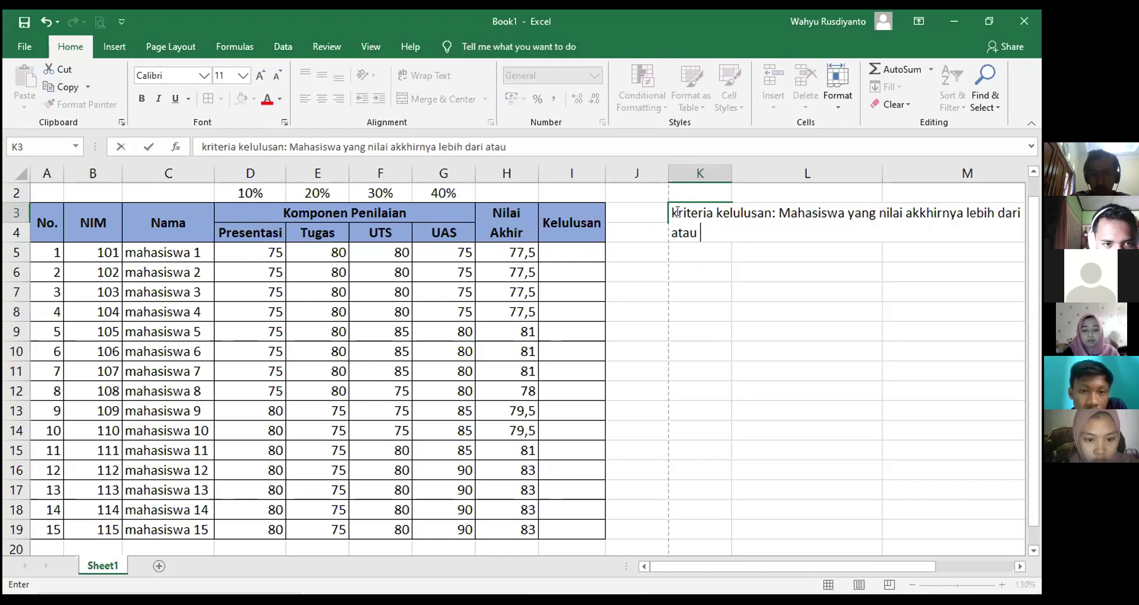
type("sama dengan 81")
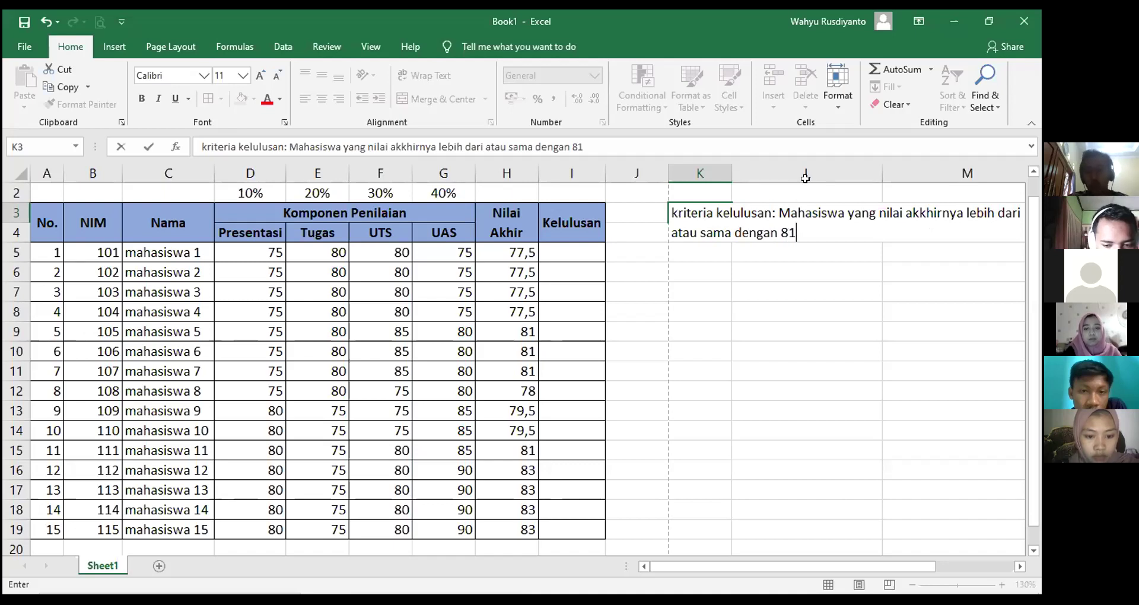
left_click(885, 372)
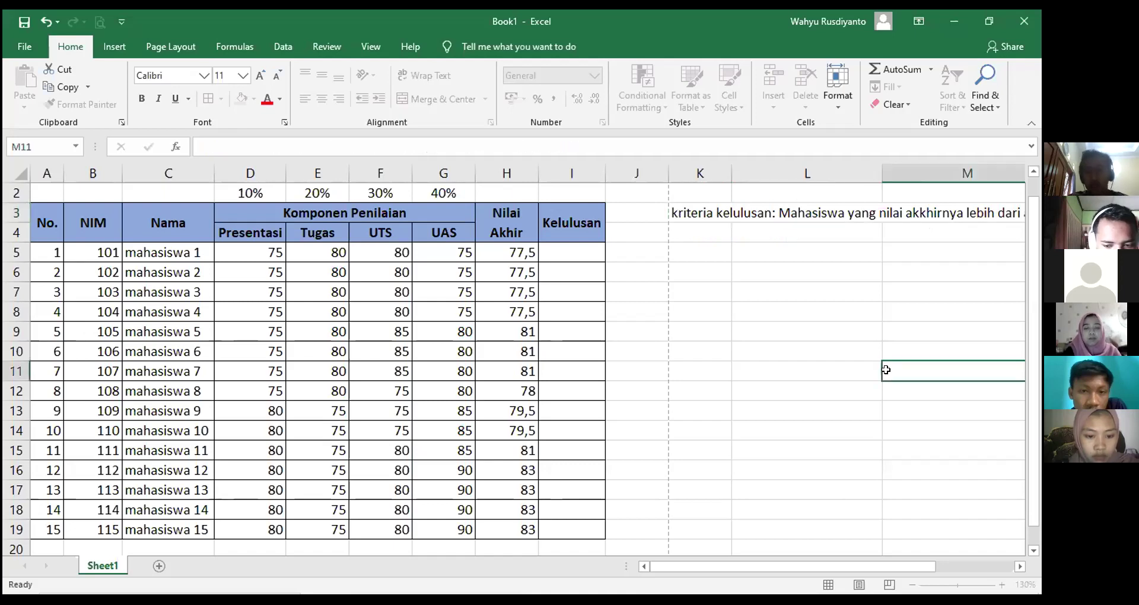
Try wrapping the criterion text within cell K3, and undo the wrapping
left_click(695, 215)
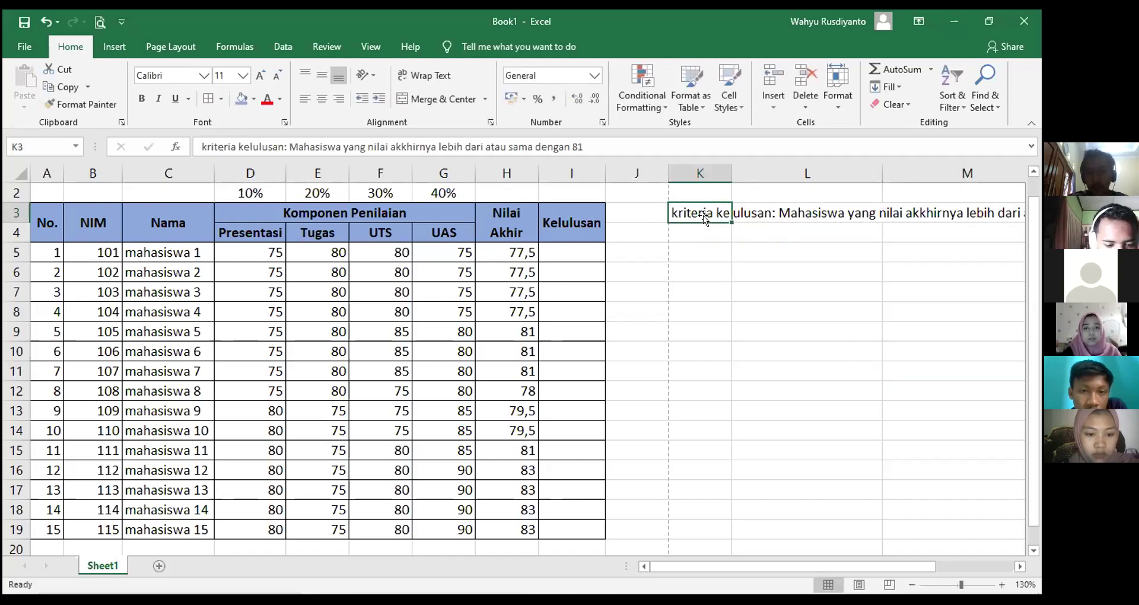
left_click(403, 75)
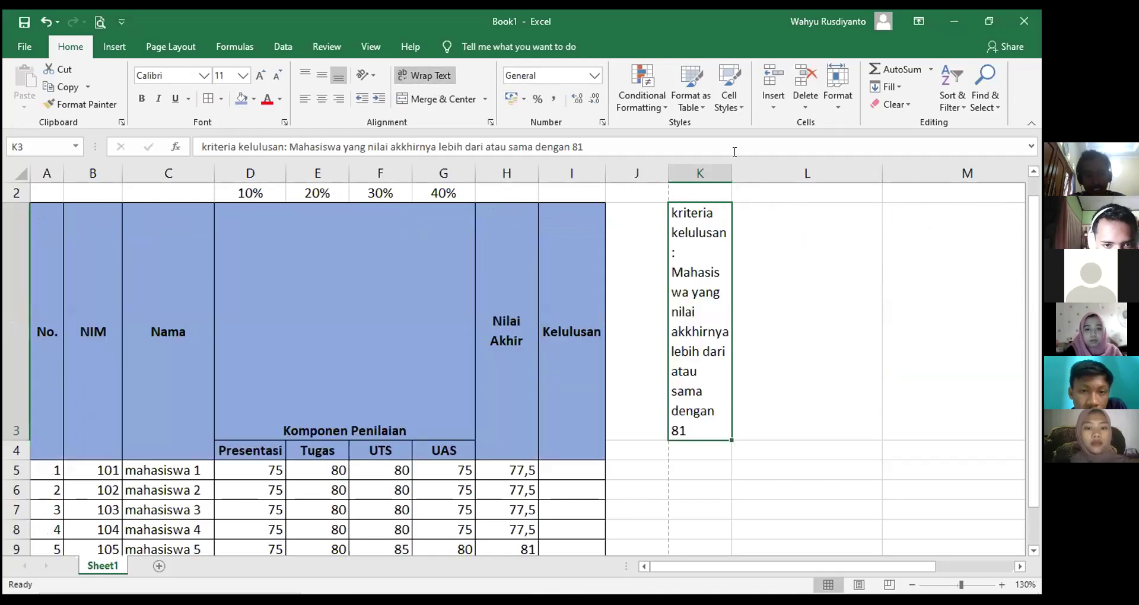
key("ctrl+z")
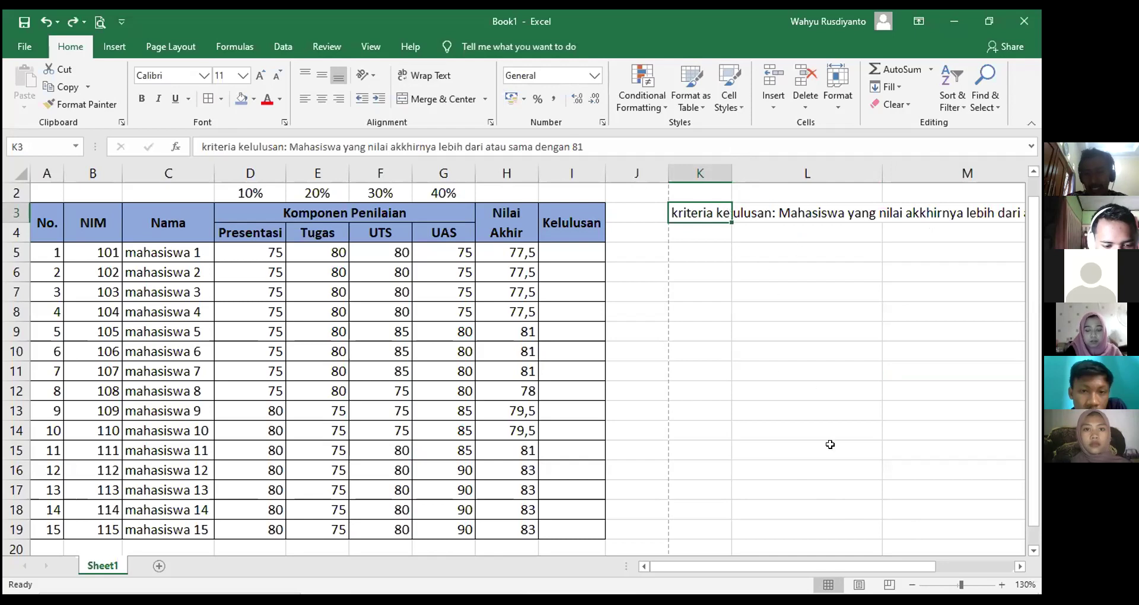
Zoom the worksheet out to 110% to show the whole graduation criterion beside the grade table
left_click(912, 584)
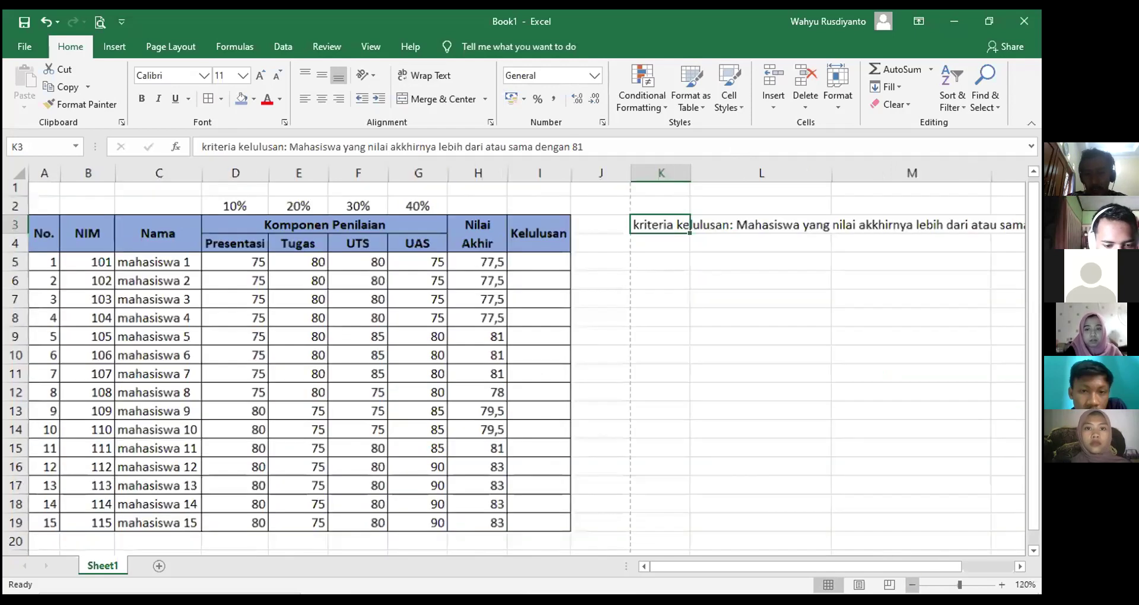
left_click(684, 358)
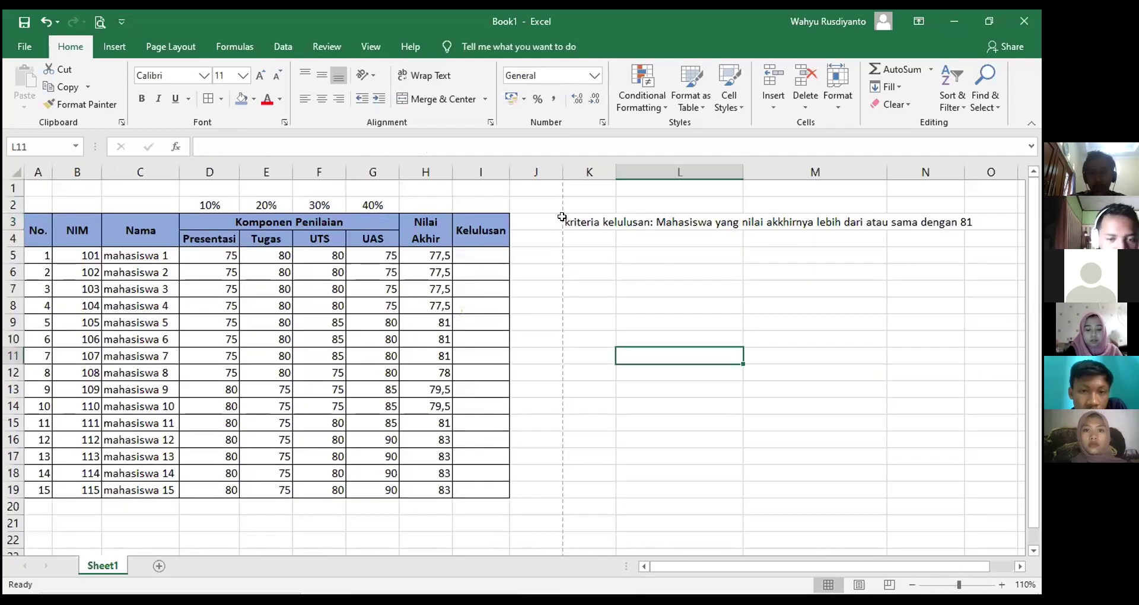
left_click(680, 217)
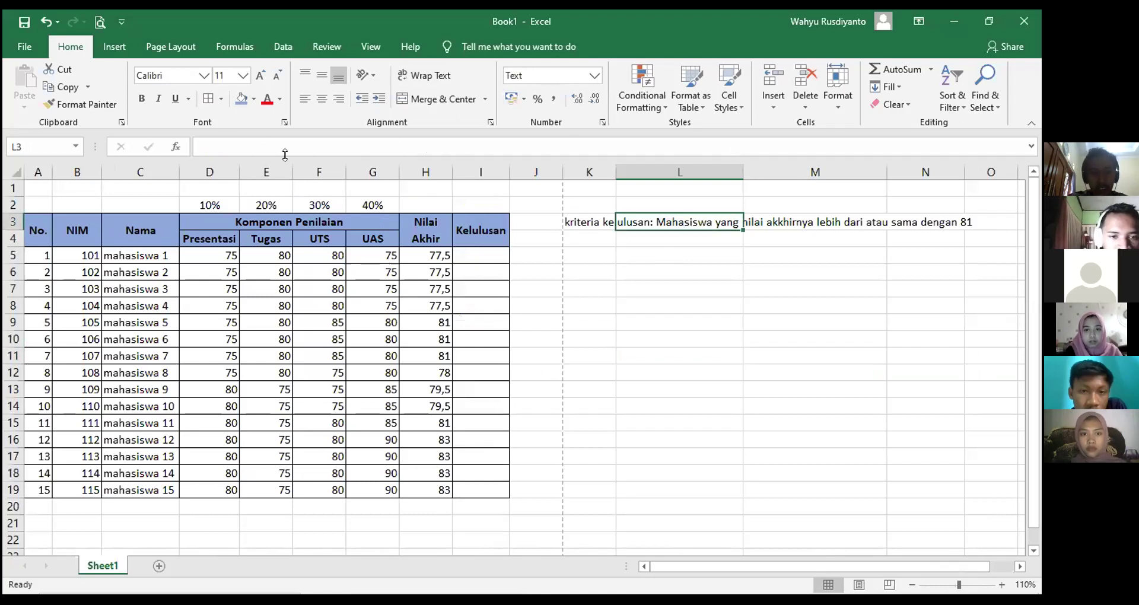
Correct the misspelled word in the K3 graduation criterion to "akhirnya"
left_click(729, 305)
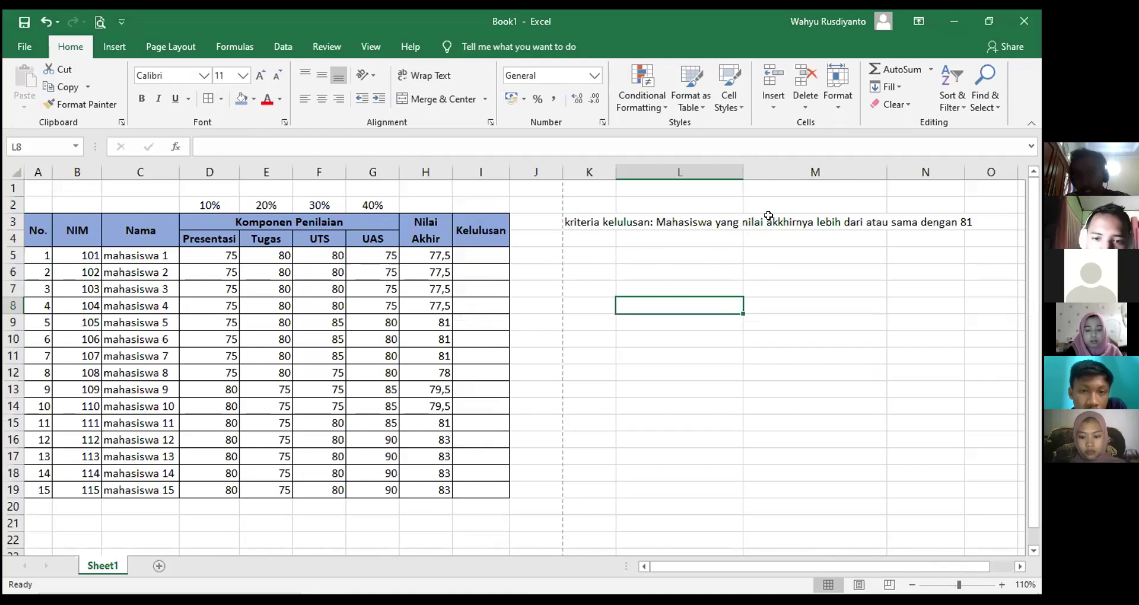
double_click(779, 216)
left_click(775, 249)
left_click(571, 218)
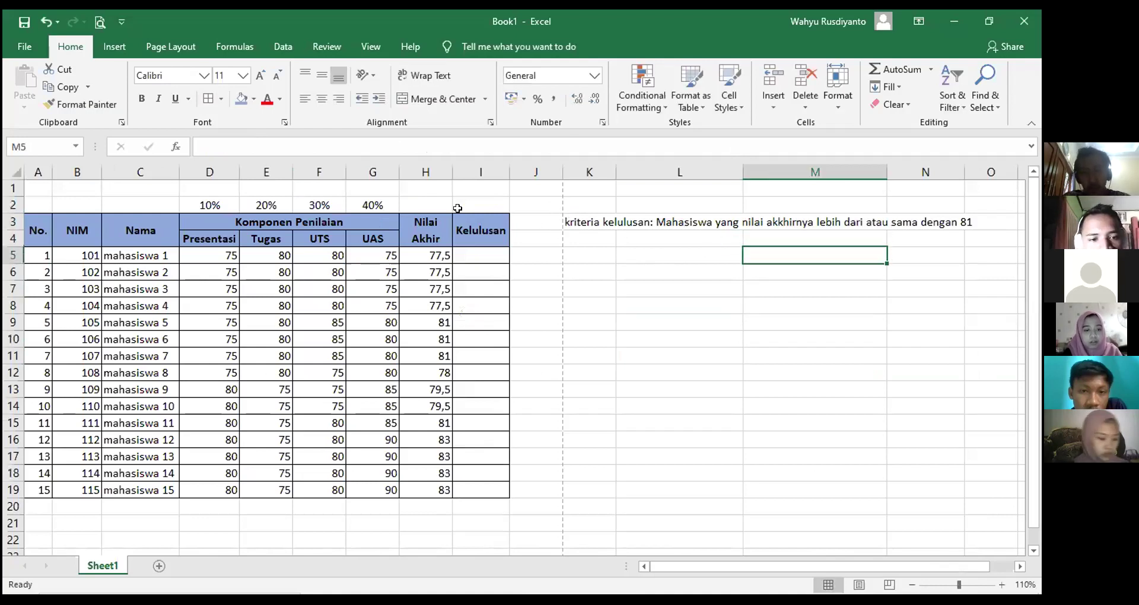
left_click(407, 146)
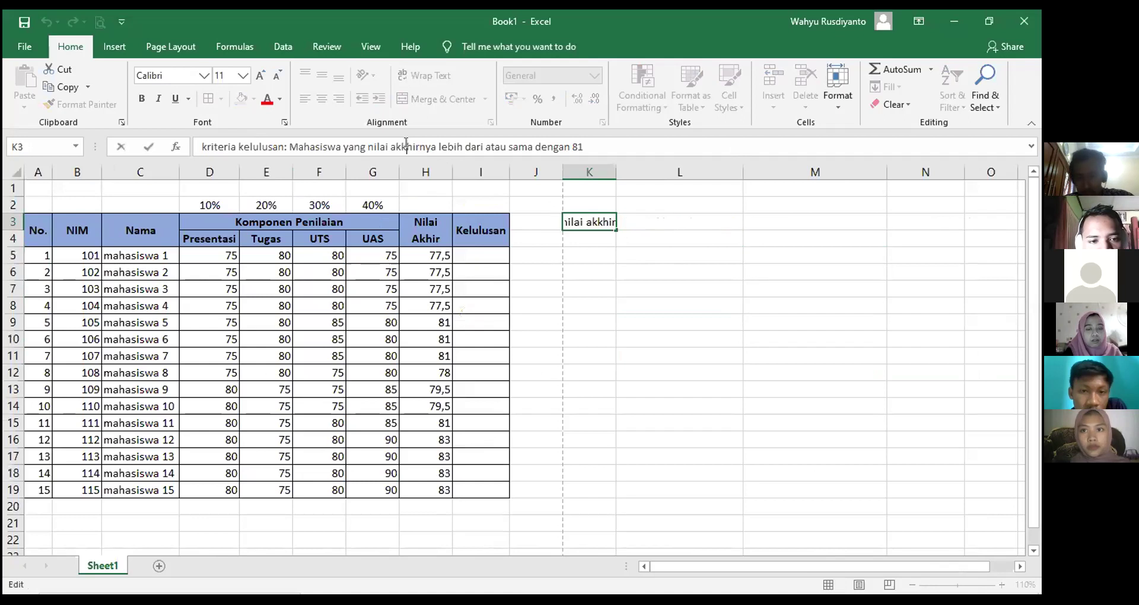
left_click(607, 283)
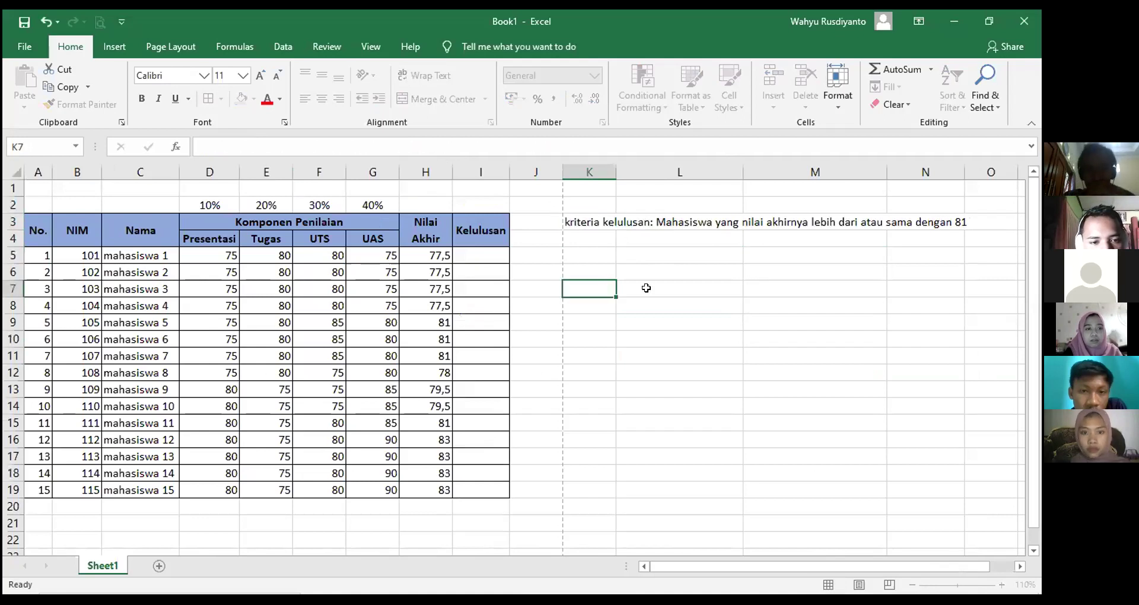
Start an IF formula in cell I5 with the logical test H5>=81, at 150% worksheet zoom
double_click(999, 583)
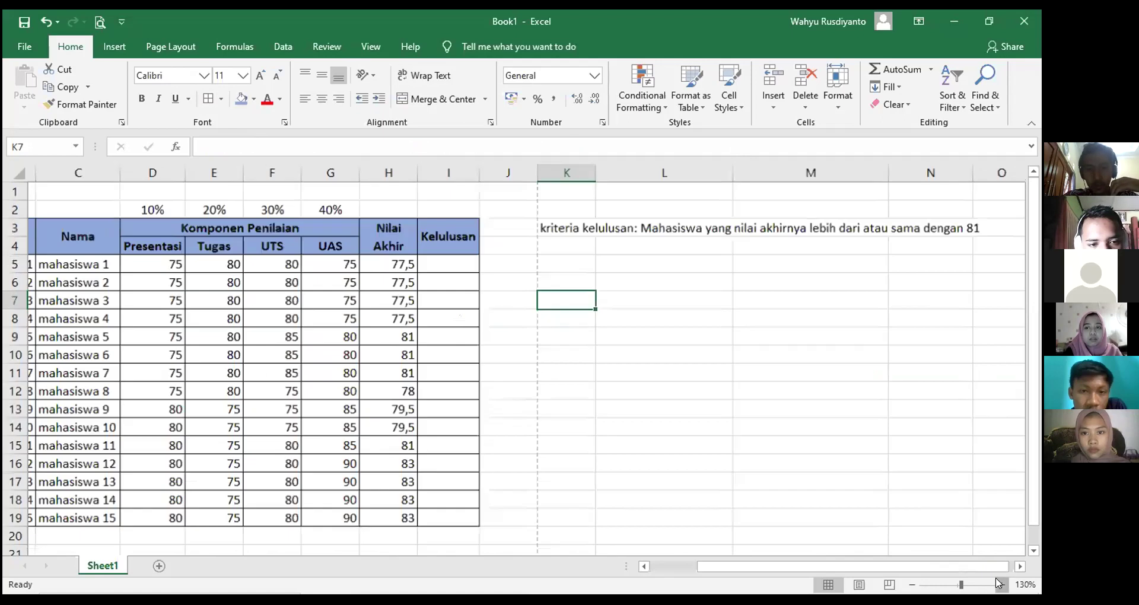
double_click(1001, 585)
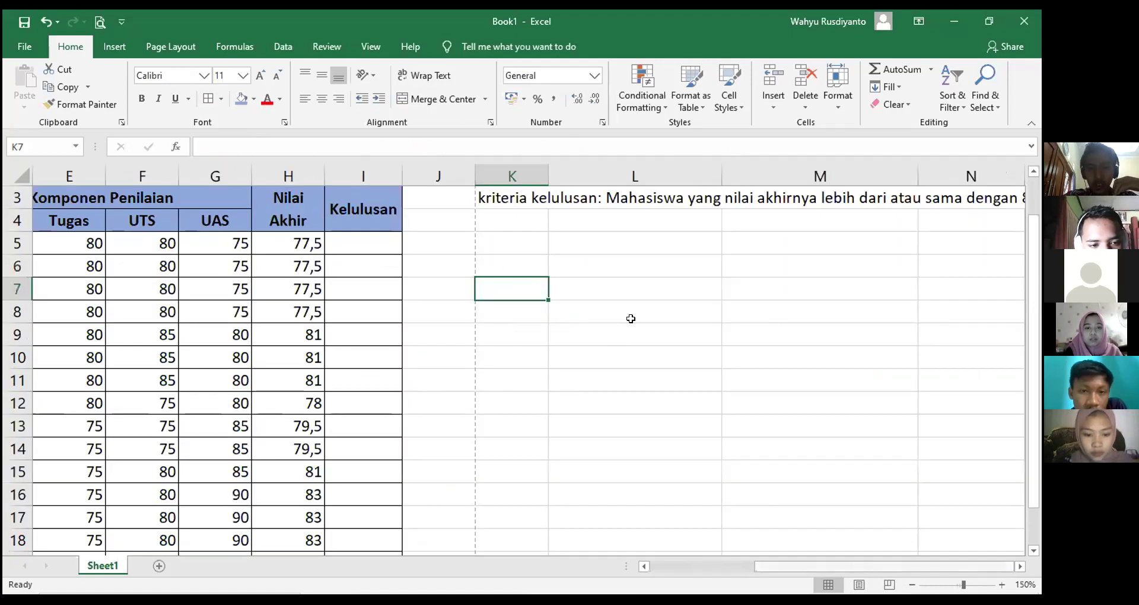
scroll(631, 320, "left", 4)
left_click(655, 240)
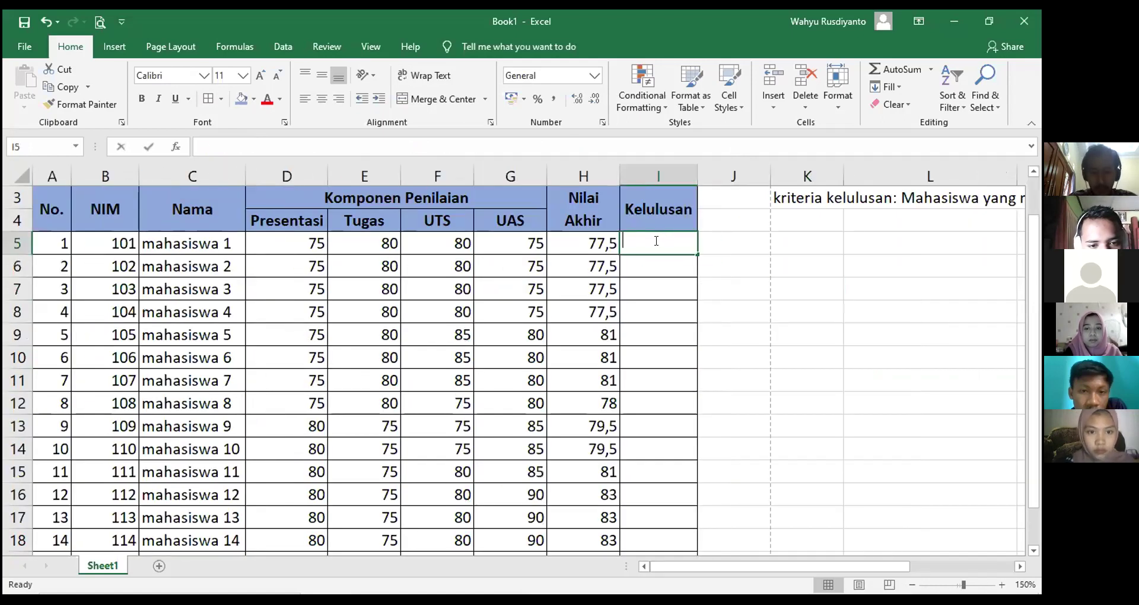
type("=if(")
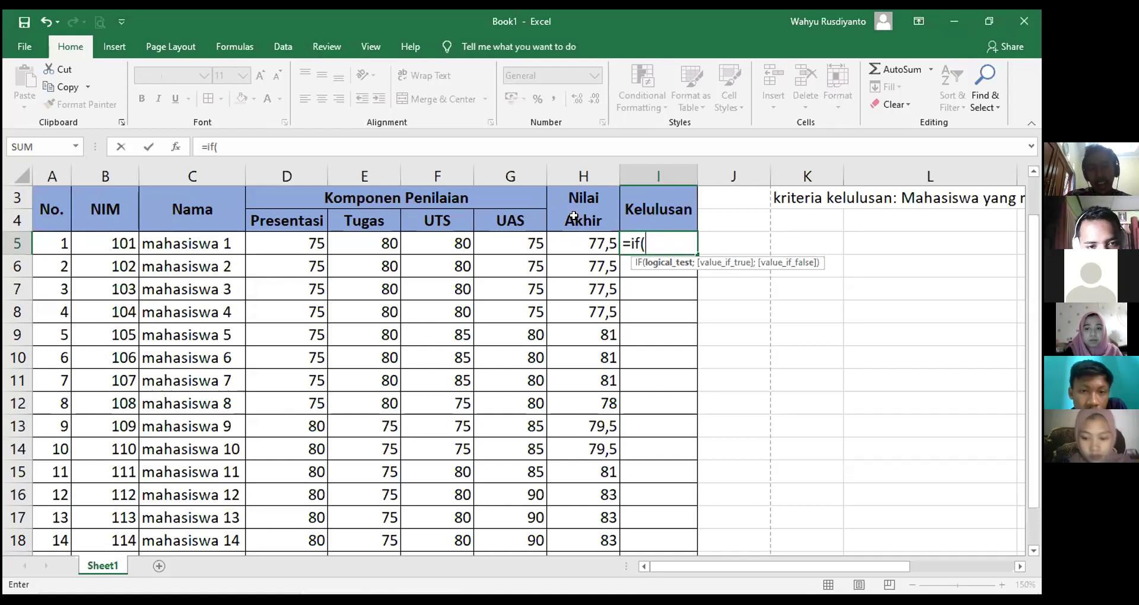
left_click(580, 245)
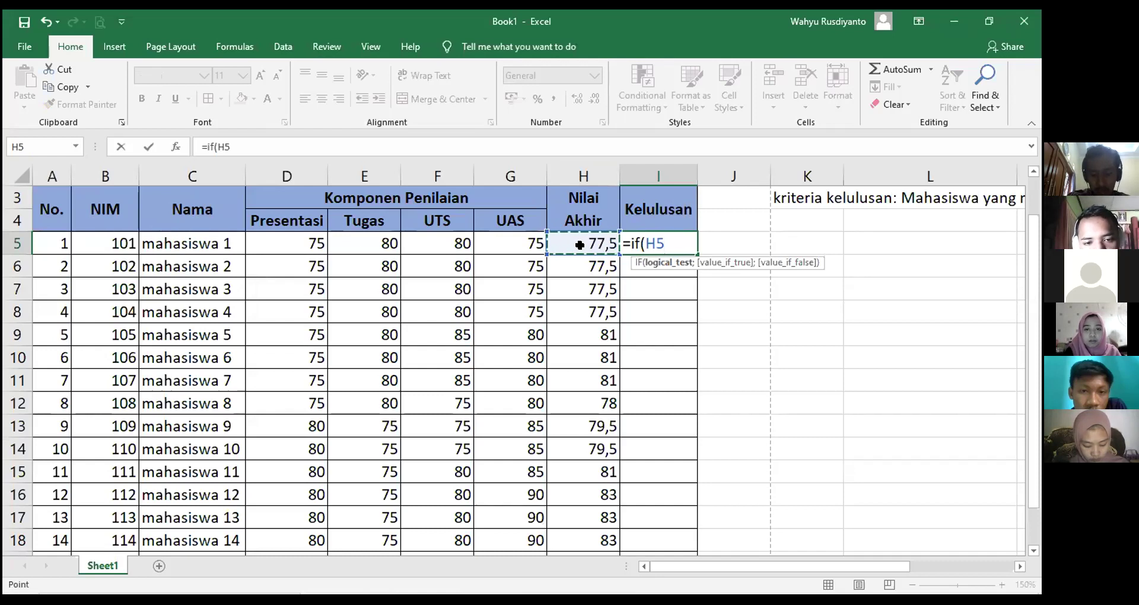
type(">")
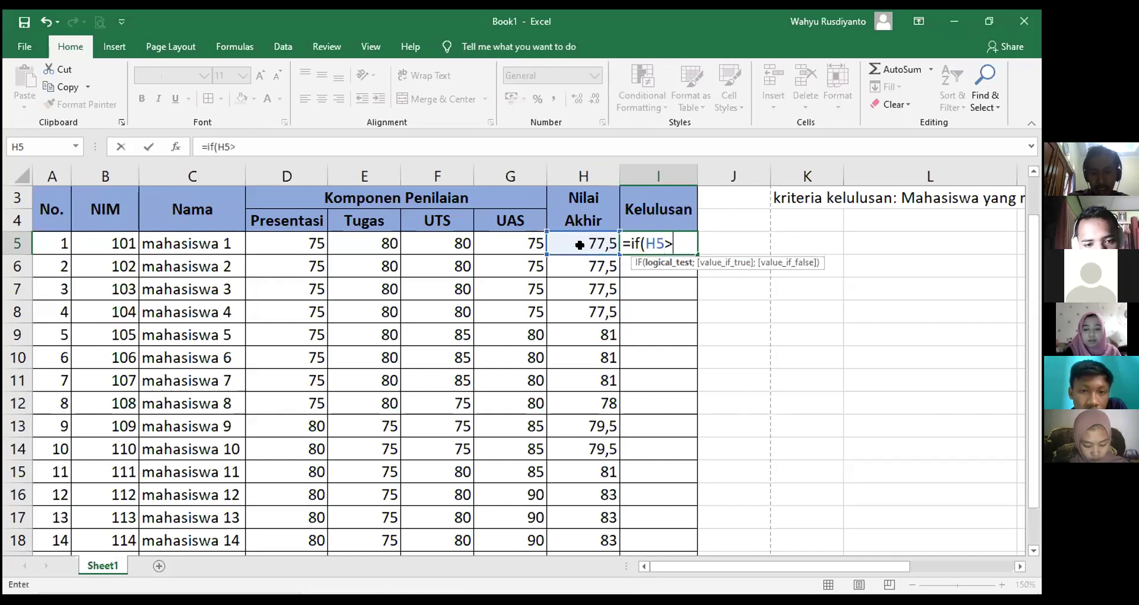
type("=")
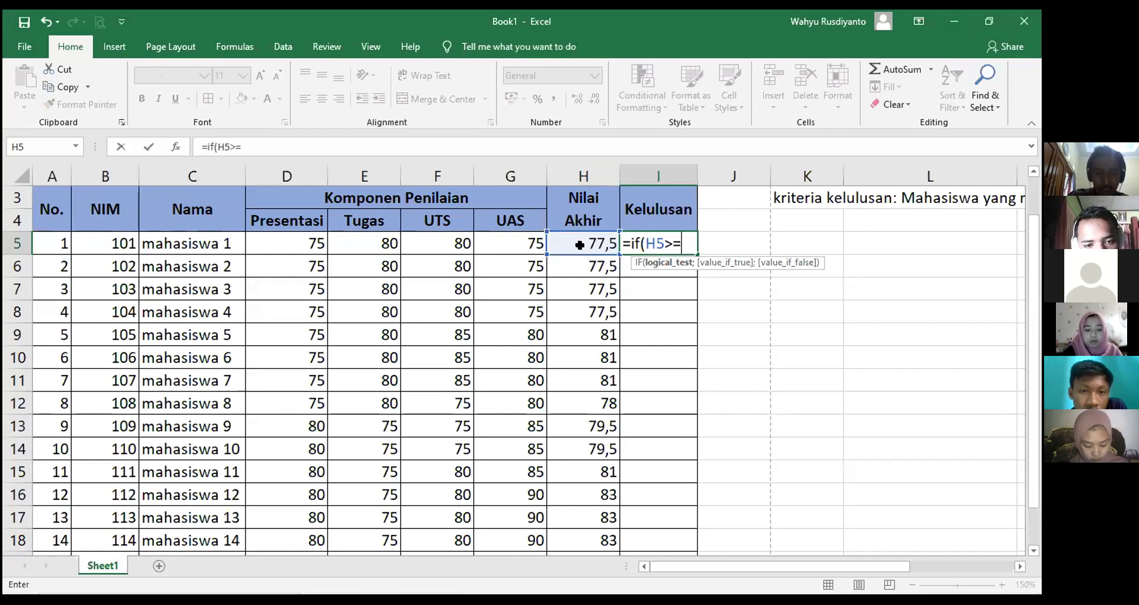
type("81")
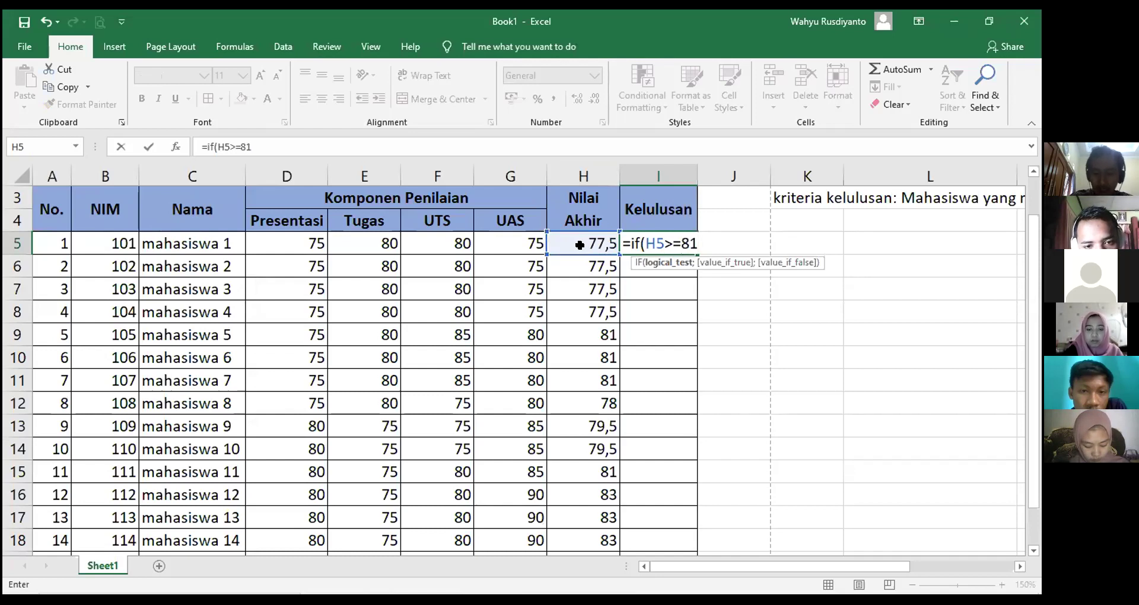
type(";")
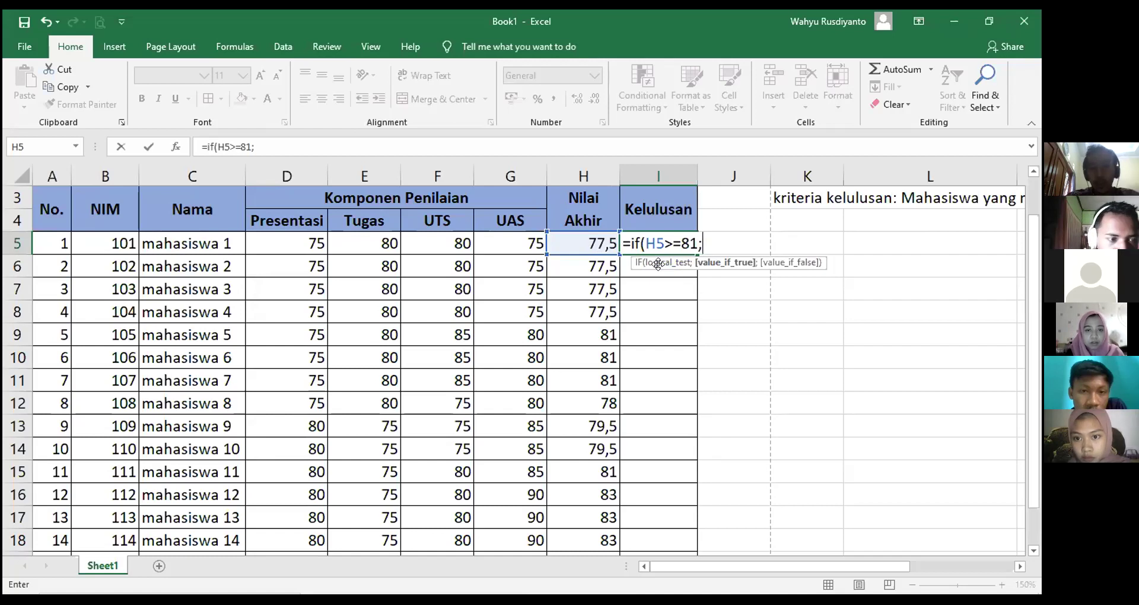
Complete the I5 formula with "Lulus" as the true value and "Tidak Lulus" as the false value
type("\"Lululs")
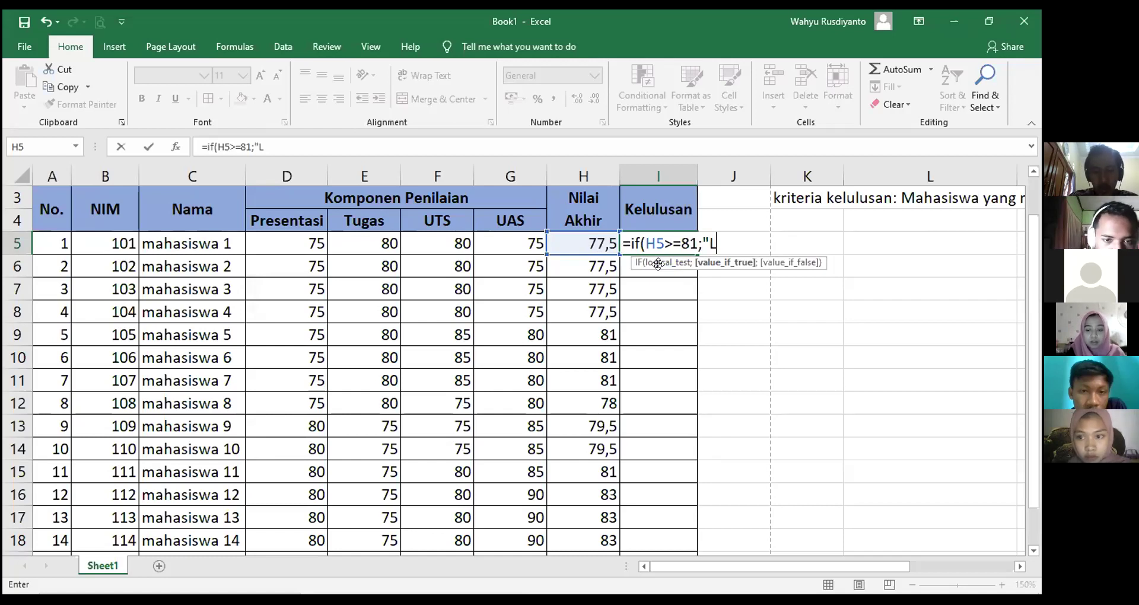
key("BackSpace")
key("BackSpace")
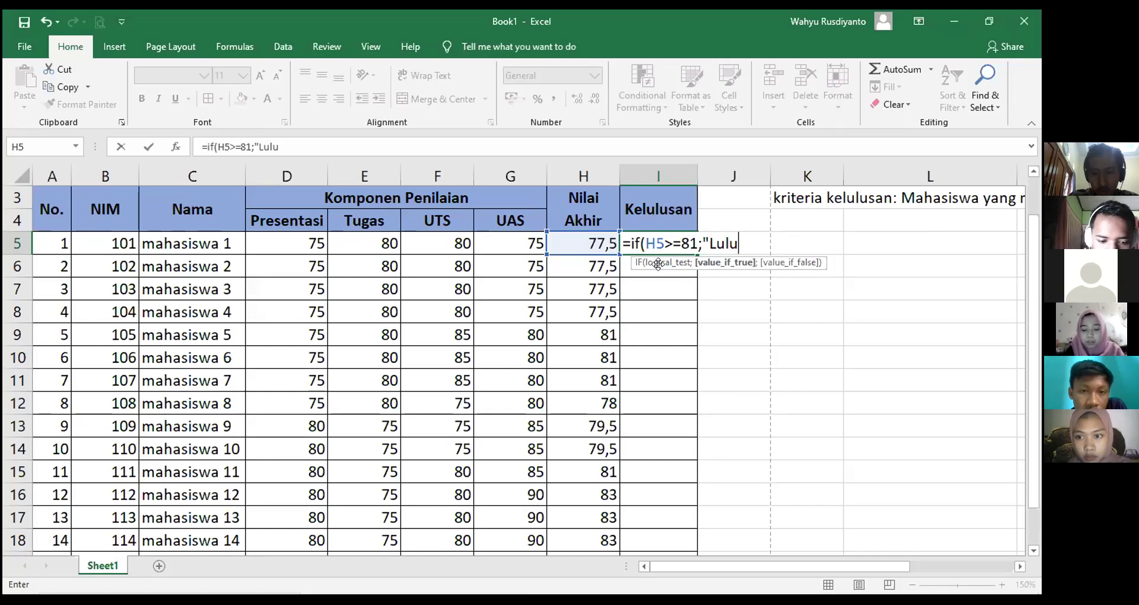
type("s\"")
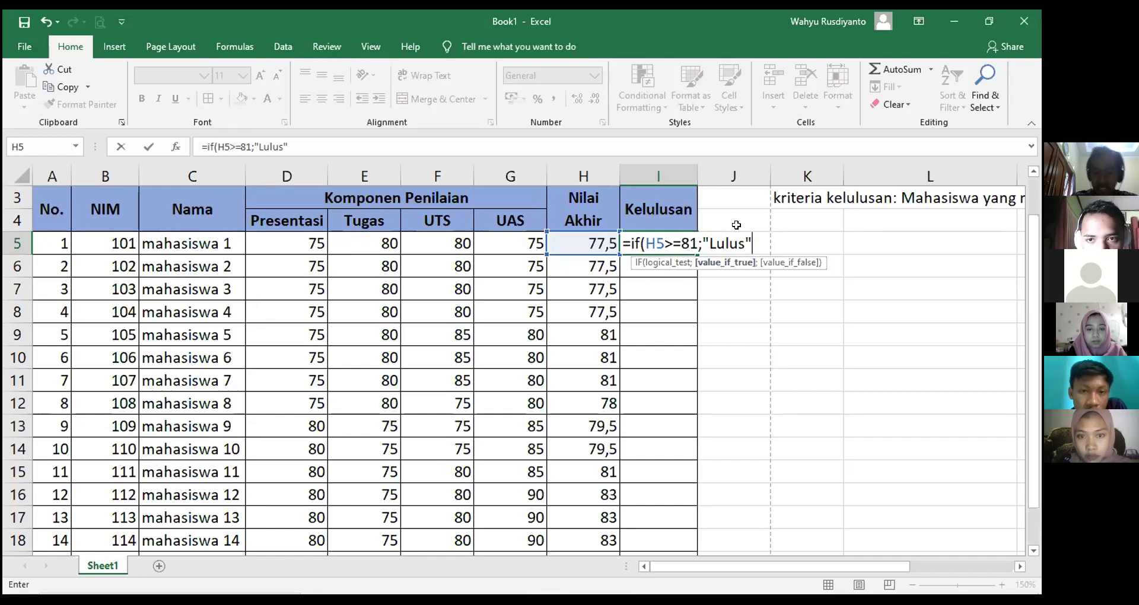
type(";\"Tida")
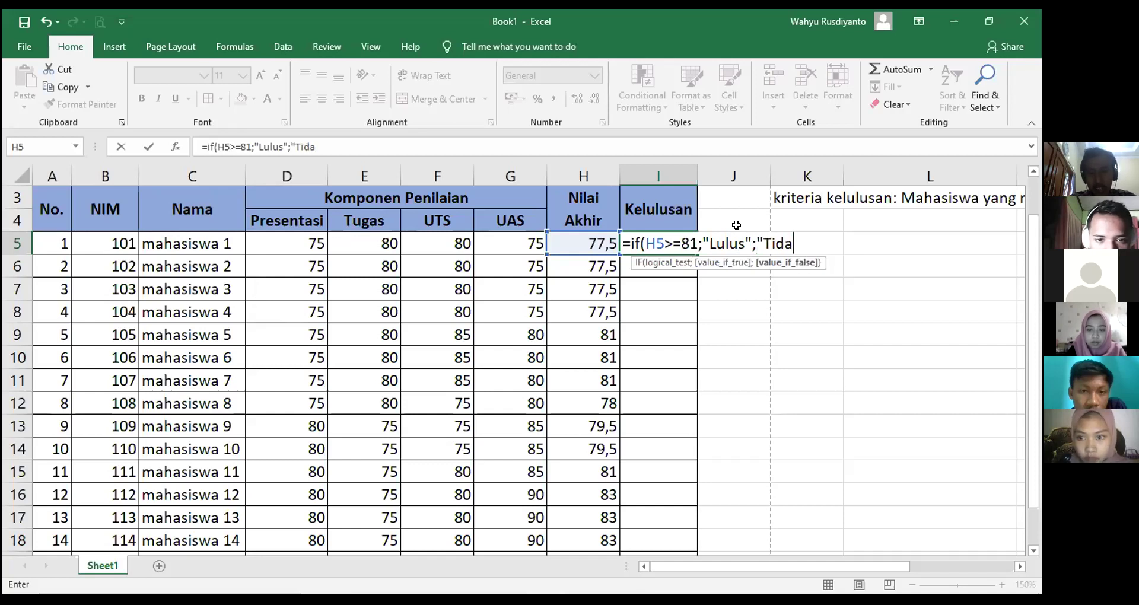
type("k Lulus")
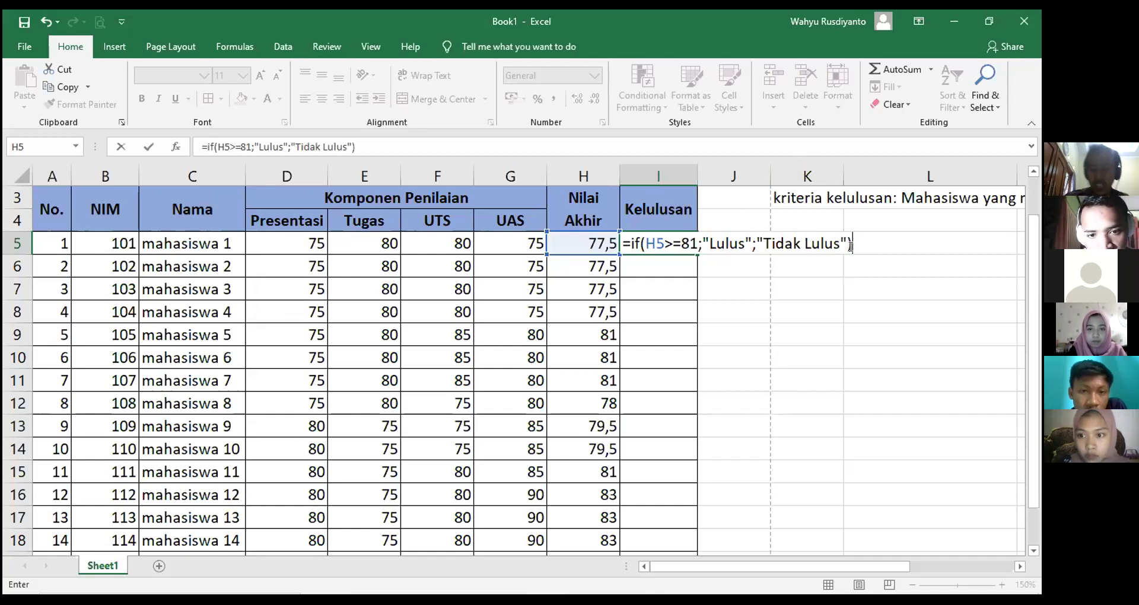
key("Return")
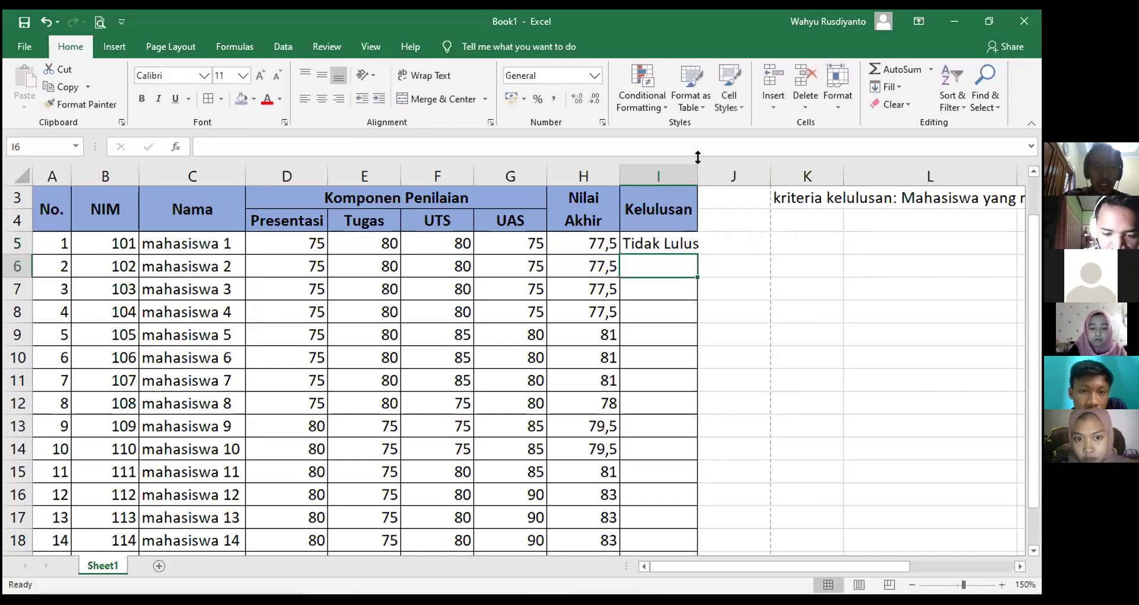
Fit the Kelulusan column to its contents and fill the I5 formula down to I19
double_click(696, 176)
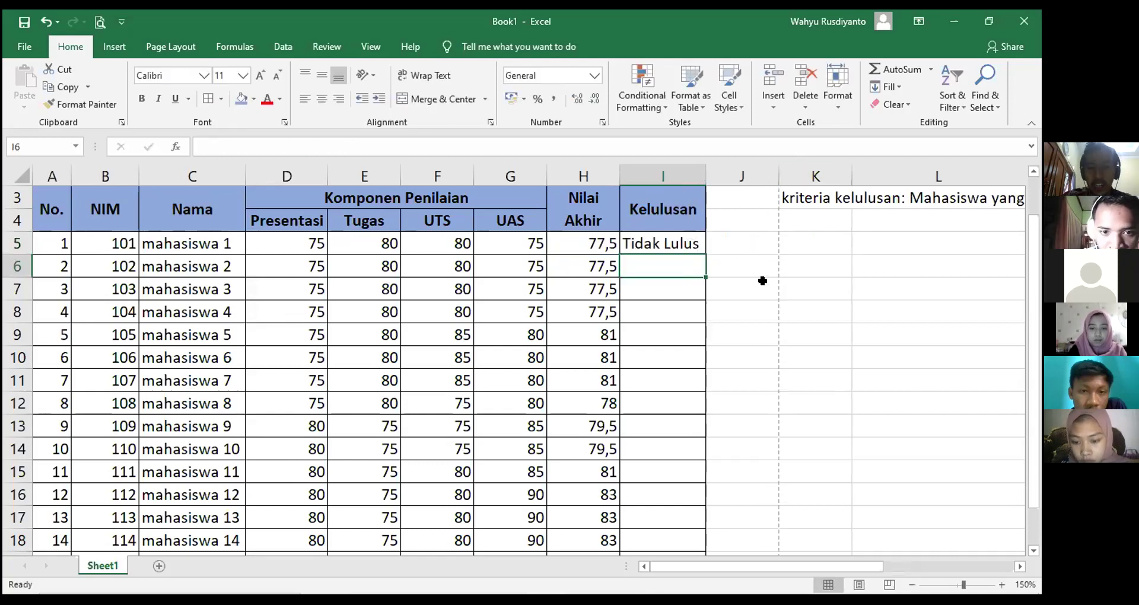
left_click(688, 237)
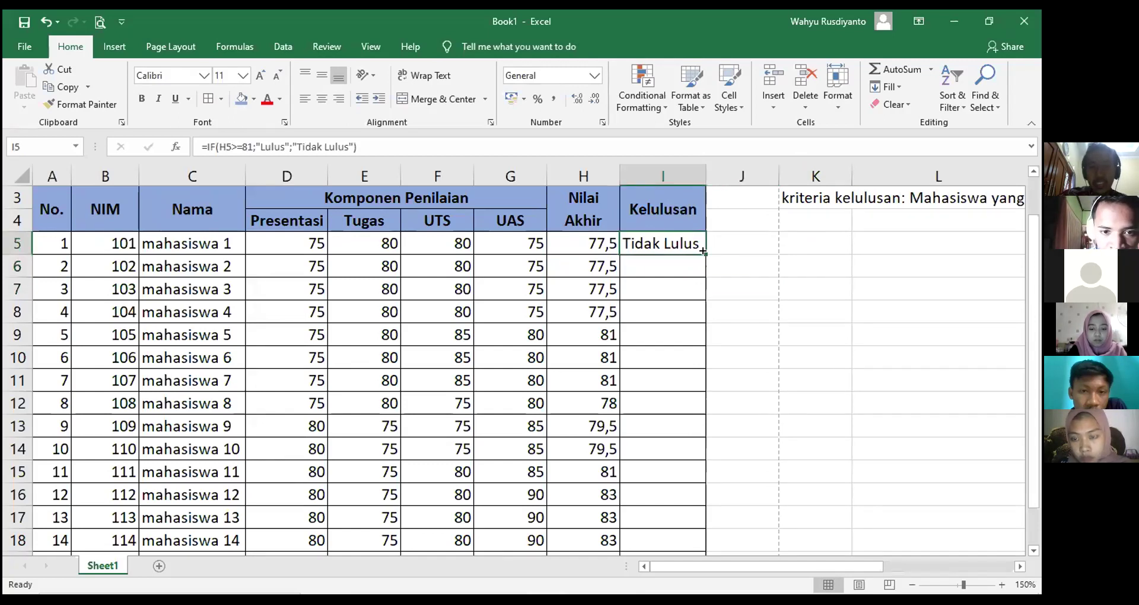
left_click_drag(703, 252, 681, 526)
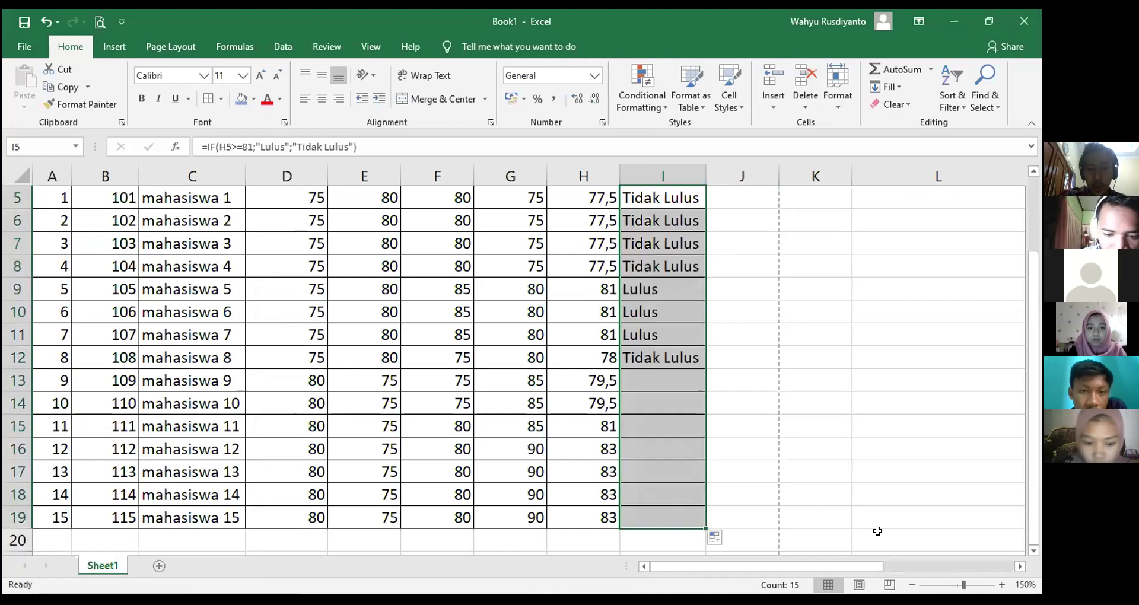
left_click(916, 586)
left_click(793, 468)
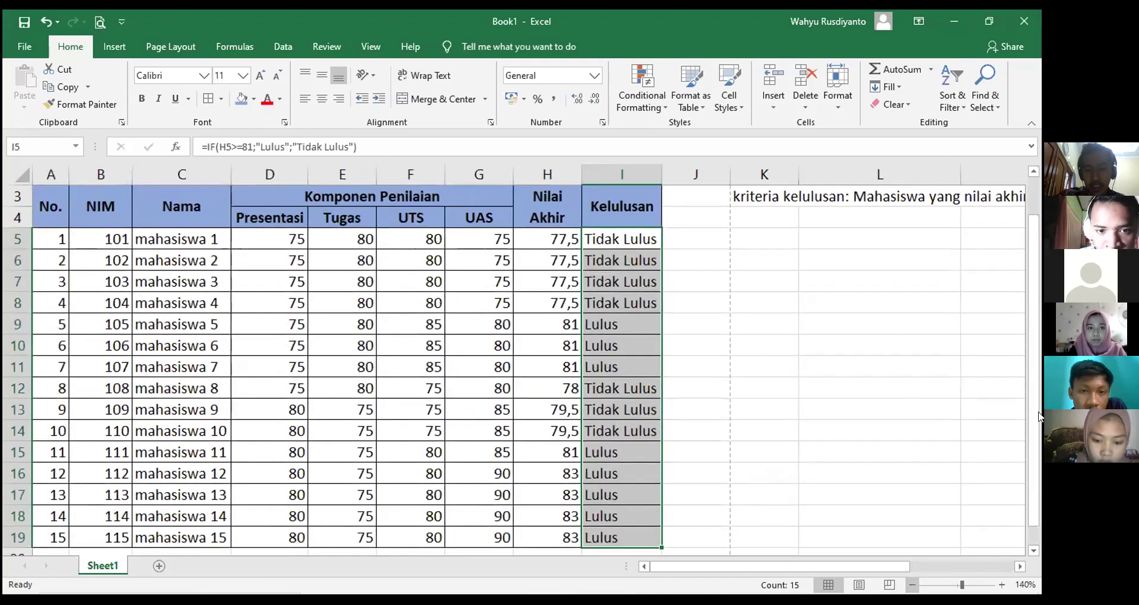
left_click(752, 348)
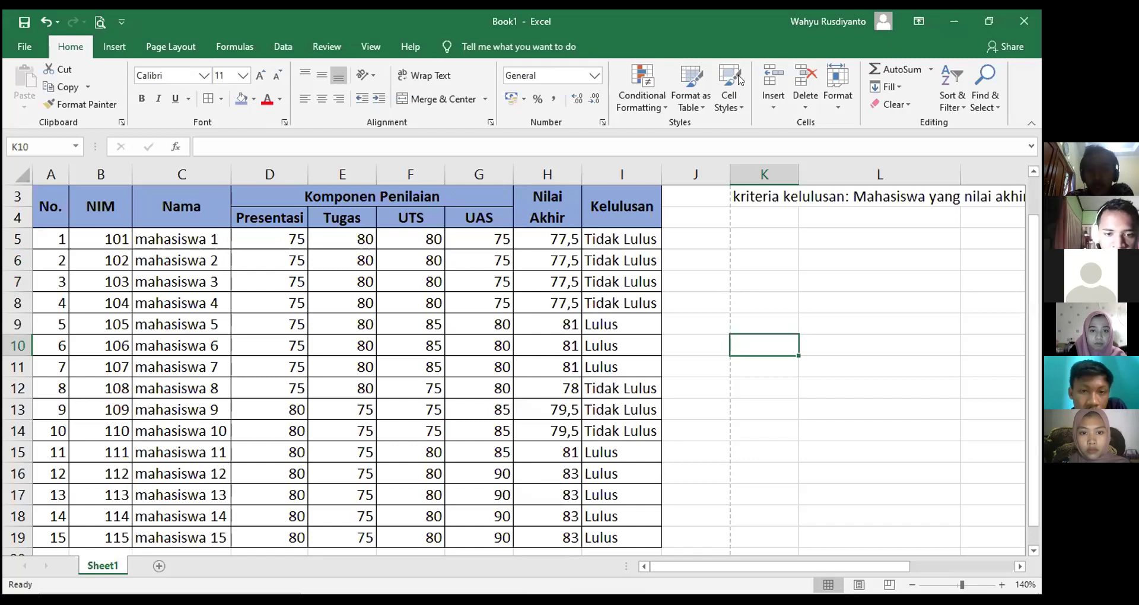
Examine the IF formula in cell I5 and its reference to the final grade
left_click(594, 236)
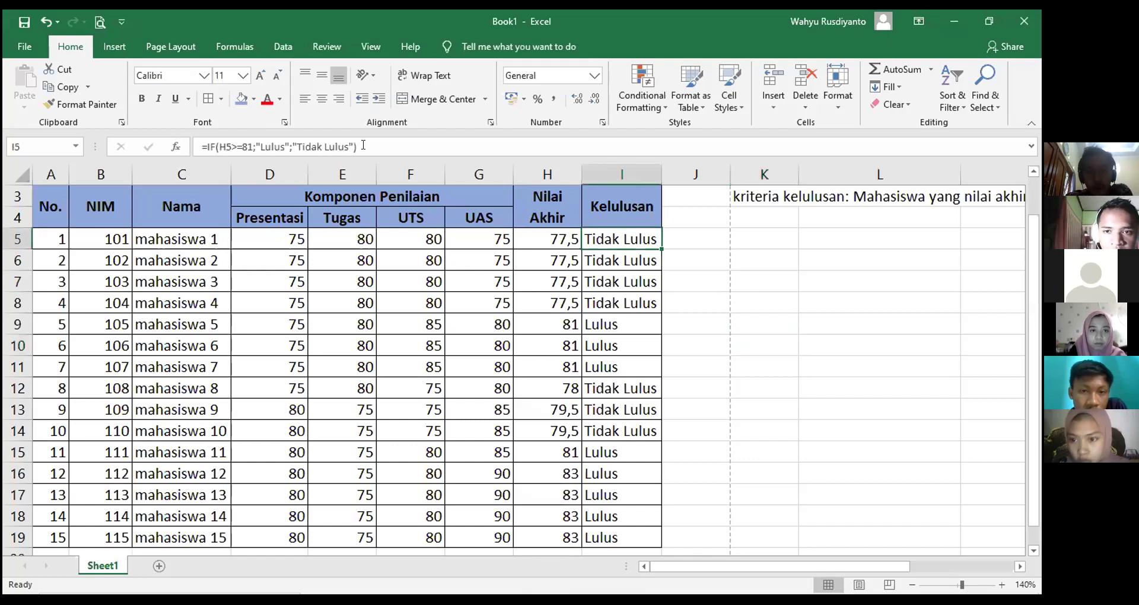
double_click(593, 236)
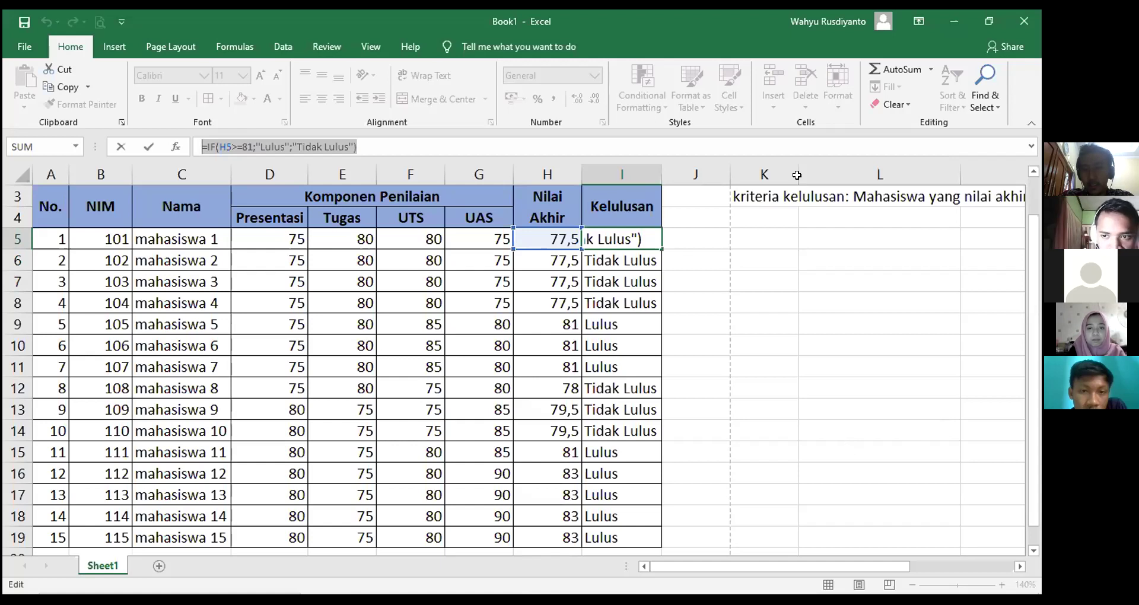
left_click(369, 143)
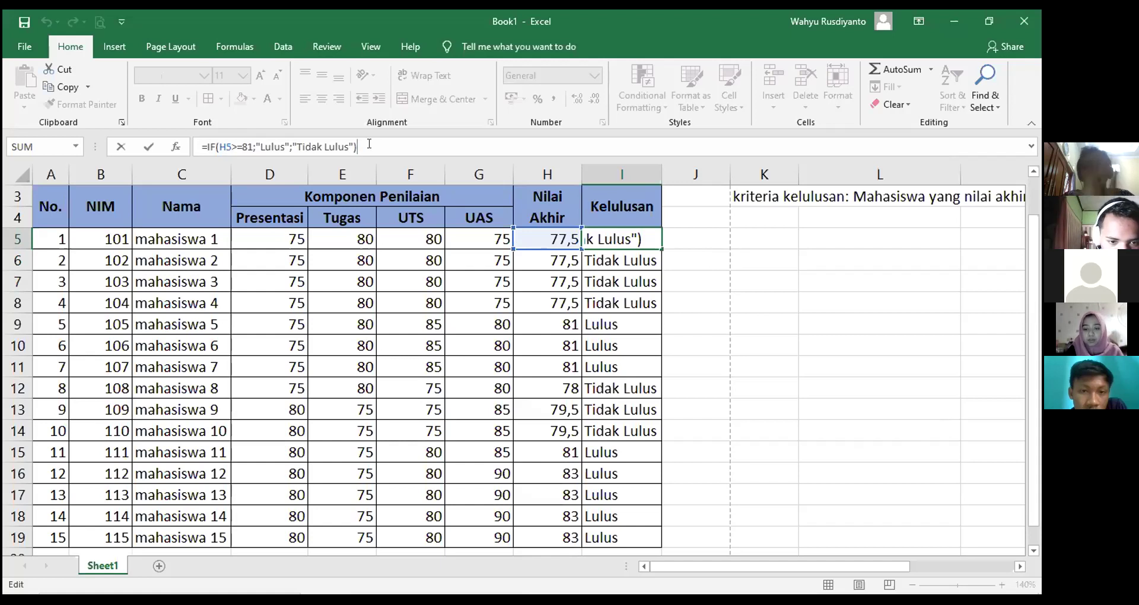
left_click(649, 237)
key("Return")
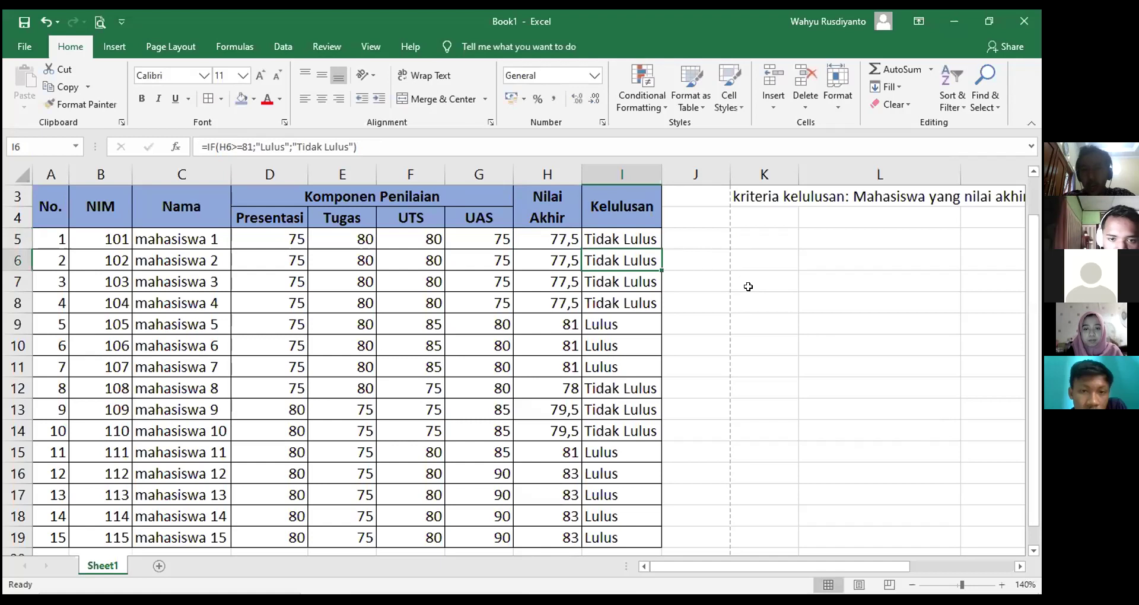
Delete the weight percentages in D2:G2 above the assessment component headings, with the worksheet at 100% zoom
left_click(748, 283)
scroll(773, 342, "down", 2)
scroll(778, 370, "up", 3)
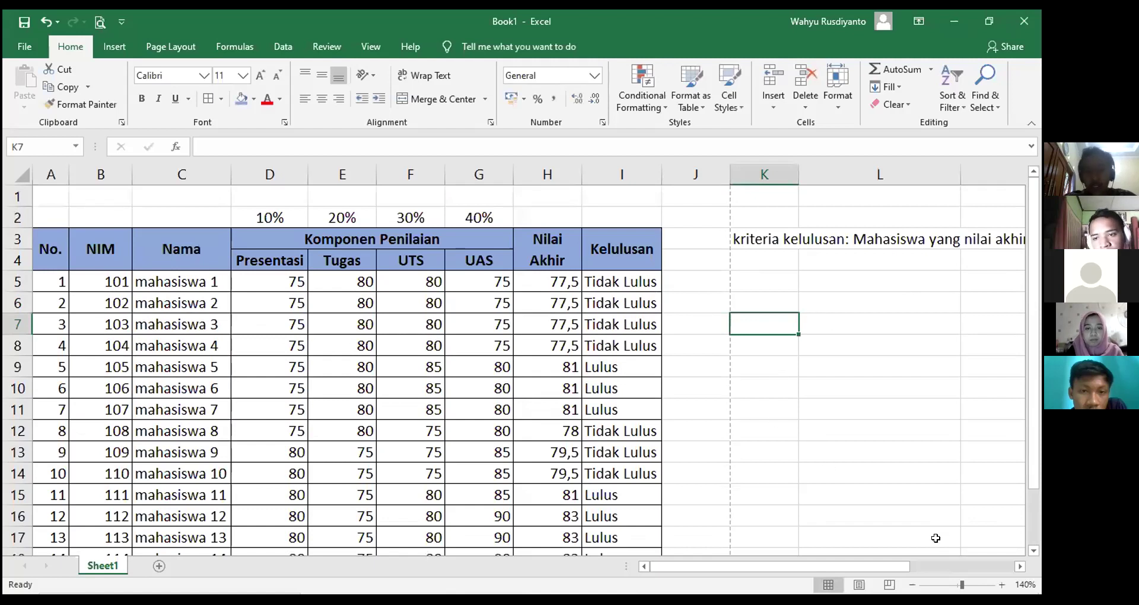
left_click(909, 583)
left_click(908, 584)
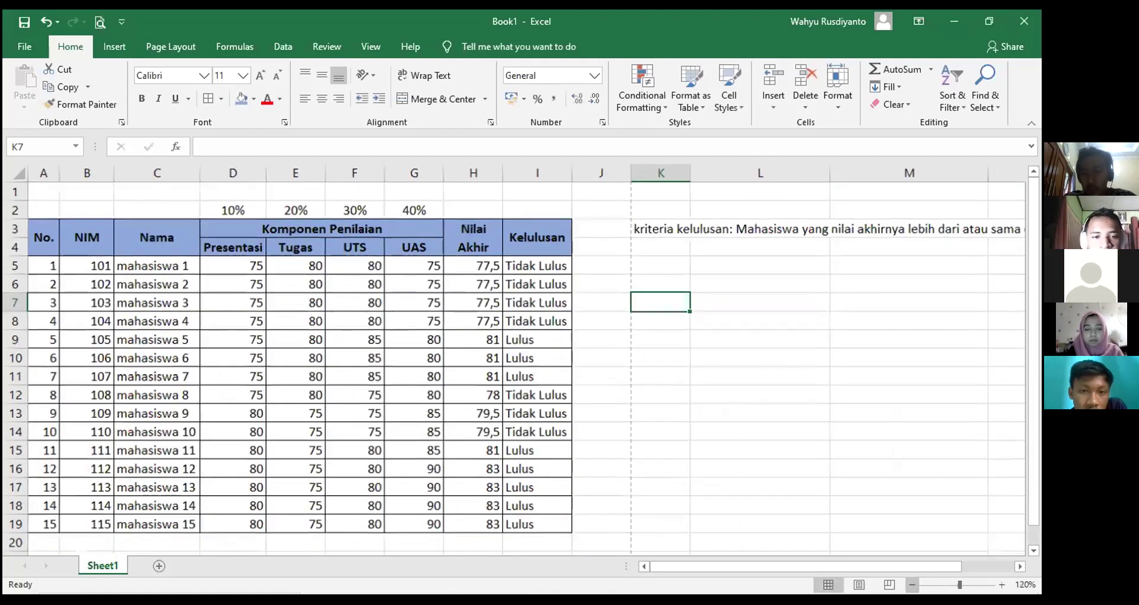
left_click(908, 583)
left_click(909, 584)
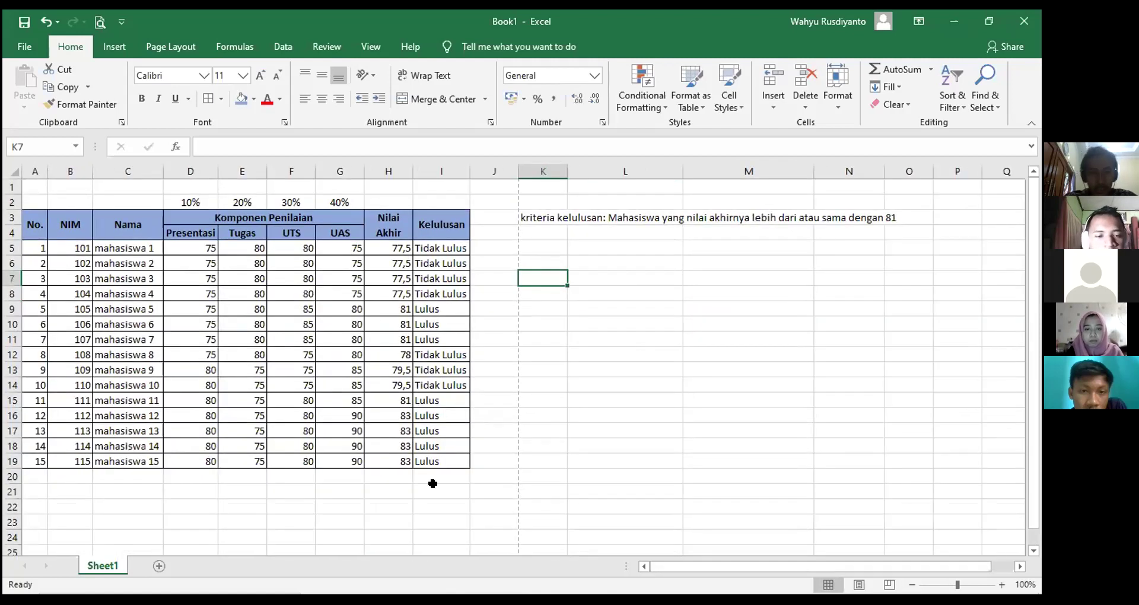
left_click(391, 461)
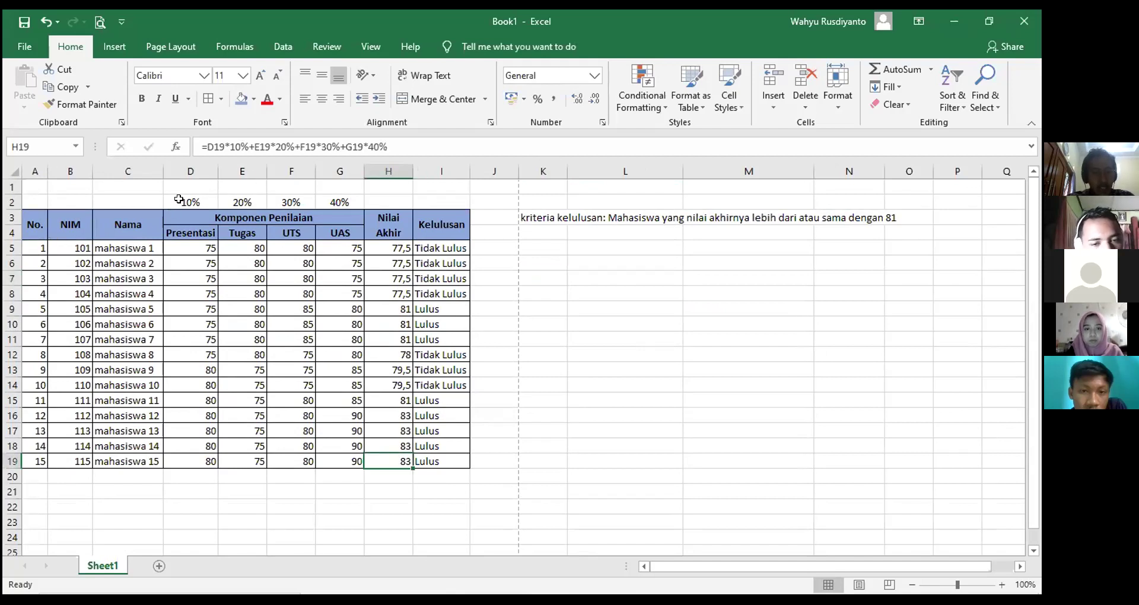
left_click_drag(178, 199, 339, 202)
key("Delete")
left_click(741, 354)
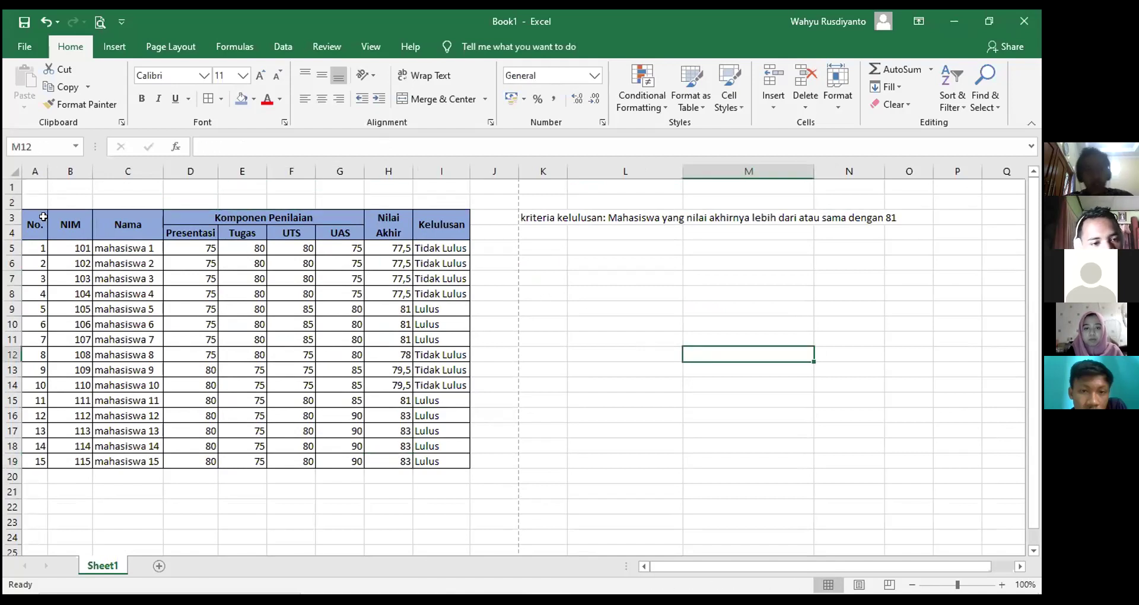
Enter the title "DAFTAR NILAI MAHASISWA MPI KELAS A 2020" in cell A1
left_click(34, 187)
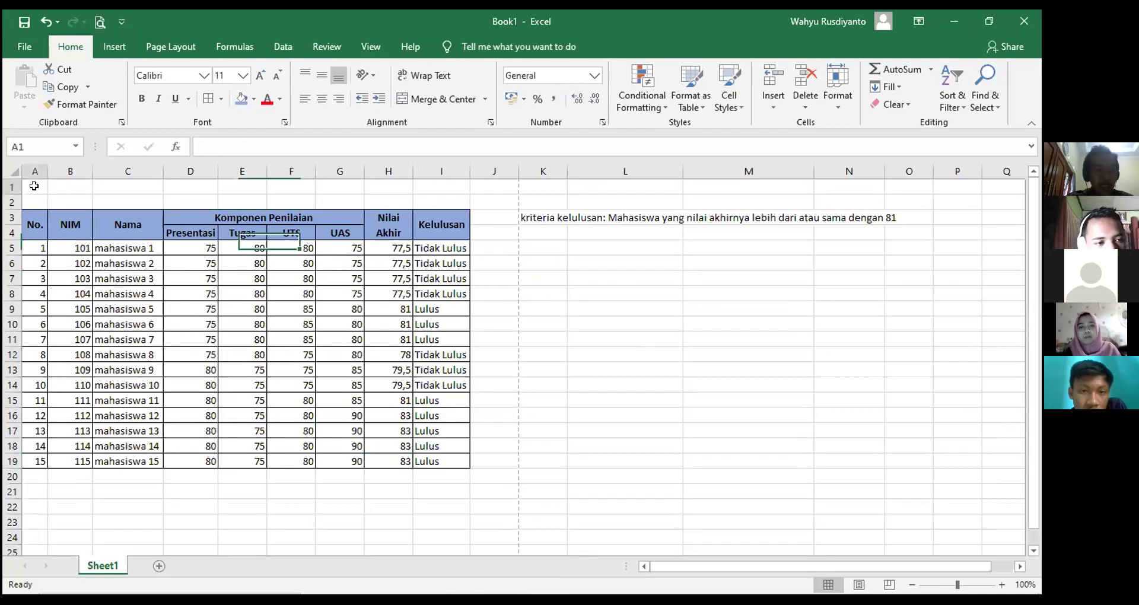
type("daftar")
key("BackSpace")
key("BackSpace")
key("BackSpace")
key("BackSpace")
key("BackSpace")
key("BackSpace")
type("DAF")
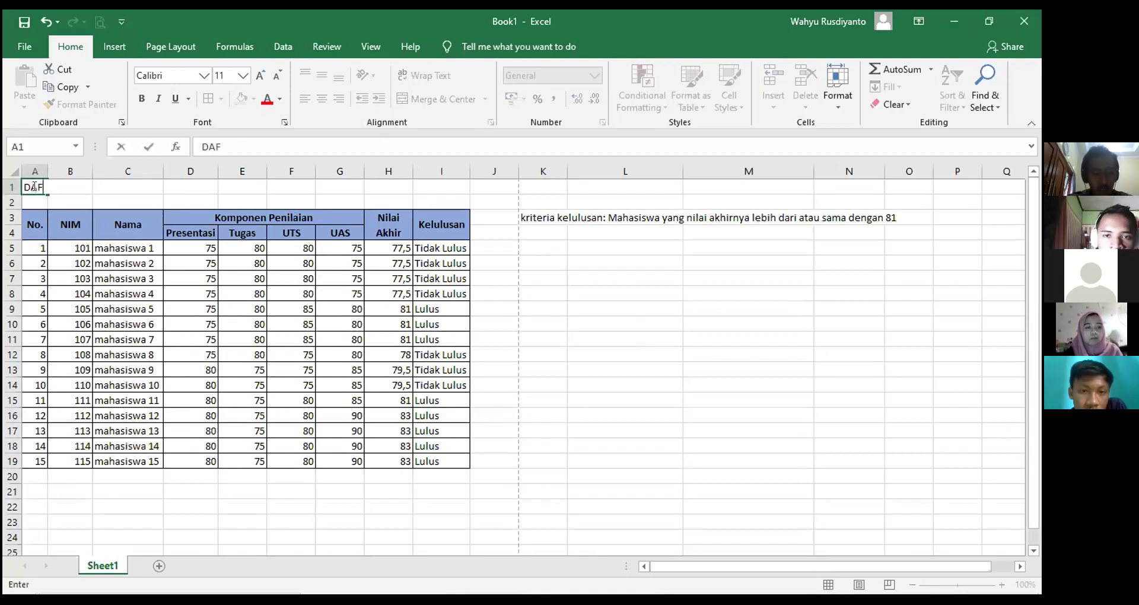
type("TAR NILAI MAHASISWA")
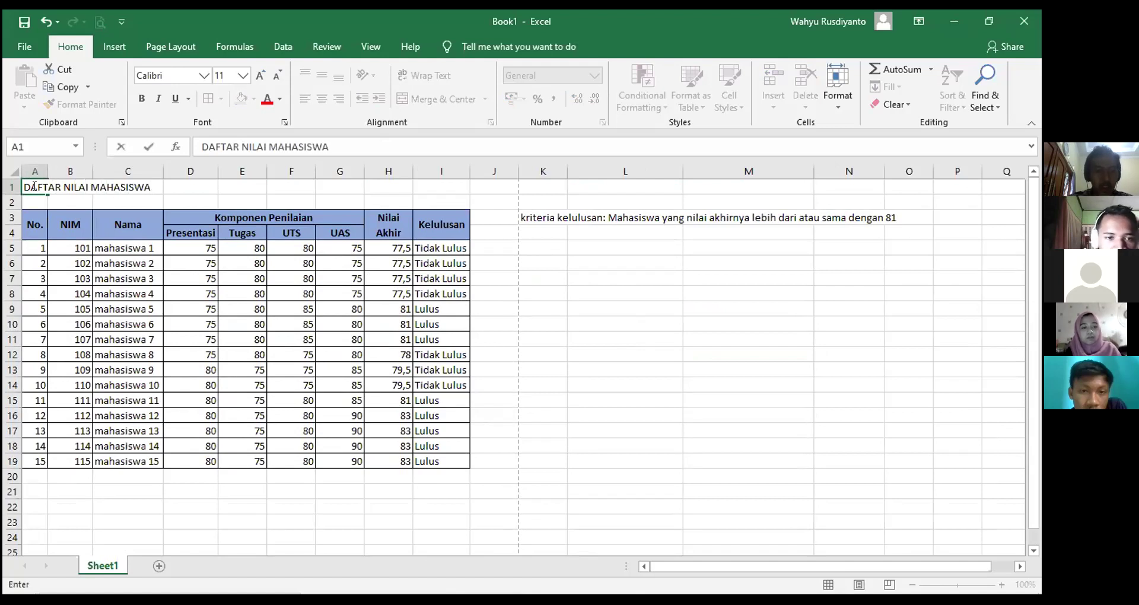
type(" KELAS")
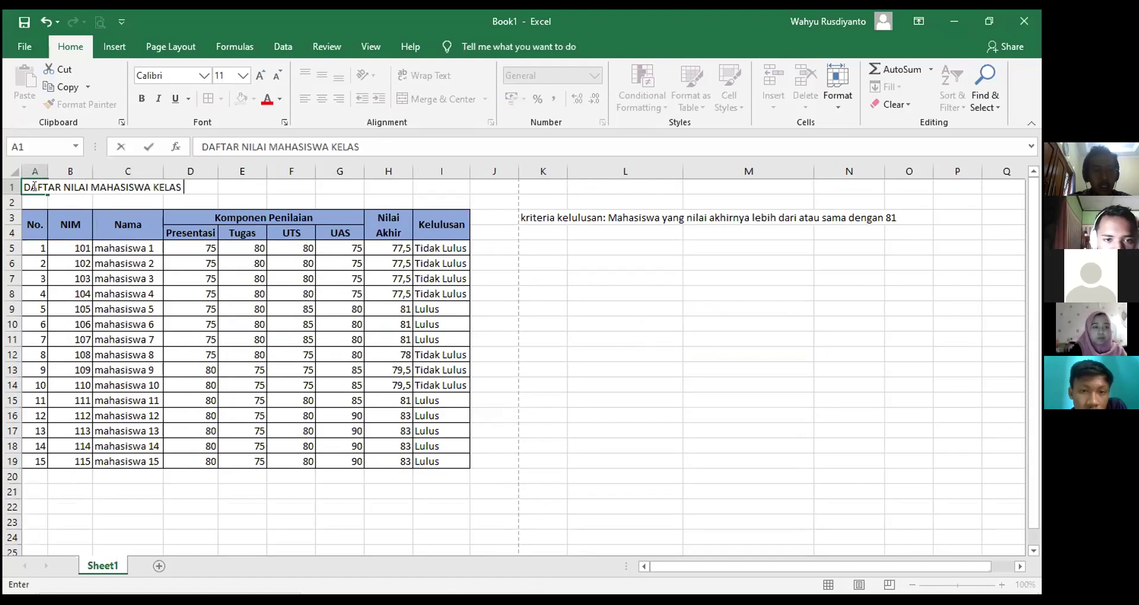
key("BackSpace")
key("BackSpace")
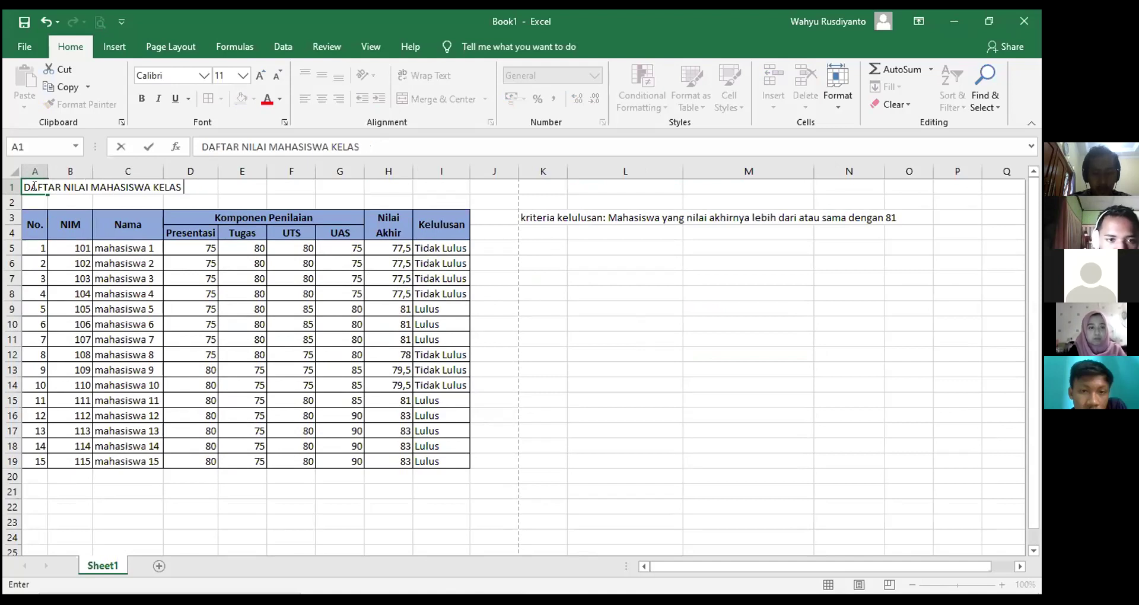
key("BackSpace")
key("BackSpace")
key("BackSpace")
key("BackSpace")
type("MPI KELAS")
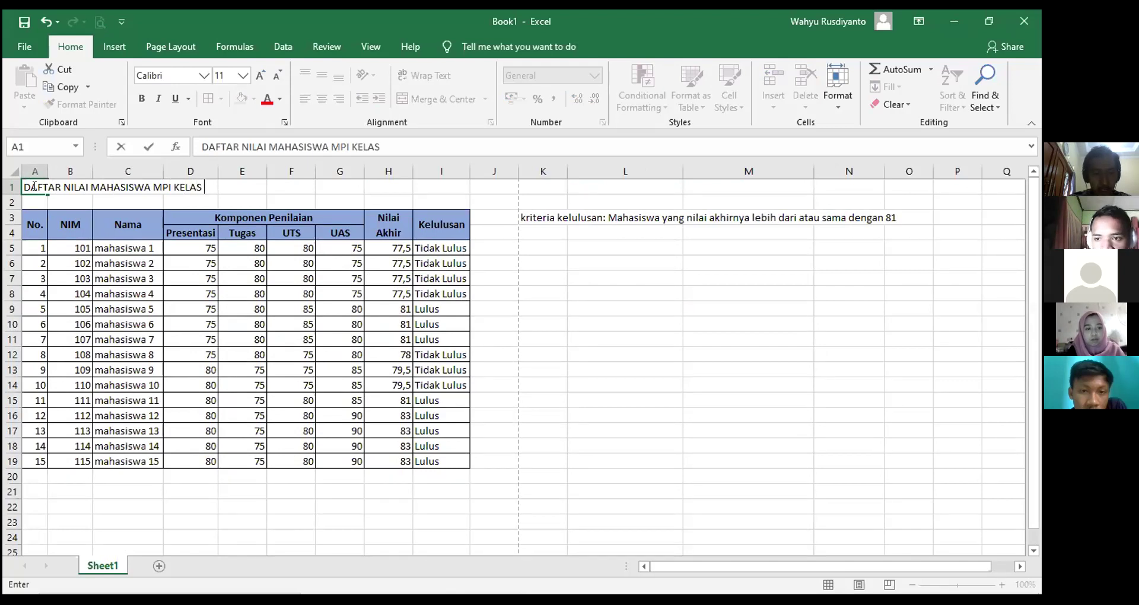
type(" A 2020")
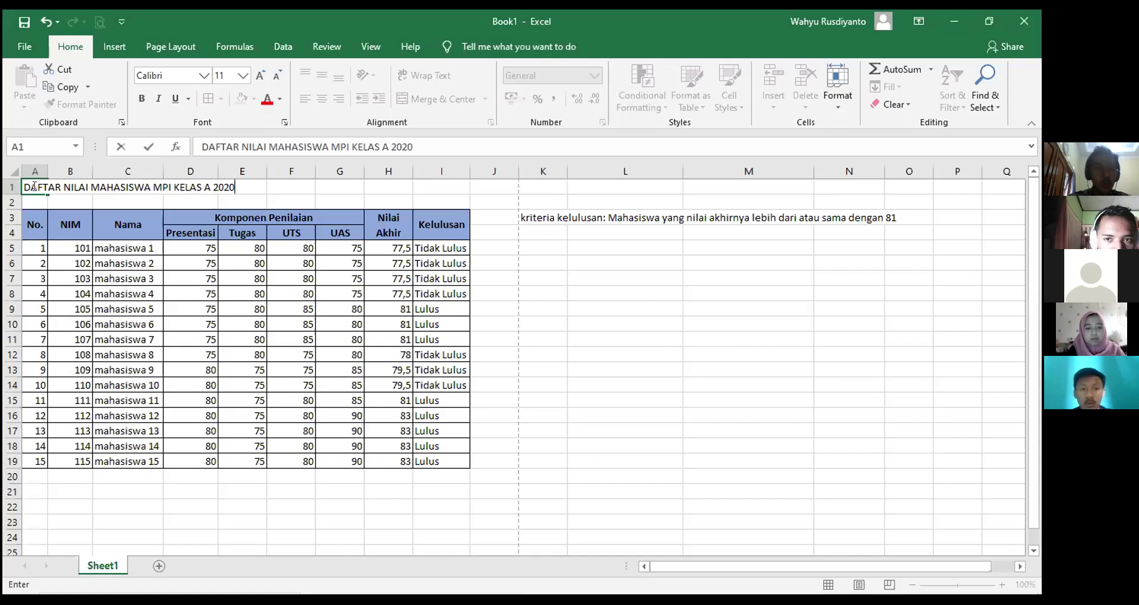
left_click(216, 225)
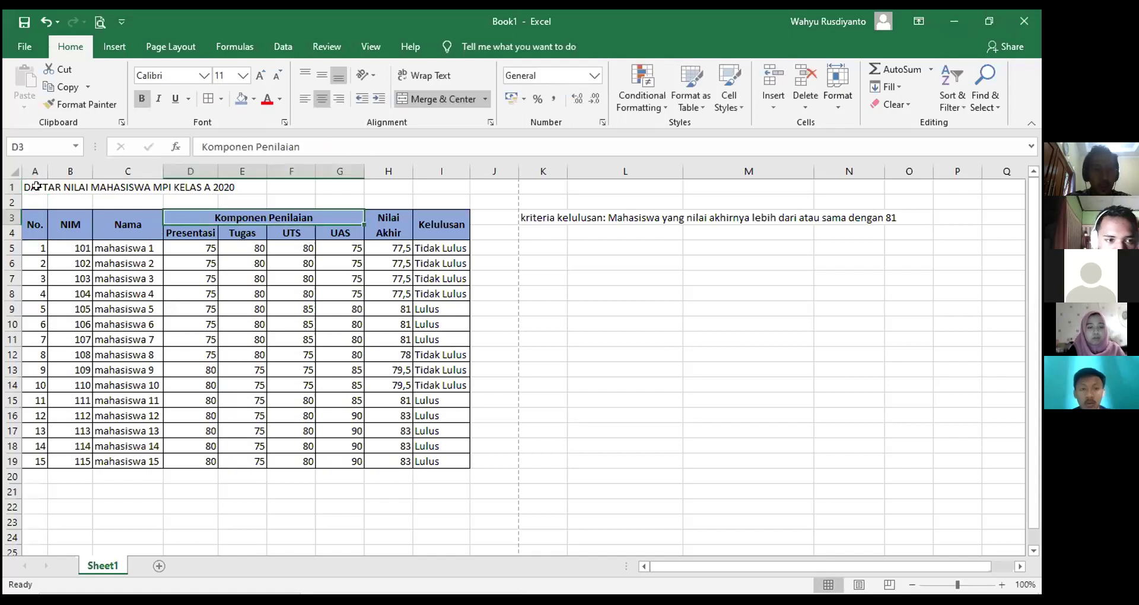
Merge and center the title across A1:I1, the full width of the table
left_click(35, 186)
left_click_drag(36, 186, 452, 179)
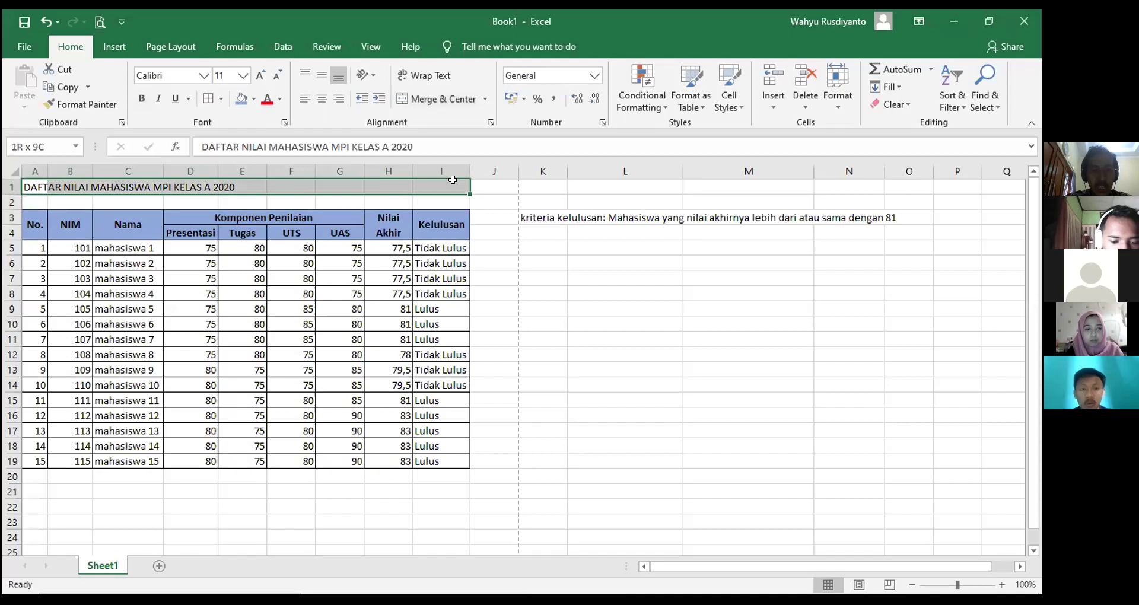
left_click(446, 101)
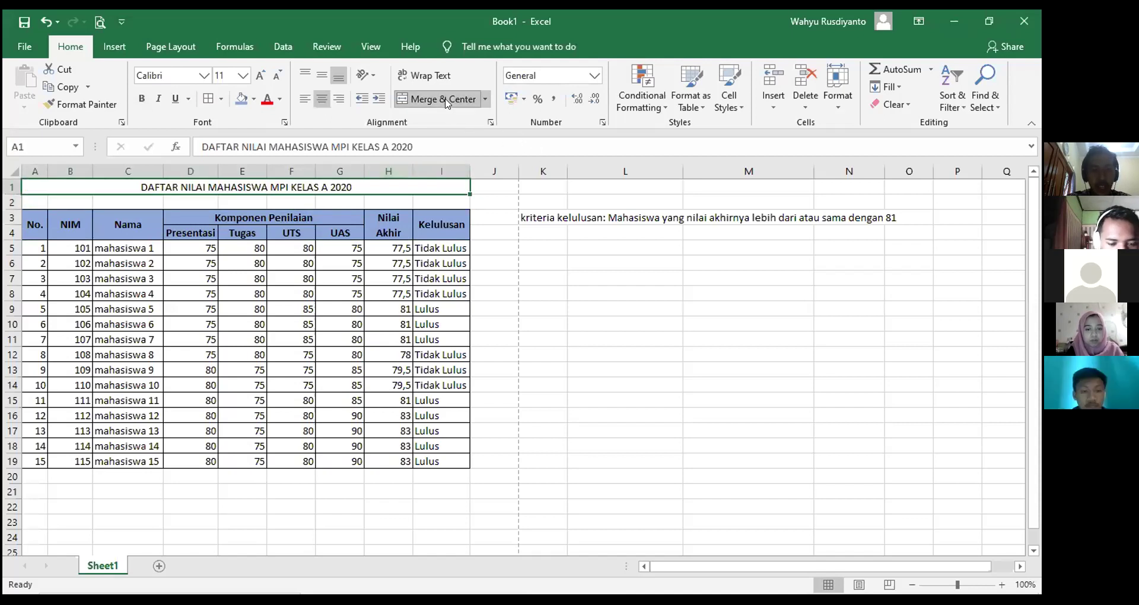
Enter the course line "MATA KULIAH: APLIKASI KOMPUTER" in cell A2 below the title
left_click(33, 200)
type("MAT")
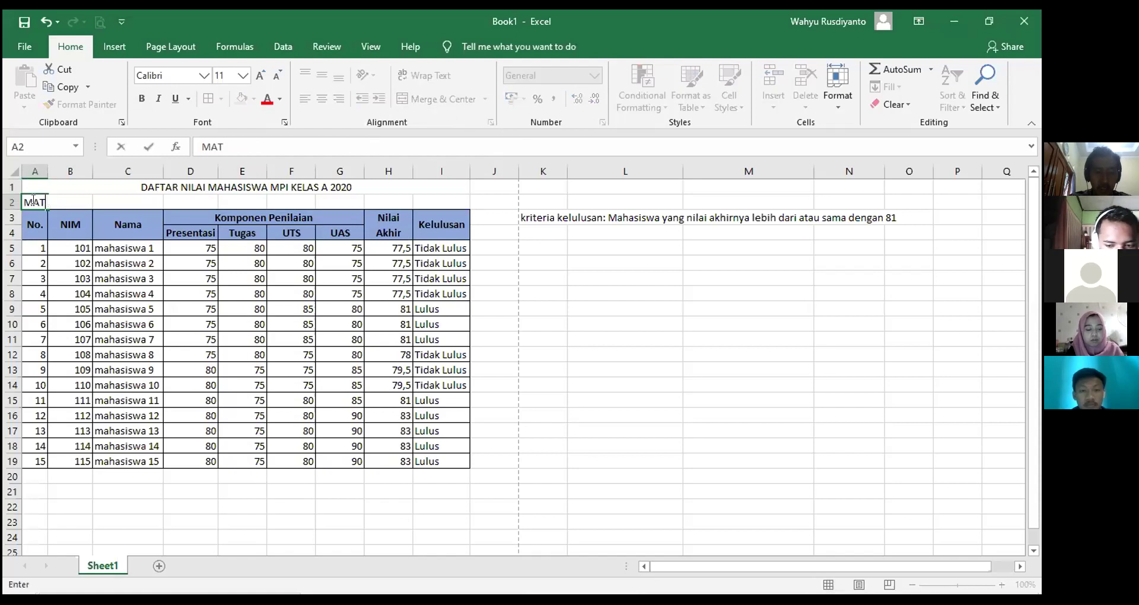
type("A KULIAH: APLIKAS")
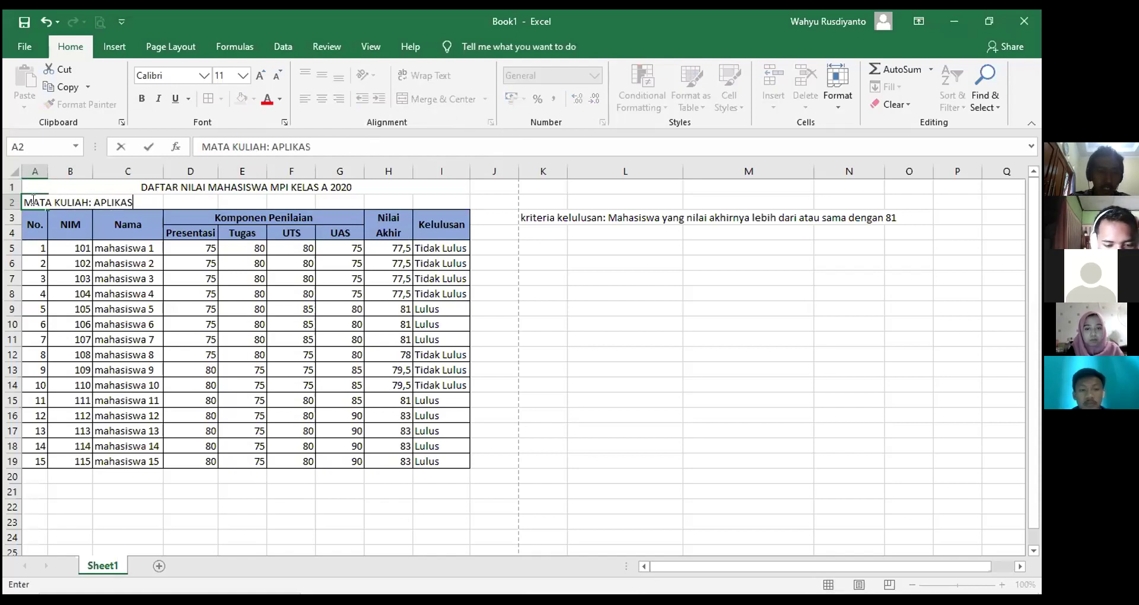
type("I KOM")
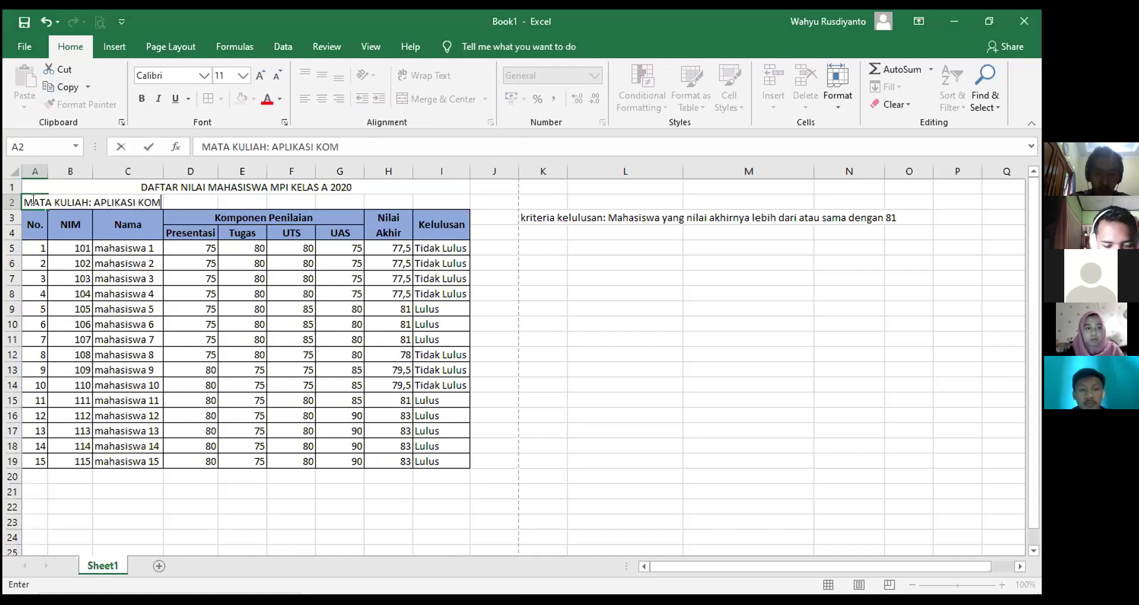
type("PUTER")
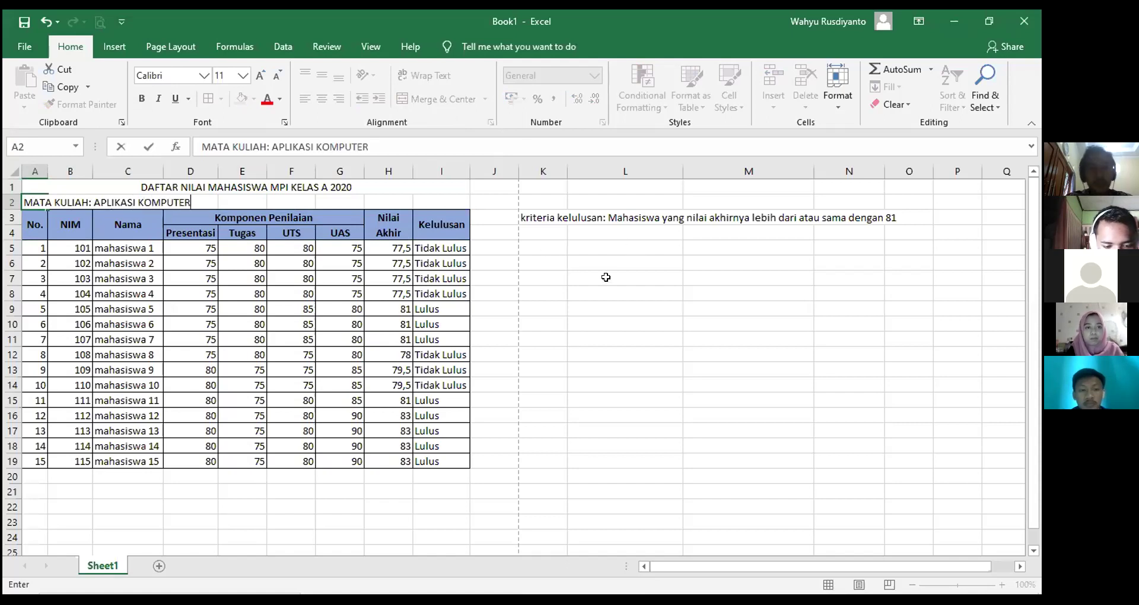
left_click(607, 277)
Merge and center the course line across A2:I2
left_click_drag(25, 201, 450, 200)
left_click(434, 100)
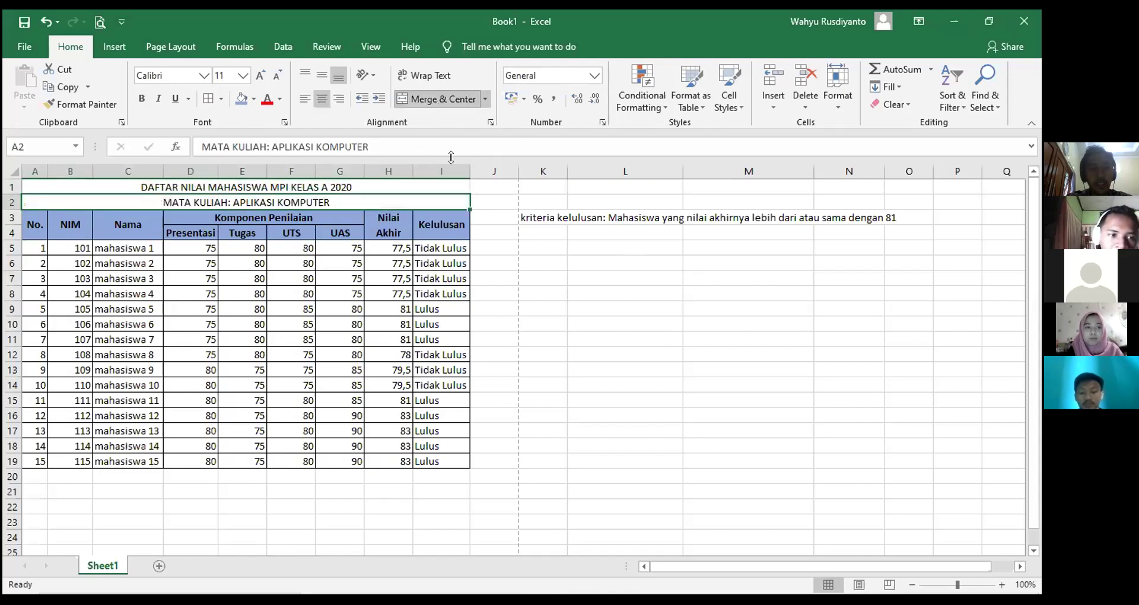
left_click(559, 290)
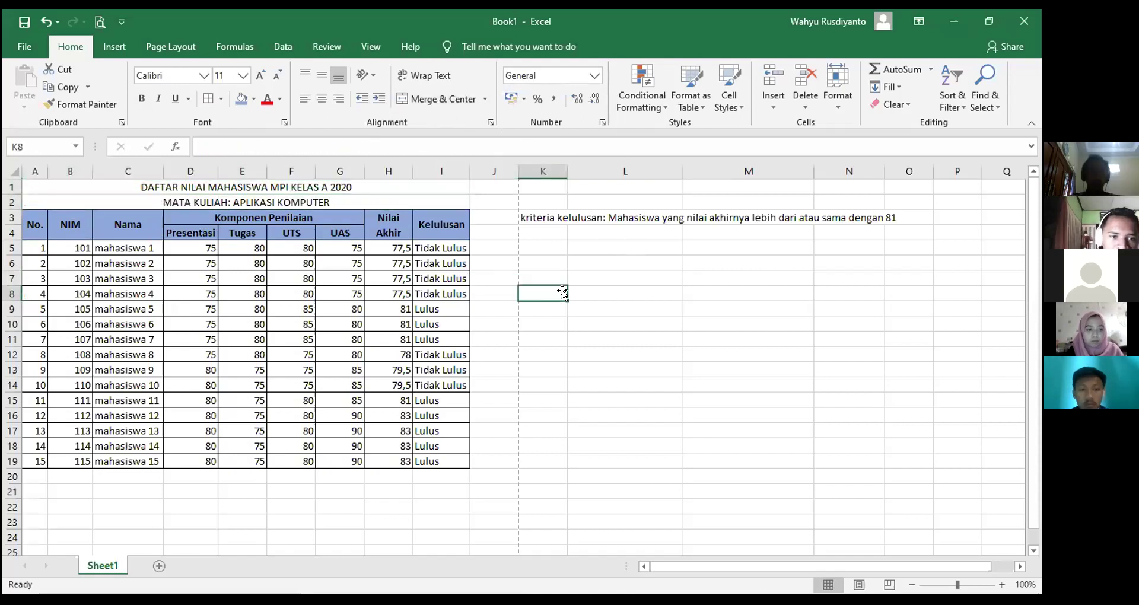
left_click(544, 320)
left_click(494, 232)
left_click(559, 281)
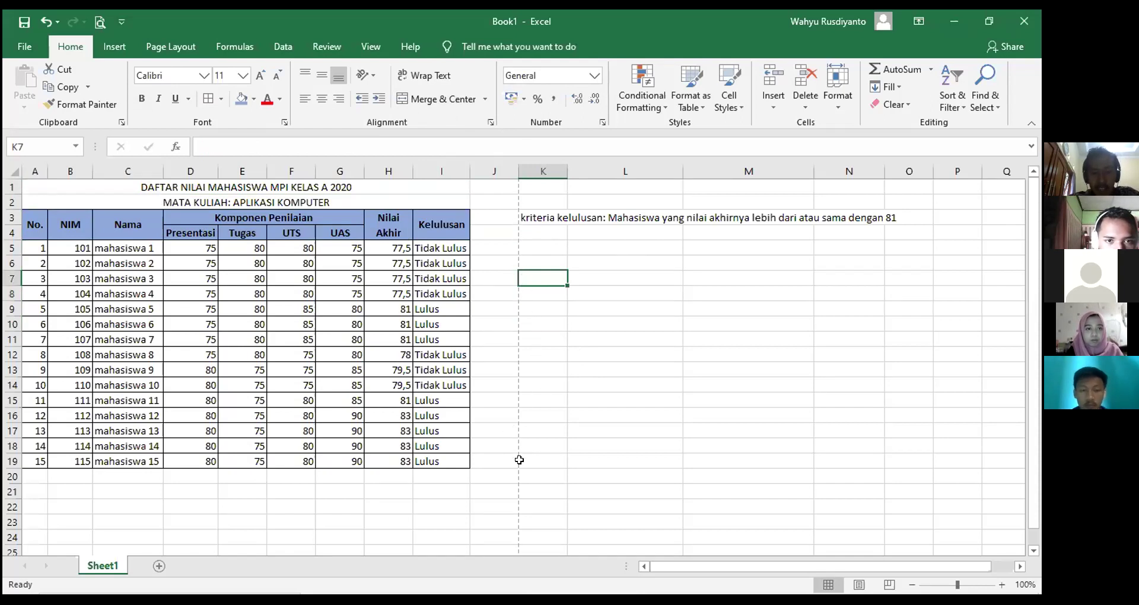
left_click(748, 202)
left_click(823, 287)
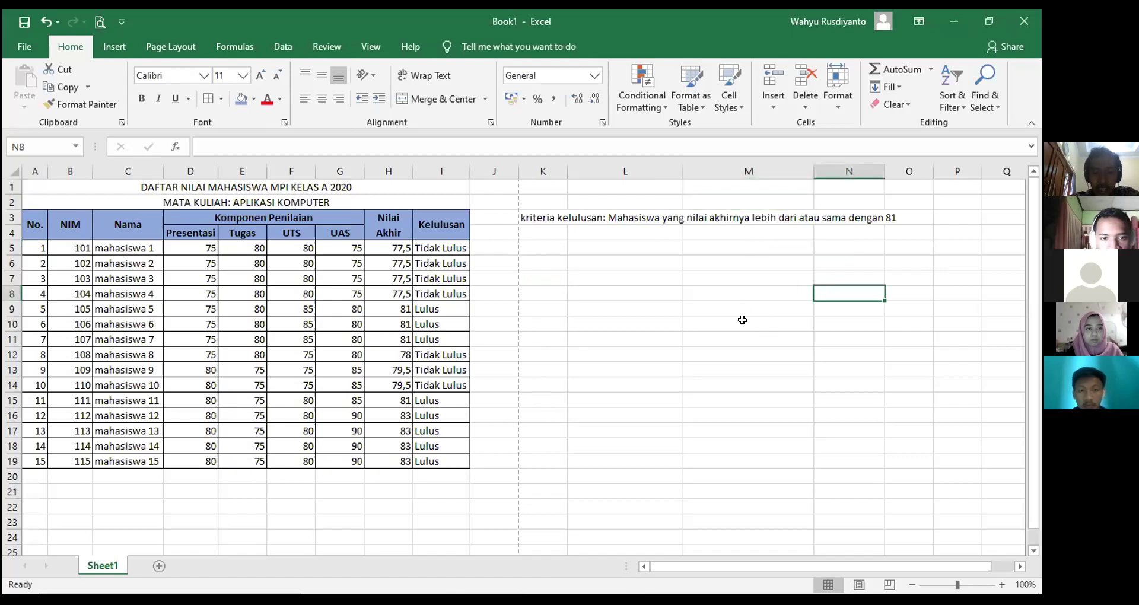
Check the print preview of the worksheet, including its second page, and return to the sheet
left_click(99, 26)
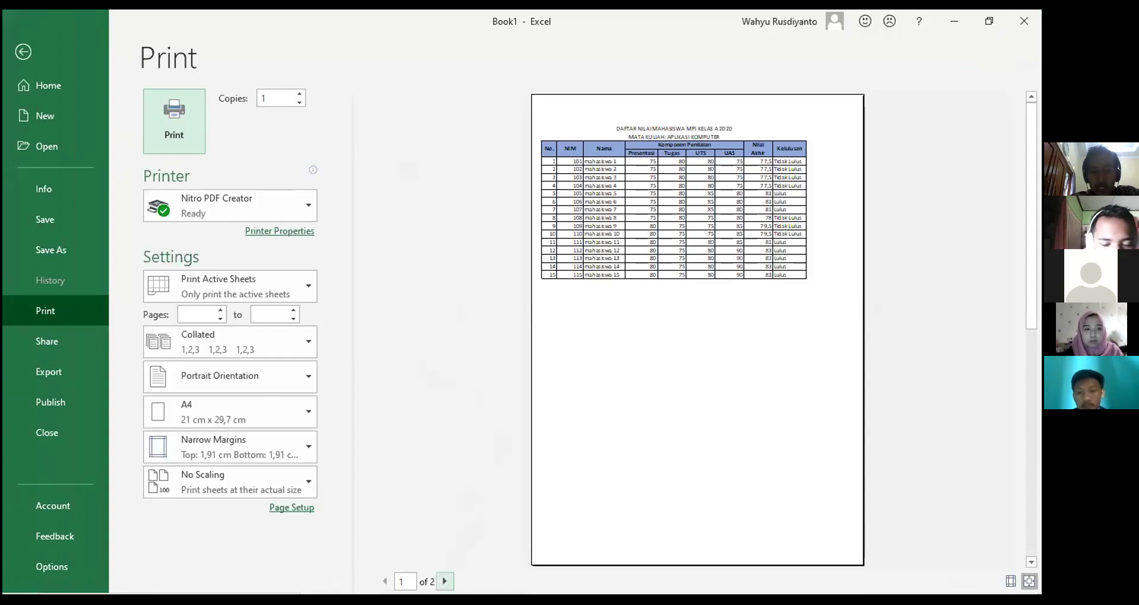
left_click(444, 581)
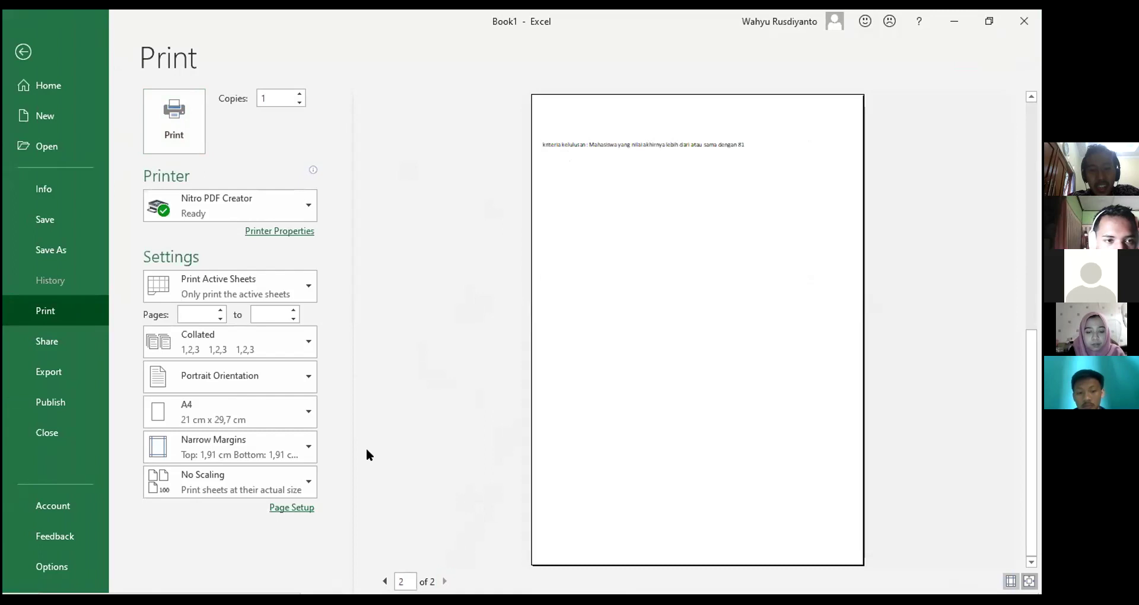
left_click(52, 52)
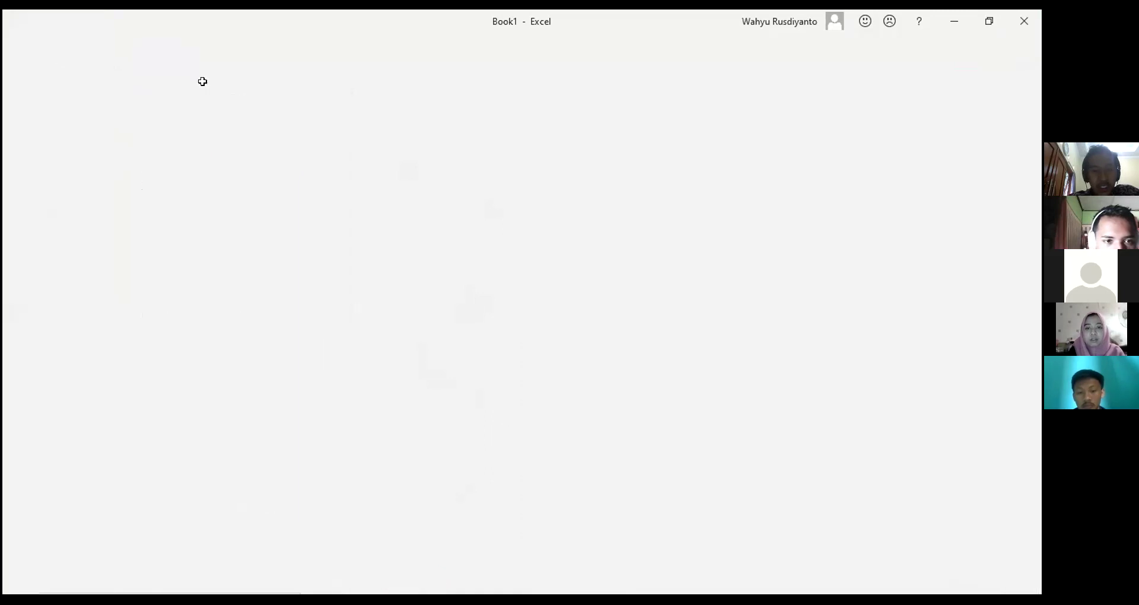
Delete the graduation criteria note in row 3 beside the table, starting at cell K3
left_click_drag(543, 215, 865, 226)
key("Delete")
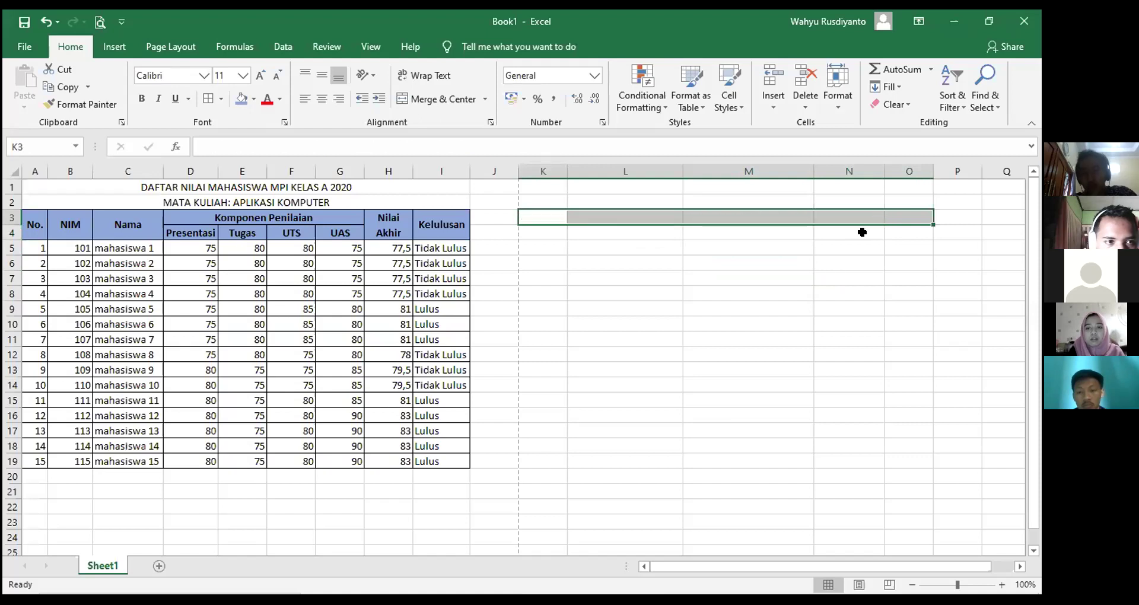
left_click(827, 267)
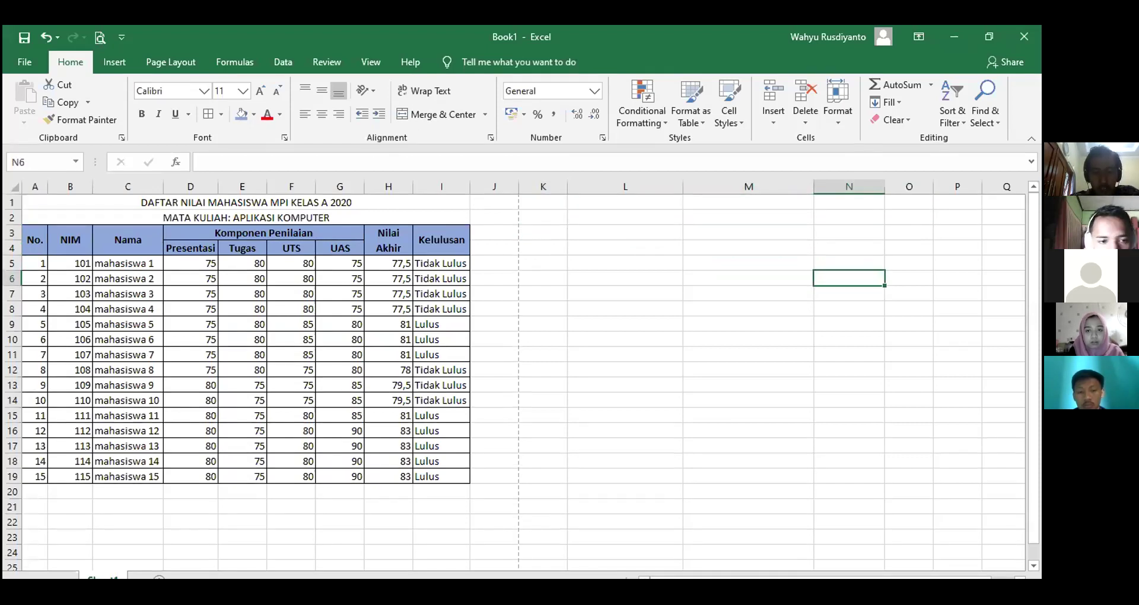
Preview the printout again without the criteria note and return to the worksheet
left_click(99, 40)
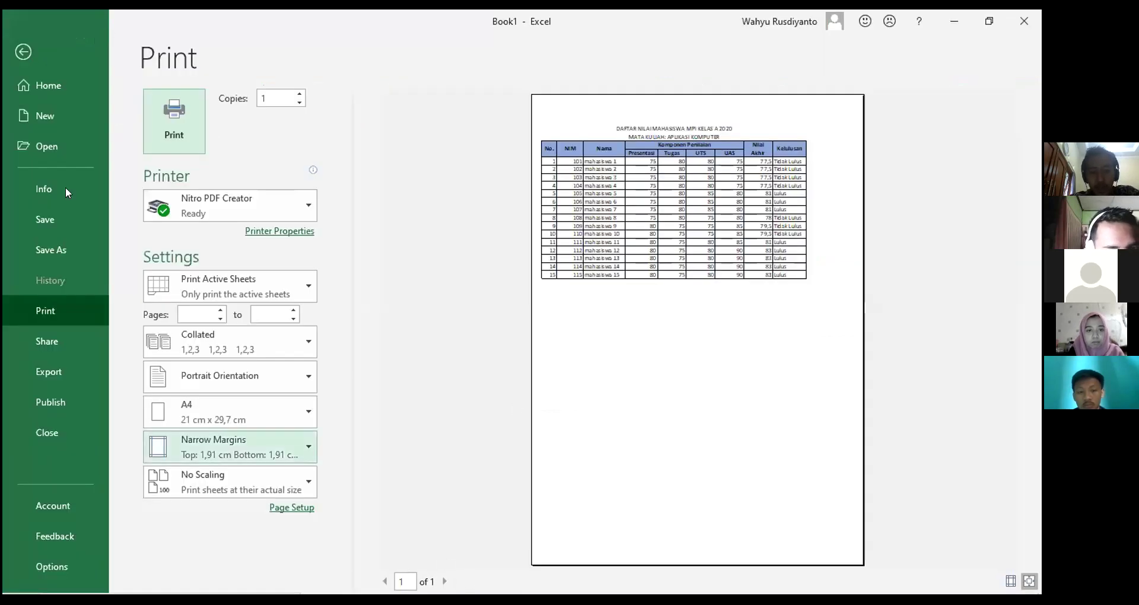
left_click(23, 52)
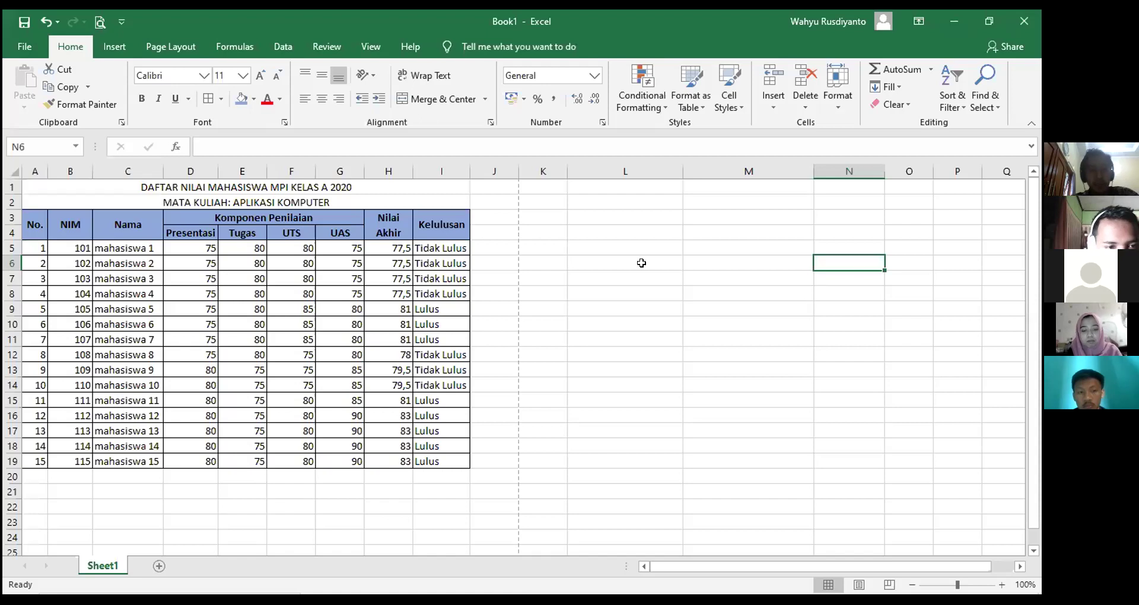
left_click(641, 263)
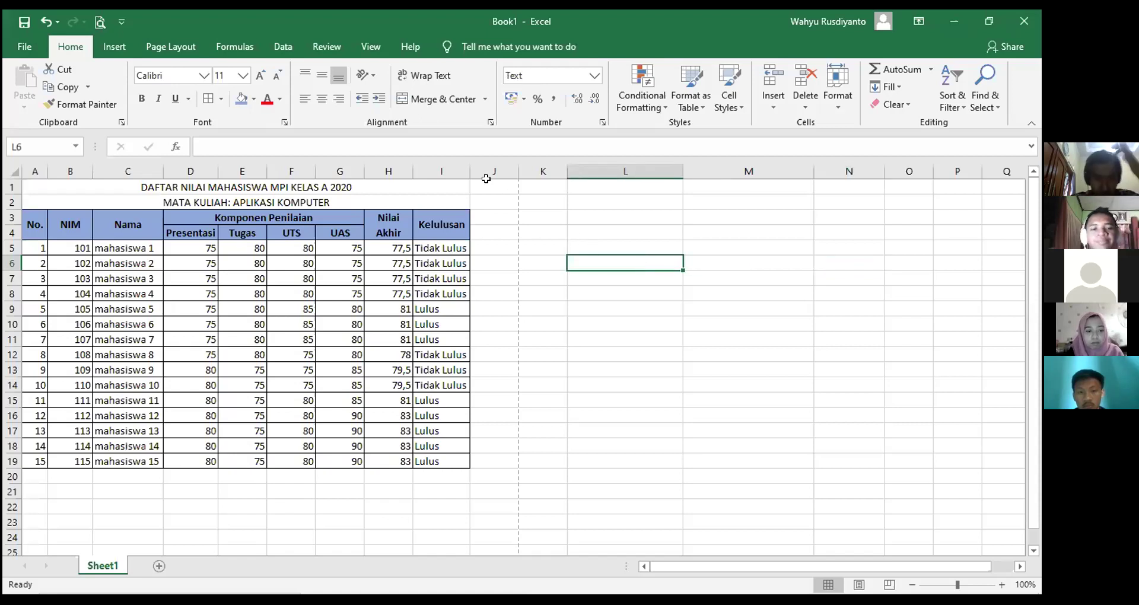
Fit the width of the NIM column to its contents
double_click(92, 171)
left_click(532, 309)
left_click(593, 331)
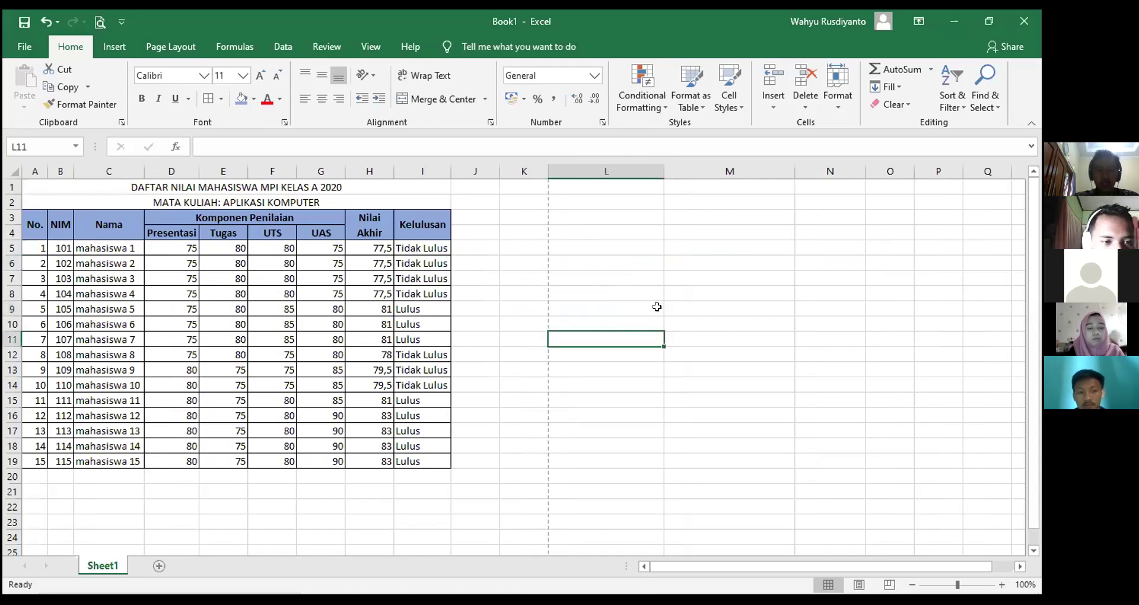
left_click(751, 344)
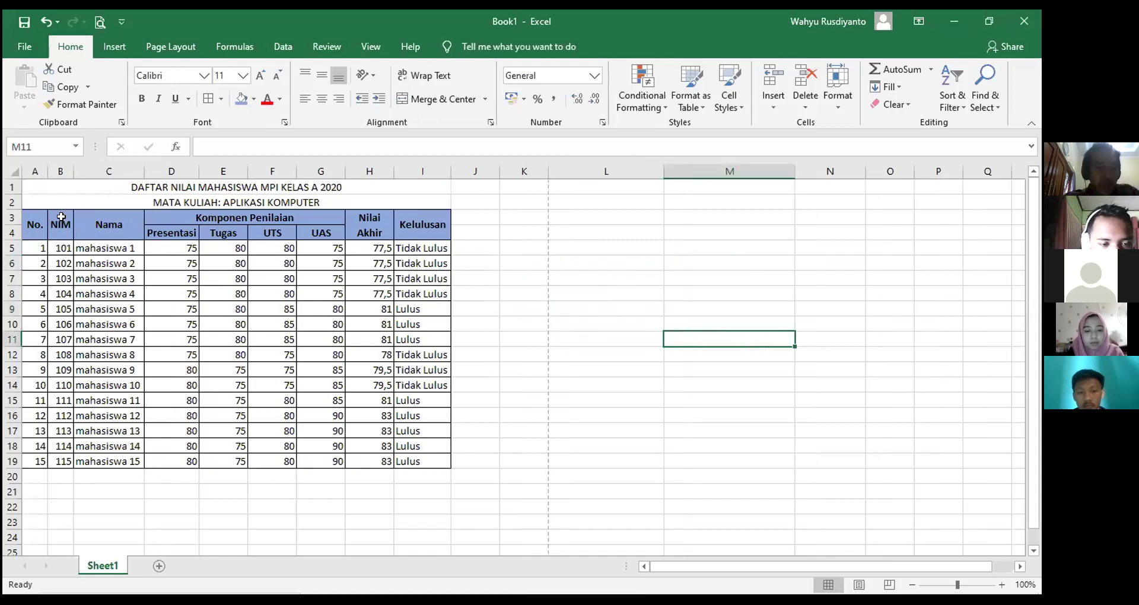
Widen the NIM column, and widen the Nama column to about 25,14
left_click_drag(109, 176, 113, 171)
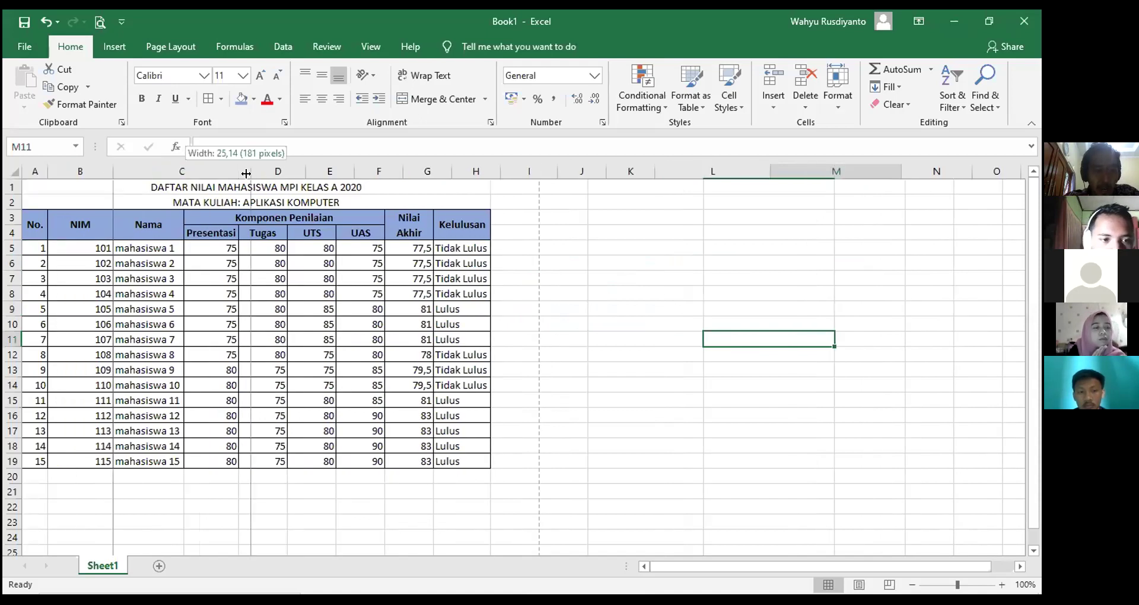
left_click_drag(183, 172, 250, 172)
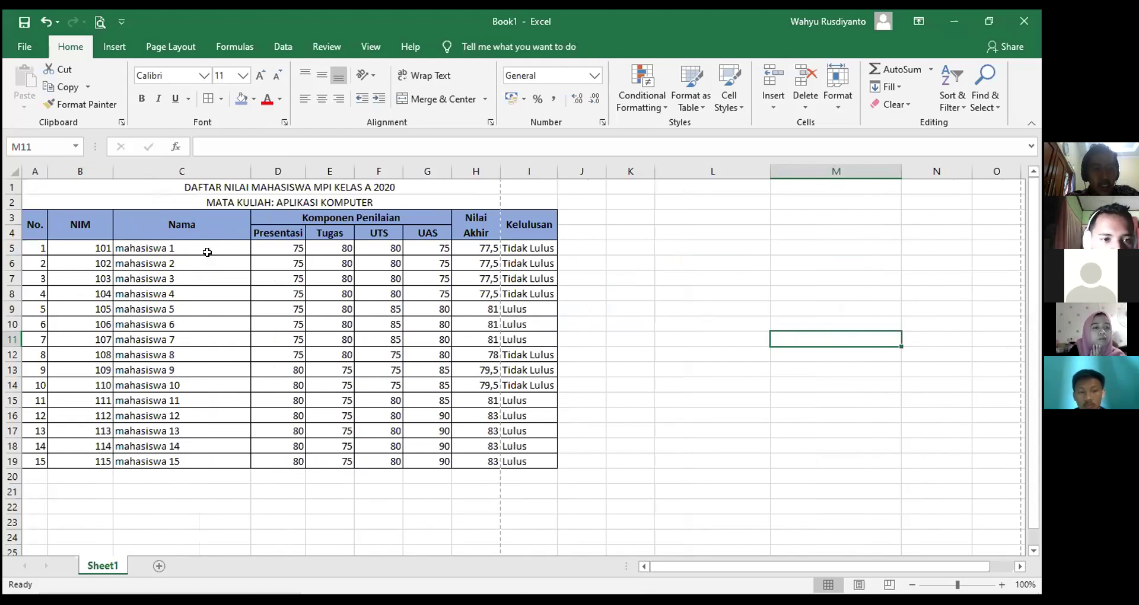
Narrow the UTS column to slightly wider than its contents and widen the Presentasi column a little
double_click(396, 168)
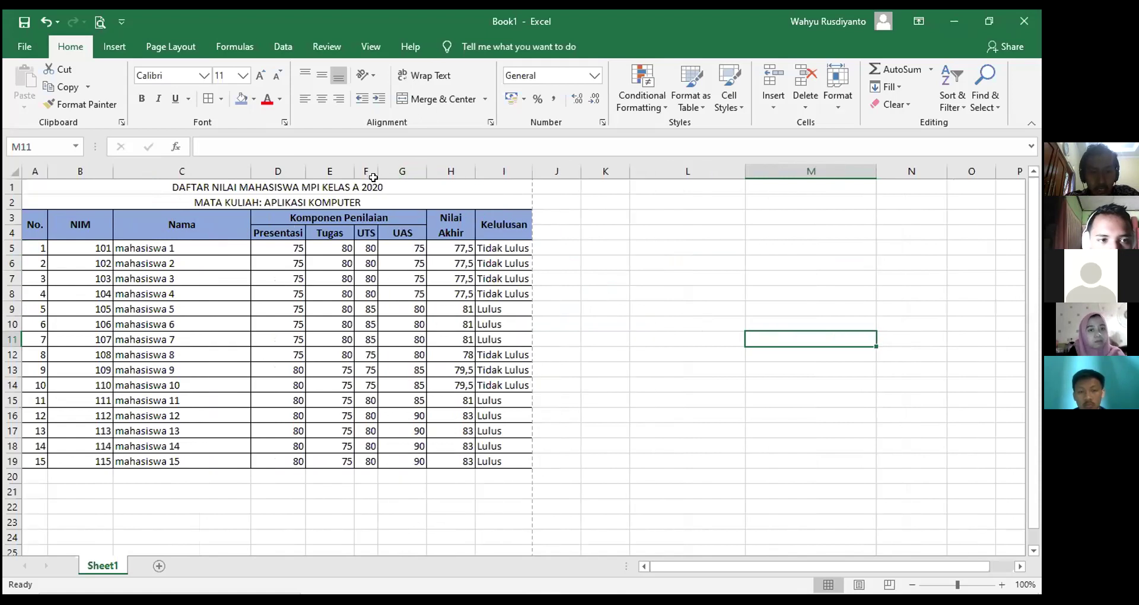
left_click_drag(374, 168, 387, 172)
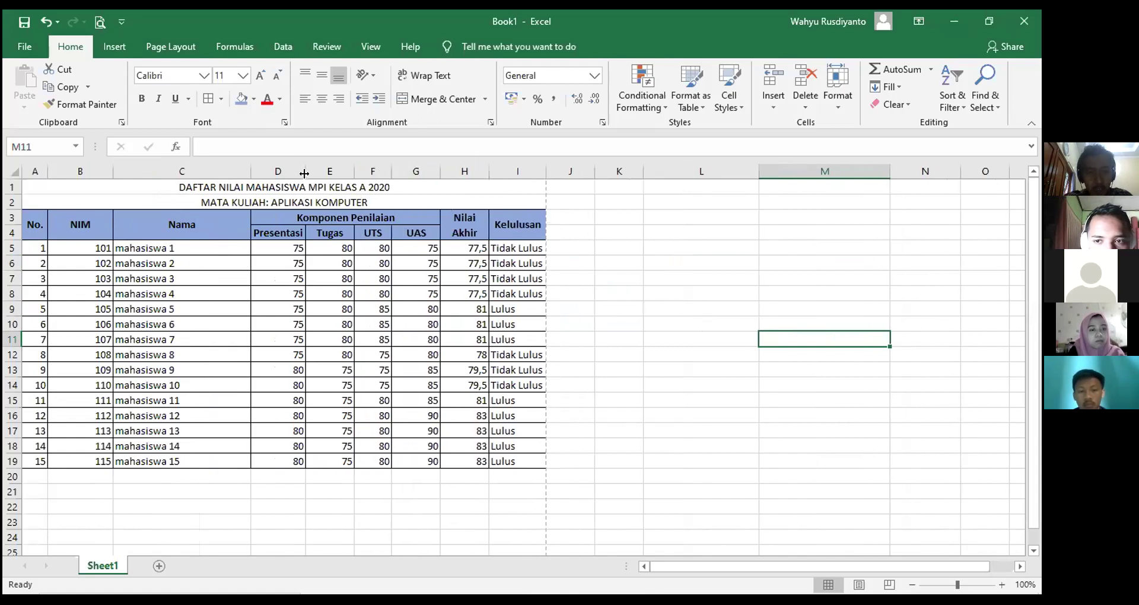
left_click_drag(316, 174, 328, 175)
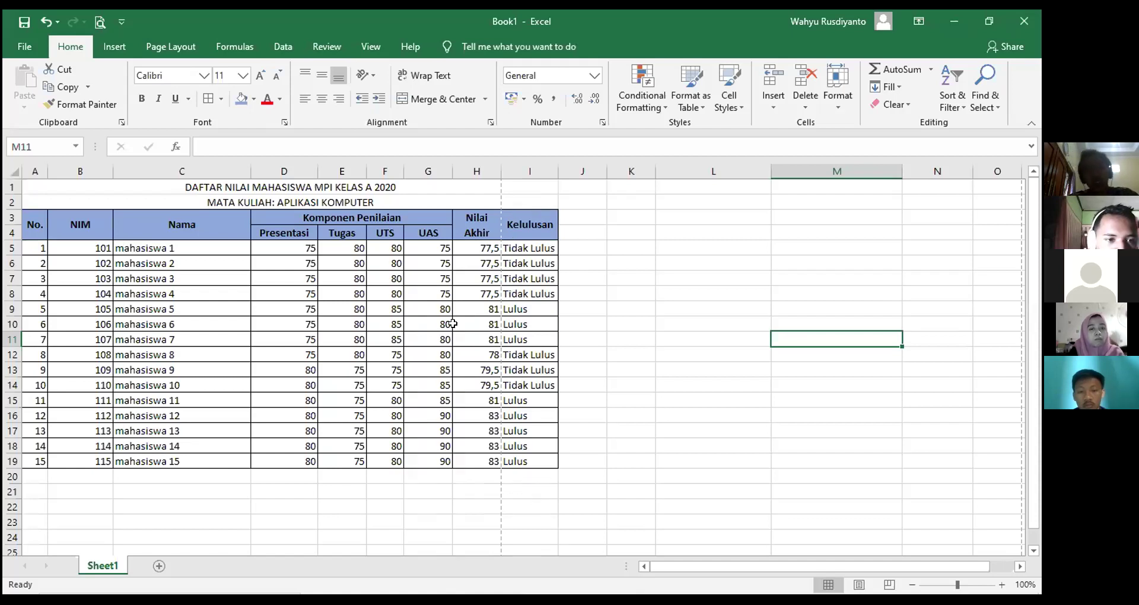
Examine both pages of the print preview to see how the widened table is split
left_click(98, 23)
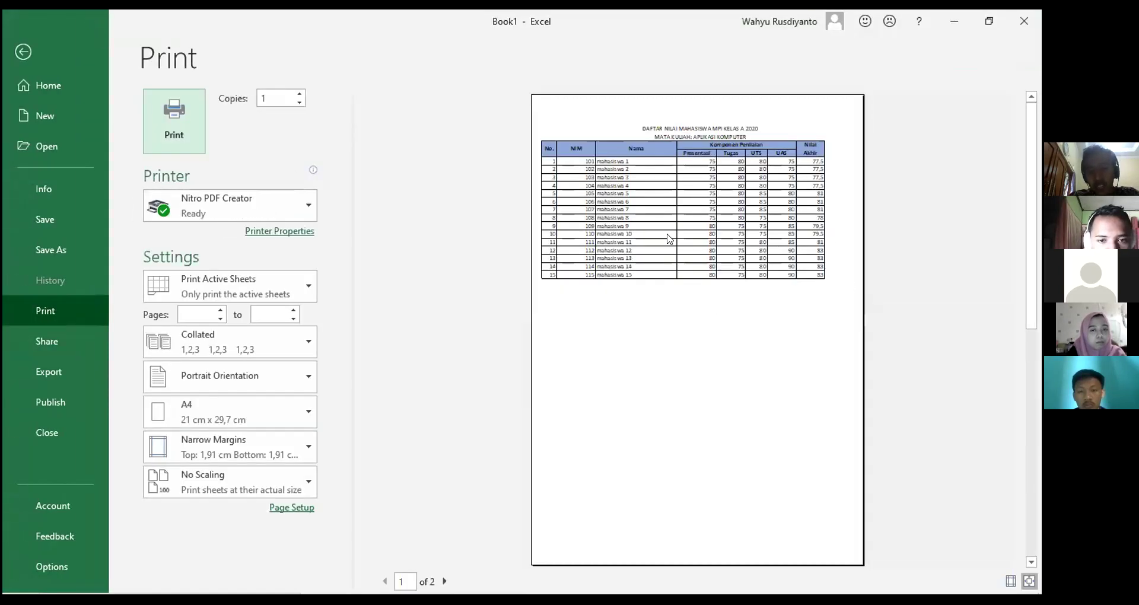
left_click(446, 580)
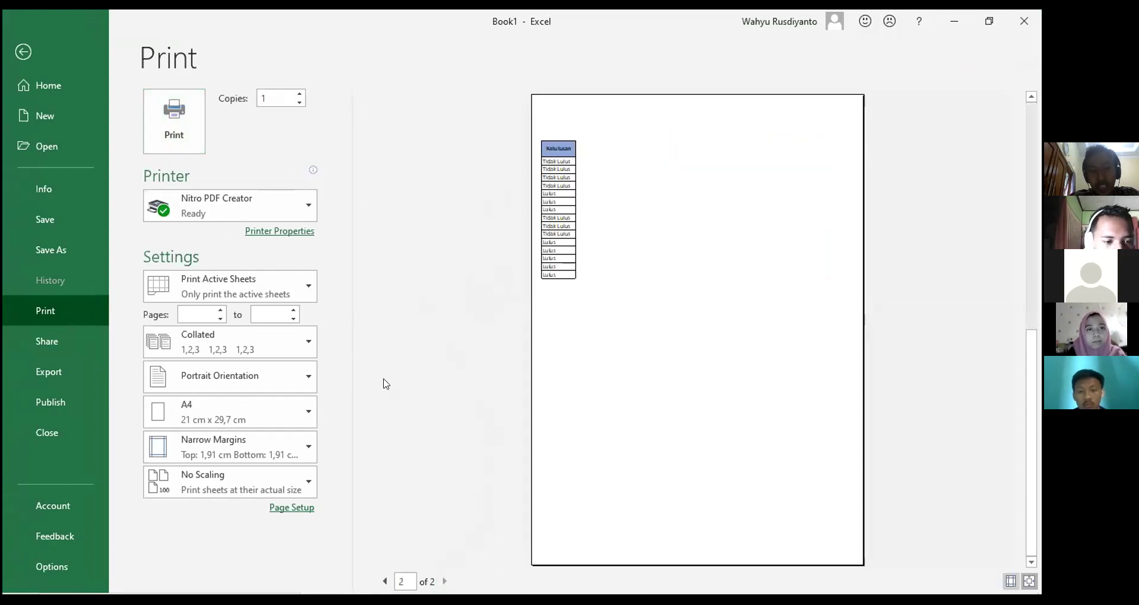
Set a custom print scaling of 90% of normal size for the grade sheet and check the one-page preview
left_click(385, 581)
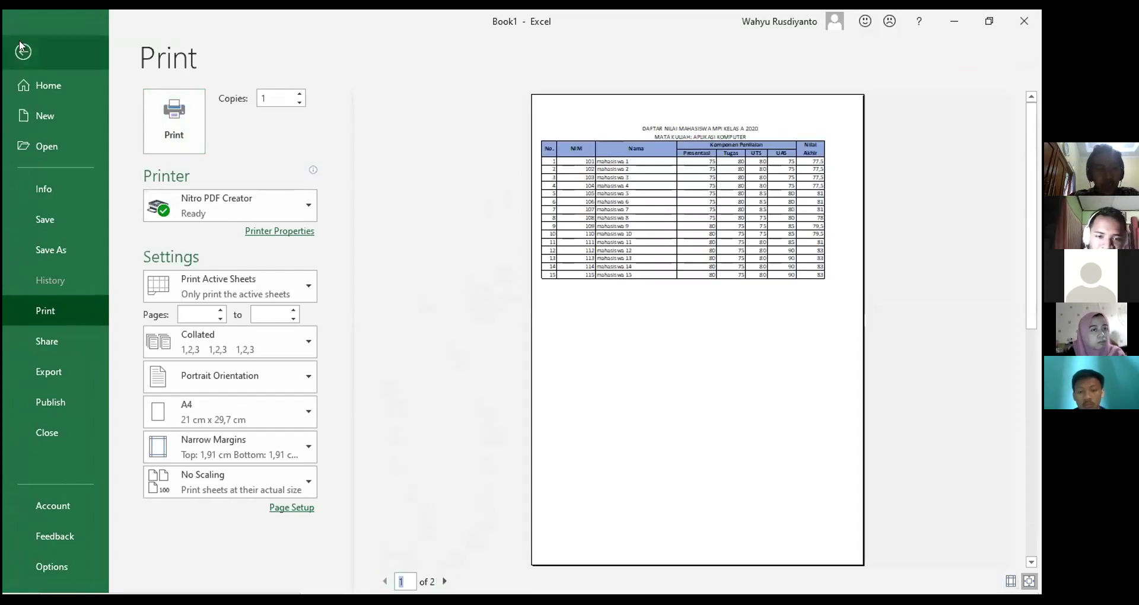
left_click(23, 51)
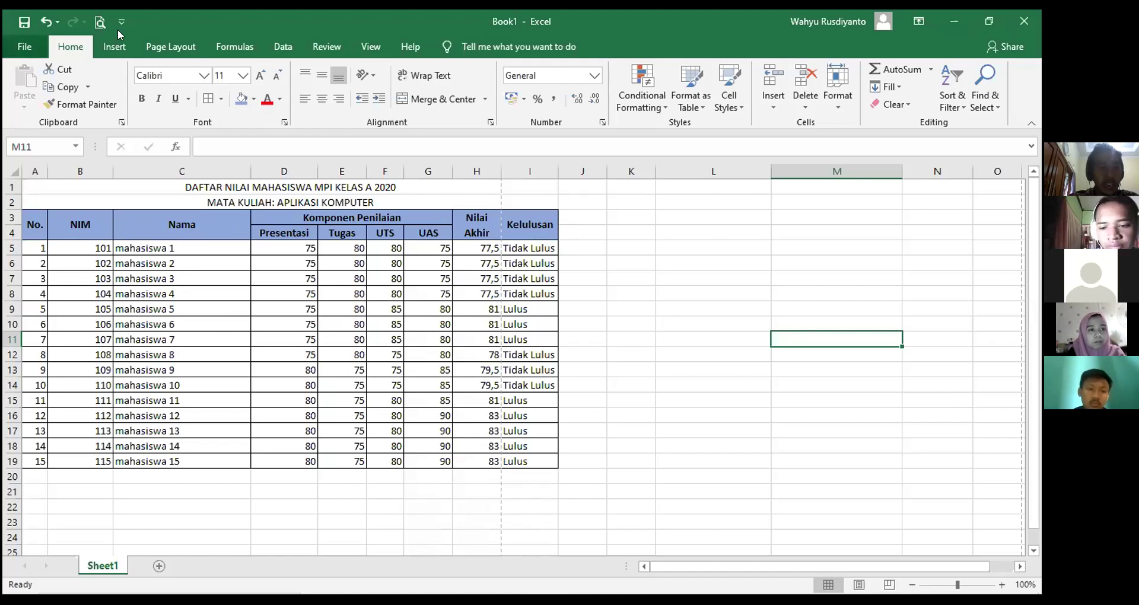
left_click(100, 24)
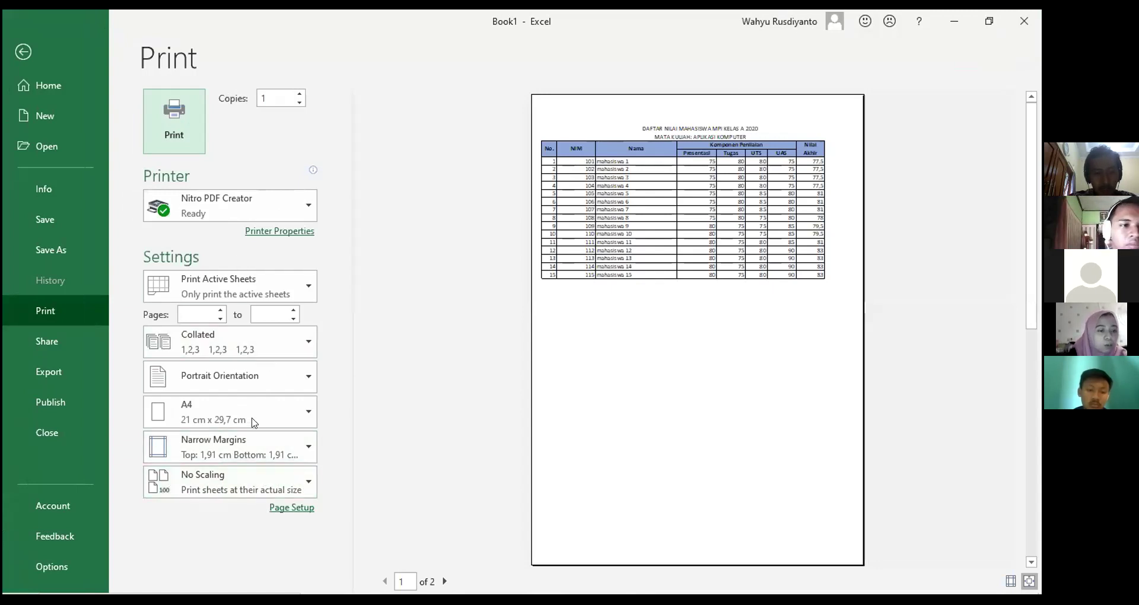
left_click(308, 490)
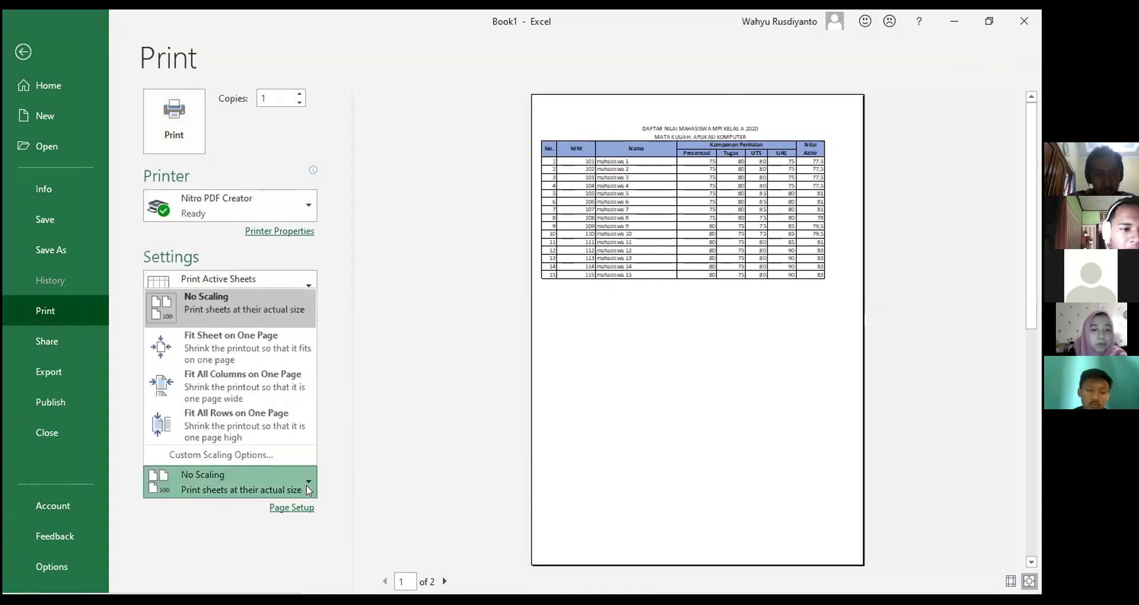
left_click(224, 455)
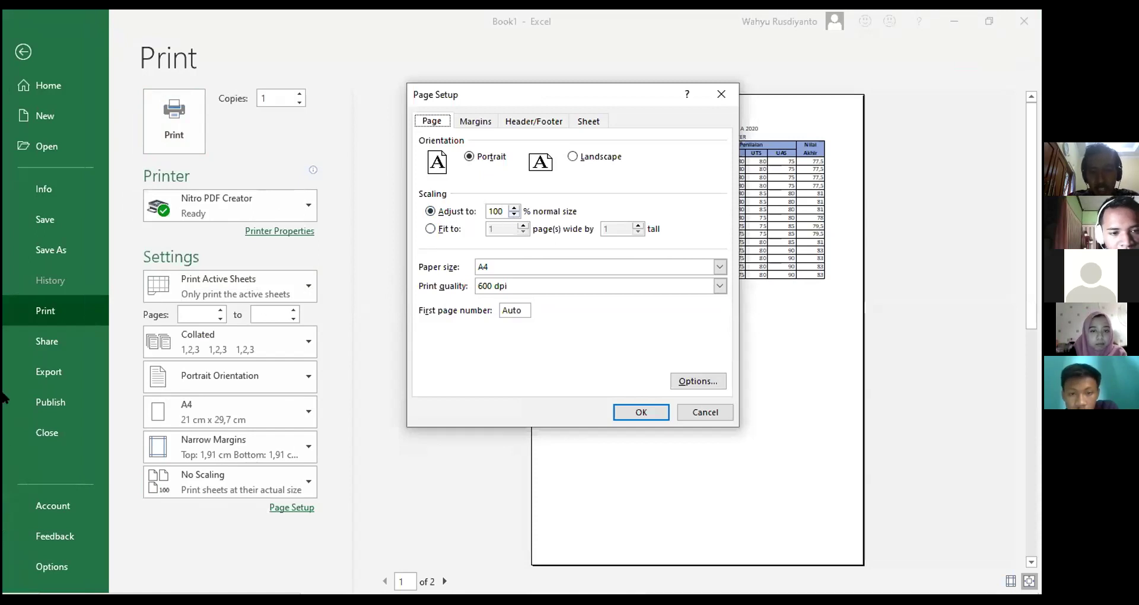
left_click(511, 214)
left_click(511, 215)
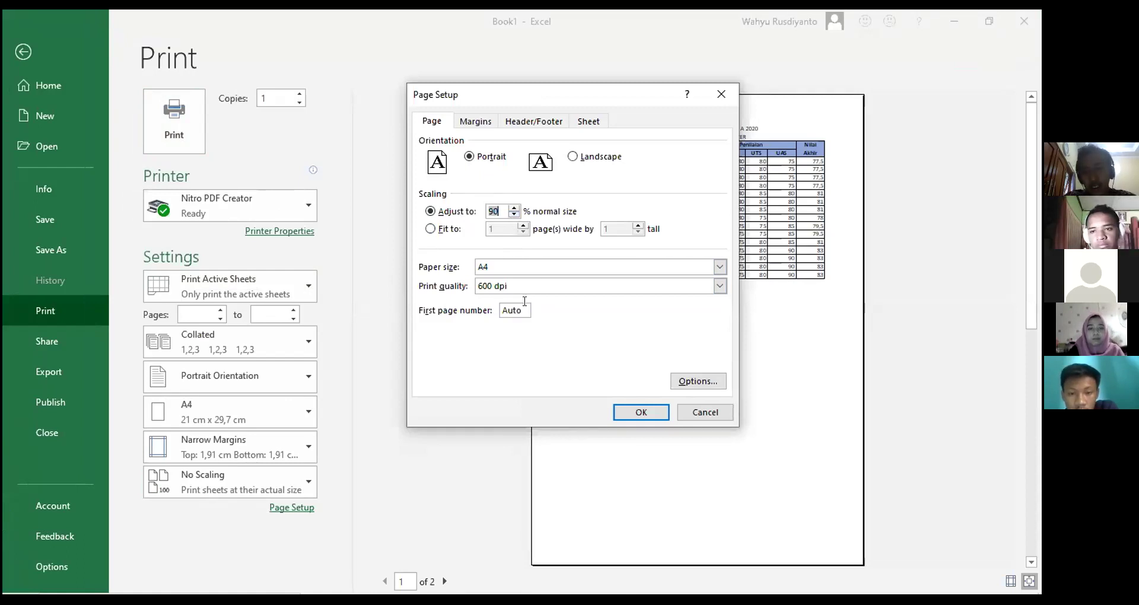
left_click(631, 419)
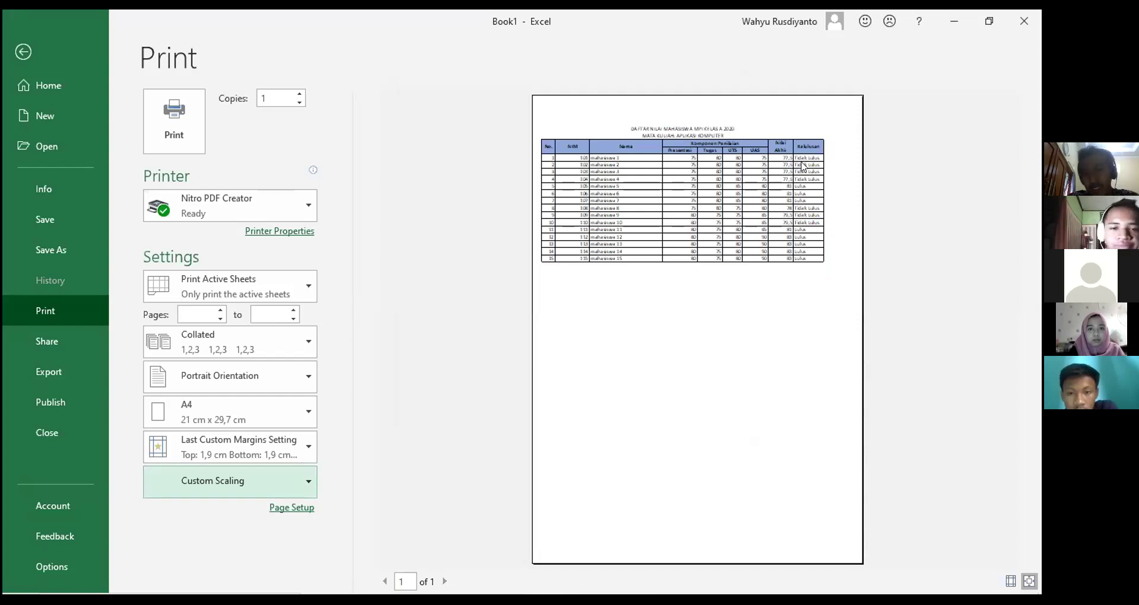
left_click(27, 52)
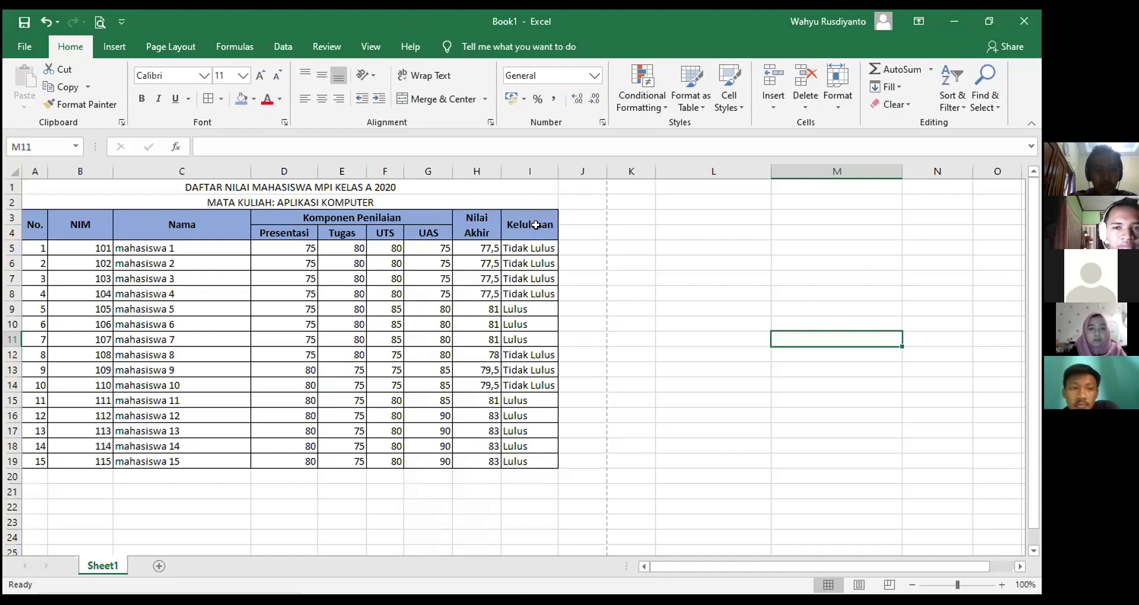
Set the sheet's custom print scaling to 95% of normal size and return to the worksheet
left_click(97, 19)
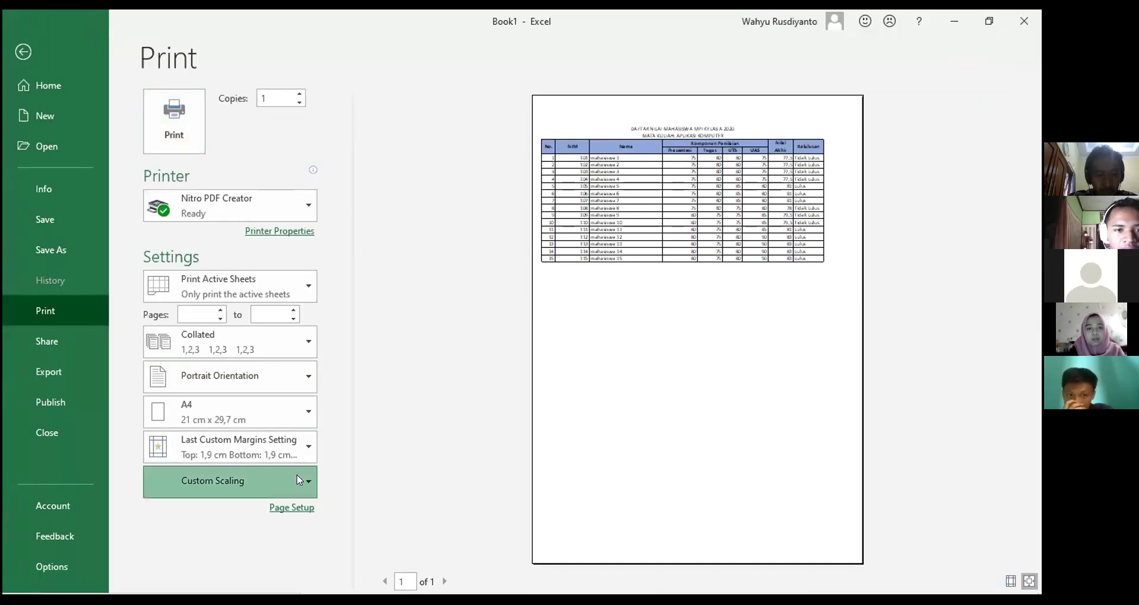
left_click(246, 481)
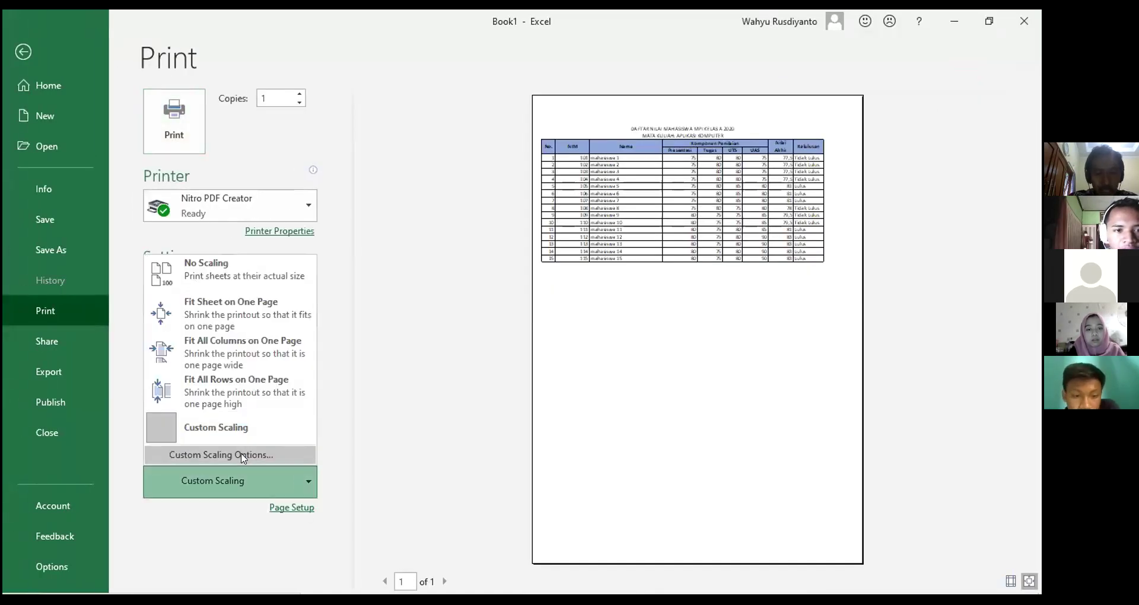
left_click(243, 455)
key("BackSpace")
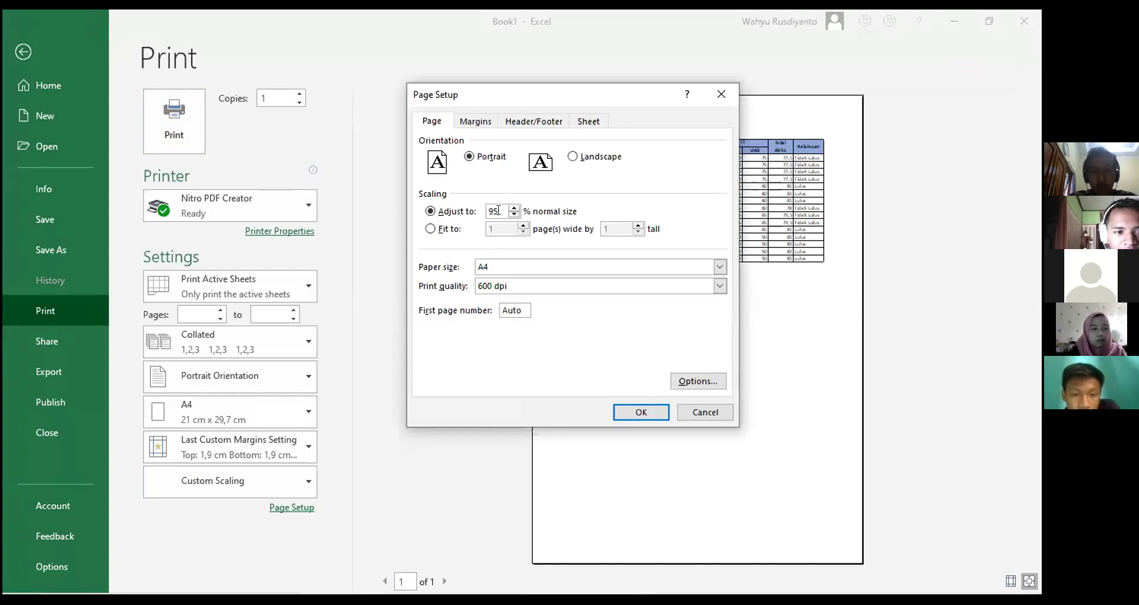
type("5")
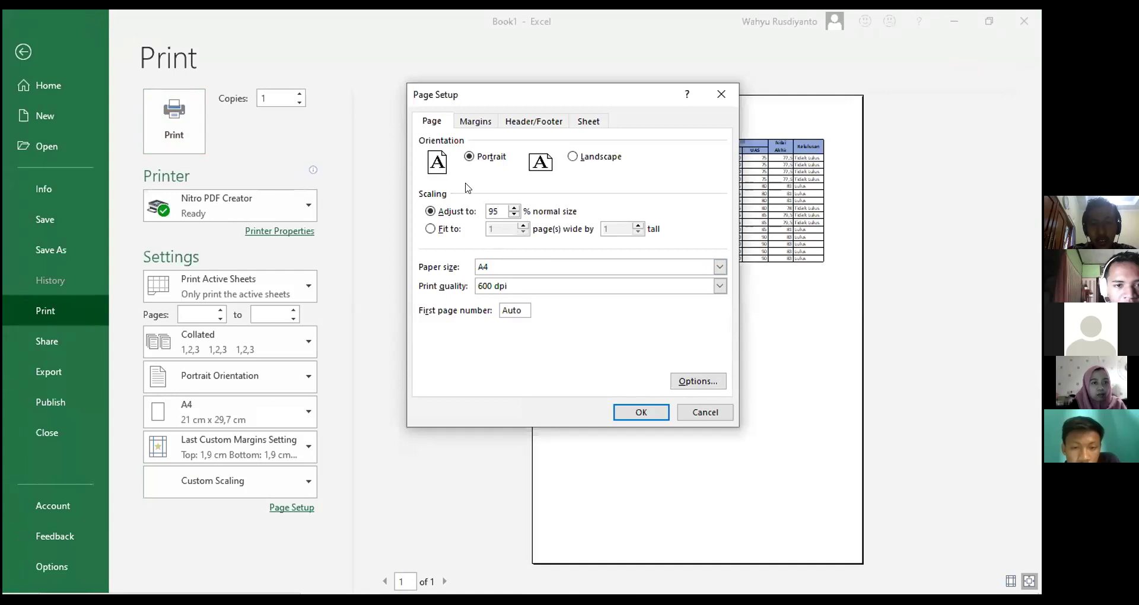
left_click(641, 412)
left_click(5, 55)
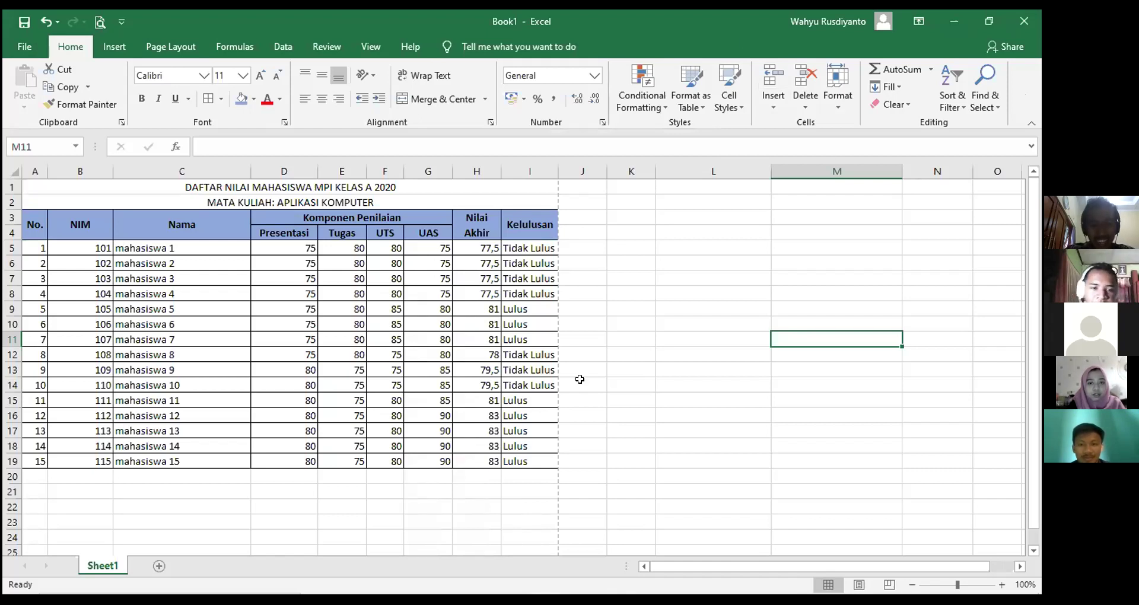
left_click(525, 373)
left_click(240, 278)
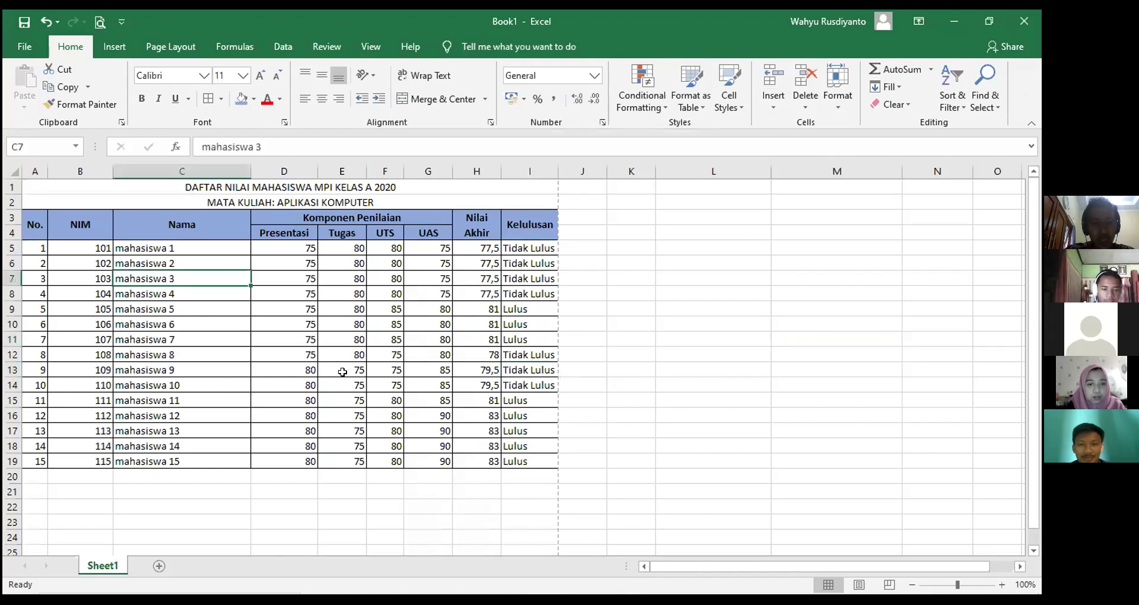
left_click(488, 430)
left_click(526, 490)
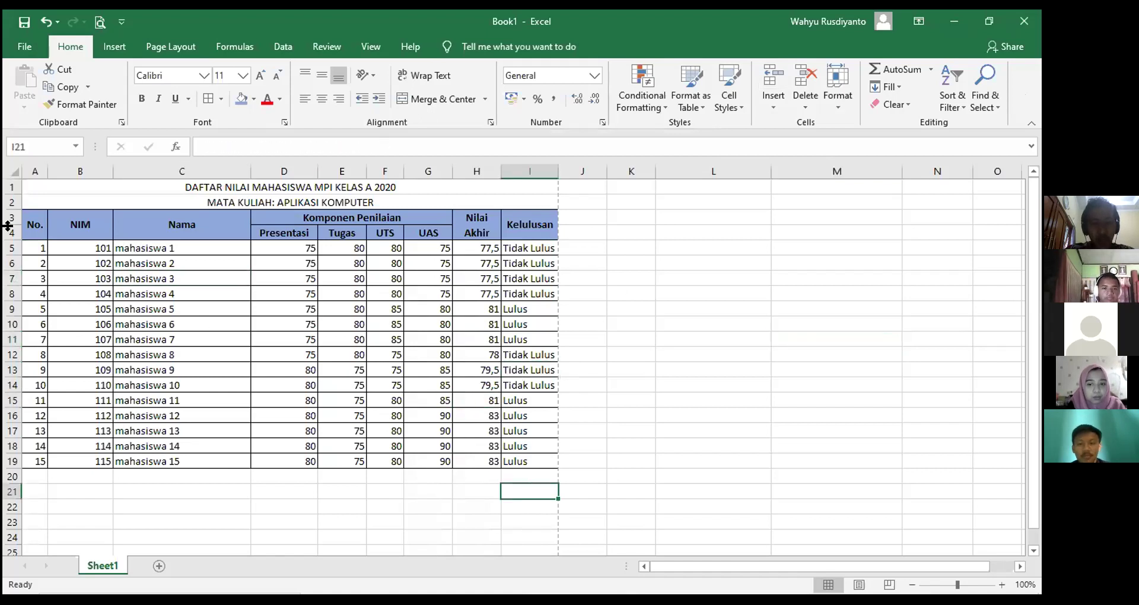
left_click(630, 354)
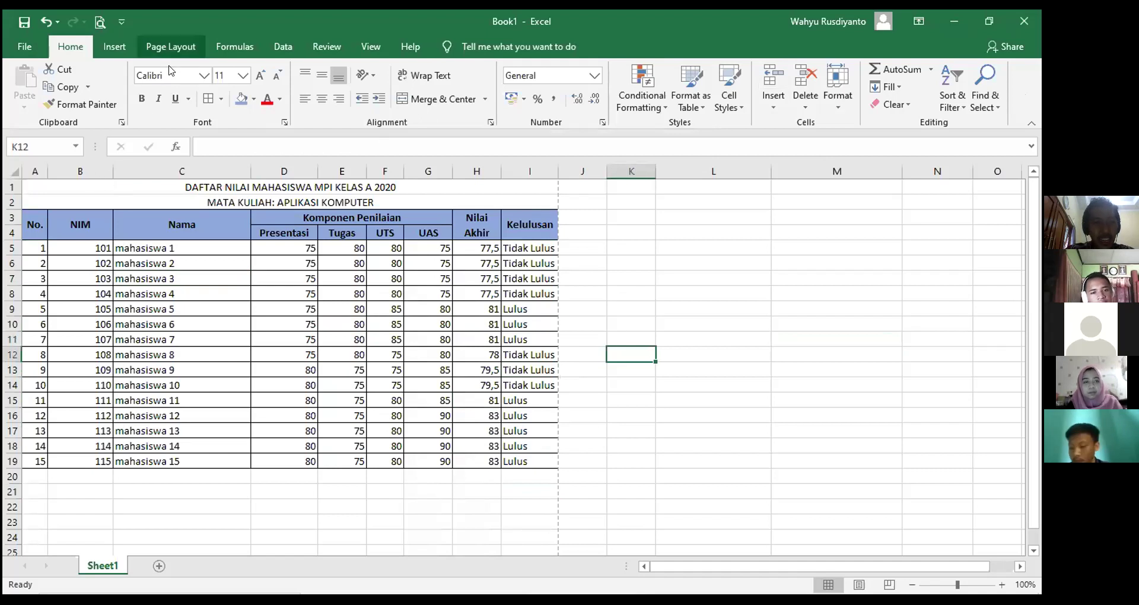
left_click(171, 46)
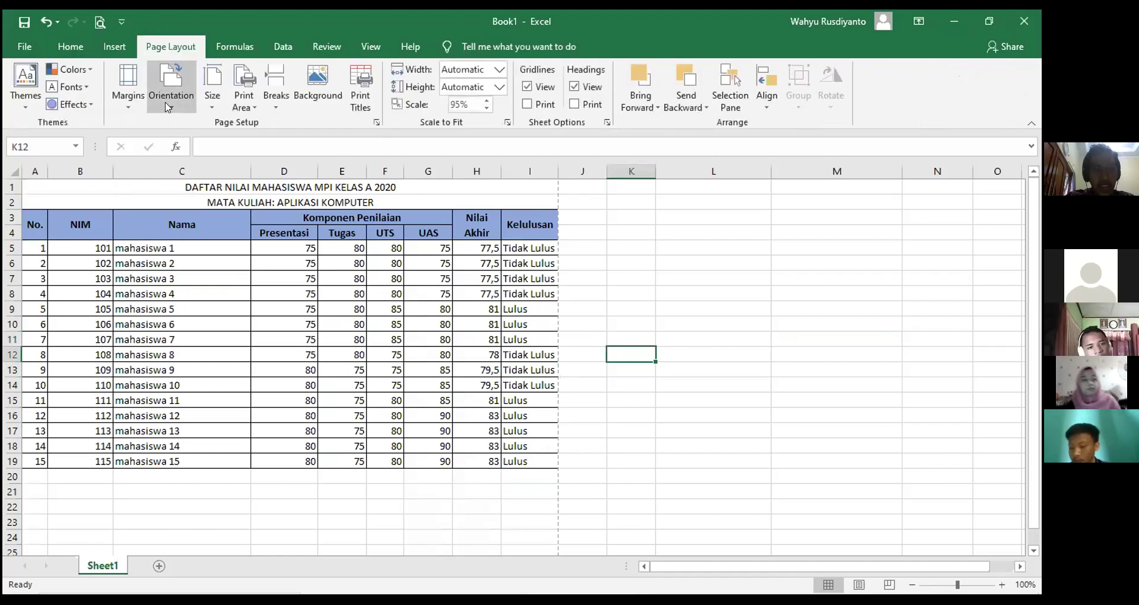
left_click(169, 106)
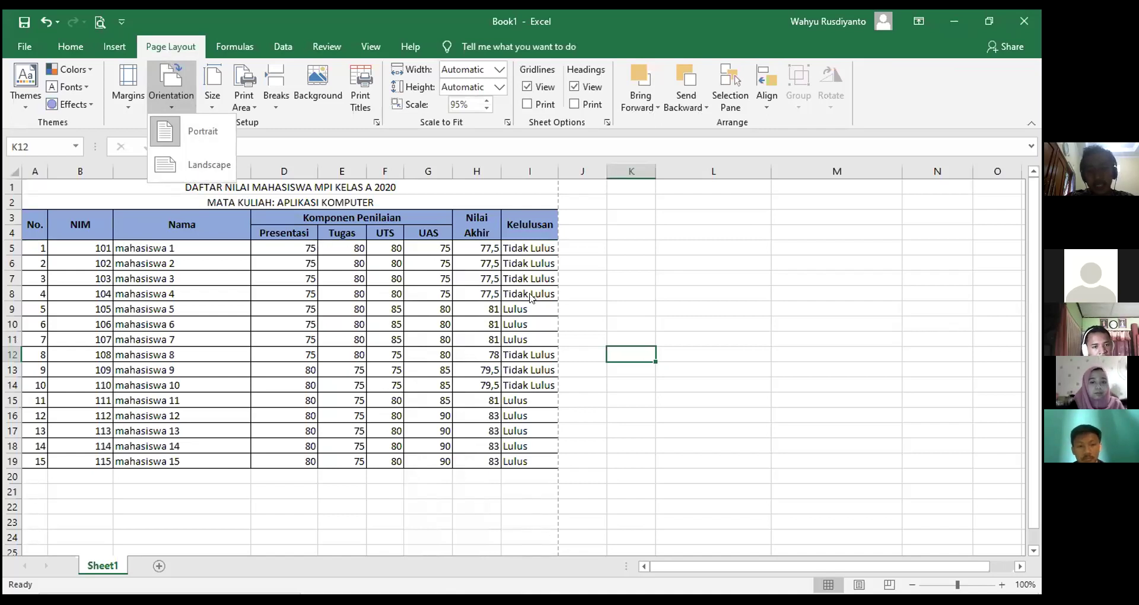
left_click(570, 295)
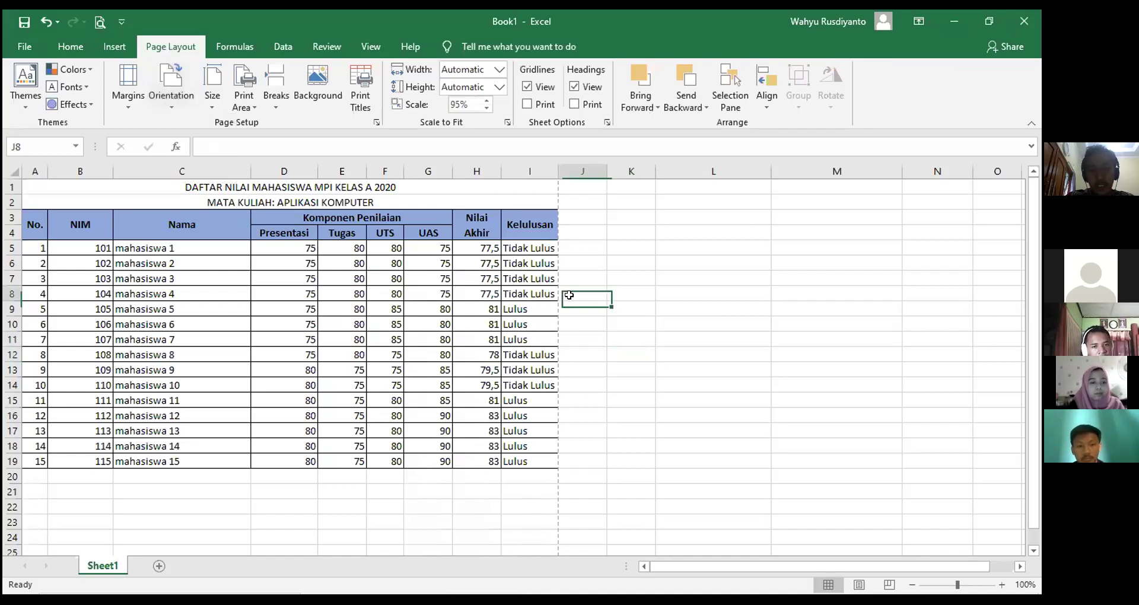
left_click(420, 333)
left_click(584, 312)
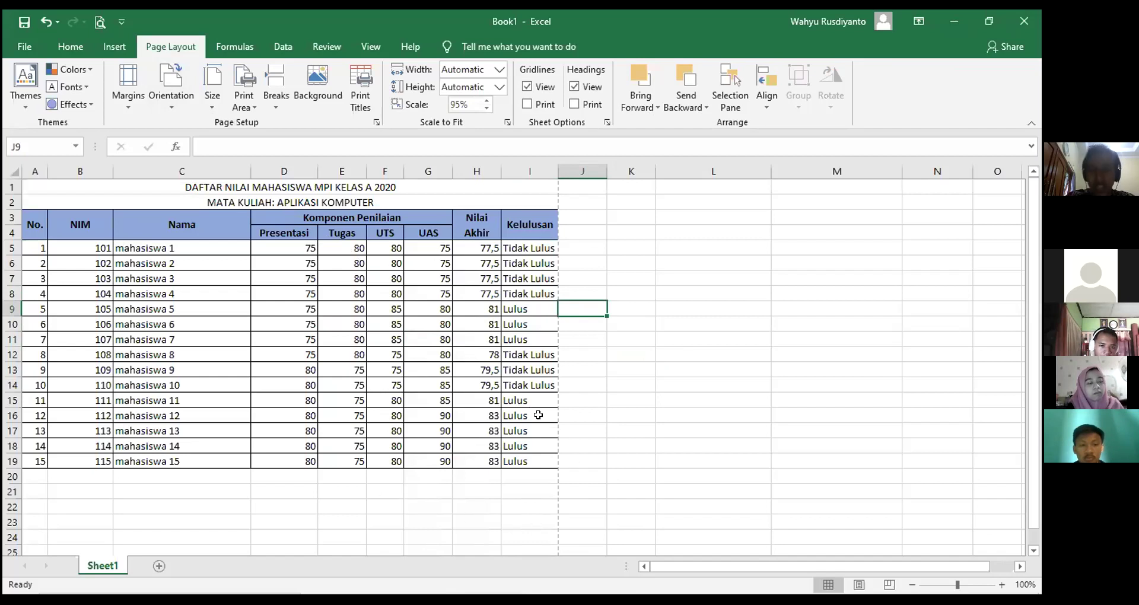
left_click(662, 427)
Set the NIM and Nama columns, from their headers down to row 19, as the print area and preview it
left_click_drag(81, 224, 220, 459)
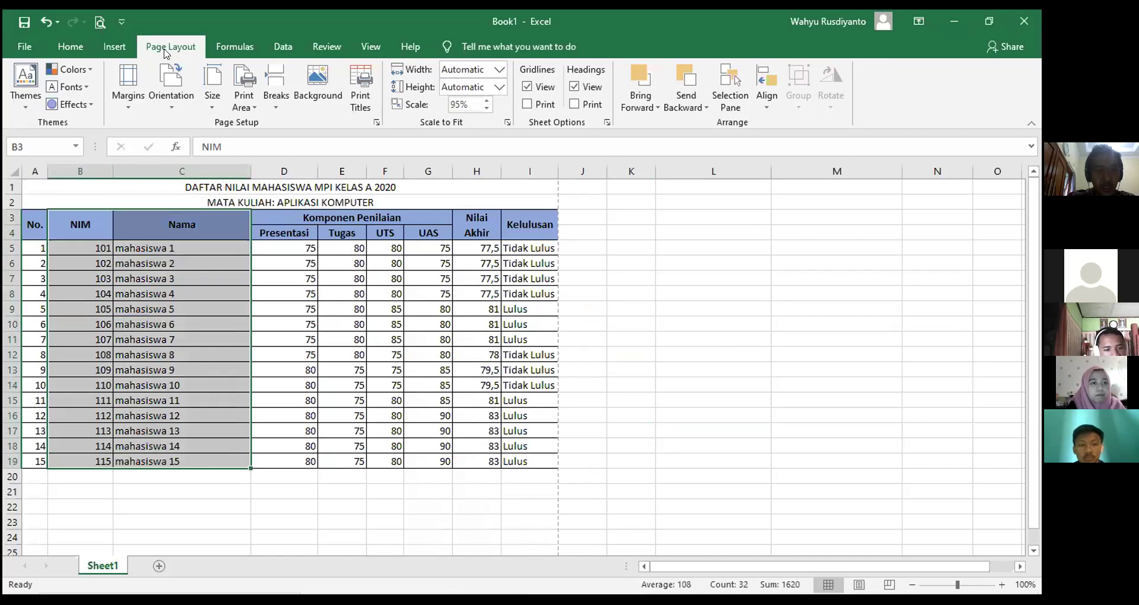
left_click(252, 107)
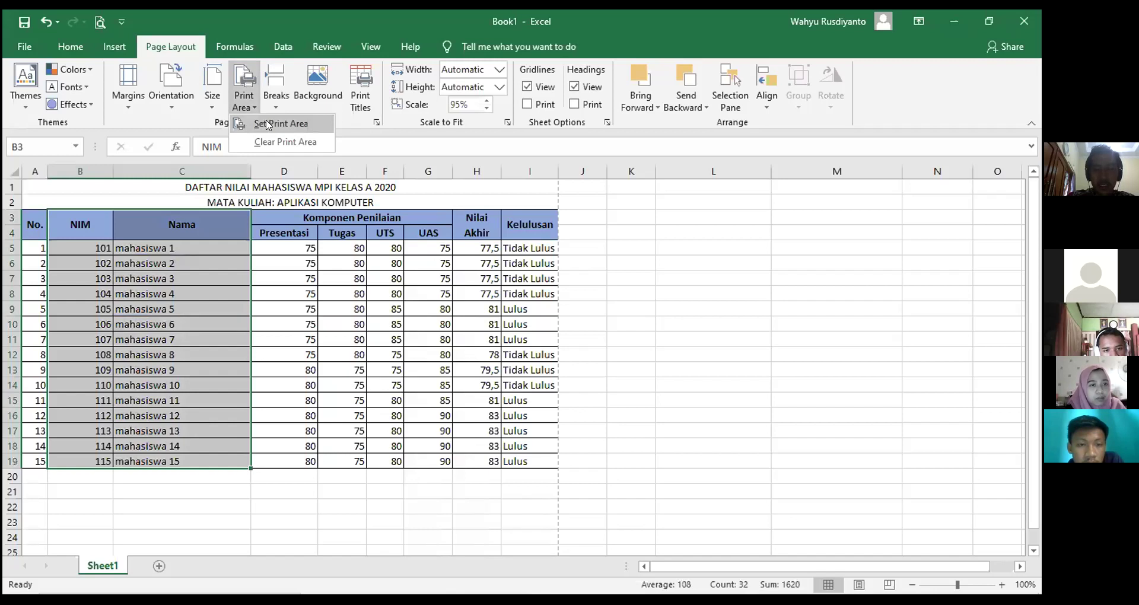
left_click(268, 125)
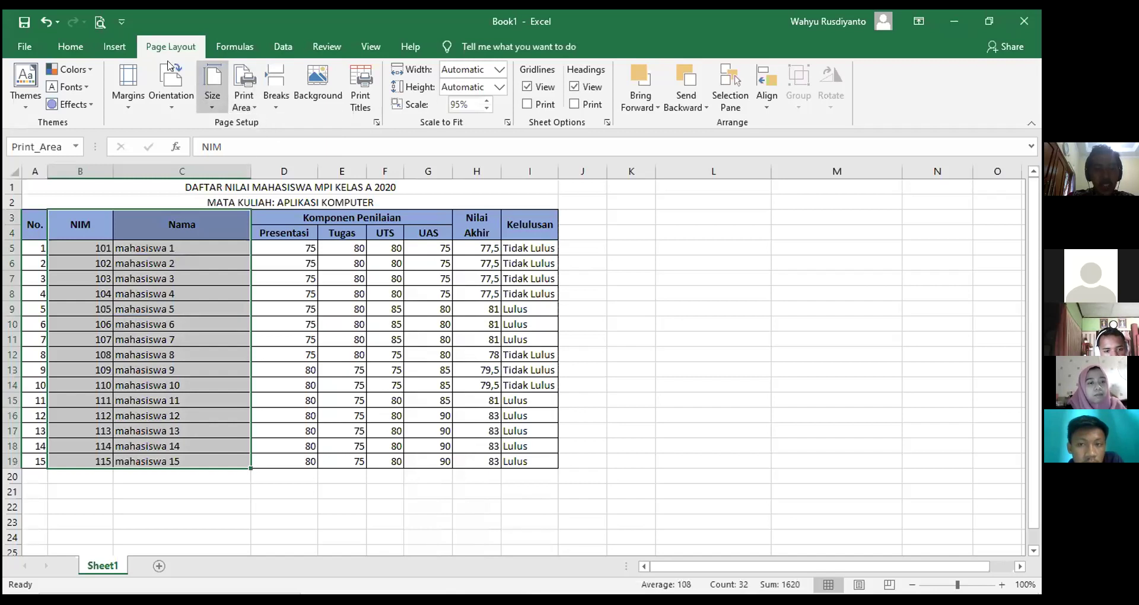
left_click(100, 23)
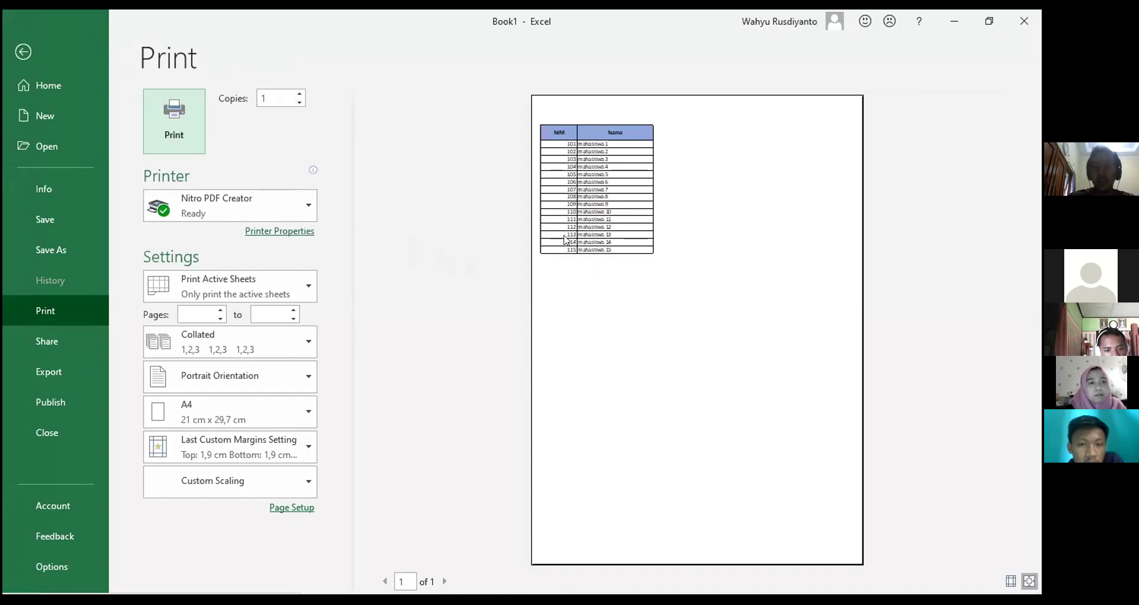
left_click(22, 53)
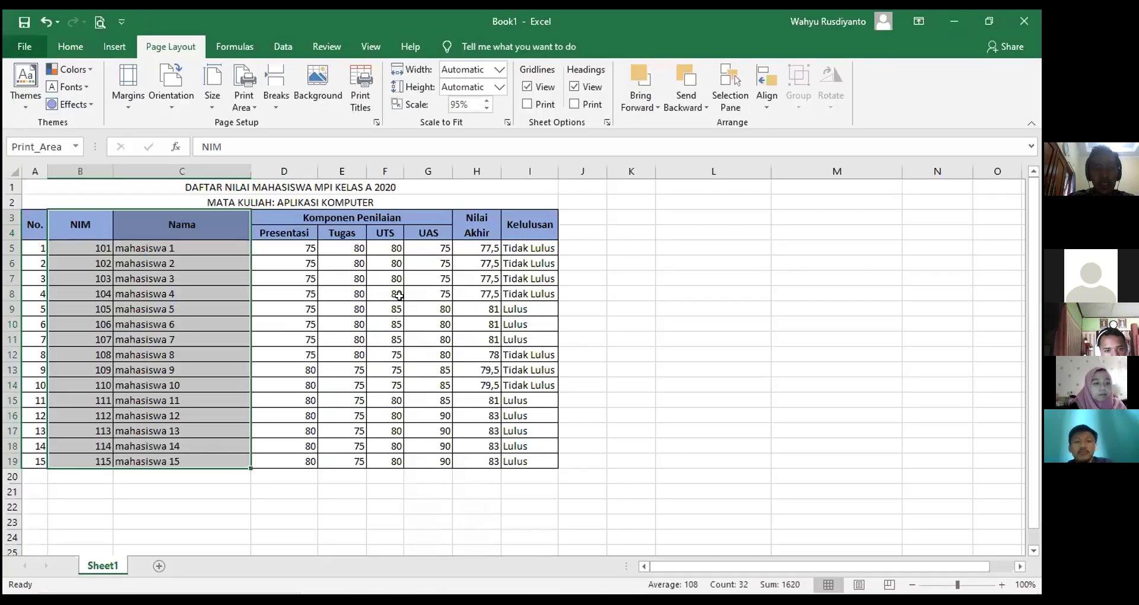
Clear the sheet's print area and check the whole table in the print preview
left_click(273, 484)
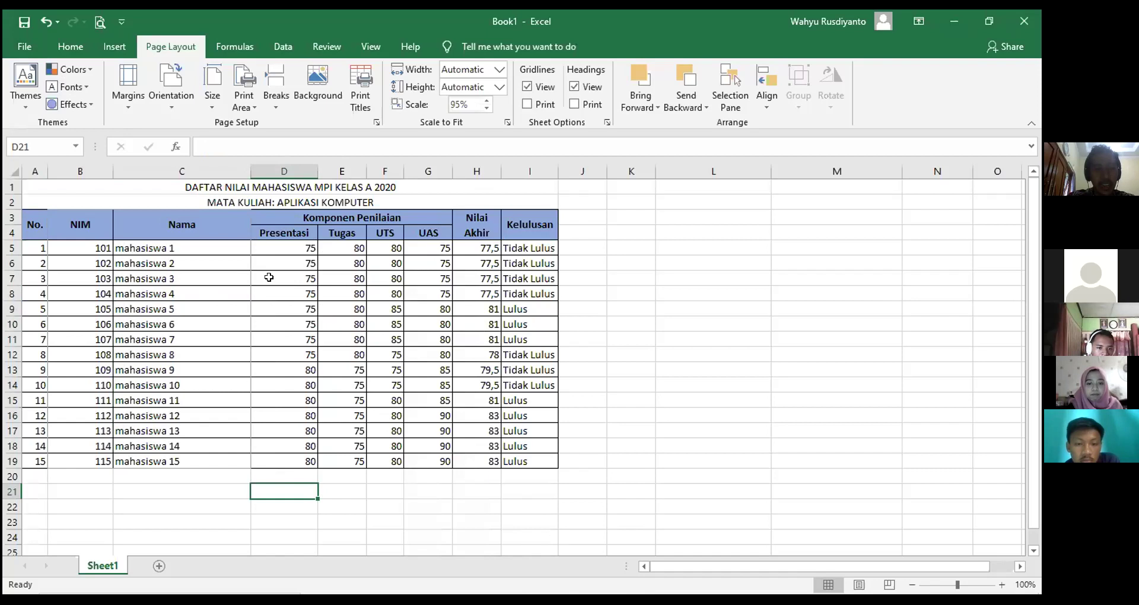
left_click(252, 111)
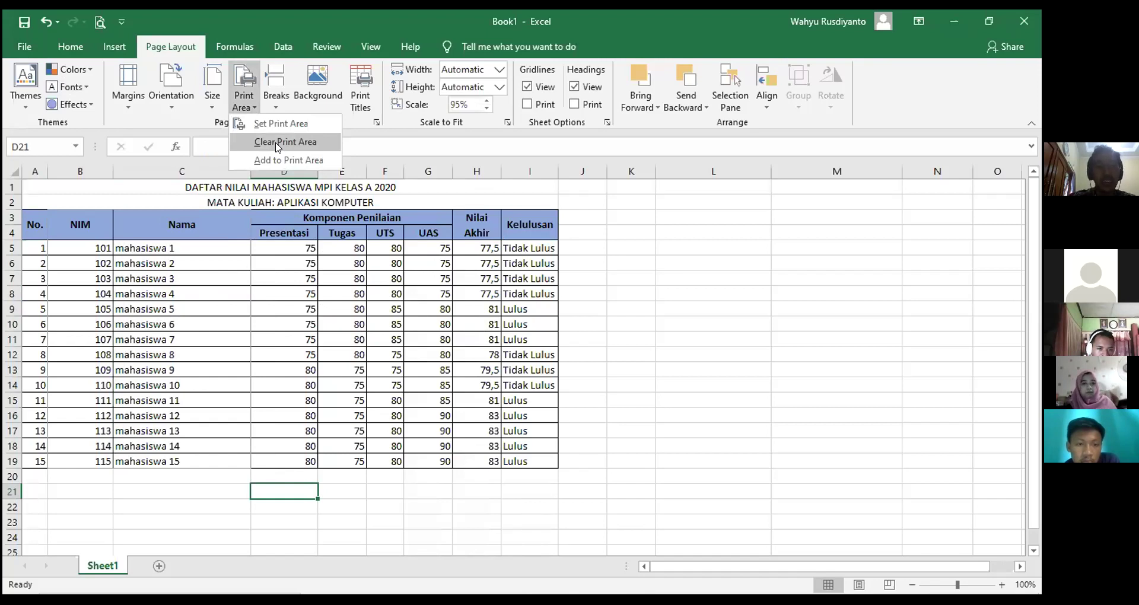
left_click(277, 141)
left_click(282, 308)
left_click(92, 23)
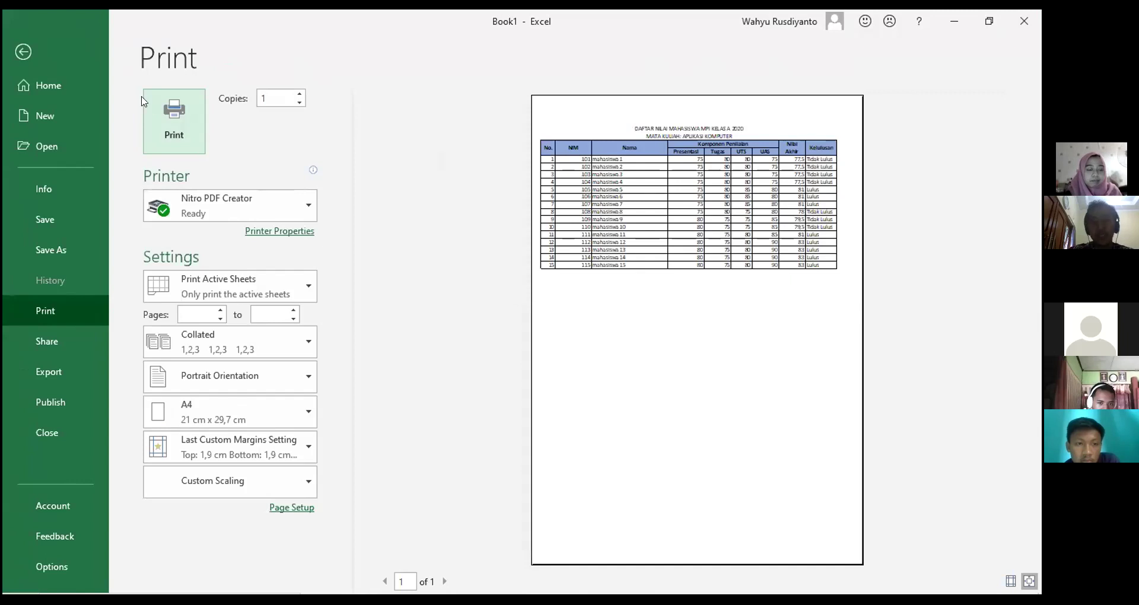
left_click(24, 52)
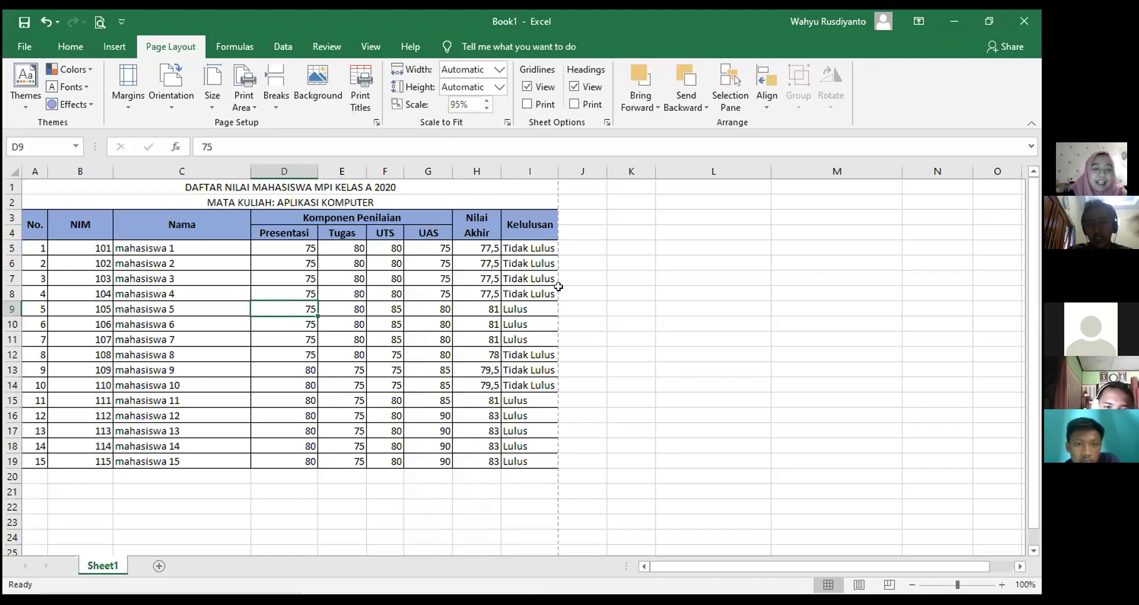
left_click(286, 289)
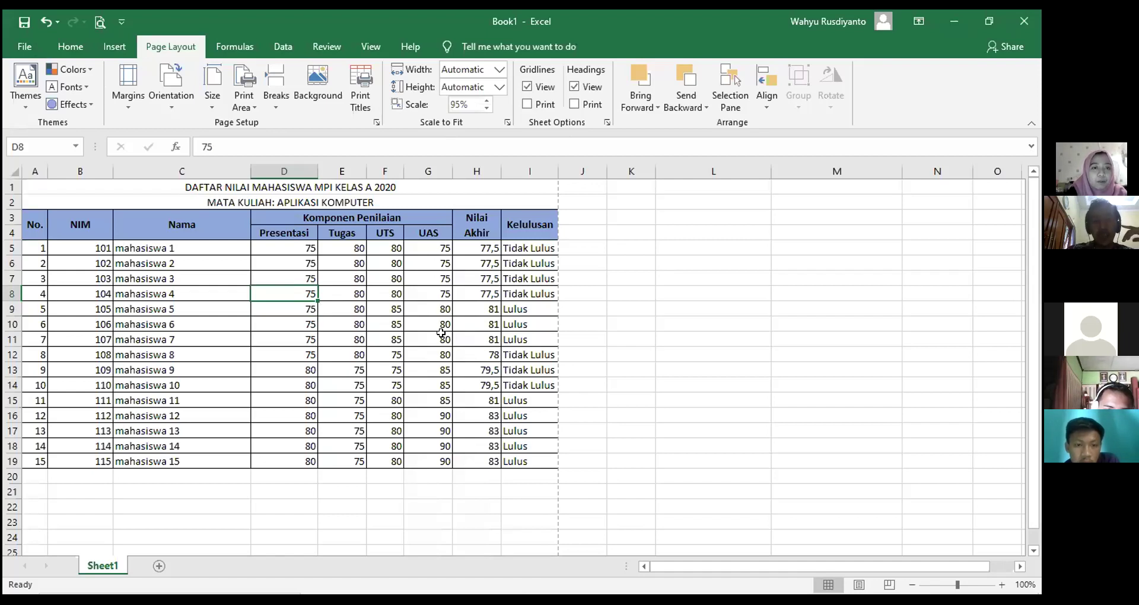
scroll(512, 429, "down", 1)
scroll(512, 429, "down", 1)
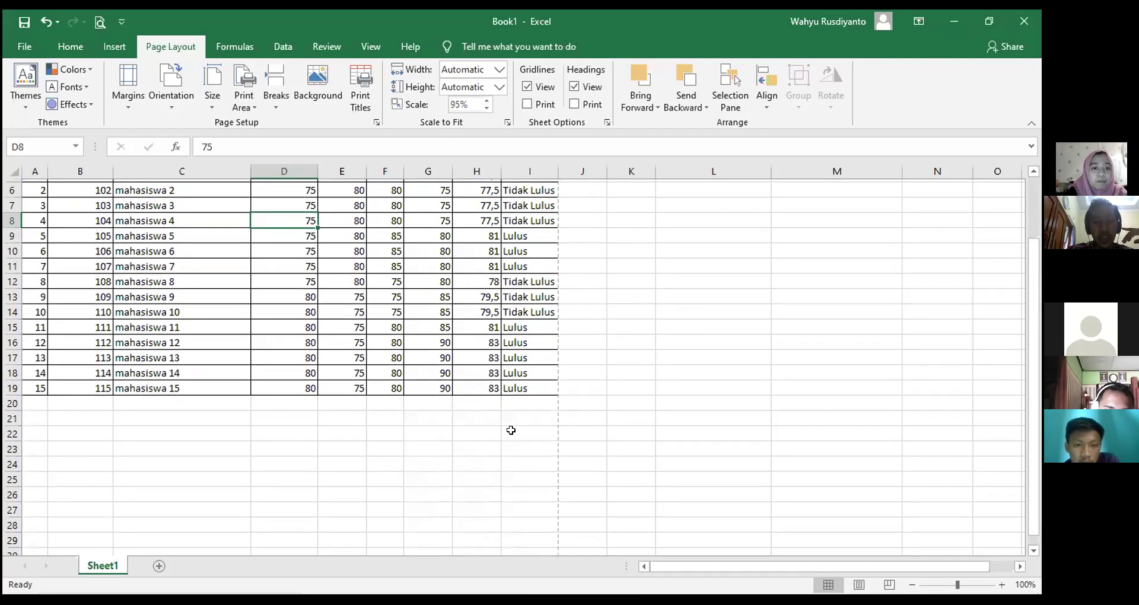
scroll(372, 397, "down", 6)
scroll(372, 398, "up", 5)
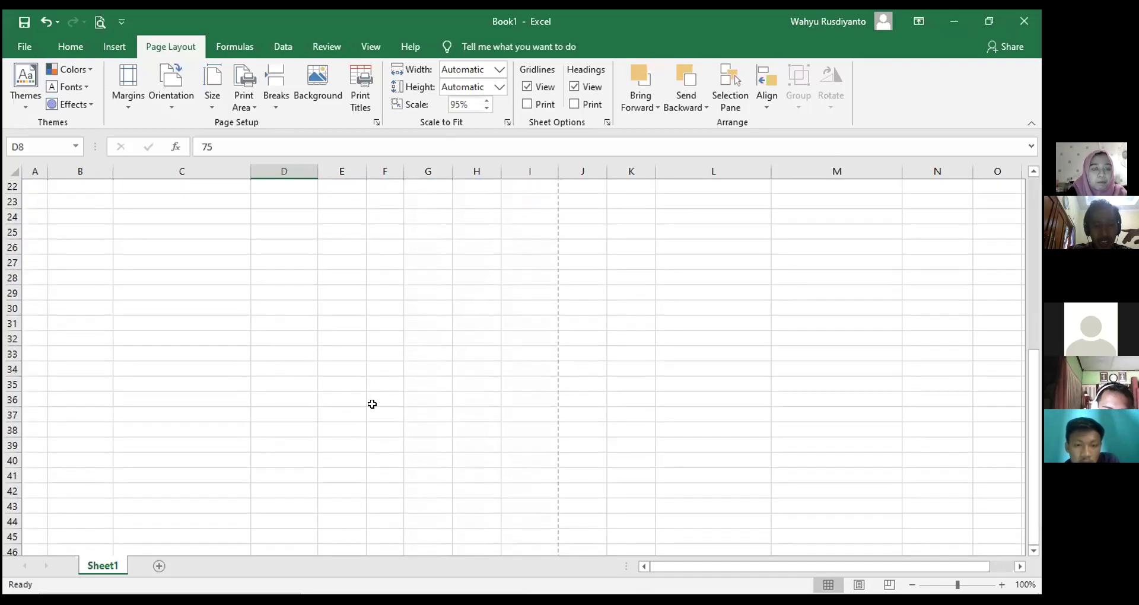
scroll(320, 362, "down", 4)
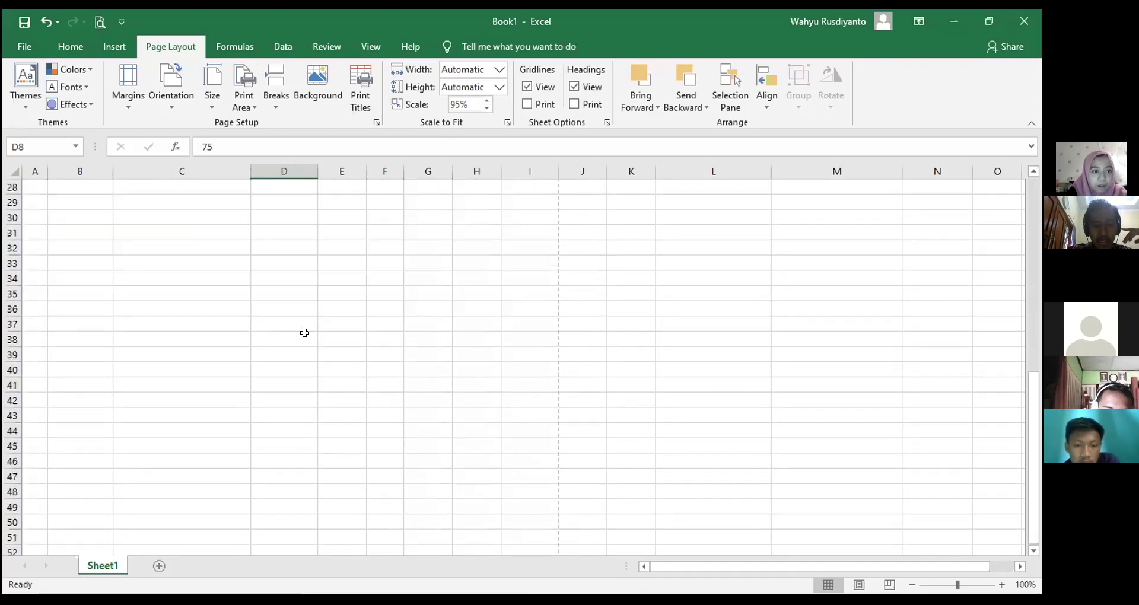
scroll(348, 330, "up", 4)
scroll(349, 331, "up", 3)
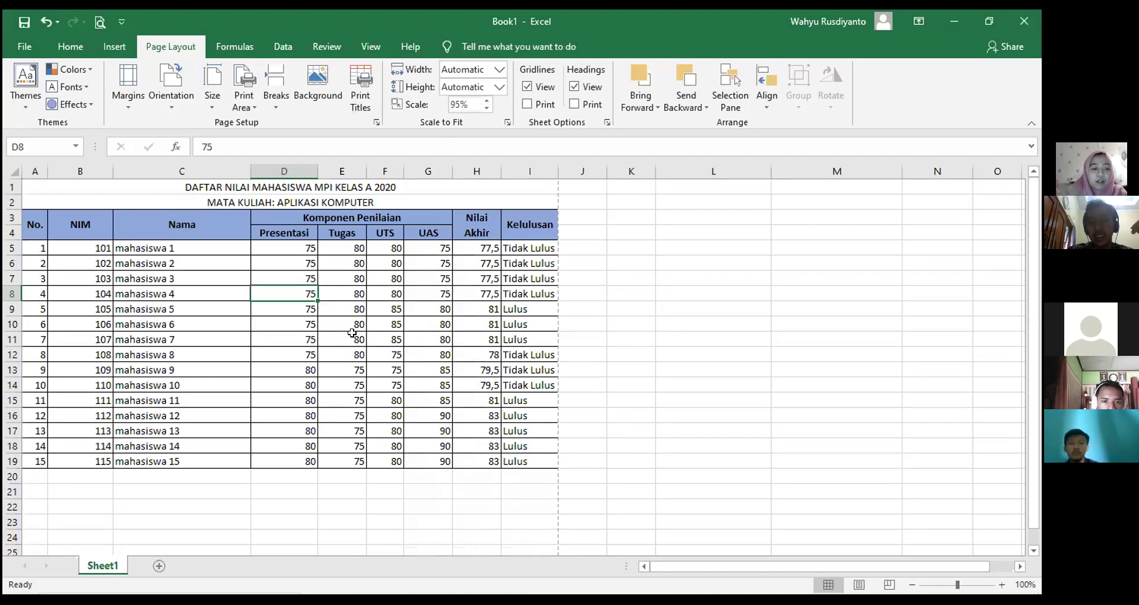
scroll(352, 333, "down", 2)
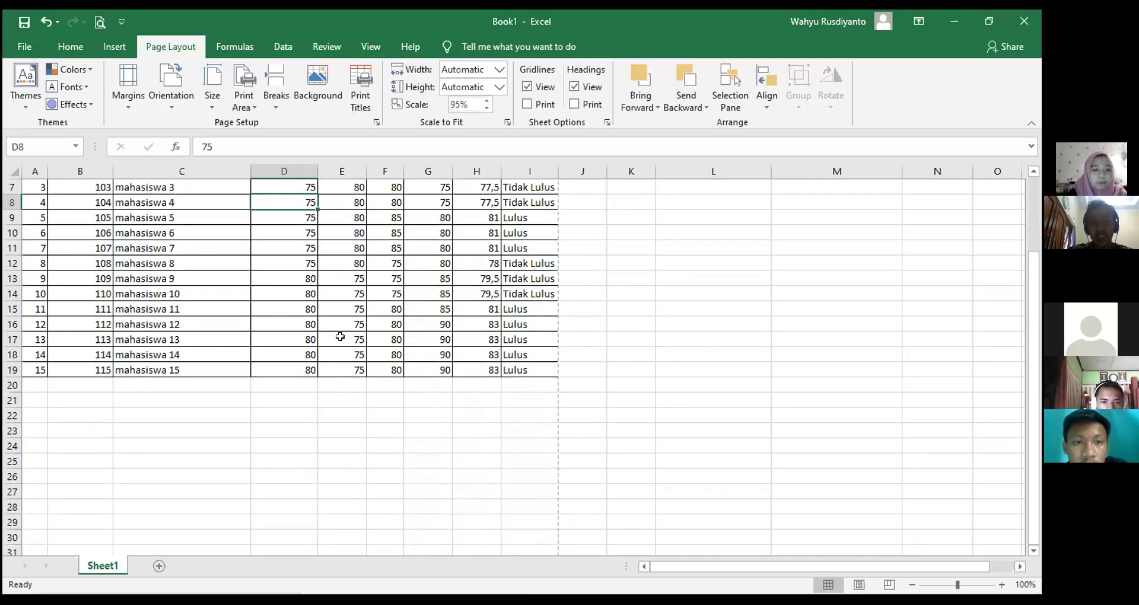
Extend the No. column's numbering down to 30 from its first two numbers and check the sheet in the print preview
scroll(253, 317, "up", 2)
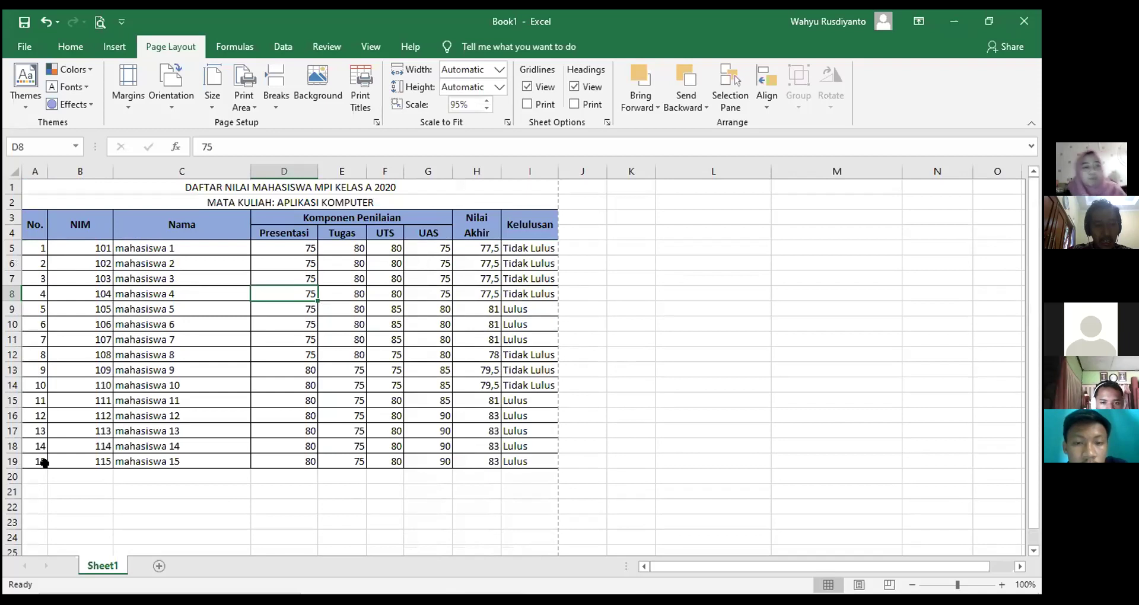
left_click_drag(33, 250, 44, 361)
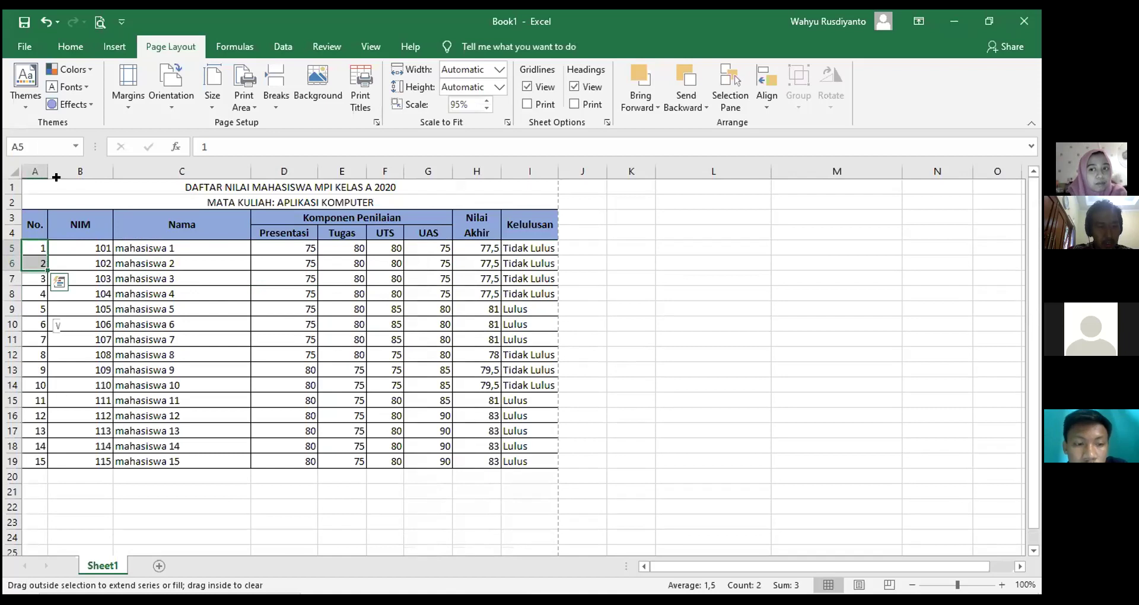
left_click_drag(43, 224, 39, 215)
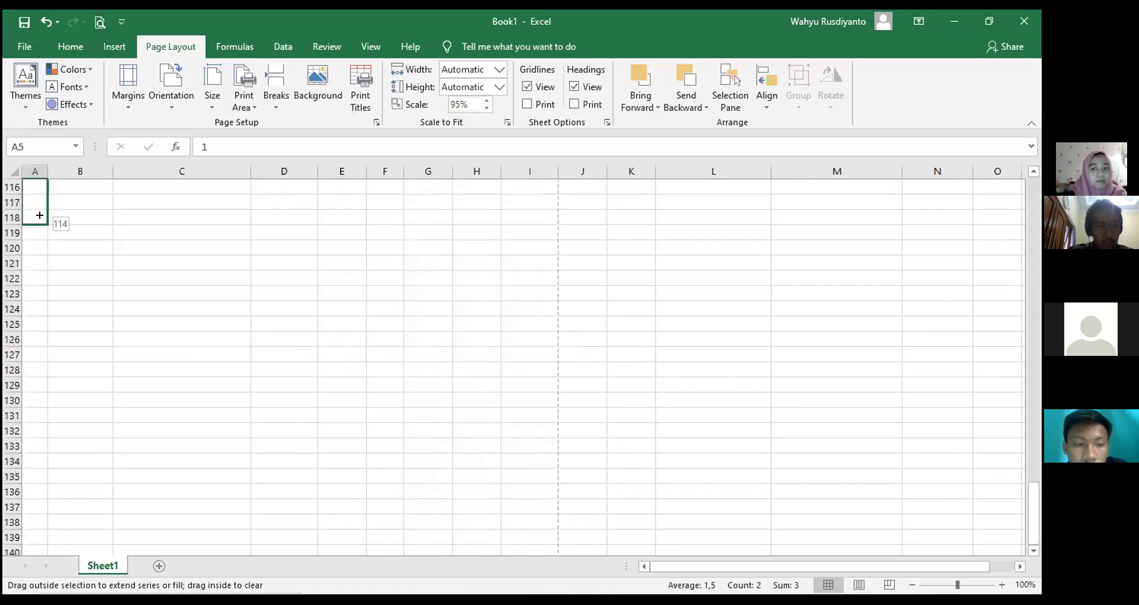
left_click_drag(25, 104, 14, 179)
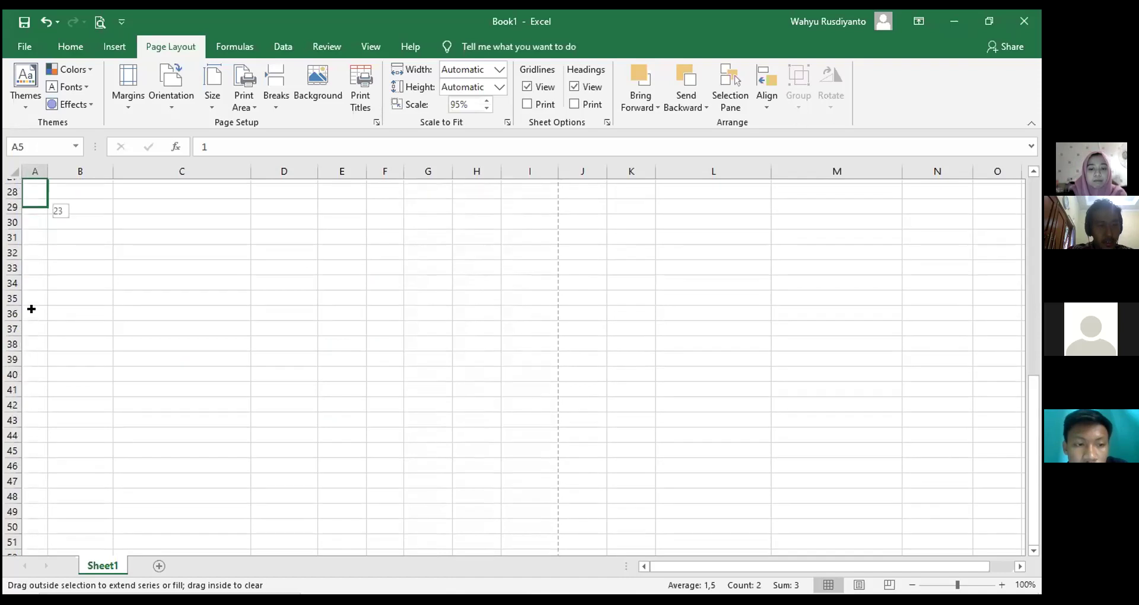
left_click_drag(32, 309, 33, 289)
left_click(77, 457)
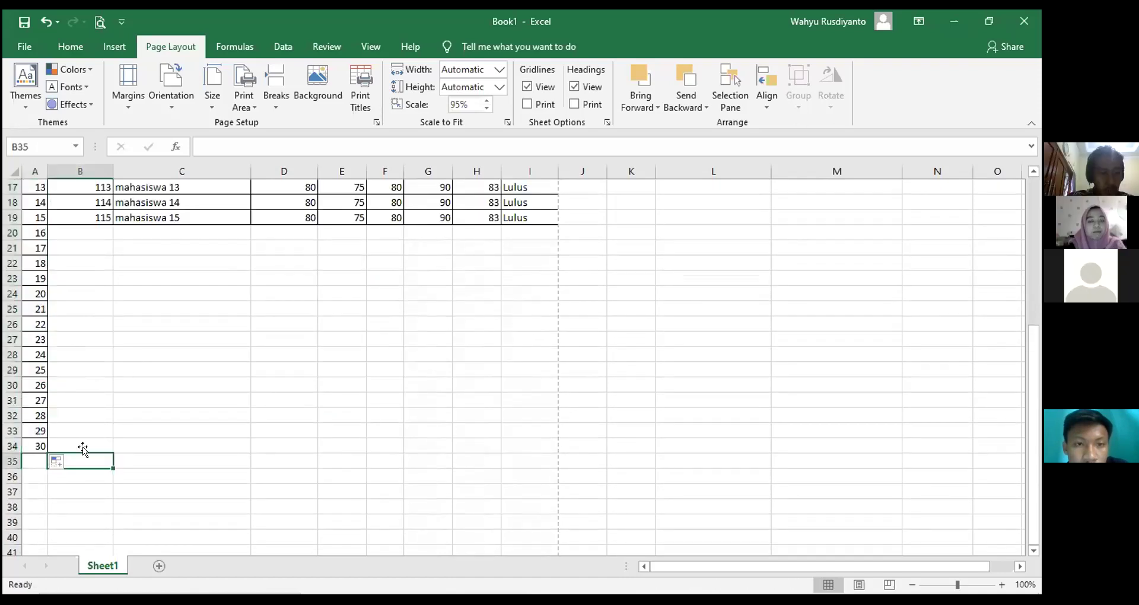
scroll(172, 409, "up", 5)
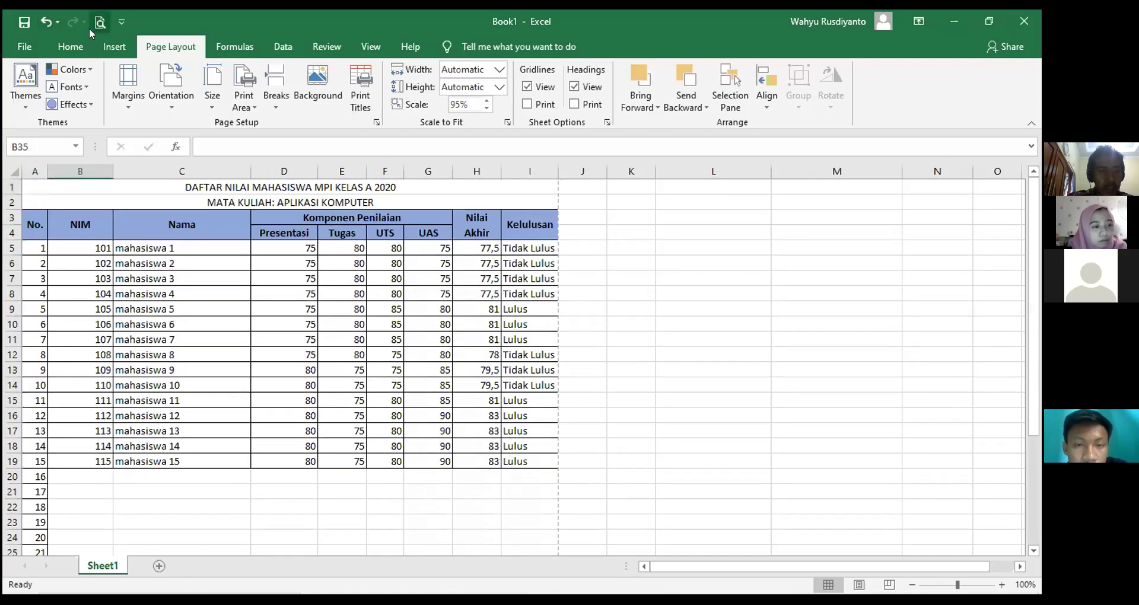
left_click(95, 23)
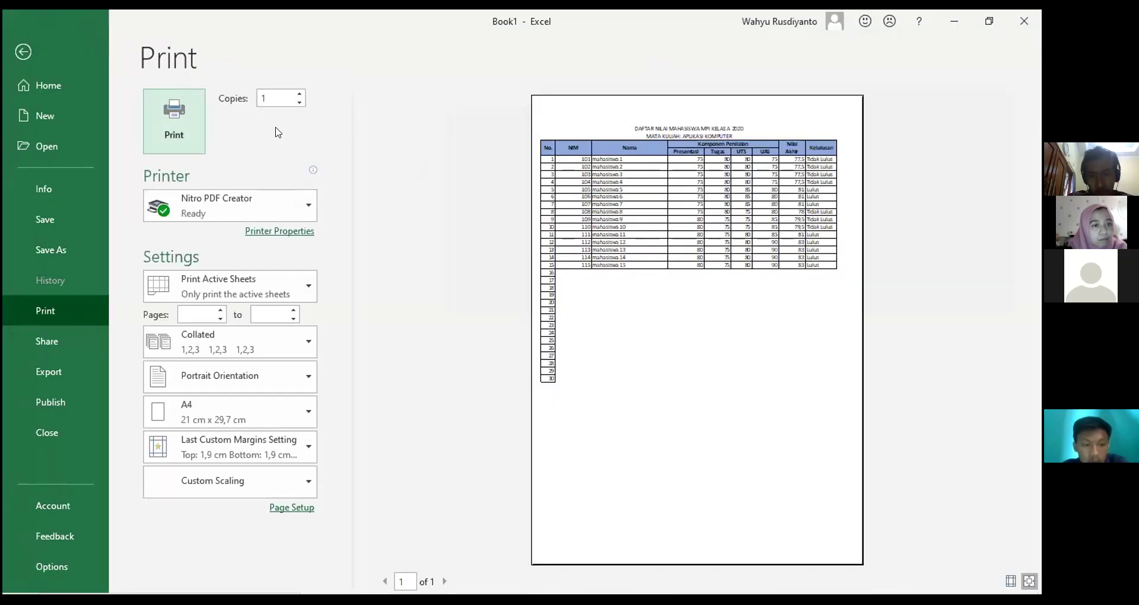
left_click(28, 50)
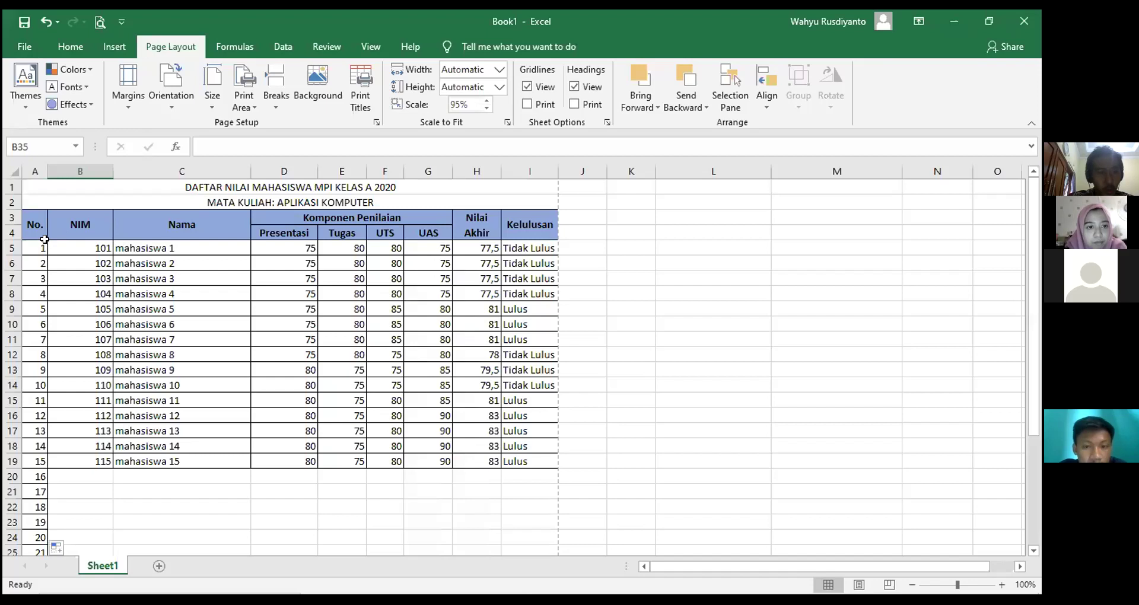
Extend the No. column's numbering down to 67 and check both pages in the print preview
left_click_drag(44, 241, 43, 258)
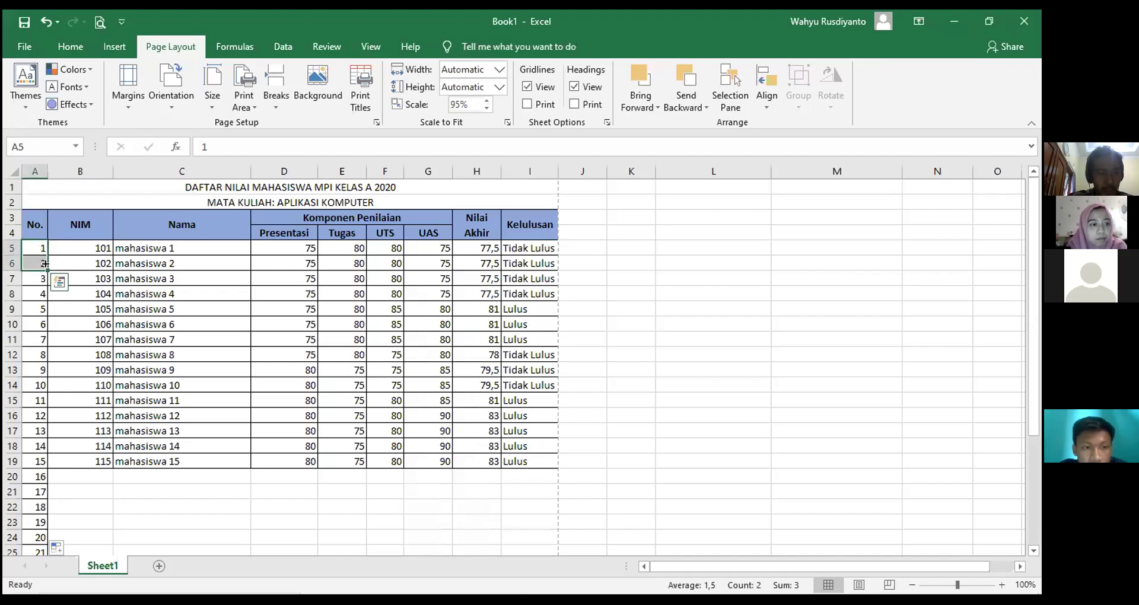
left_click_drag(48, 270, 49, 289)
left_click_drag(54, 545, 52, 522)
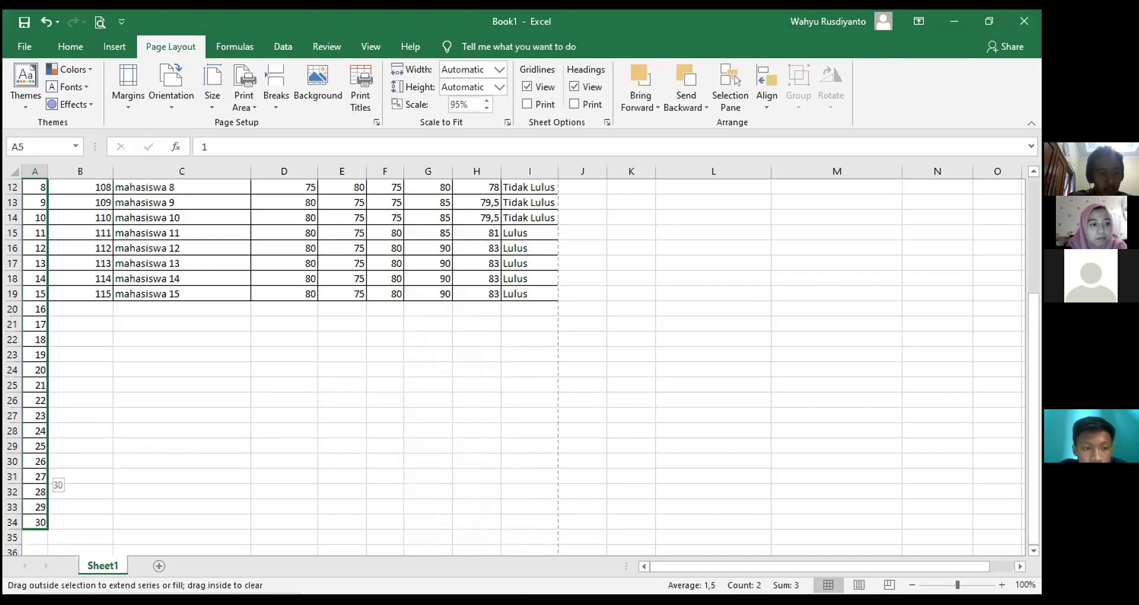
mouse_move(43, 457)
left_mouse_down()
mouse_move(79, 427)
mouse_move(47, 451)
left_mouse_up()
left_click(99, 23)
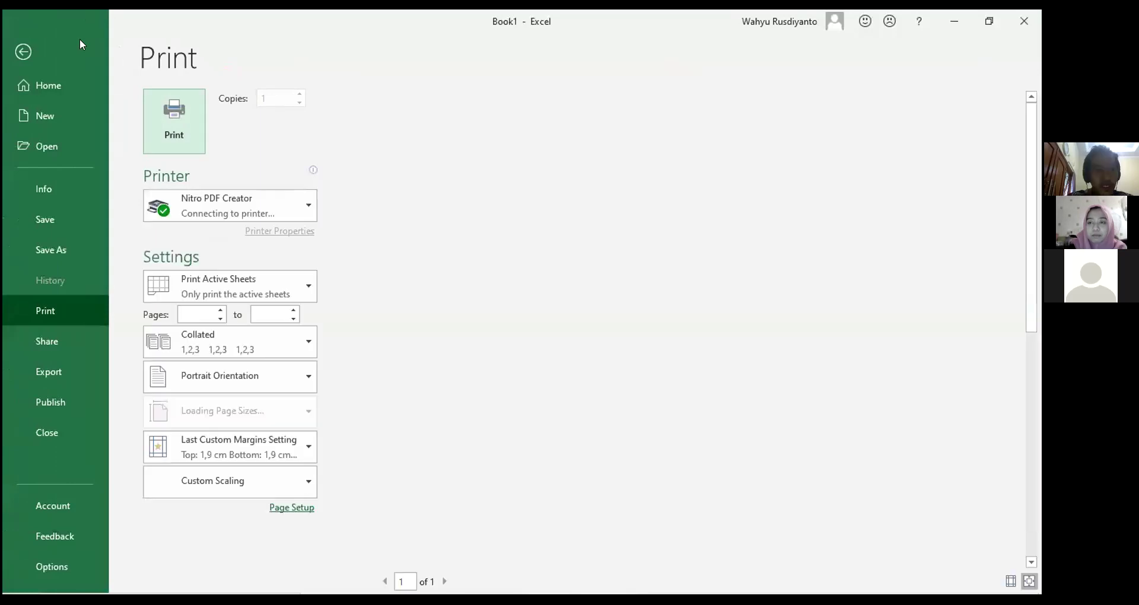
left_click(95, 37)
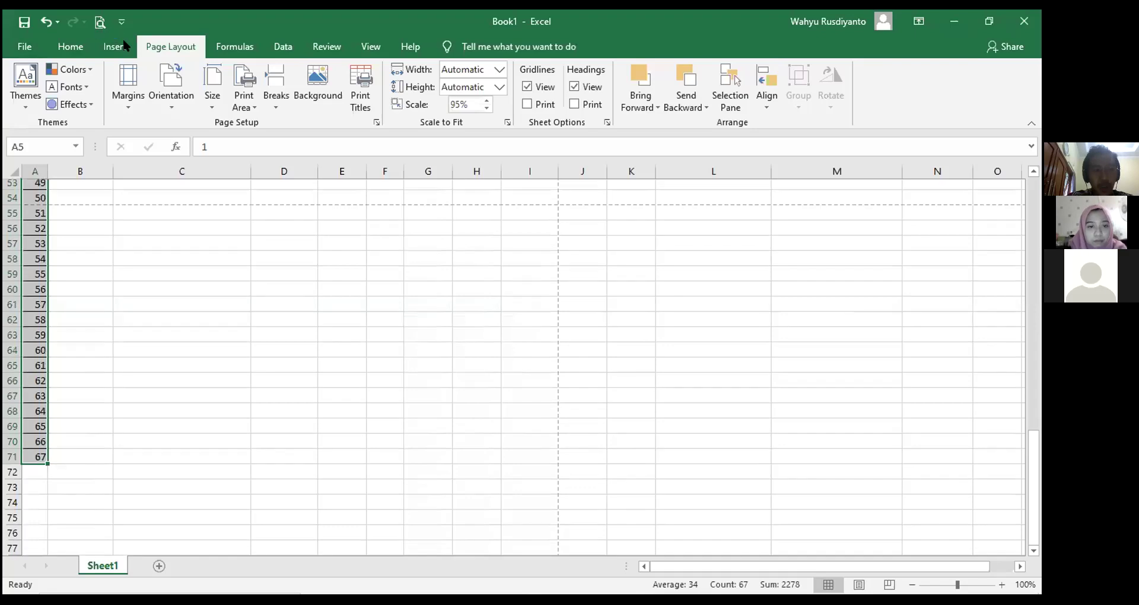
key("ctrl+p")
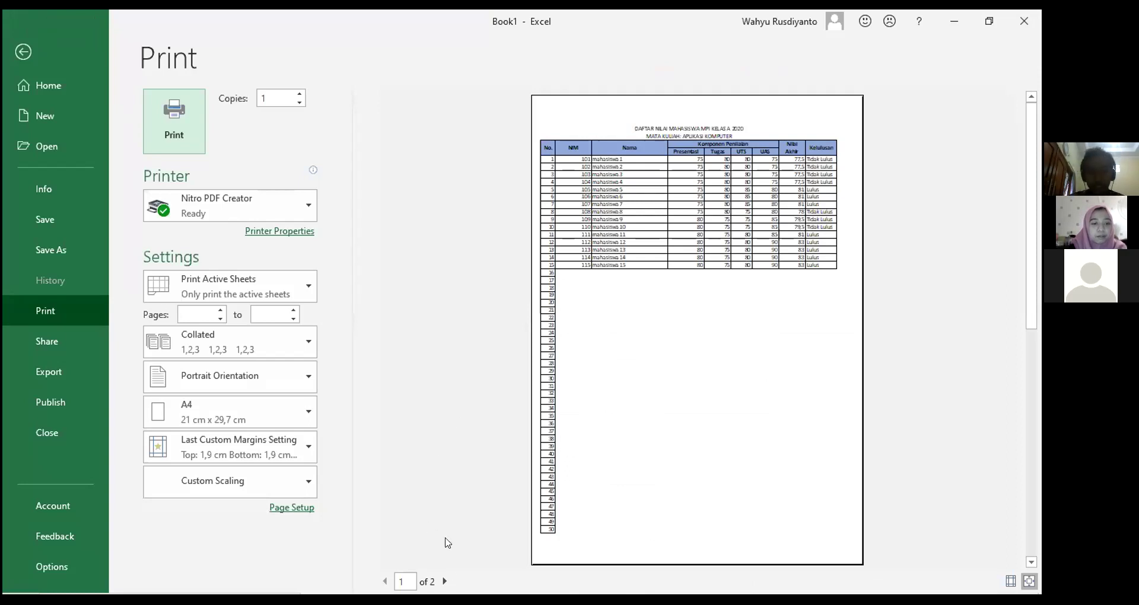
left_click(445, 581)
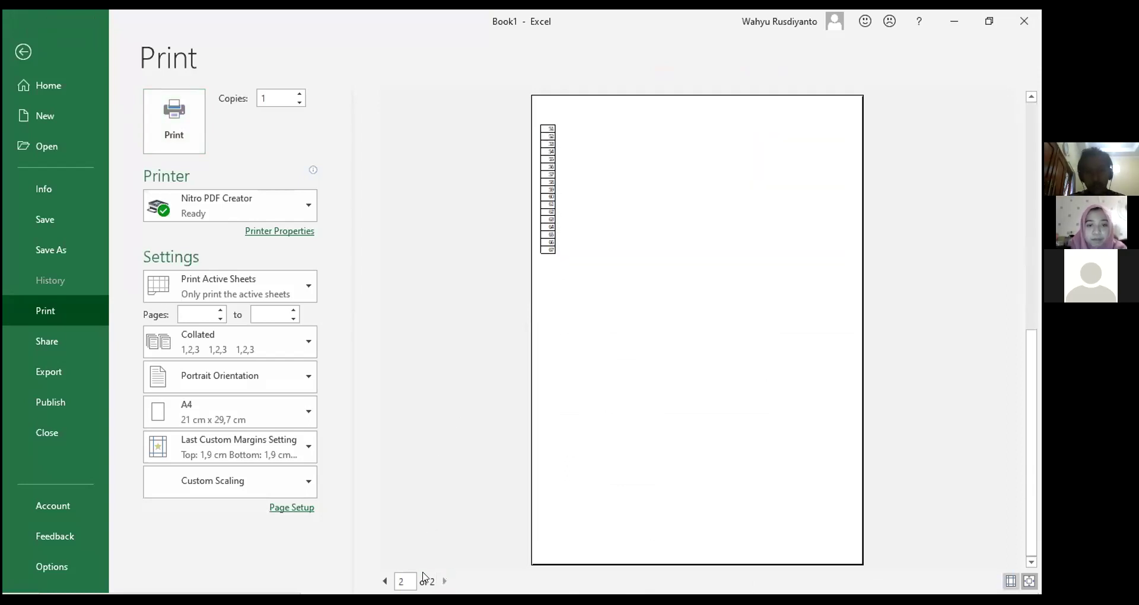
left_click(385, 581)
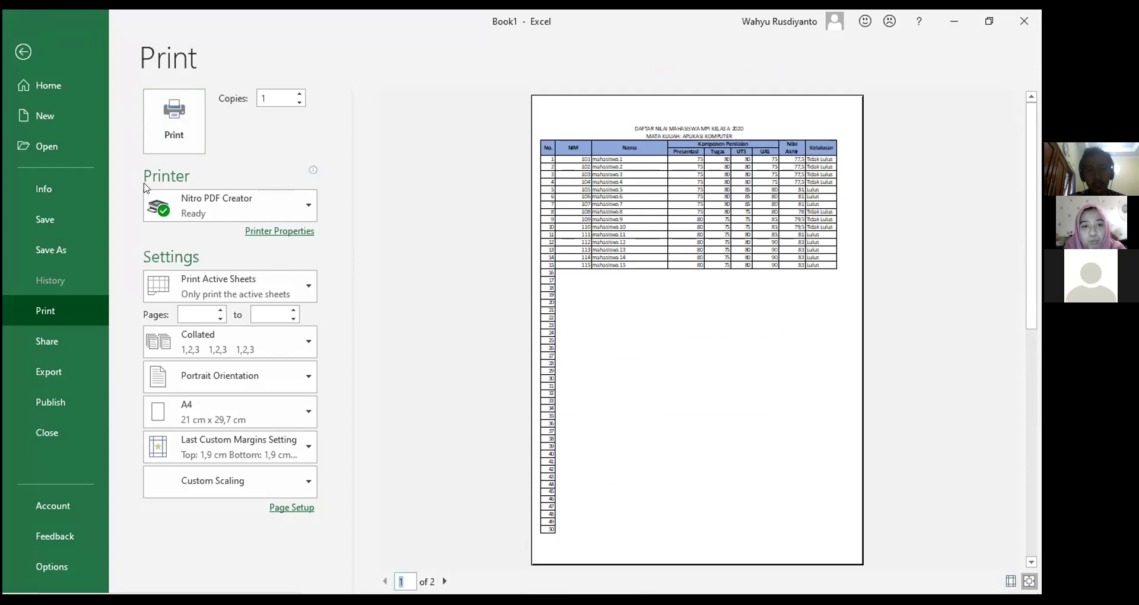
left_click(24, 51)
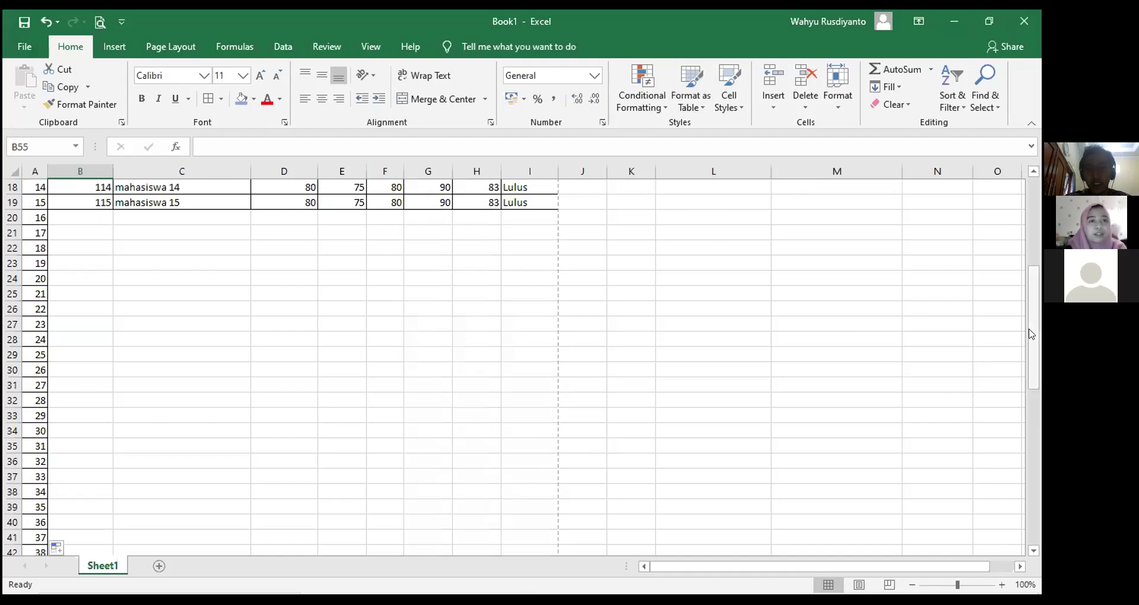
scroll(1012, 171, "up", 6)
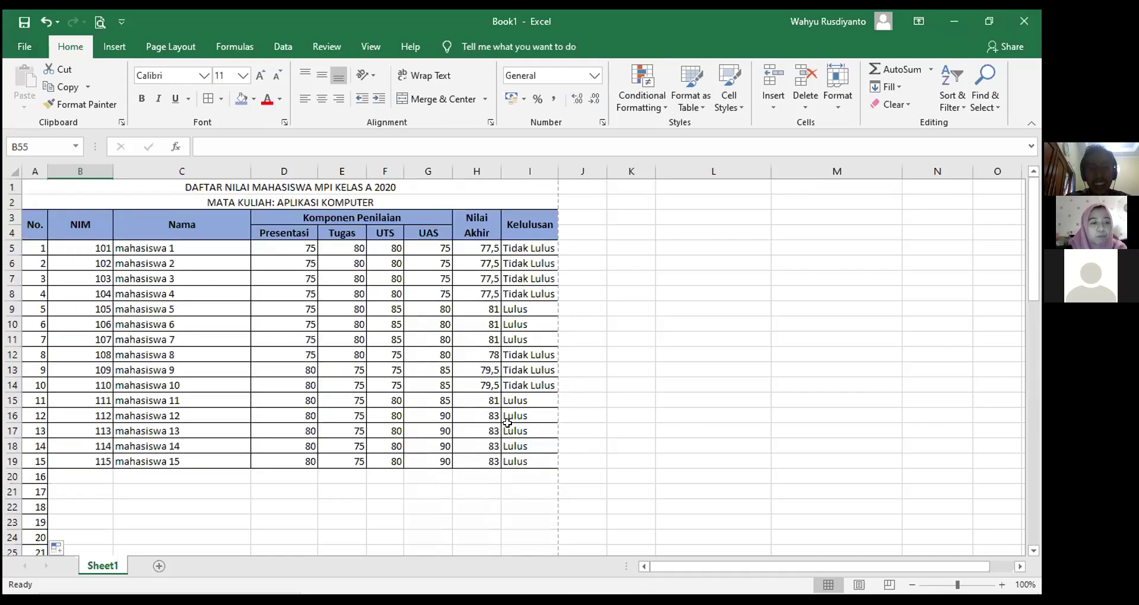
left_click(520, 493)
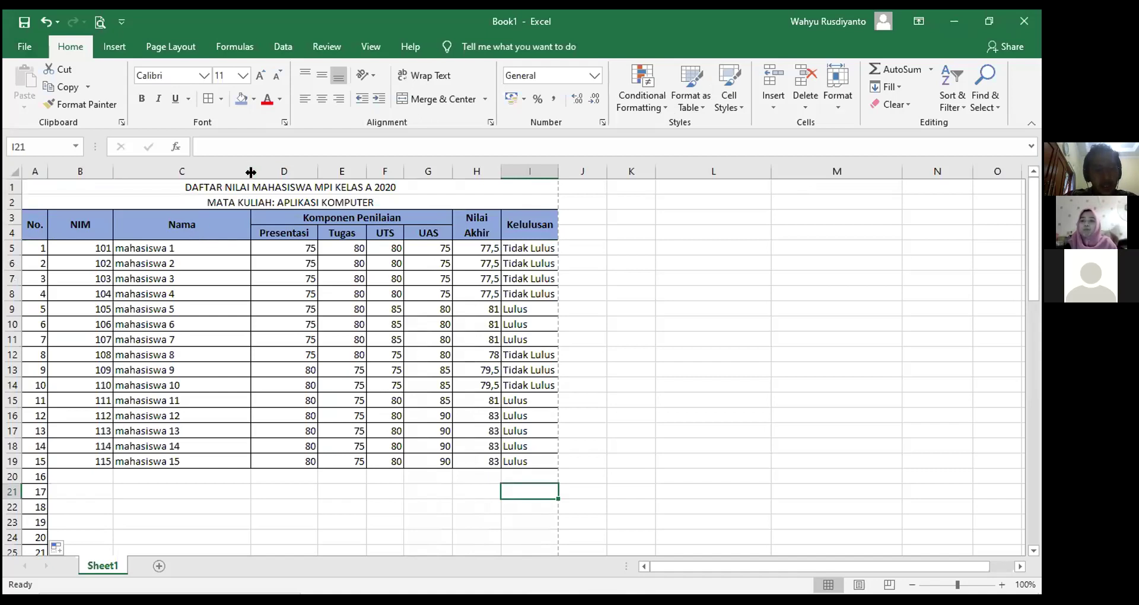
left_click(240, 486)
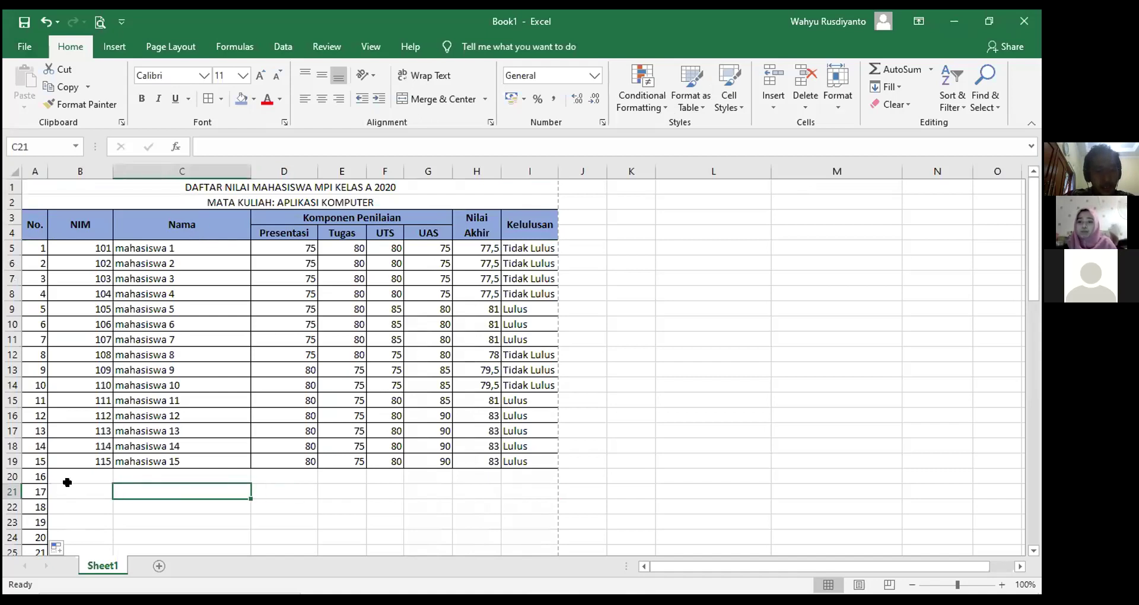
key("Right")
key("Right")
key("Right")
key("Right")
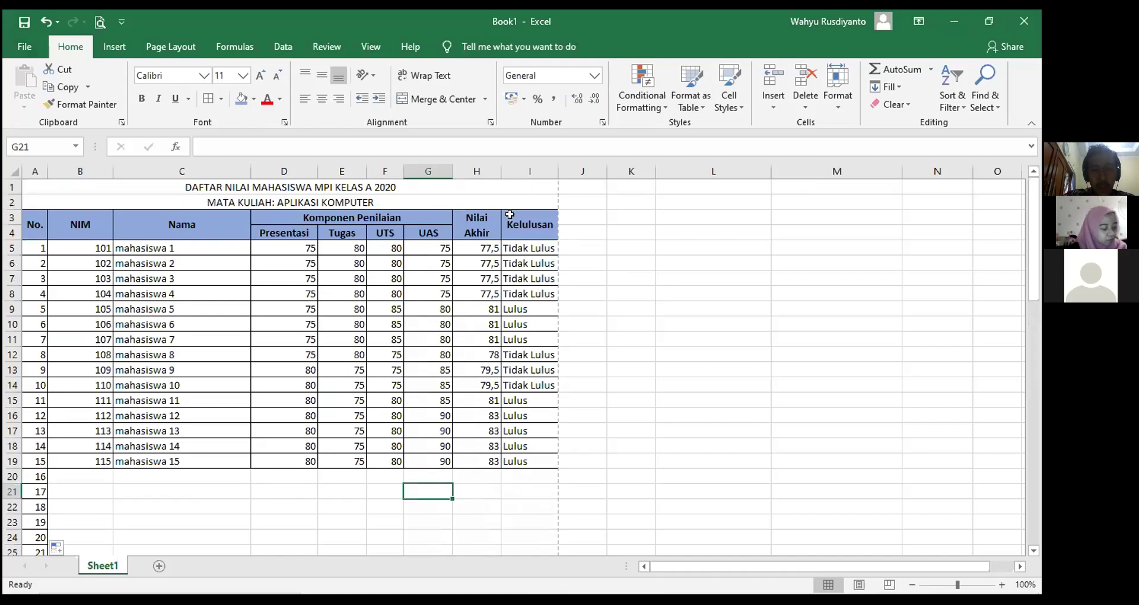
left_click(519, 229)
left_click(56, 221)
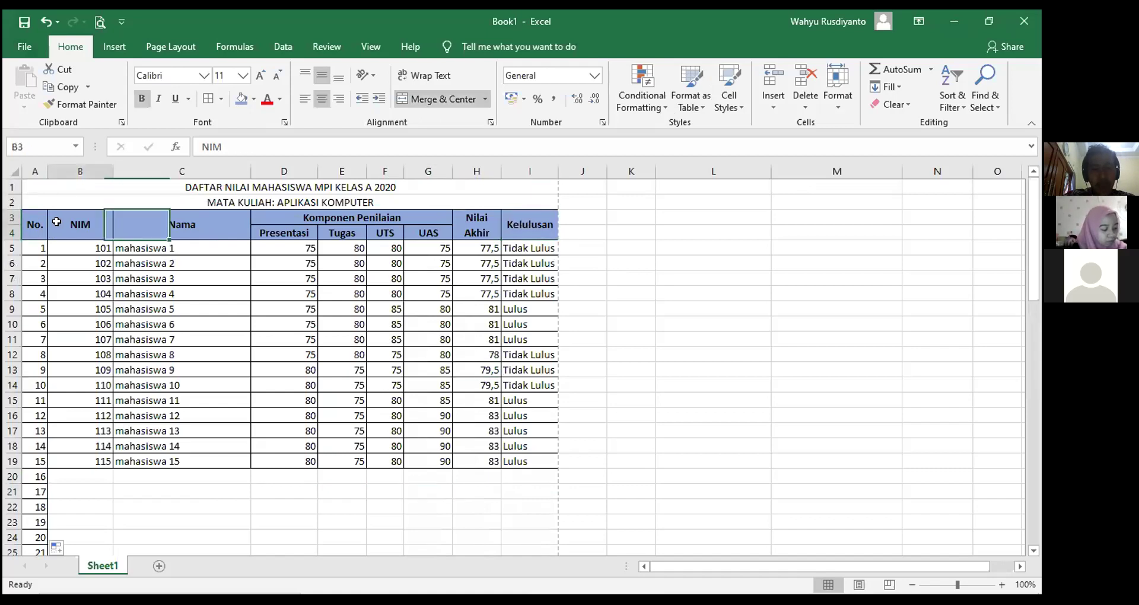
left_click(169, 231)
left_click(428, 232)
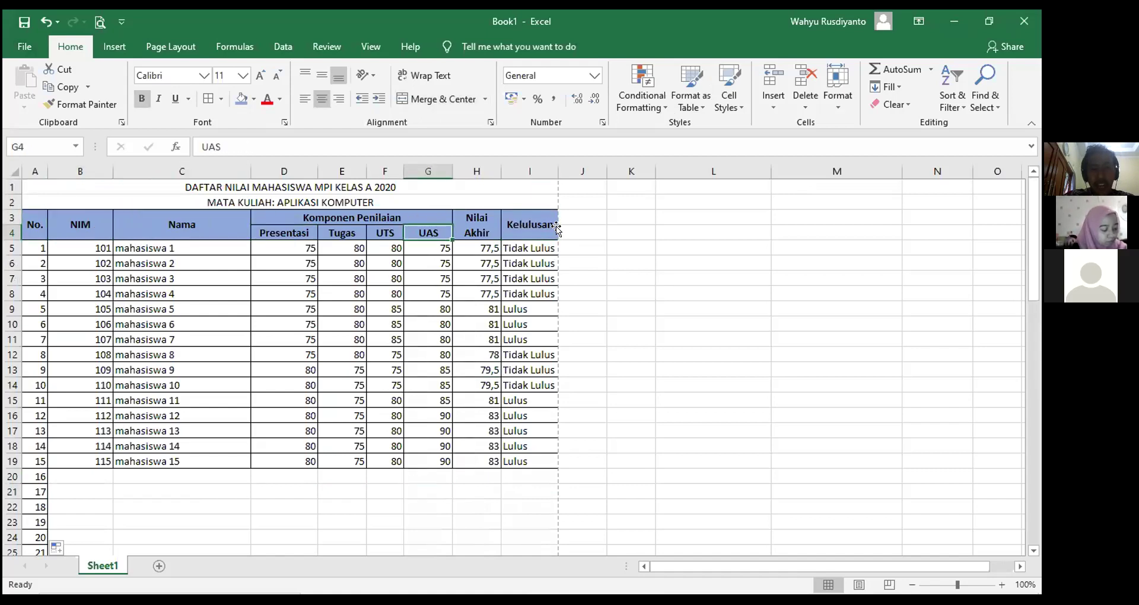
left_click(553, 228)
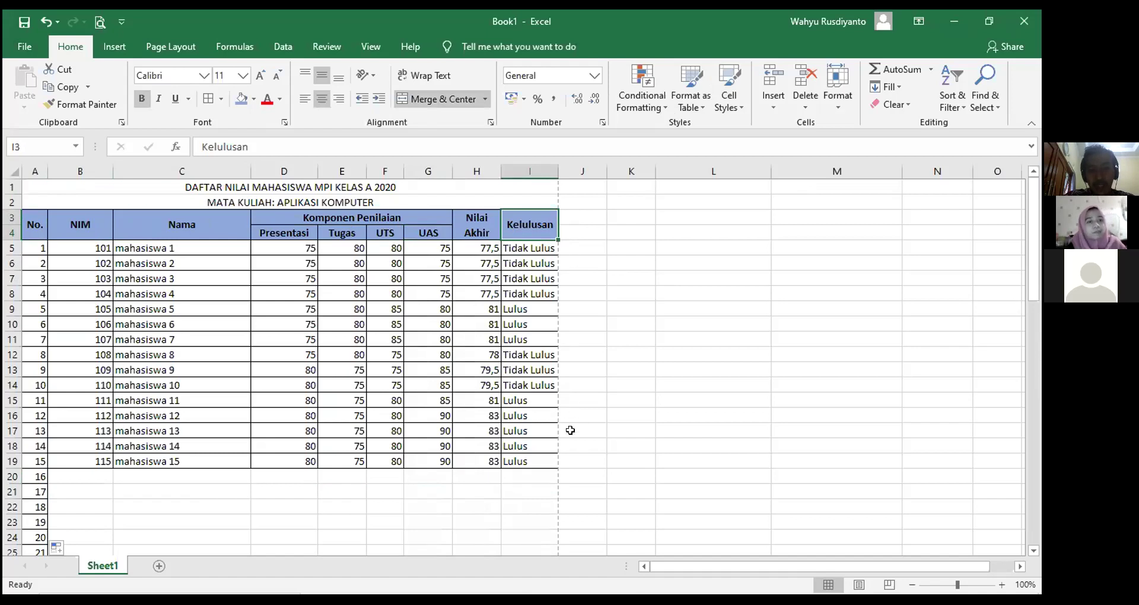
Insert a new column between the Nilai Akhir and Kelulusan columns
left_click_drag(566, 212, 593, 233)
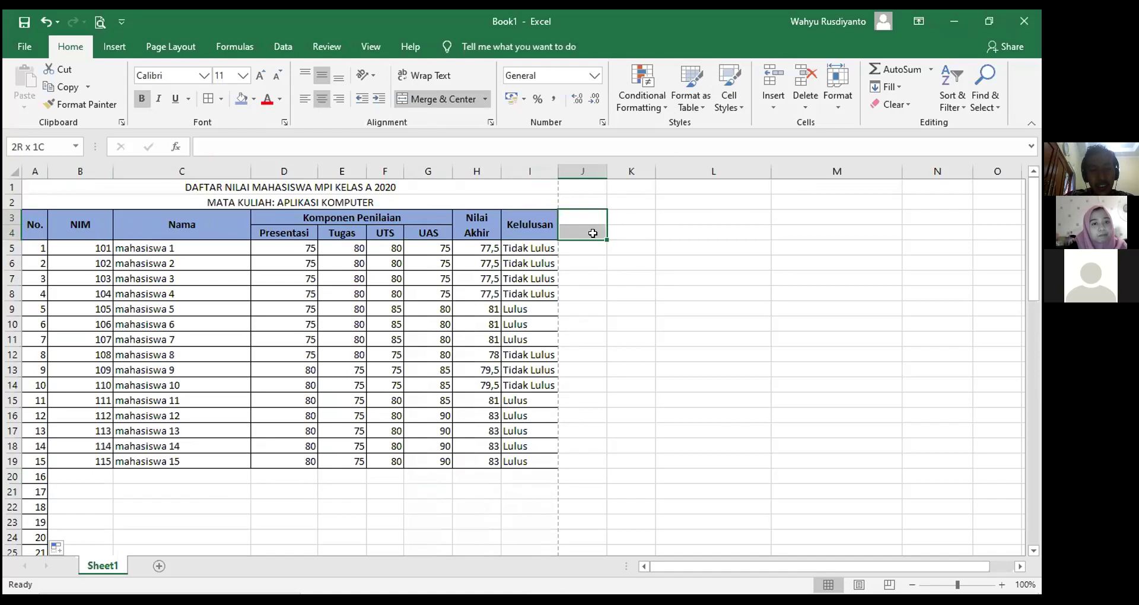
left_click(640, 244)
left_click(537, 171)
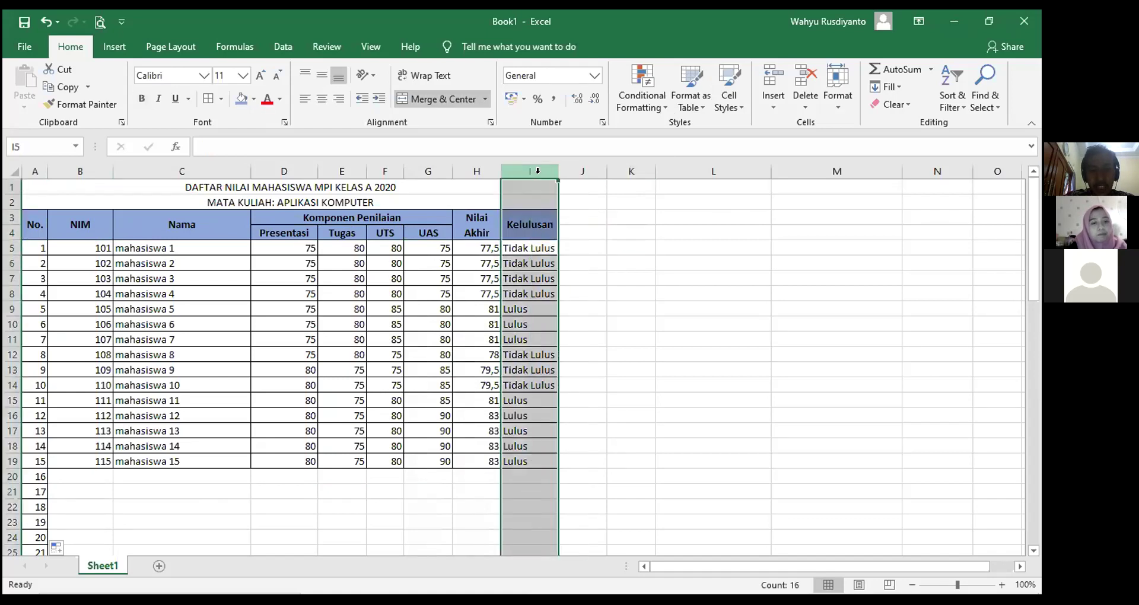
right_click(539, 179)
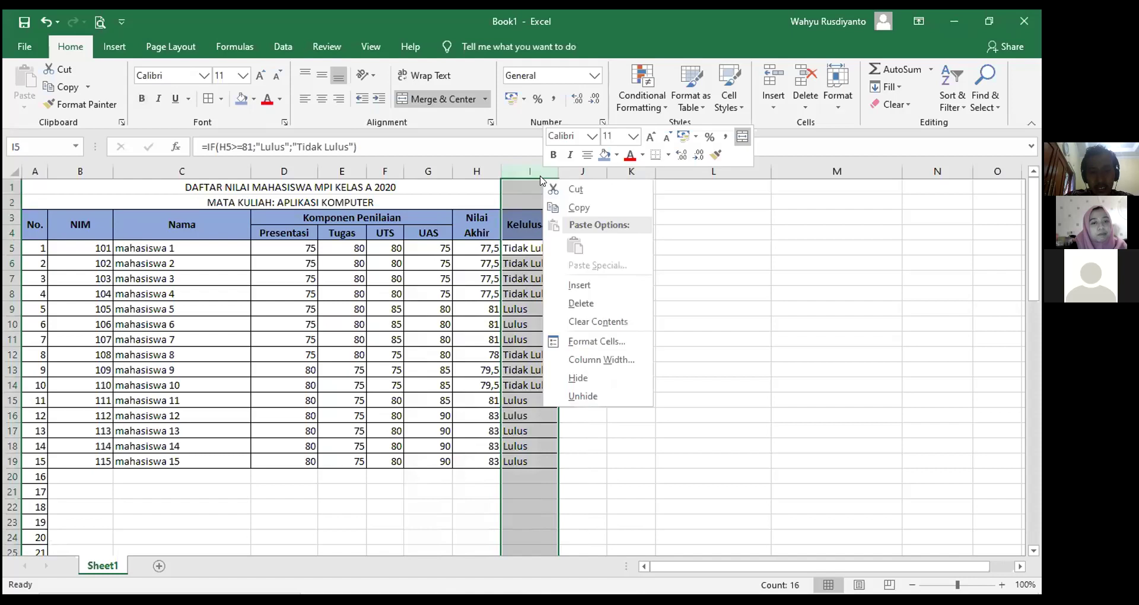
left_click(588, 287)
Enter the header "Nilai Huruf" in cell I3 of the new column
left_click(516, 217)
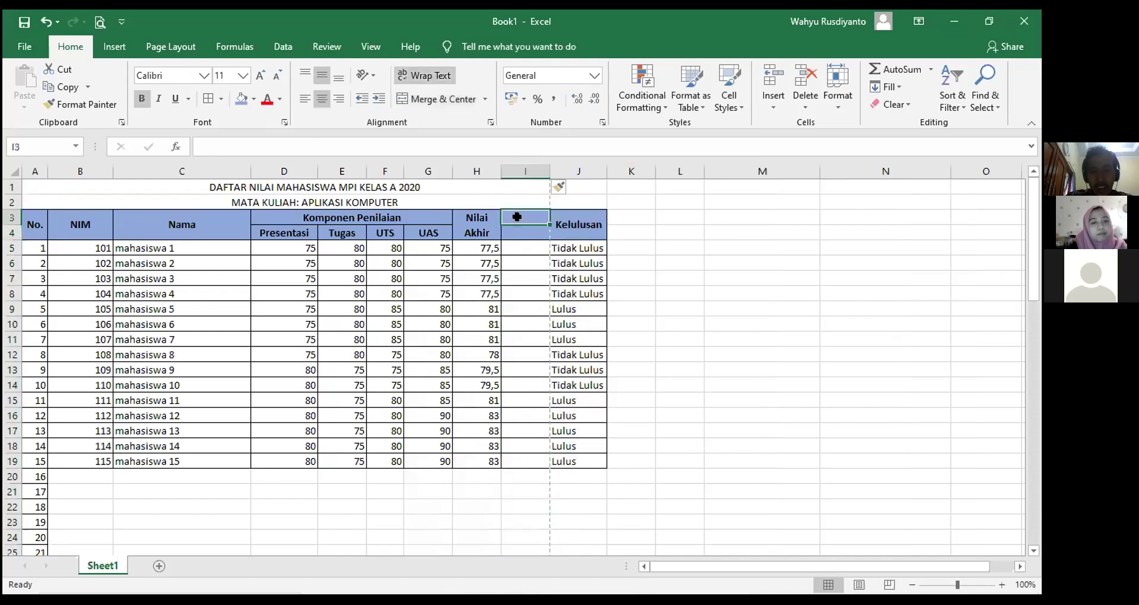
type("nilai")
key("BackSpace")
key("BackSpace")
key("BackSpace")
key("BackSpace")
key("BackSpace")
type("Nilai")
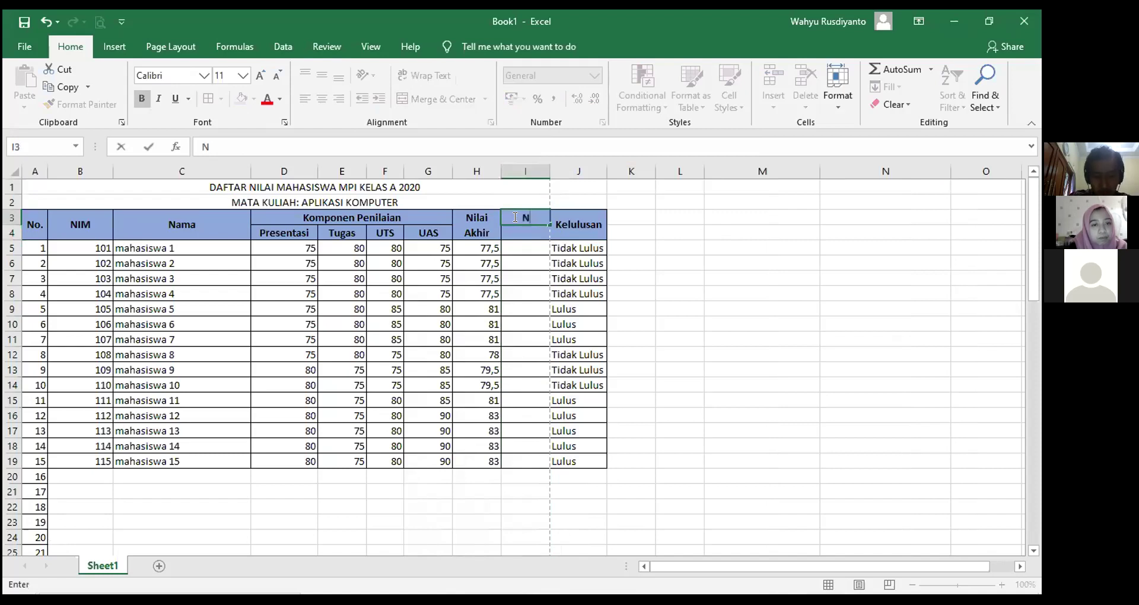
left_click(536, 246)
left_click(526, 233)
double_click(542, 214)
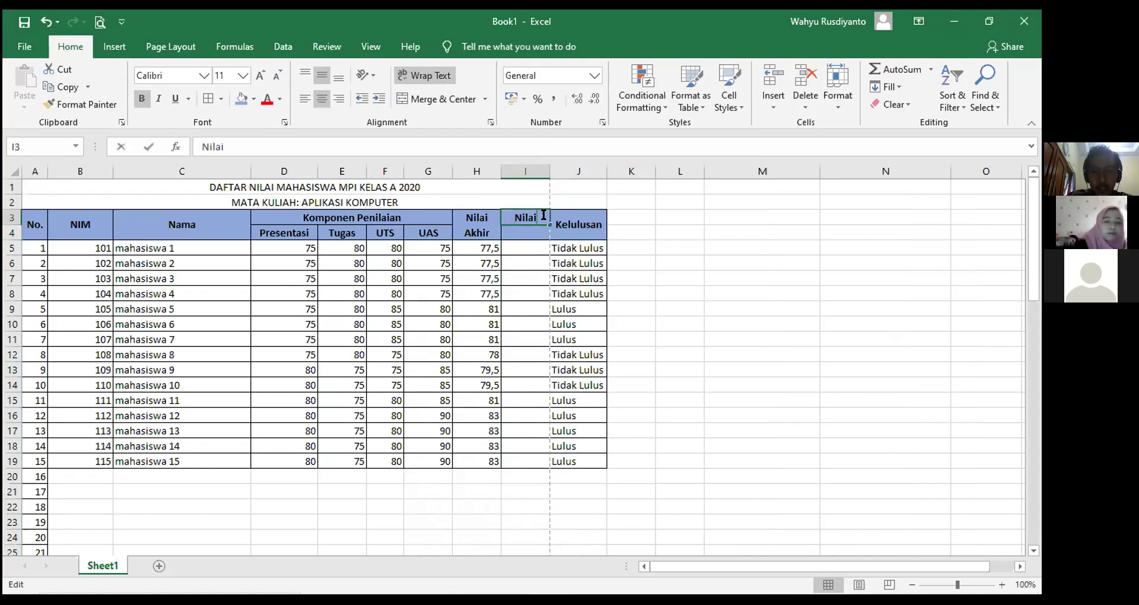
type("Huruf")
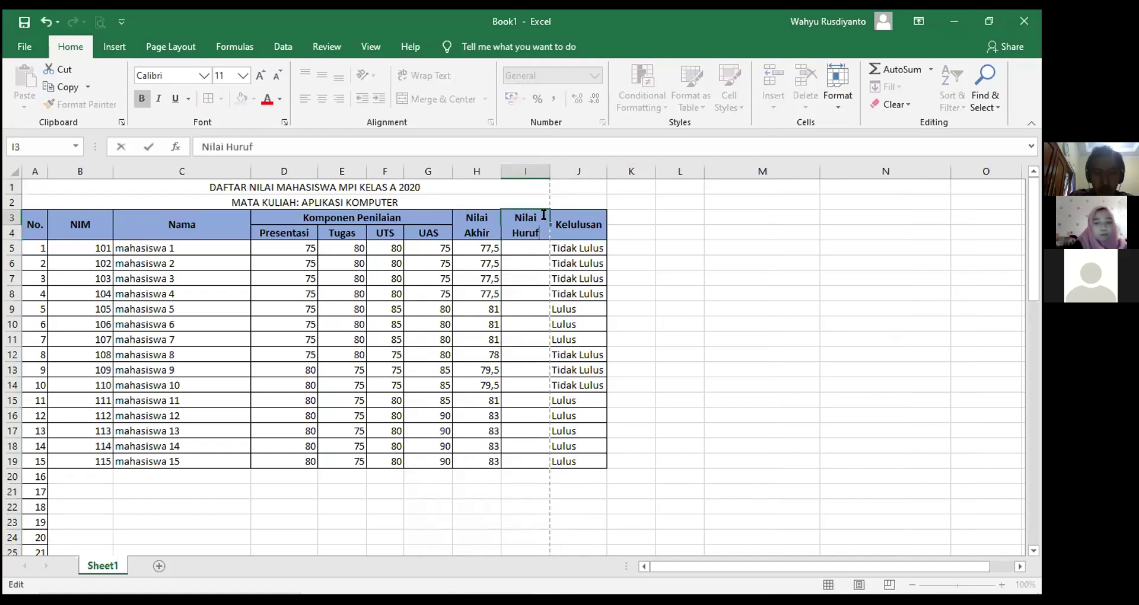
left_click(663, 279)
Merge and center the Nilai Huruf header across cells I3 and I4
left_click_drag(509, 221, 525, 246)
left_click(437, 99)
left_click(617, 225)
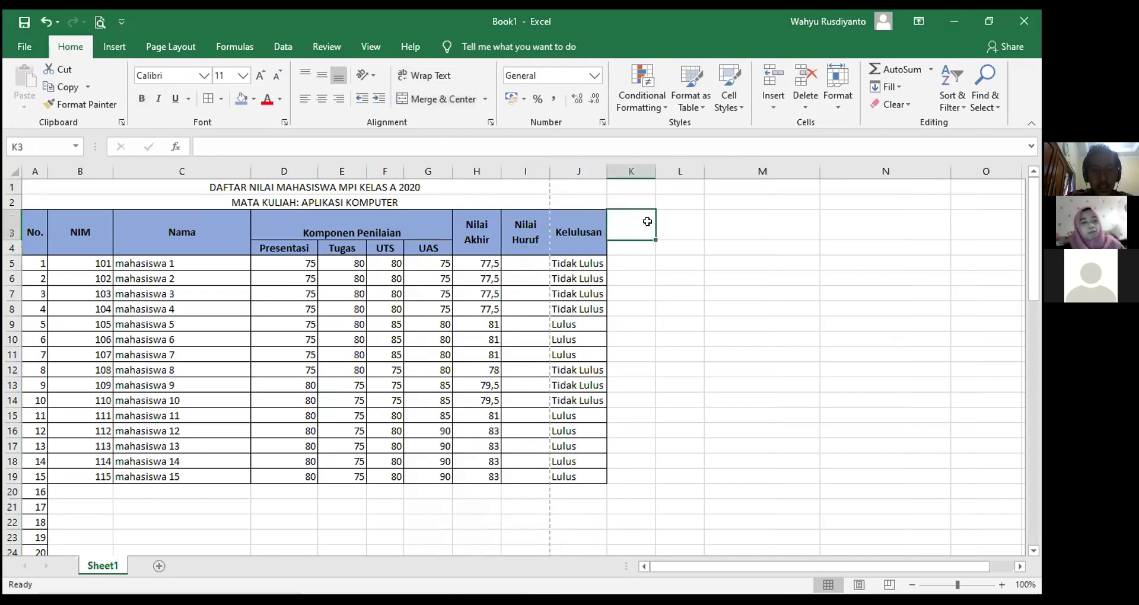
left_click(771, 261)
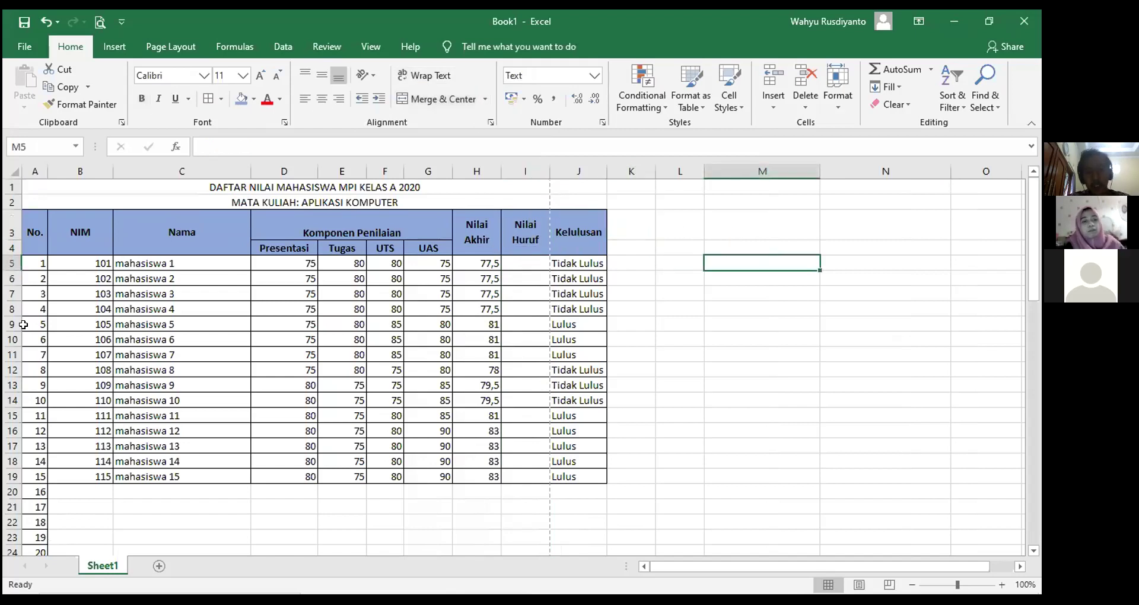
left_click(92, 344)
left_click(245, 356)
left_click(380, 396)
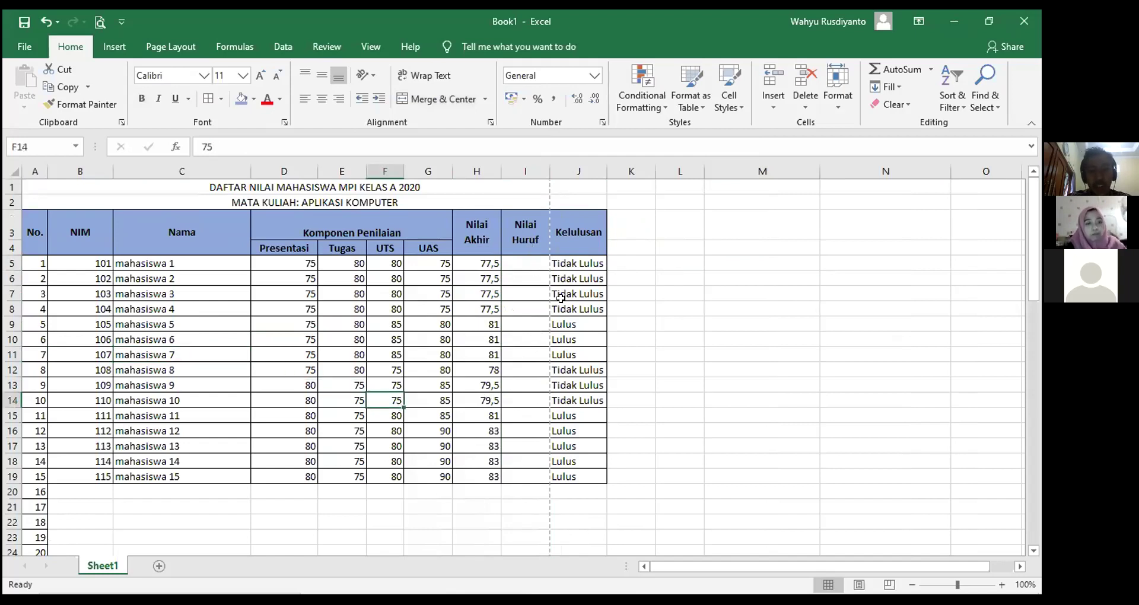
left_click(549, 225)
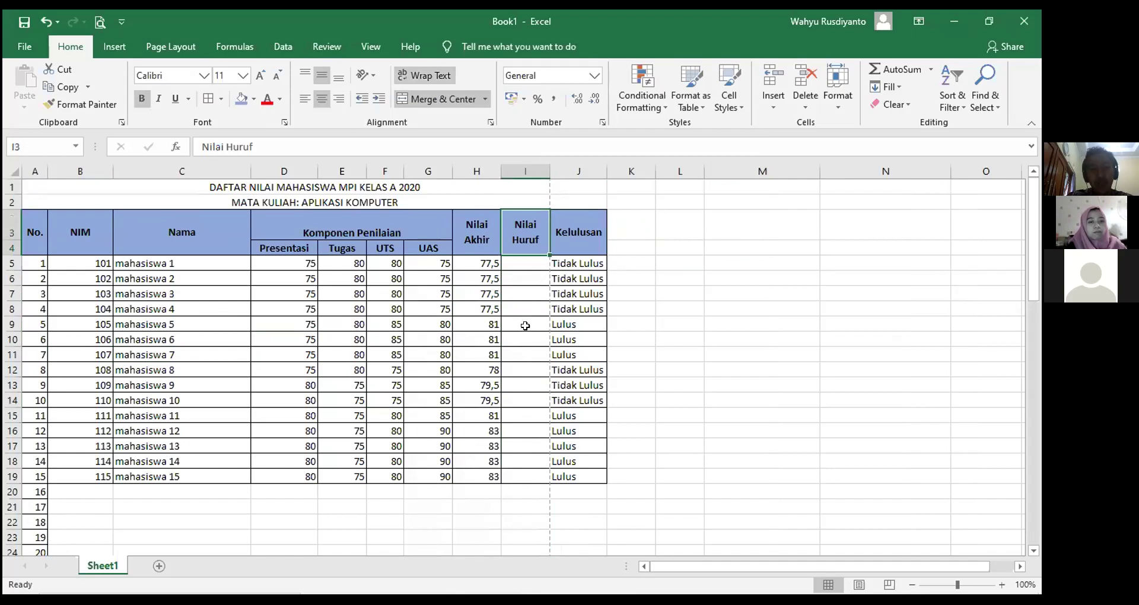
left_click(281, 409)
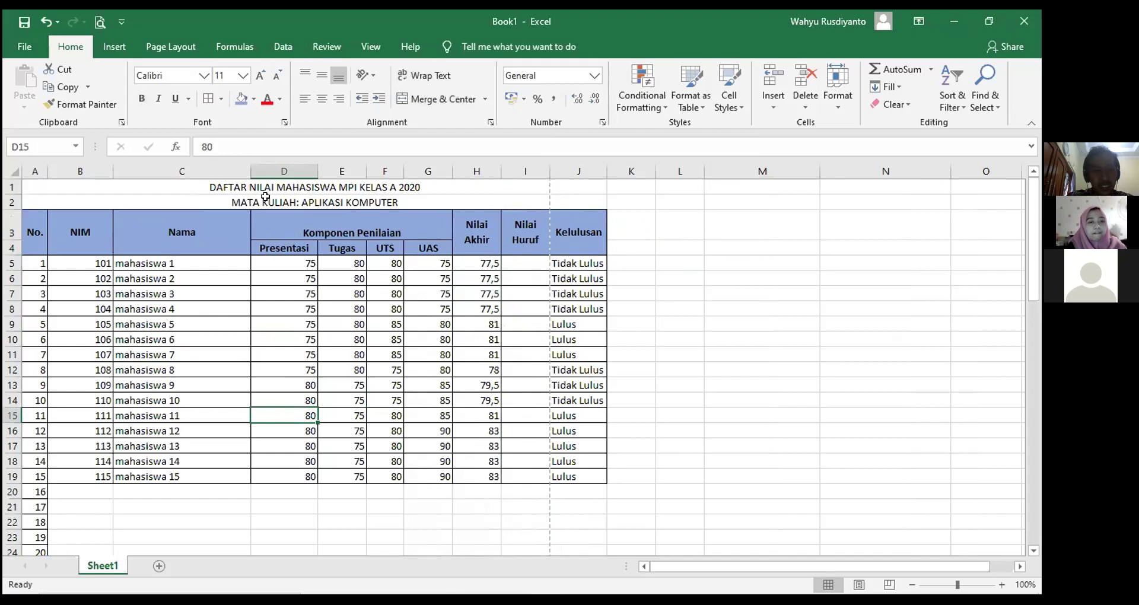
Autofit the width of the Nama column to its contents
double_click(250, 172)
left_click(617, 223)
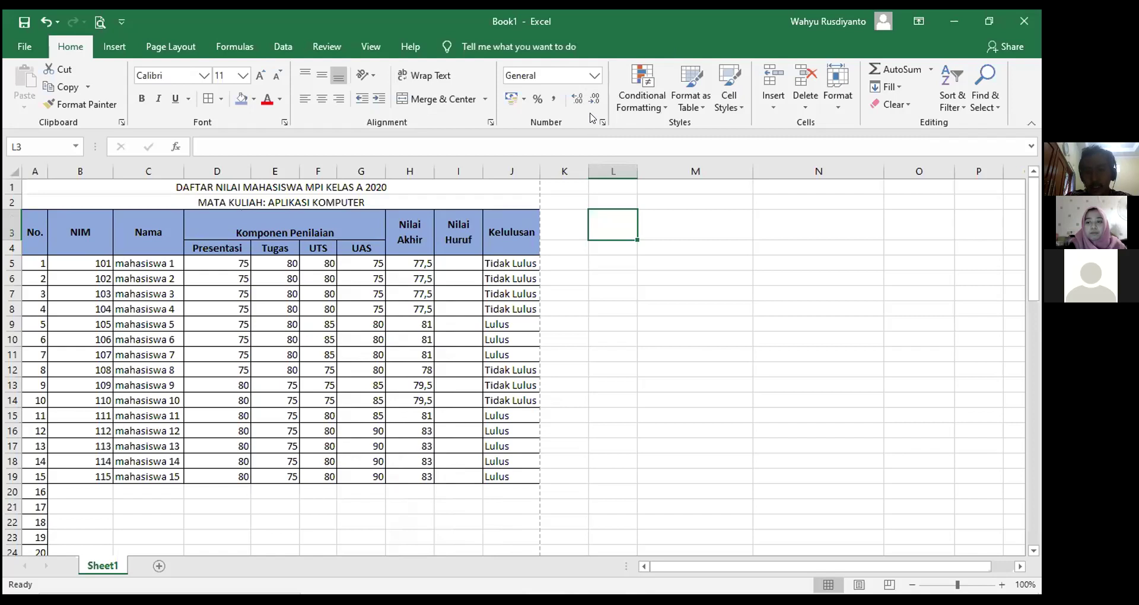
left_click(324, 413)
left_click(315, 517)
left_click(220, 506)
left_click(160, 505)
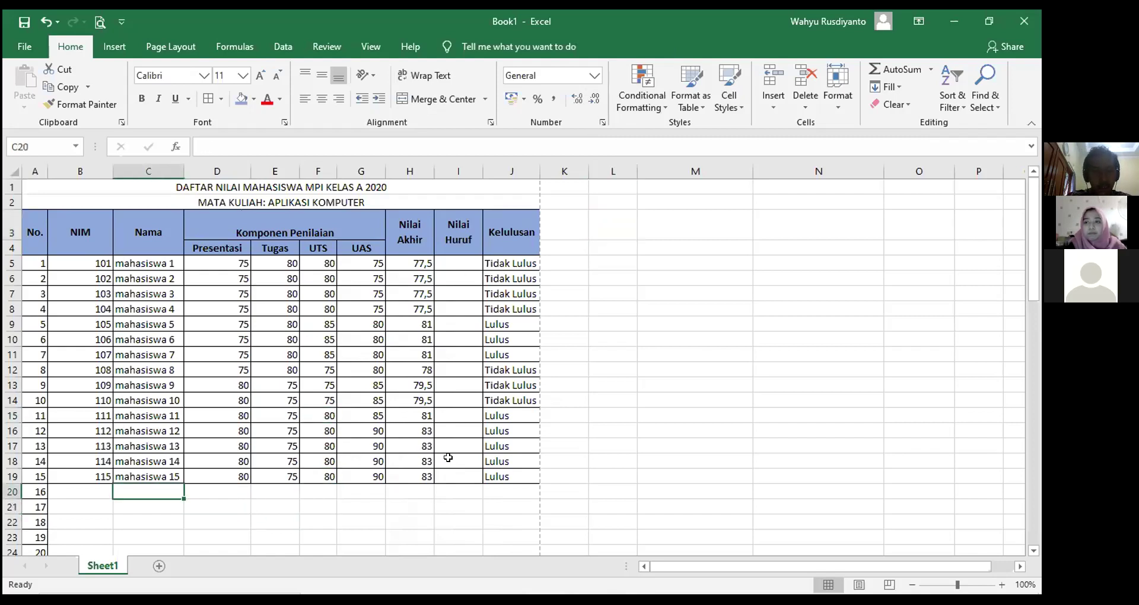
left_click(496, 503)
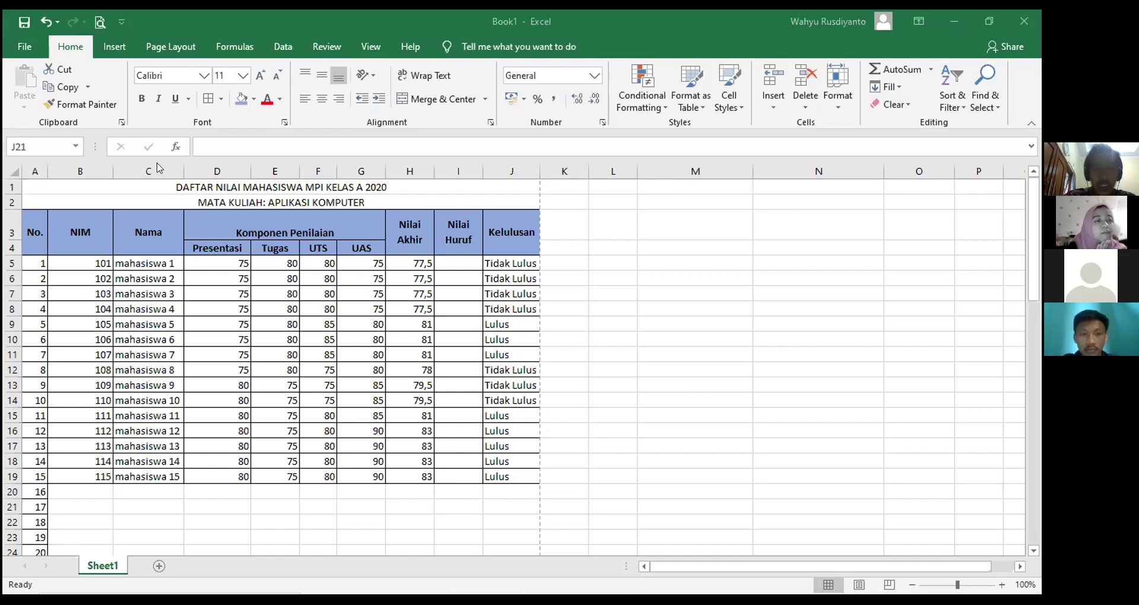
Examine the Save settings in Excel Options, especially the AutoRecover interval, and leave them without making changes
left_click(23, 49)
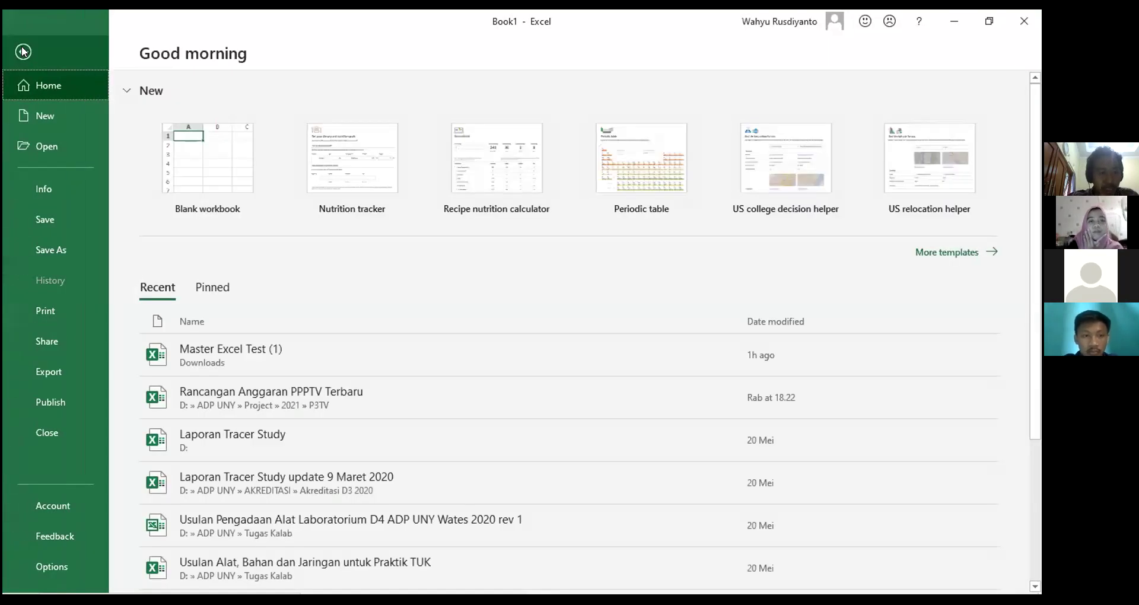
left_click(60, 561)
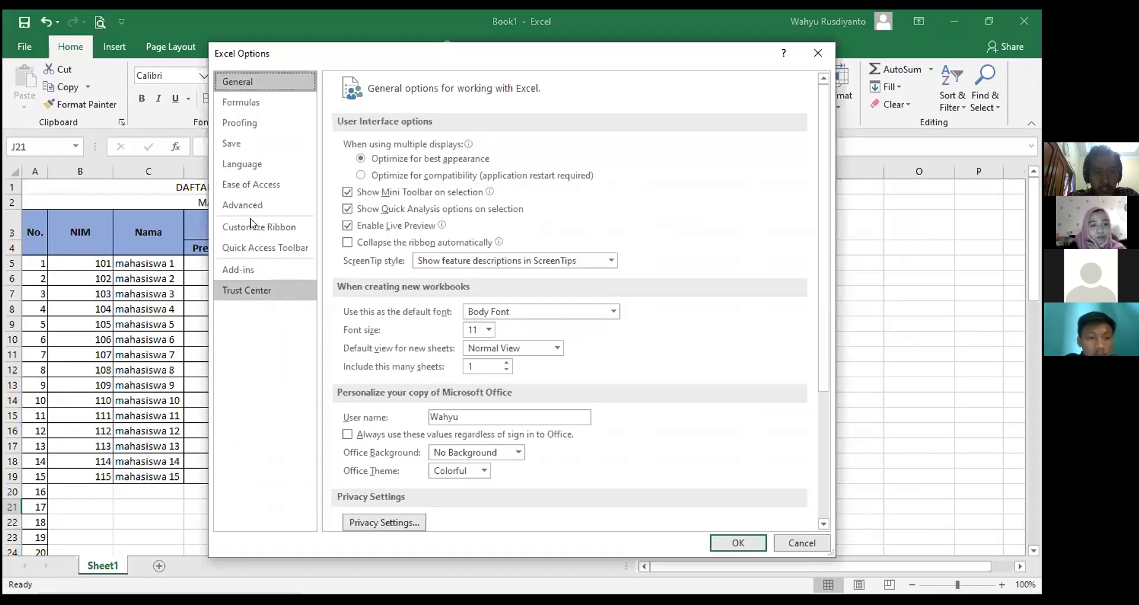
left_click(226, 150)
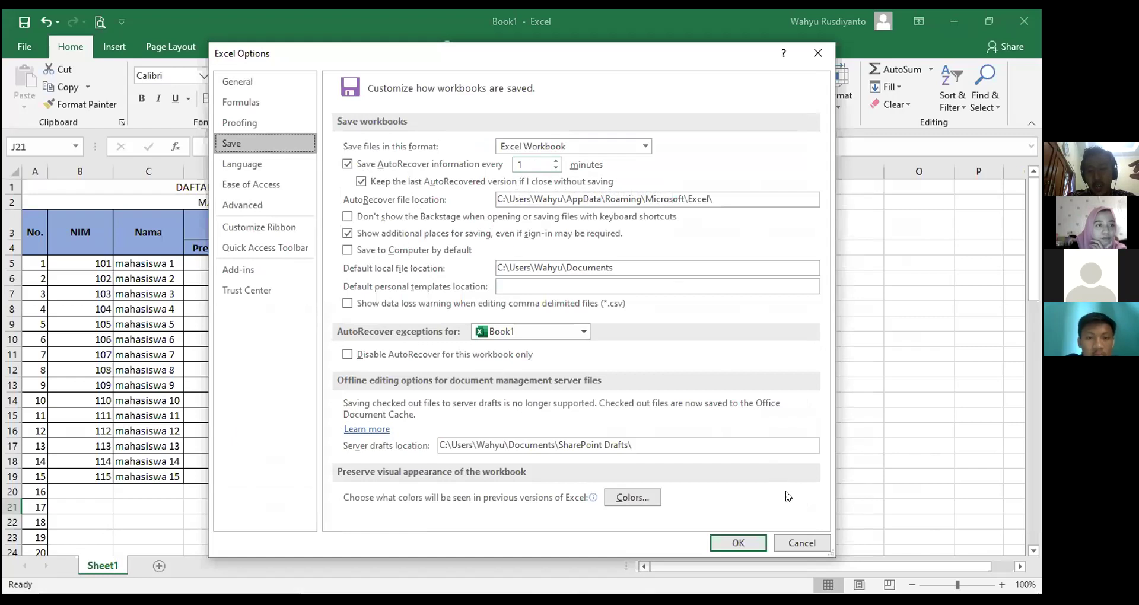
left_click(800, 544)
left_click(24, 47)
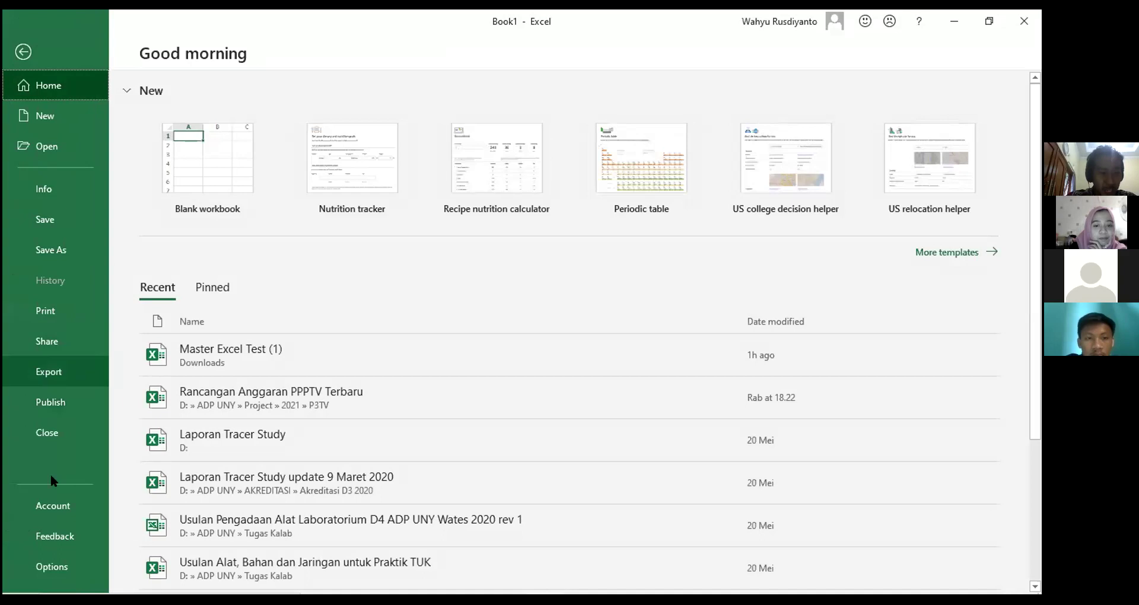
left_click(56, 565)
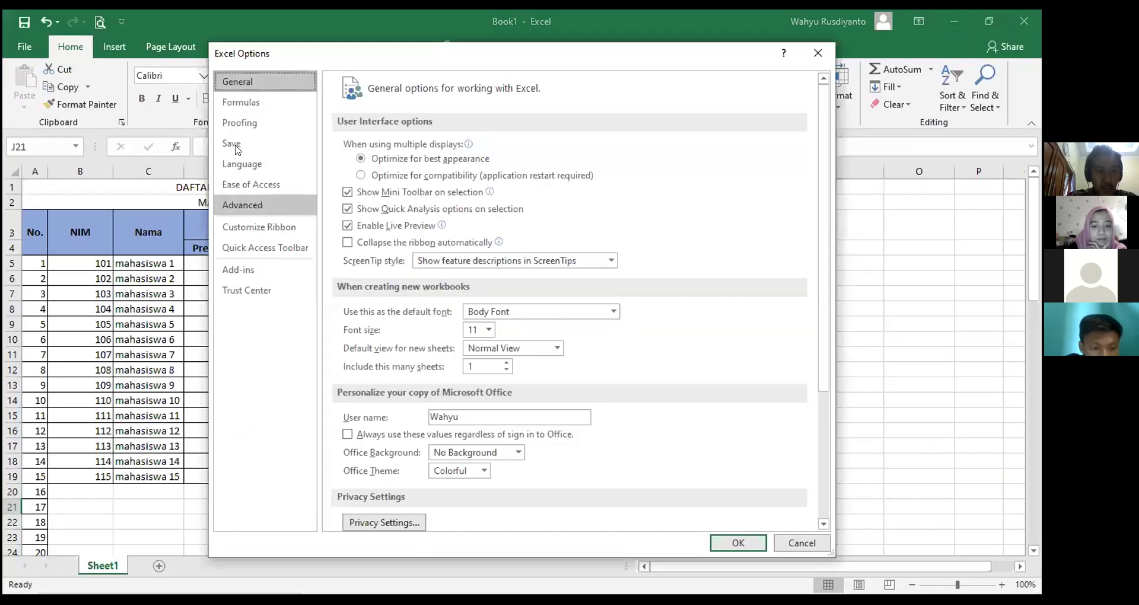
left_click(233, 144)
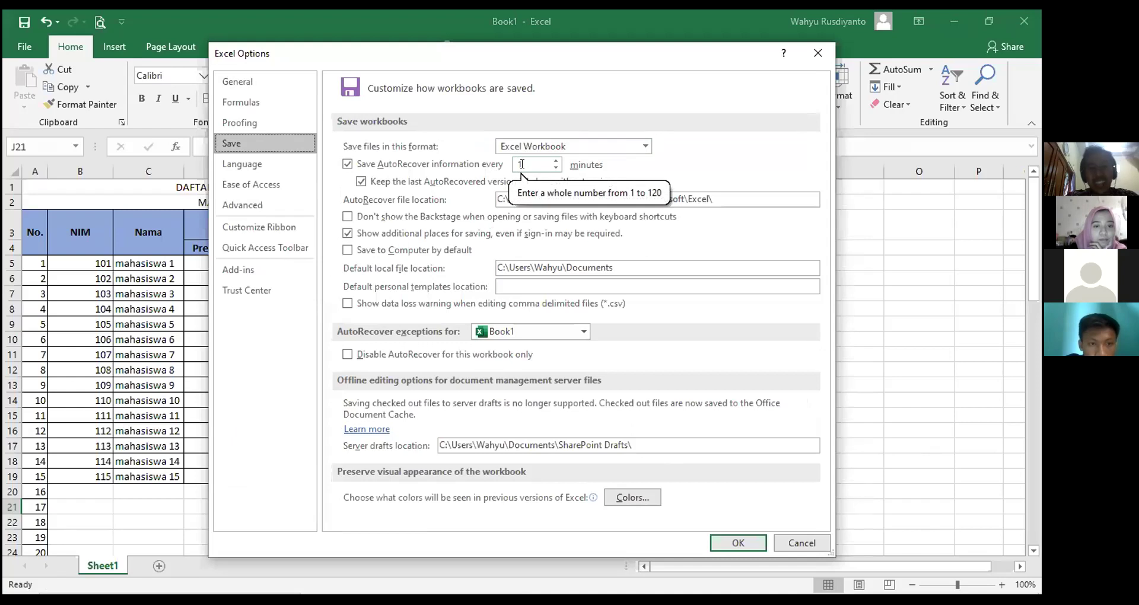
left_click(812, 547)
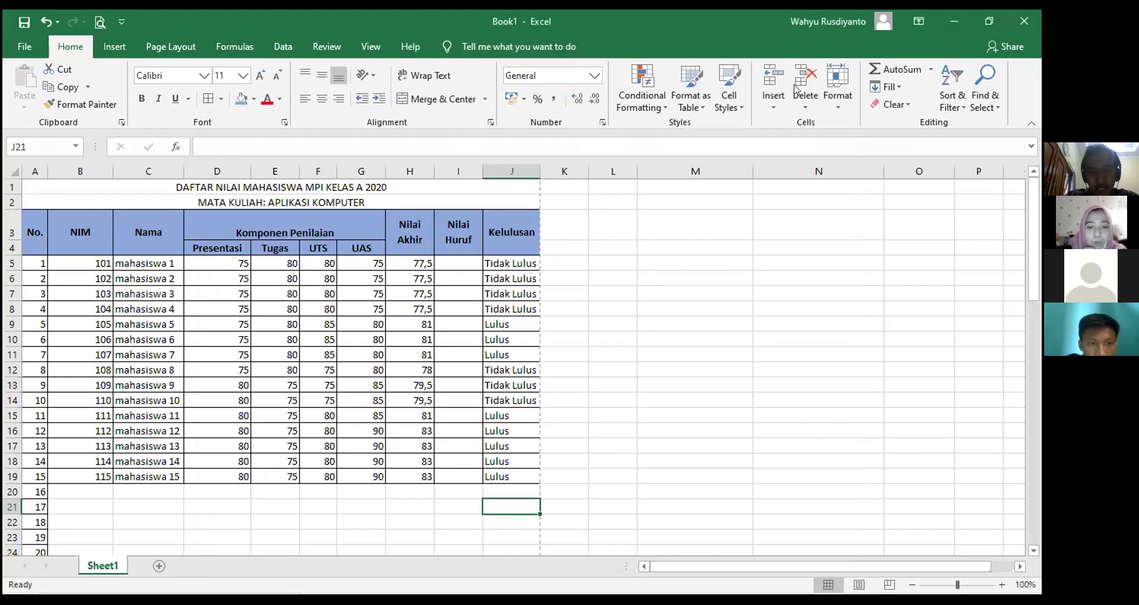
Switch to the Master Excel Test (1) workbook and compare the scientific-format IDs in column A with the numerical example in B6
left_click(795, 85)
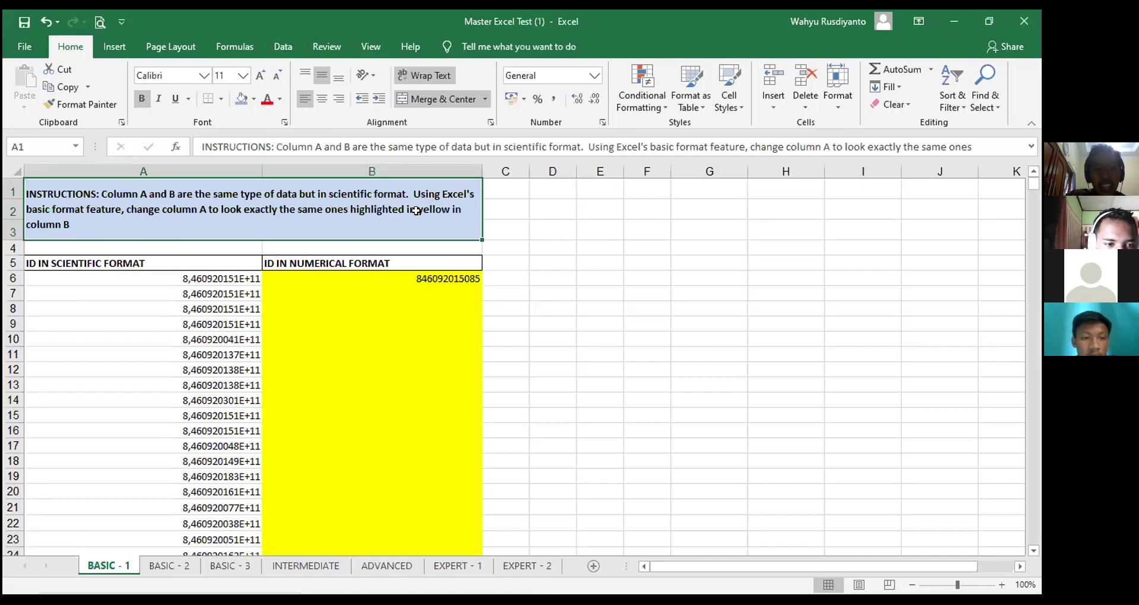
left_click(287, 284)
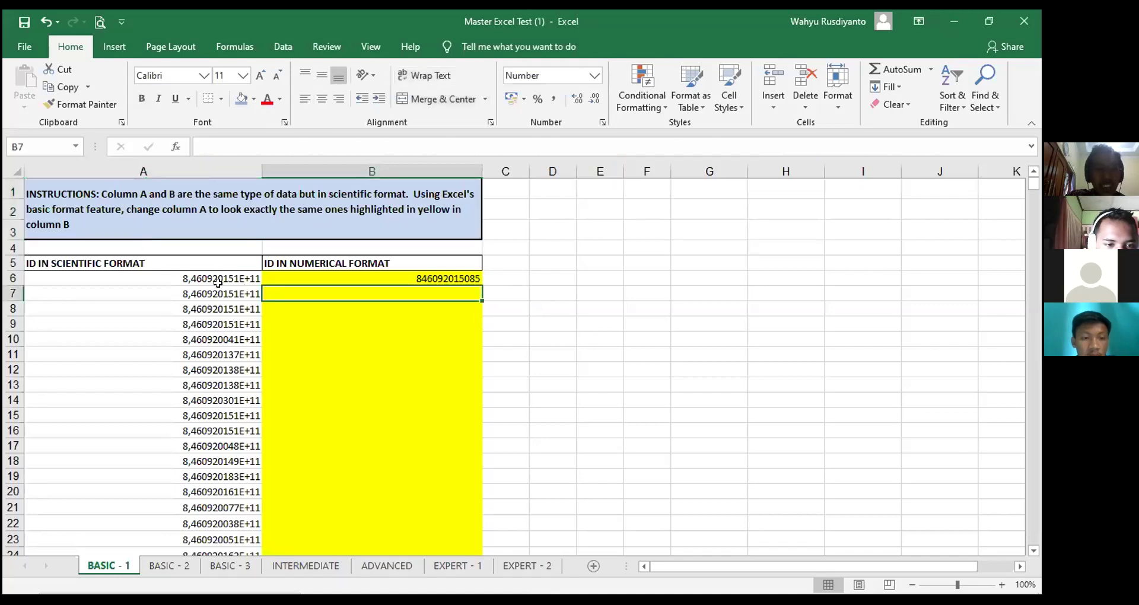
left_click(218, 281)
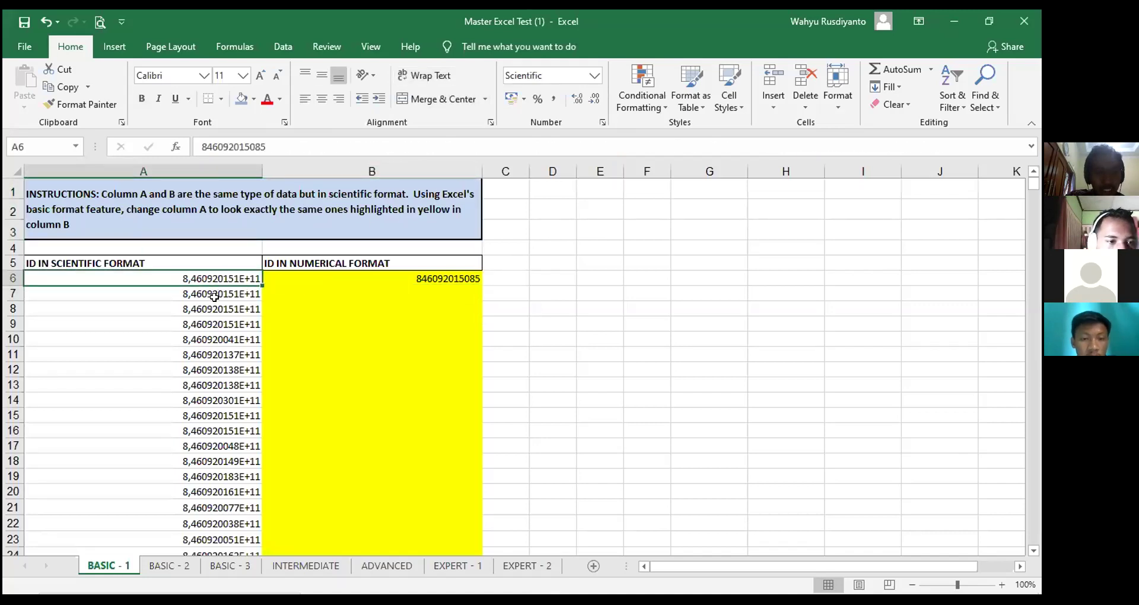
left_click(219, 323)
left_click(221, 278)
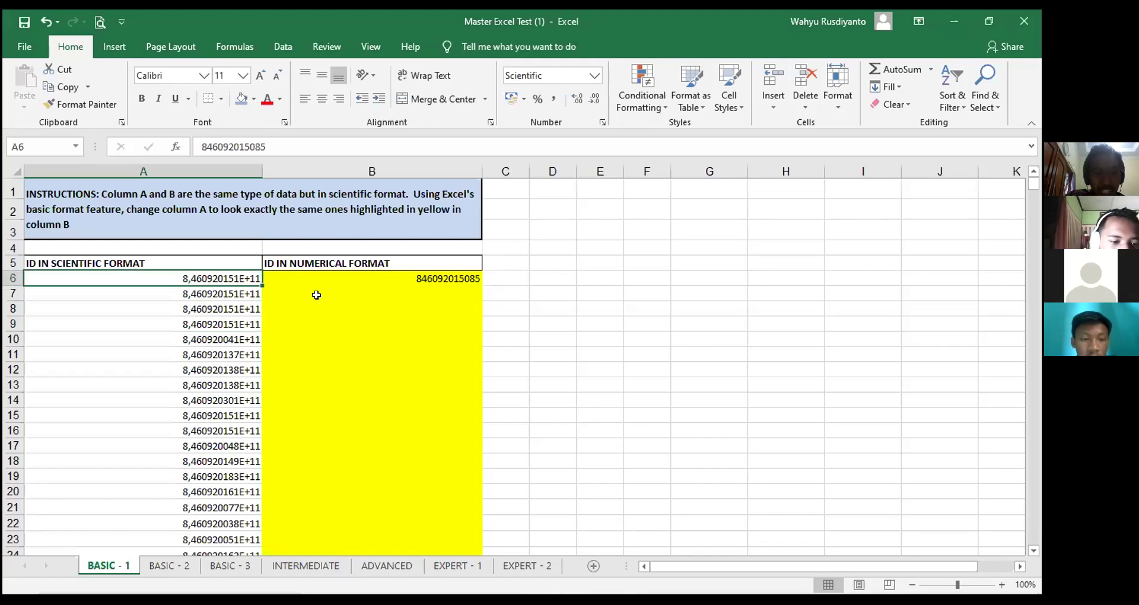
left_click(425, 277)
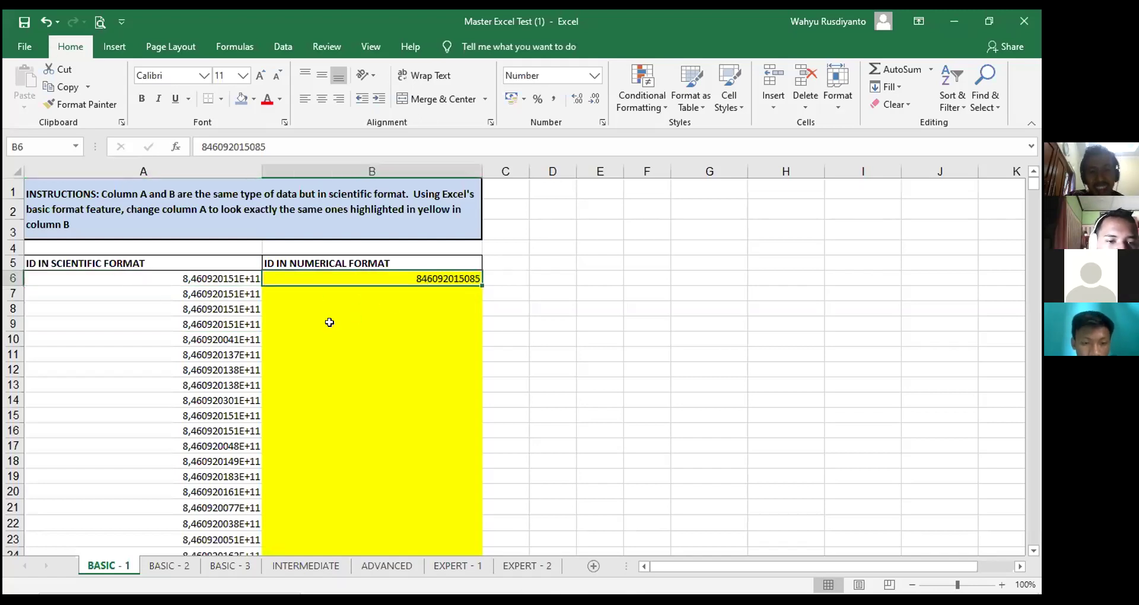
left_click(215, 295)
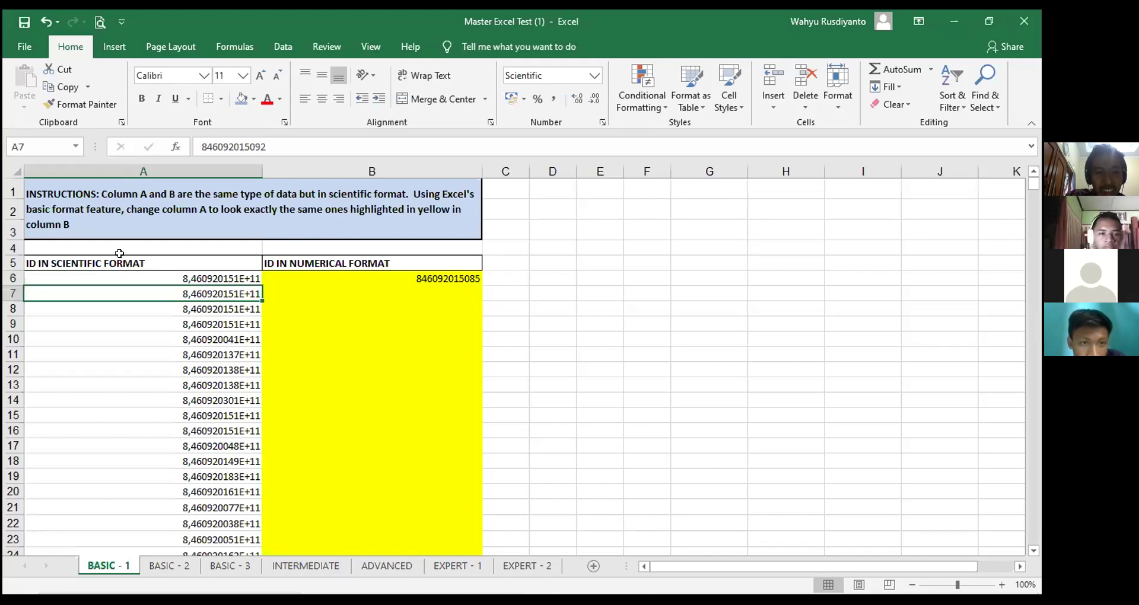
left_click(409, 276)
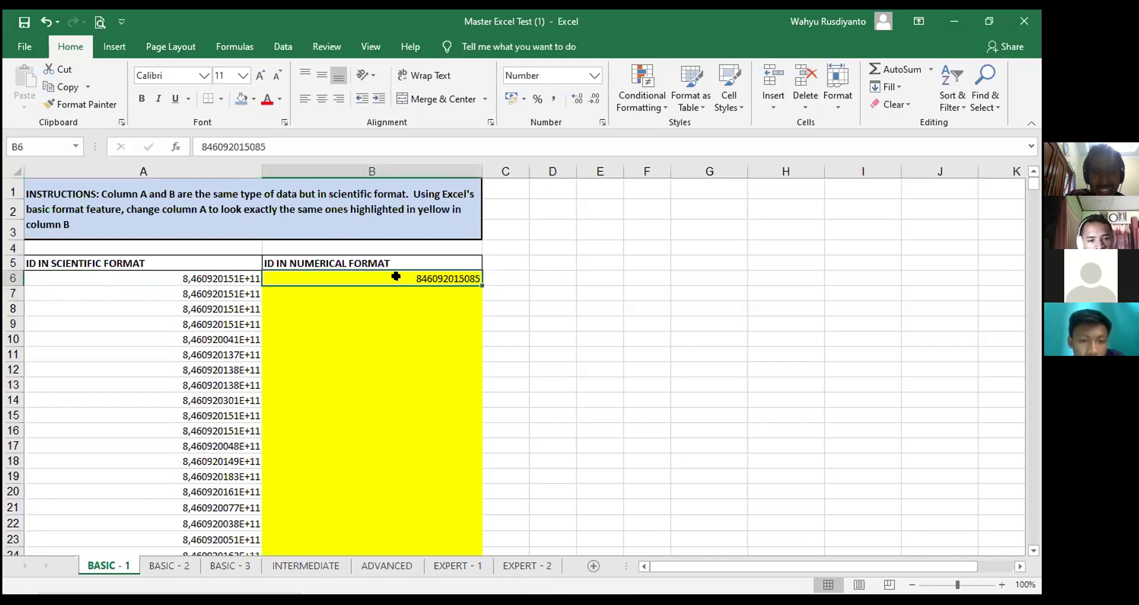
left_click(209, 299)
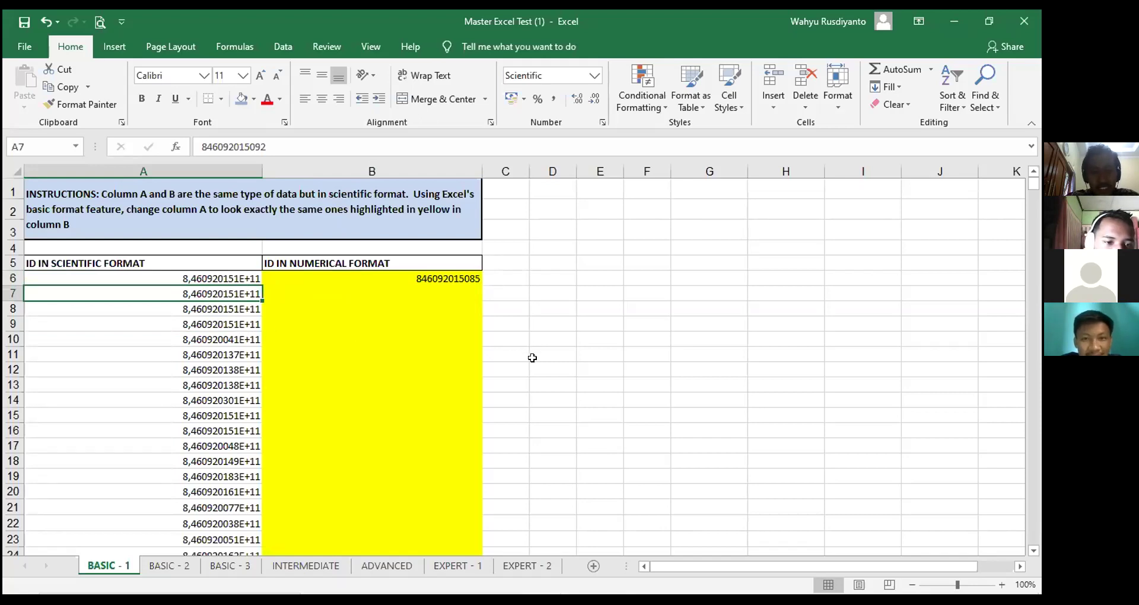
left_click(531, 358)
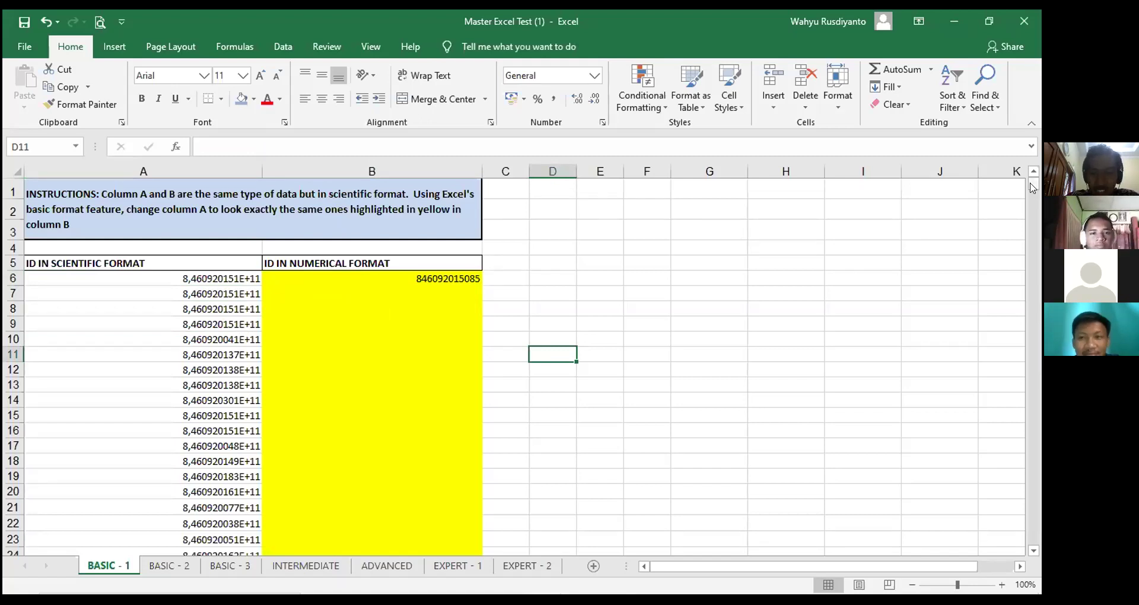
Check how far down the ID list on the BASIC - 1 sheet extends and return to its beginning
left_click_drag(1032, 188, 1037, 556)
scroll(653, 459, "down", 2)
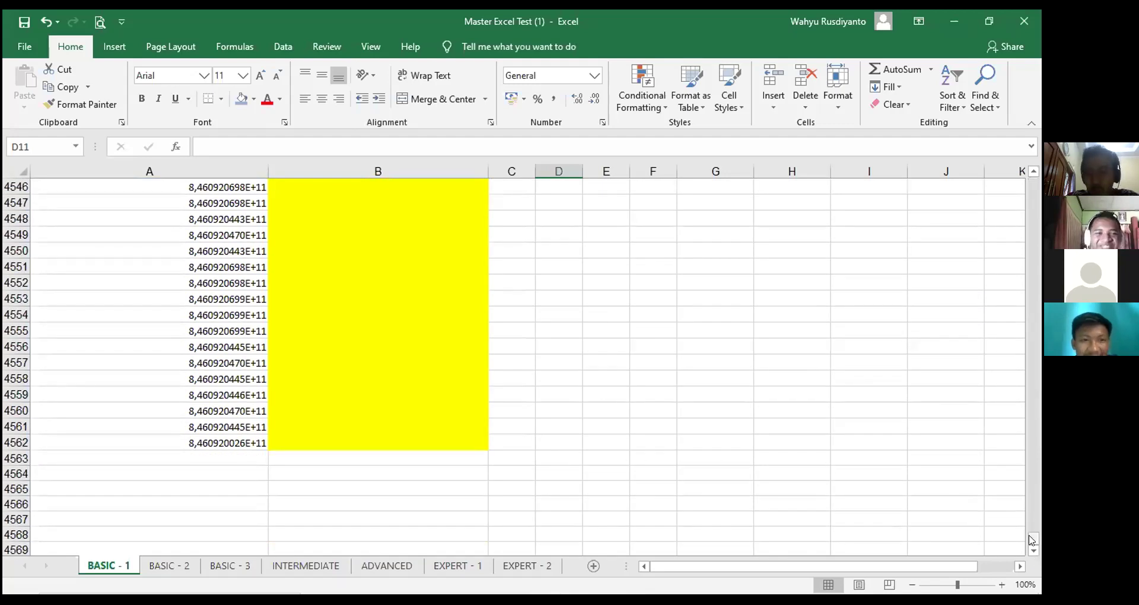
left_click_drag(1033, 536, 1033, 181)
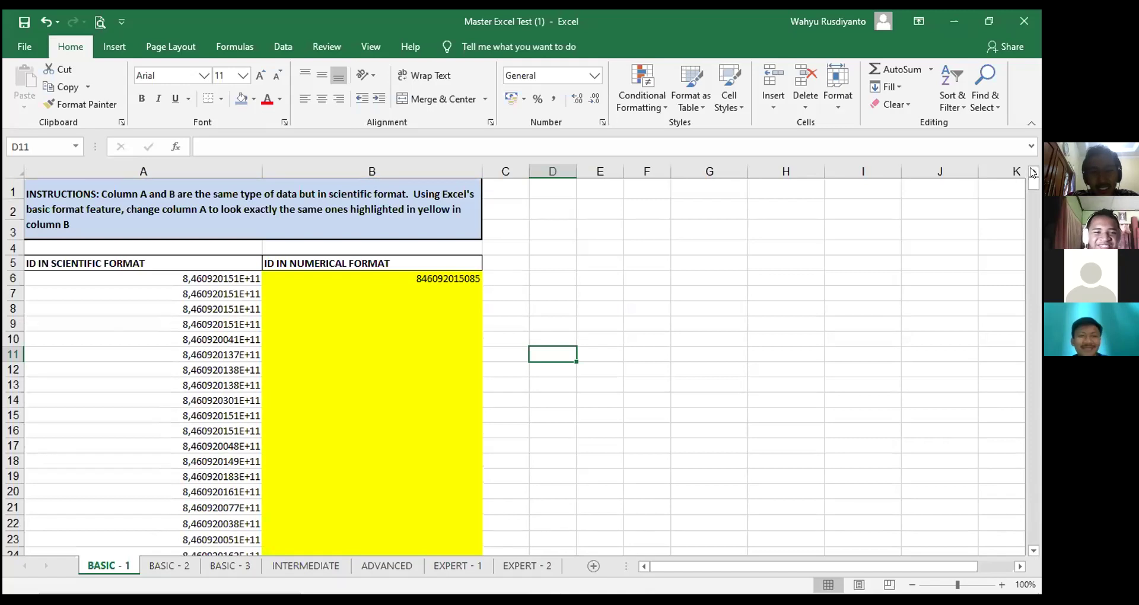
left_click(391, 320)
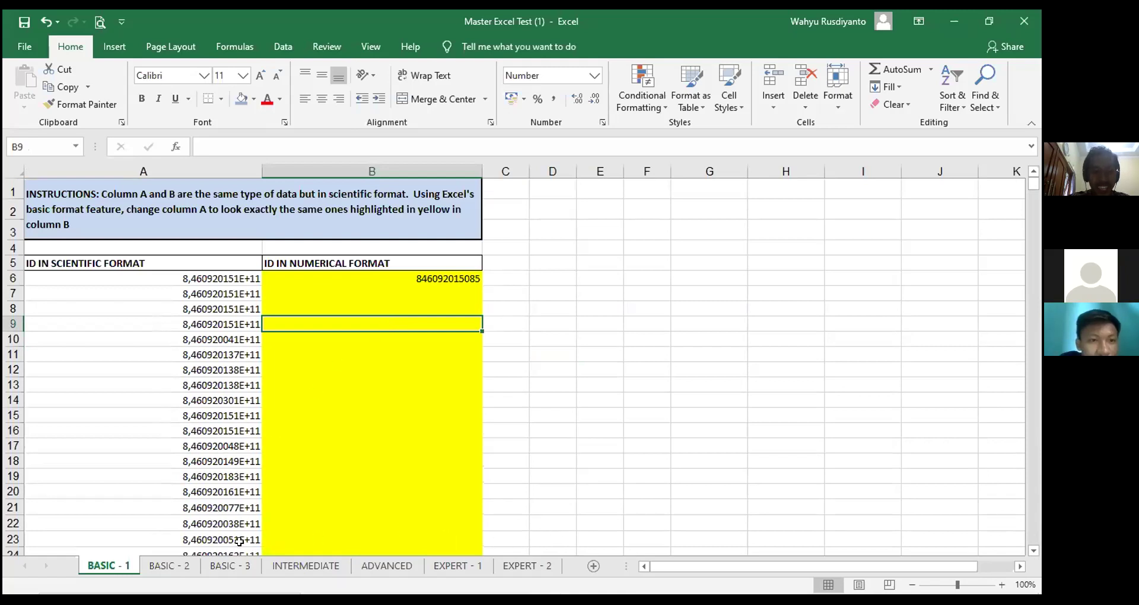
Look through the test sheets up to EXPERT - 2 and return to the BASIC - 1 sheet
left_click(229, 566)
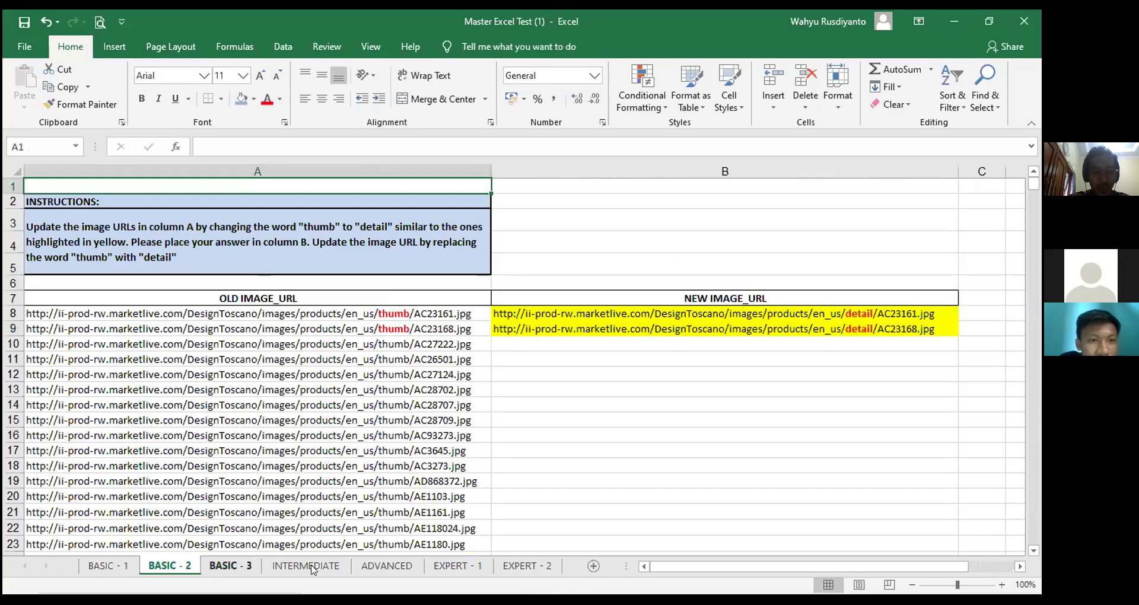
left_click(306, 566)
left_click(382, 566)
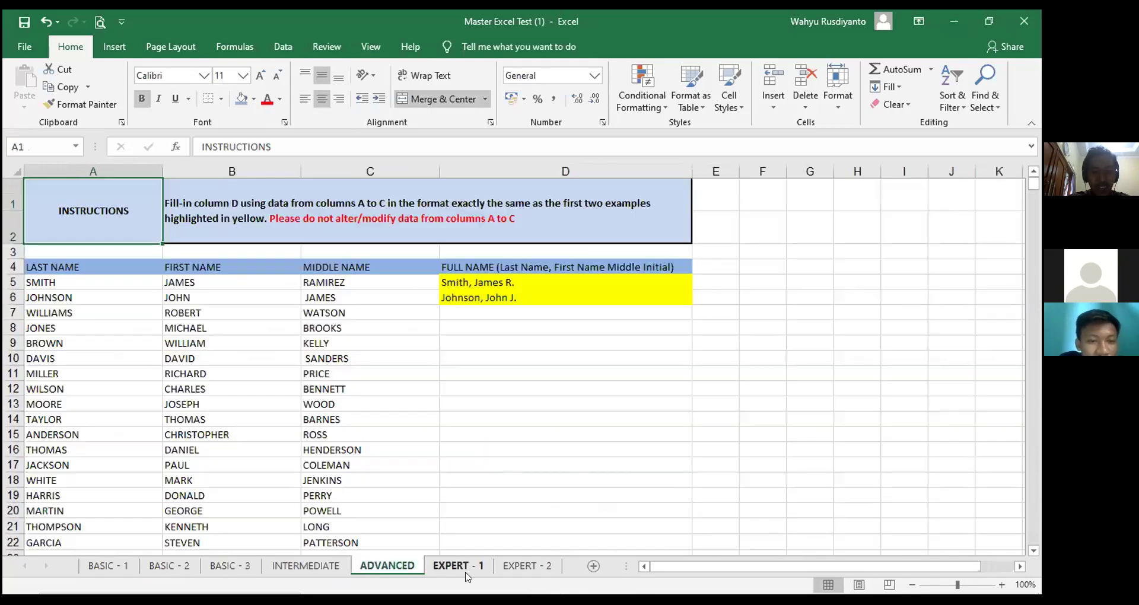
left_click(458, 567)
left_click(527, 566)
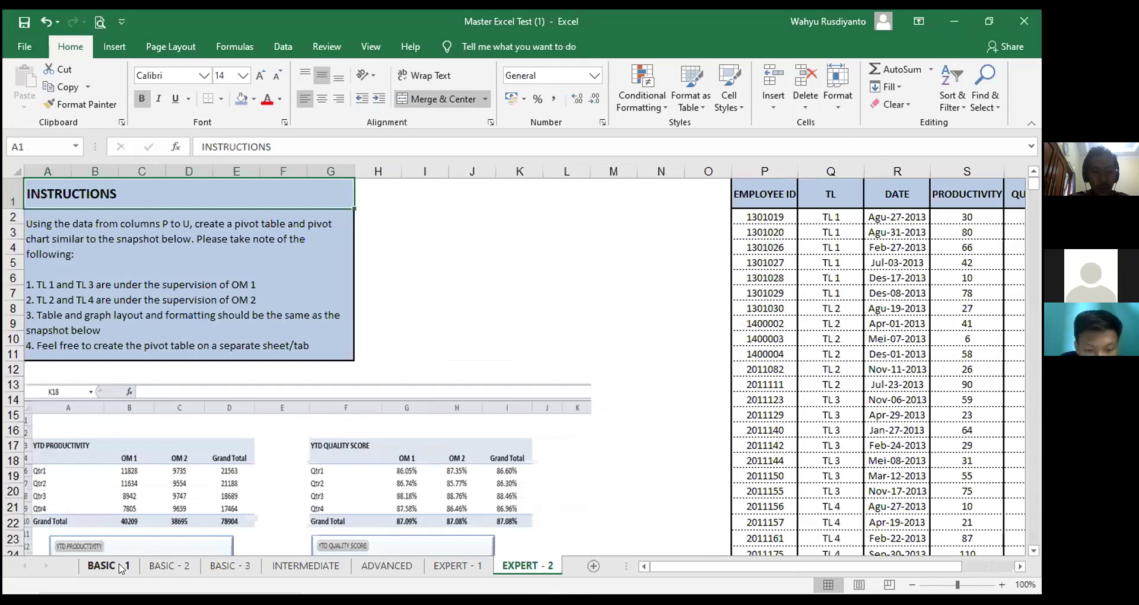
left_click(107, 566)
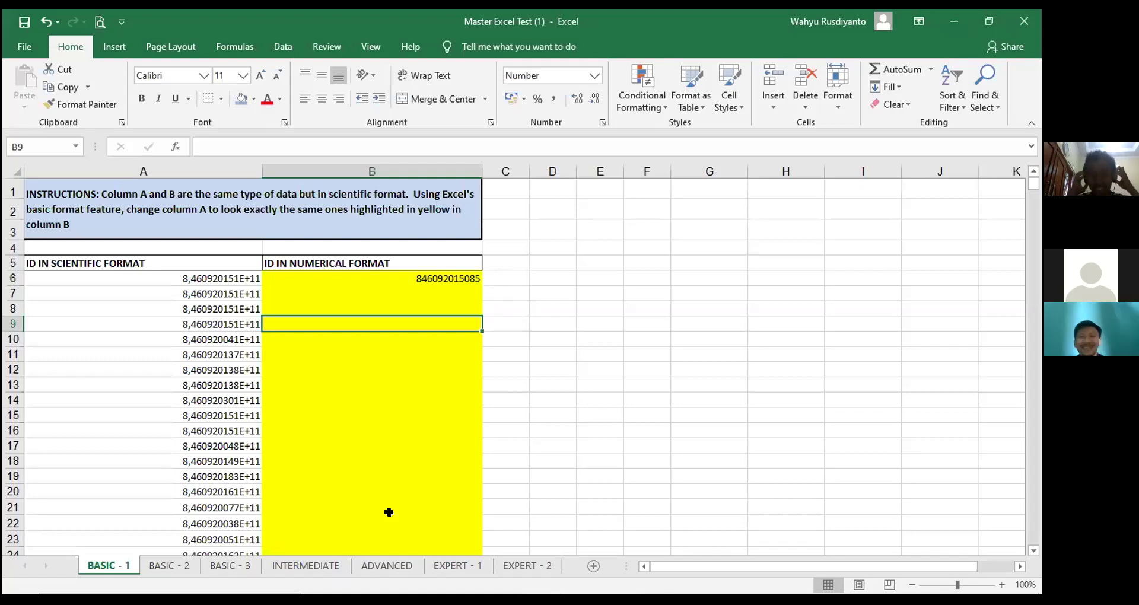
left_click(502, 337)
left_click(459, 290)
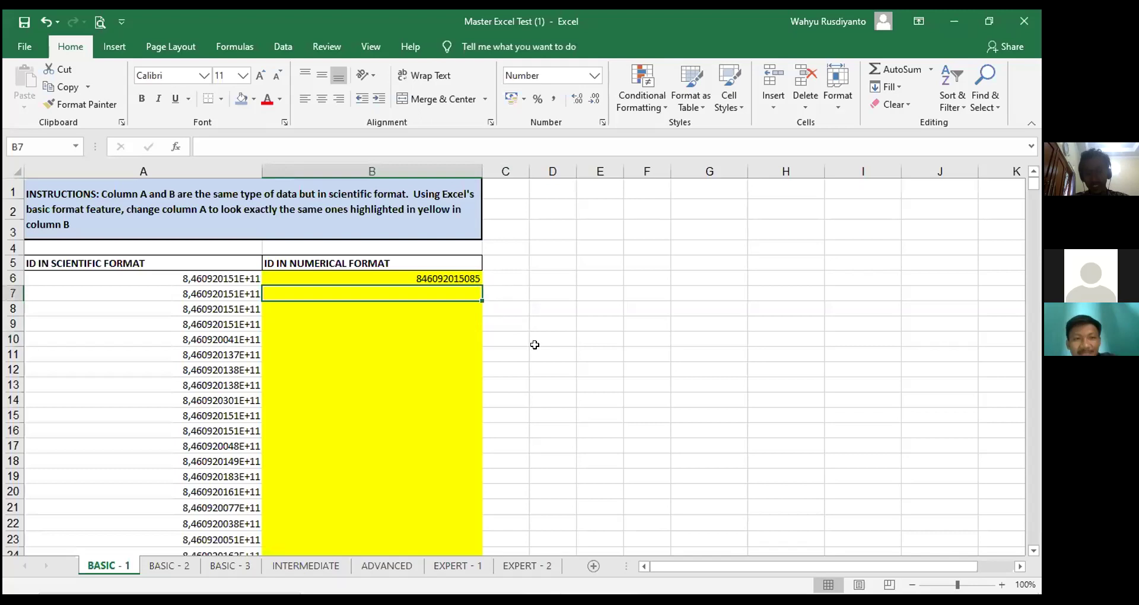
Try to select the IDs in column A from A7 downward by stretching the range manually
left_click(194, 289)
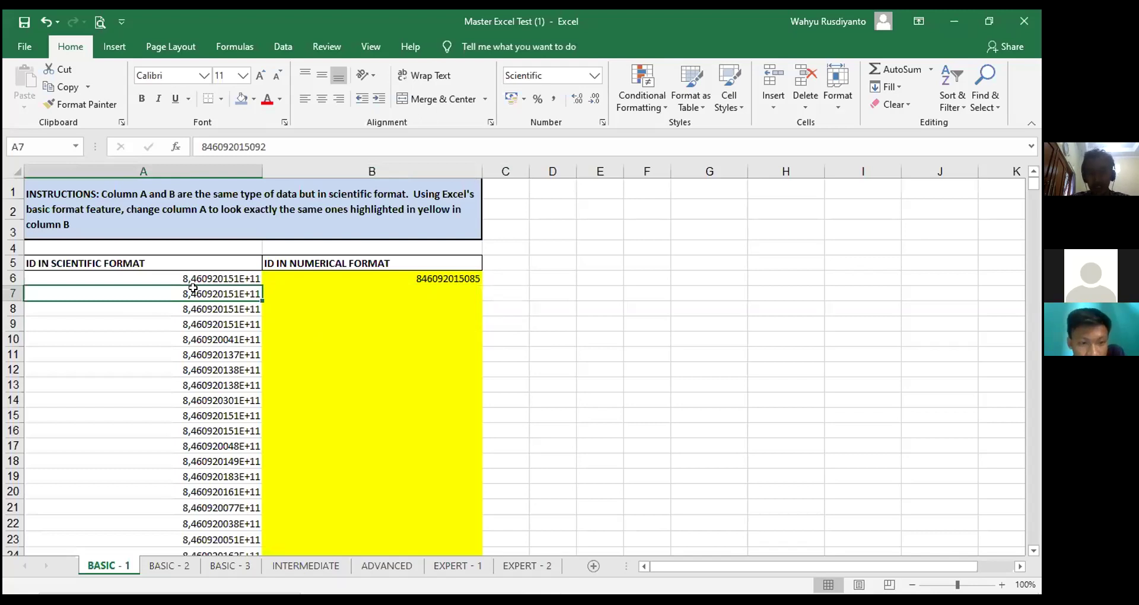
left_click(265, 324)
left_click(249, 297)
left_click_drag(259, 298, 217, 581)
left_click_drag(262, 547, 263, 528)
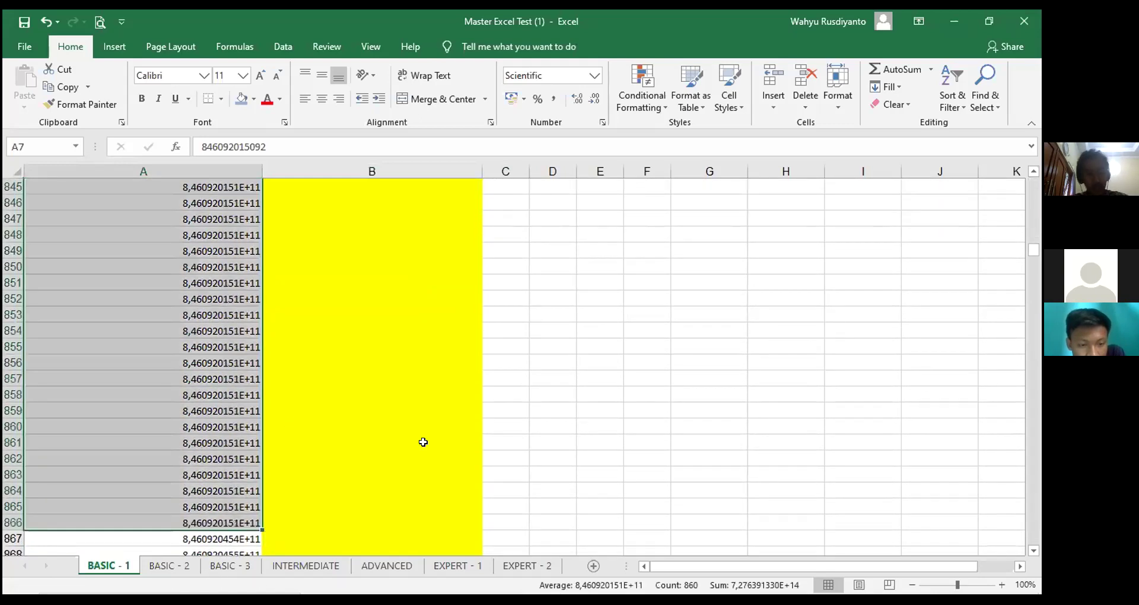
key("ctrl+z")
left_click(643, 429)
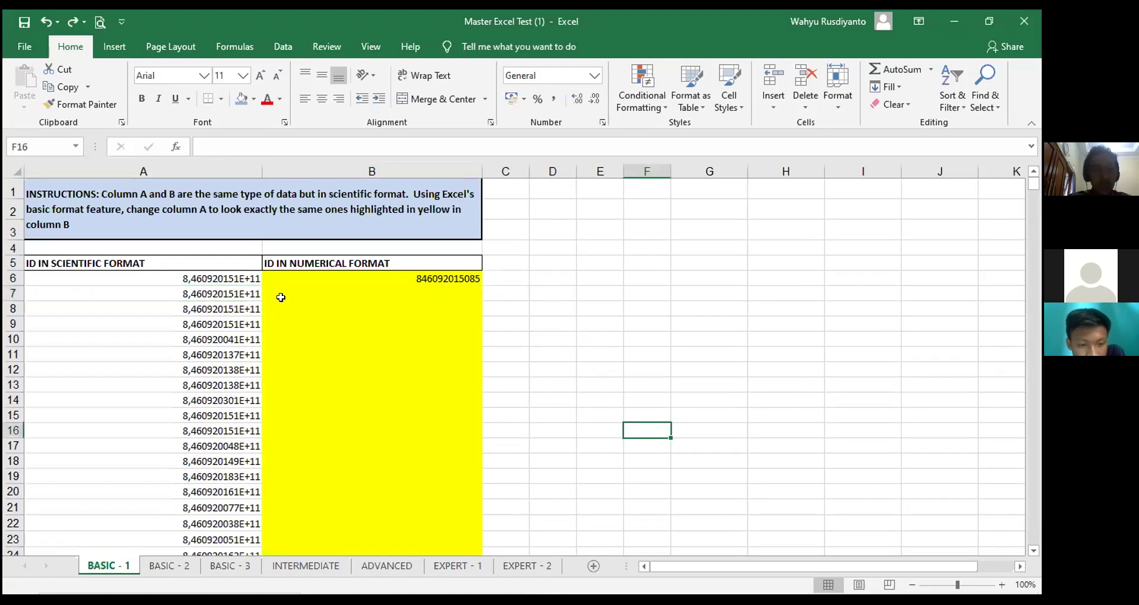
Jump from cell A6 to the last filled cell of column A and back up to the column header
left_click(213, 276)
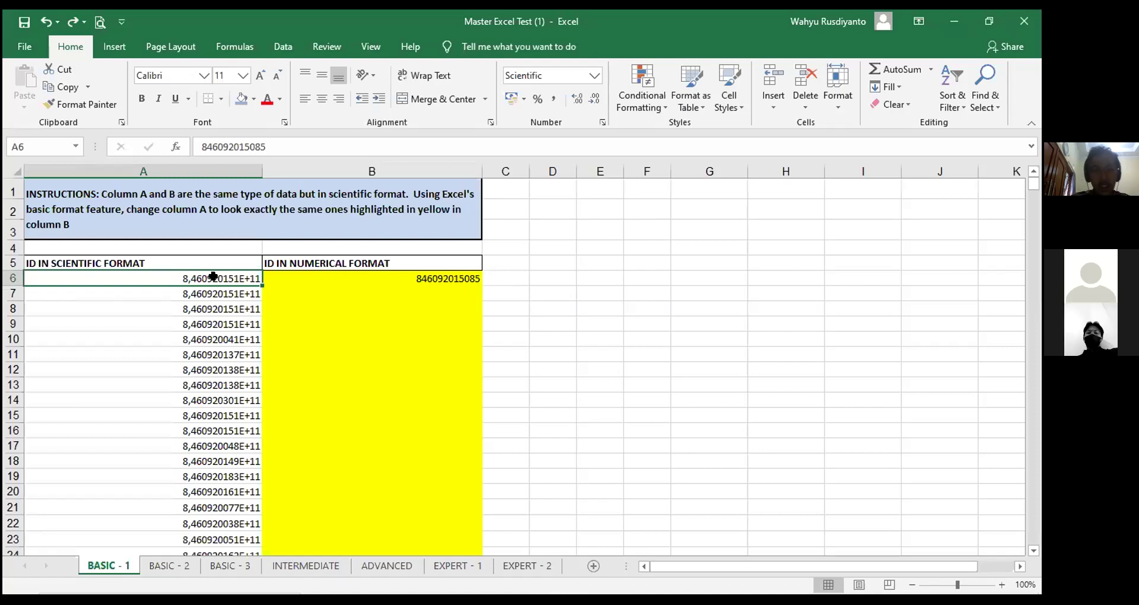
key("ctrl+Down")
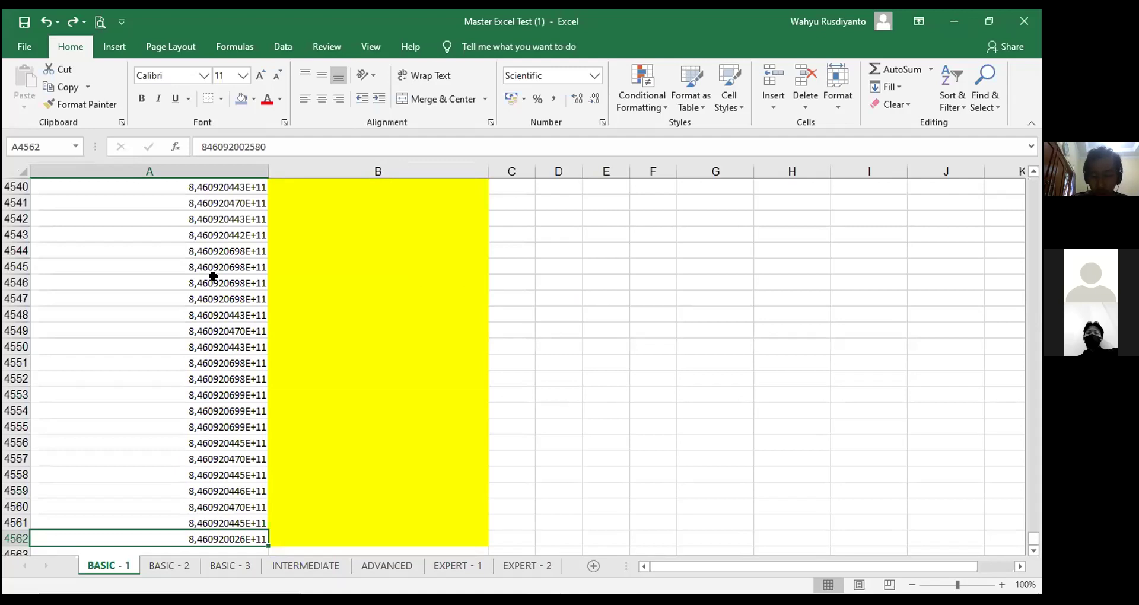
key("ctrl+Up")
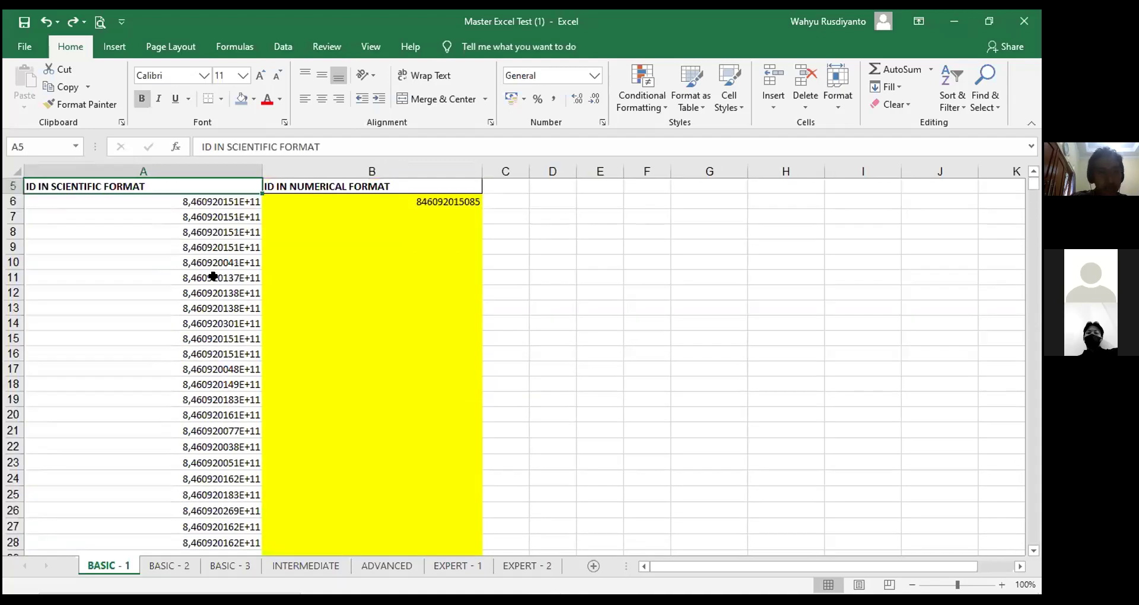
Return to cell A6 and jump to the last ID in column A, cell A4562
left_click(198, 231)
left_click(123, 199)
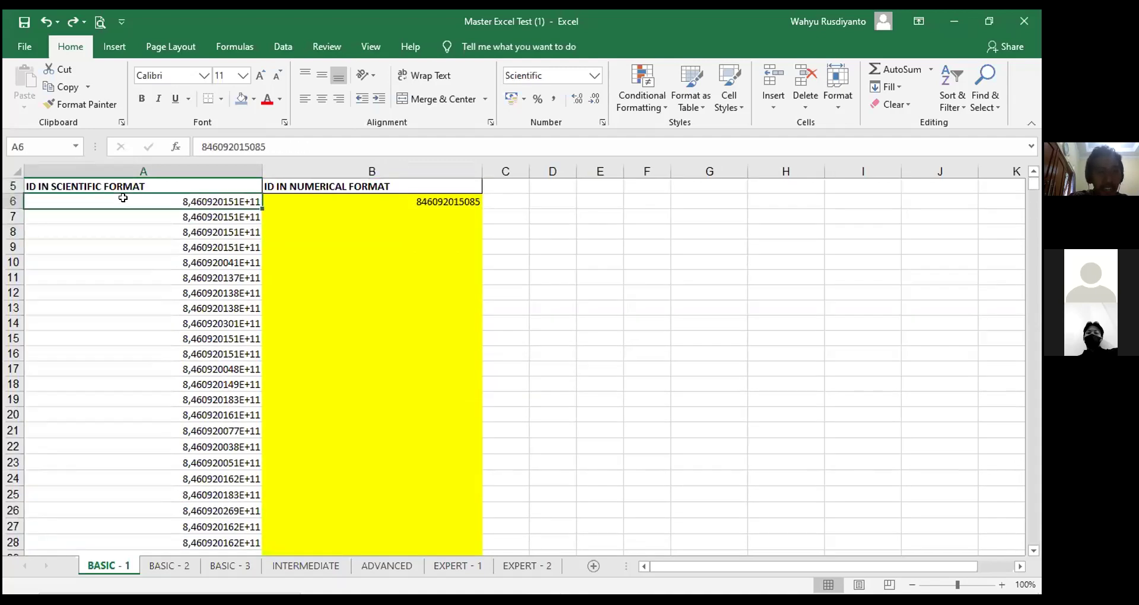
key("Down")
key("Up")
key("ctrl+Down")
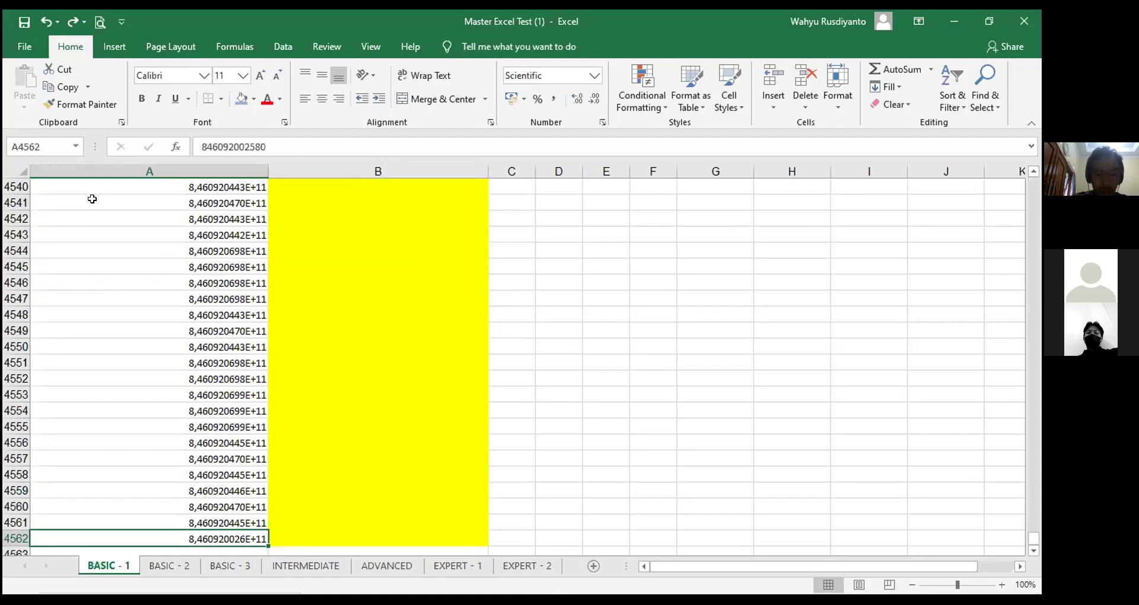
Try to select the IDs in column A from A6 downward by extending the range manually
key("ctrl+Up")
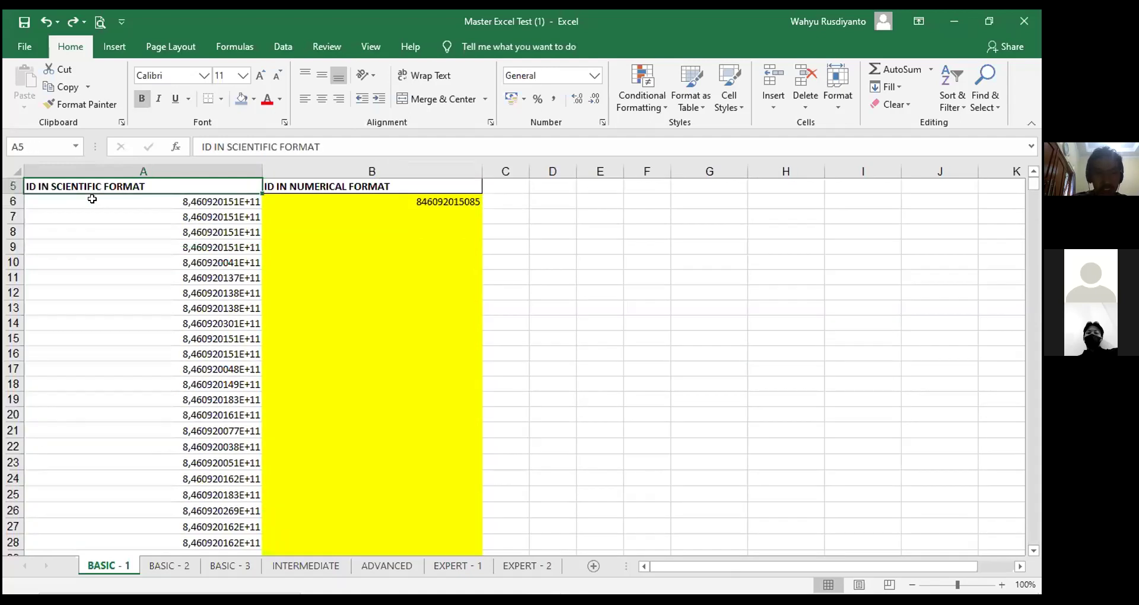
left_click(232, 336)
left_click_drag(160, 200, 163, 217)
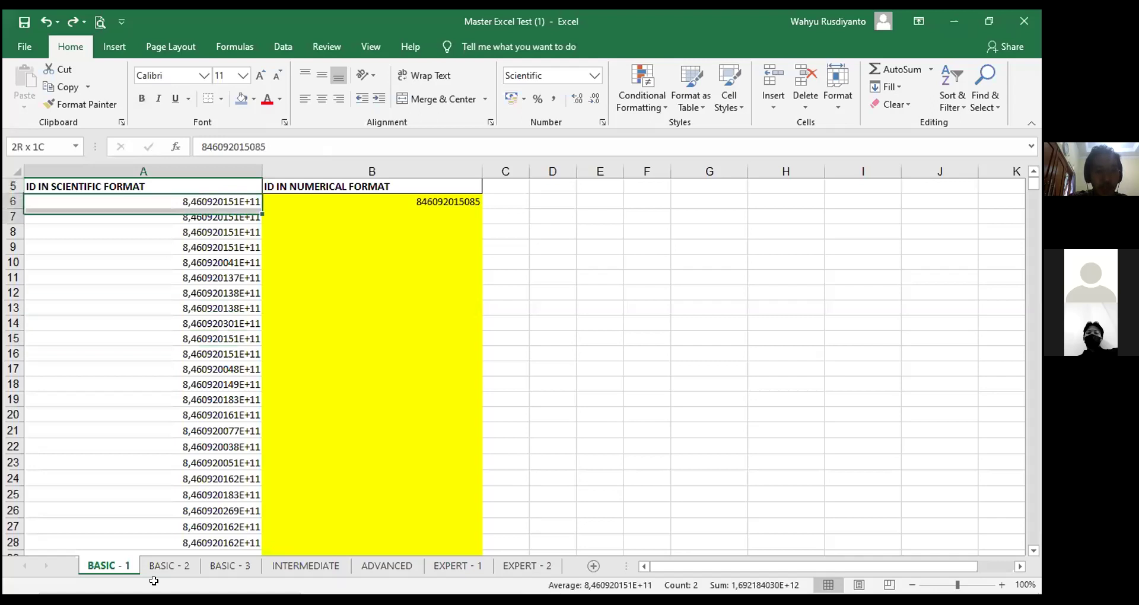
left_click_drag(177, 506, 179, 561)
scroll(180, 492, "up", 12)
scroll(180, 433, "up", 20)
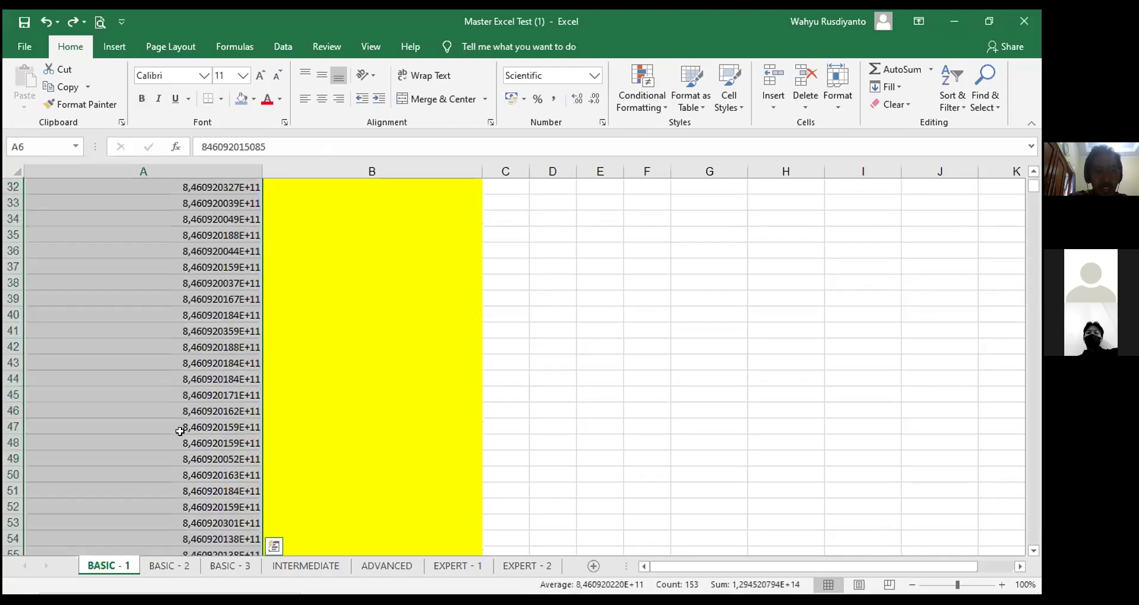
scroll(181, 421, "up", 1)
Select all the scientific-format IDs in column A by entering the range A6:A4562
left_click(88, 275)
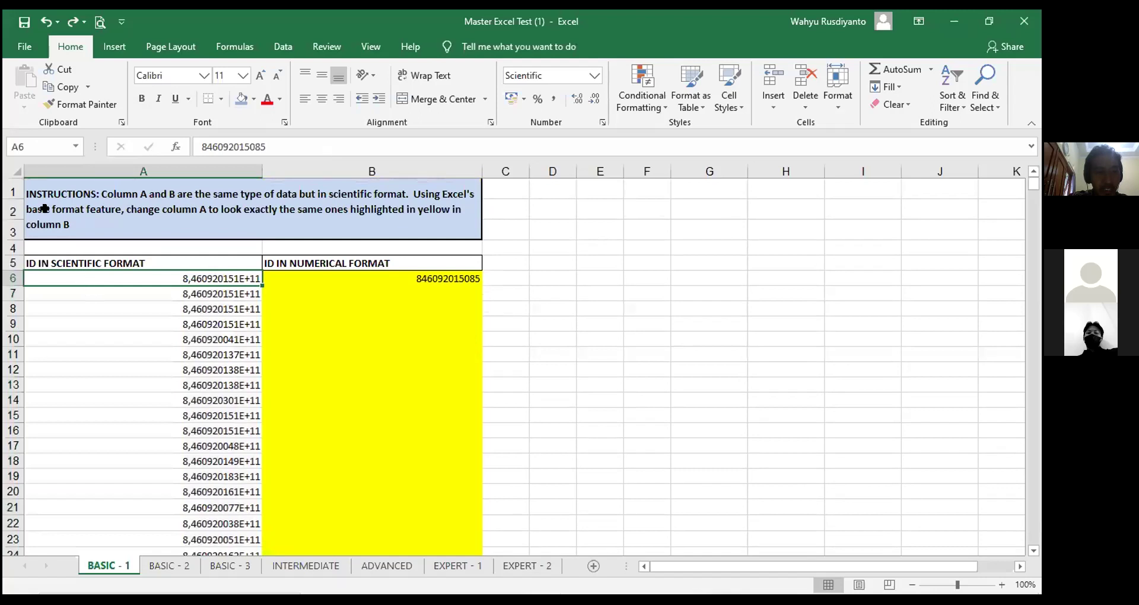
left_click(27, 142)
left_click(32, 142)
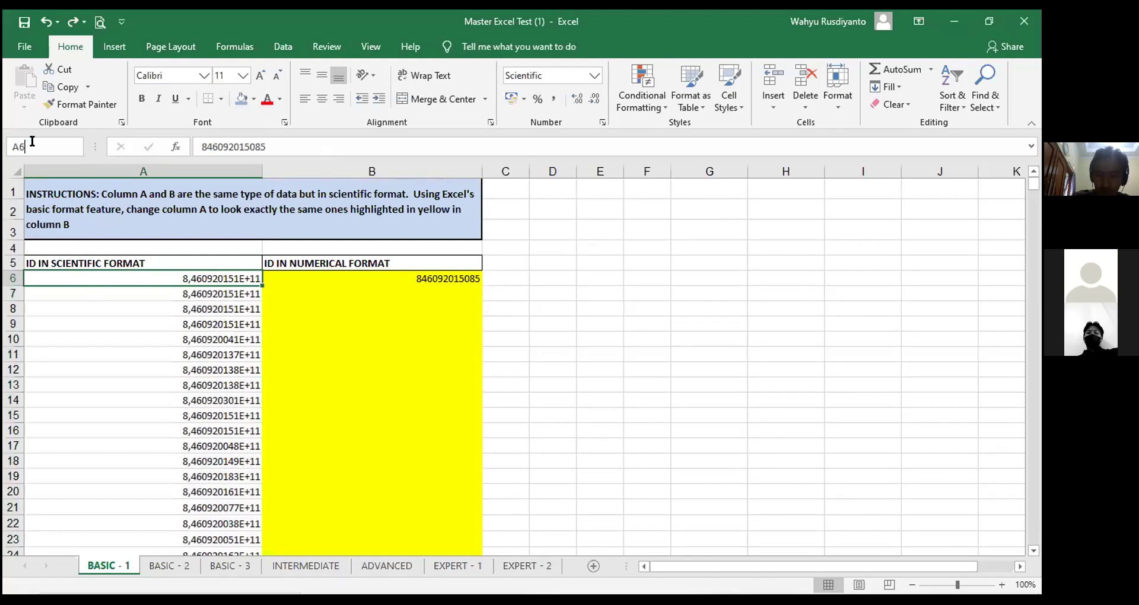
type(":A")
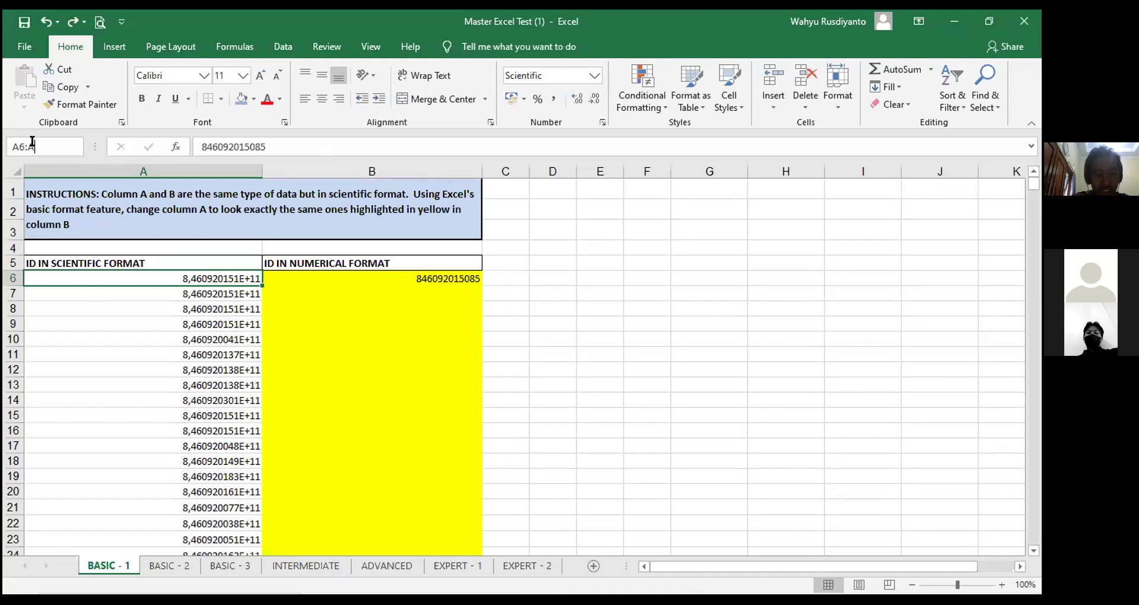
type("4562")
key("Return")
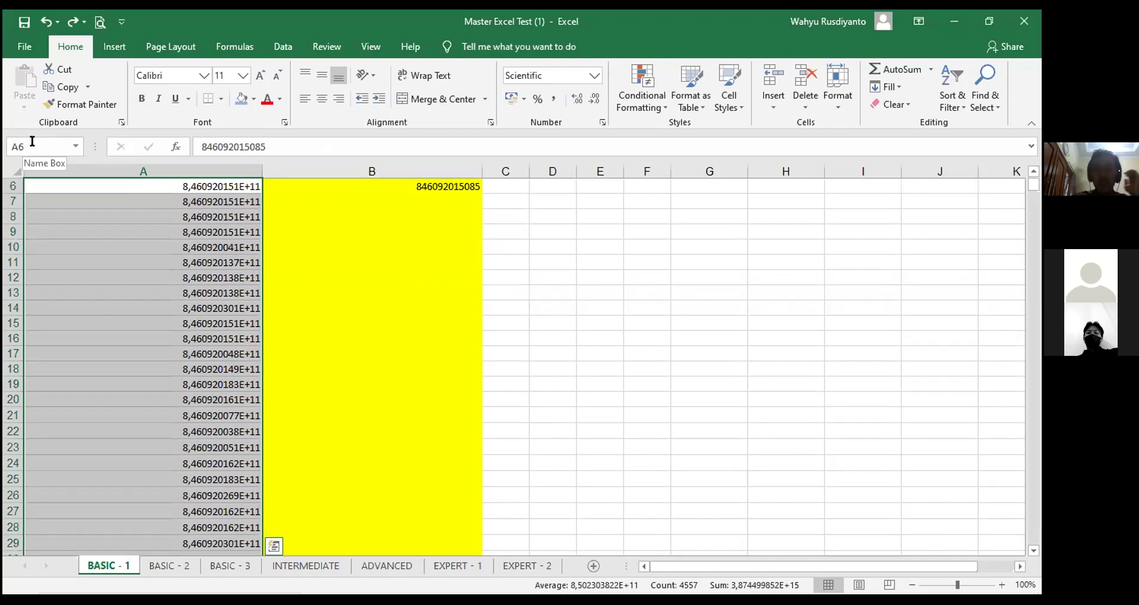
Copy the selected column A IDs and paste them with their formatting into column B, starting at cell B6
scroll(258, 264, "up", 1)
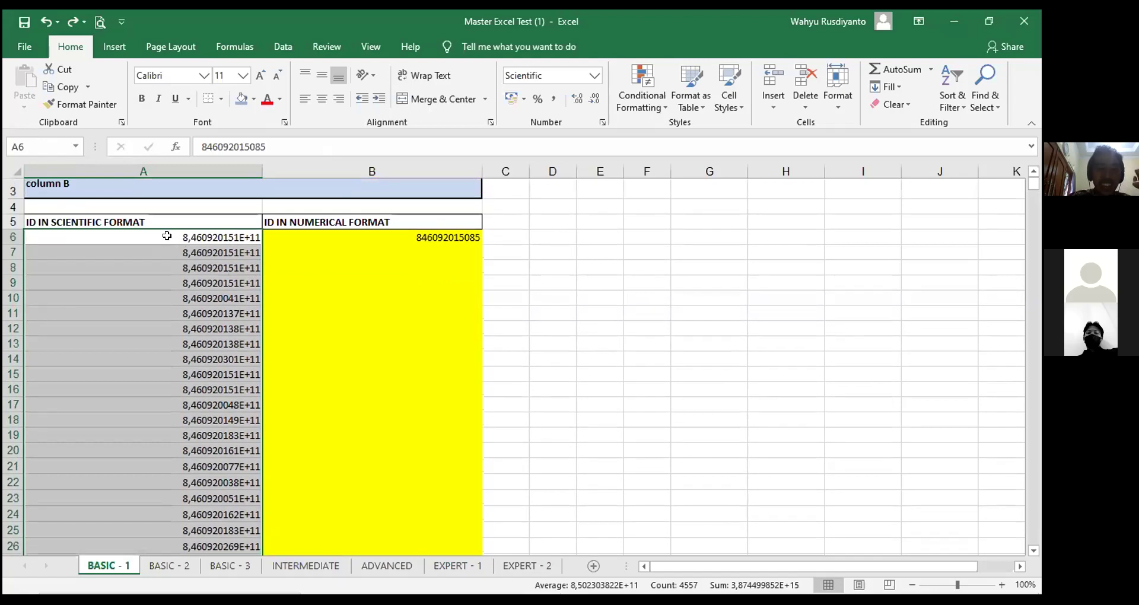
right_click(169, 239)
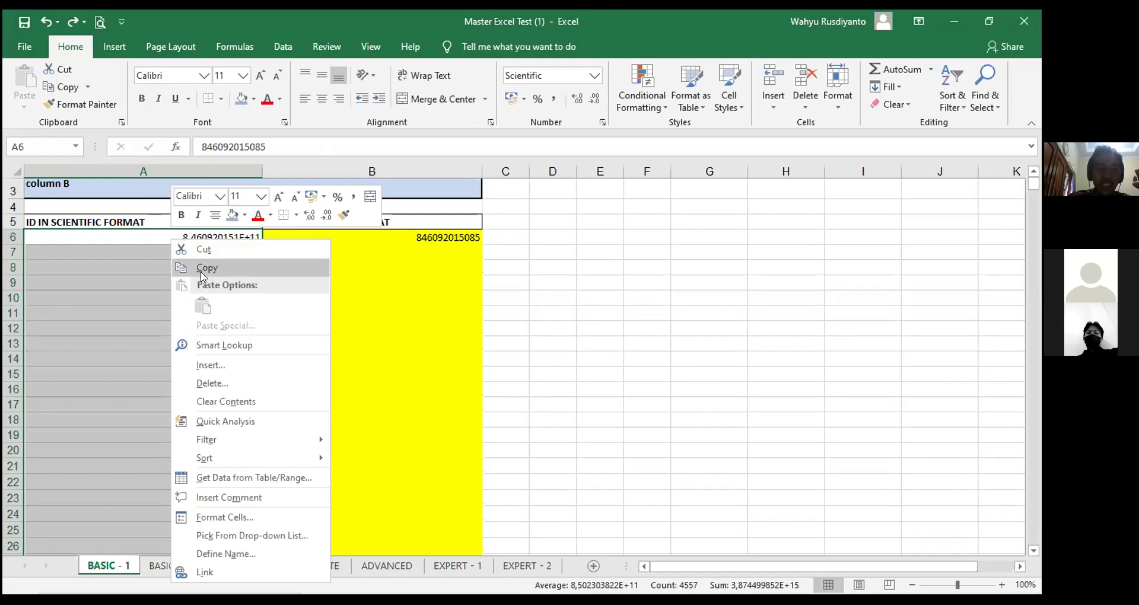
left_click(201, 270)
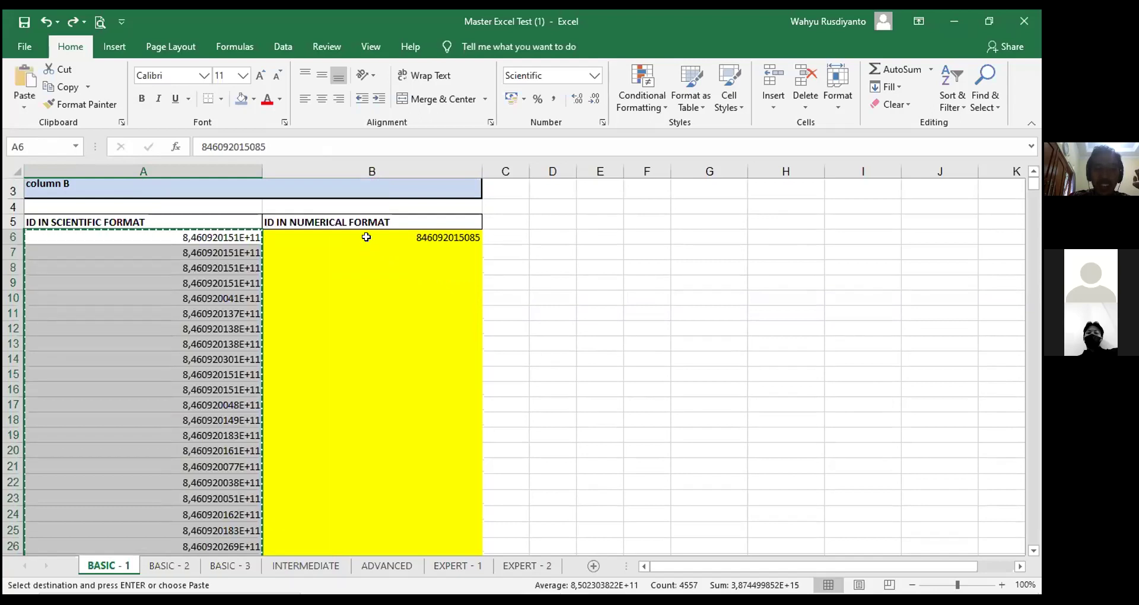
left_click(366, 237)
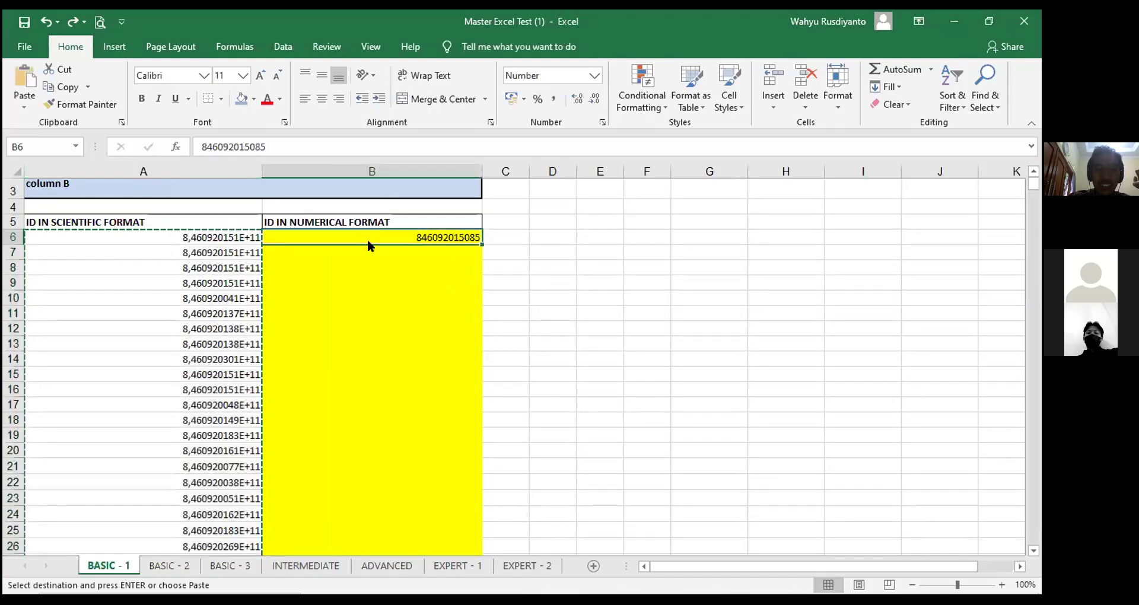
right_click(367, 243)
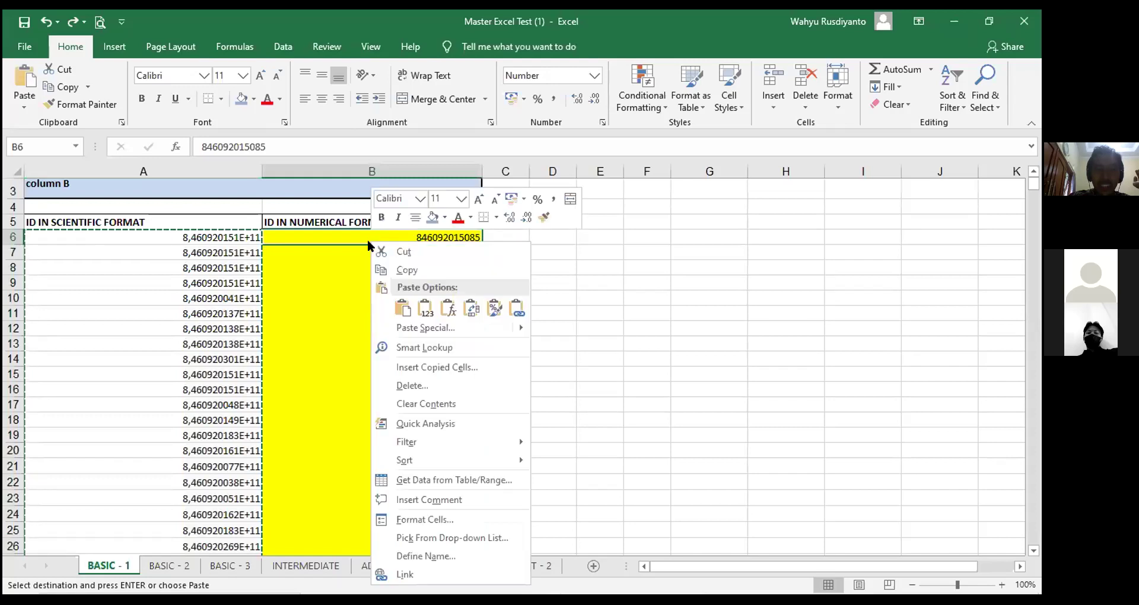
left_click(397, 309)
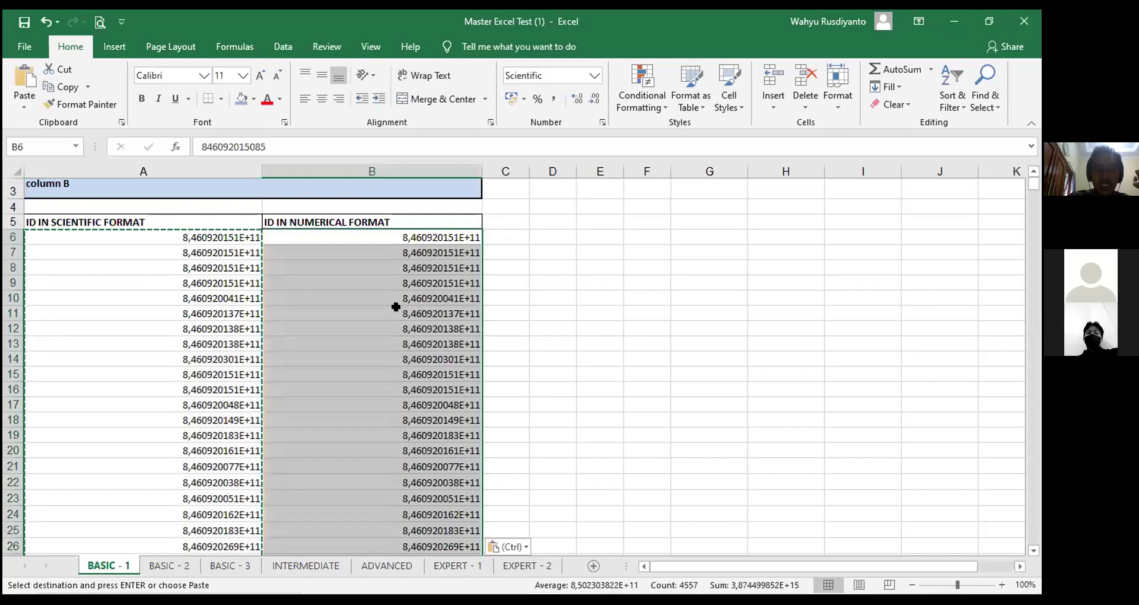
left_click(460, 325)
double_click(565, 274)
double_click(560, 288)
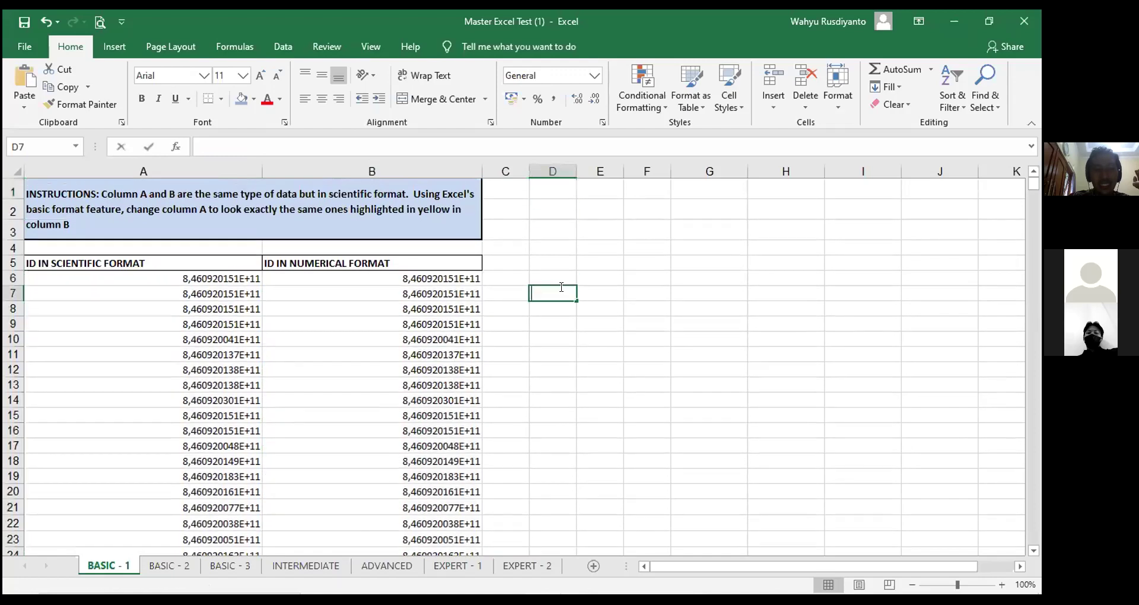
left_click(554, 341)
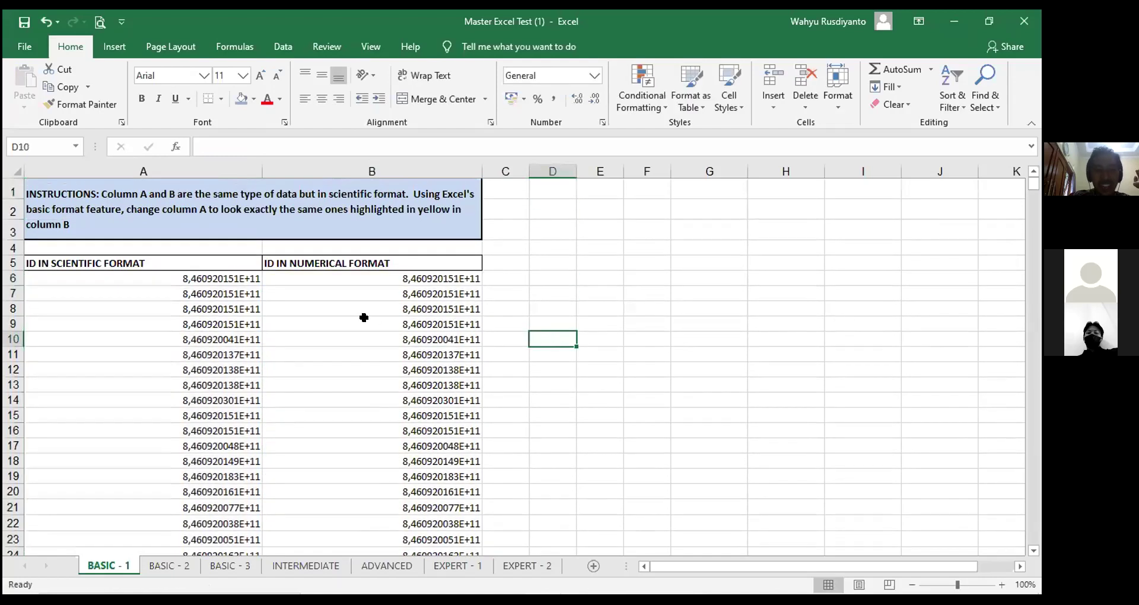
left_click(373, 275)
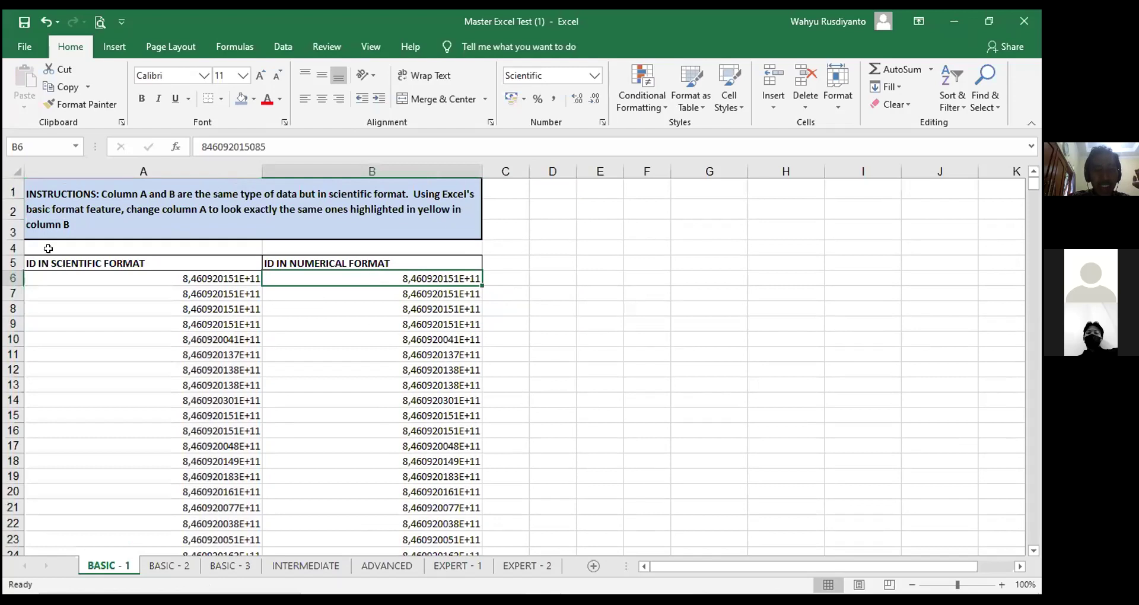
left_click(61, 144)
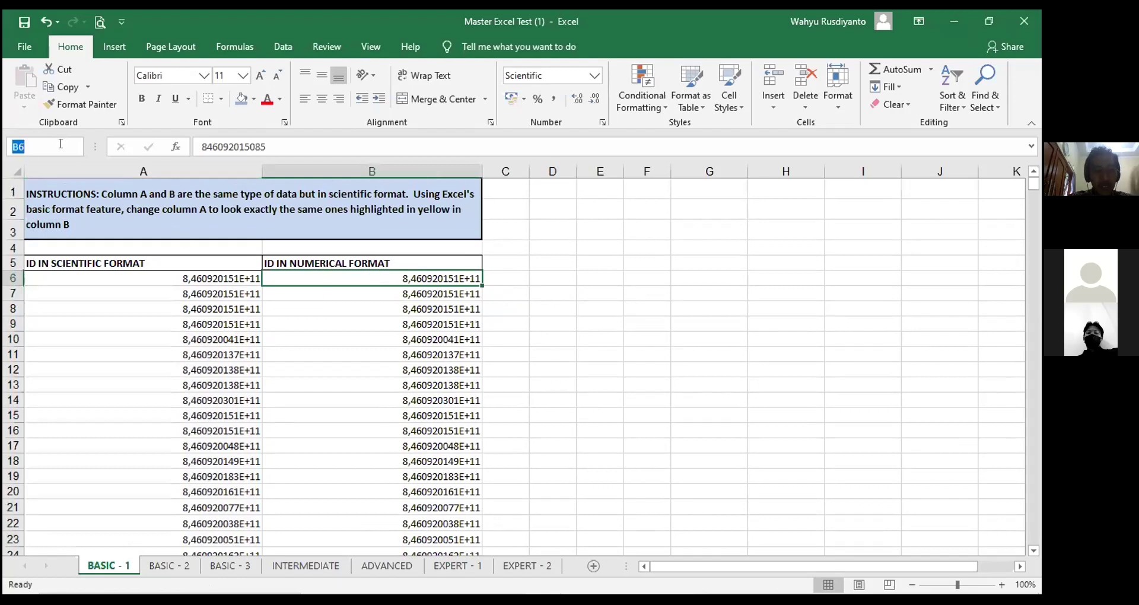
left_click(60, 144)
type(":")
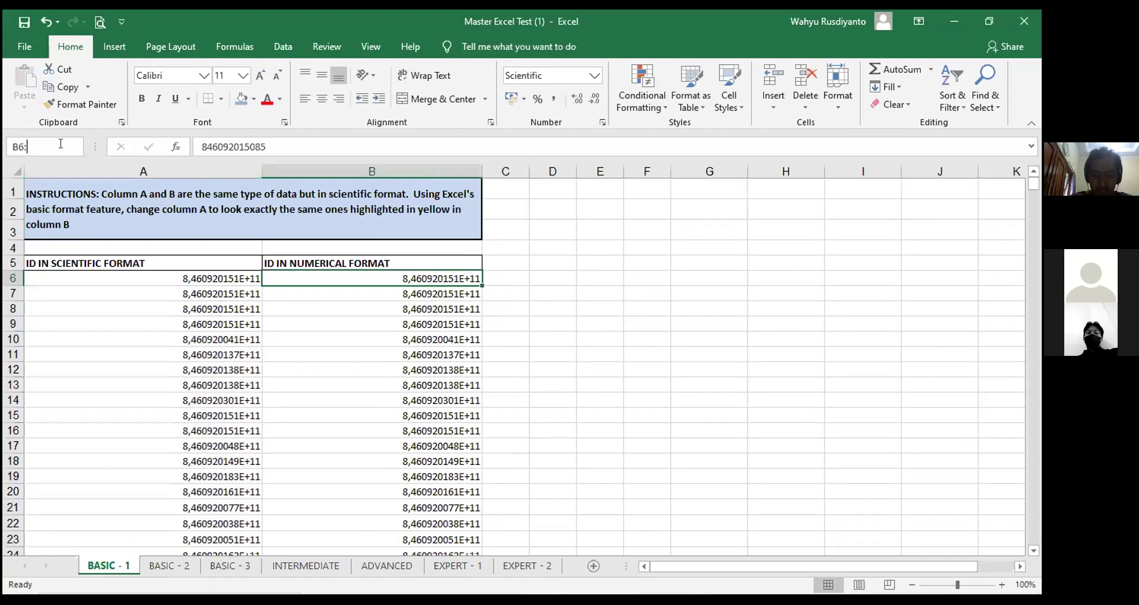
type("B46")
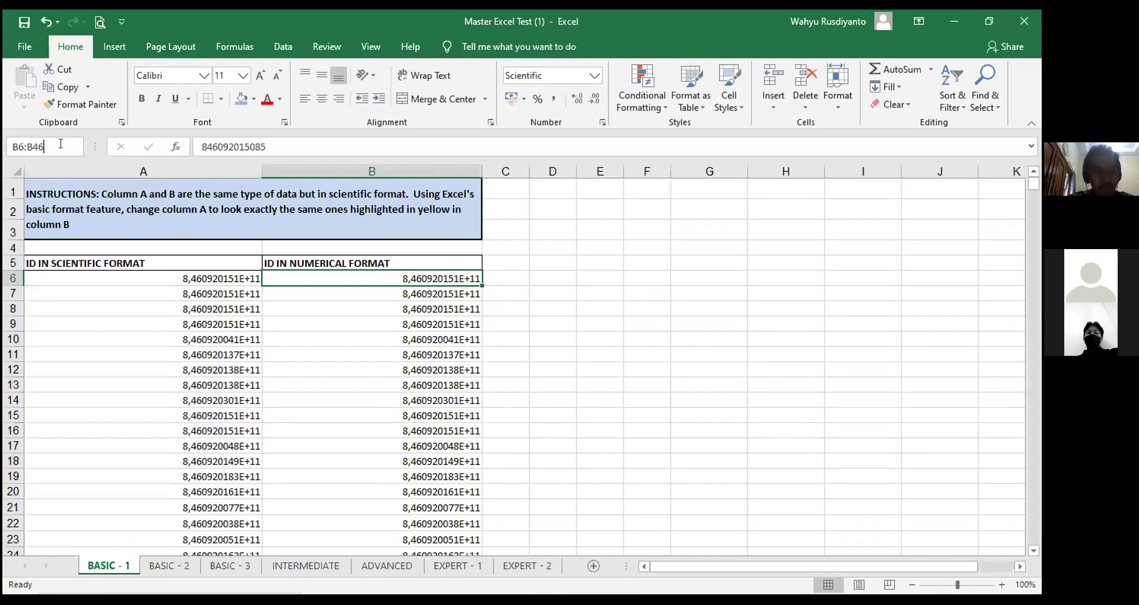
key("BackSpace")
key("BackSpace")
key("BackSpace")
key("BackSpace")
key("BackSpace")
key("BackSpace")
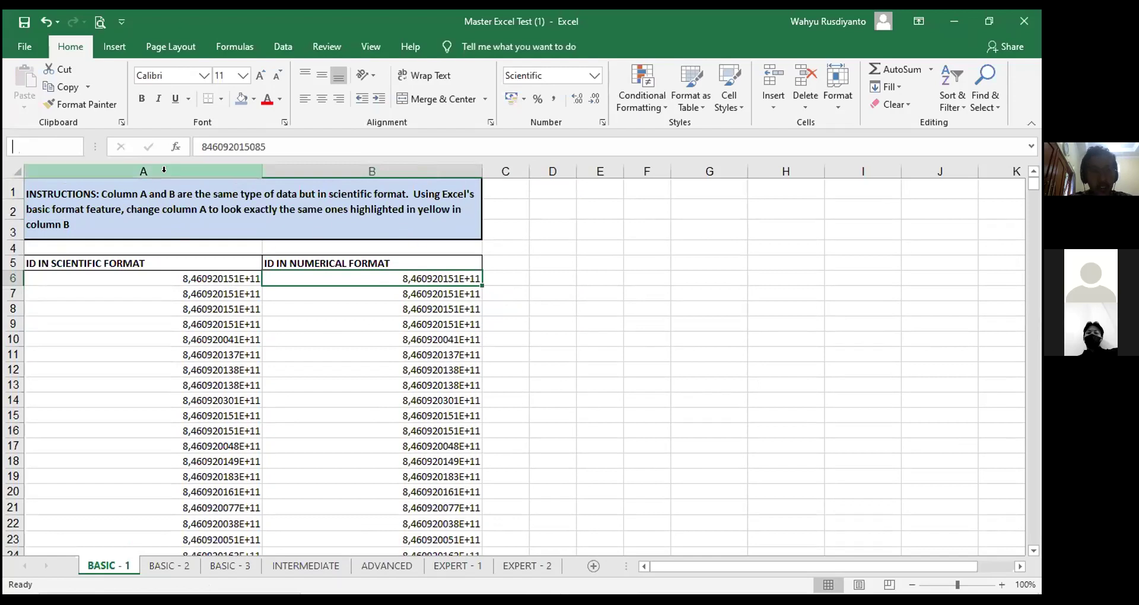
left_click(585, 341)
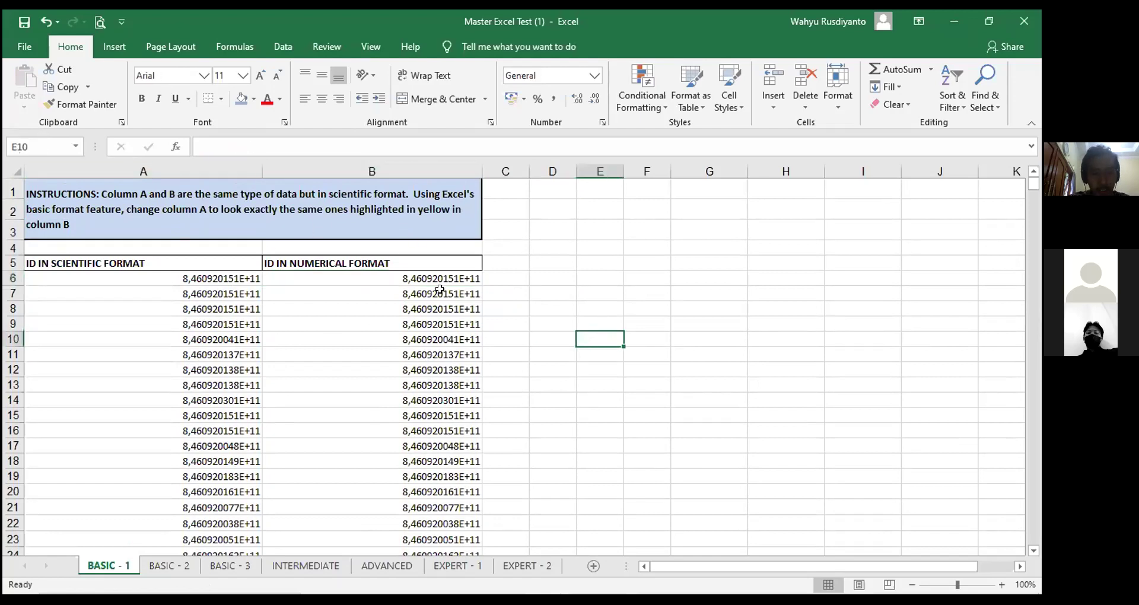
Jump from cell B6 to the last filled cell of column B and back up to the column header
left_click(387, 279)
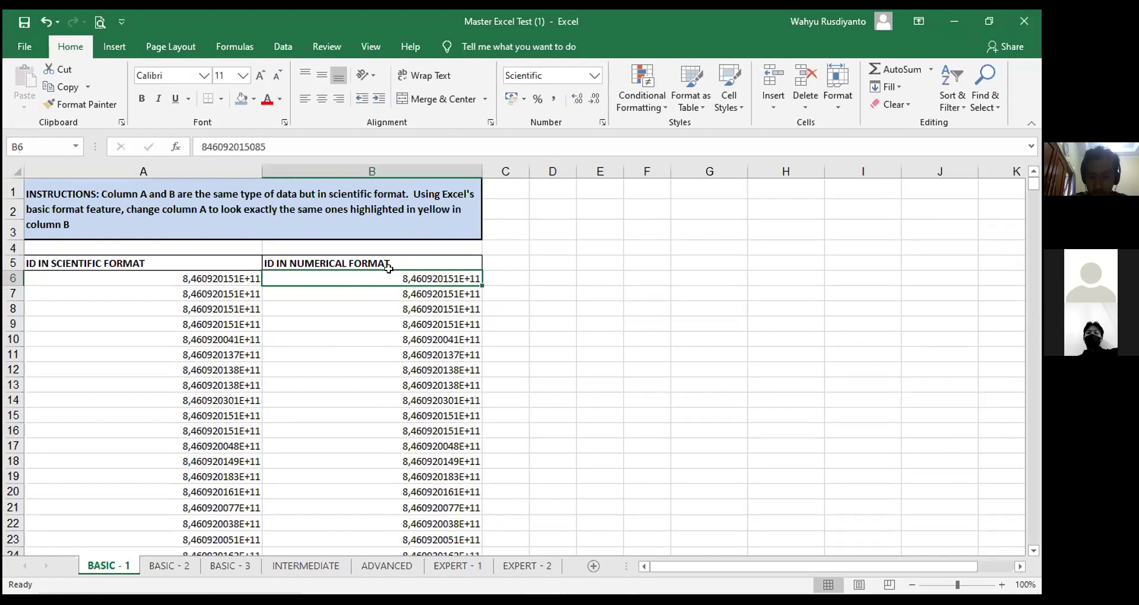
key("ctrl+Down")
key("ctrl+Up")
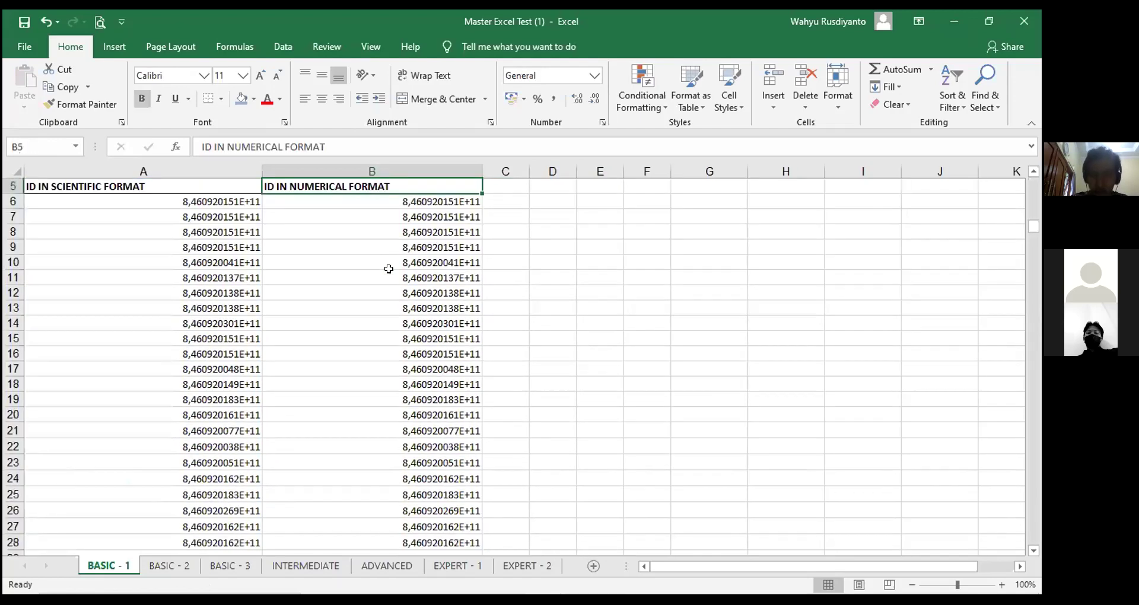
Select all the pasted IDs in column B by entering the range B6:B4562
left_click(375, 202)
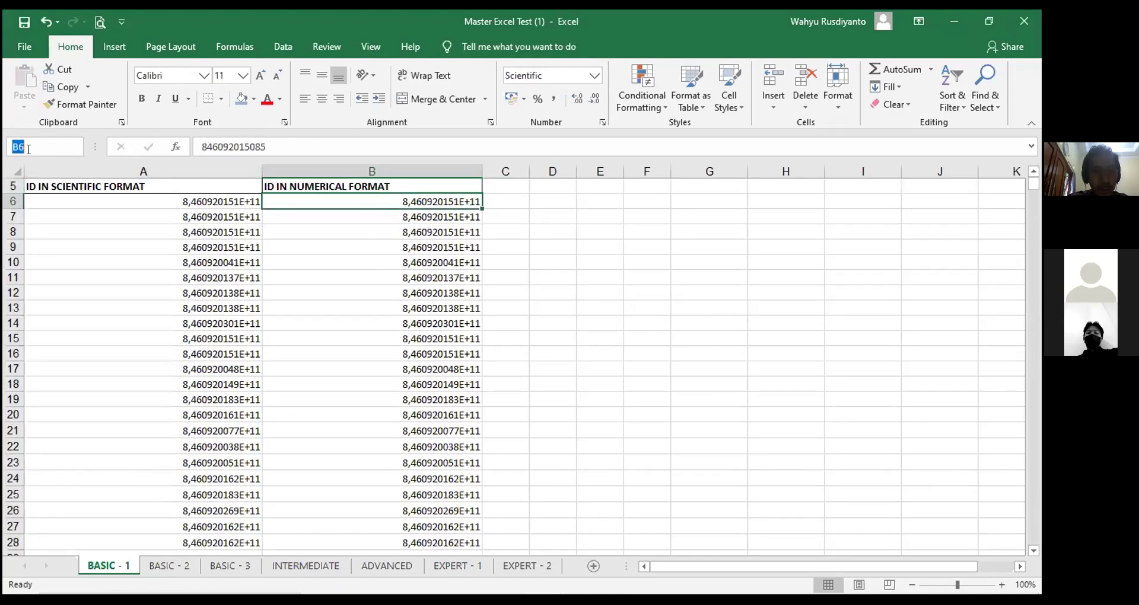
left_click(27, 148)
type(":B4")
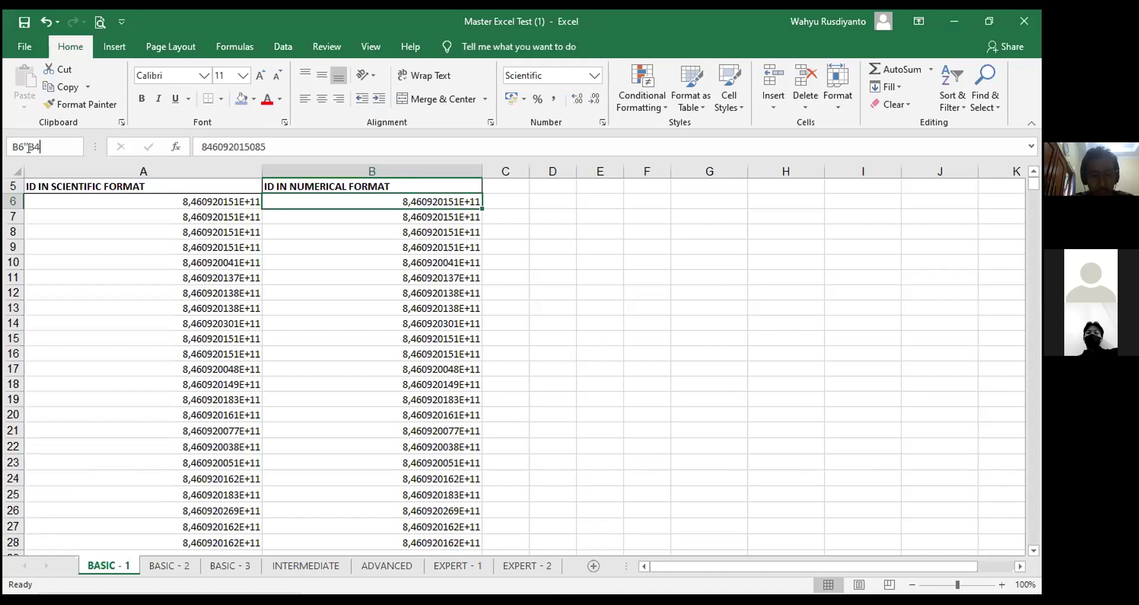
type("560")
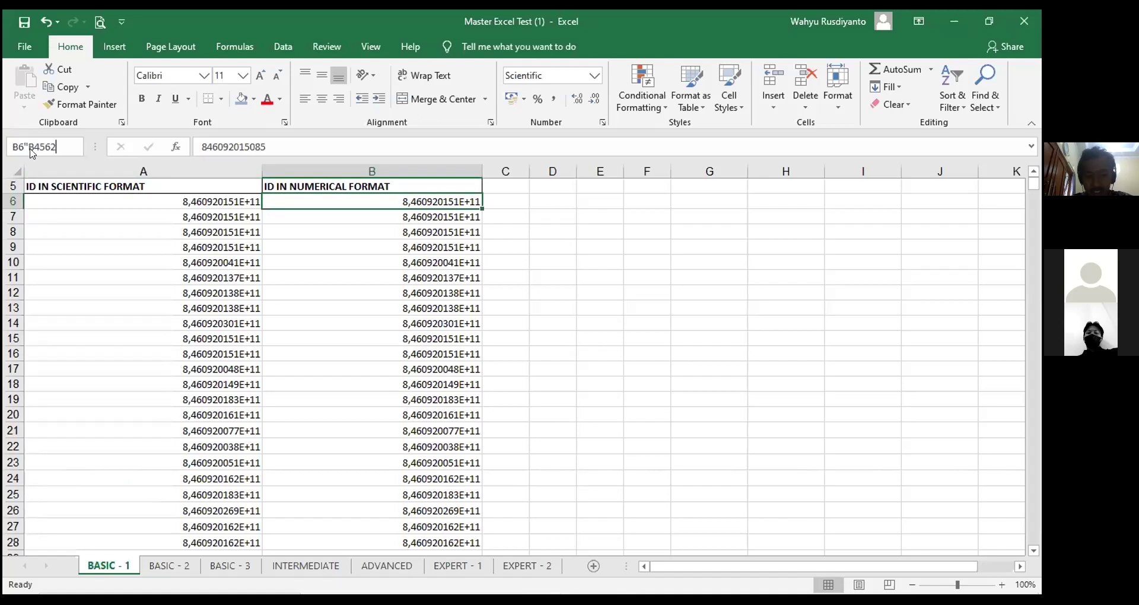
key("Return")
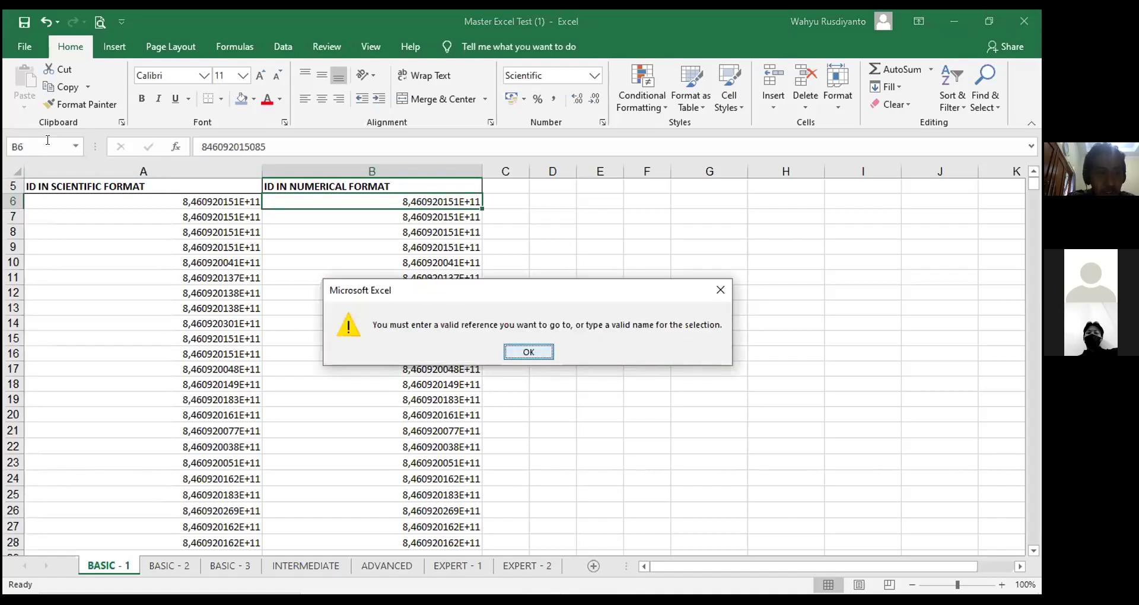
key("Return")
type(":")
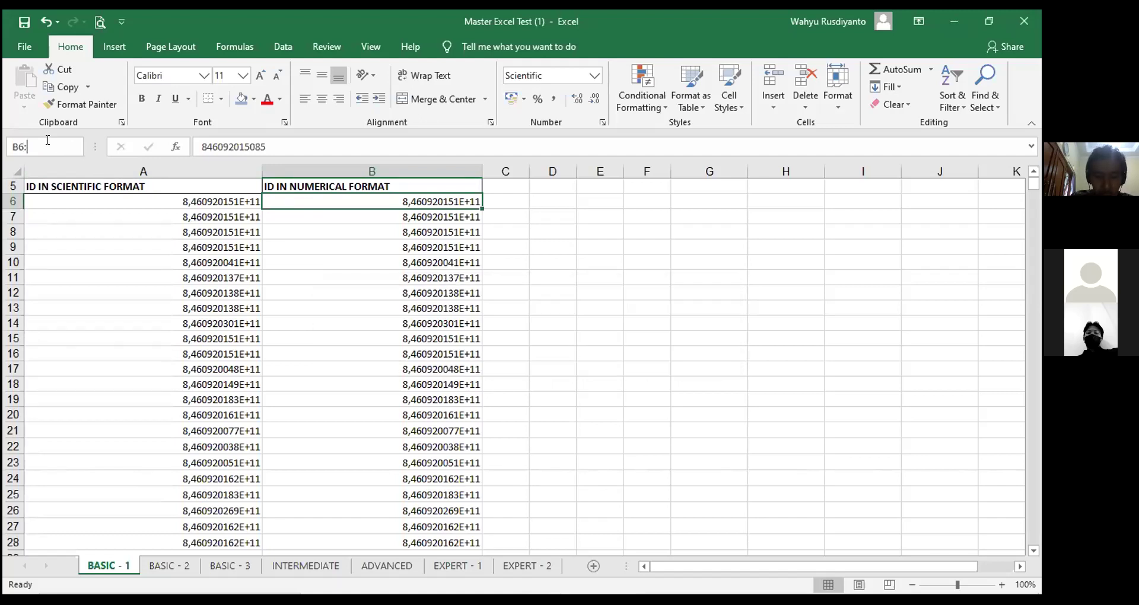
type("B456")
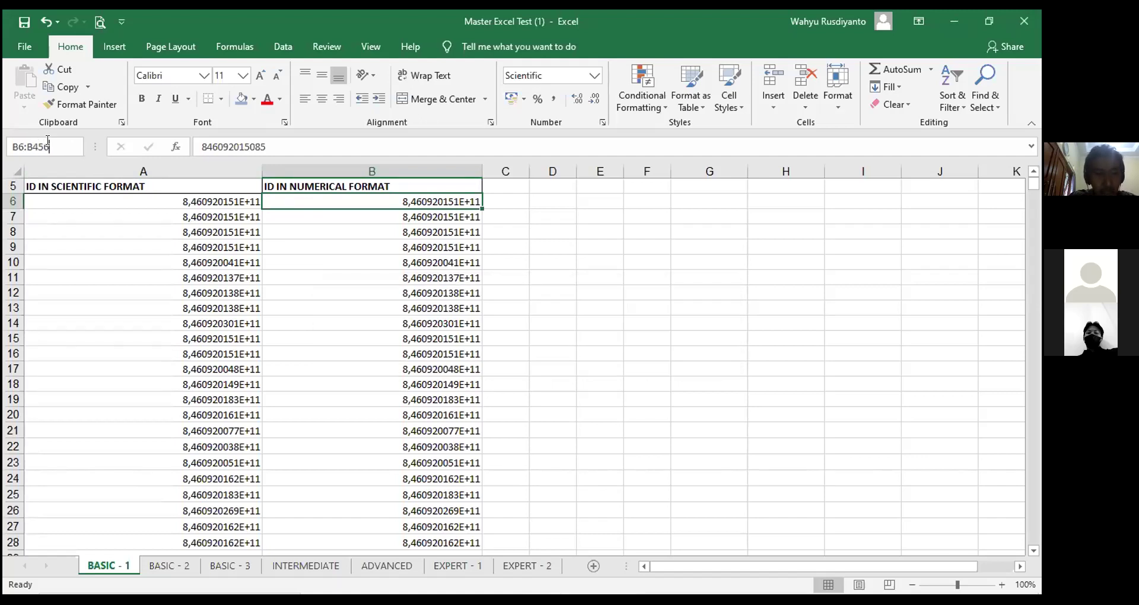
type("3")
key("Return")
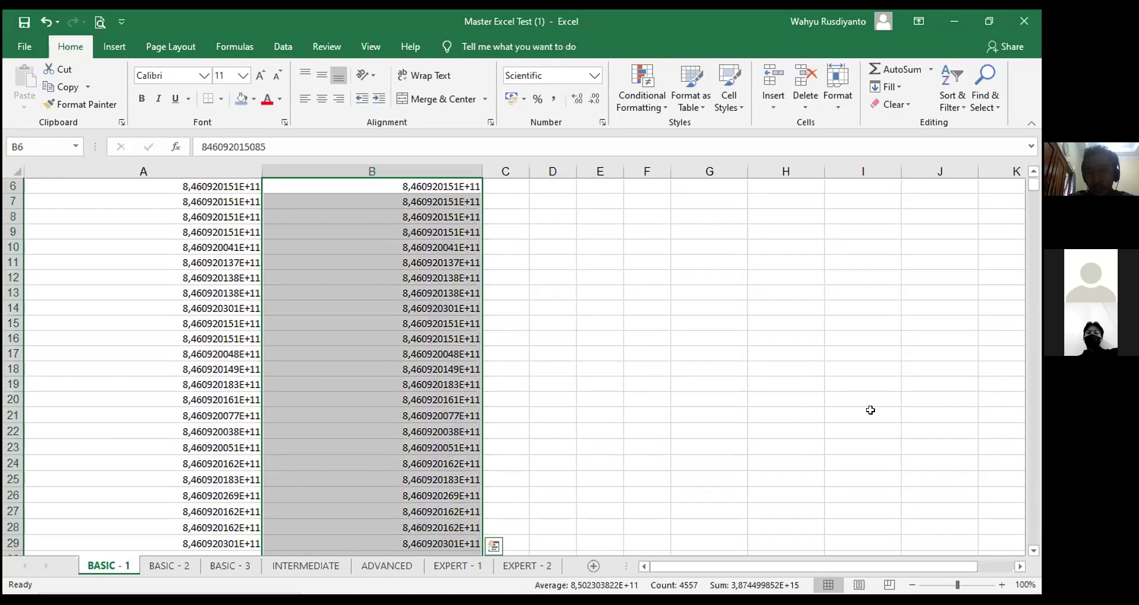
Apply the Number format to the selected IDs in column B and switch to the BASIC - 2 sheet
scroll(569, 320, "up", 2)
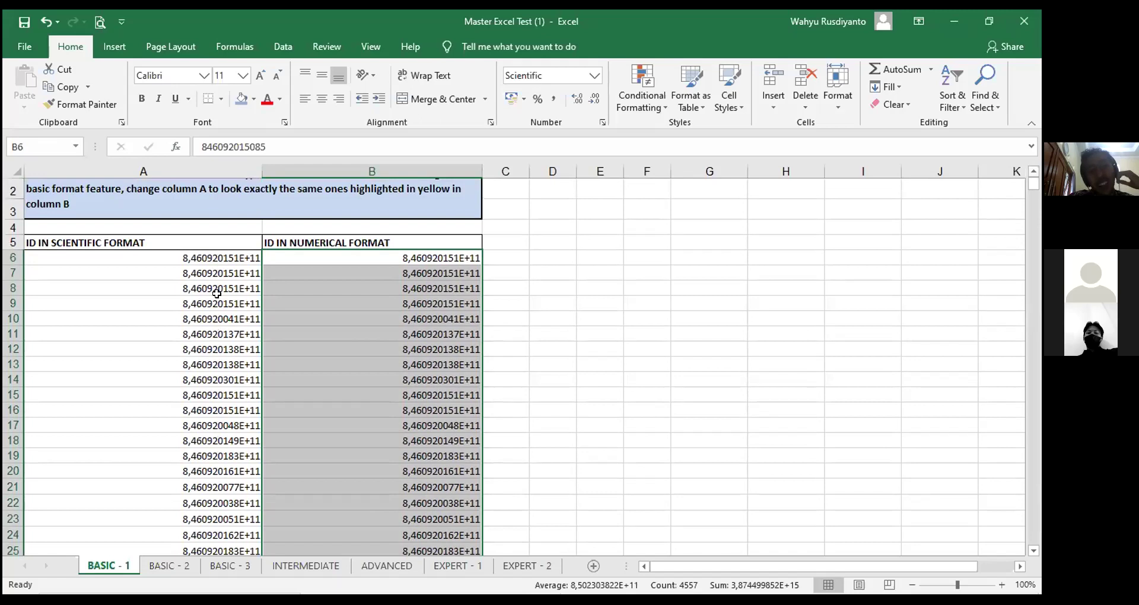
left_click(592, 76)
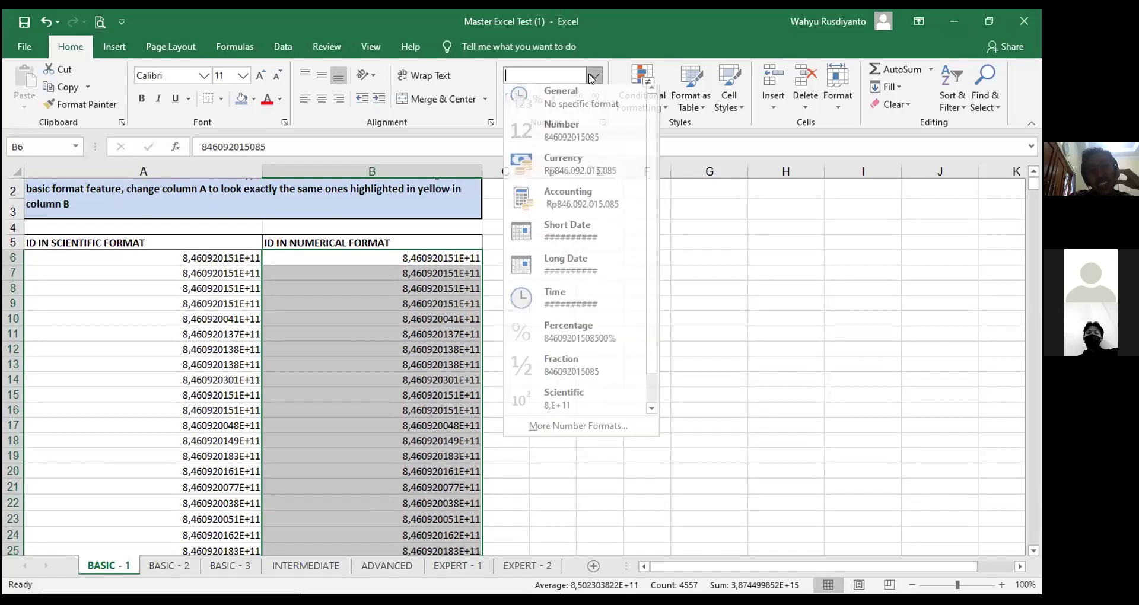
left_click(563, 131)
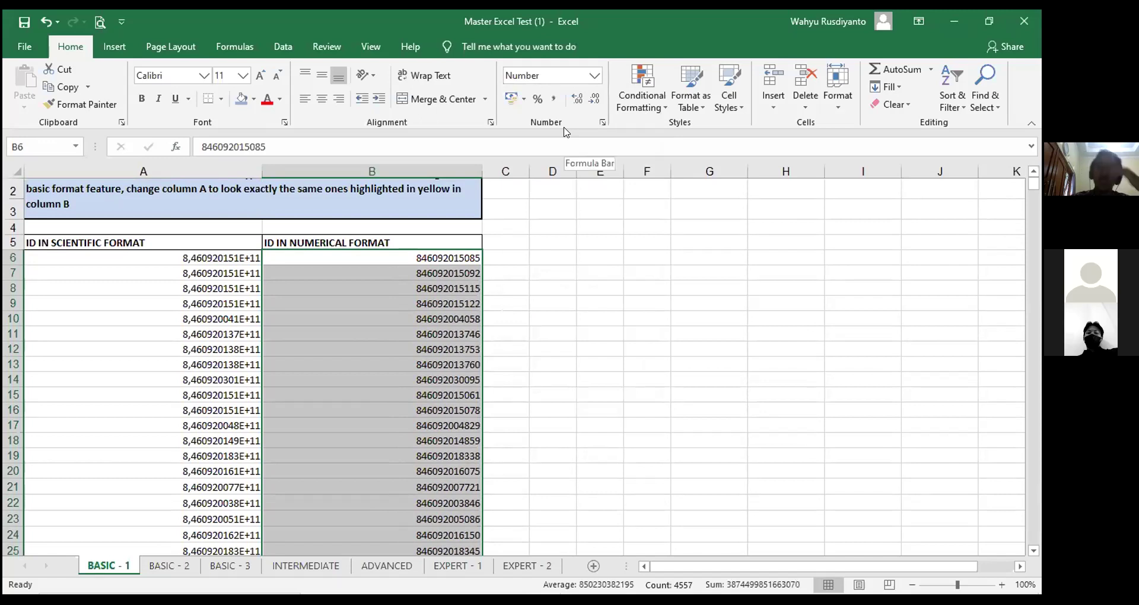
left_click(533, 296)
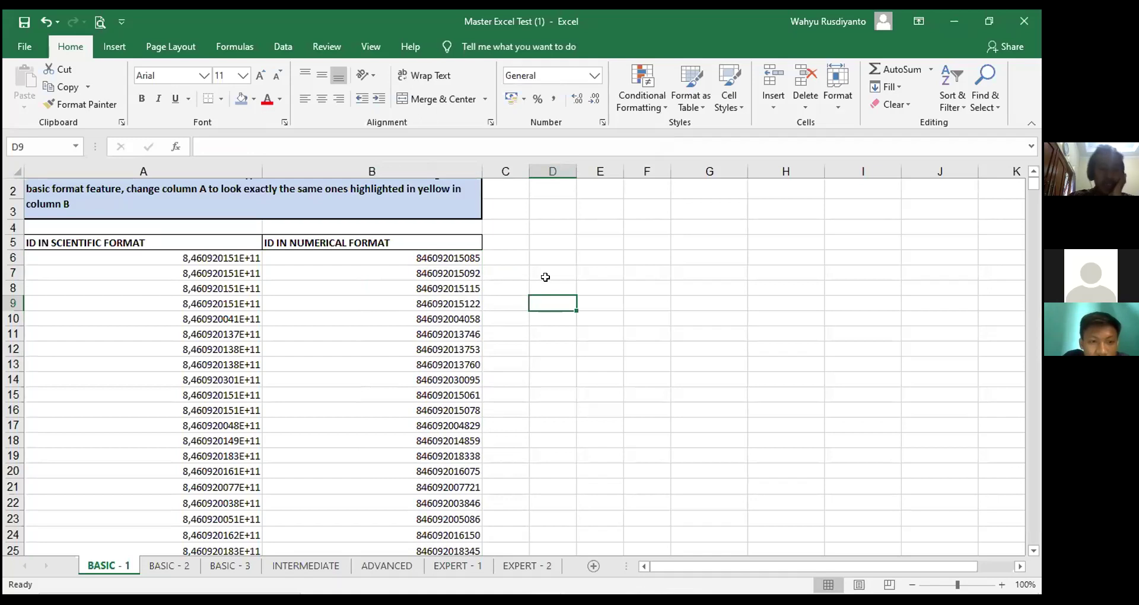
left_click(172, 566)
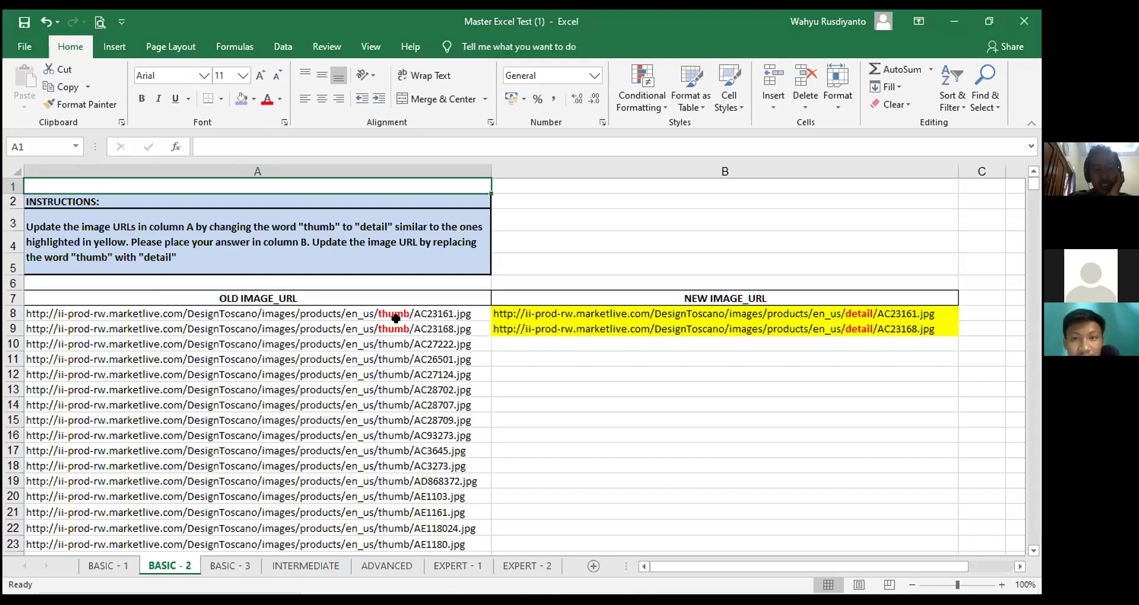
Inspect the example URLs in column B and jump from A10 to the last filled row of column A and back up to its header
left_click(854, 328)
left_click(755, 315)
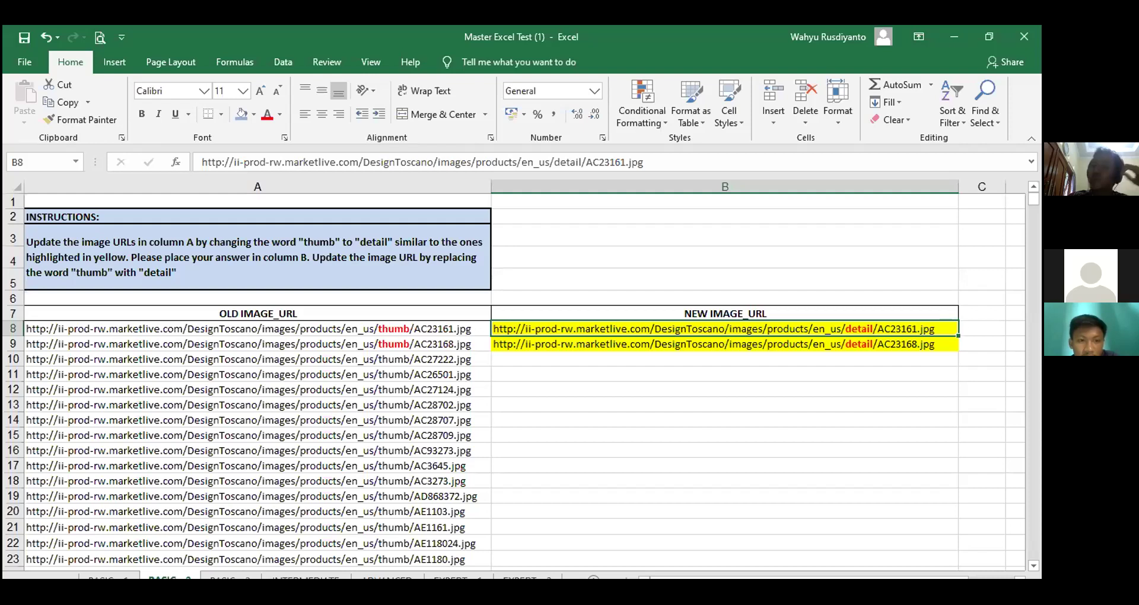
left_click(596, 450)
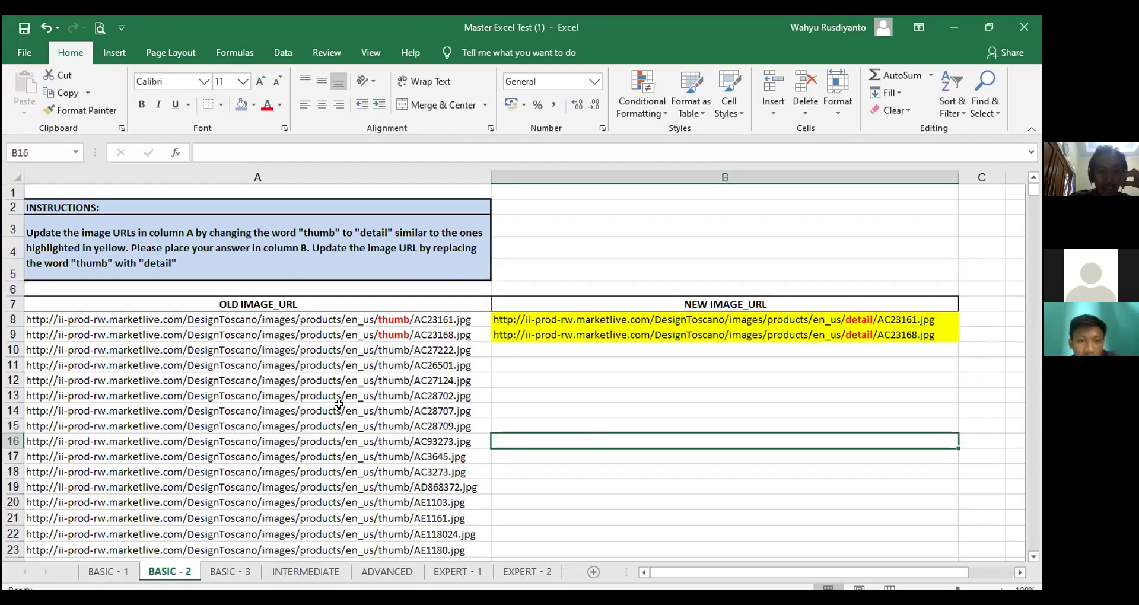
left_click(41, 349)
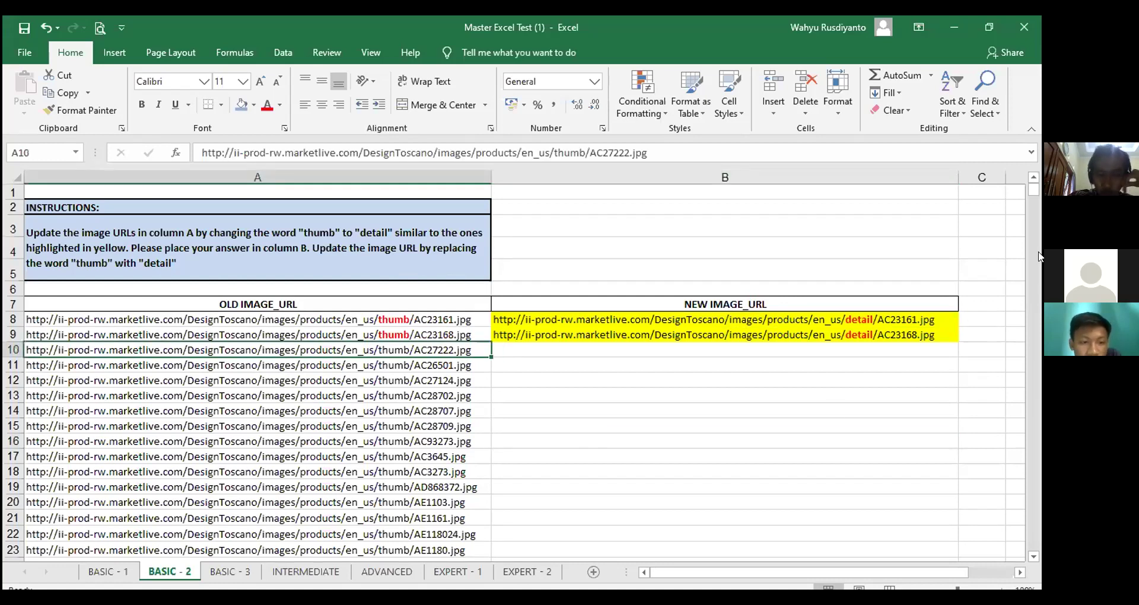
key("ctrl+Down")
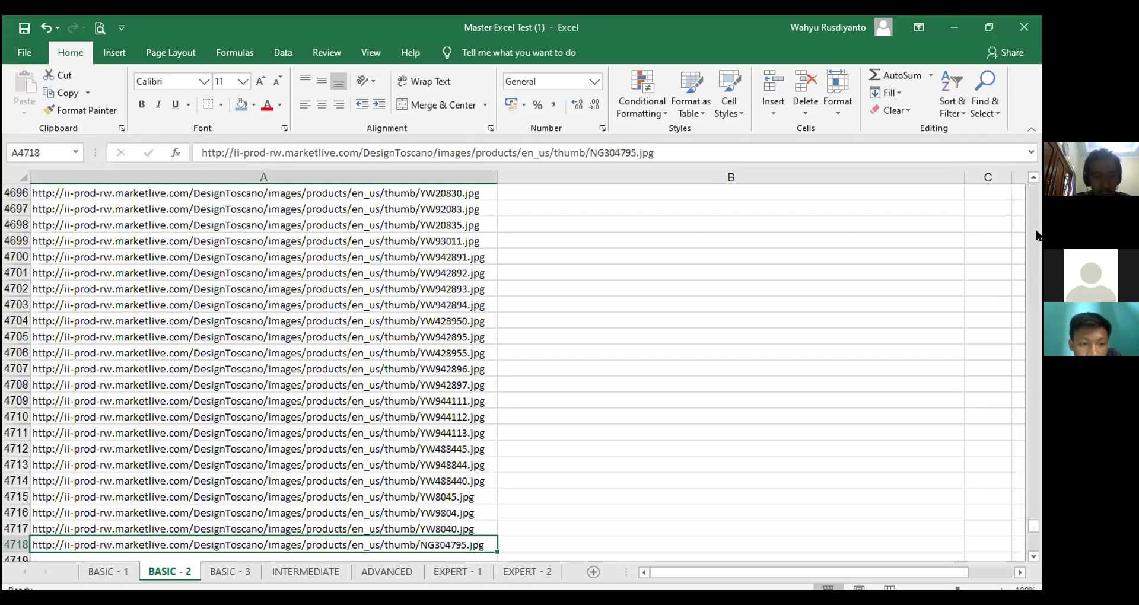
key("ctrl+Up")
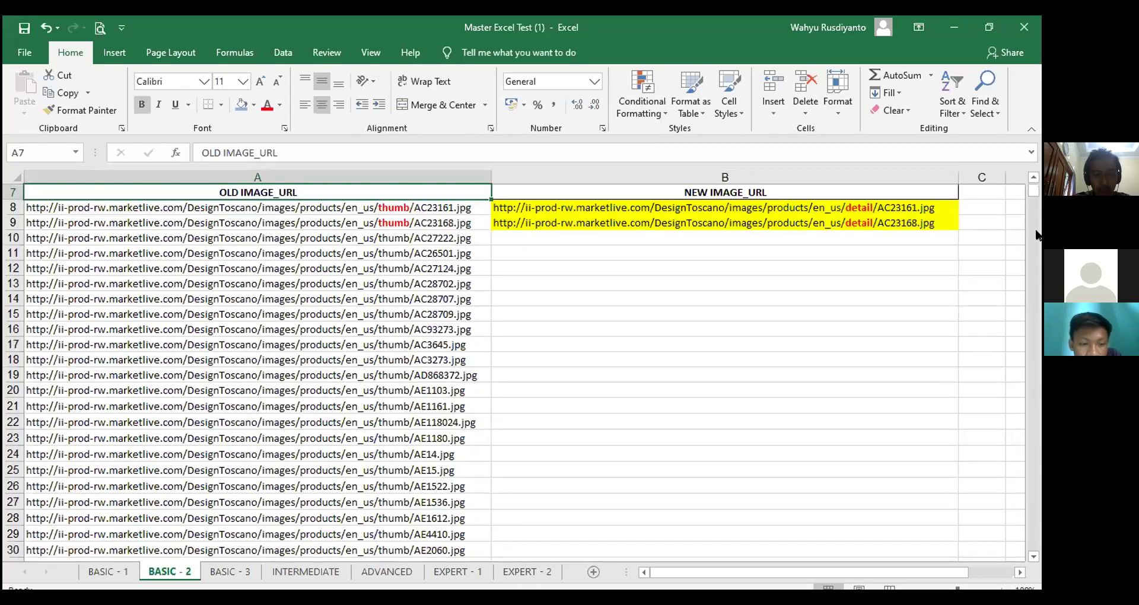
key("Down")
Select all the old image URLs below the examples by entering the range A10:A4718
left_click(372, 236)
left_click(47, 153)
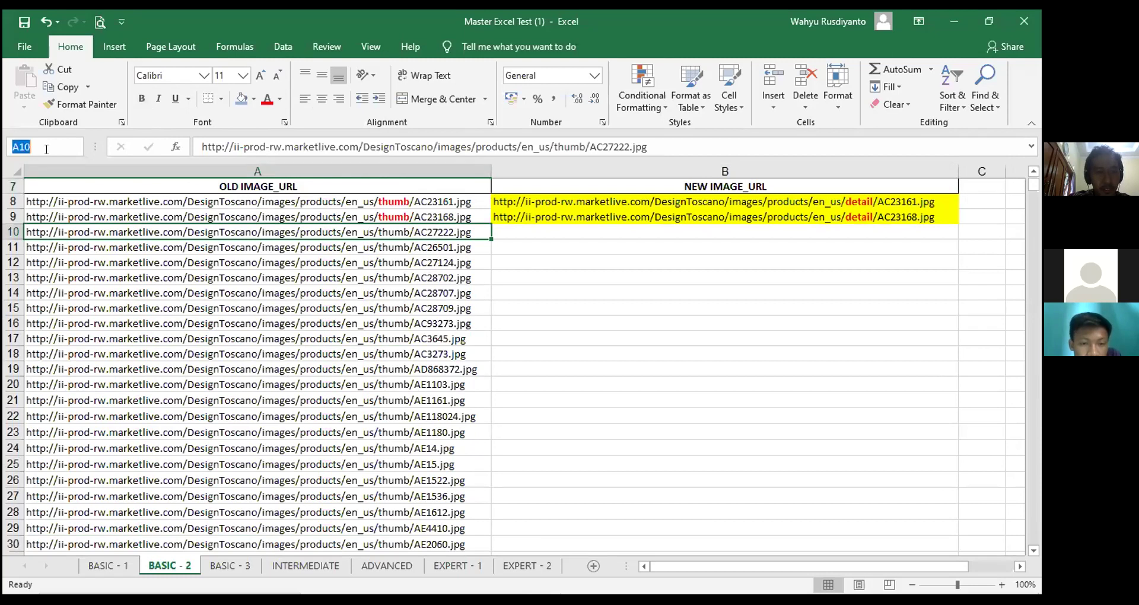
left_click(49, 140)
type(":A4718")
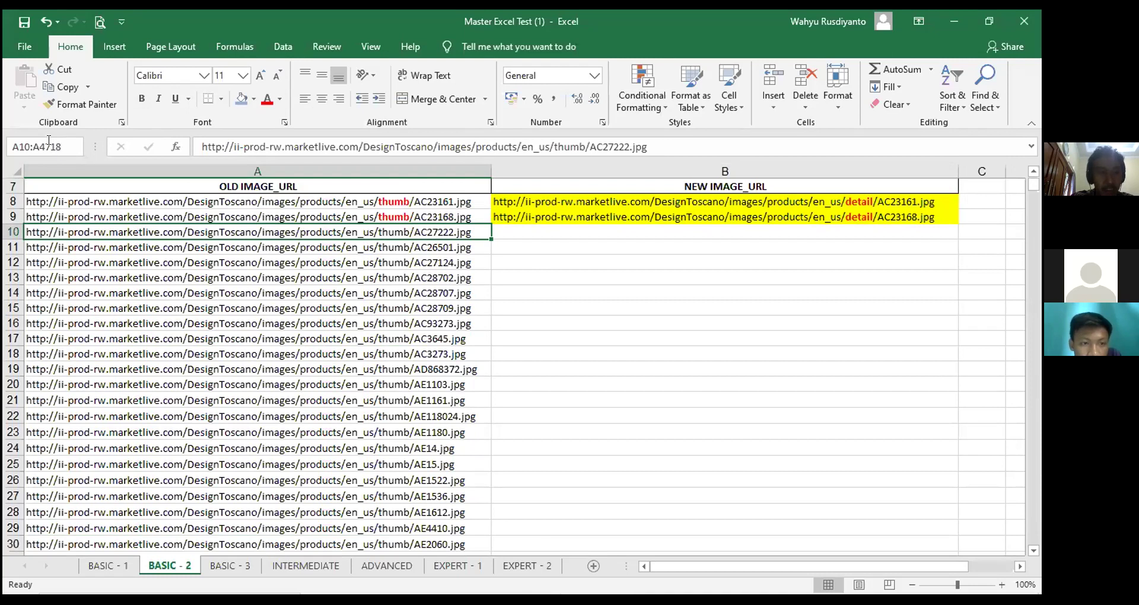
key("Return")
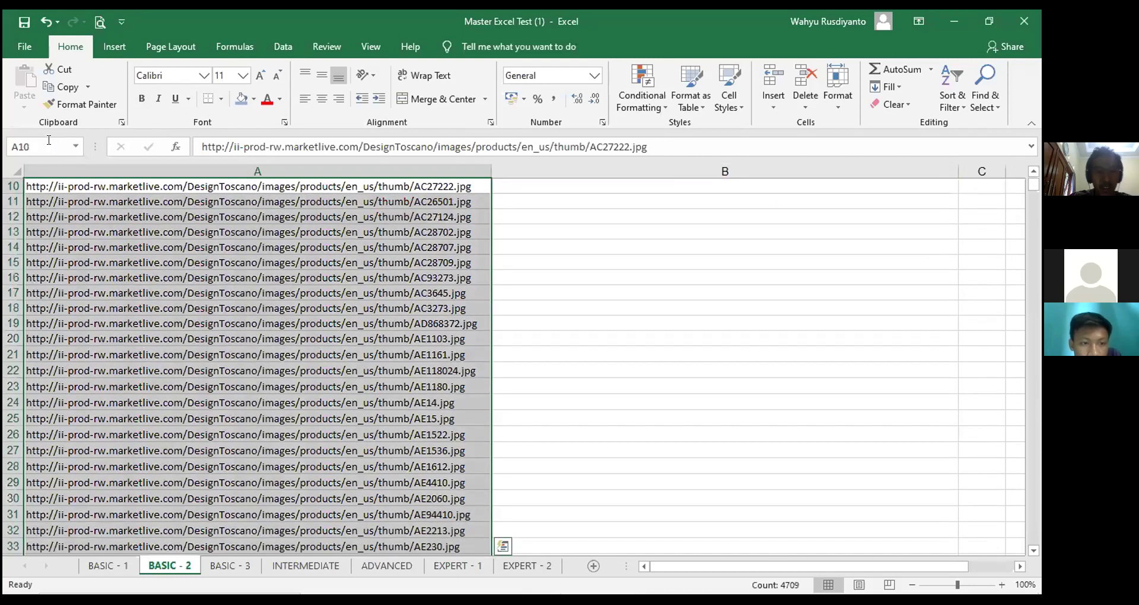
Copy the selected old image URLs and paste them into the NEW IMAGE_URL column, starting at cell B10
key("ctrl+c")
scroll(765, 303, "up", 1)
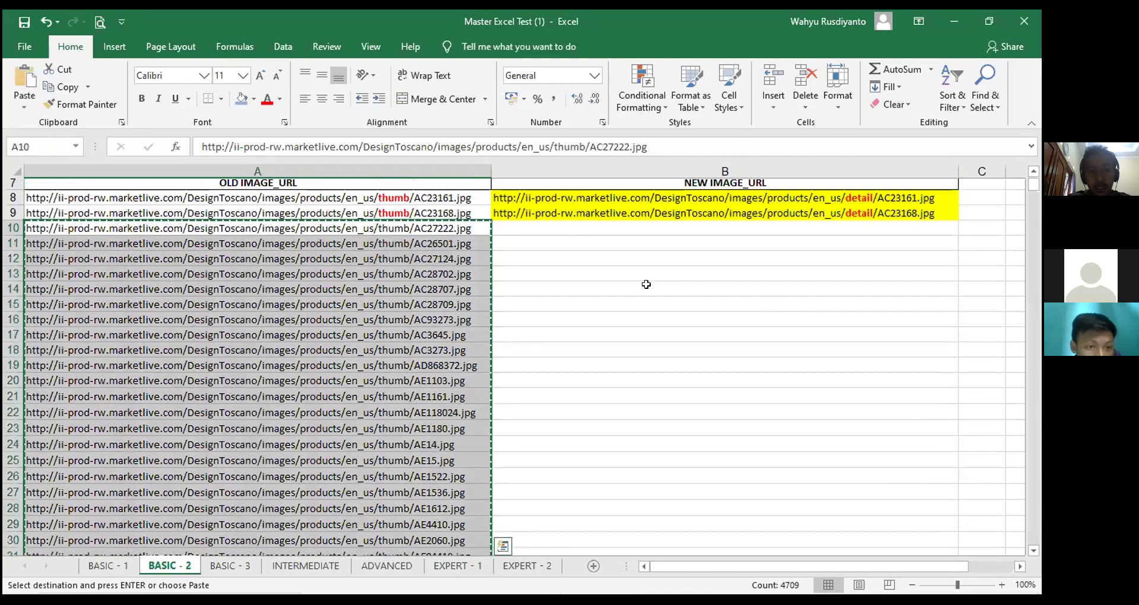
scroll(543, 283, "up", 1)
left_click(544, 287)
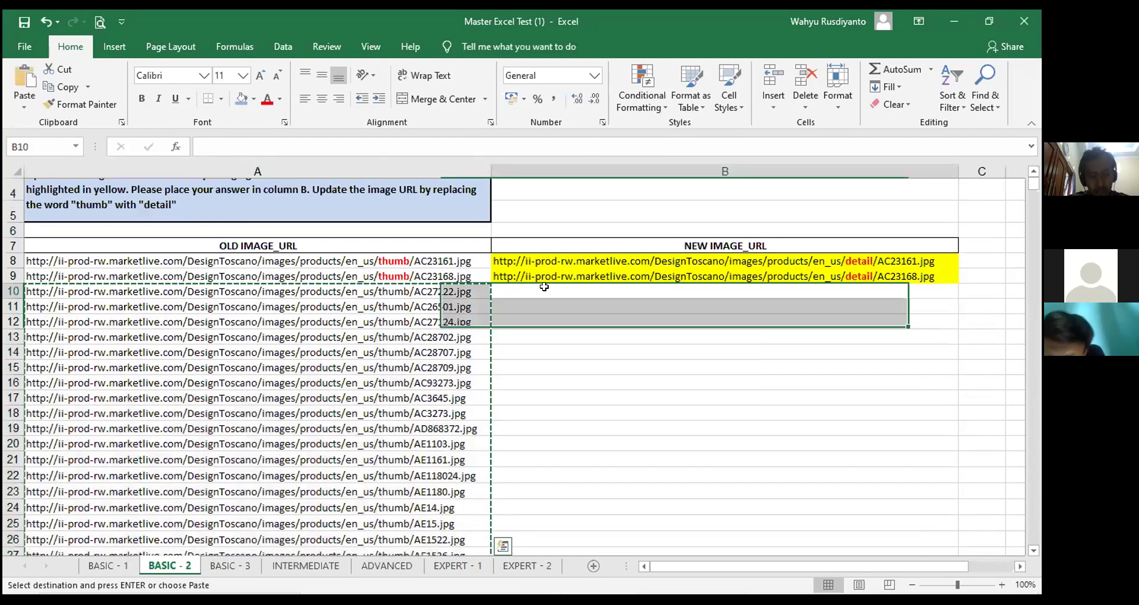
key("ctrl+v")
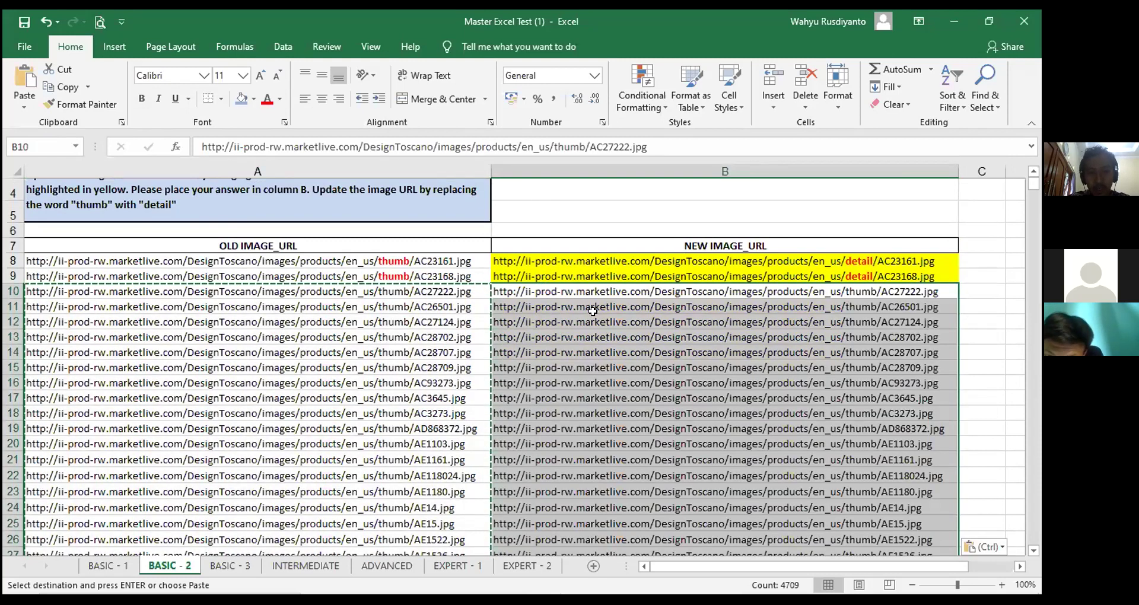
Check the extent of the pasted URLs by jumping to the last filled row of column B
key("ctrl+Up")
left_click(536, 372)
key("ctrl+Down")
double_click(373, 341)
scroll(756, 321, "up", 2)
scroll(884, 285, "up", 2)
scroll(1034, 516, "up", 16)
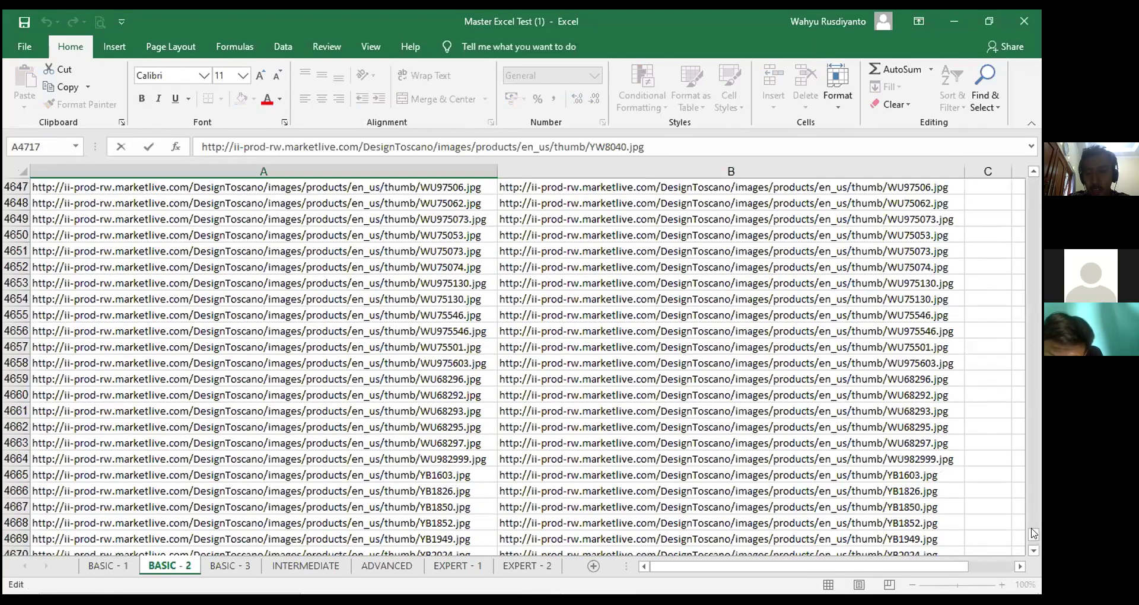
Select all the pasted URLs in column B by entering the range B10:B4718
left_click_drag(1033, 532, 1033, 183)
left_click(543, 347)
left_click(37, 141)
left_click(39, 143)
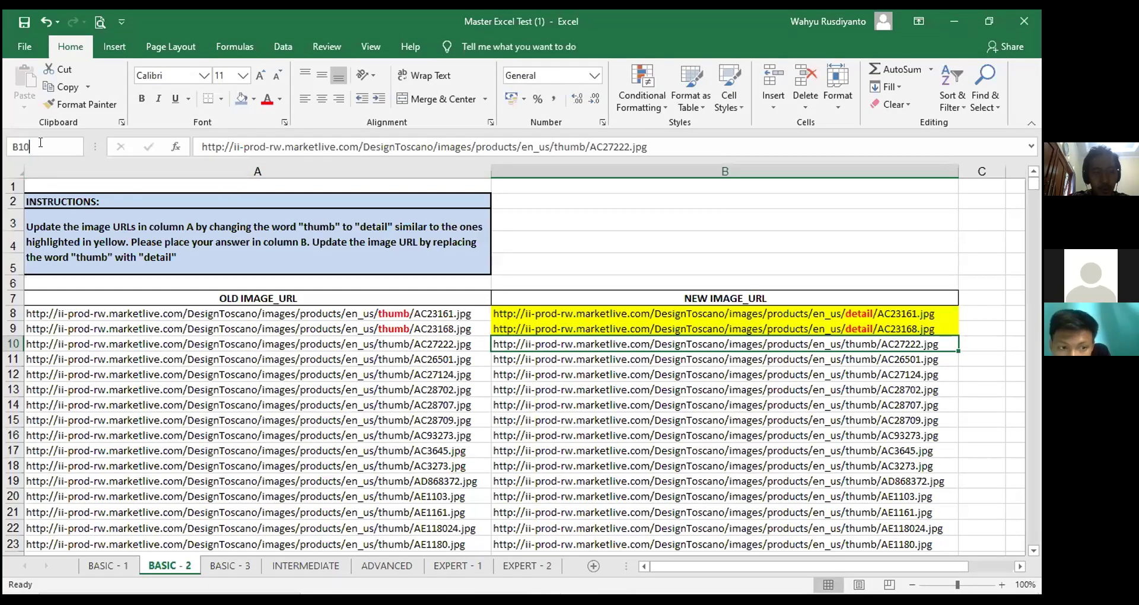
type(":B4718")
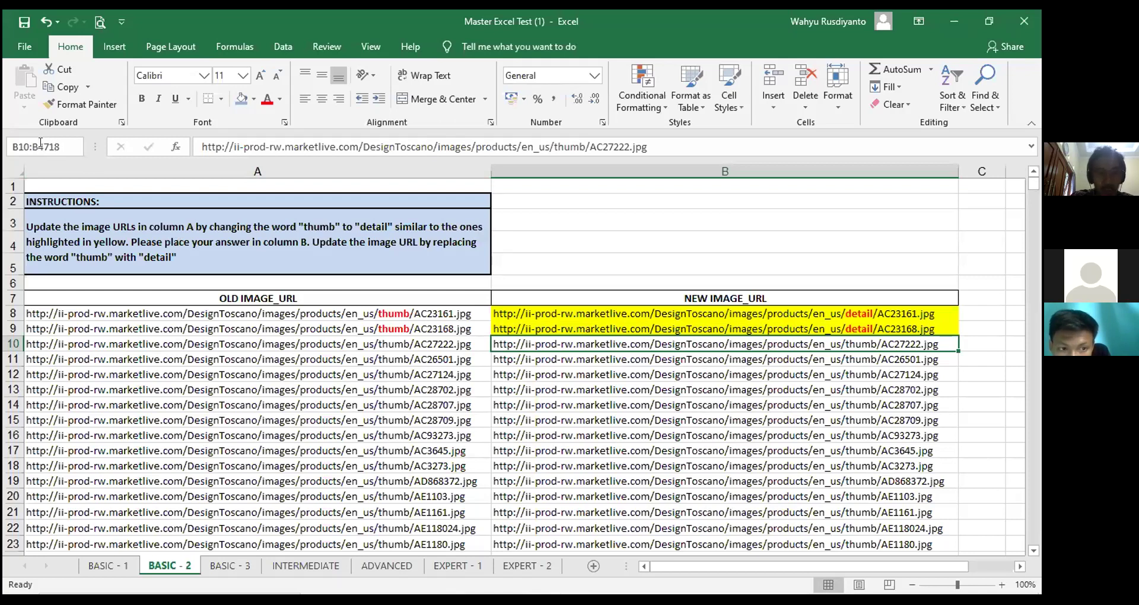
key("Return")
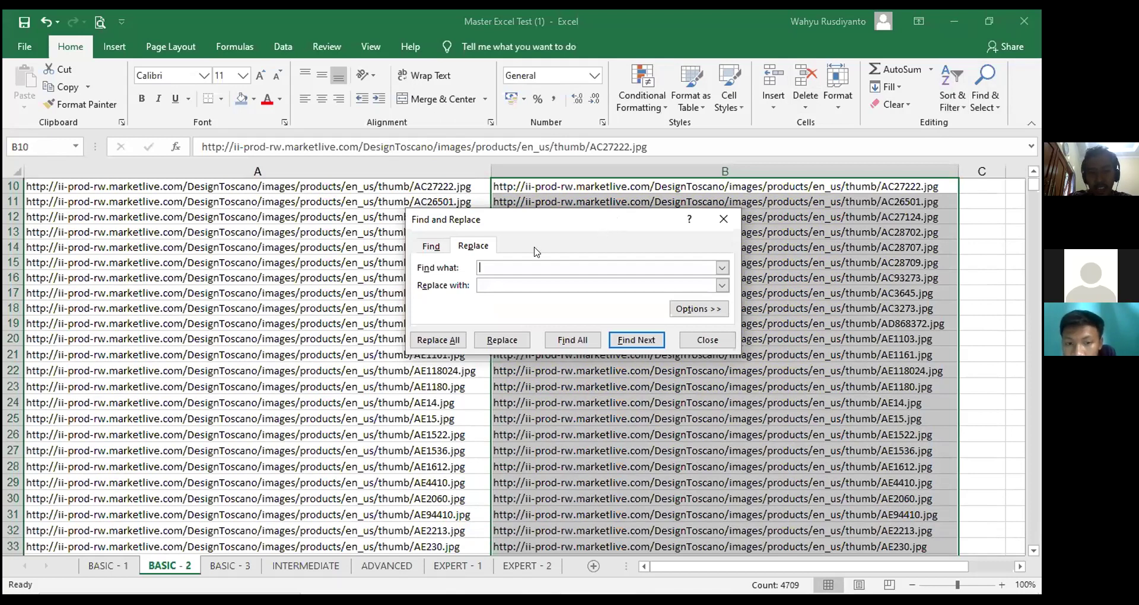
Replace every "thumb" with "detail" in the selected column B URLs and close Find and Replace
type("thumb")
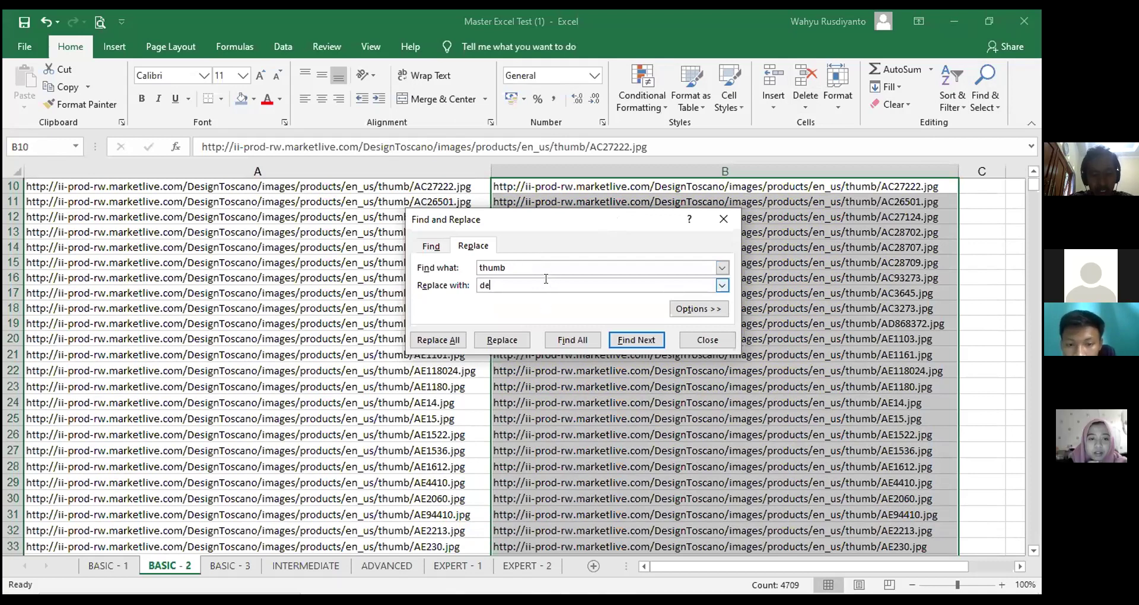
left_click(546, 278)
type("detail")
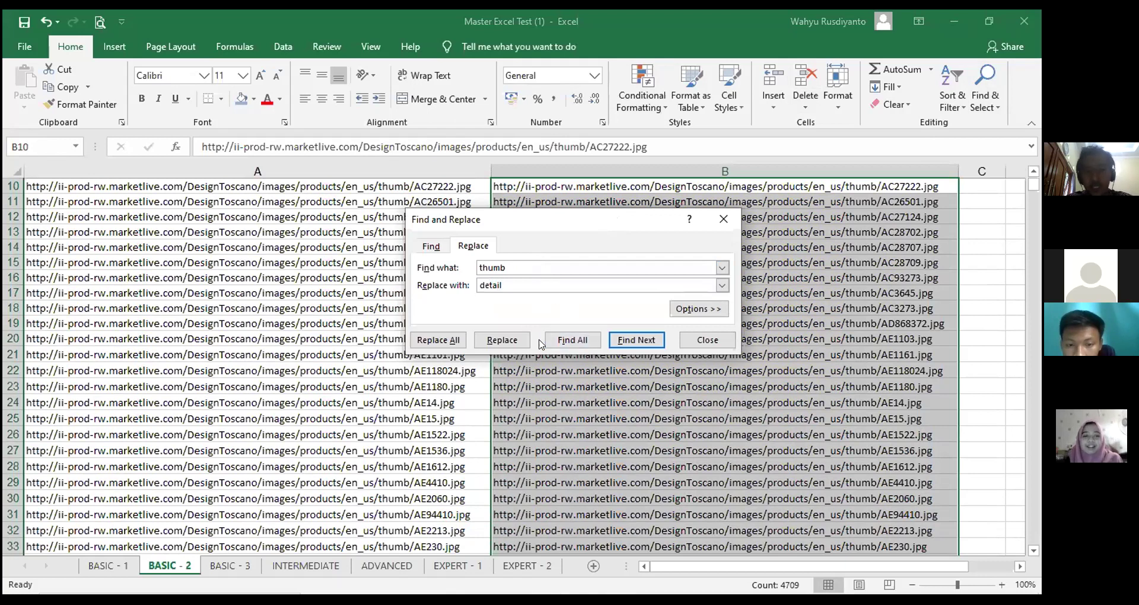
left_click(453, 339)
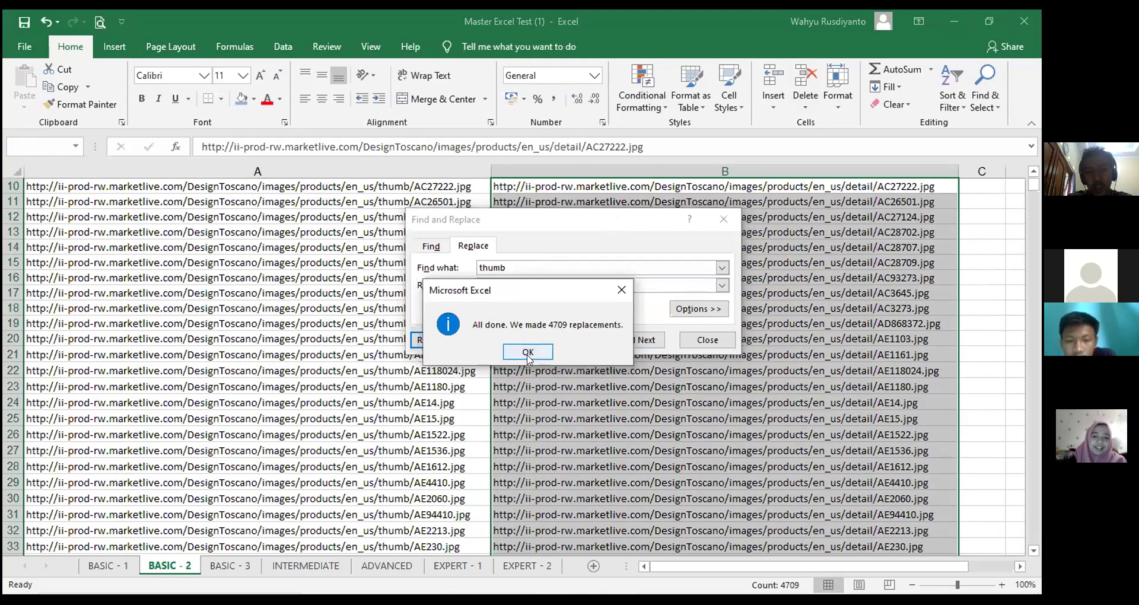
key("Return")
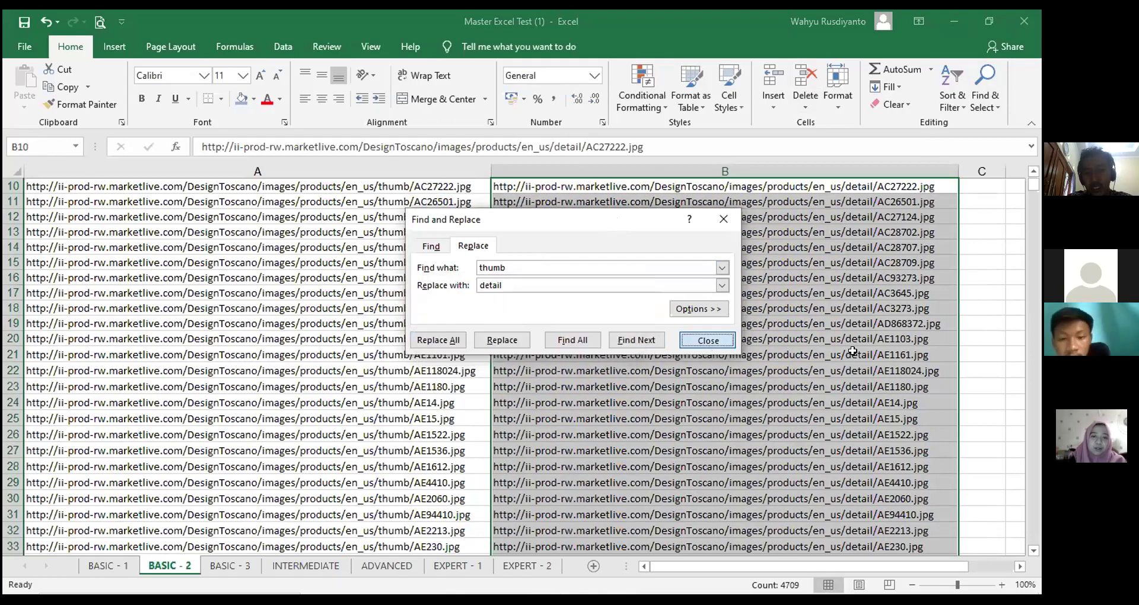
left_click(707, 340)
Check the new URLs in column B down to the last row and switch to the BASIC - 3 sheet
left_click_drag(1037, 187, 1032, 547)
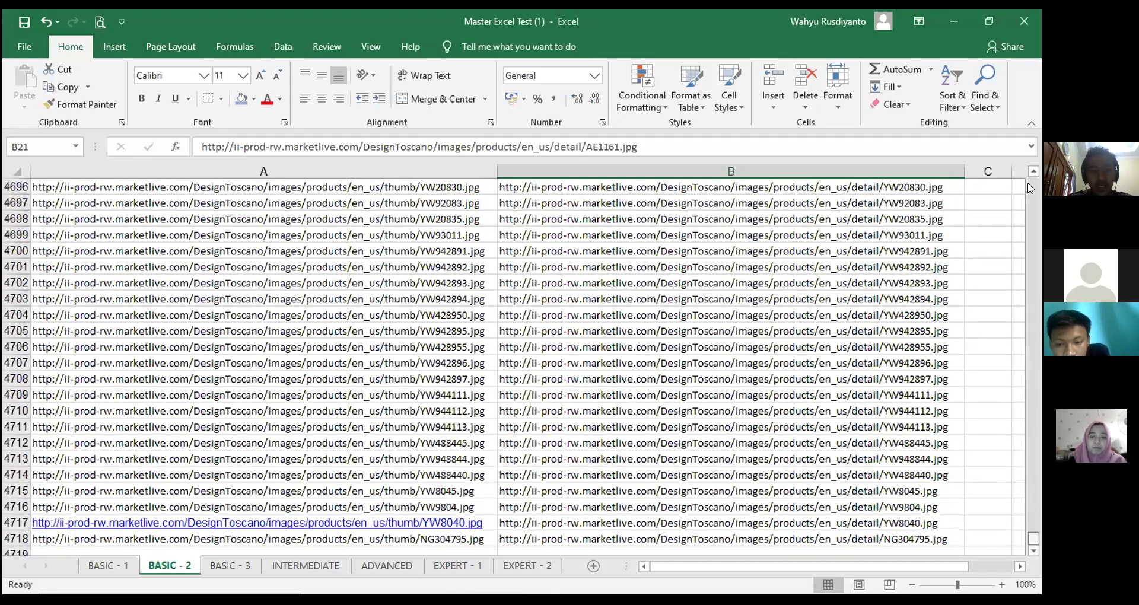
left_click_drag(1025, 167, 1004, 186)
left_click(824, 347)
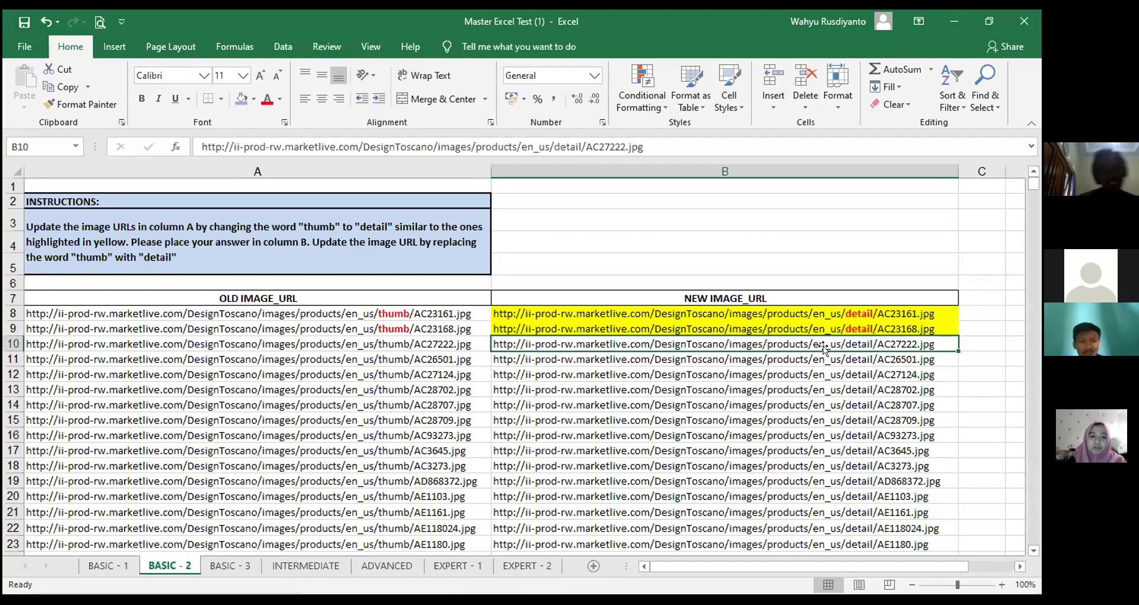
left_click(231, 565)
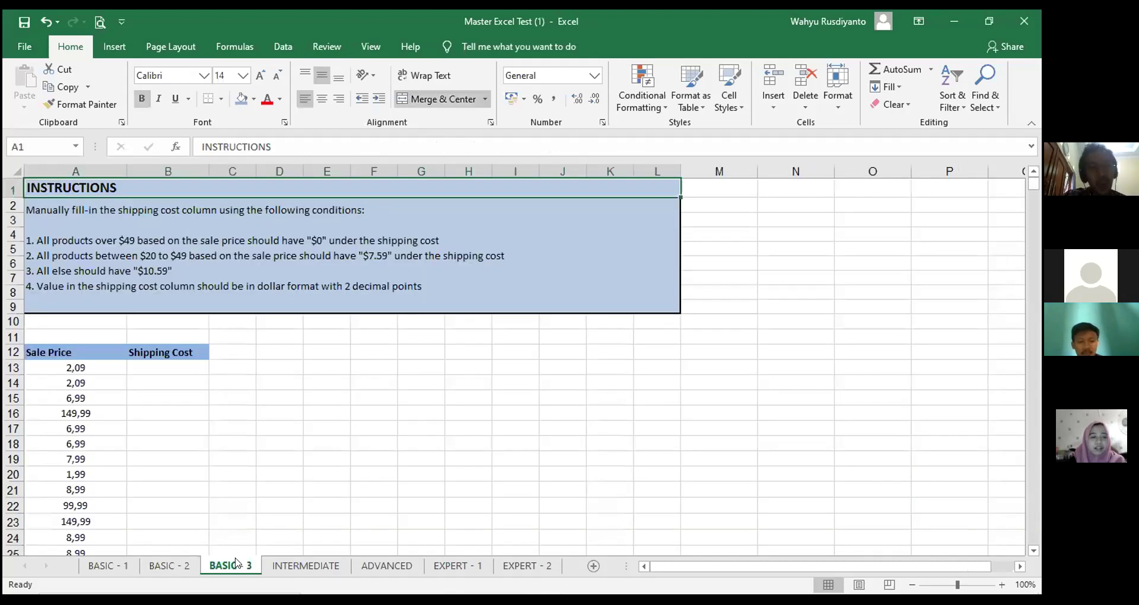